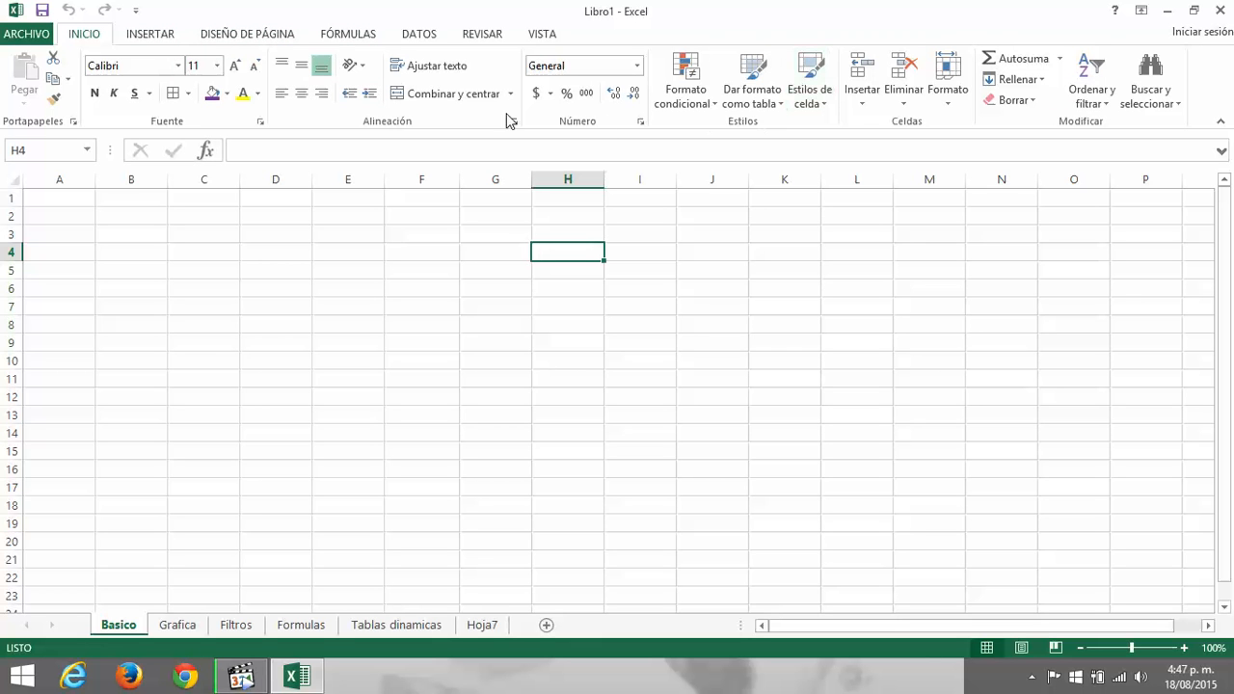
Step: Browse the Insert, Page Layout, Formulas, Data and Review ribbon tabs, then return to Home
{"action": "left_click", "coordinate": [151, 35]}
{"action": "left_click", "coordinate": [221, 38]}
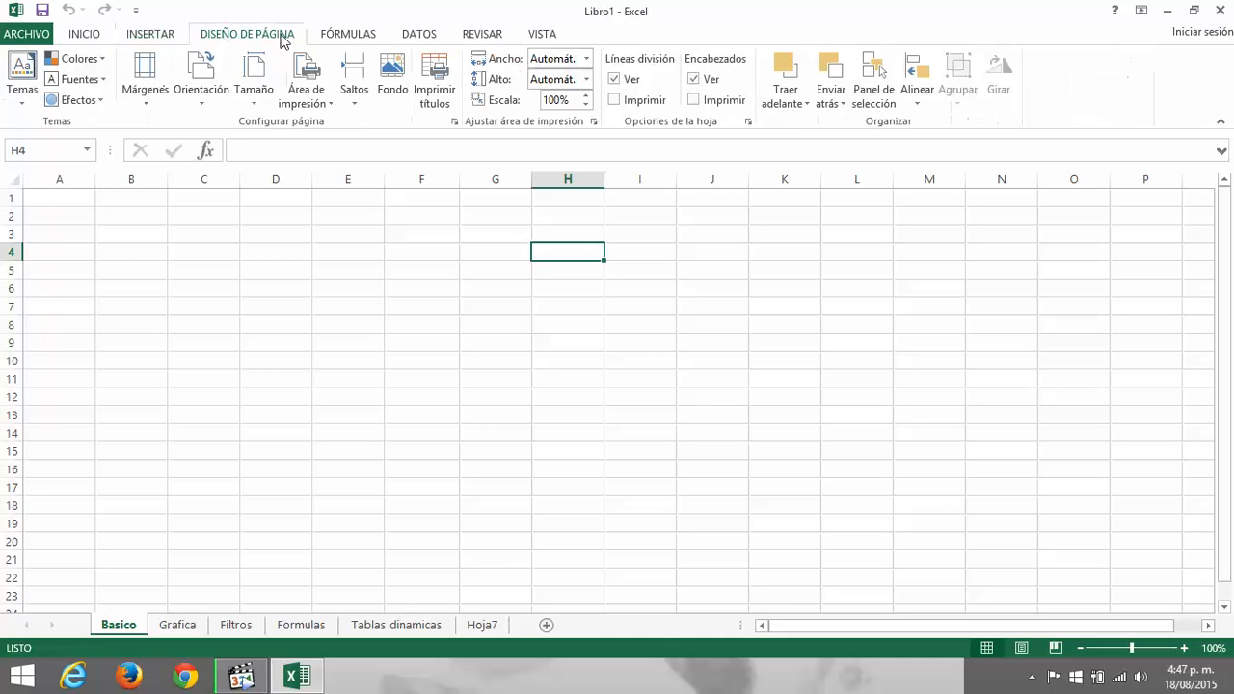
{"action": "left_click", "coordinate": [335, 38]}
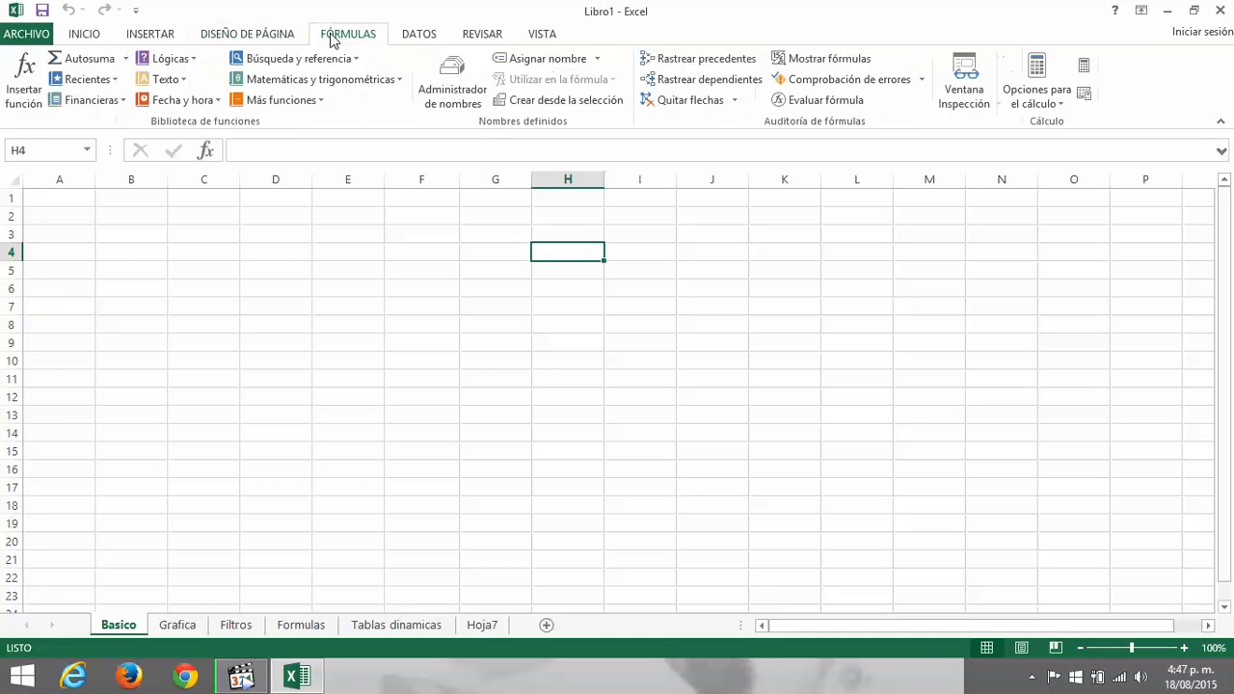
{"action": "left_click", "coordinate": [431, 41]}
{"action": "left_click", "coordinate": [467, 39]}
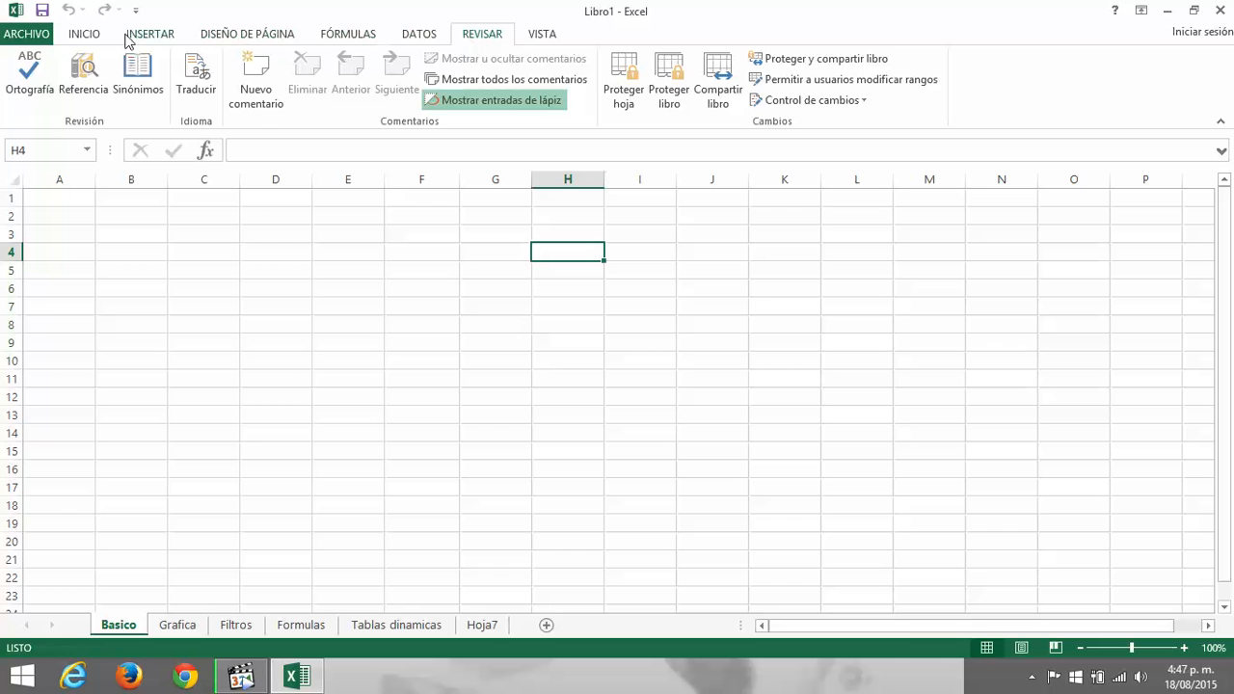
{"action": "left_click", "coordinate": [91, 37]}
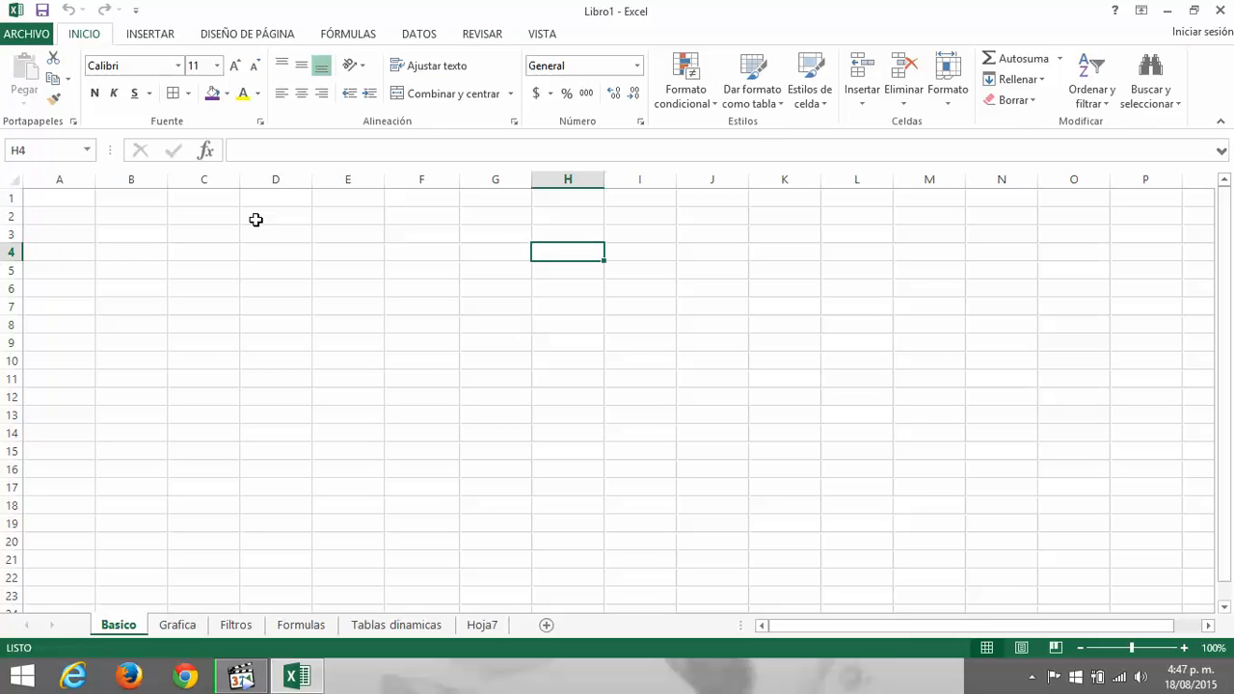
Step: Try selecting cell H4, cell B4, all of column B and all of row 4
{"action": "left_click", "coordinate": [254, 150]}
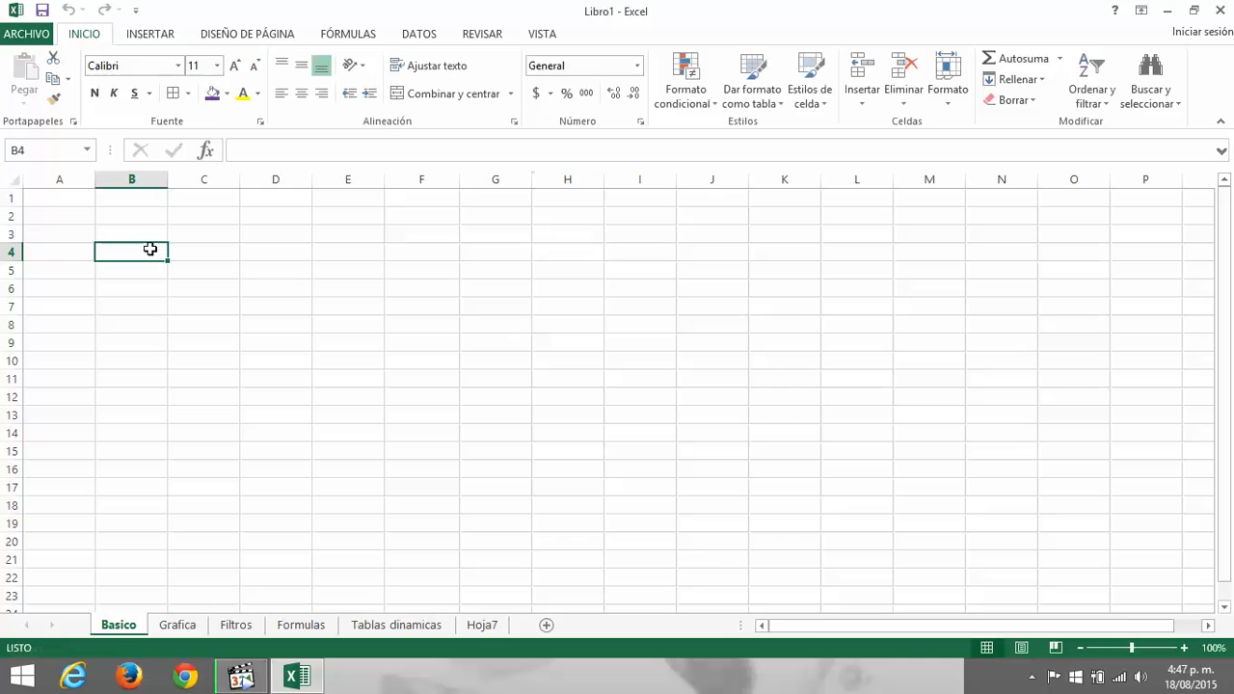
{"action": "left_click", "coordinate": [150, 249]}
{"action": "left_click", "coordinate": [139, 176]}
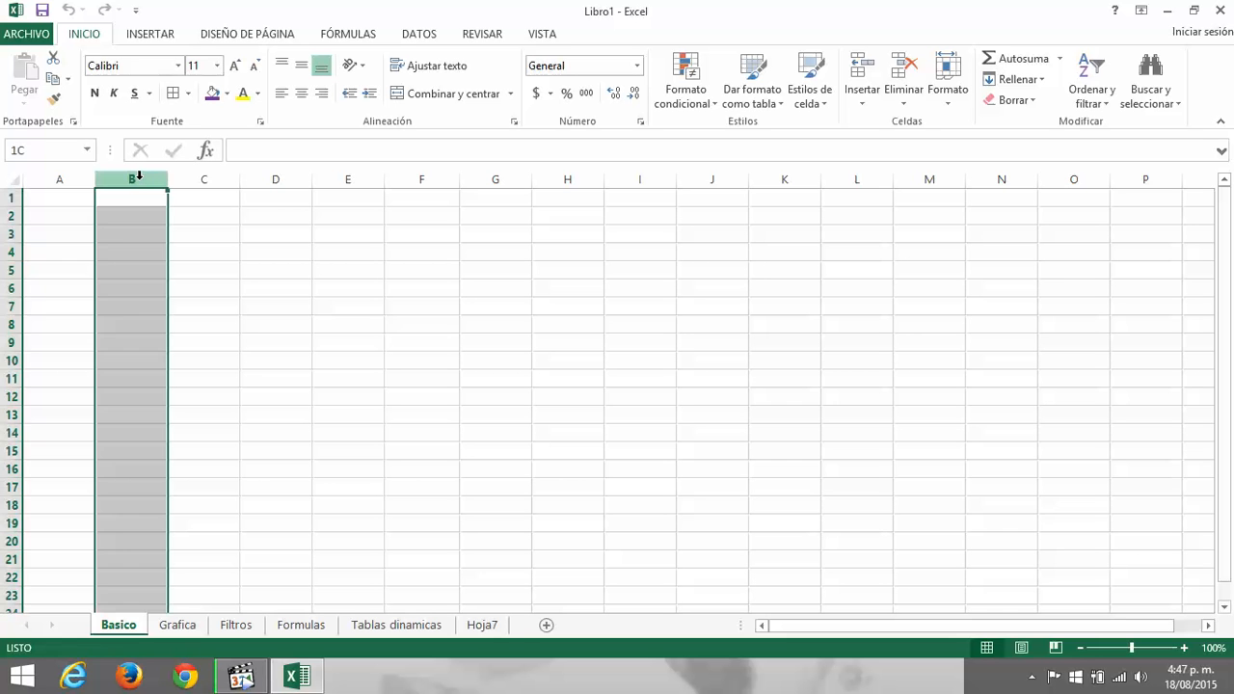
{"action": "left_click", "coordinate": [13, 251]}
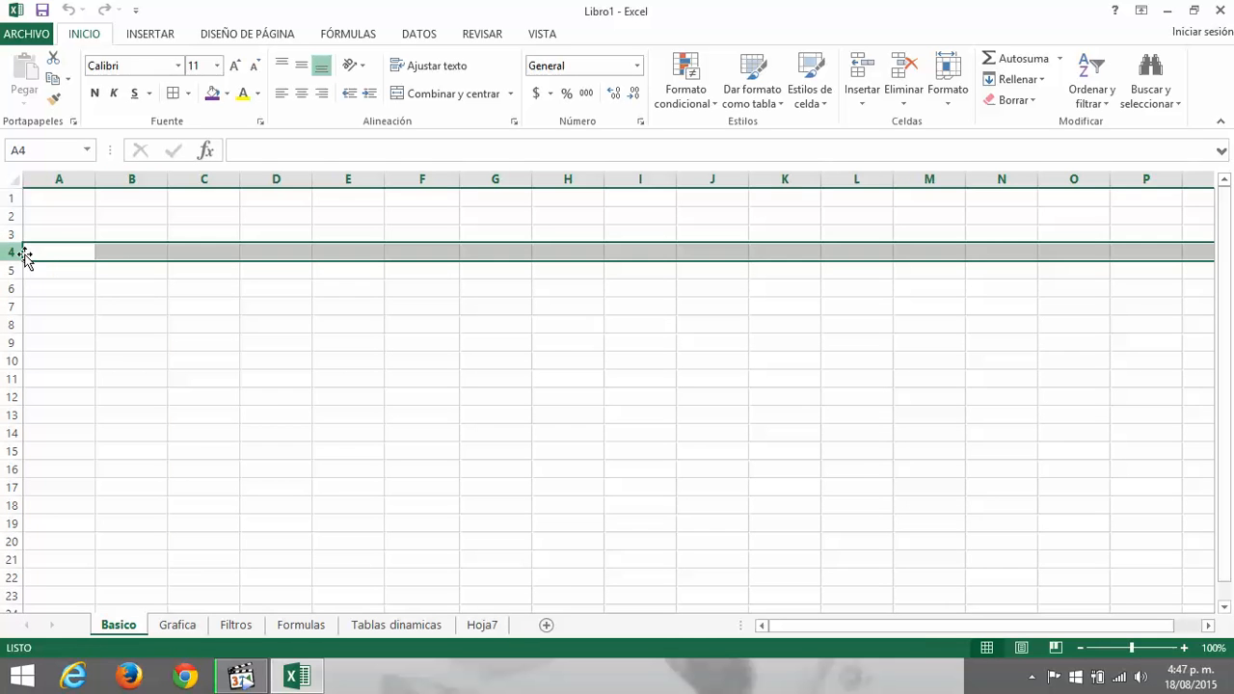
{"action": "left_click", "coordinate": [132, 249]}
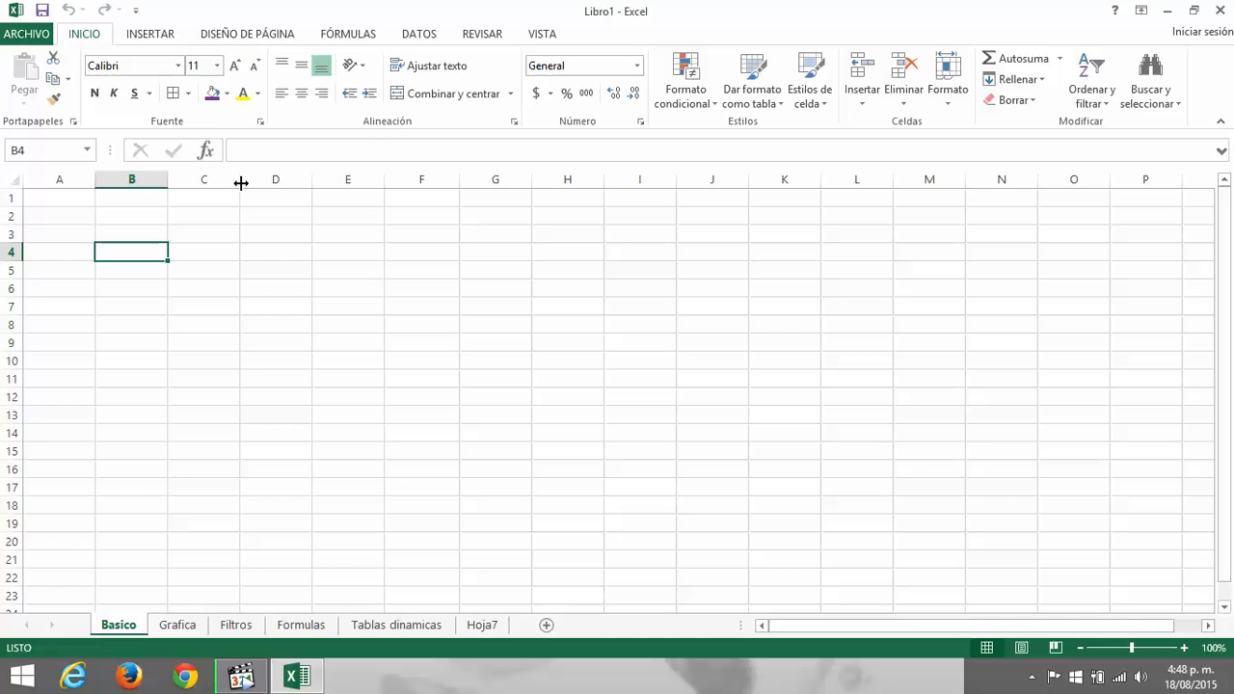
Step: Widen column C, drag row 2 much taller, then reduce its height a little
{"action": "left_click_drag", "start_coordinate": [241, 182], "coordinate": [294, 185]}
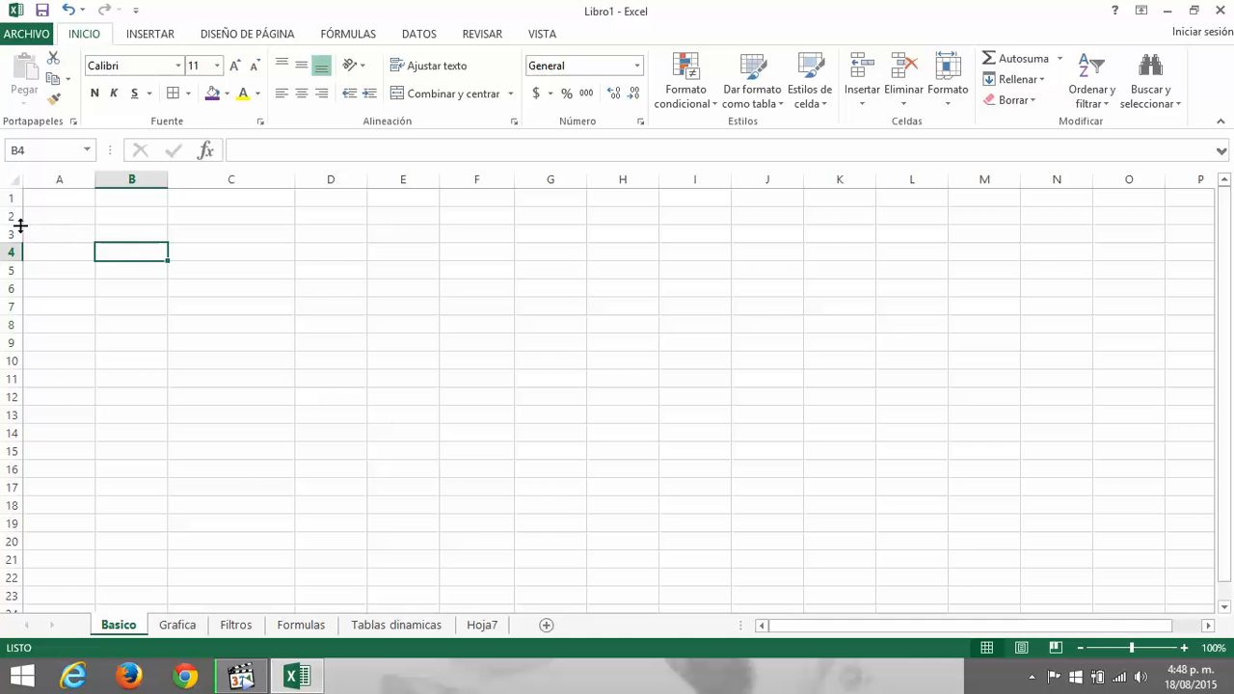
{"action": "left_click_drag", "start_coordinate": [14, 225], "coordinate": [13, 311]}
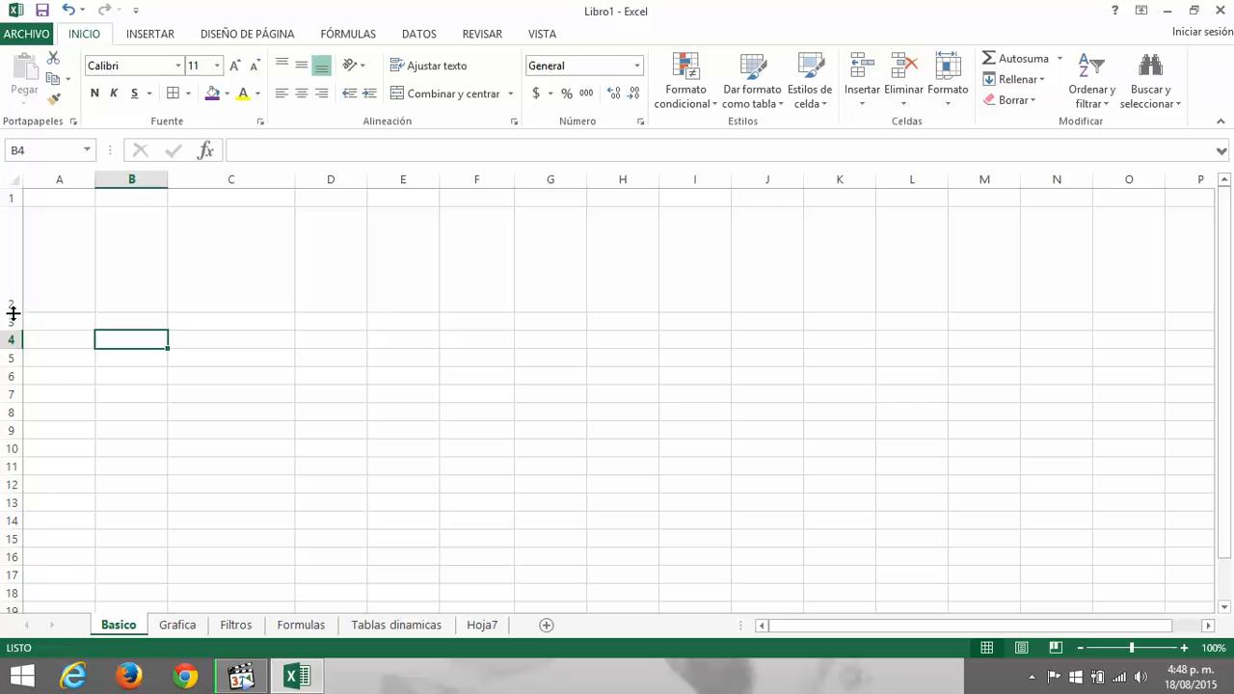
{"action": "left_click_drag", "start_coordinate": [14, 311], "coordinate": [12, 235]}
{"action": "left_click", "coordinate": [375, 332]}
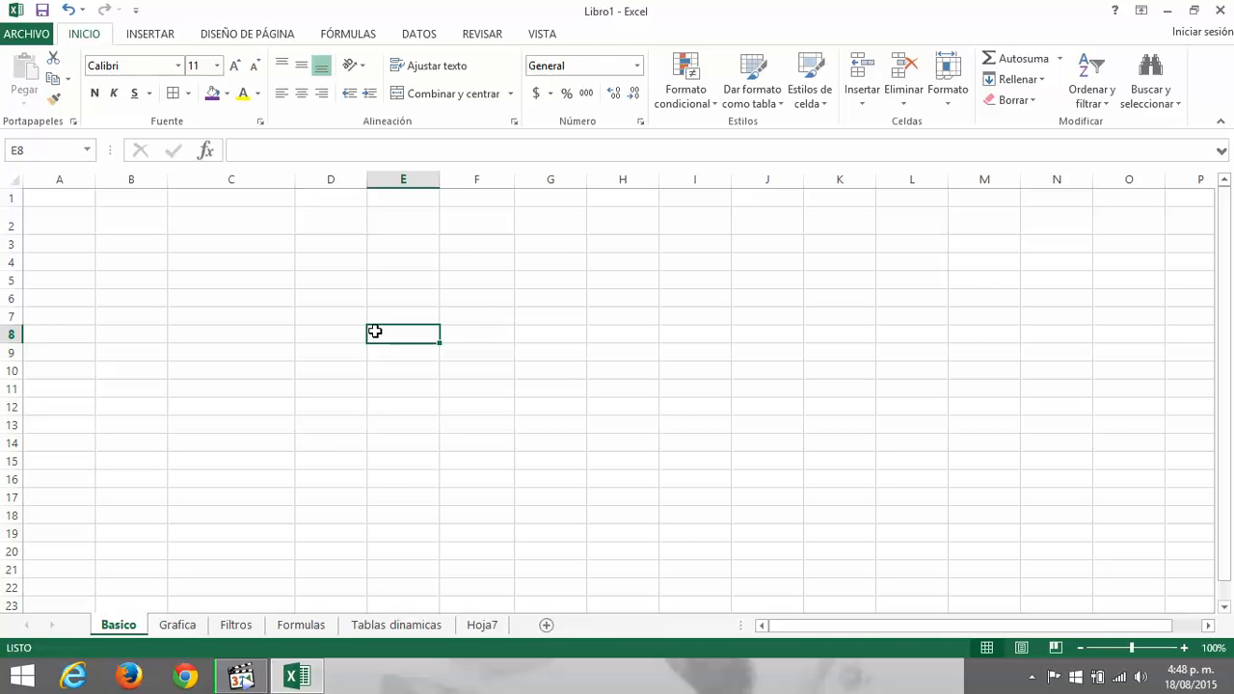
Step: Set the width of columns C through G to 35
{"action": "left_click", "coordinate": [241, 180]}
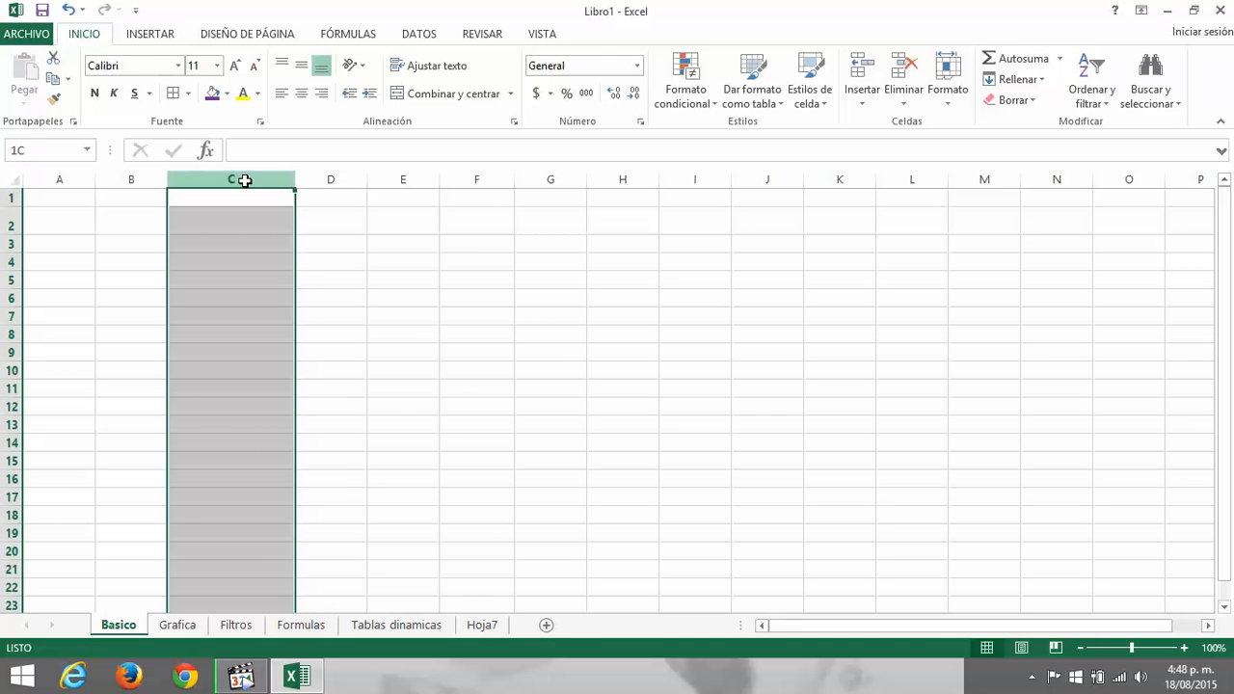
{"action": "left_click", "coordinate": [329, 222]}
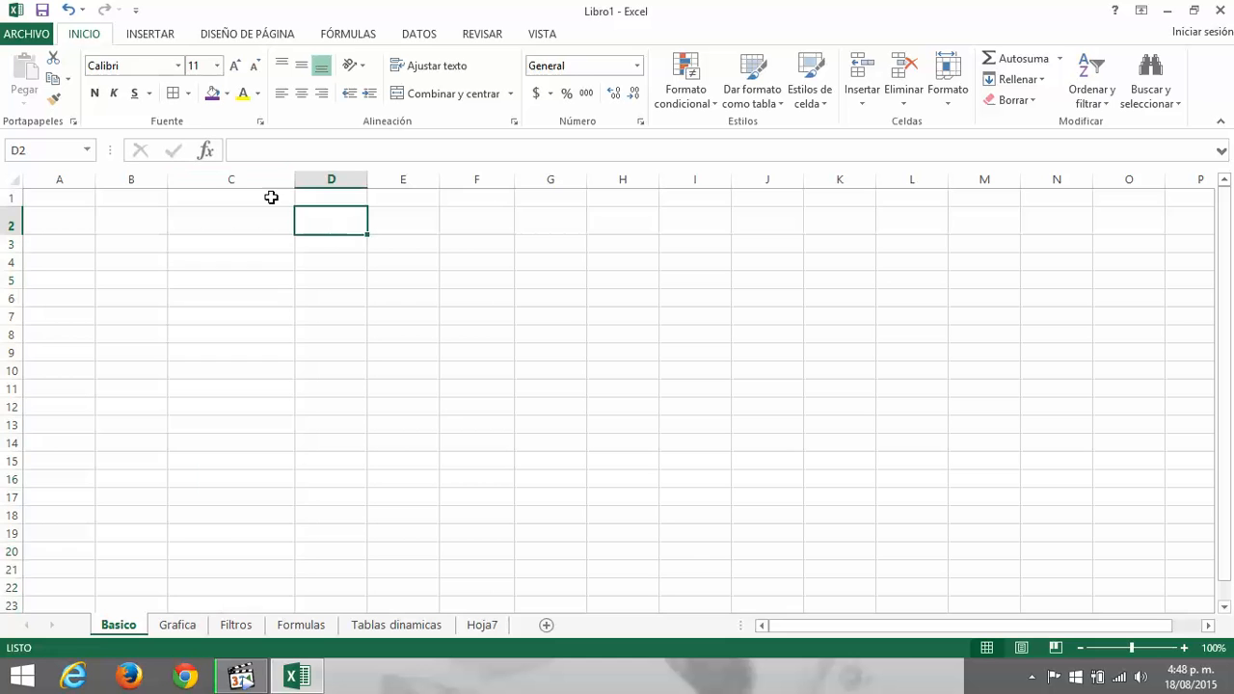
{"action": "left_click", "coordinate": [250, 179]}
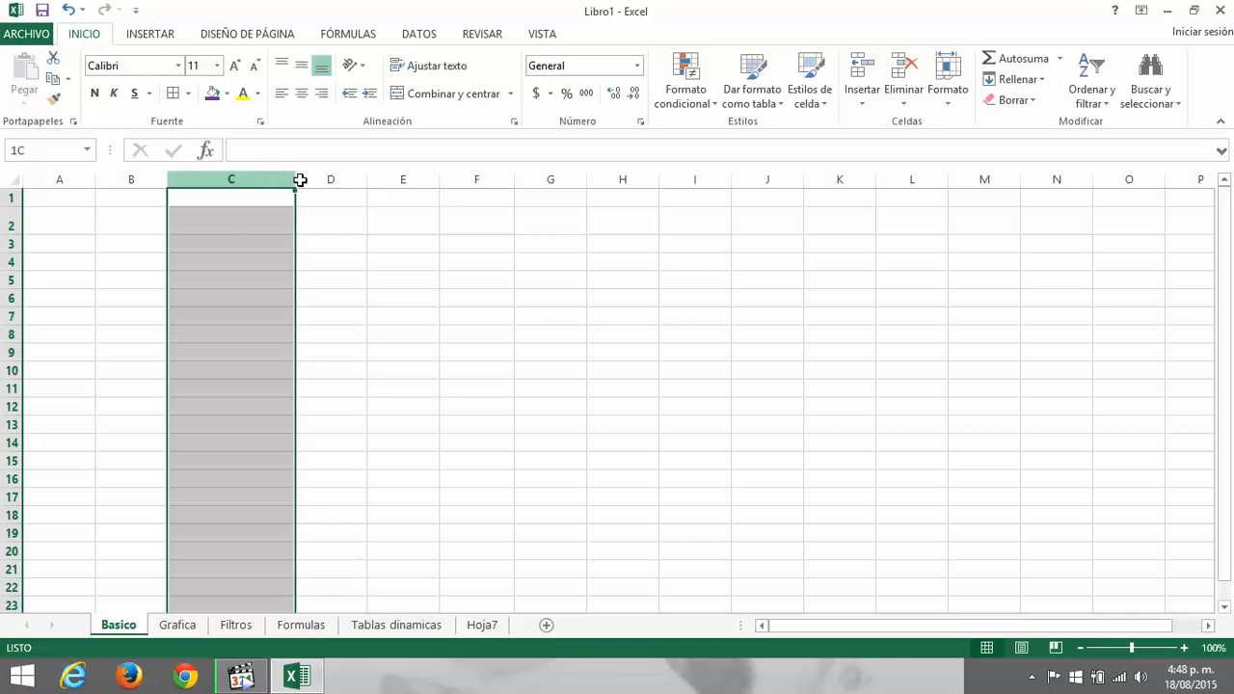
{"action": "left_click_drag", "start_coordinate": [299, 179], "coordinate": [531, 193]}
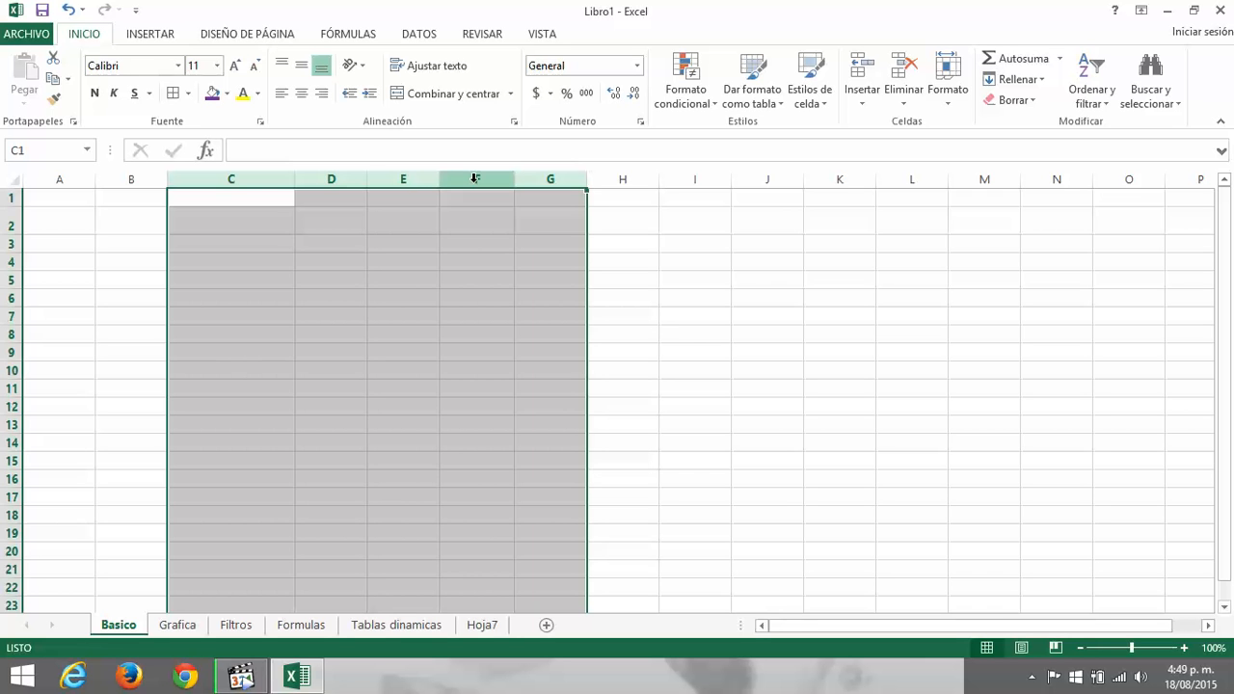
{"action": "right_click", "coordinate": [470, 181]}
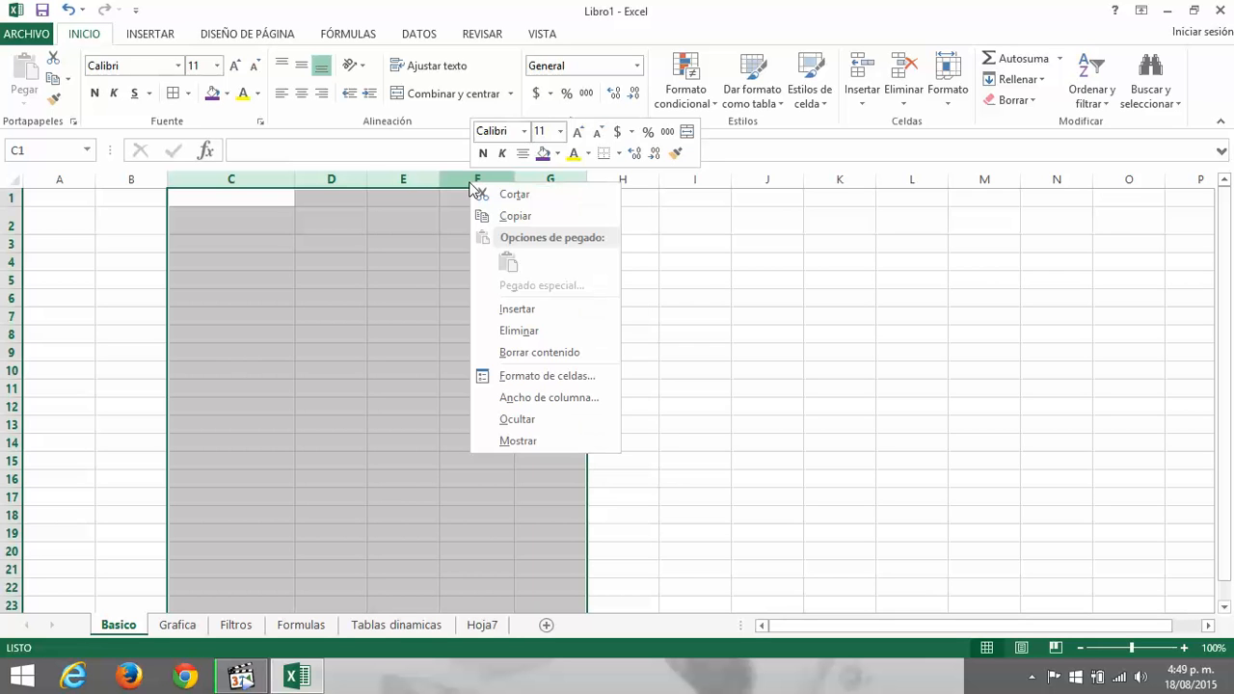
{"action": "left_click", "coordinate": [566, 398]}
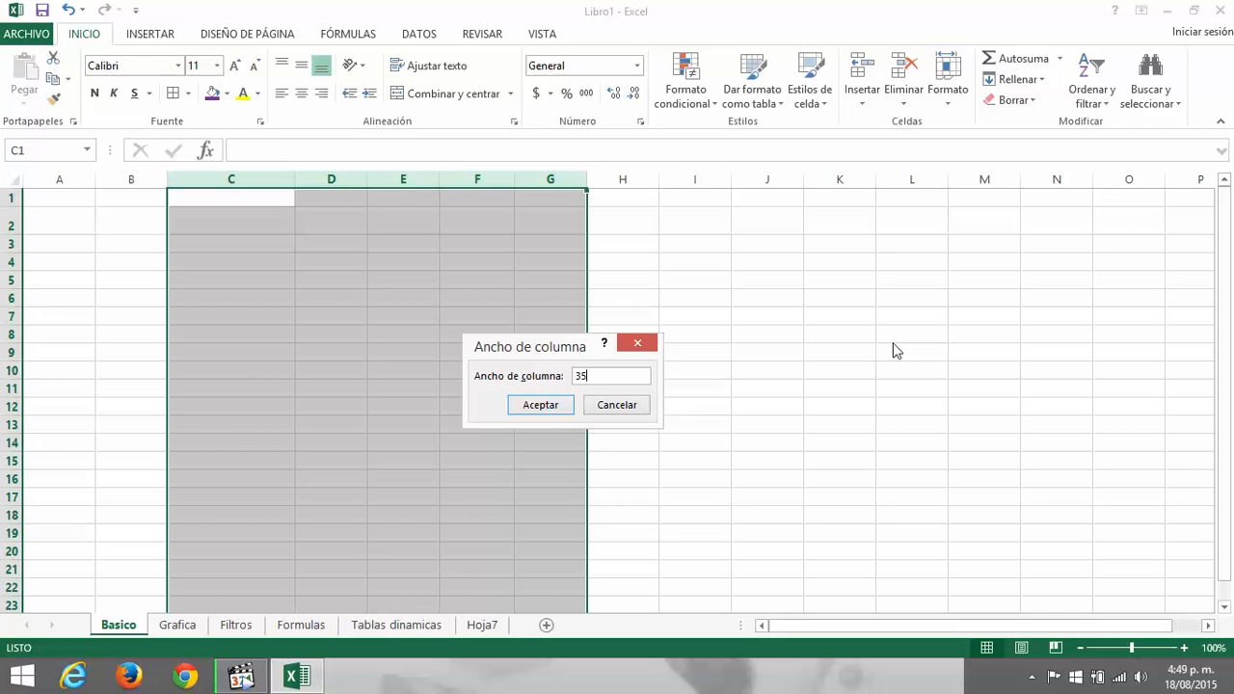
{"action": "key", "text": "Return"}
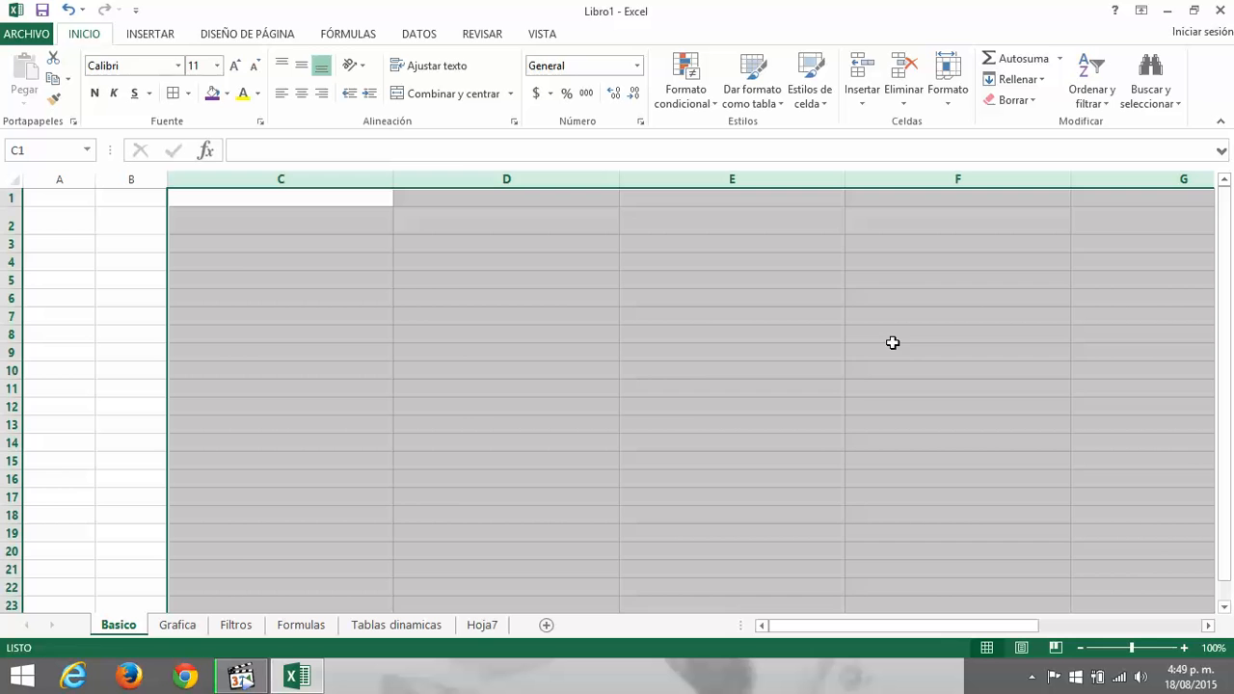
Step: Undo the width-35 change on columns C–G
{"action": "left_click", "coordinate": [335, 256]}
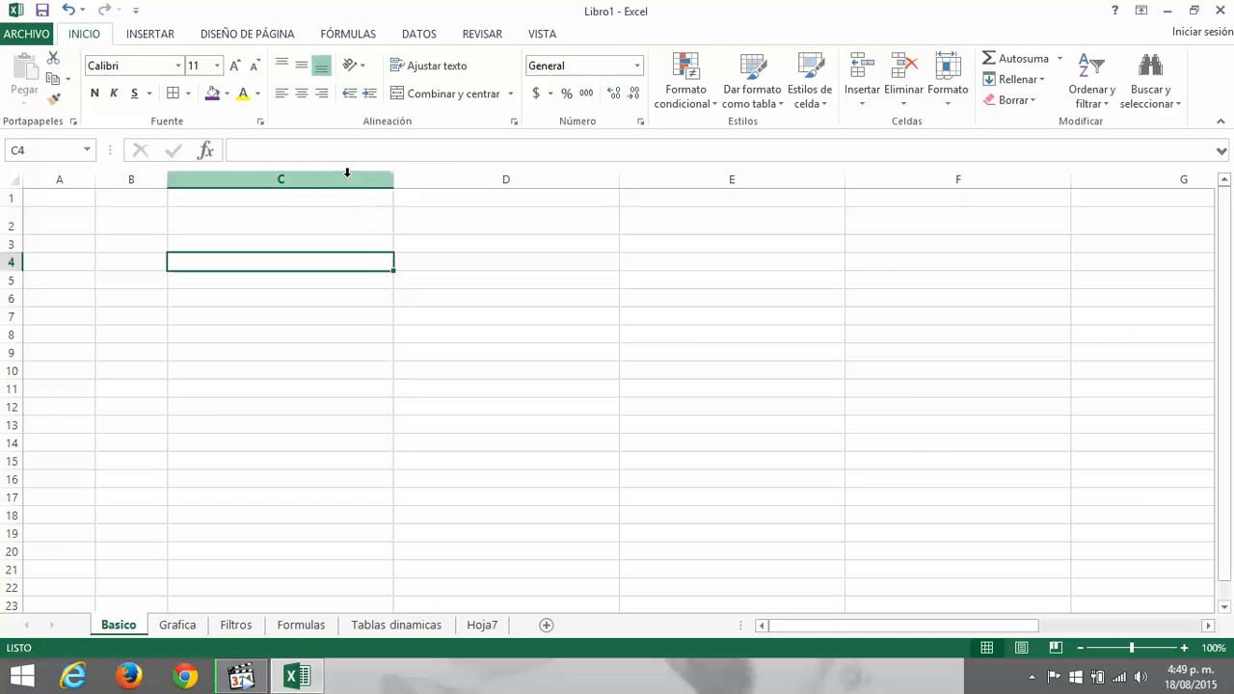
{"action": "left_click", "coordinate": [347, 173]}
{"action": "left_click", "coordinate": [520, 179]}
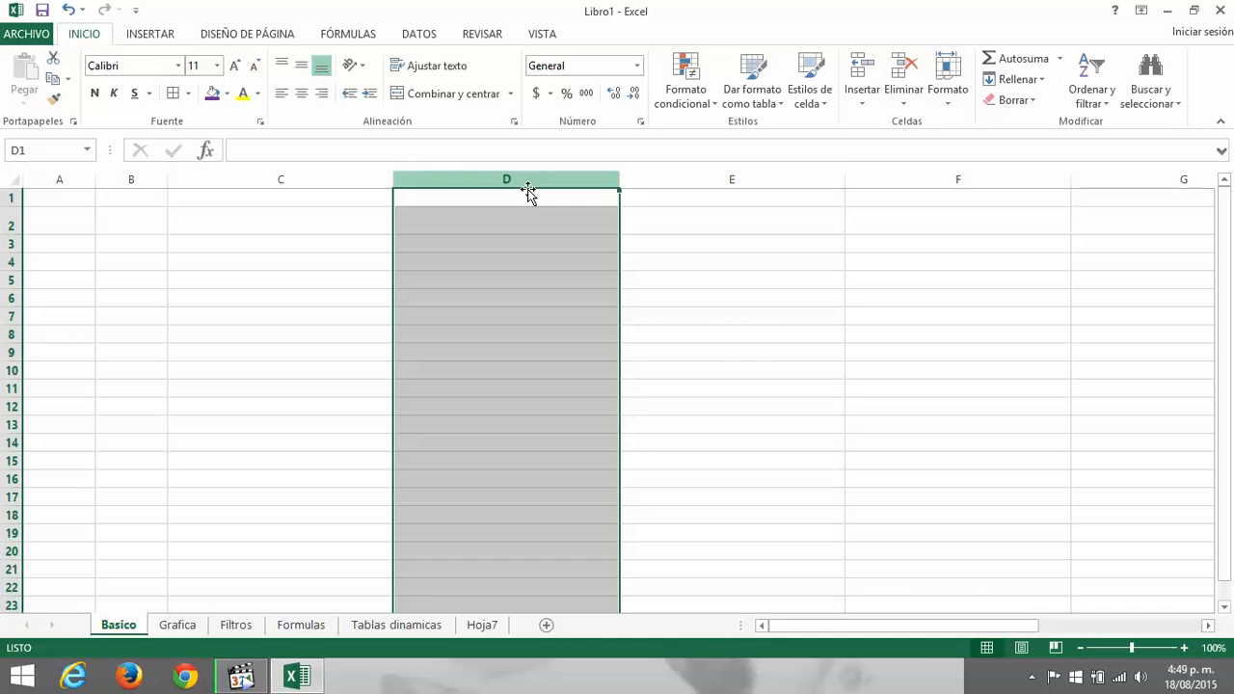
{"action": "left_click", "coordinate": [690, 180]}
{"action": "left_click", "coordinate": [891, 180]}
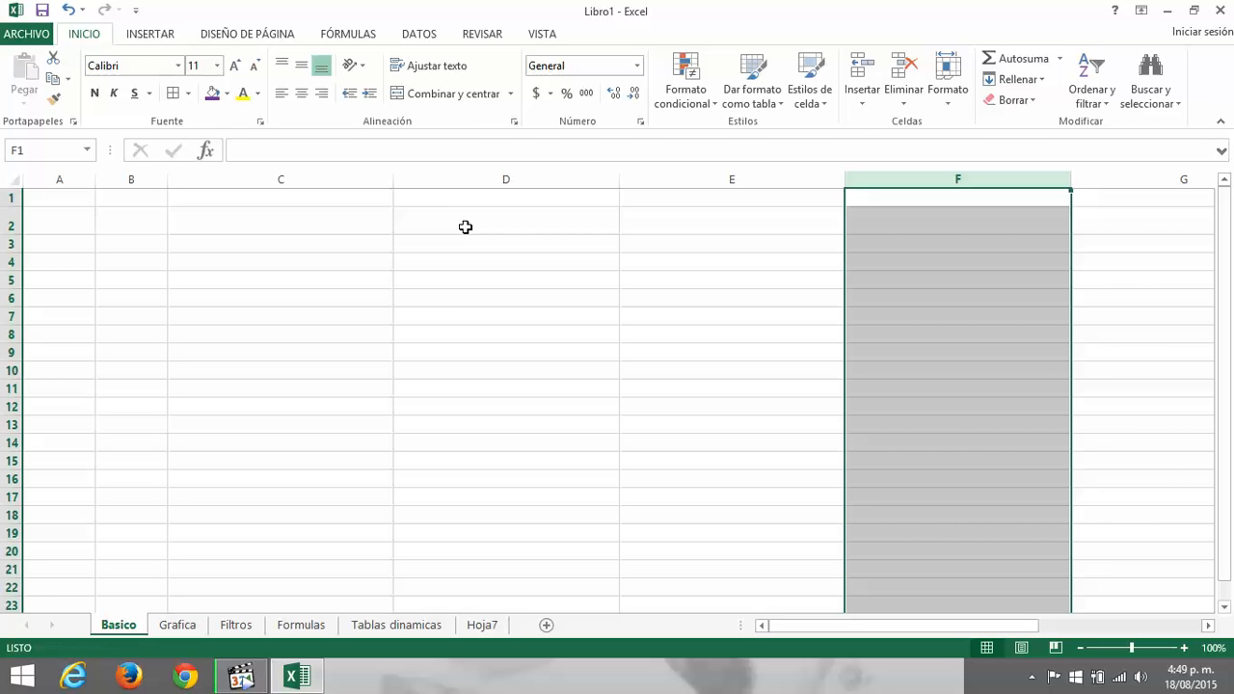
{"action": "key", "text": "ctrl+z"}
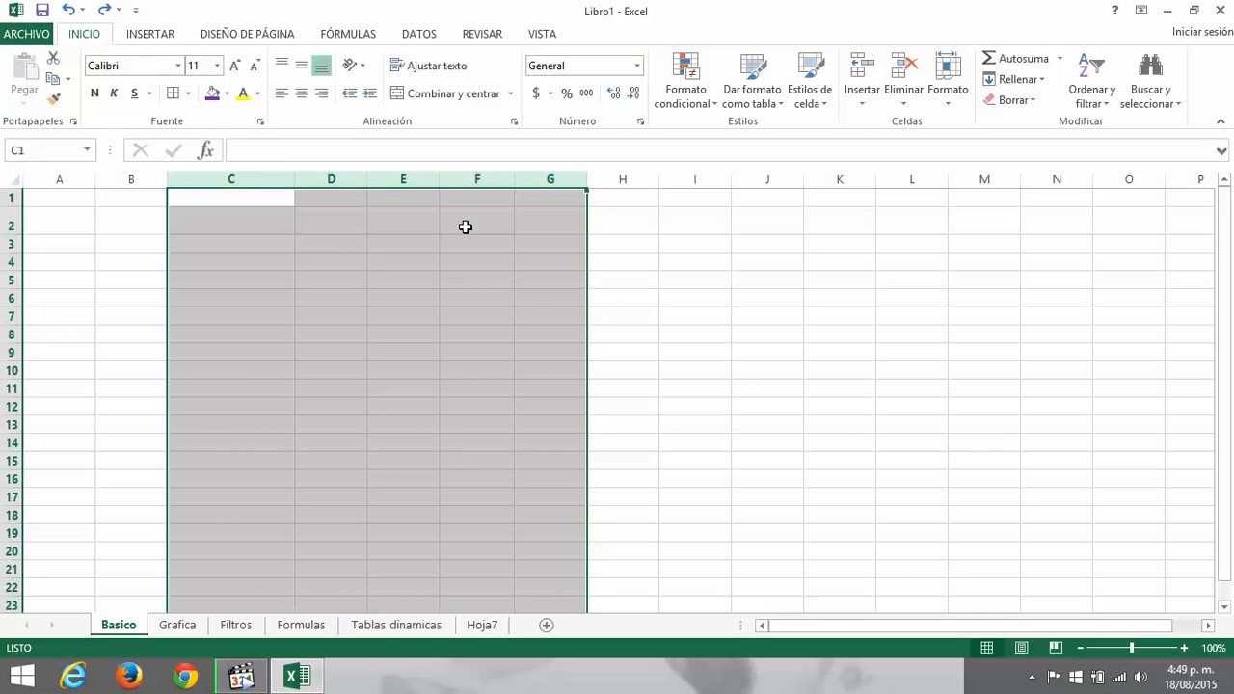
Step: Narrow column C to just slightly wider than the other columns
{"action": "left_click", "coordinate": [331, 242]}
{"action": "left_click_drag", "start_coordinate": [294, 181], "coordinate": [255, 180]}
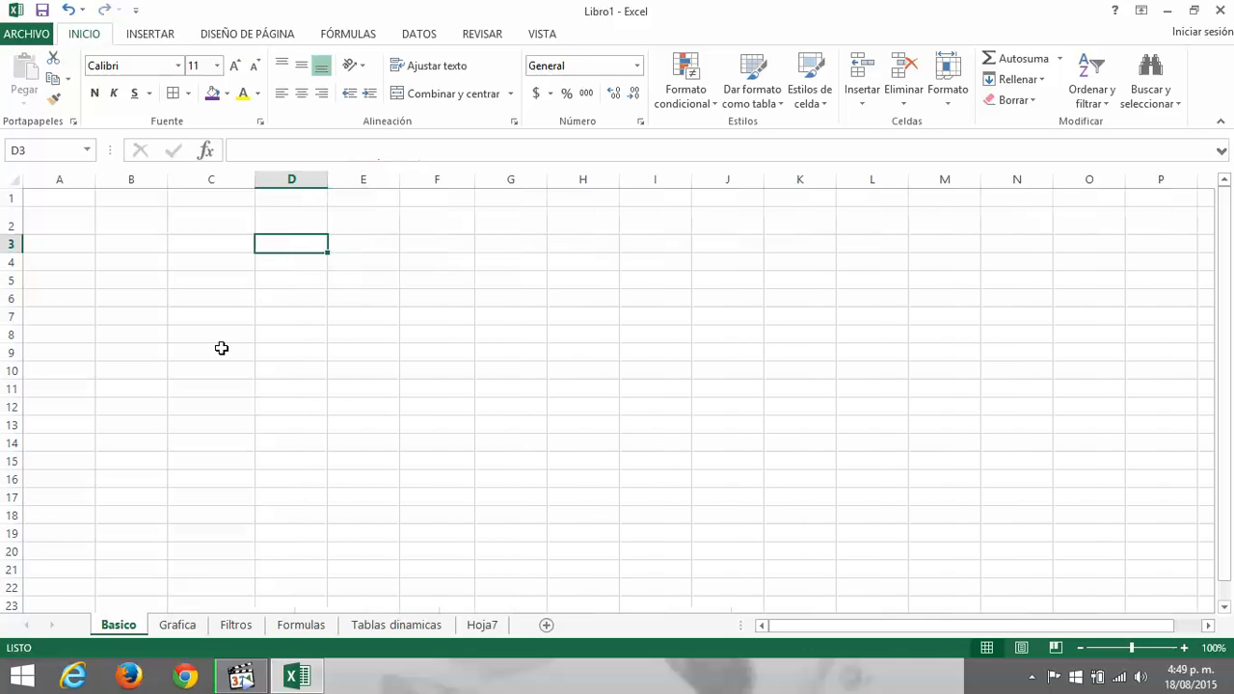
{"action": "left_click", "coordinate": [44, 287]}
Step: Set rows 2 through 6 to a row height of 25
{"action": "left_click_drag", "start_coordinate": [10, 222], "coordinate": [6, 295]}
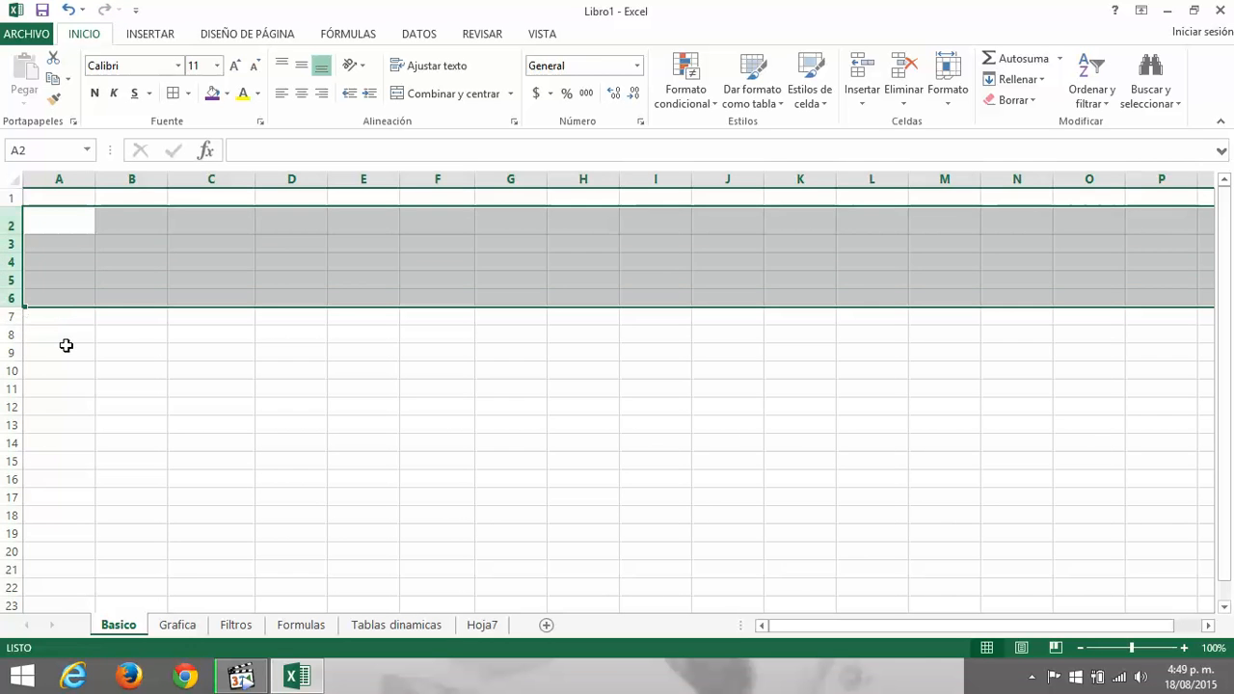
{"action": "right_click", "coordinate": [6, 262]}
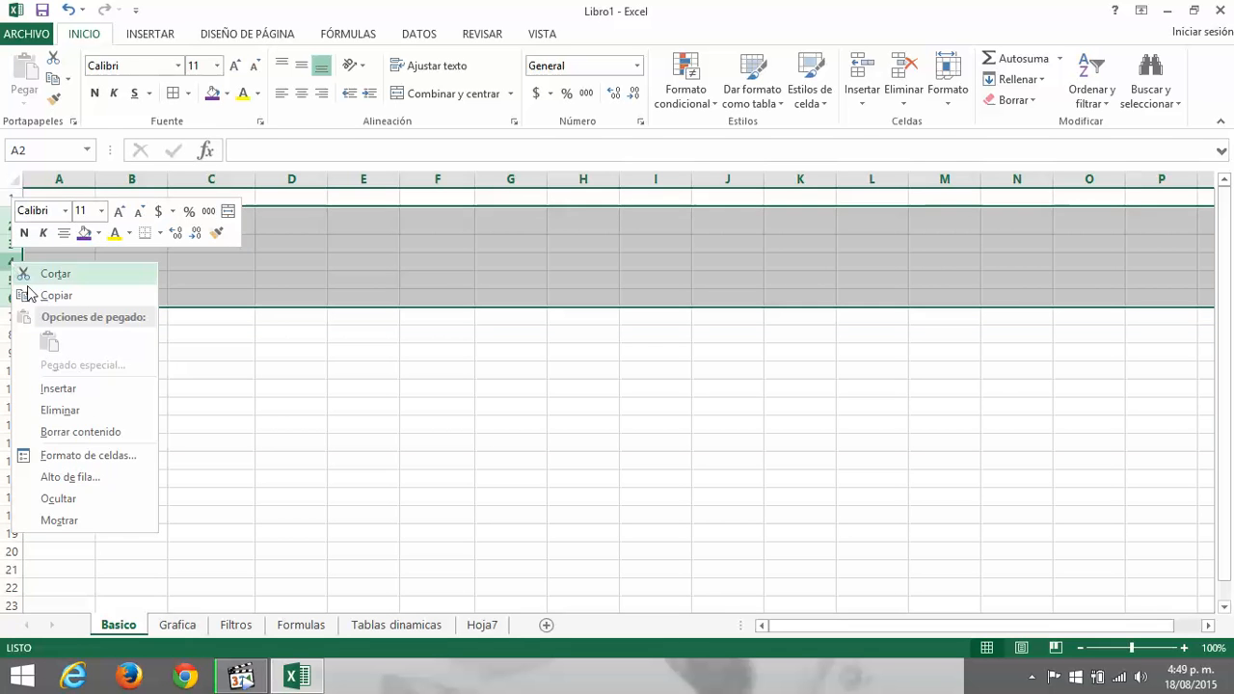
{"action": "left_click", "coordinate": [89, 477]}
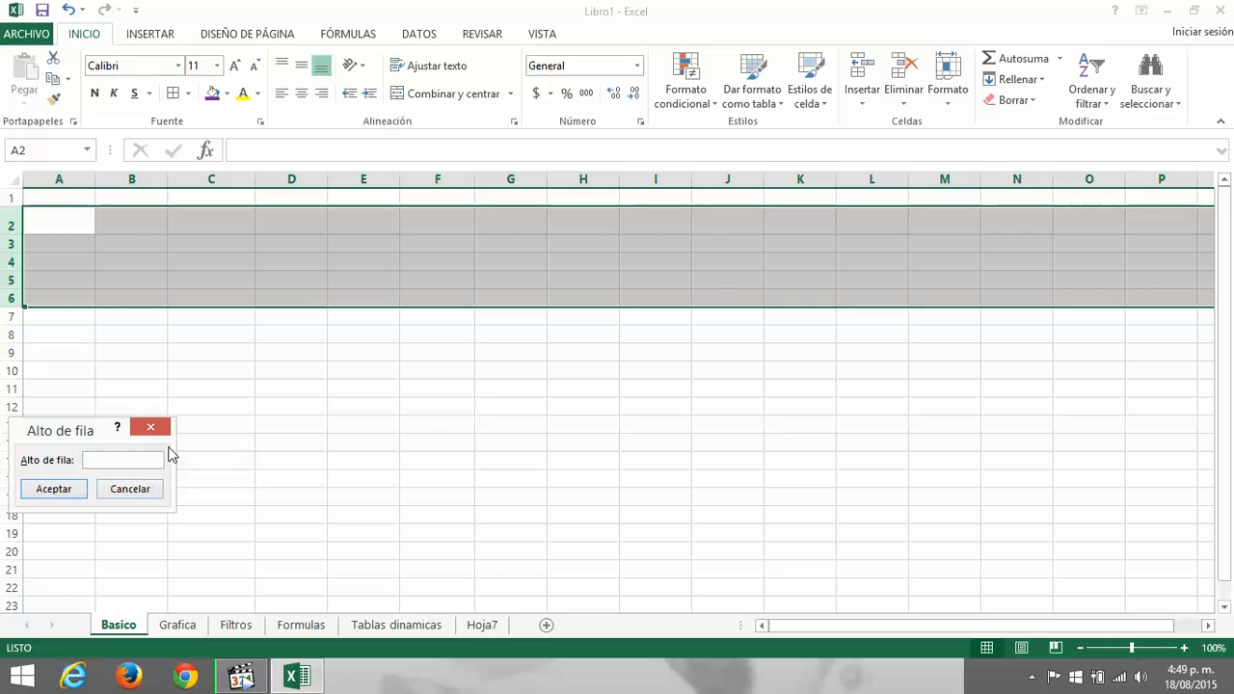
{"action": "type", "text": "25"}
{"action": "left_click", "coordinate": [55, 489]}
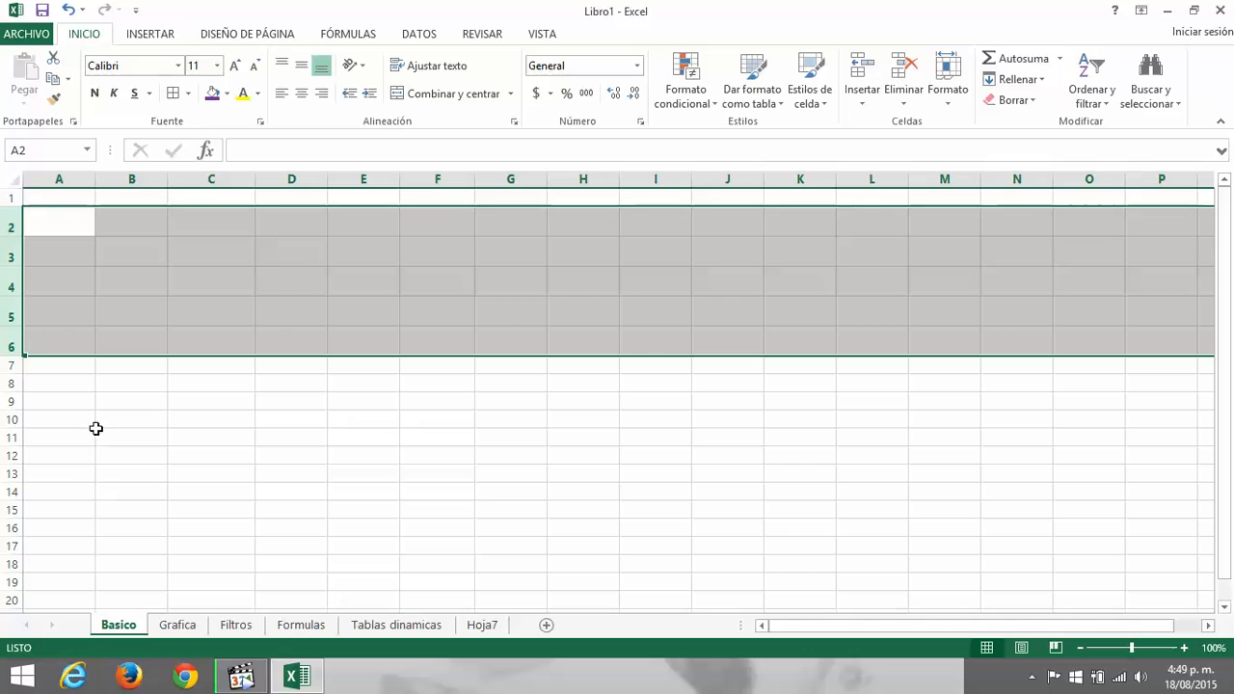
{"action": "left_click", "coordinate": [94, 421]}
Step: Select rows 2 through 6 one by one to check their heights
{"action": "left_click", "coordinate": [47, 224]}
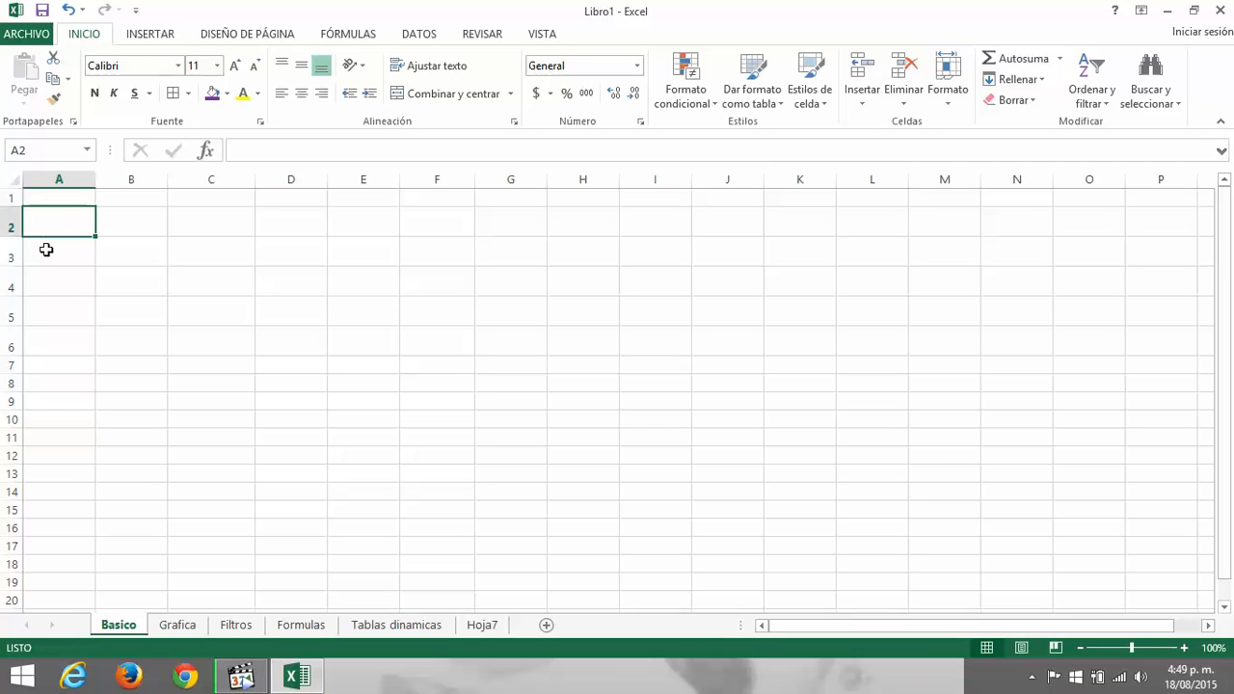
{"action": "left_click", "coordinate": [11, 228]}
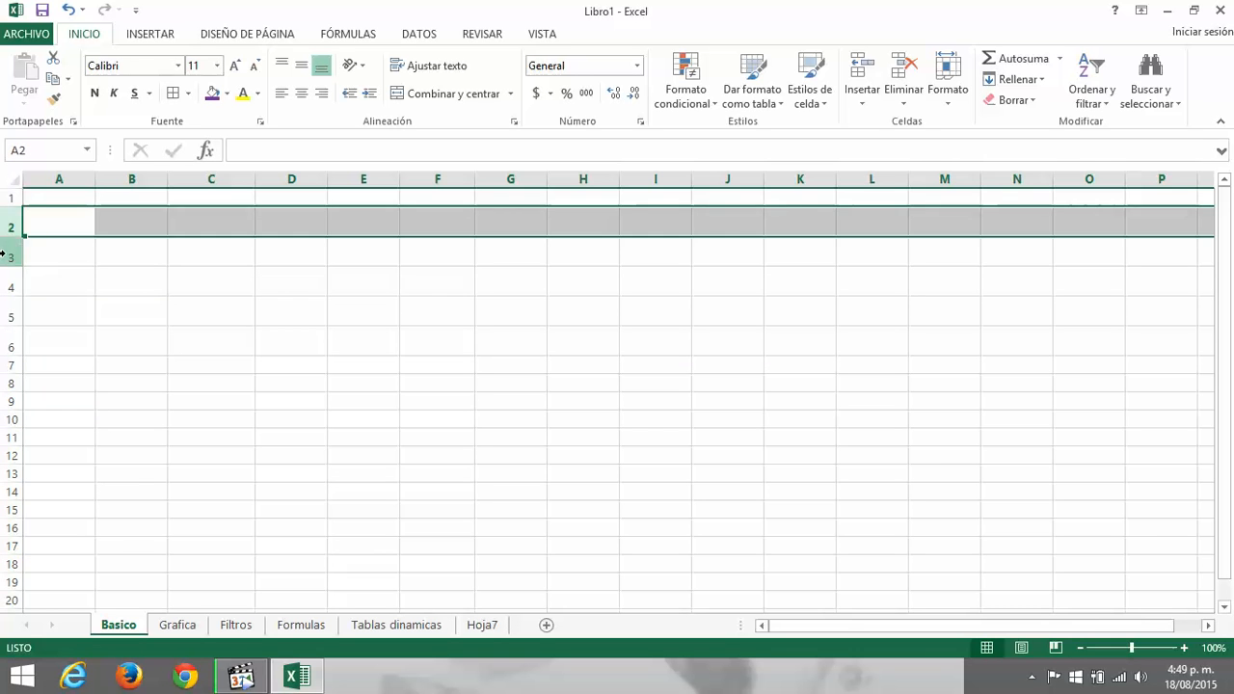
{"action": "left_click", "coordinate": [5, 255]}
{"action": "left_click", "coordinate": [6, 287]}
{"action": "left_click", "coordinate": [8, 314]}
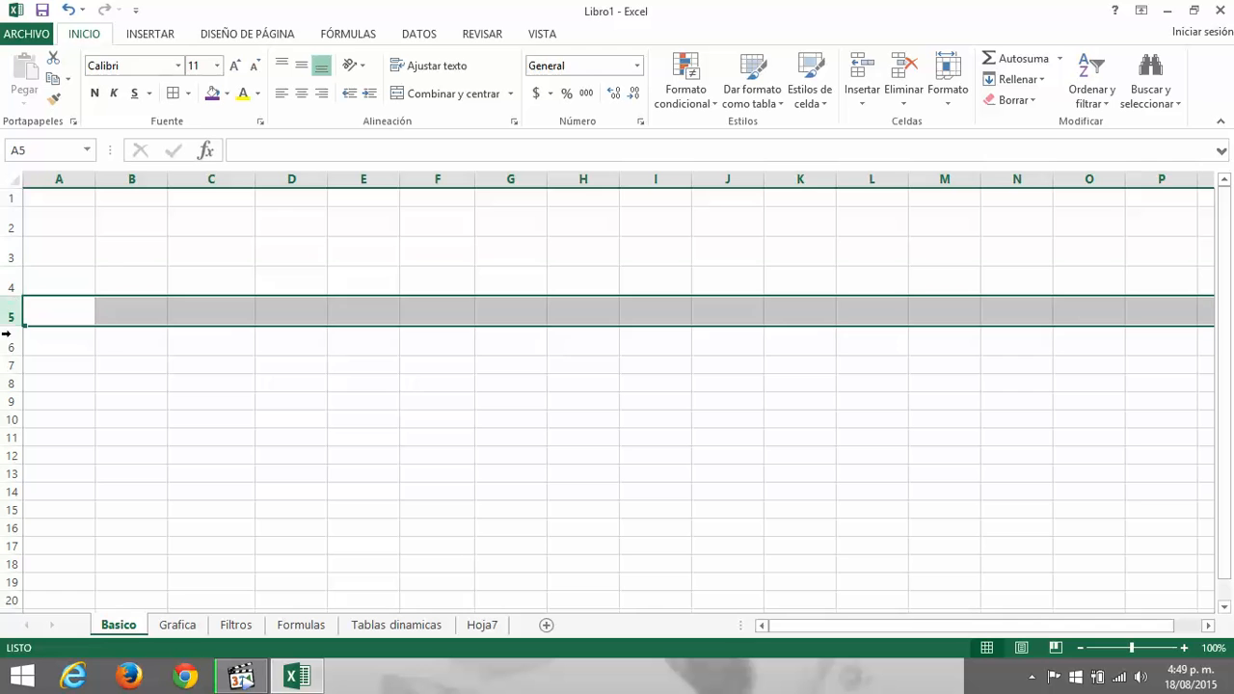
{"action": "left_click", "coordinate": [8, 339]}
Step: Undo the height-25 change on rows 3–6, then select the block C3:E8
{"action": "left_click", "coordinate": [34, 365]}
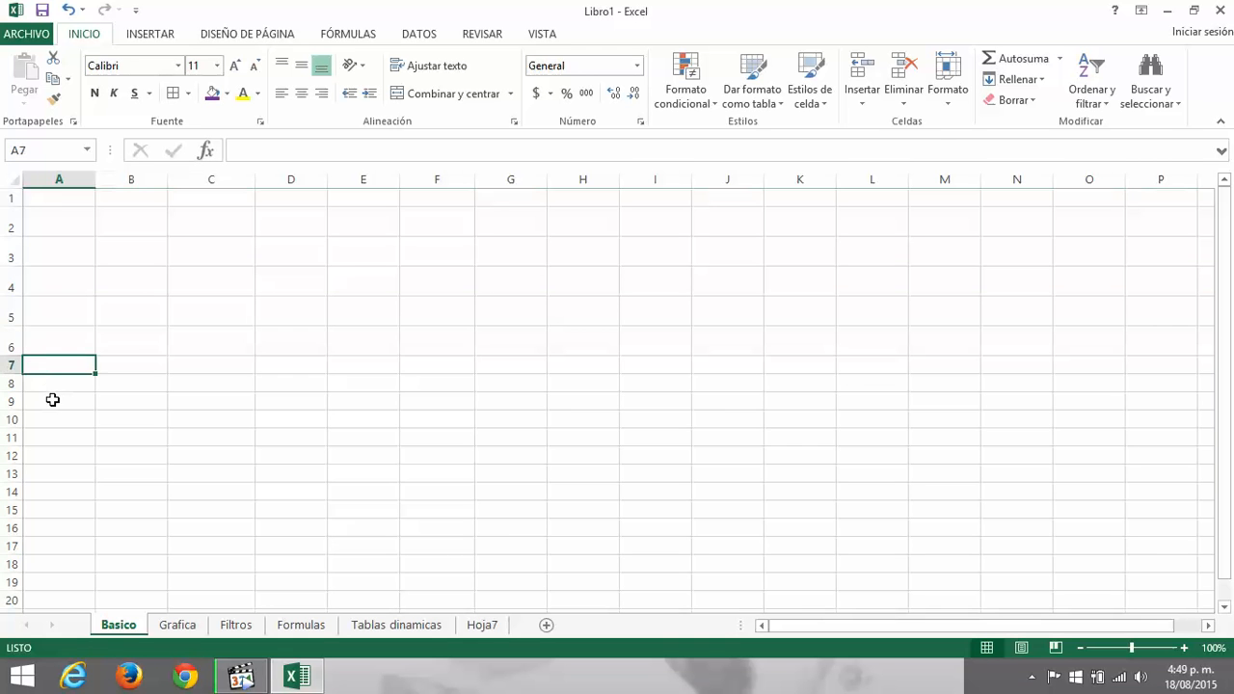
{"action": "left_click", "coordinate": [56, 385]}
{"action": "left_click", "coordinate": [65, 403]}
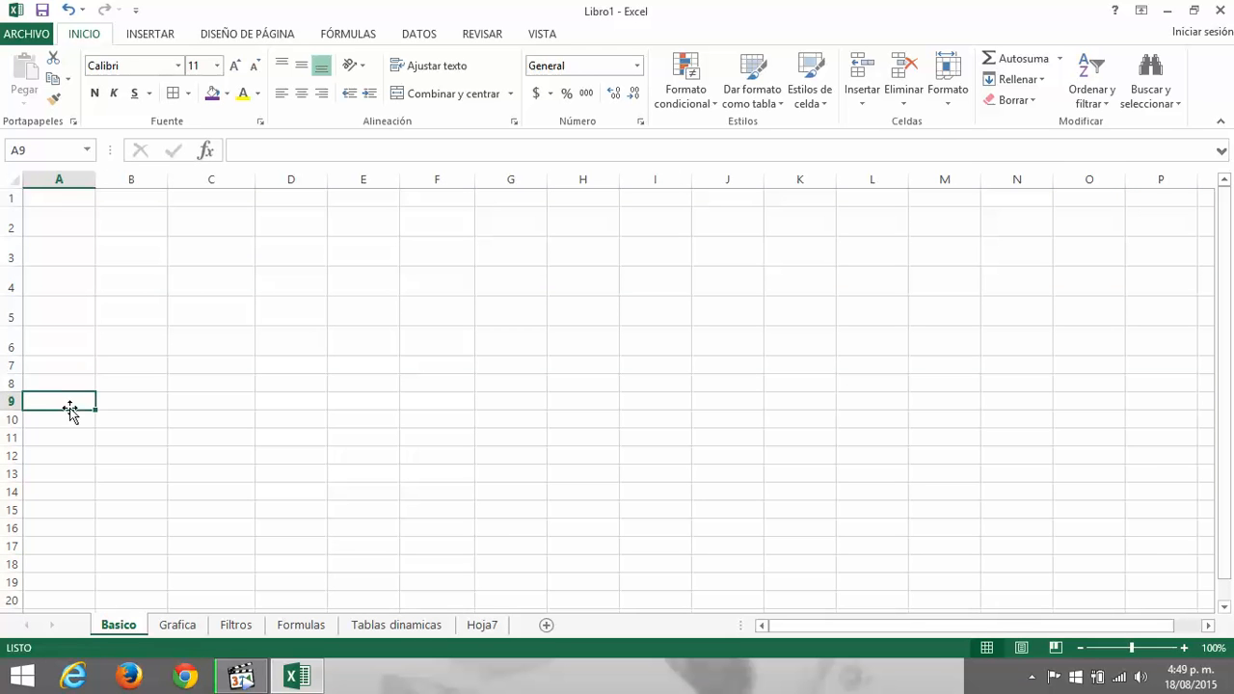
{"action": "left_click", "coordinate": [69, 418]}
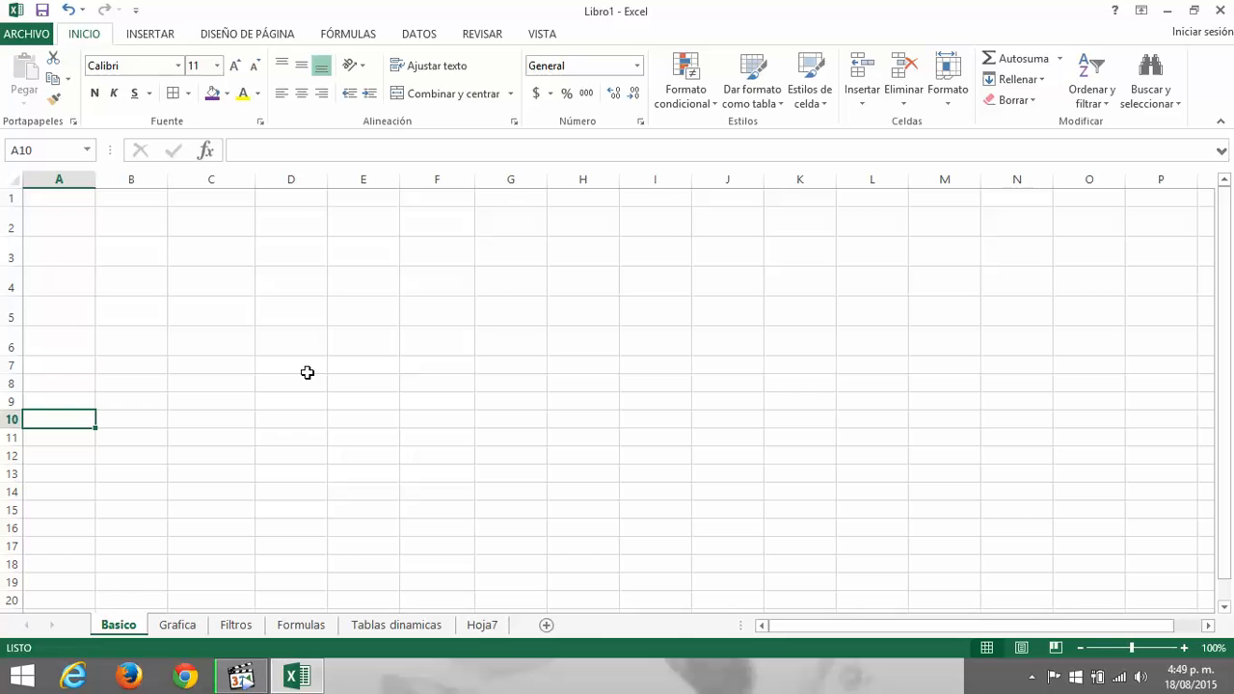
{"action": "key", "text": "ctrl+z"}
{"action": "left_click", "coordinate": [246, 372]}
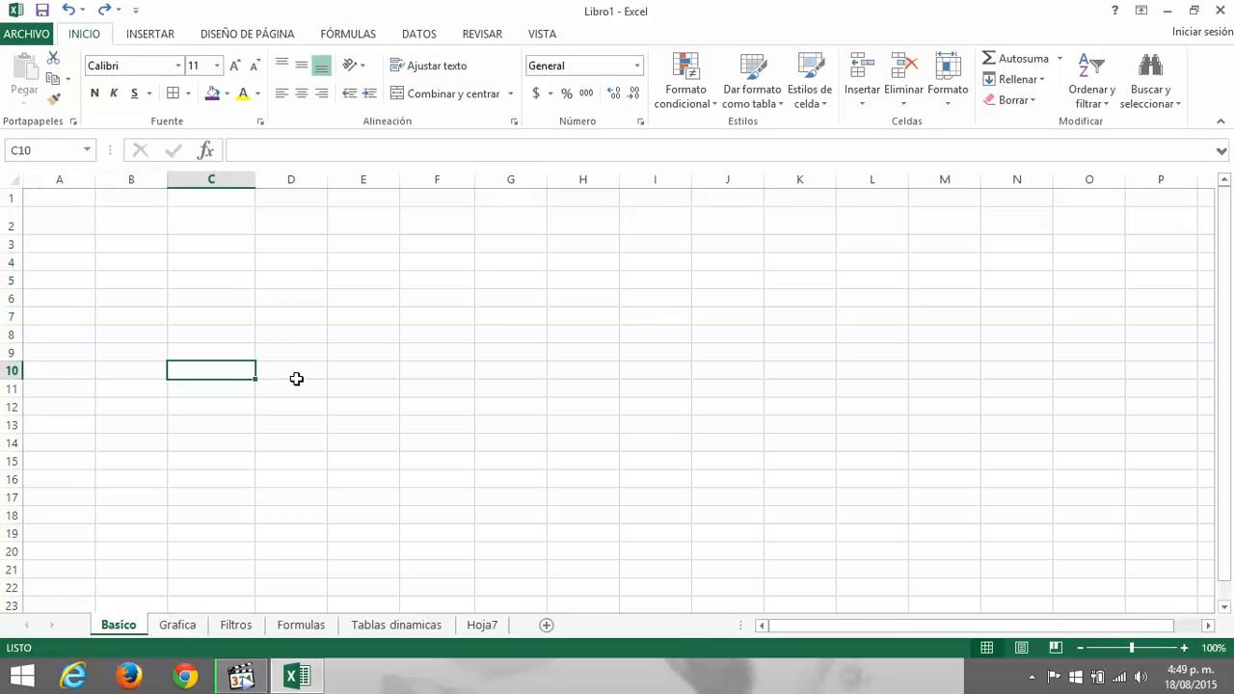
{"action": "left_click_drag", "start_coordinate": [212, 247], "coordinate": [345, 335]}
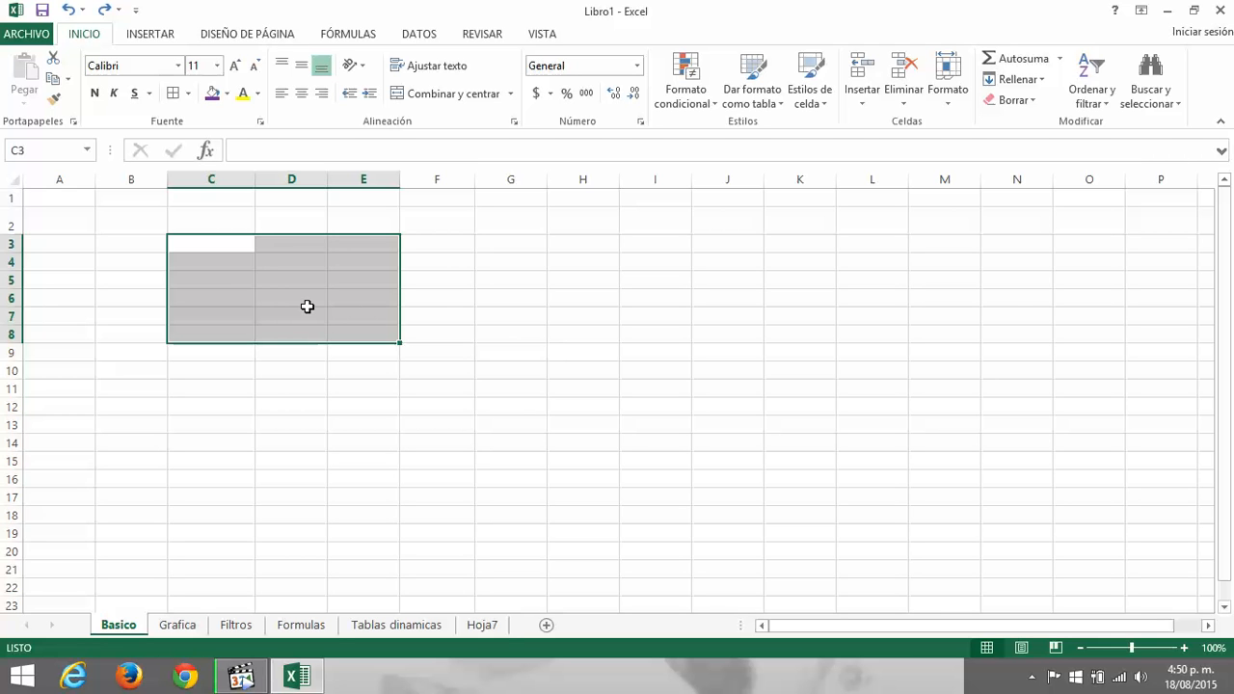
Step: Enter a first name in cell C3, correcting its capitalization
{"action": "left_click", "coordinate": [440, 258]}
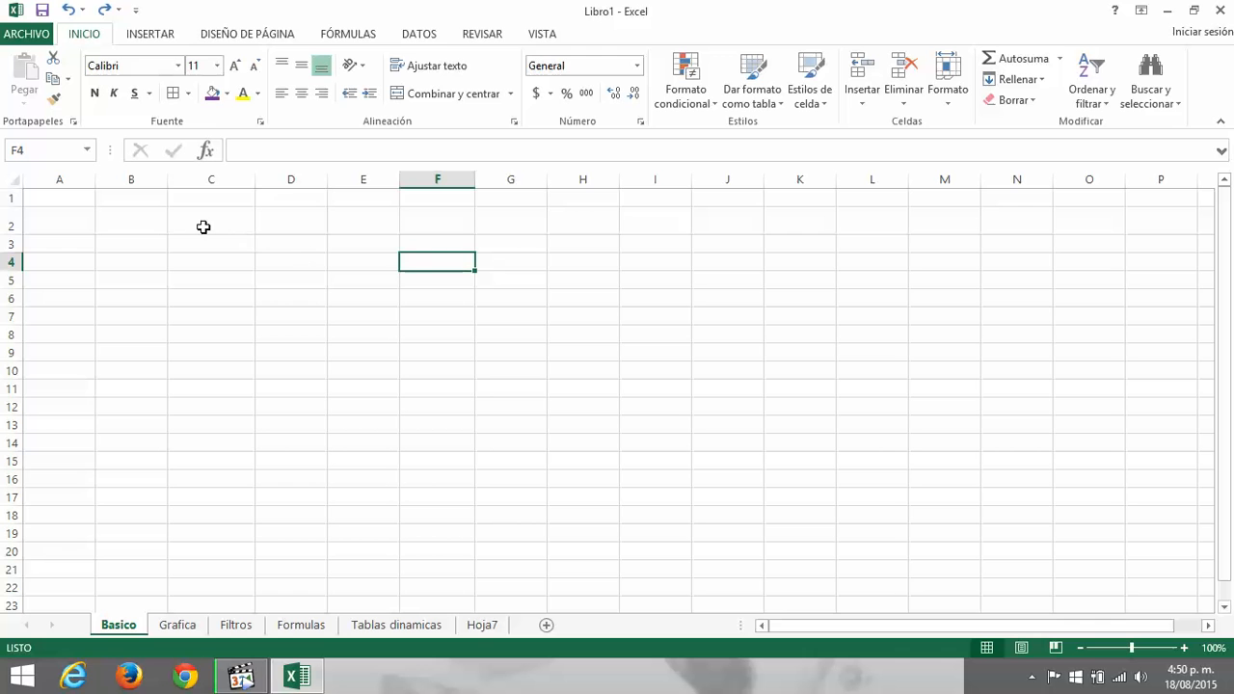
{"action": "left_click", "coordinate": [220, 252]}
{"action": "type", "text": "aRIEL"}
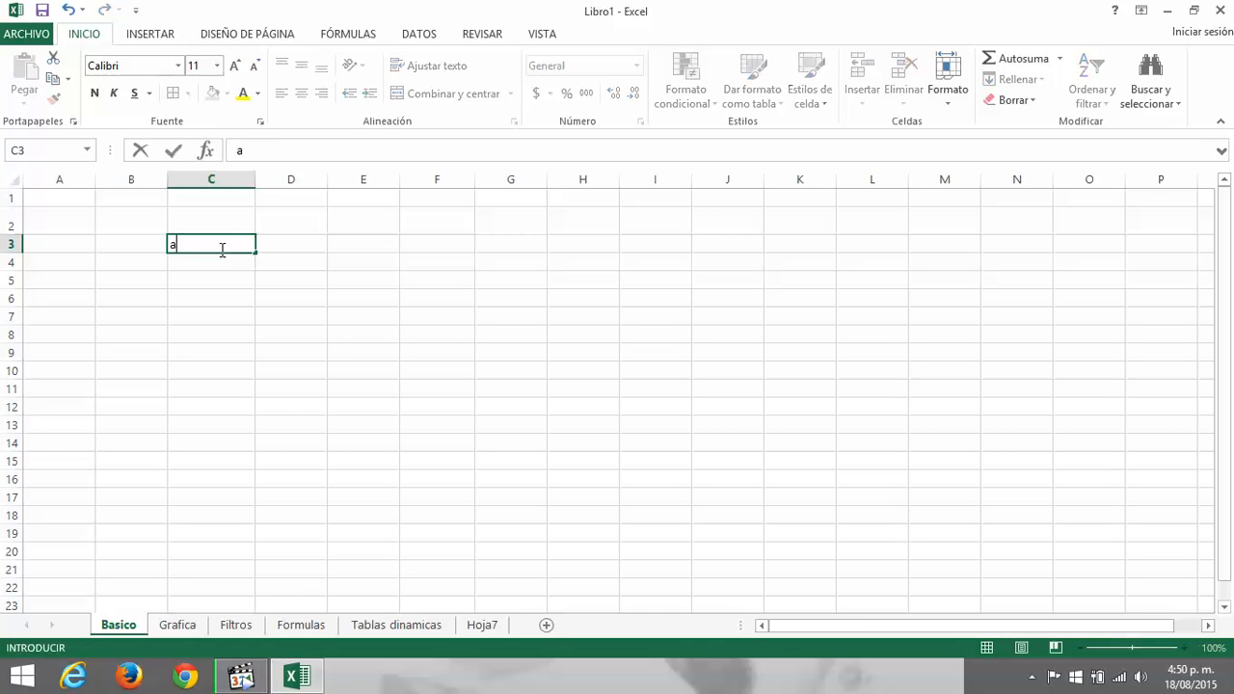
{"action": "key", "text": "BackSpace"}
{"action": "key", "text": "BackSpace"}
{"action": "key", "text": "BackSpace"}
{"action": "key", "text": "BackSpace"}
{"action": "type", "text": "Ariel"}
{"action": "key", "text": "Return"}
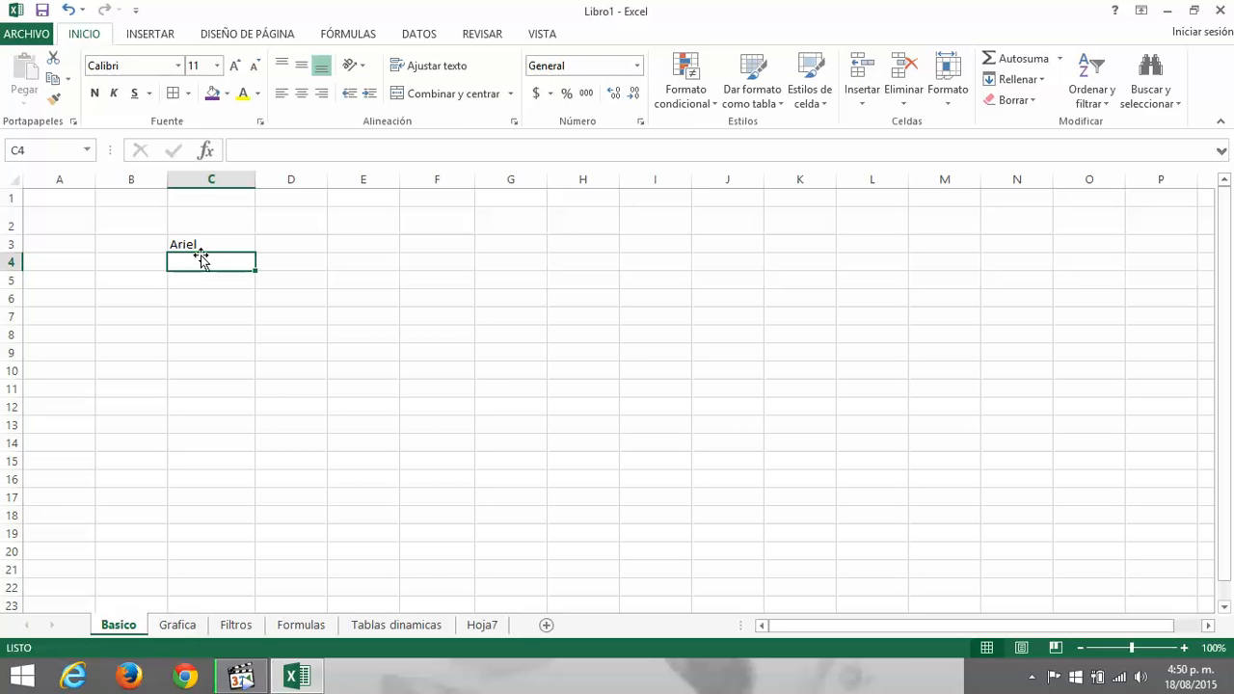
Step: Format the name in C3 at 24 pt with a green font colour
{"action": "left_click", "coordinate": [207, 247]}
{"action": "left_click", "coordinate": [217, 66]}
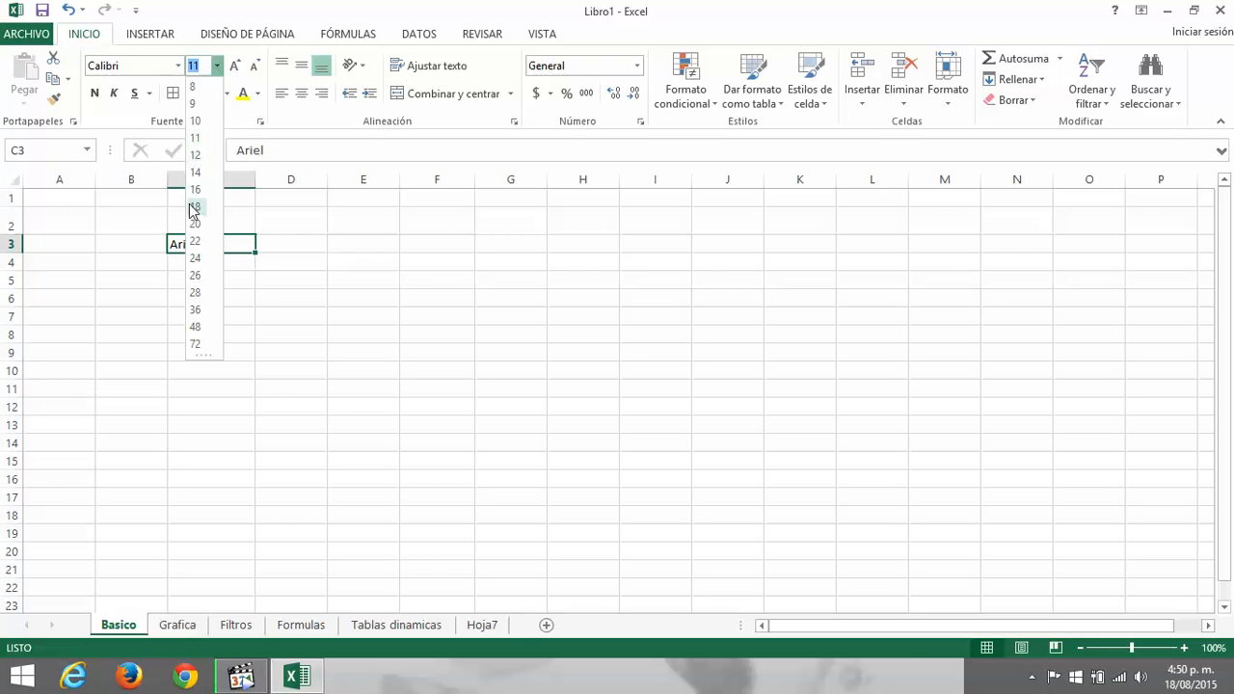
{"action": "left_click", "coordinate": [196, 258]}
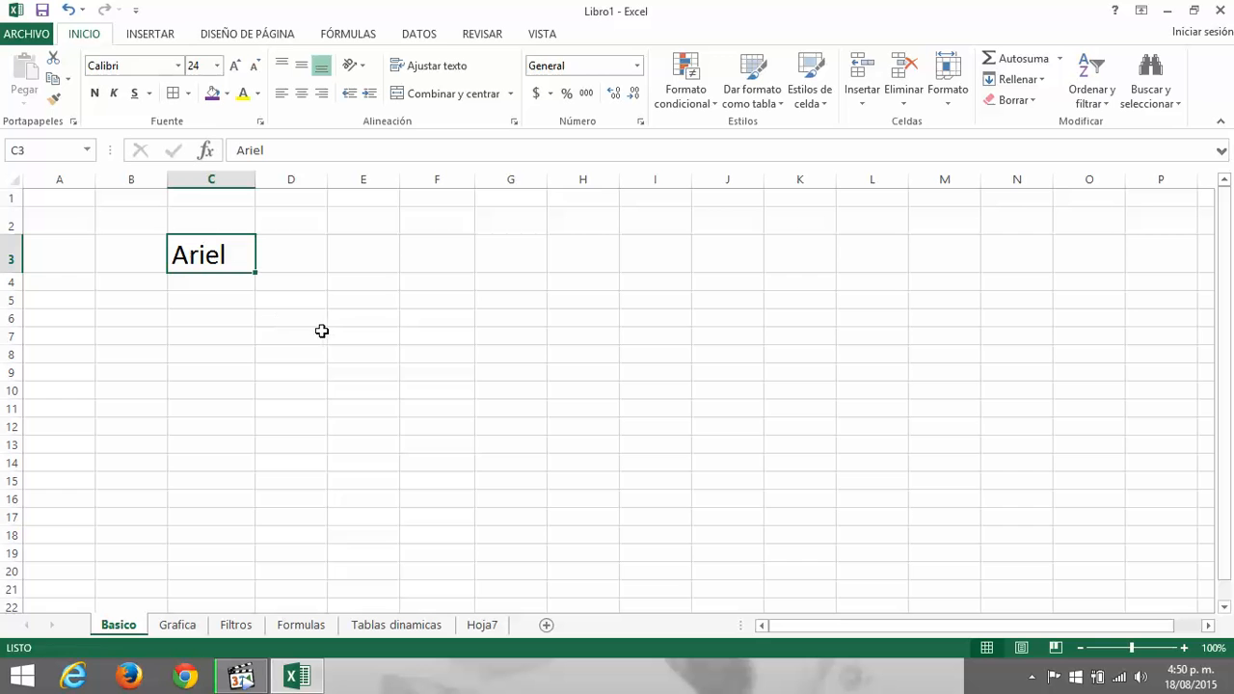
{"action": "left_click", "coordinate": [258, 93]}
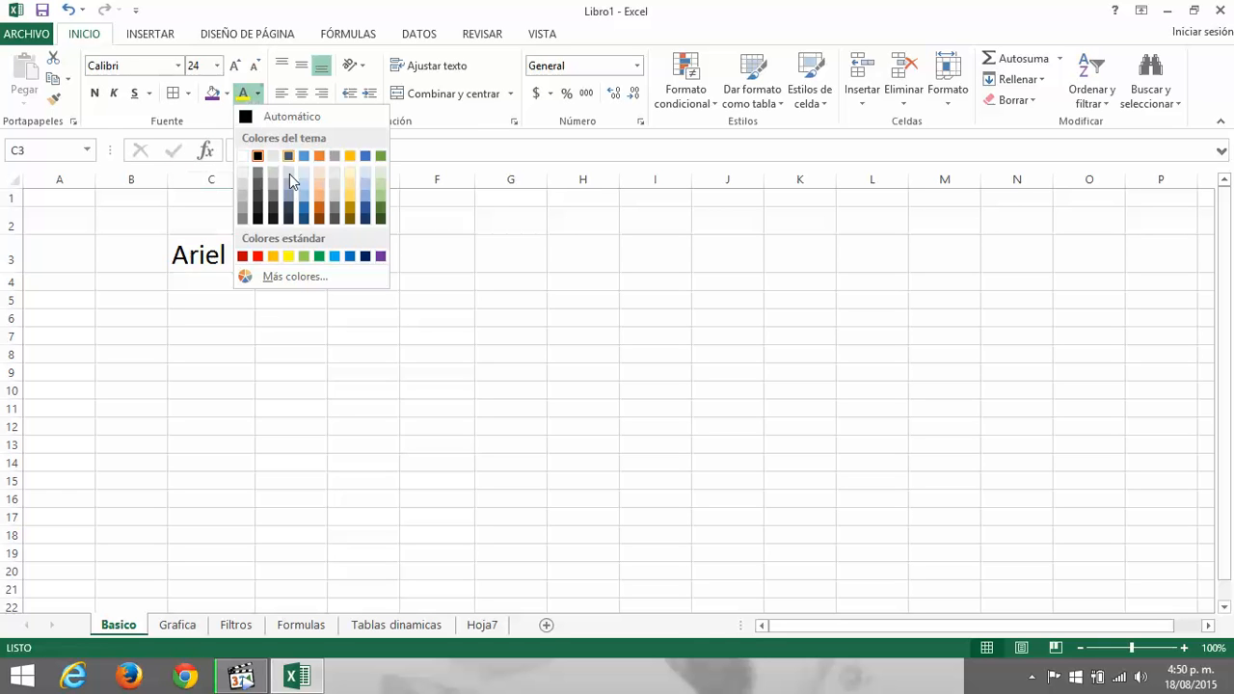
{"action": "left_click", "coordinate": [320, 196]}
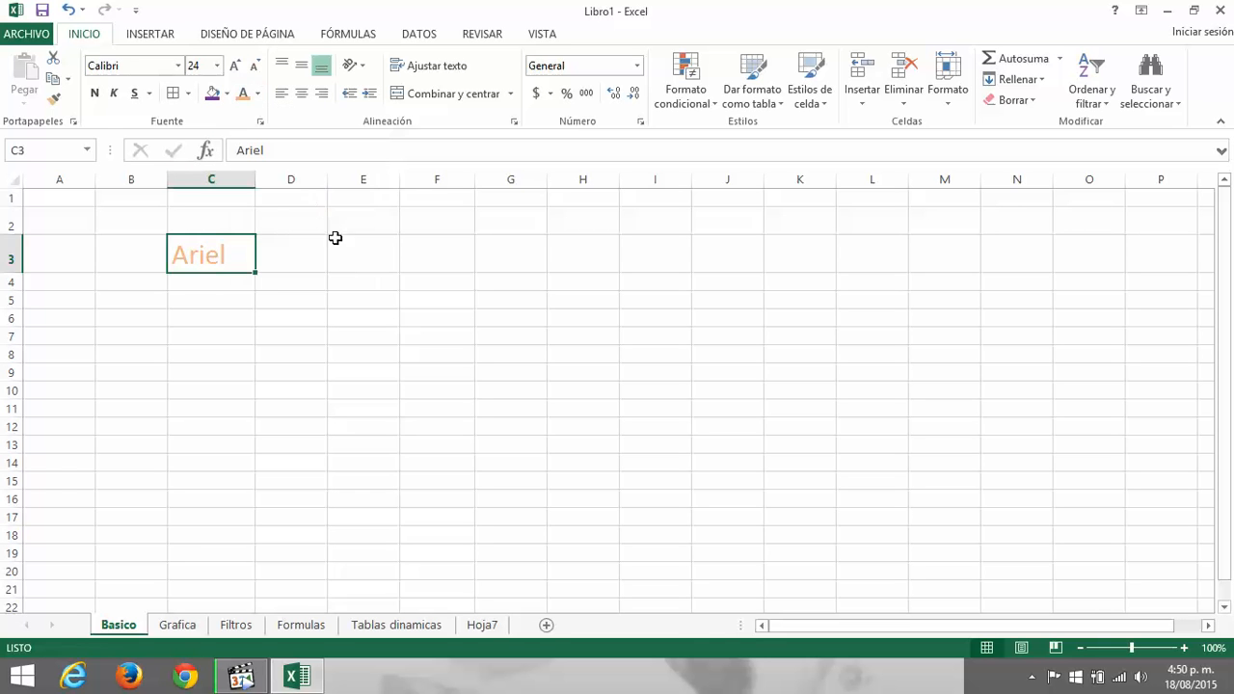
{"action": "left_click", "coordinate": [258, 96]}
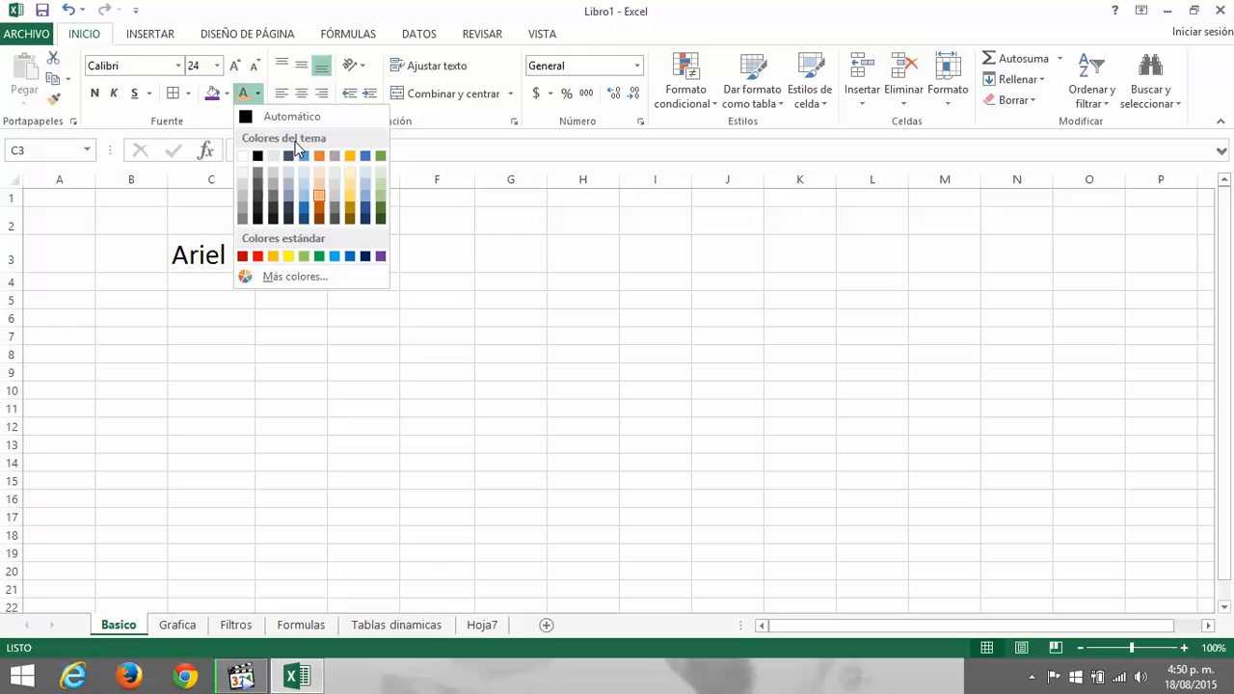
{"action": "left_click", "coordinate": [379, 213]}
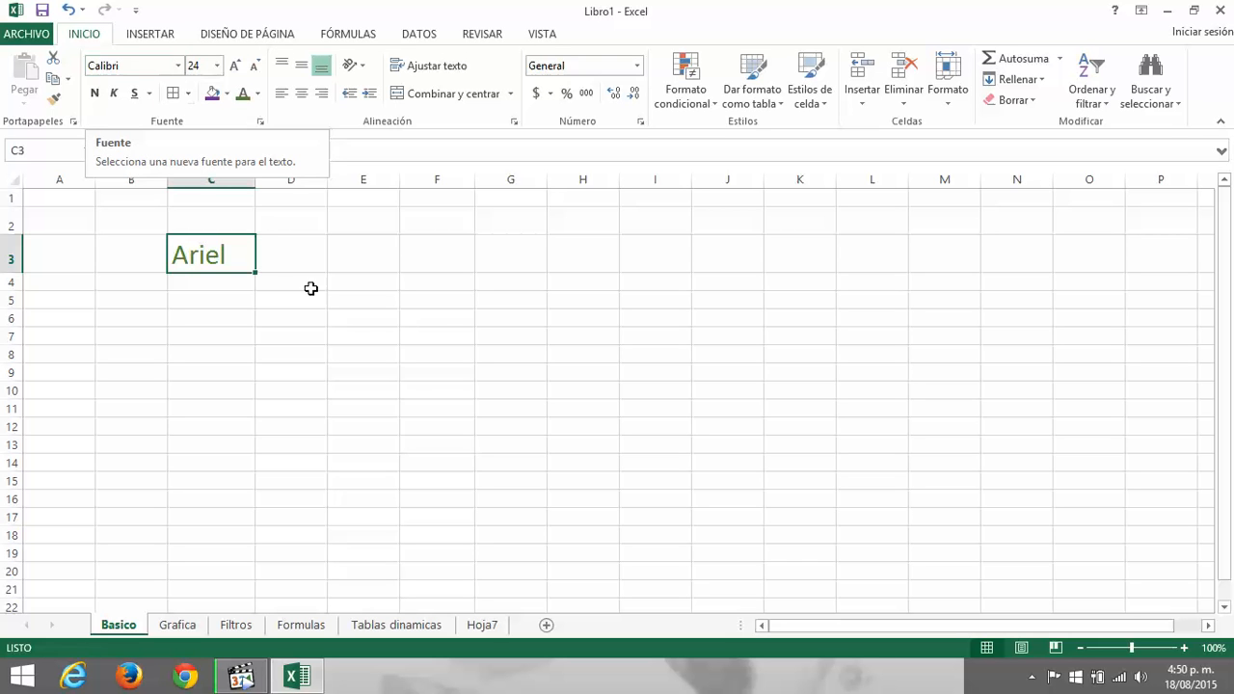
{"action": "left_click", "coordinate": [383, 265]}
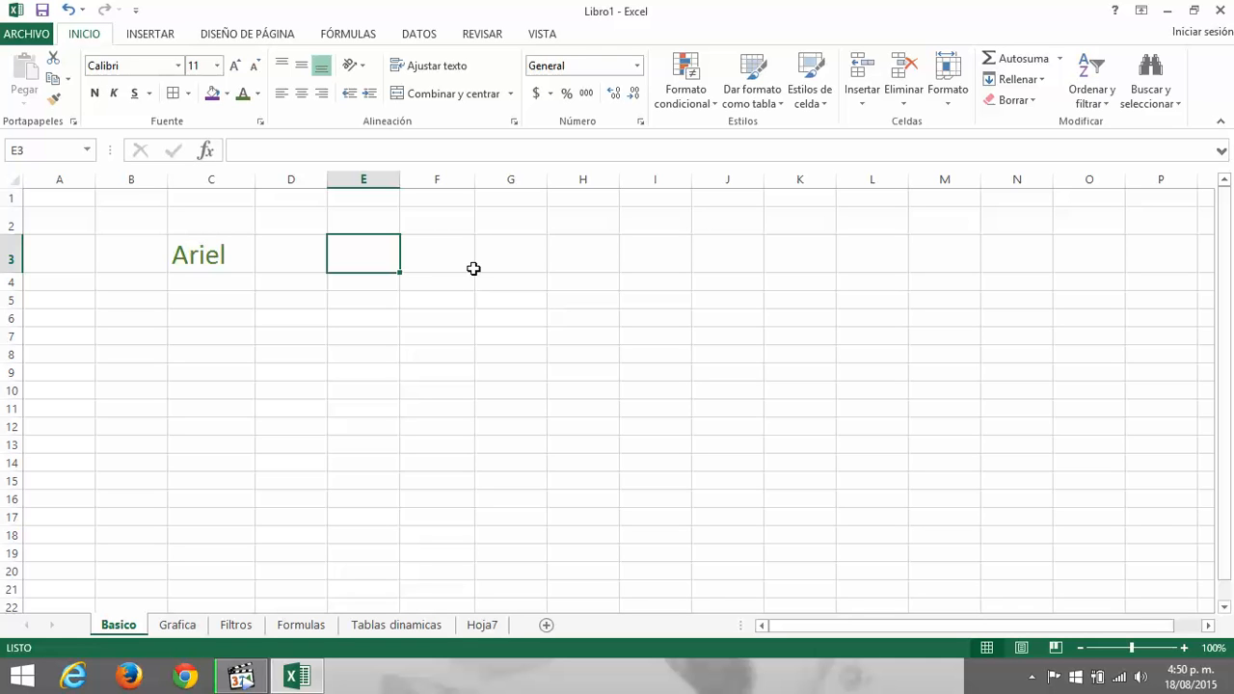
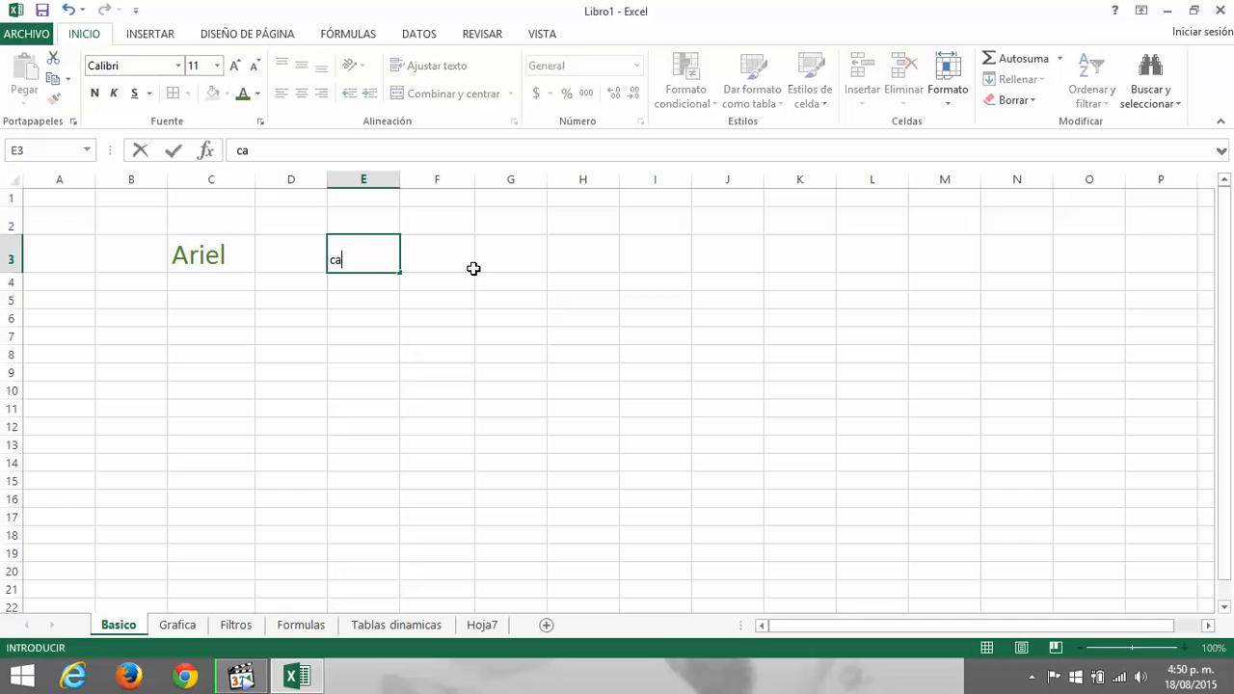
Step: Type a second first name in E3 and compare its plain format with C3
{"action": "left_click", "coordinate": [360, 316]}
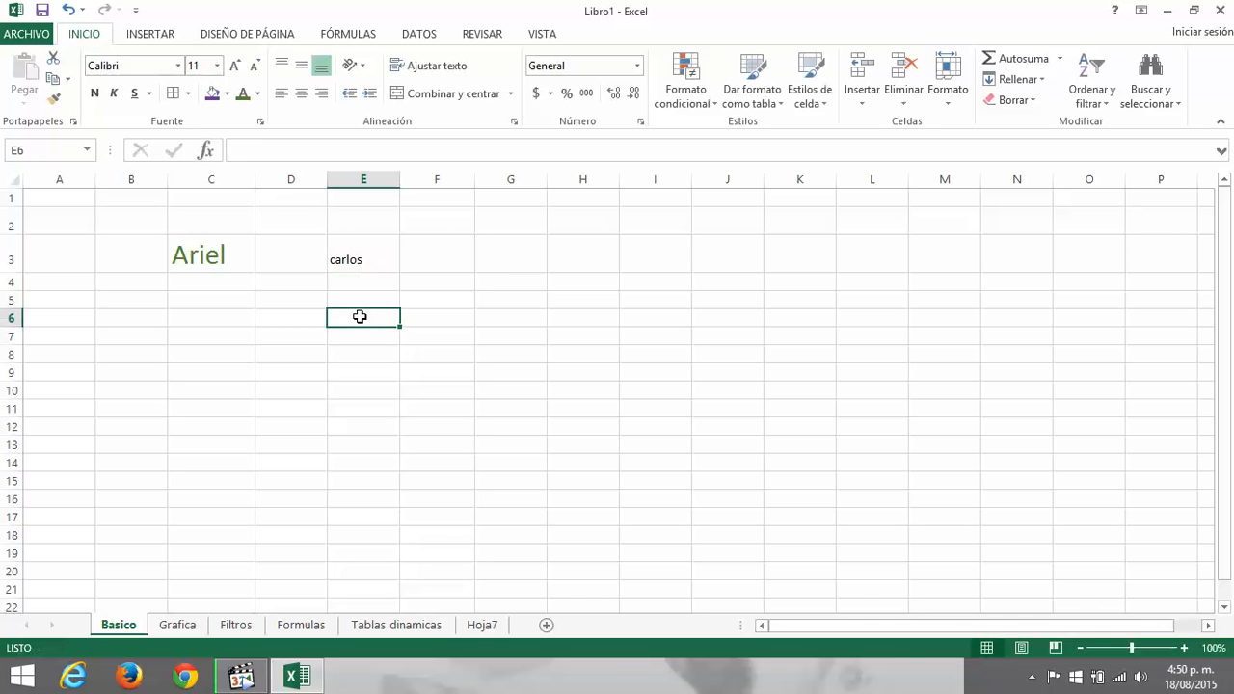
{"action": "left_click", "coordinate": [350, 256]}
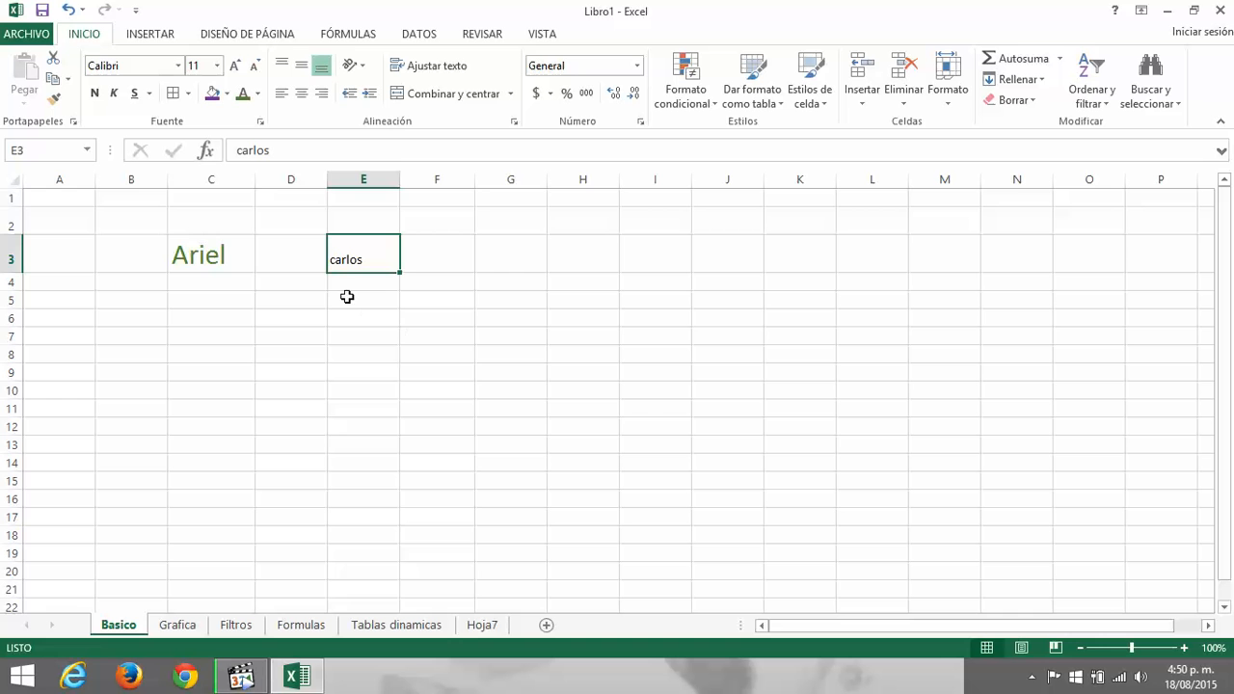
{"action": "left_click", "coordinate": [233, 260]}
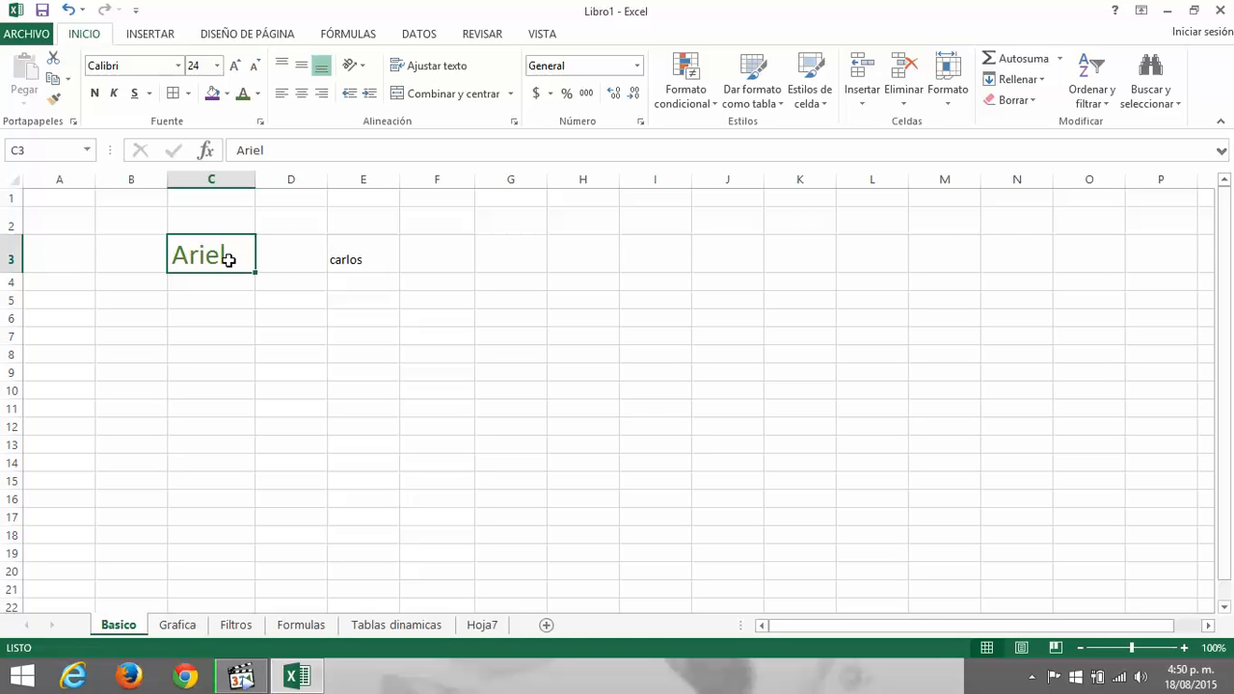
{"action": "left_click", "coordinate": [350, 263]}
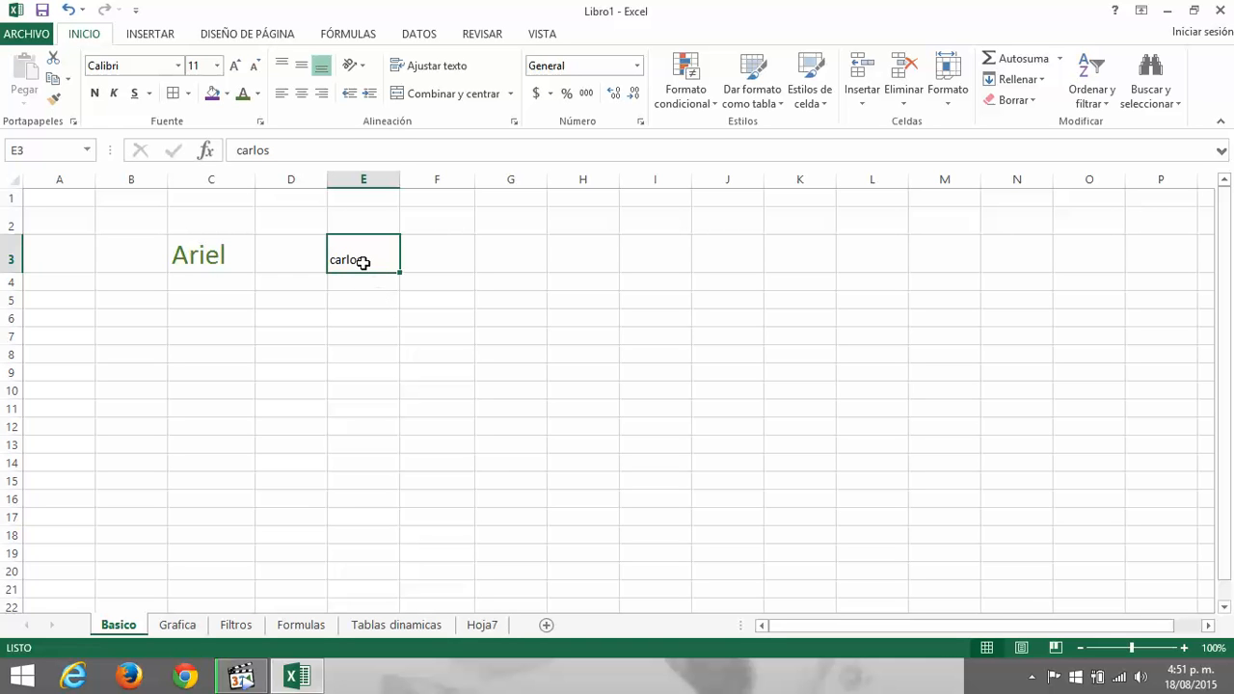
{"action": "left_click", "coordinate": [227, 254]}
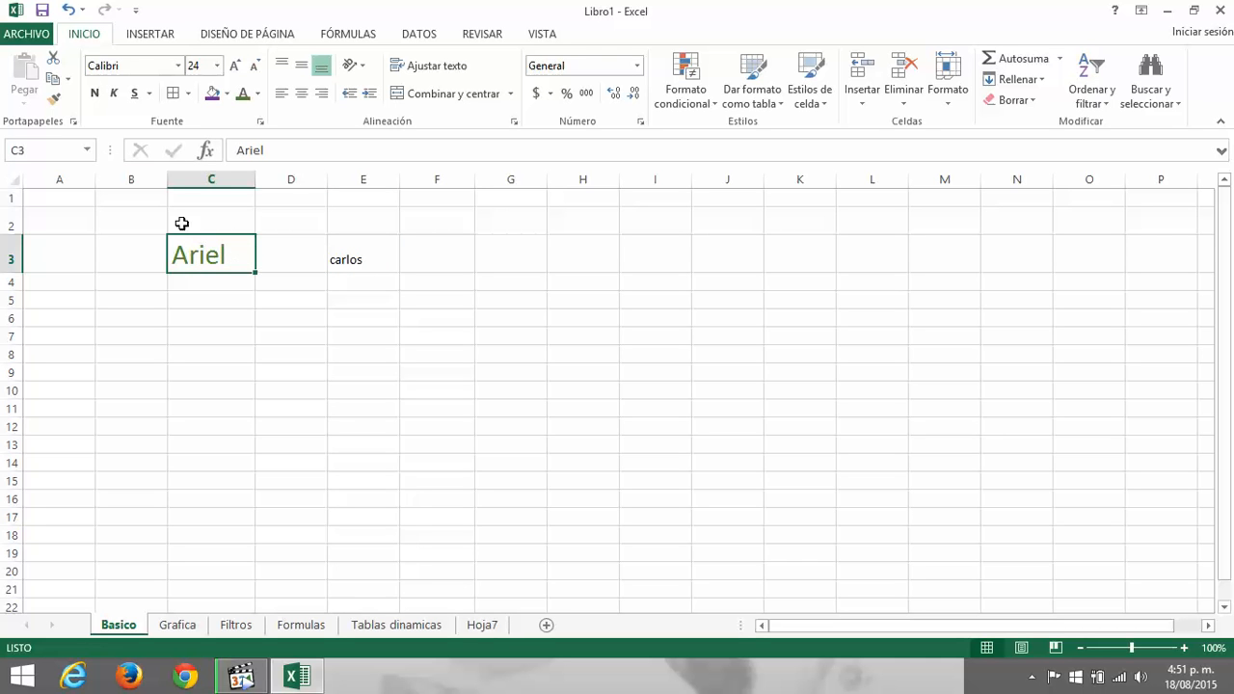
Step: Copy C3's 24 pt green formatting onto E3 with Format Painter
{"action": "left_click", "coordinate": [53, 100]}
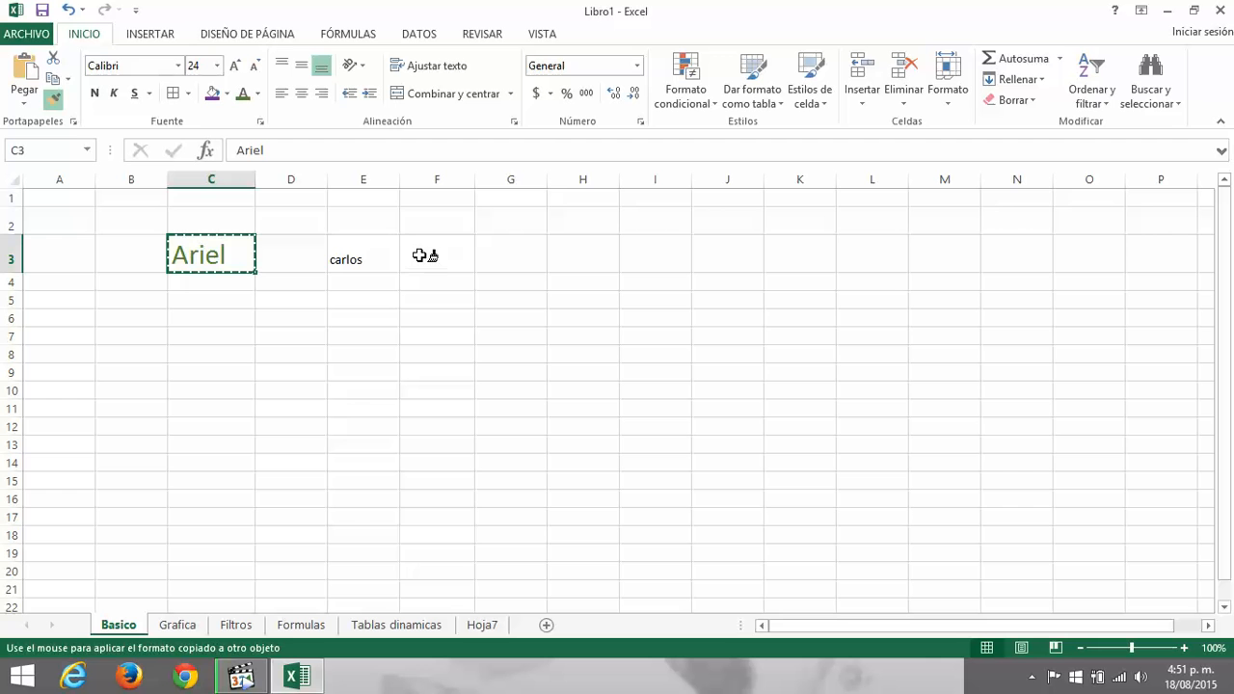
{"action": "left_click", "coordinate": [361, 259]}
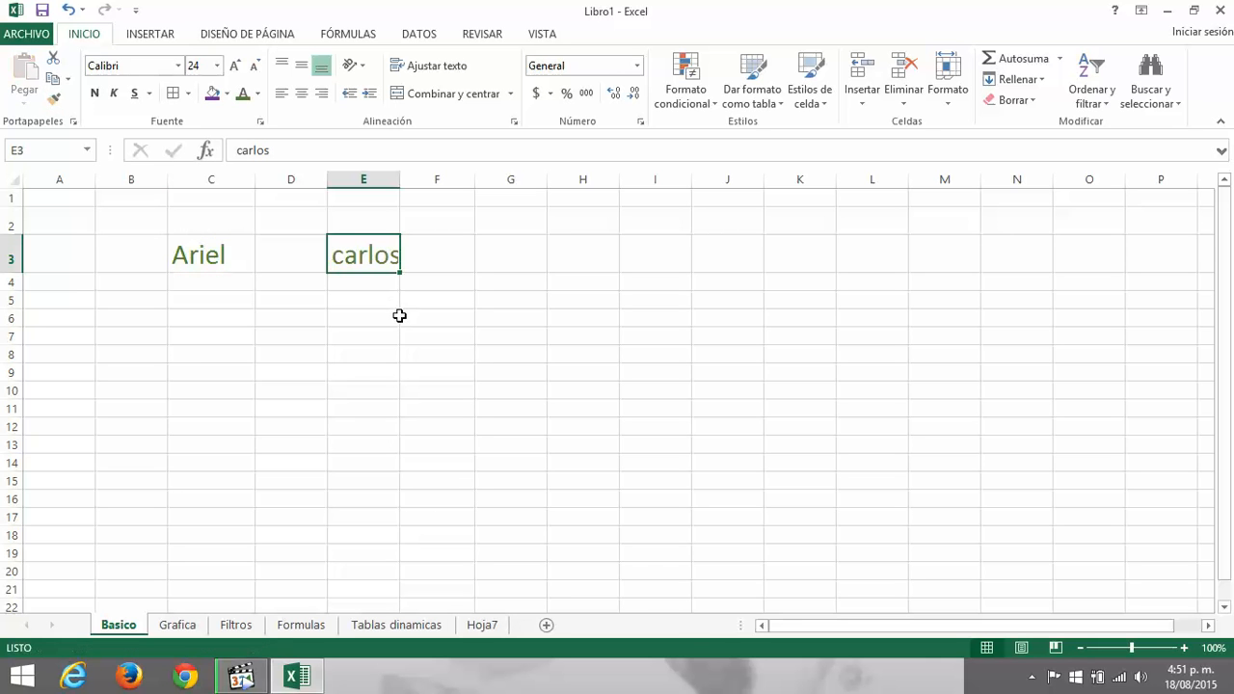
{"action": "left_click", "coordinate": [434, 215]}
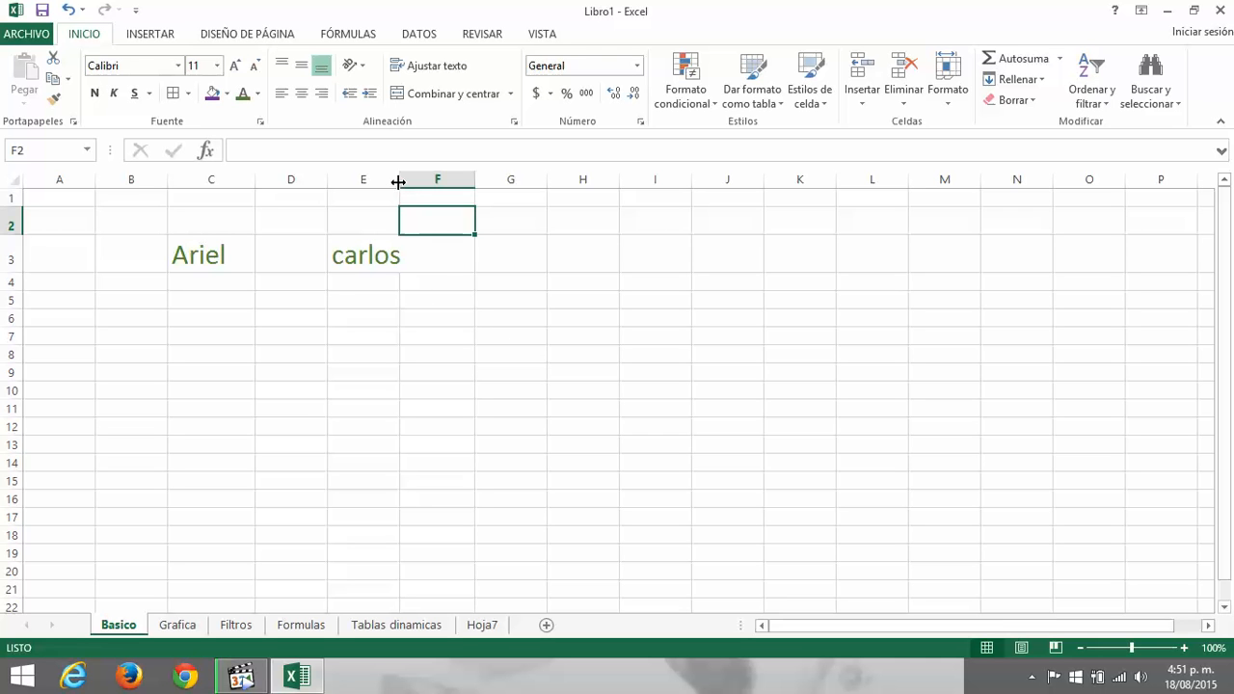
Step: Narrow column E slightly and append the surname to the name in E3
{"action": "left_click_drag", "start_coordinate": [398, 182], "coordinate": [373, 183]}
{"action": "left_click", "coordinate": [494, 337]}
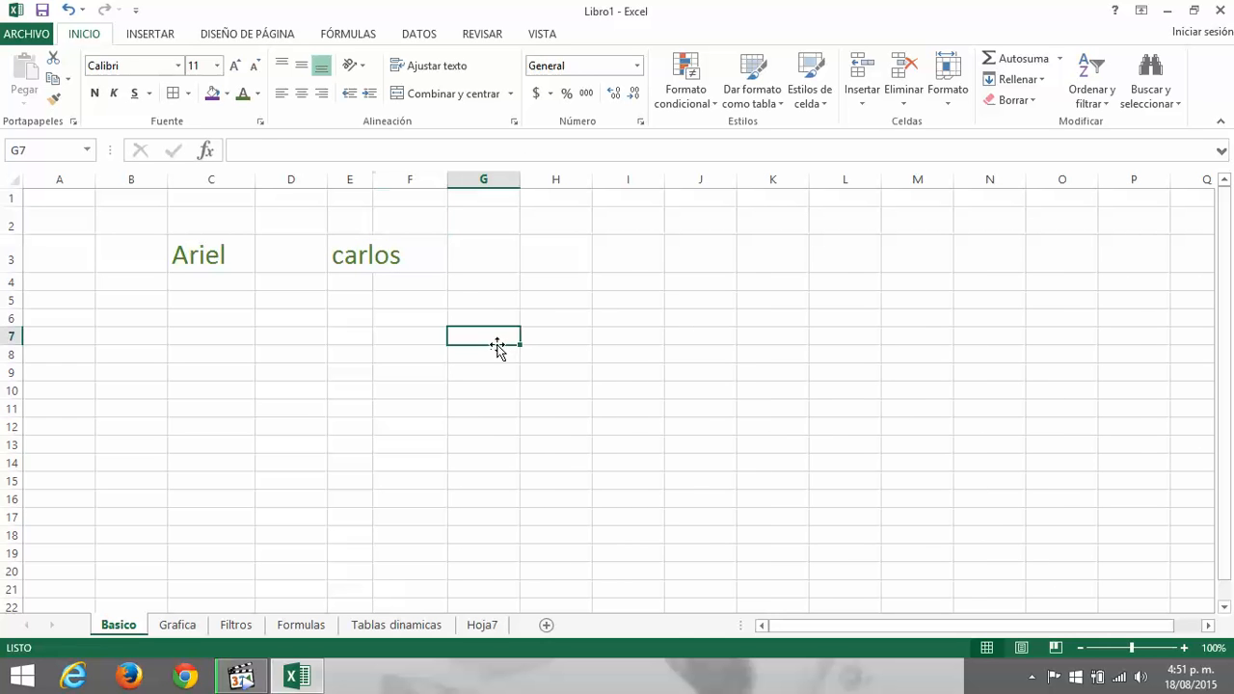
{"action": "left_click", "coordinate": [341, 259]}
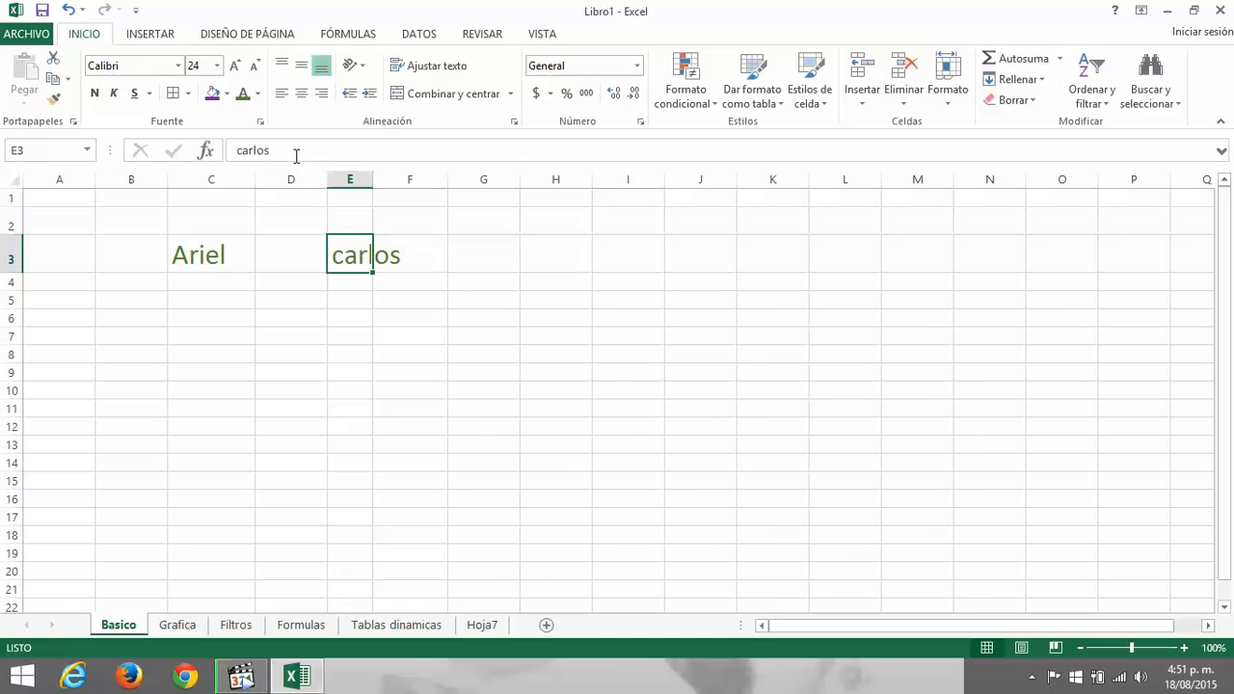
{"action": "left_click", "coordinate": [296, 156]}
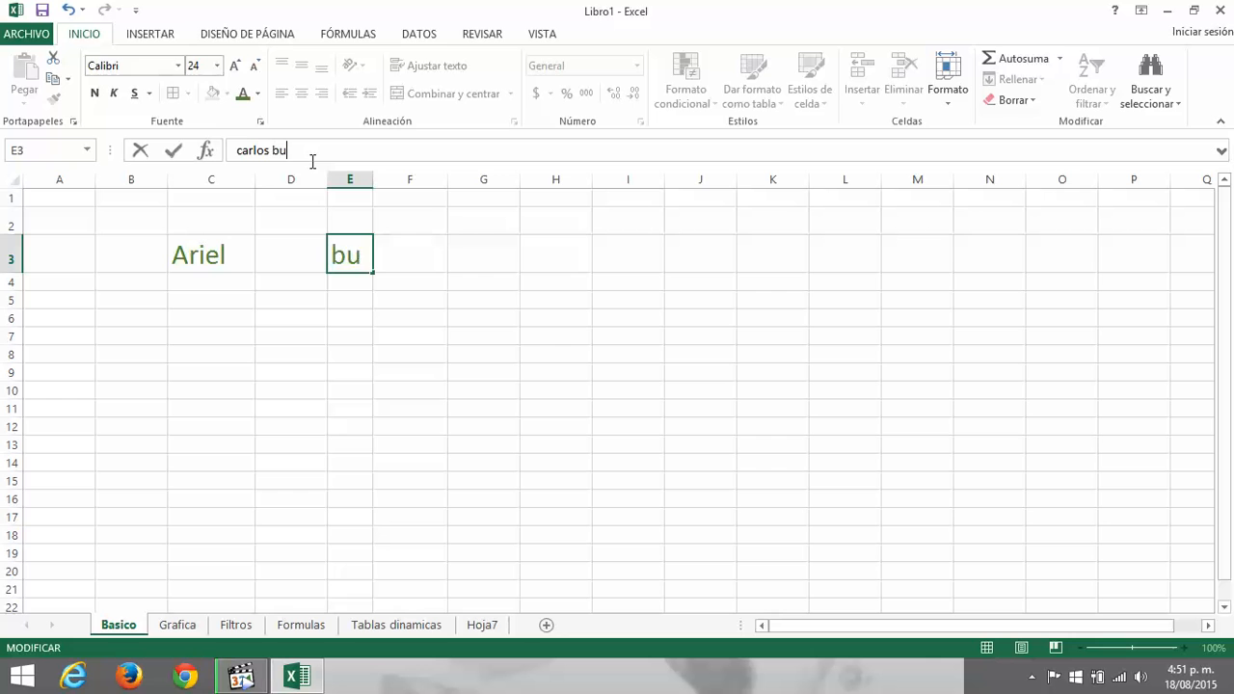
{"action": "left_click", "coordinate": [409, 340]}
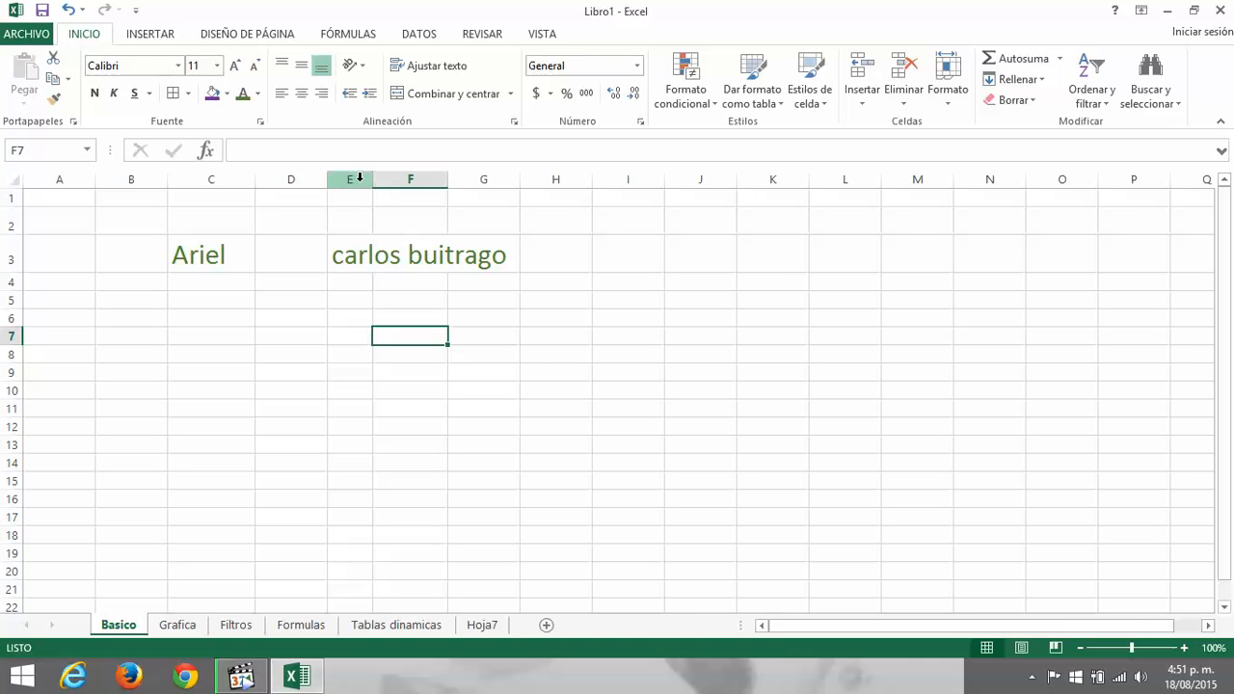
Step: Check cells F3 and G3 are empty, then reselect the full name in E3
{"action": "left_click", "coordinate": [412, 255]}
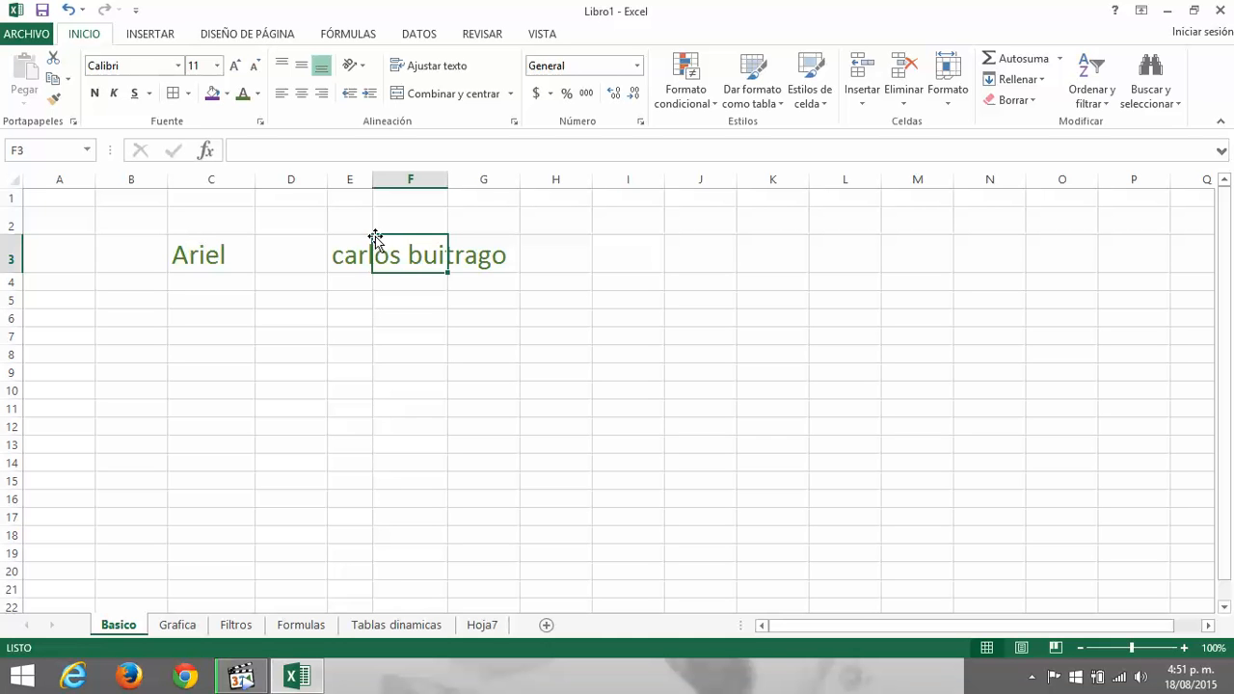
{"action": "left_click", "coordinate": [252, 150]}
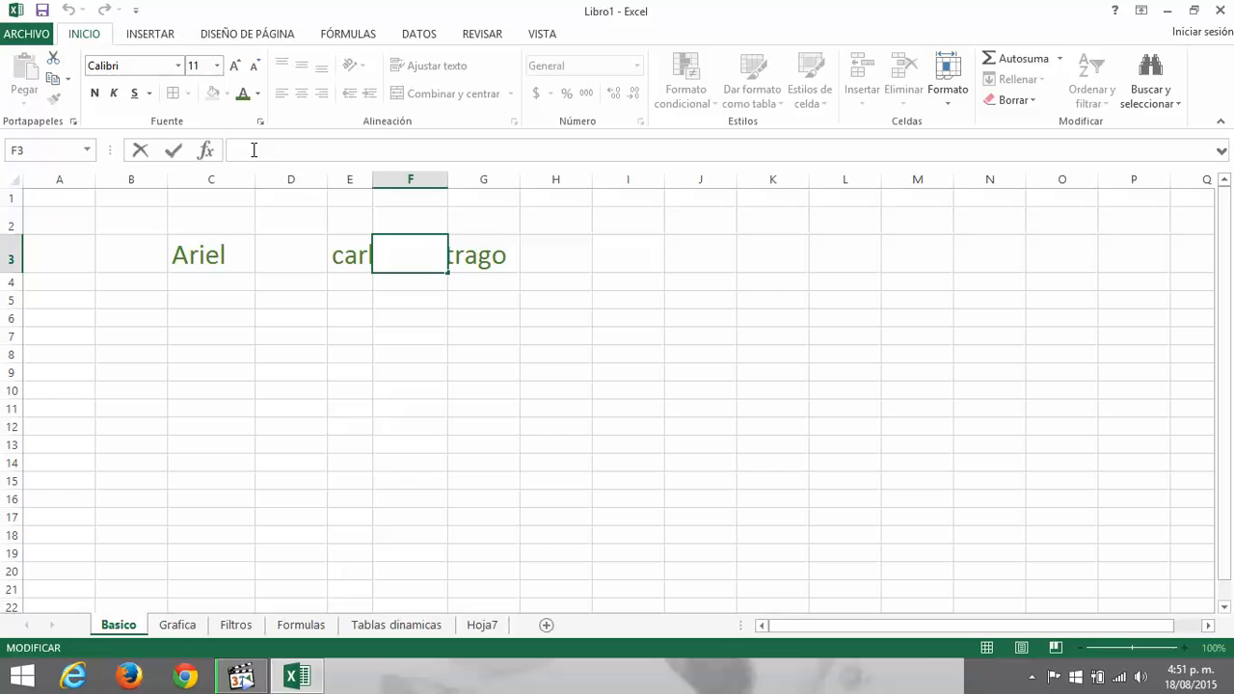
{"action": "left_click", "coordinate": [485, 259]}
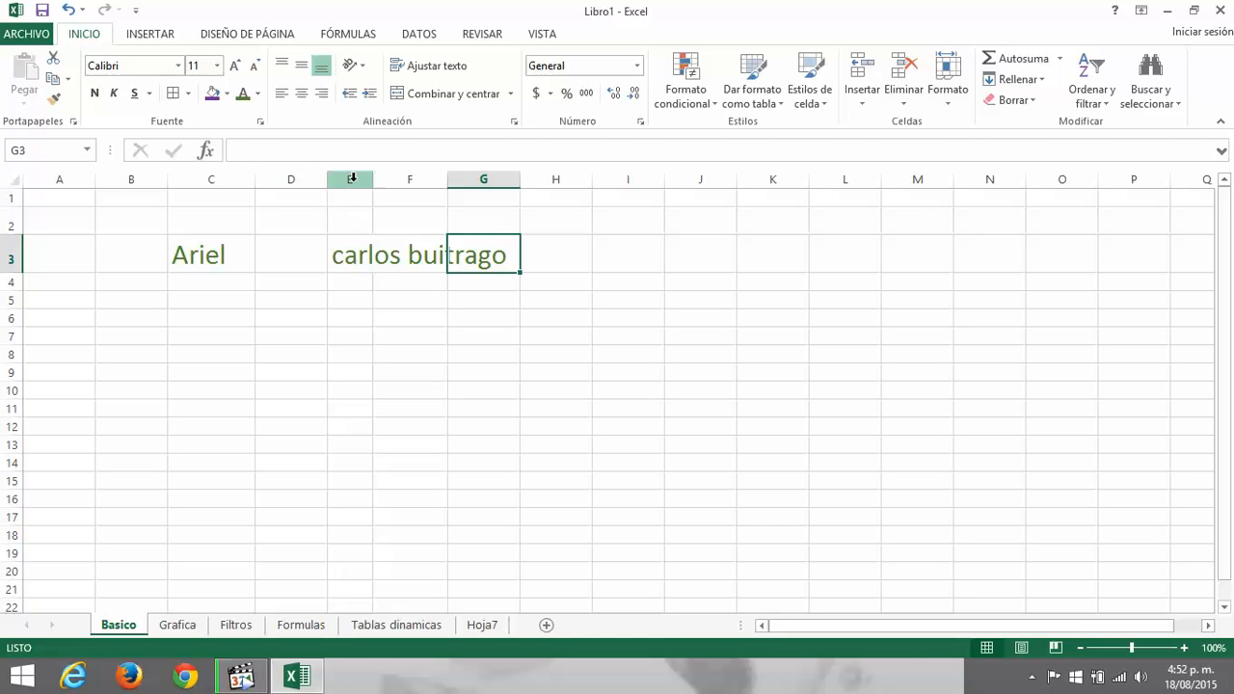
{"action": "left_click", "coordinate": [353, 256]}
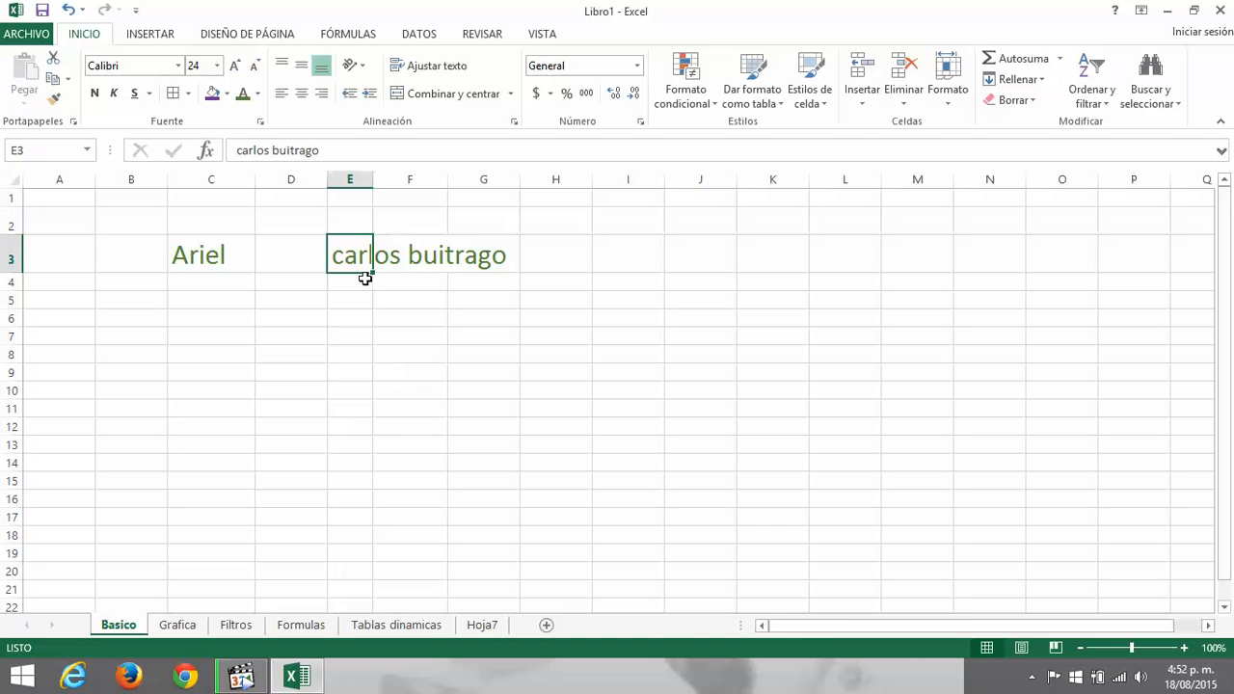
Step: Auto-fit column E, then drag it narrower to a width of 21.29
{"action": "double_click", "coordinate": [373, 179]}
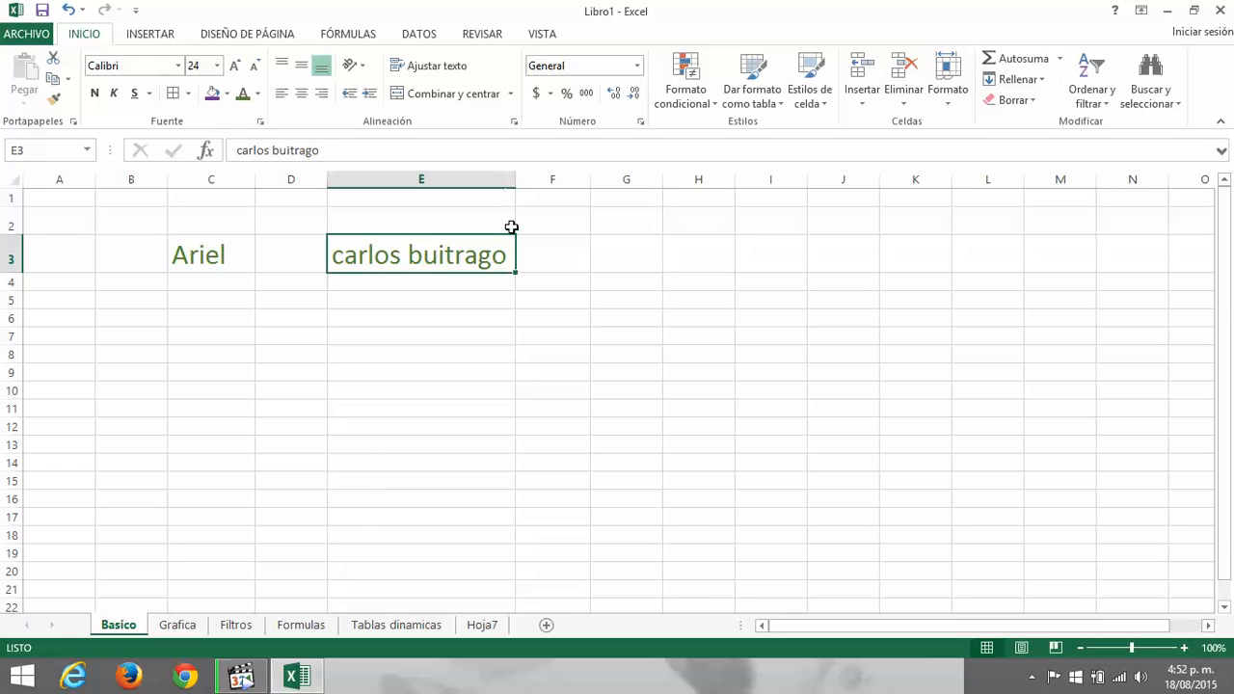
{"action": "left_click_drag", "start_coordinate": [515, 182], "coordinate": [575, 181]}
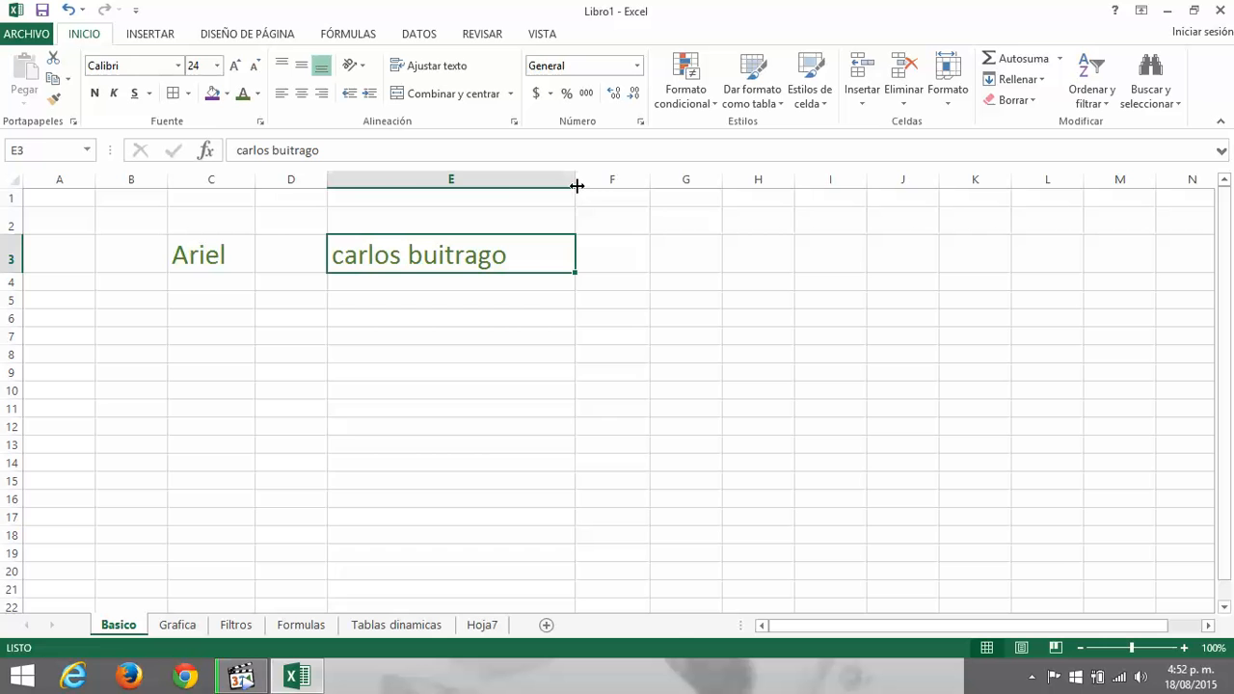
{"action": "left_click_drag", "start_coordinate": [576, 187], "coordinate": [466, 190]}
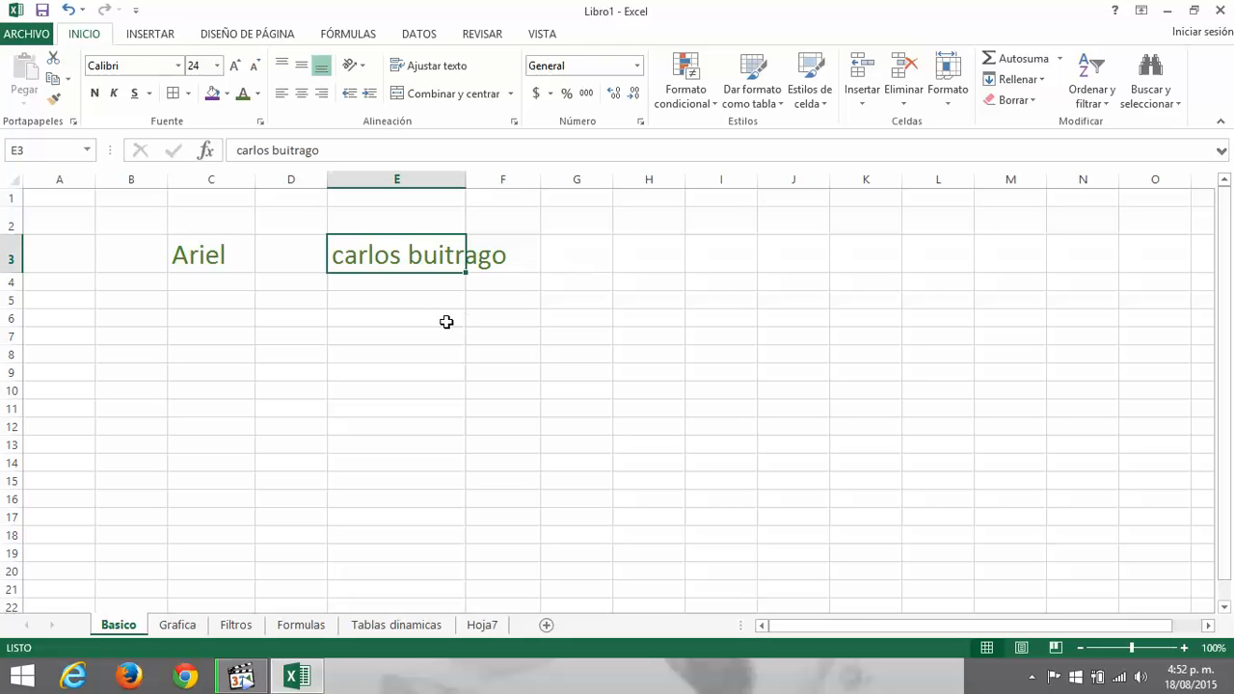
Step: Turn on Wrap Text for E3 in Format Cells > Alignment so the name spans two lines
{"action": "left_click", "coordinate": [408, 289]}
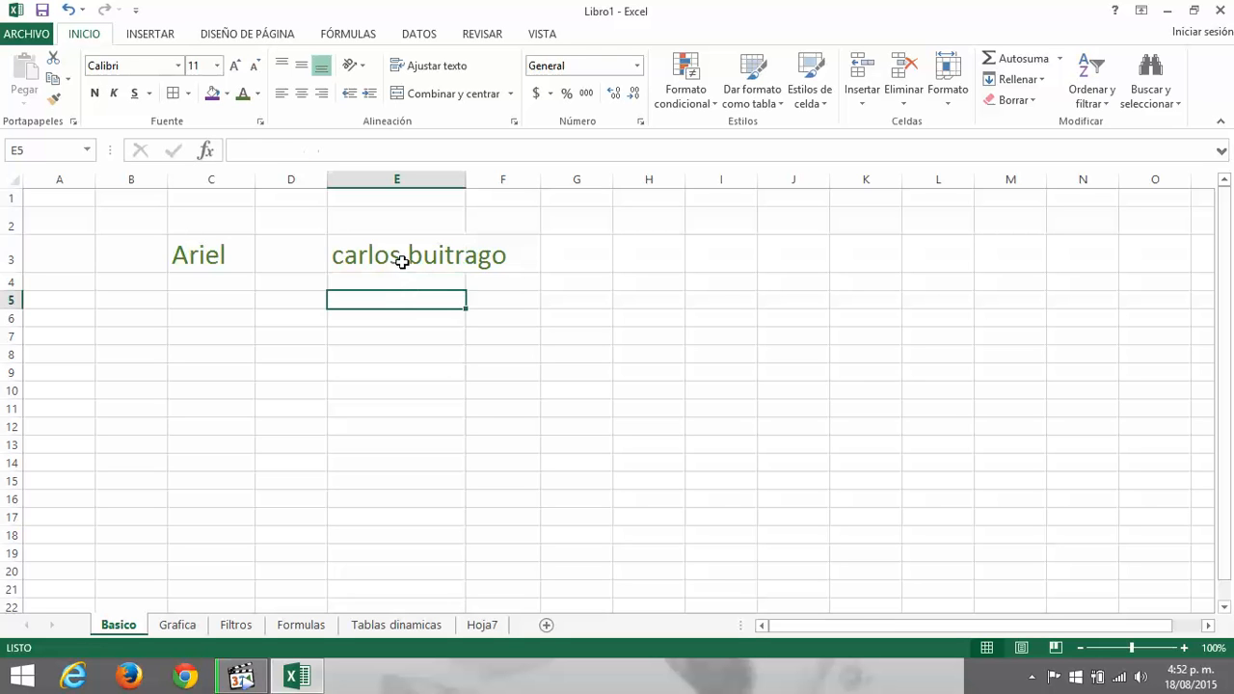
{"action": "left_click", "coordinate": [399, 258]}
{"action": "right_click", "coordinate": [372, 261]}
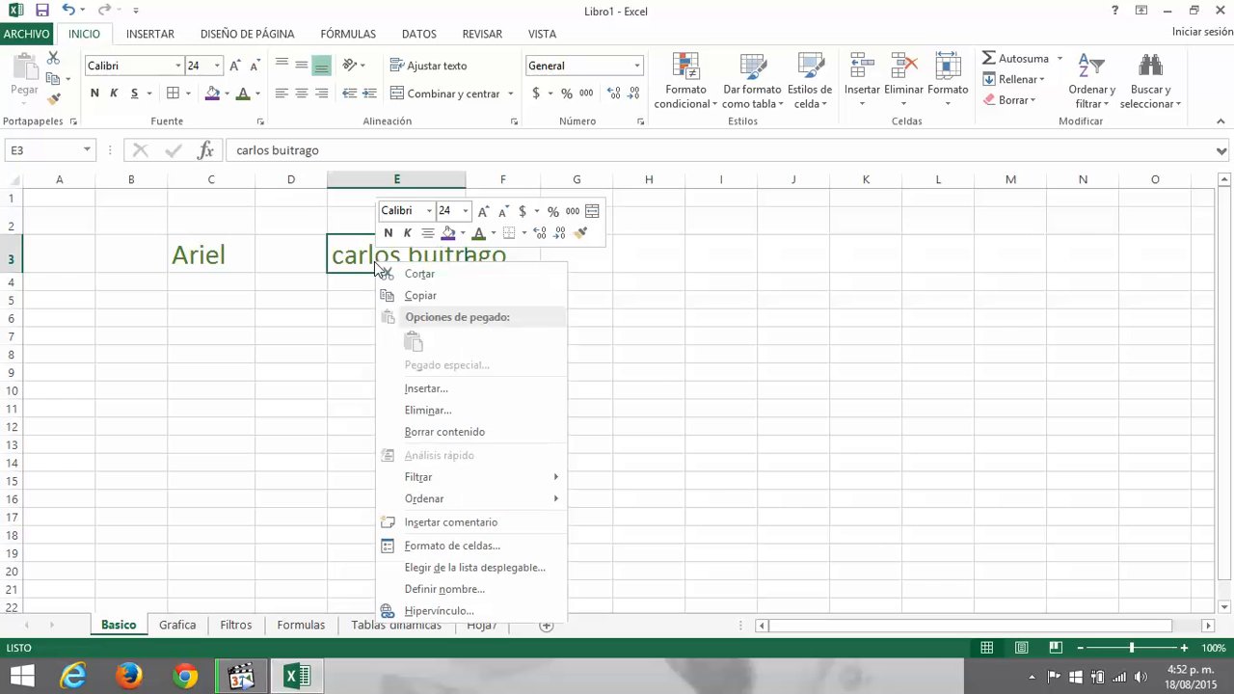
{"action": "left_click", "coordinate": [482, 546]}
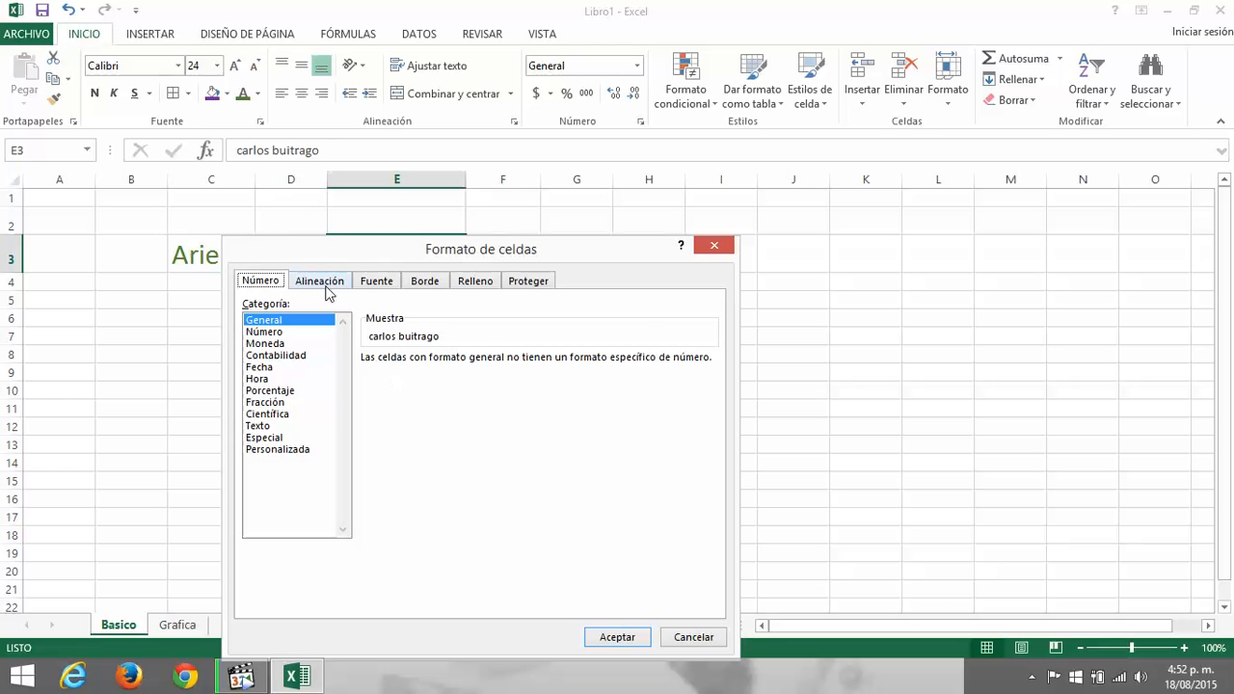
{"action": "left_click", "coordinate": [323, 282]}
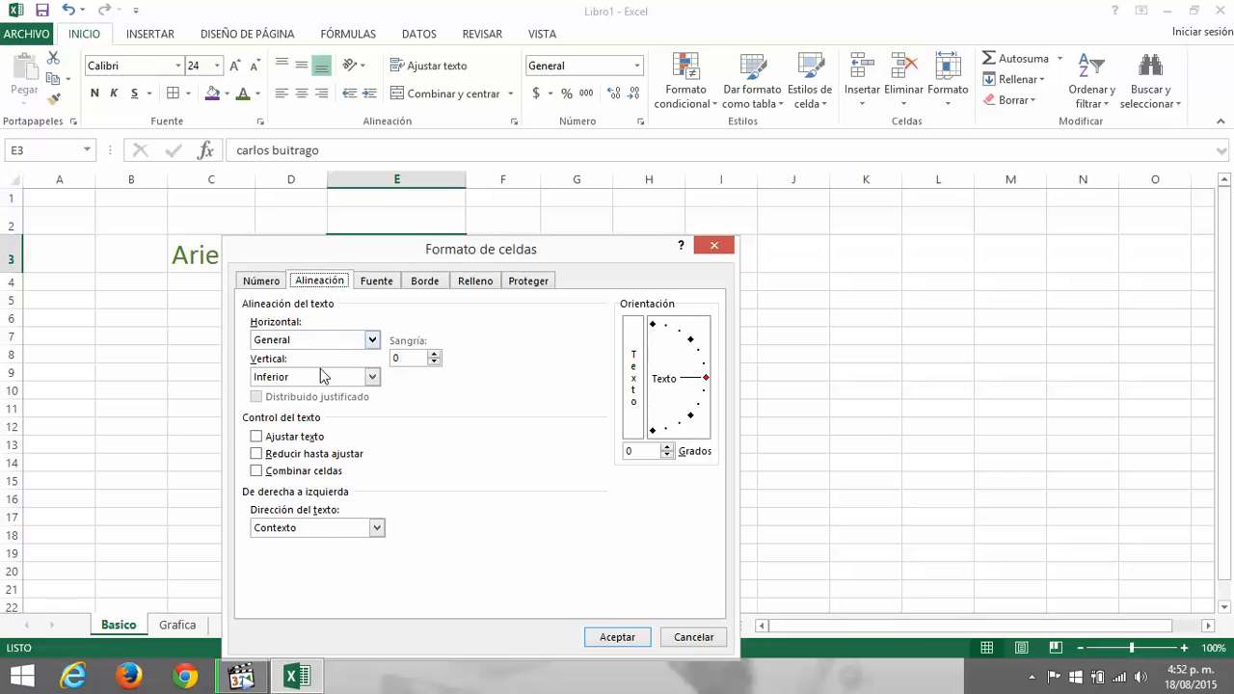
{"action": "left_click", "coordinate": [257, 438]}
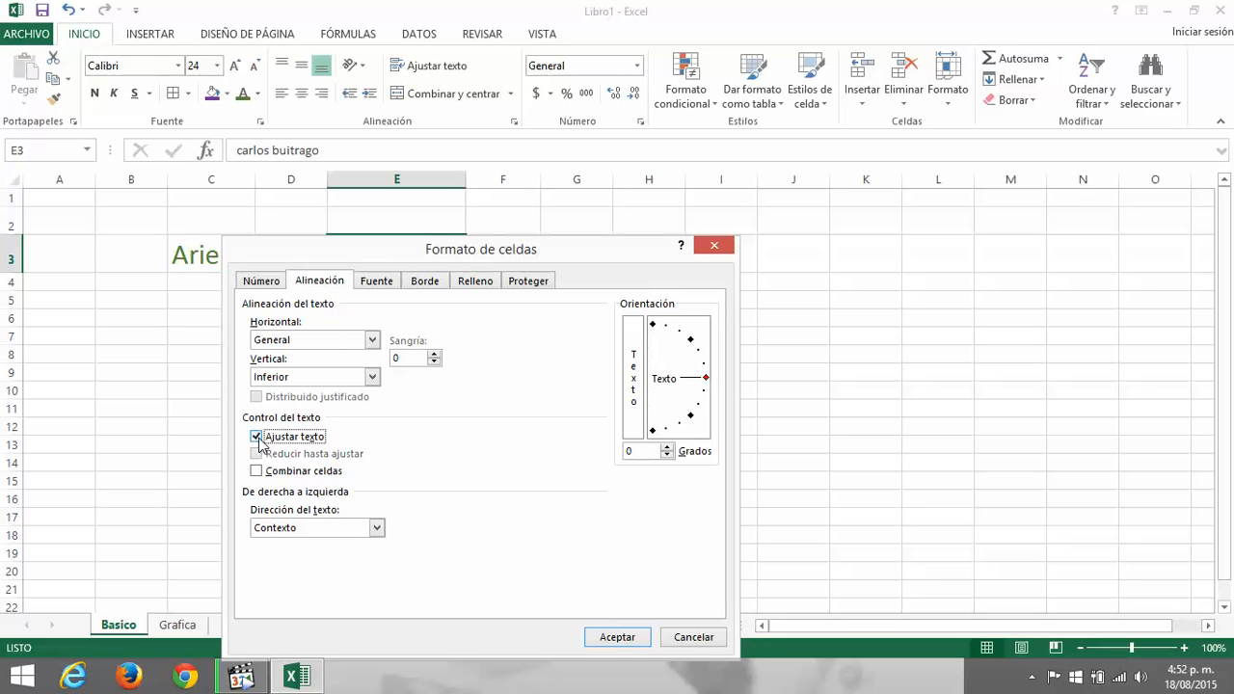
{"action": "left_click", "coordinate": [618, 641]}
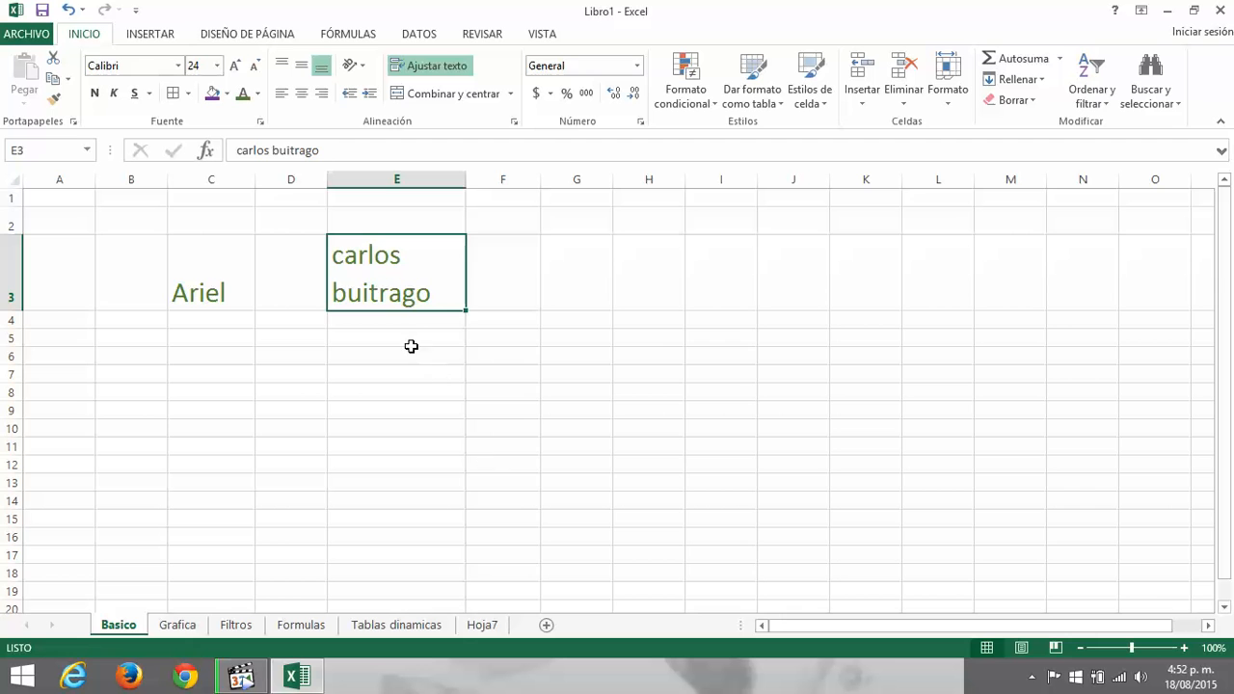
{"action": "left_click", "coordinate": [410, 344]}
{"action": "left_click", "coordinate": [408, 291]}
{"action": "left_click", "coordinate": [215, 294]}
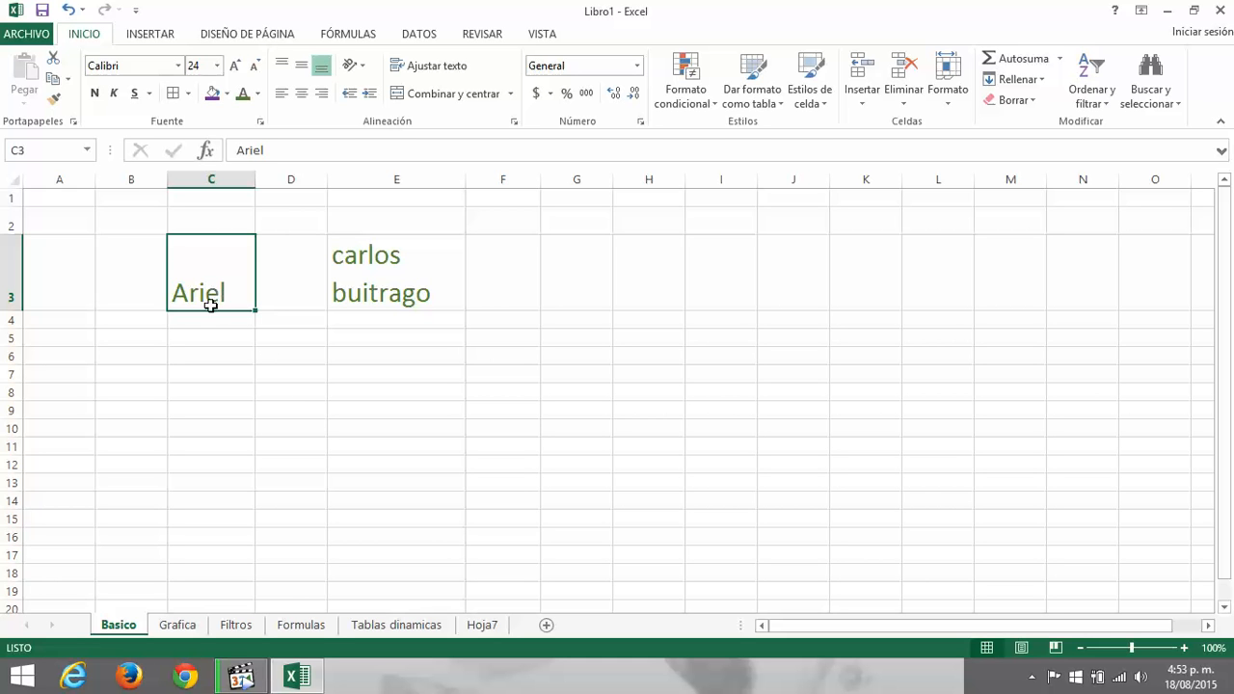
Step: Rotate the text in C3 to a vertical 90° orientation via Format Cells
{"action": "left_click", "coordinate": [287, 341]}
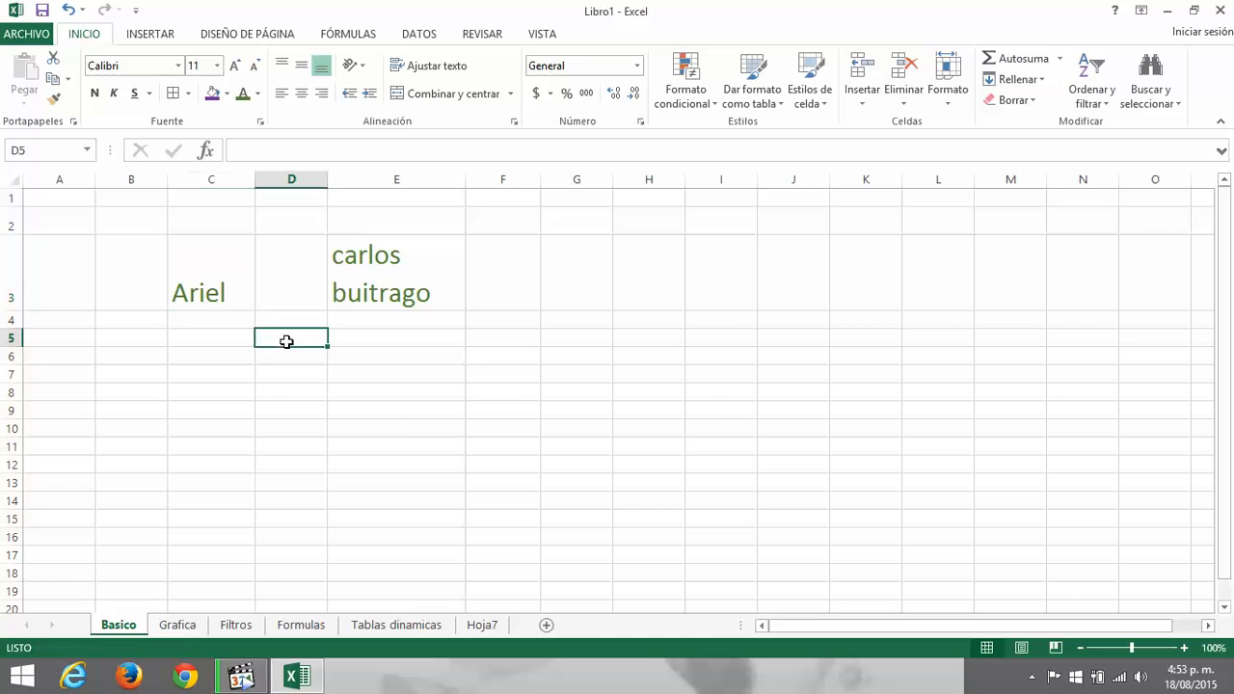
{"action": "right_click", "coordinate": [207, 282]}
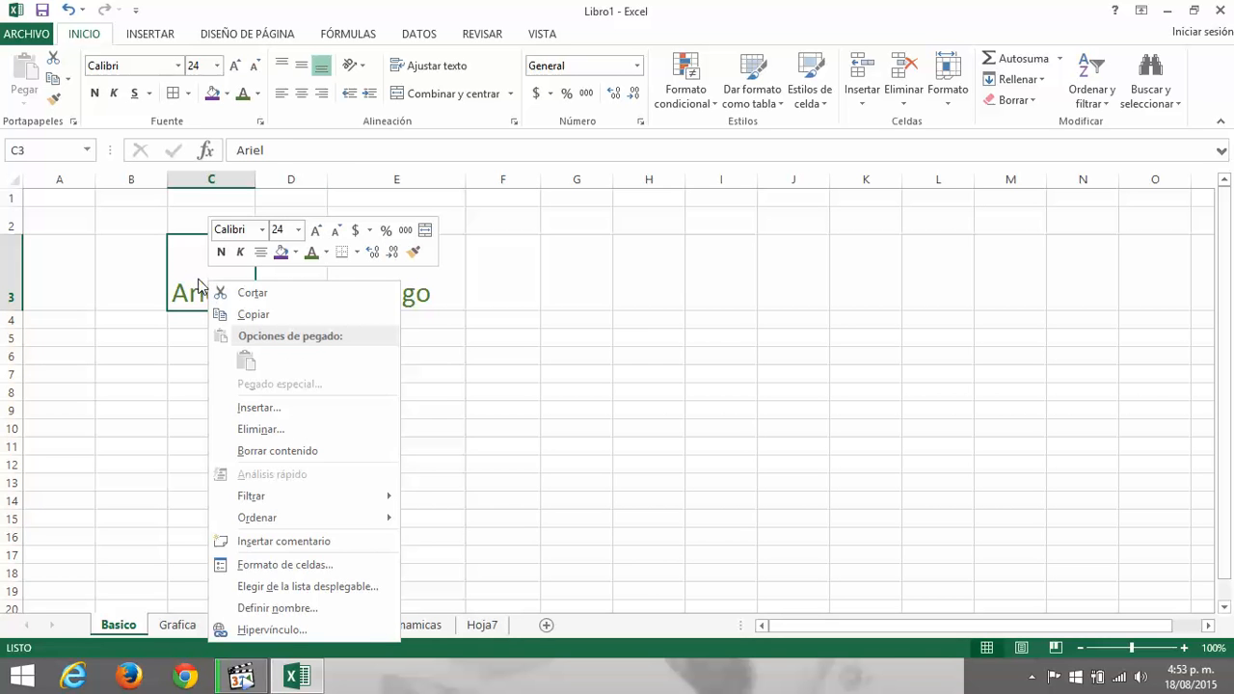
{"action": "right_click", "coordinate": [198, 281]}
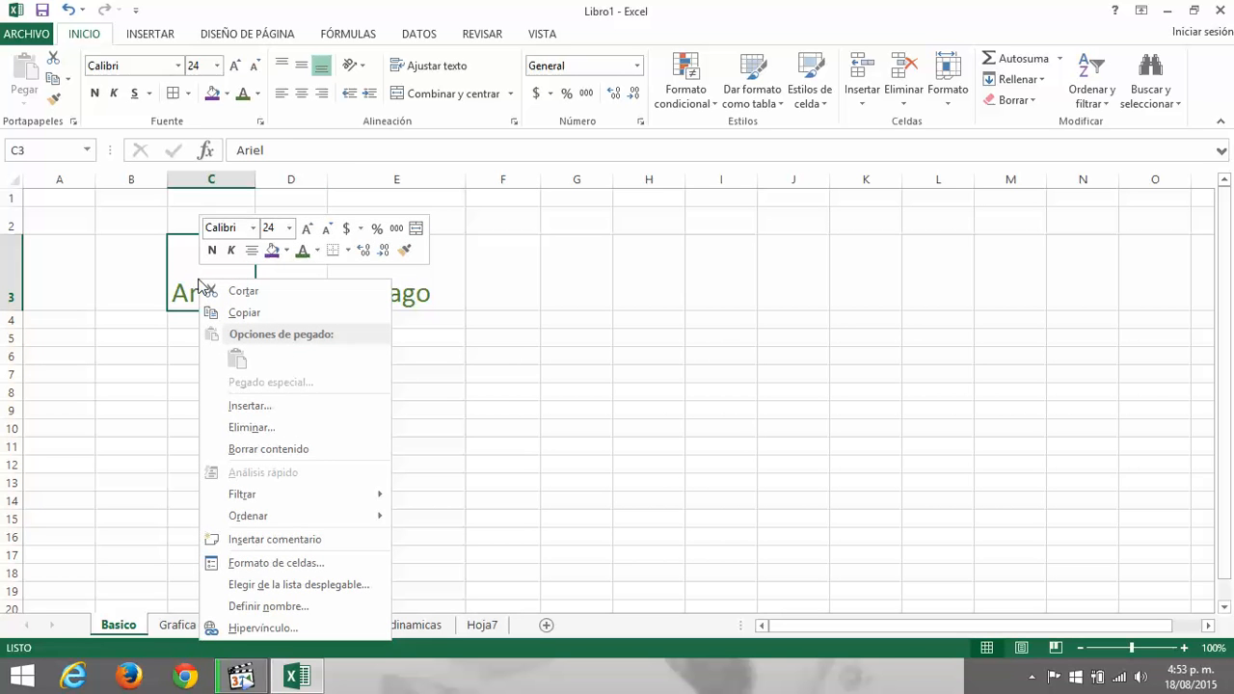
{"action": "left_click", "coordinate": [301, 563]}
{"action": "left_click_drag", "start_coordinate": [364, 248], "coordinate": [559, 120]}
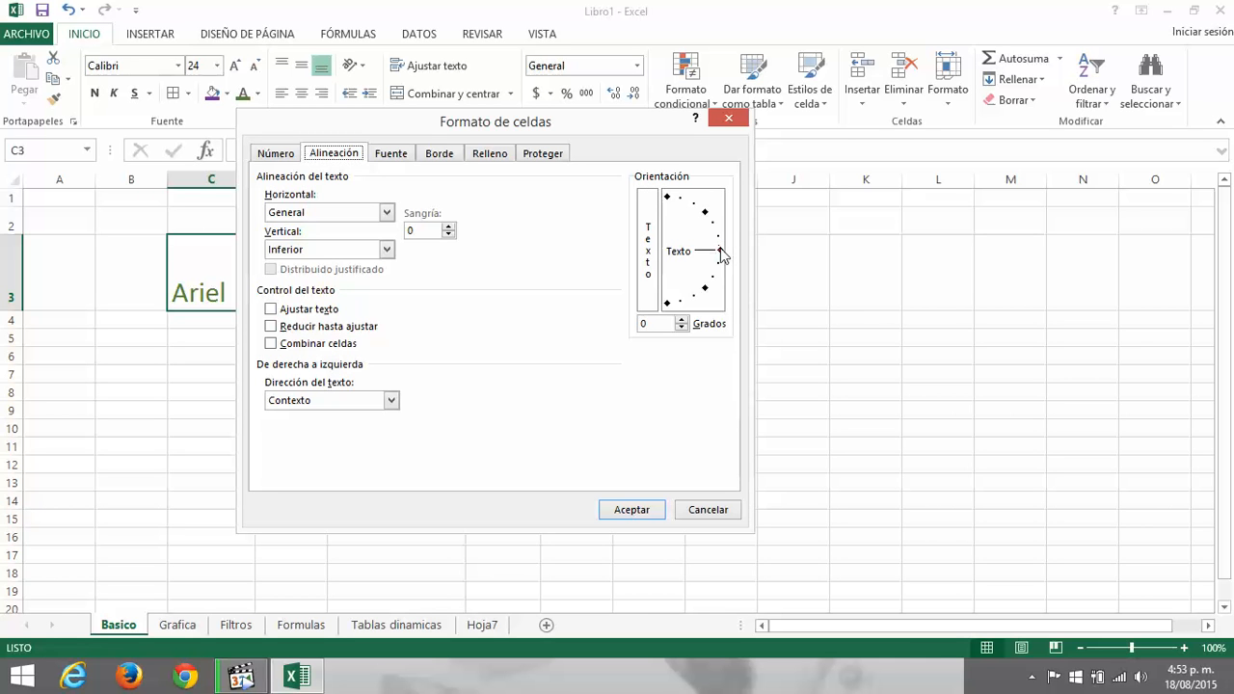
{"action": "left_click_drag", "start_coordinate": [721, 251], "coordinate": [666, 198]}
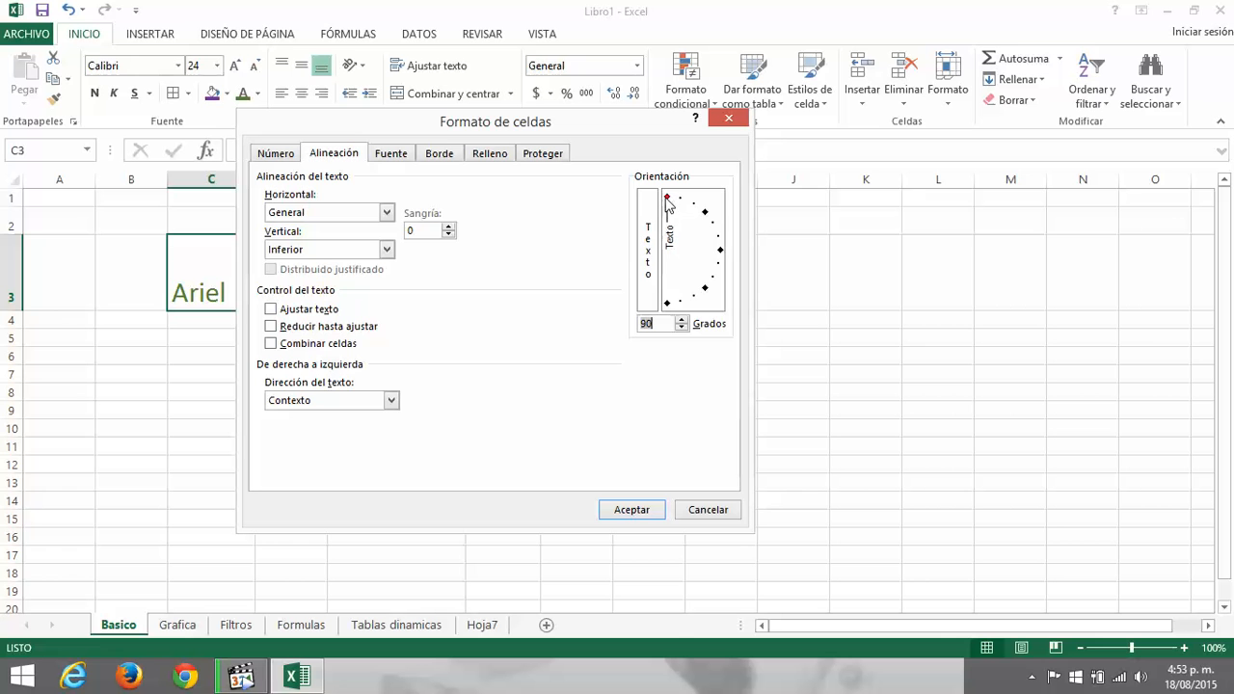
{"action": "left_click", "coordinate": [640, 510]}
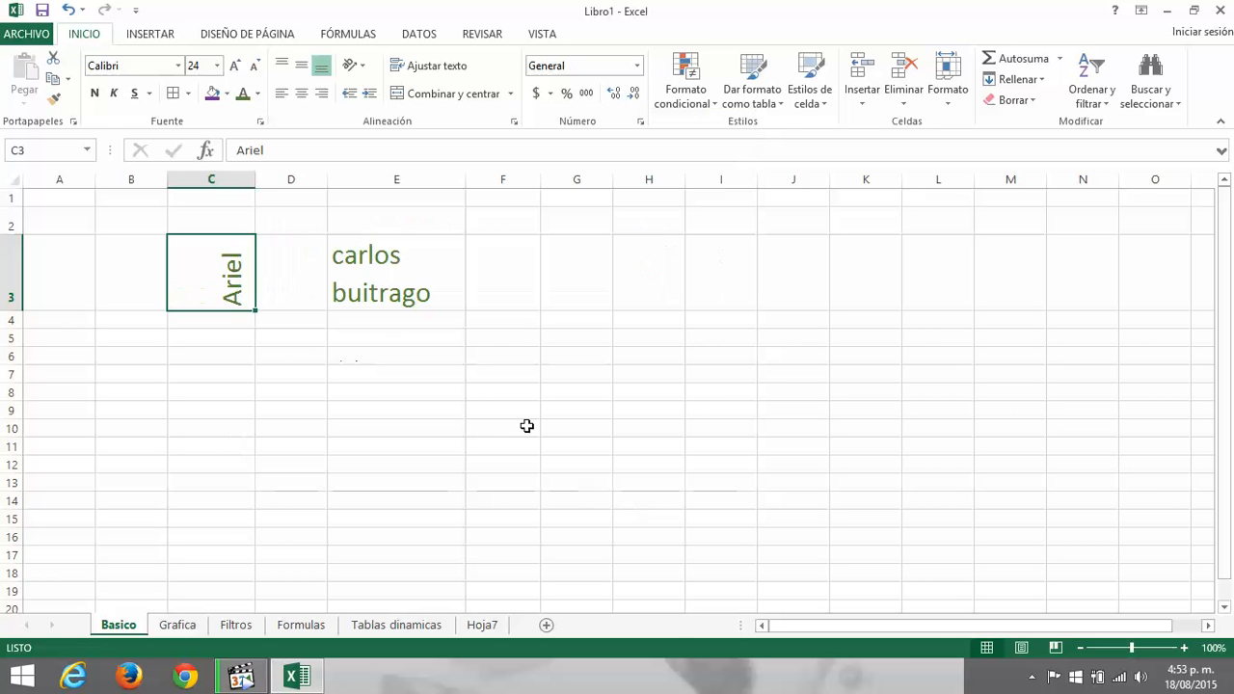
Step: Change C3's text orientation to -45° so the name slants downward
{"action": "left_click", "coordinate": [278, 353]}
{"action": "left_click", "coordinate": [235, 293]}
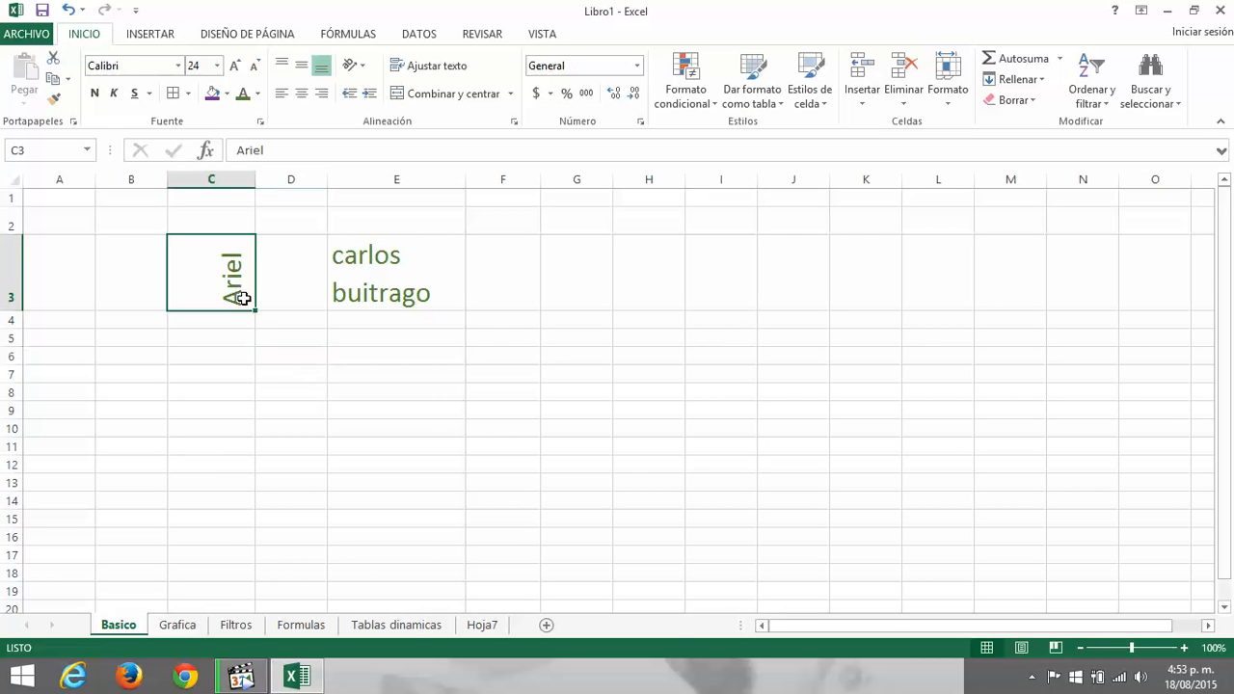
{"action": "right_click", "coordinate": [228, 280]}
{"action": "left_click", "coordinate": [319, 562]}
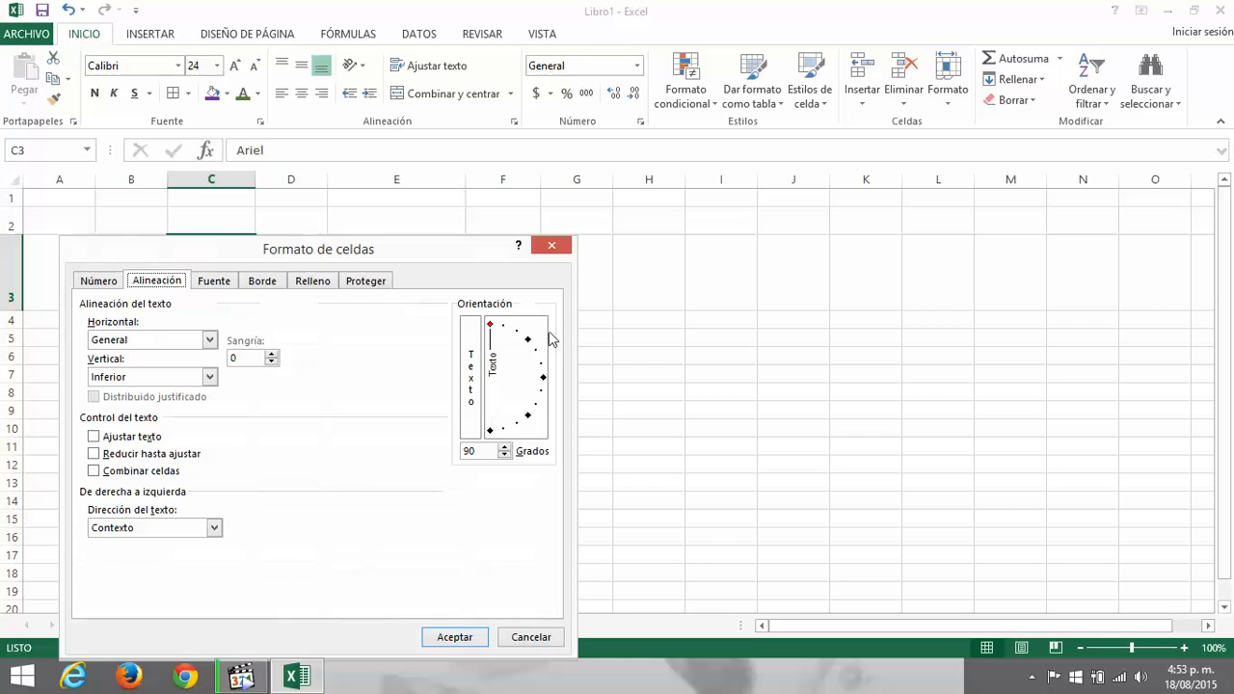
{"action": "mouse_move", "coordinate": [494, 333]}
{"action": "left_mouse_down"}
{"action": "mouse_move", "coordinate": [526, 369]}
{"action": "mouse_move", "coordinate": [528, 419]}
{"action": "left_mouse_up"}
{"action": "left_click", "coordinate": [474, 640]}
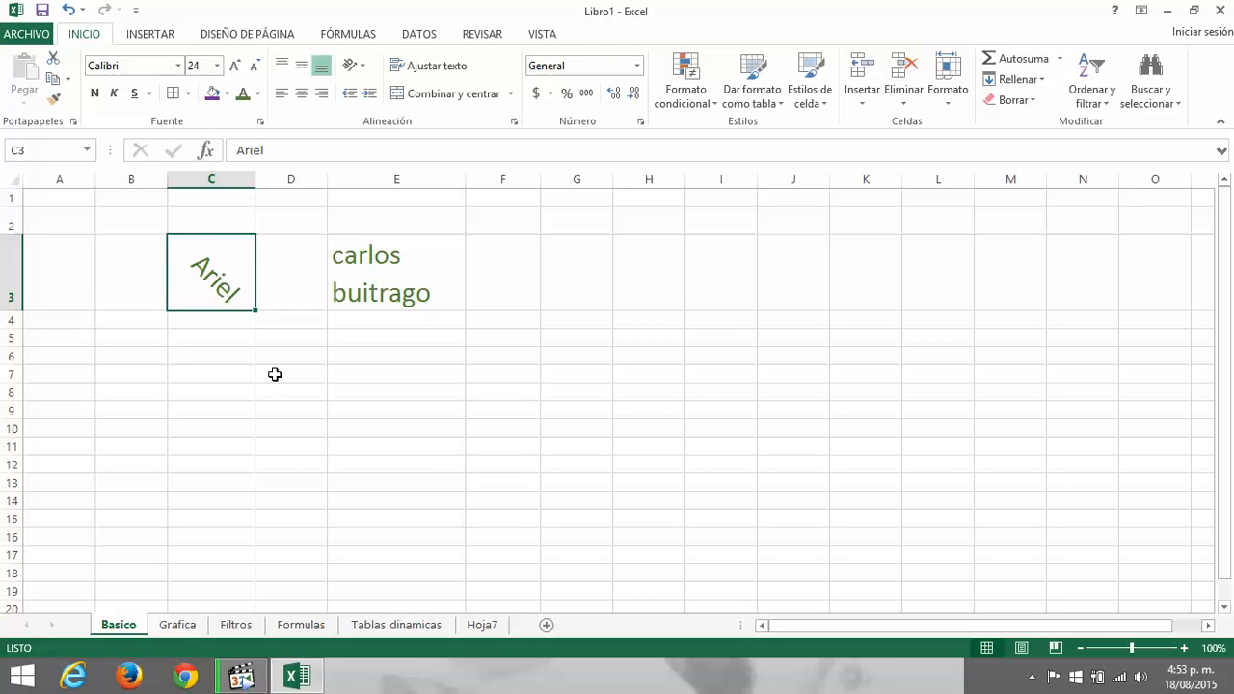
{"action": "left_click", "coordinate": [497, 337]}
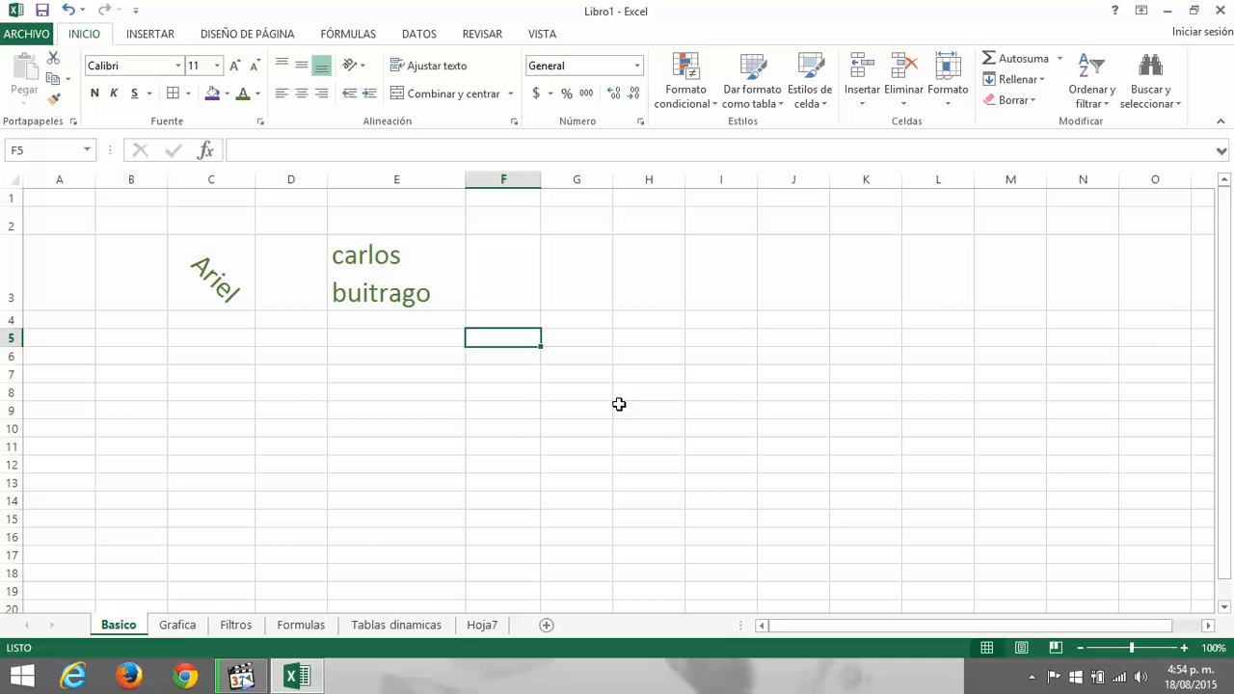
Step: Enter the text N=A2*Z3 into cell F5
{"action": "type", "text": "N"}
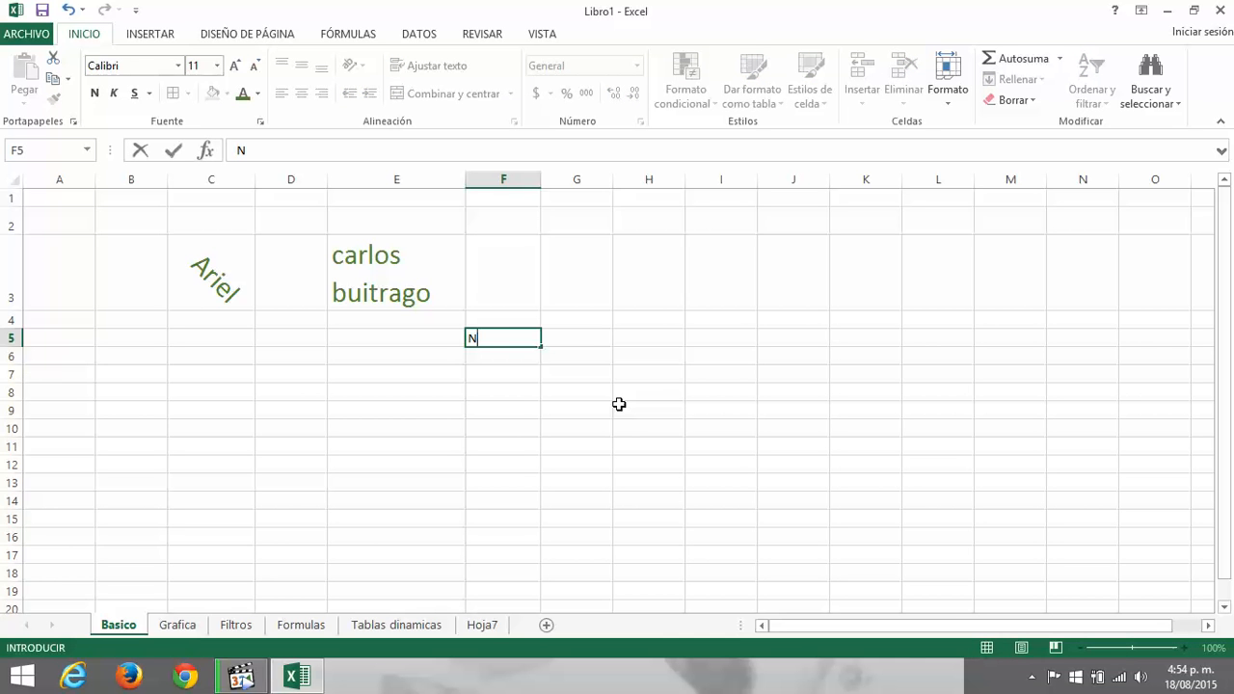
{"action": "type", "text": "=A2*Z"}
{"action": "type", "text": "#"}
{"action": "key", "text": "BackSpace"}
{"action": "type", "text": "3"}
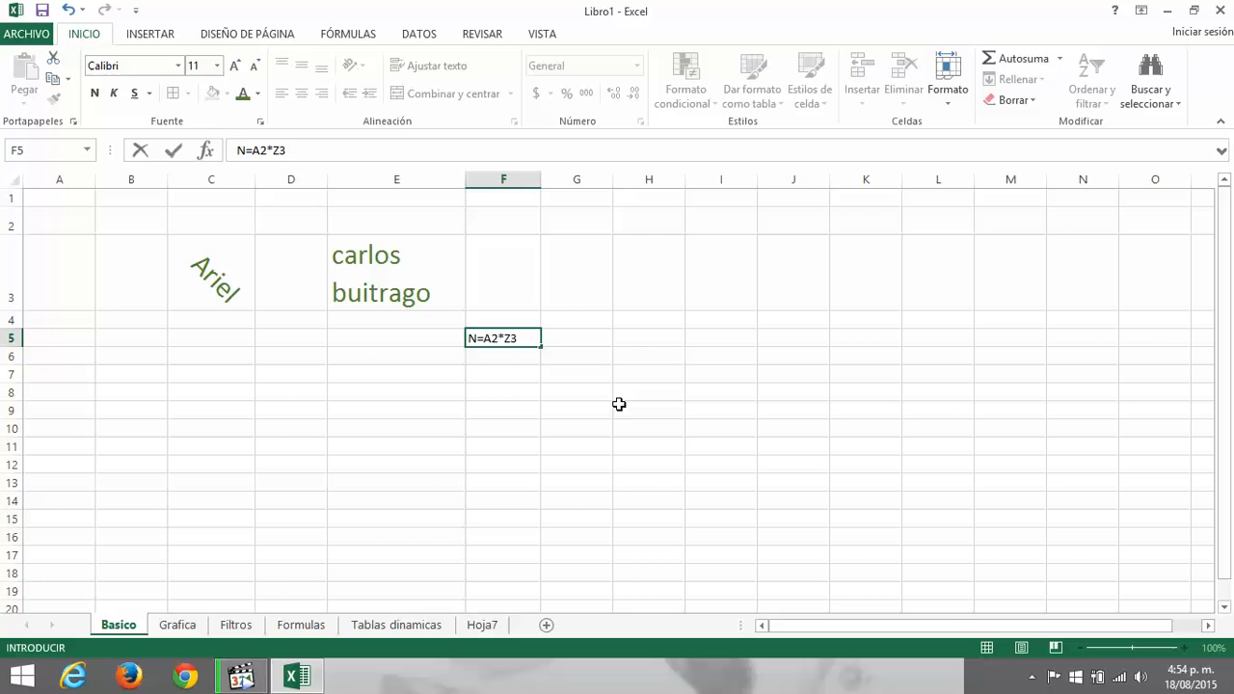
{"action": "left_click", "coordinate": [519, 357]}
Step: Make F5's text 36-point and widen column F so it fits
{"action": "left_click", "coordinate": [521, 339]}
{"action": "left_click", "coordinate": [217, 65]}
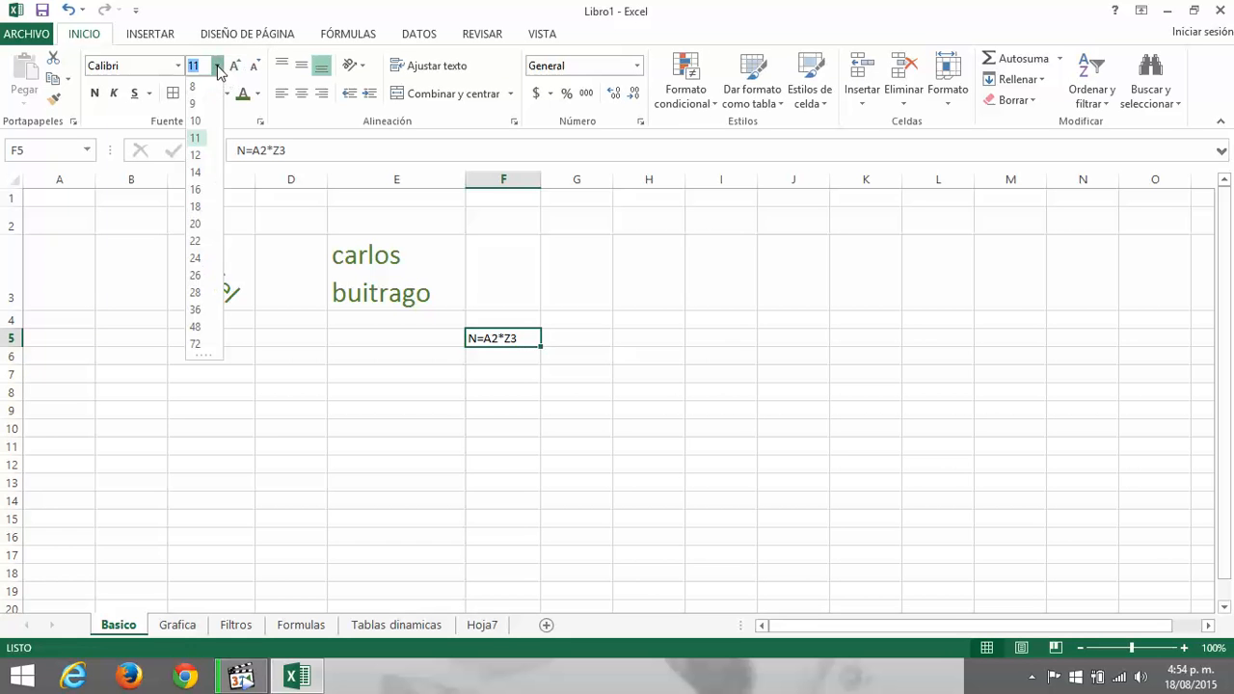
{"action": "left_click", "coordinate": [196, 309]}
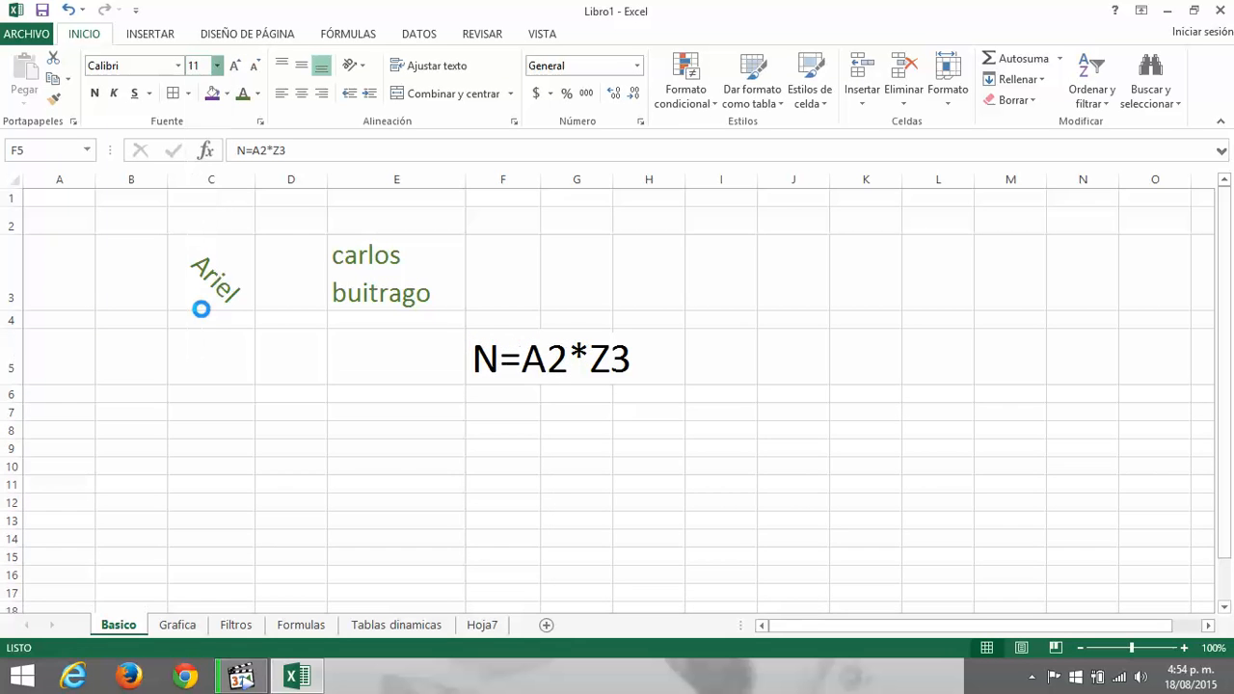
{"action": "left_click_drag", "start_coordinate": [540, 185], "coordinate": [670, 189]}
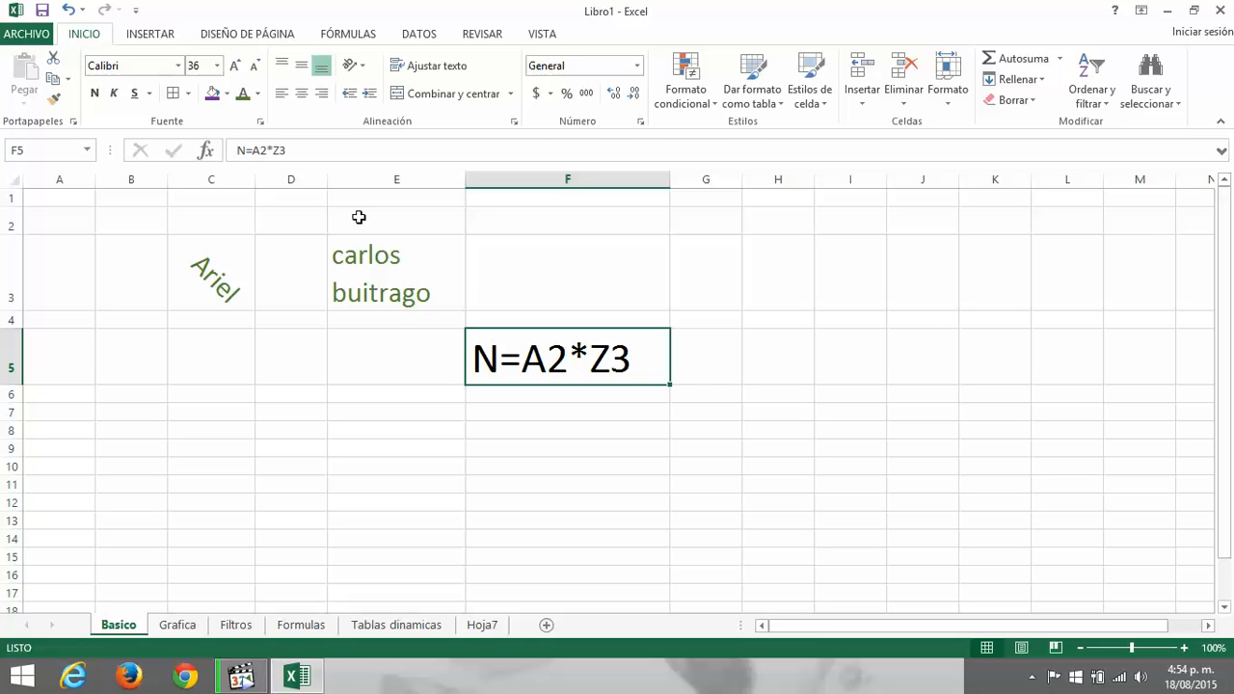
Step: Put cell F5's contents back into edit mode in the formula bar
{"action": "double_click", "coordinate": [562, 359]}
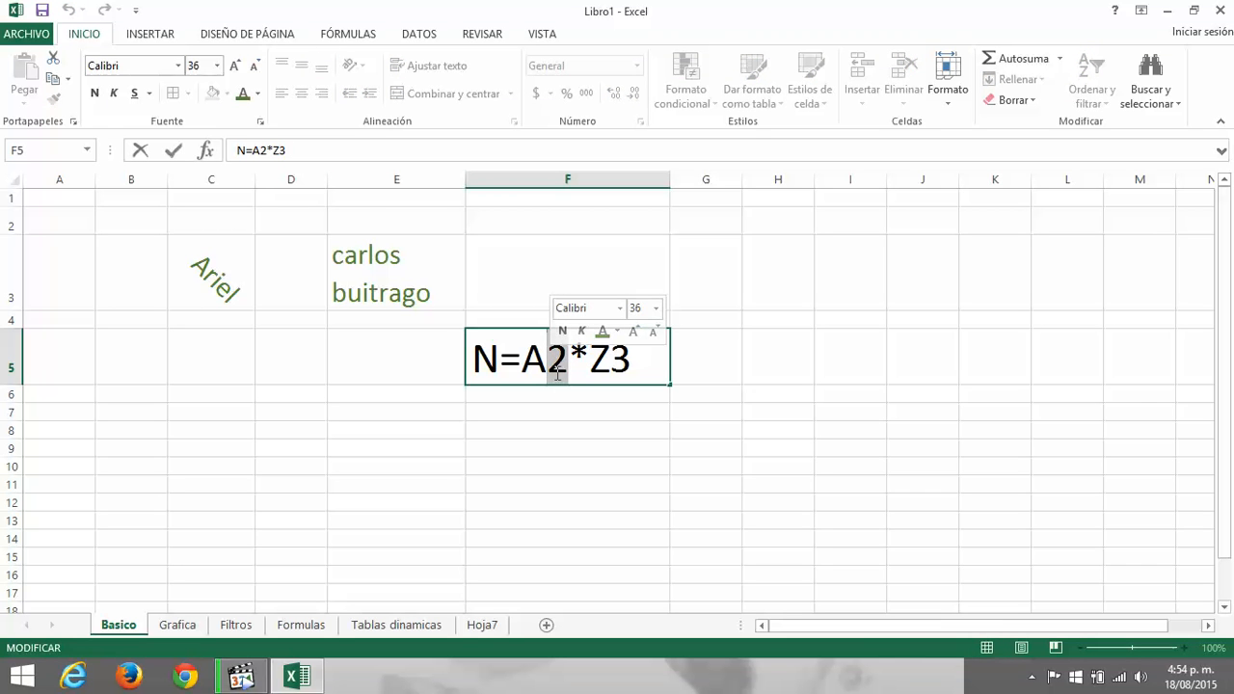
{"action": "left_click", "coordinate": [399, 364]}
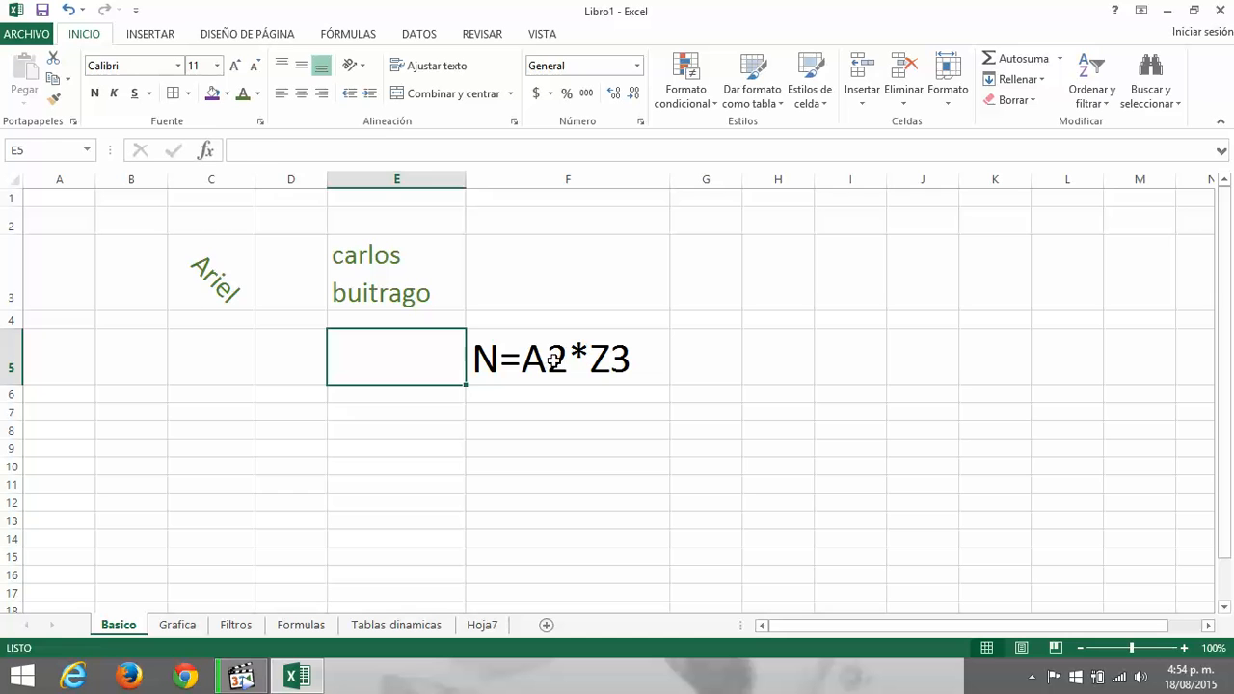
{"action": "left_click", "coordinate": [554, 359]}
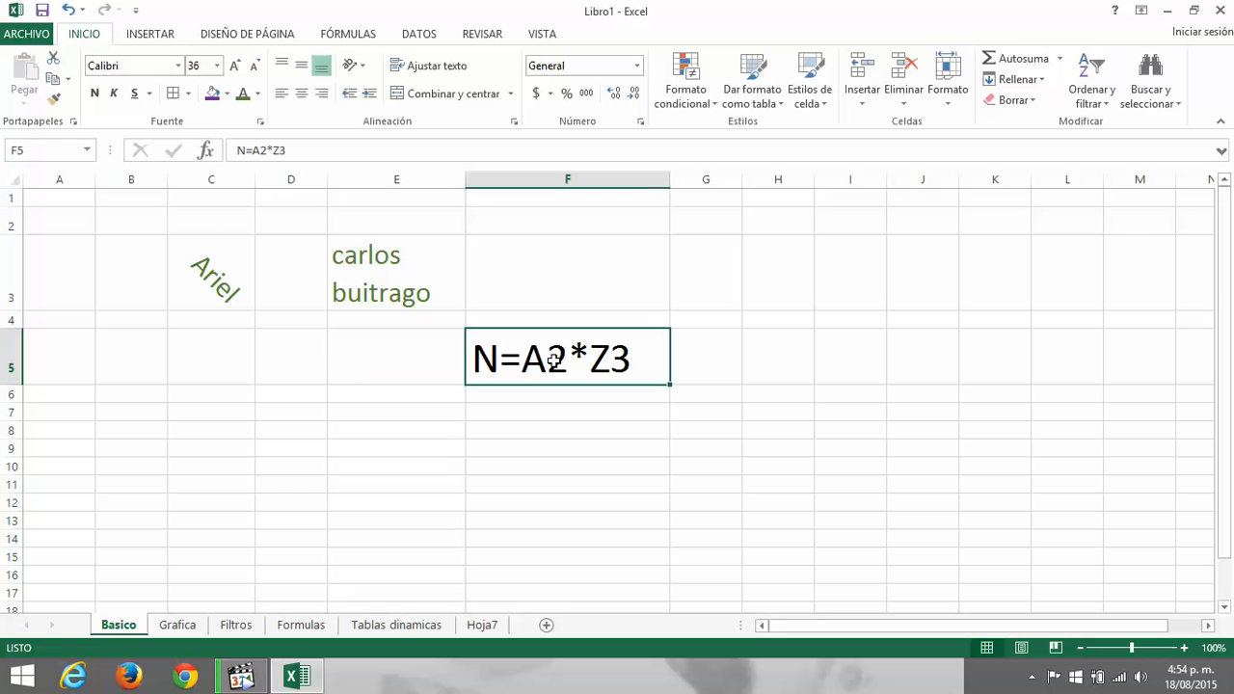
{"action": "left_click", "coordinate": [292, 152]}
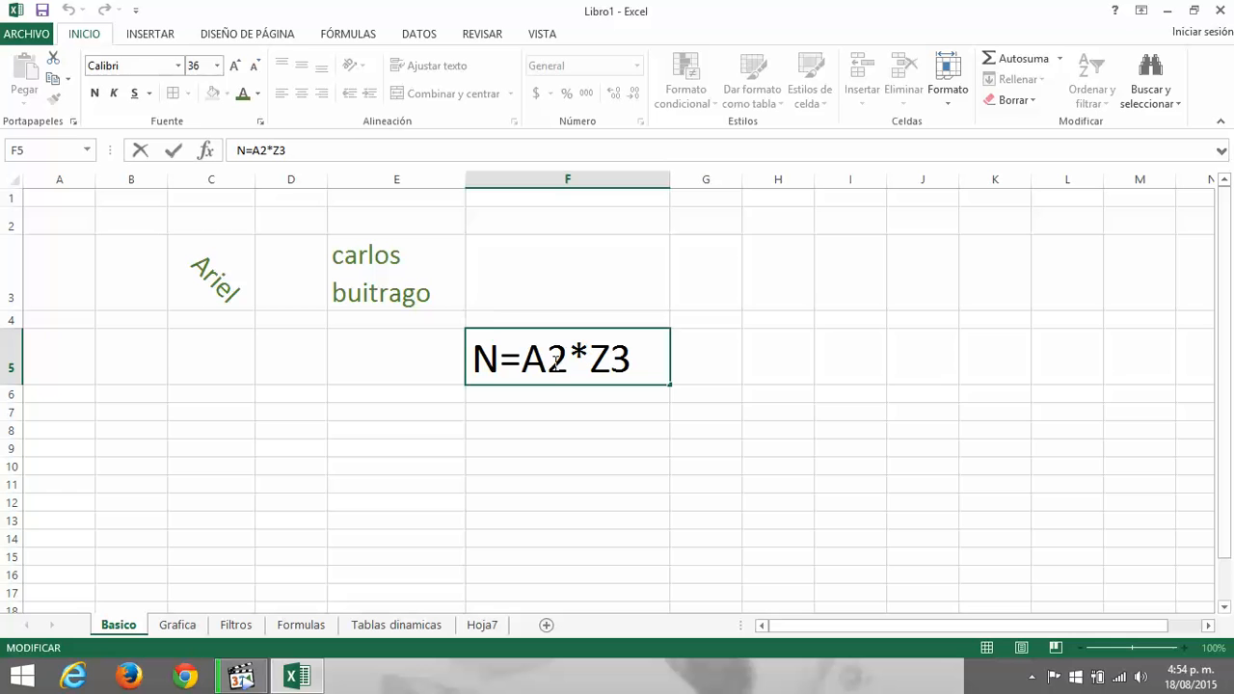
Step: Format the 2 in N=A2*Z3 as superscript (Superíndice) so it reads A²
{"action": "left_click_drag", "start_coordinate": [560, 362], "coordinate": [556, 362]}
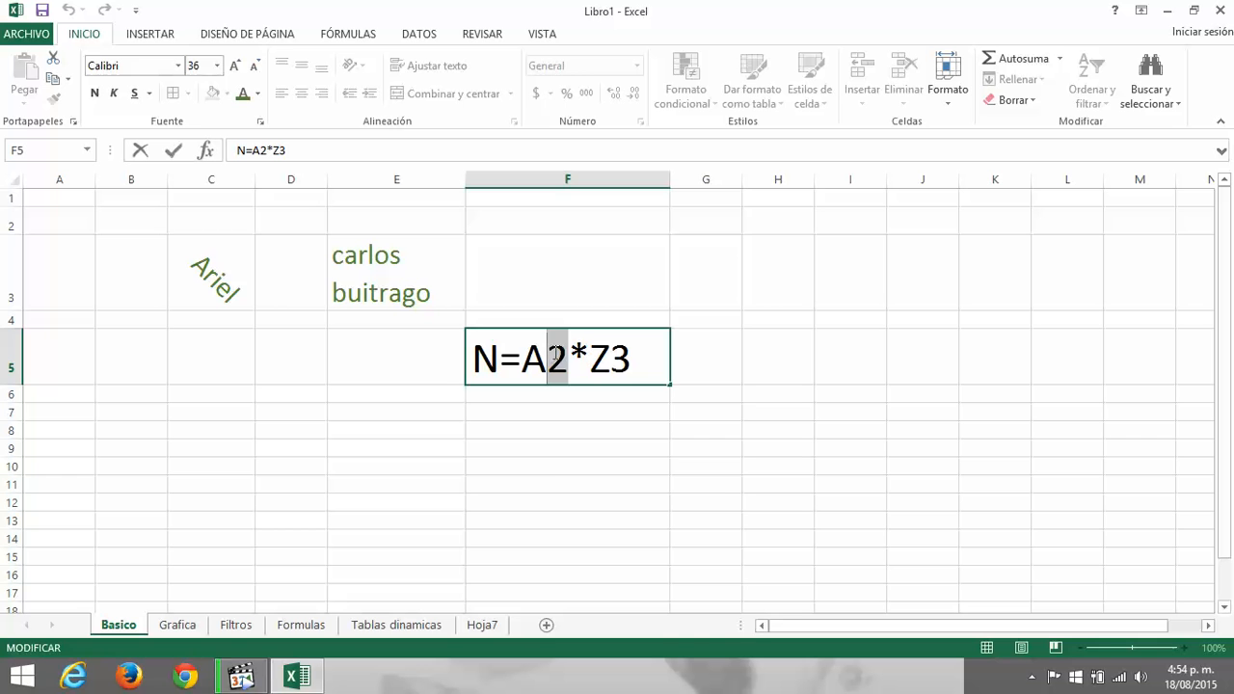
{"action": "right_click", "coordinate": [555, 360]}
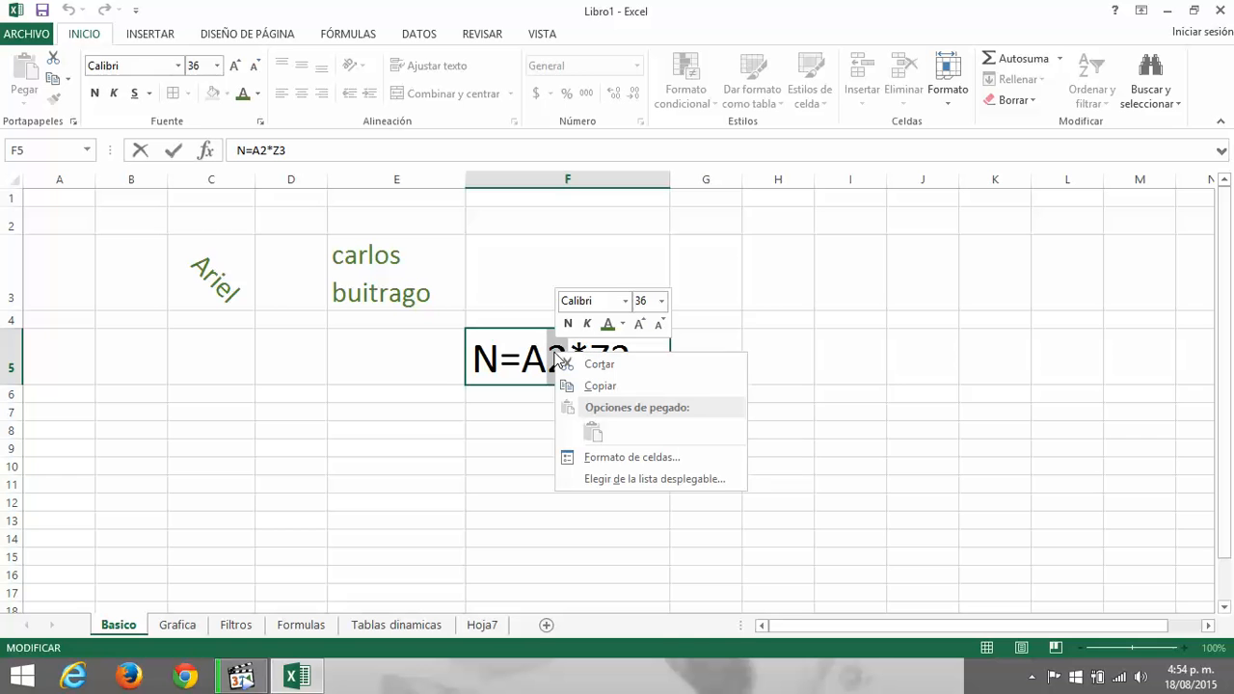
{"action": "left_click", "coordinate": [617, 458]}
{"action": "left_click_drag", "start_coordinate": [458, 252], "coordinate": [398, 139]}
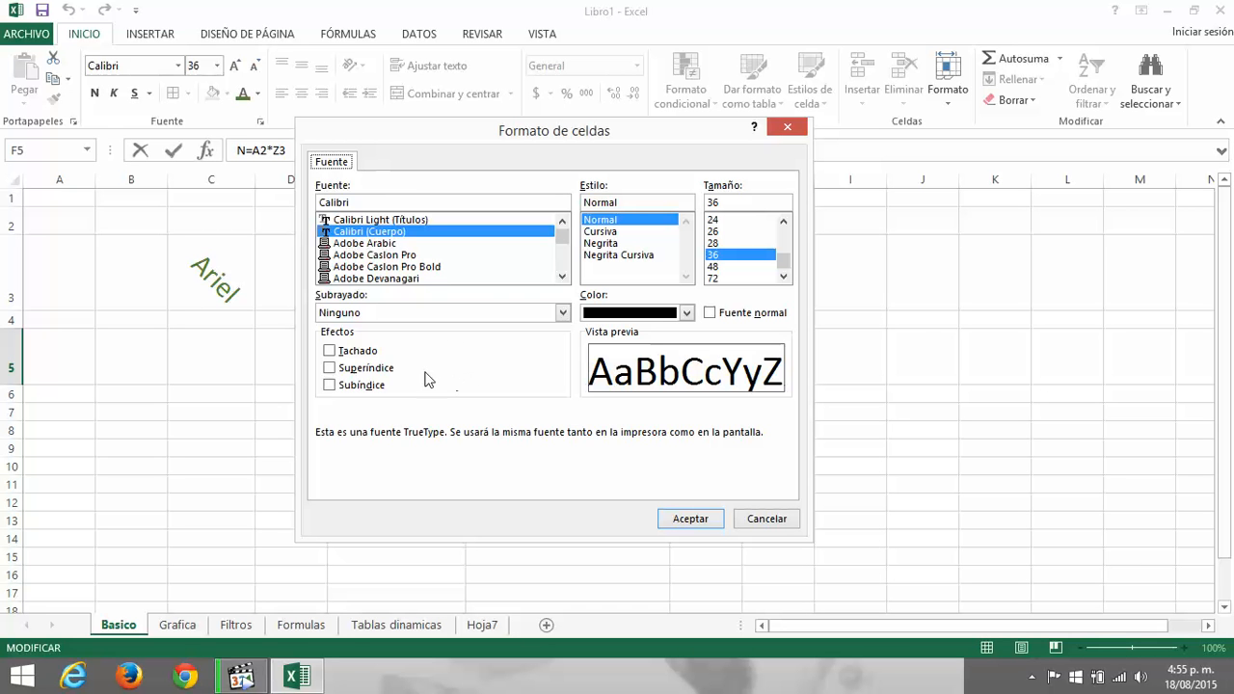
{"action": "left_click", "coordinate": [329, 369]}
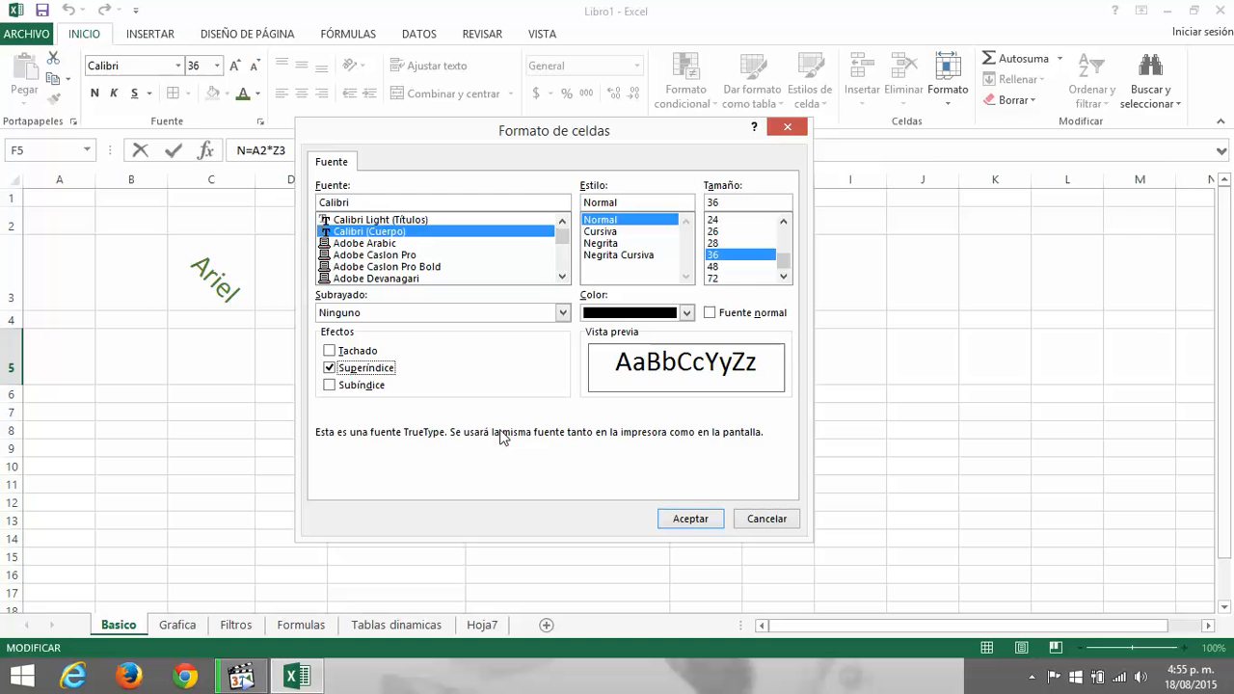
{"action": "left_click", "coordinate": [688, 521]}
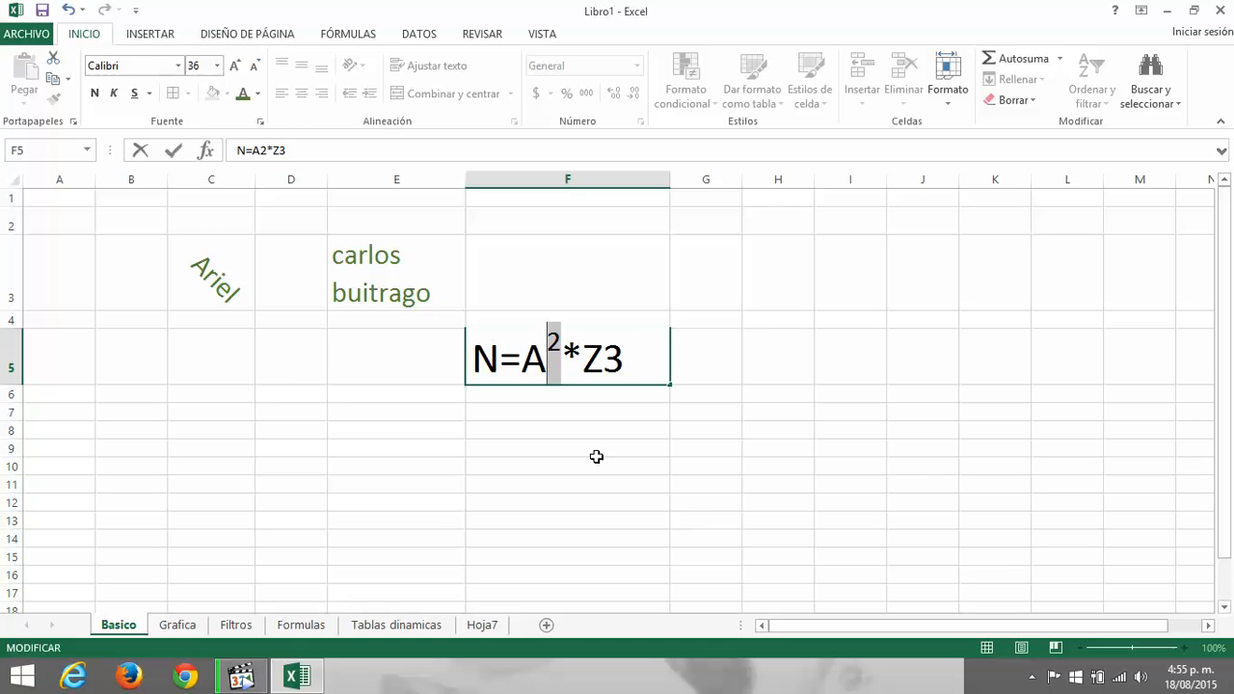
{"action": "left_click", "coordinate": [585, 405]}
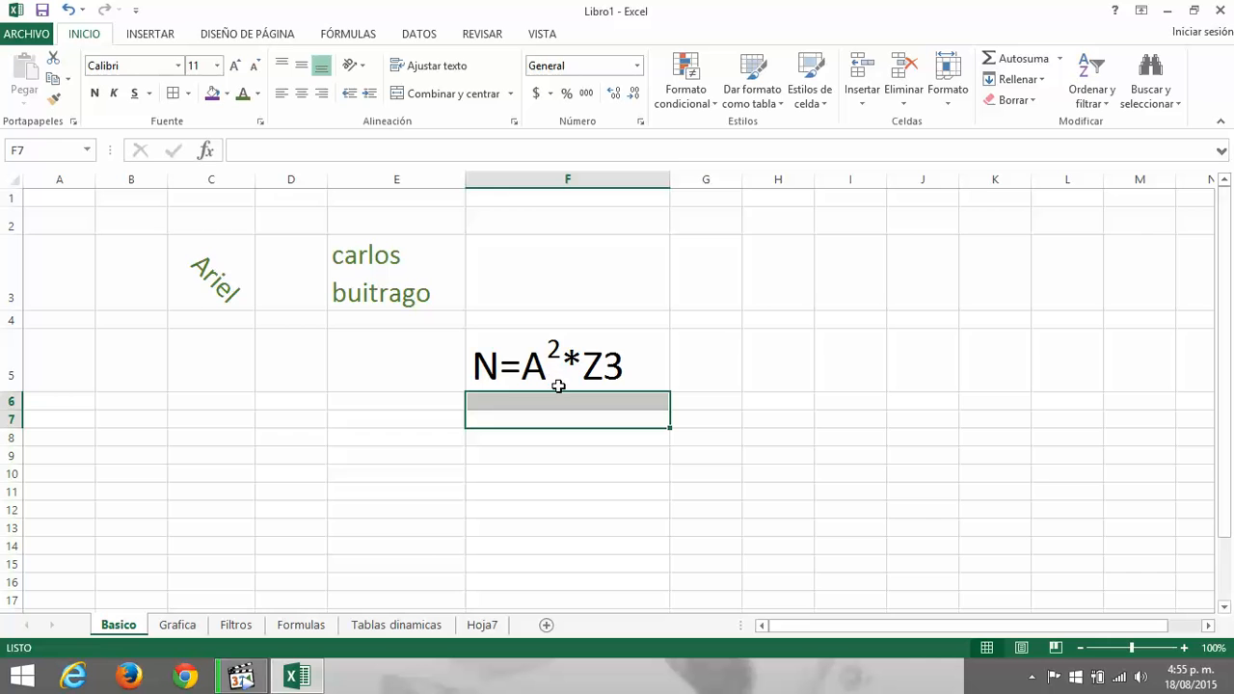
Step: Format the 3 after Z as subscript (Subíndice), giving N=A²*Z₃ in F5
{"action": "left_click", "coordinate": [623, 363]}
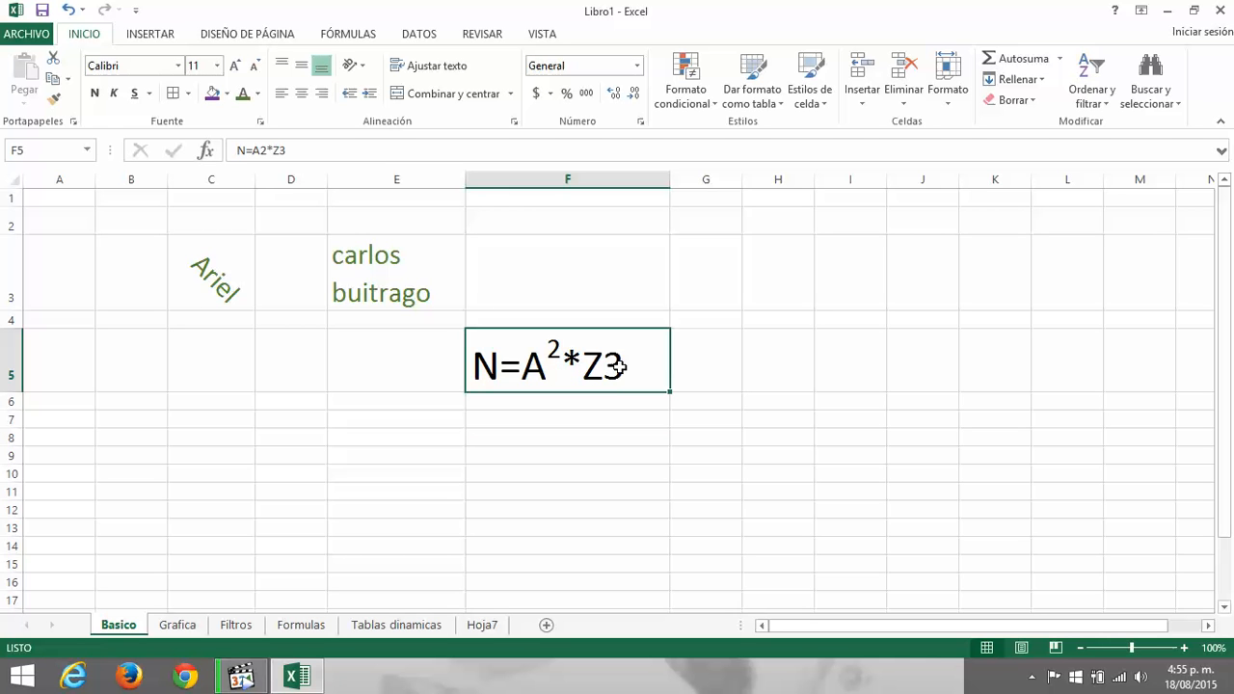
{"action": "left_click", "coordinate": [318, 151]}
{"action": "left_click_drag", "start_coordinate": [623, 364], "coordinate": [604, 367]}
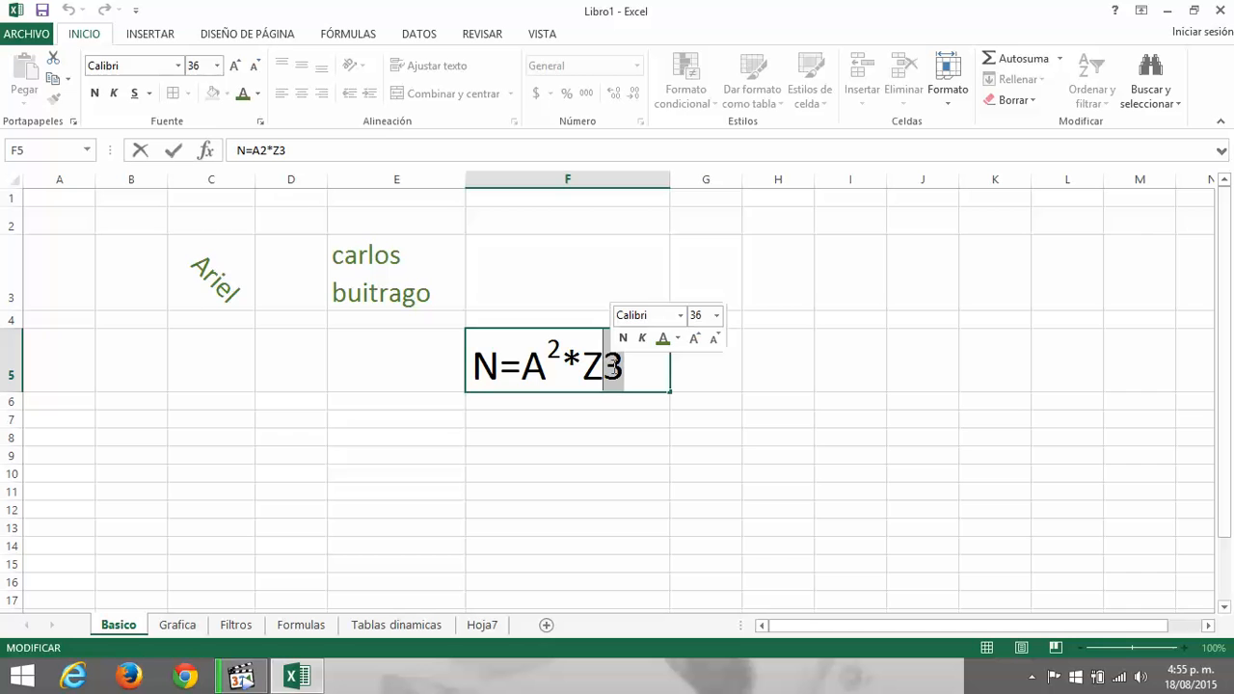
{"action": "right_click", "coordinate": [613, 374]}
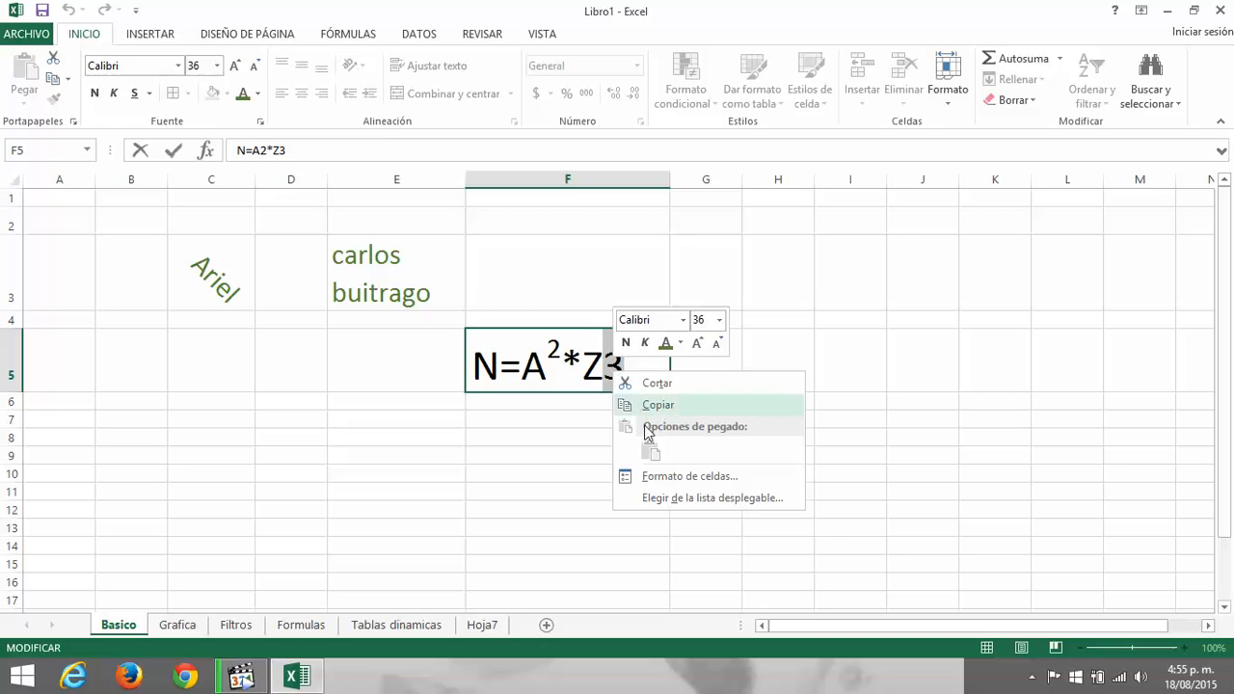
{"action": "left_click", "coordinate": [675, 476]}
{"action": "left_click_drag", "start_coordinate": [505, 242], "coordinate": [441, 128]}
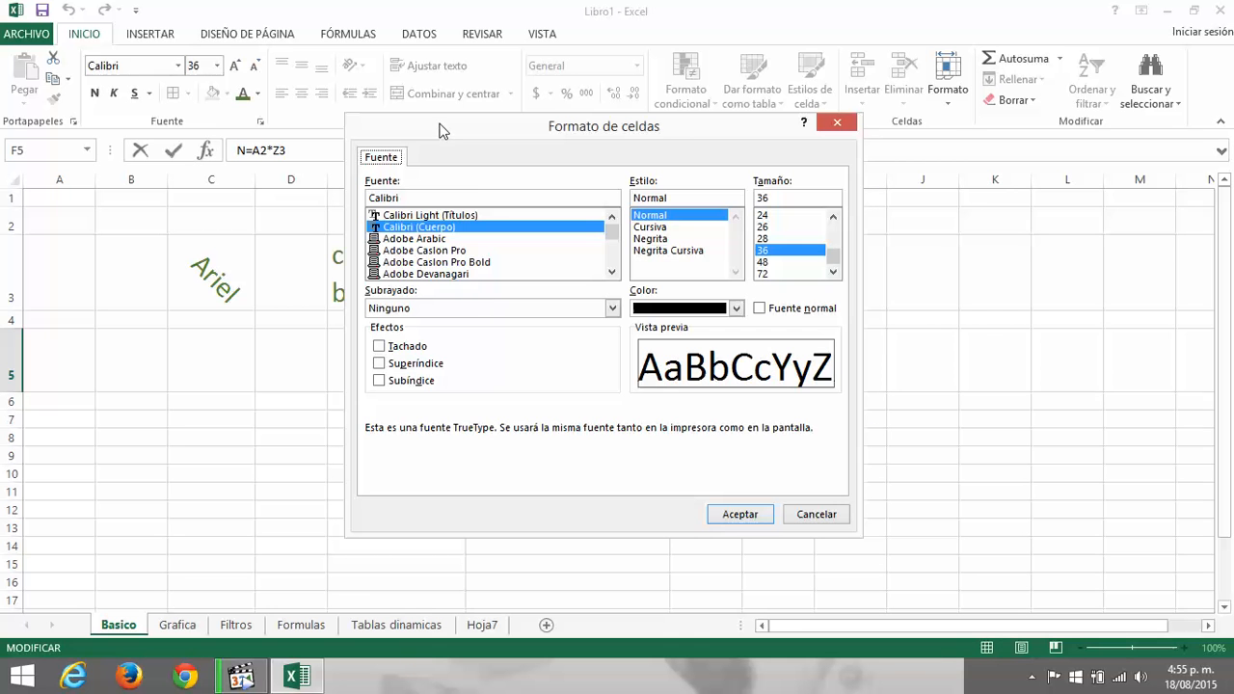
{"action": "left_click", "coordinate": [393, 382]}
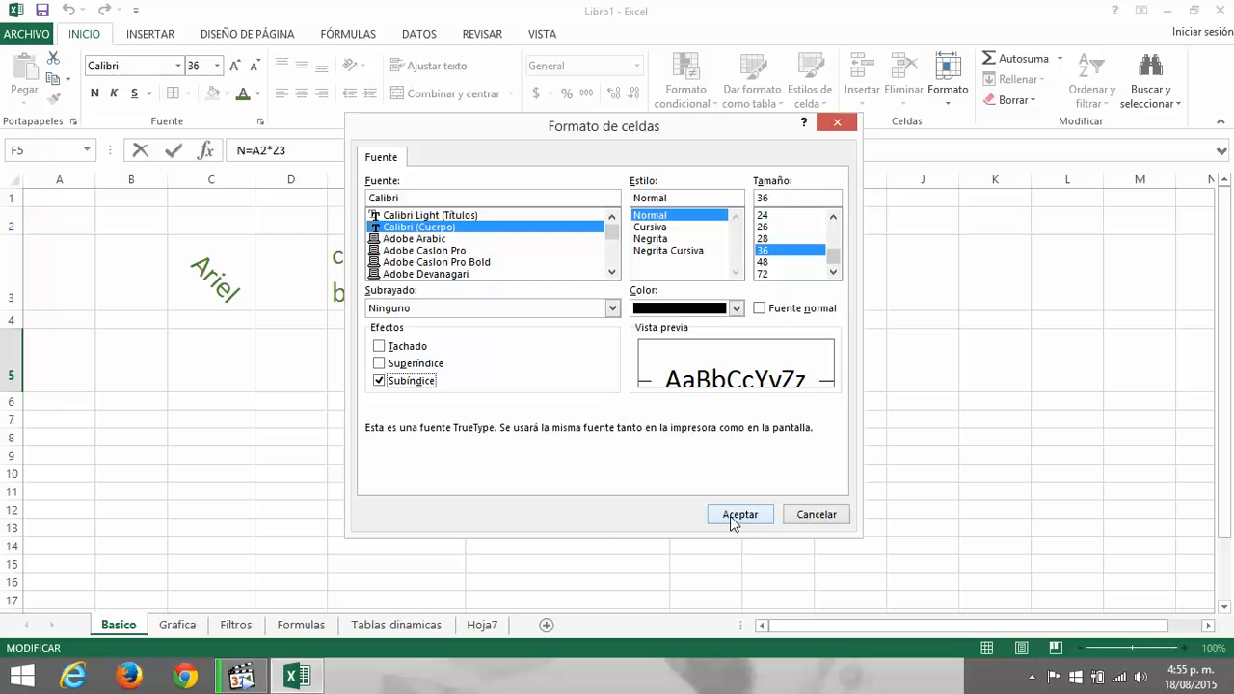
{"action": "left_click", "coordinate": [739, 514]}
{"action": "left_click", "coordinate": [633, 479]}
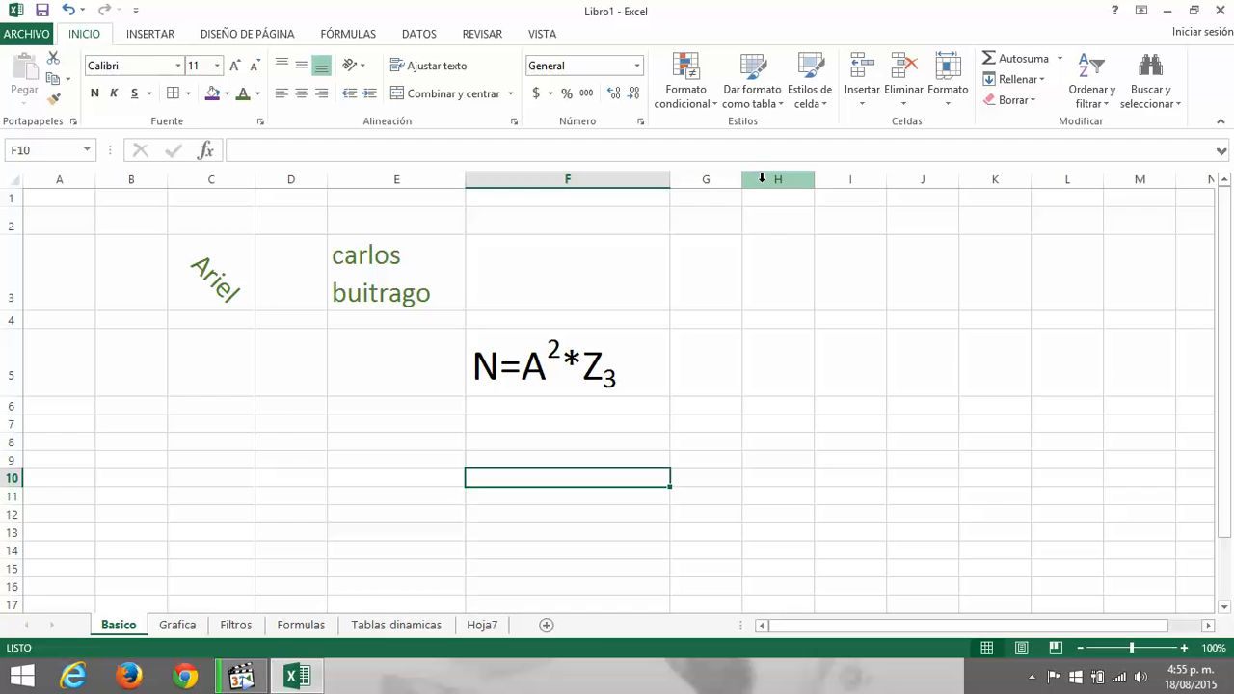
{"action": "left_click", "coordinate": [766, 179]}
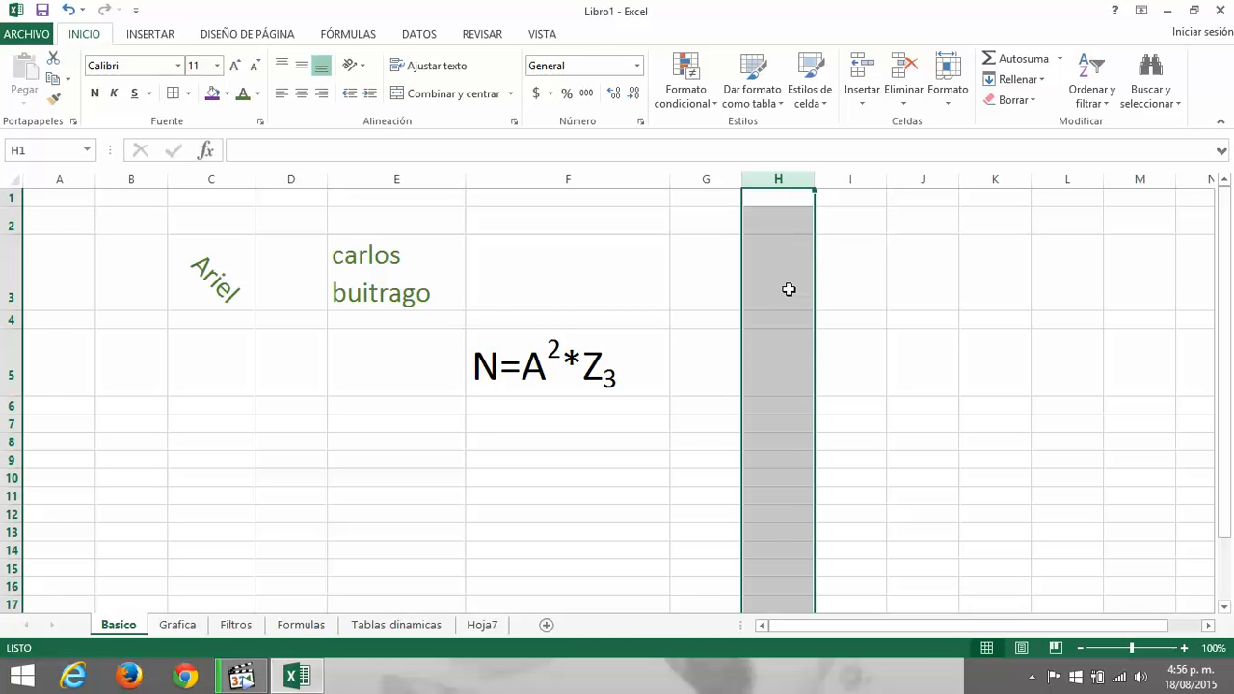
Step: Type sample entries 'df', 'fsdf' and 'fsf' into H3, H5 and H7
{"action": "left_click", "coordinate": [779, 252]}
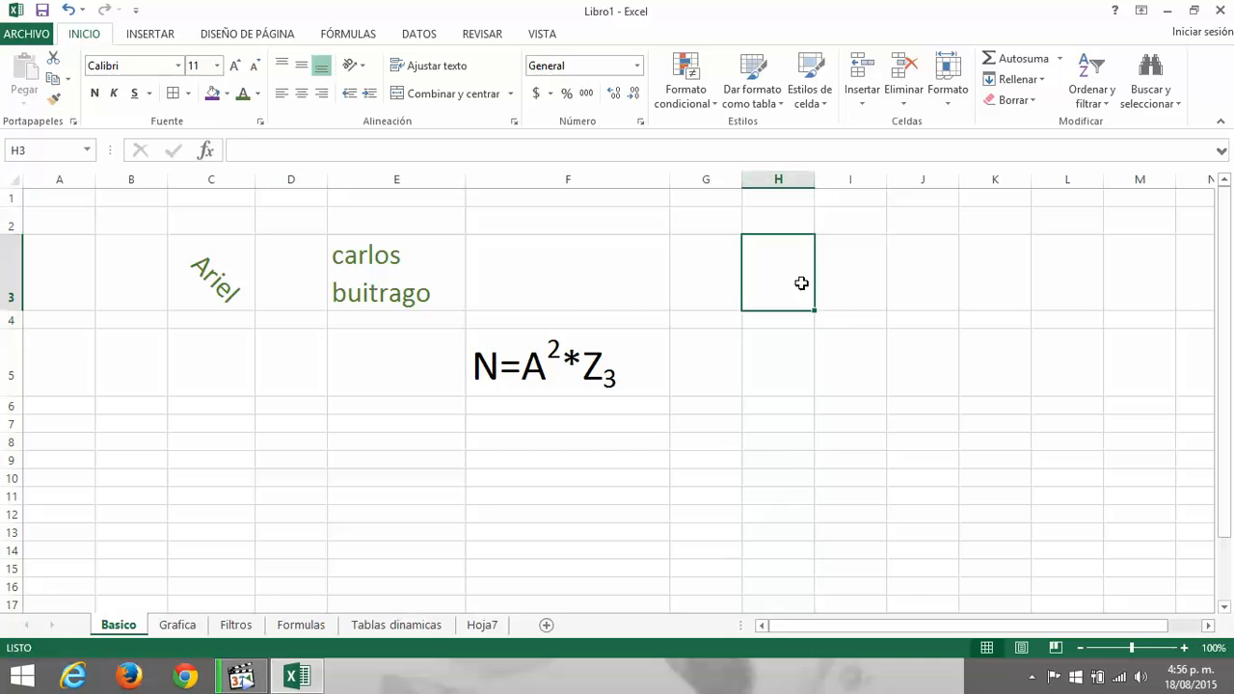
{"action": "type", "text": "df"}
{"action": "left_click", "coordinate": [781, 366]}
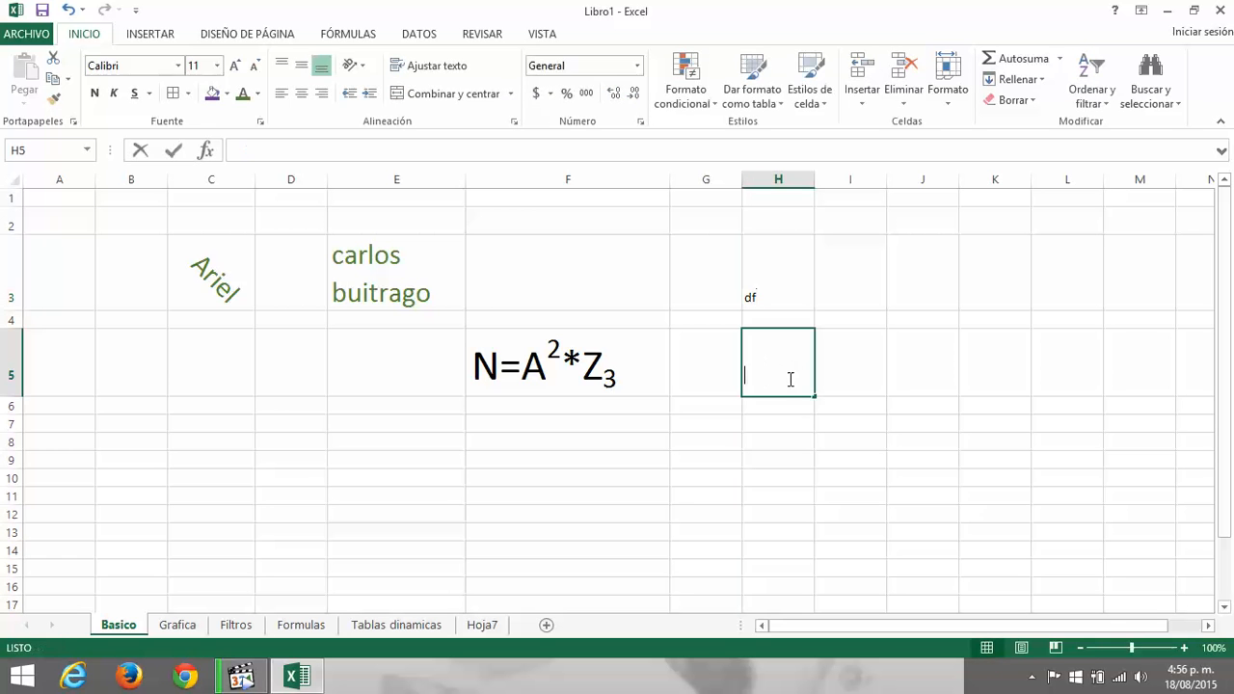
{"action": "type", "text": "fsdf"}
{"action": "left_click", "coordinate": [787, 422]}
{"action": "type", "text": "fsf"}
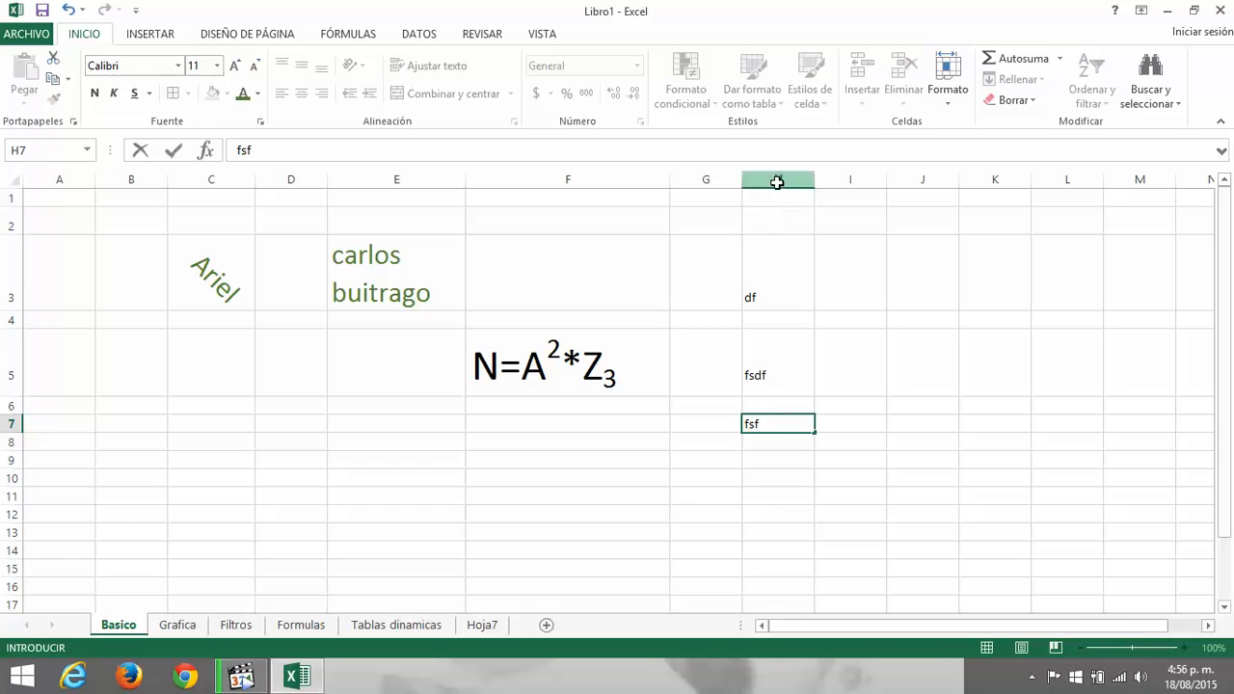
Step: Hide column H with Ocultar
{"action": "left_click", "coordinate": [777, 180]}
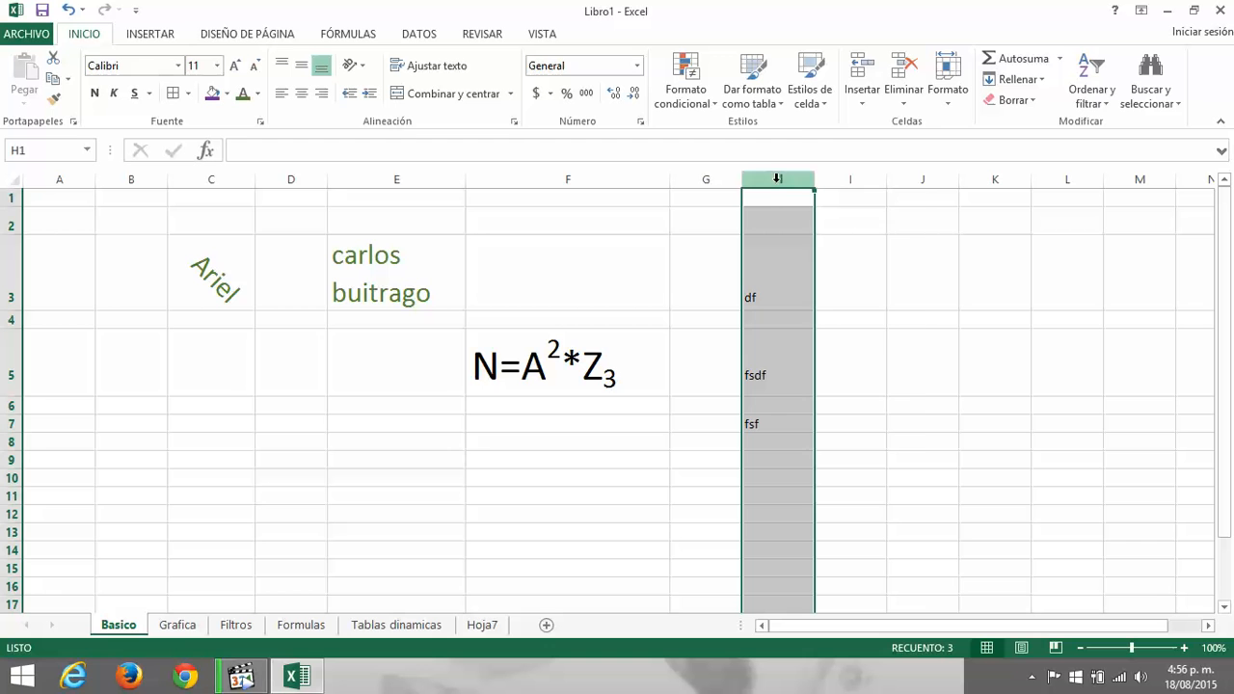
{"action": "right_click", "coordinate": [776, 183]}
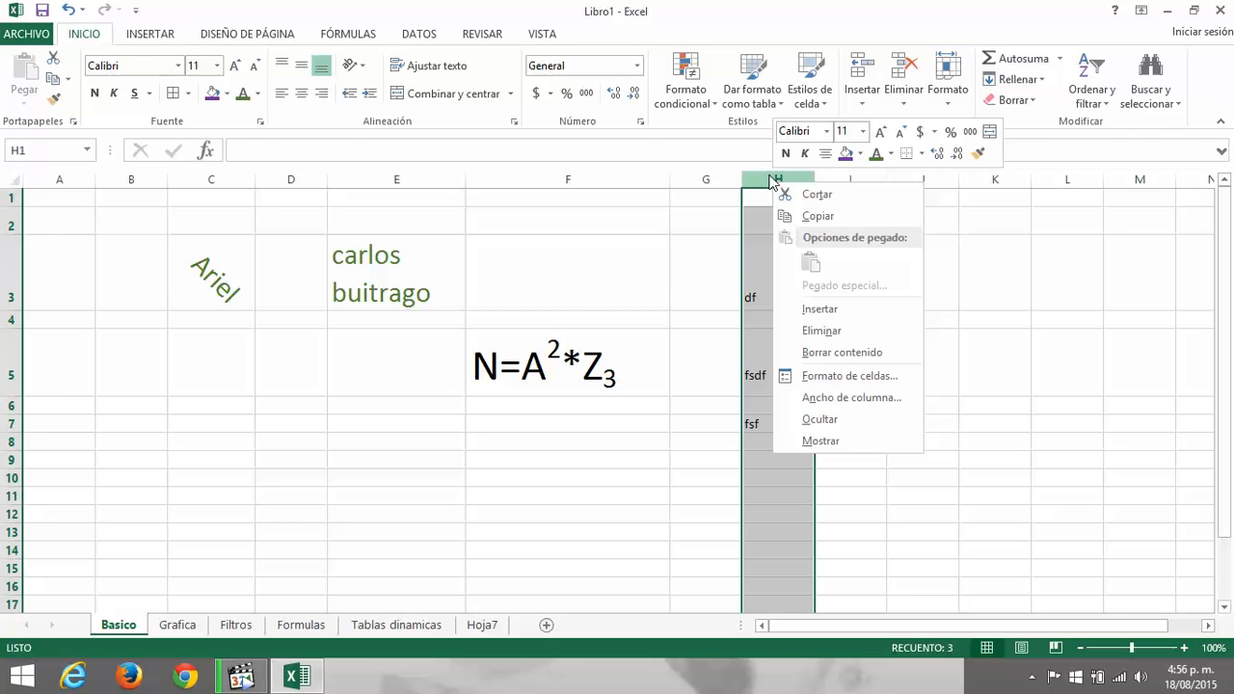
{"action": "left_click", "coordinate": [829, 423]}
{"action": "left_click", "coordinate": [846, 384]}
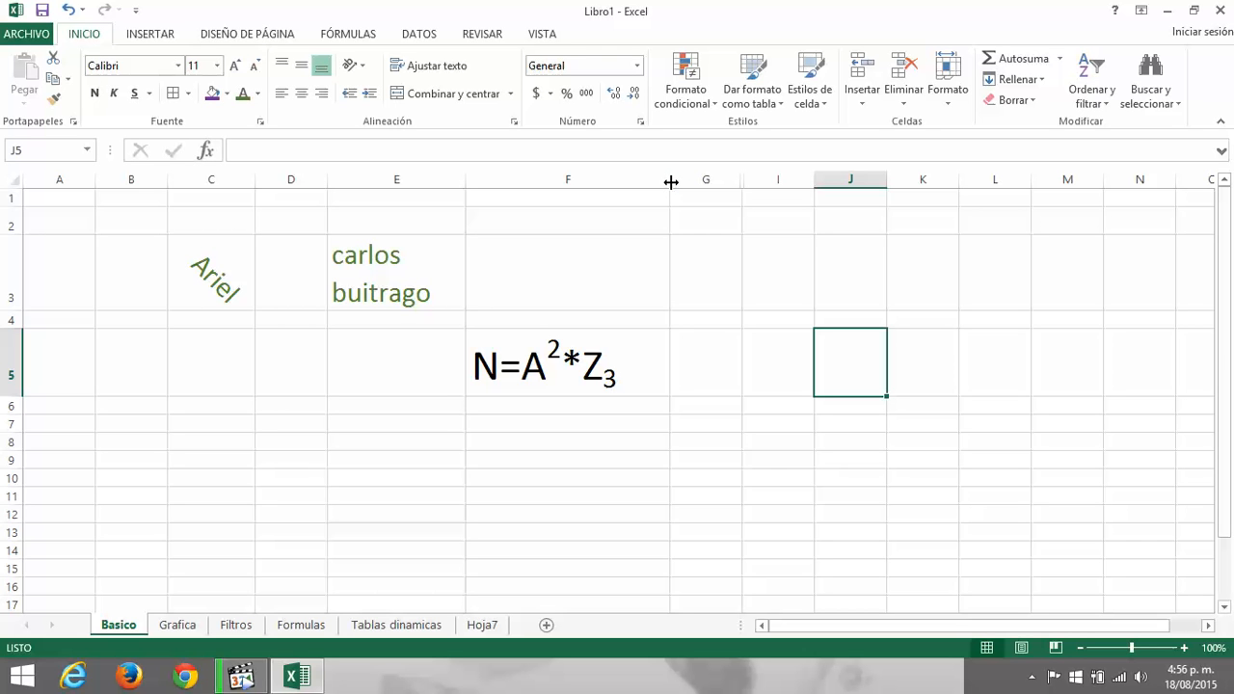
Step: Unhide column H with Mostrar to reveal the entries in H3, H5 and H7
{"action": "right_click", "coordinate": [743, 179]}
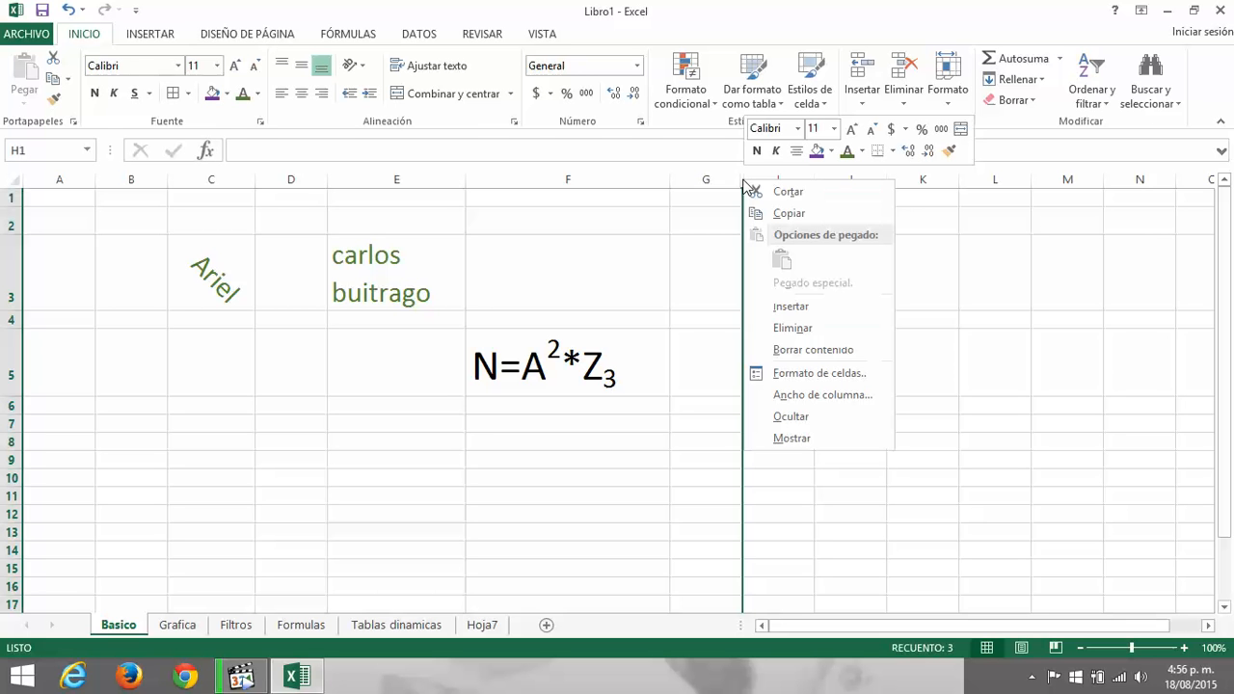
{"action": "left_click", "coordinate": [793, 438]}
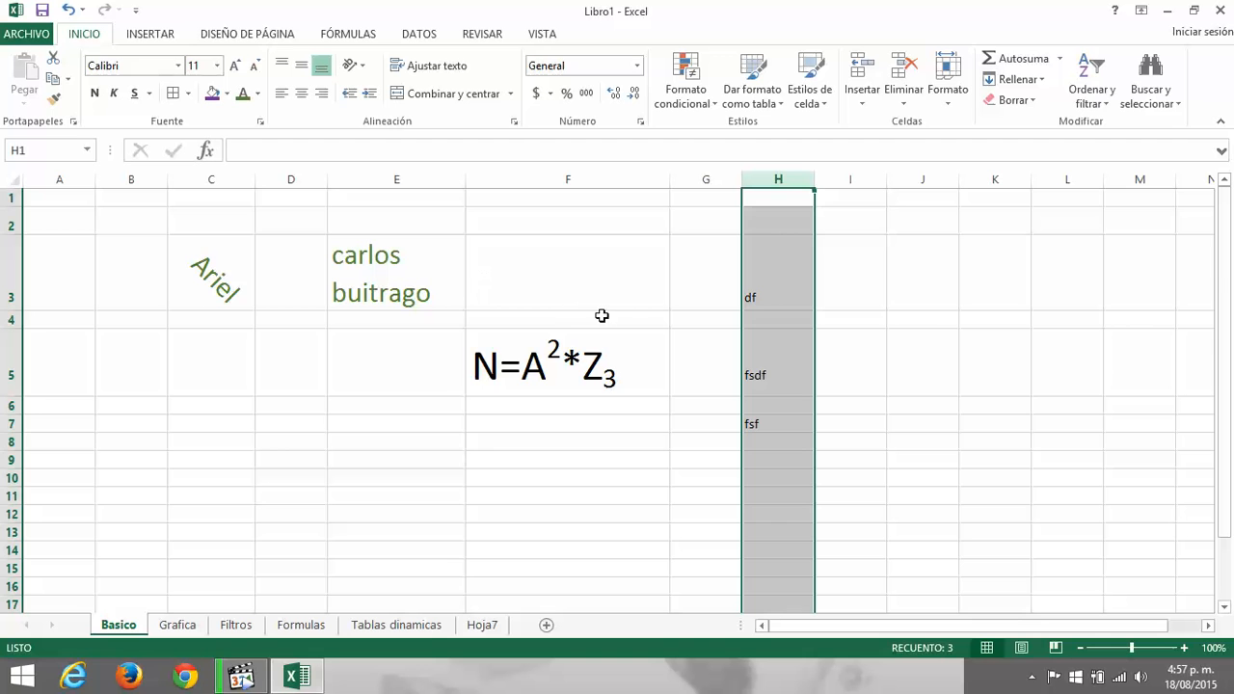
{"action": "left_click", "coordinate": [912, 275]}
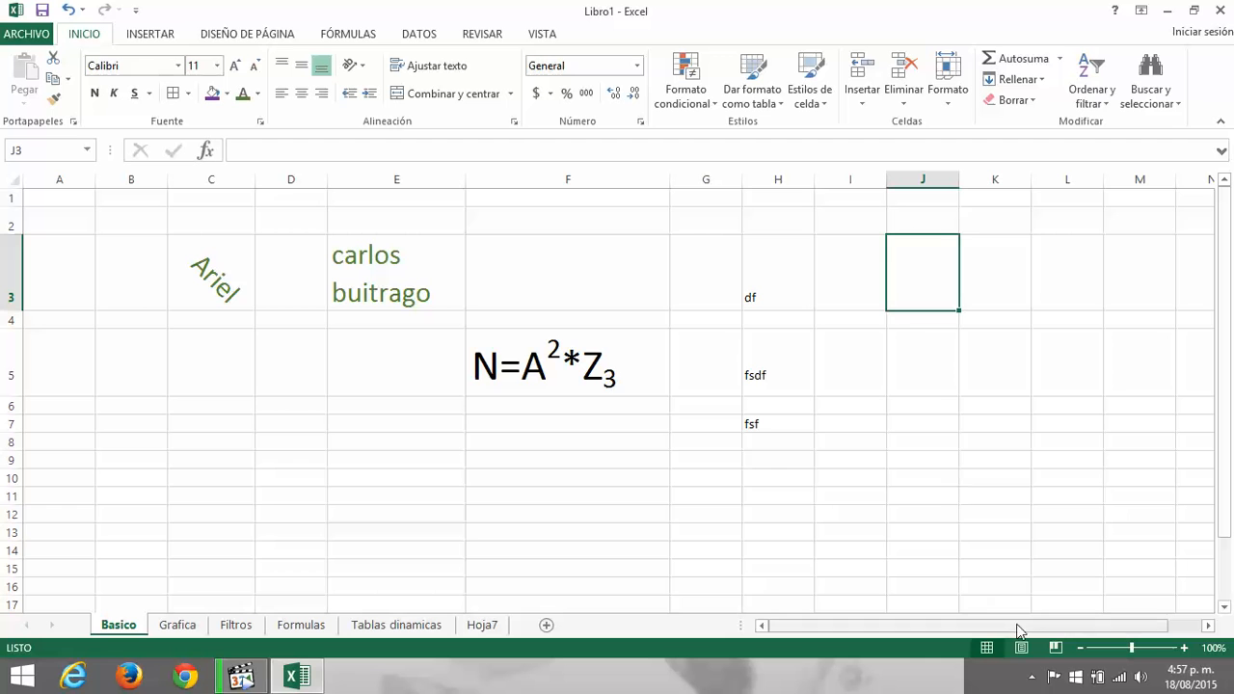
{"action": "left_click", "coordinate": [1031, 676]}
{"action": "left_click", "coordinate": [862, 359]}
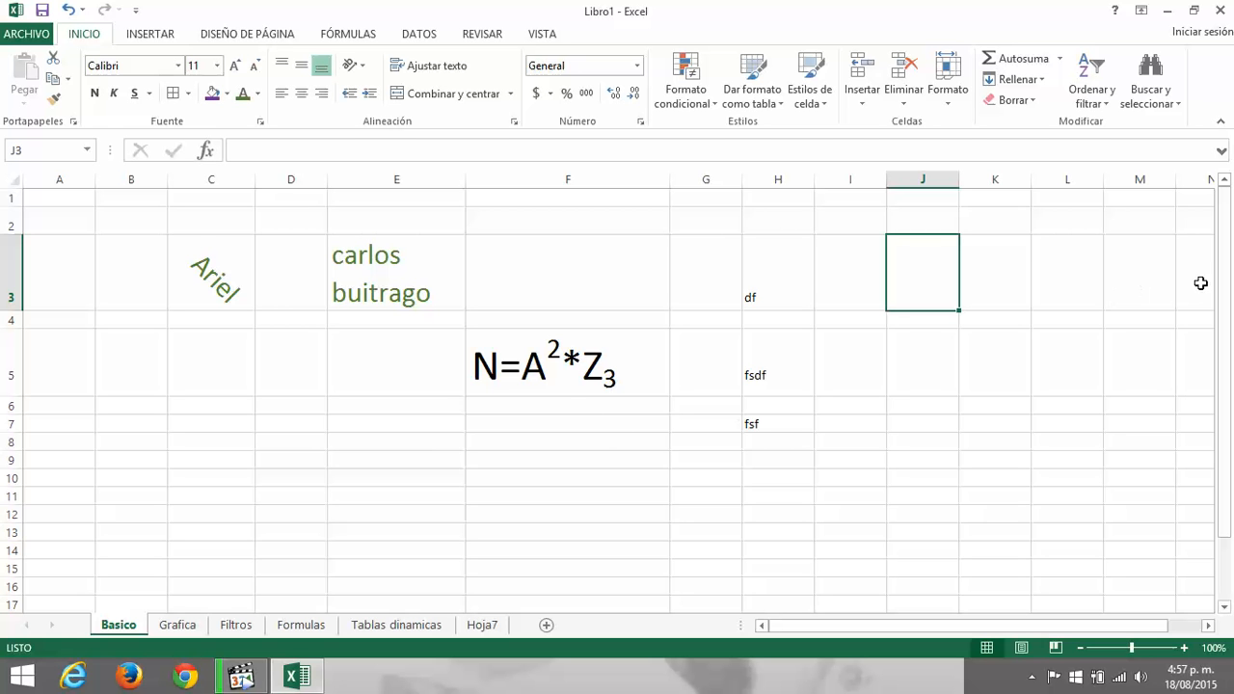
Step: Turn cells B8:D15 into a table via Insertar > Tabla
{"action": "left_click_drag", "start_coordinate": [1221, 283], "coordinate": [1223, 362]}
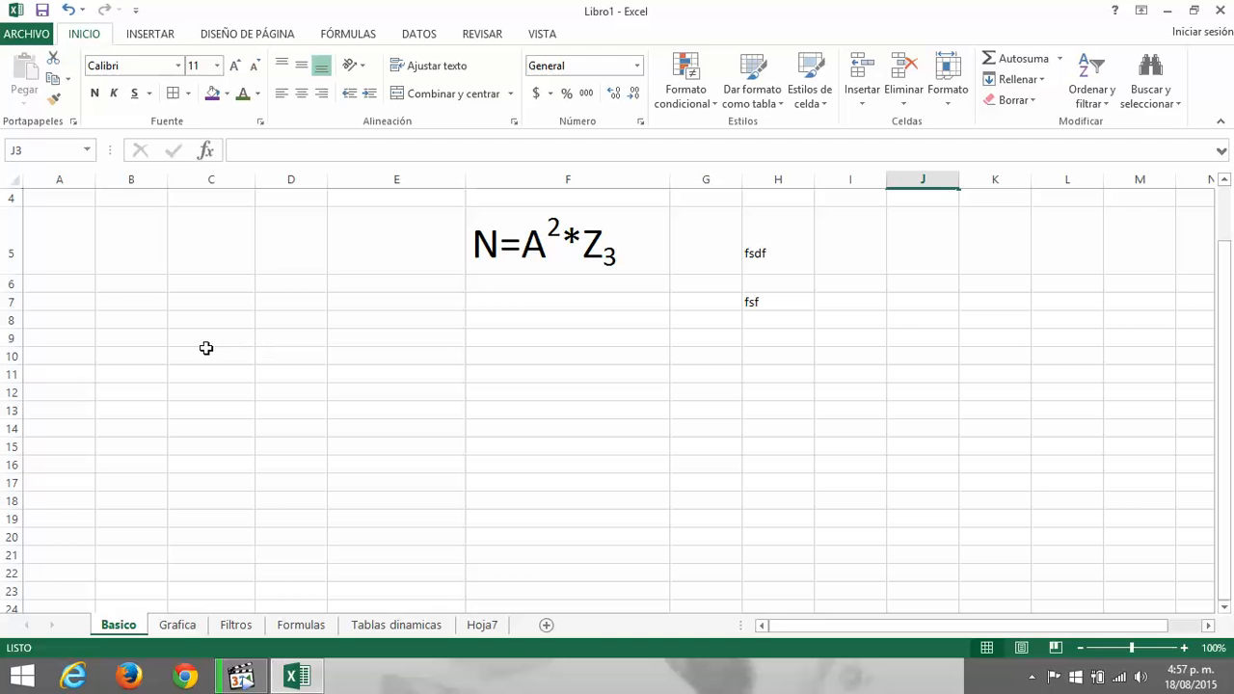
{"action": "left_click_drag", "start_coordinate": [149, 322], "coordinate": [314, 445]}
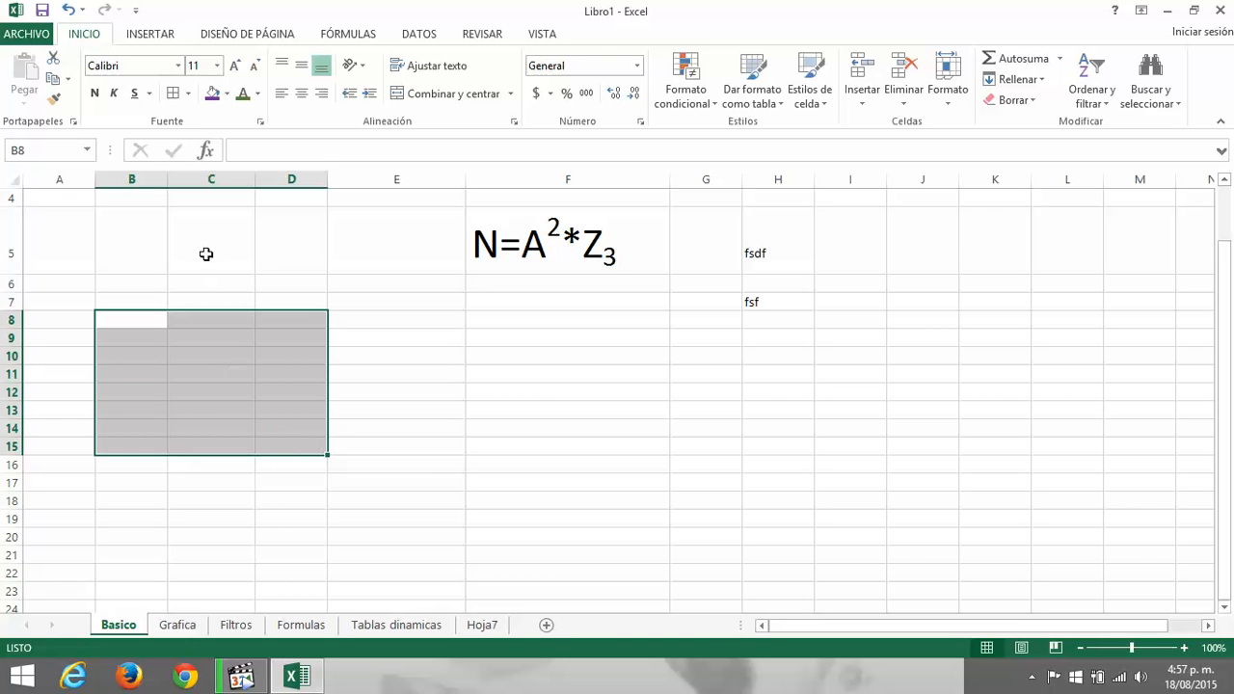
{"action": "left_click", "coordinate": [149, 34]}
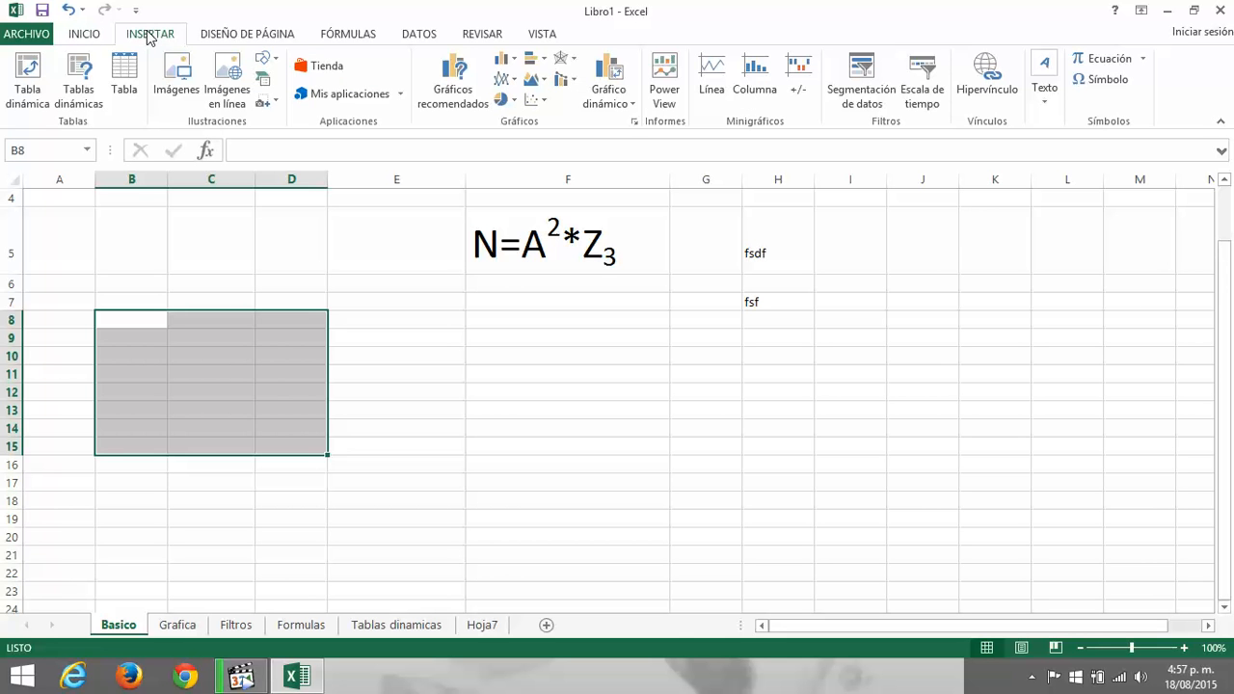
{"action": "left_click", "coordinate": [124, 77]}
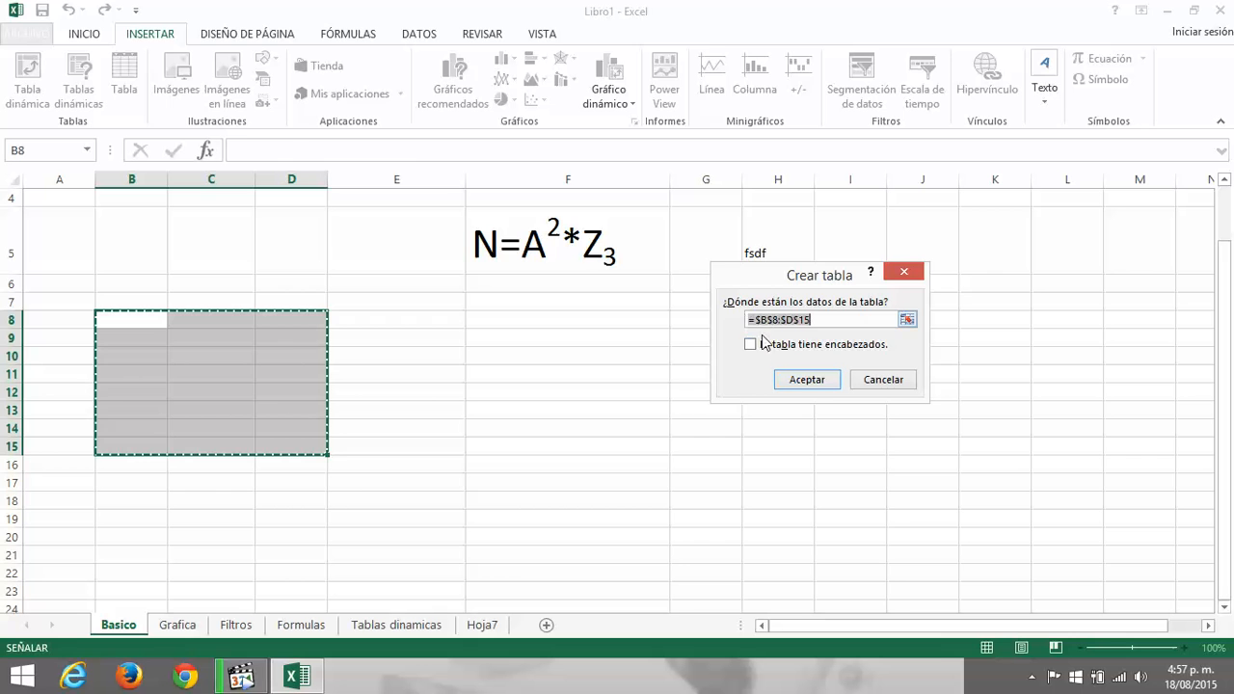
{"action": "left_click", "coordinate": [800, 380]}
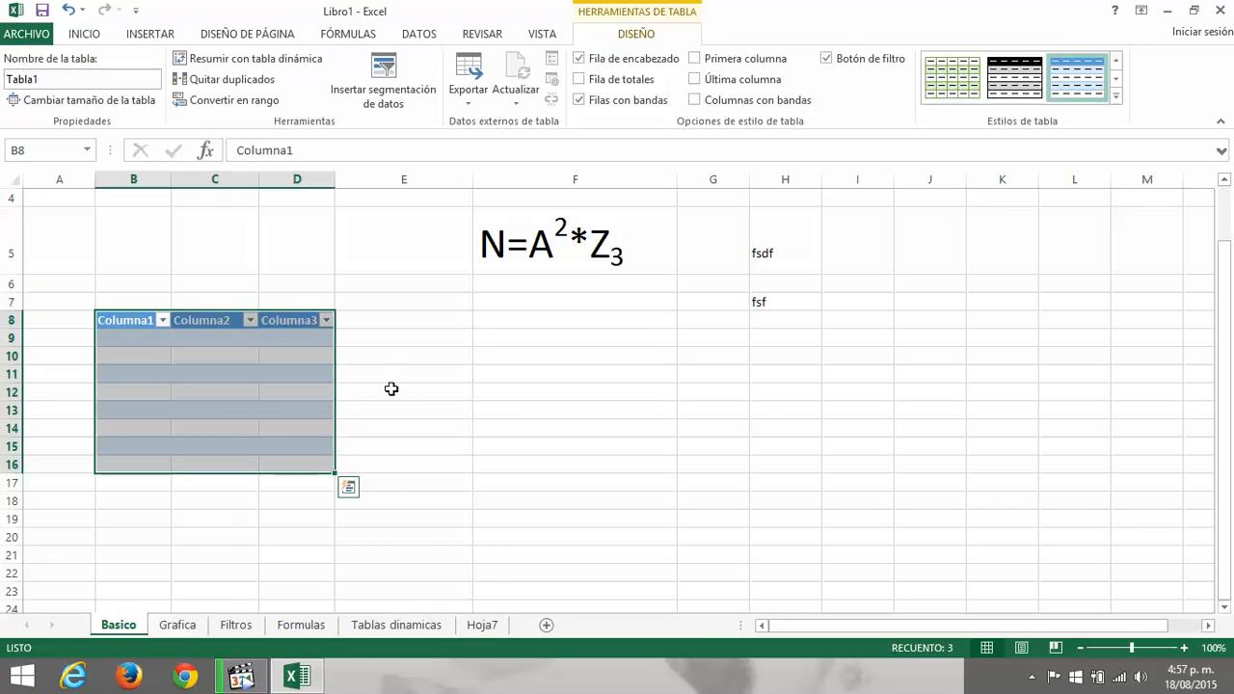
{"action": "left_click", "coordinate": [356, 341]}
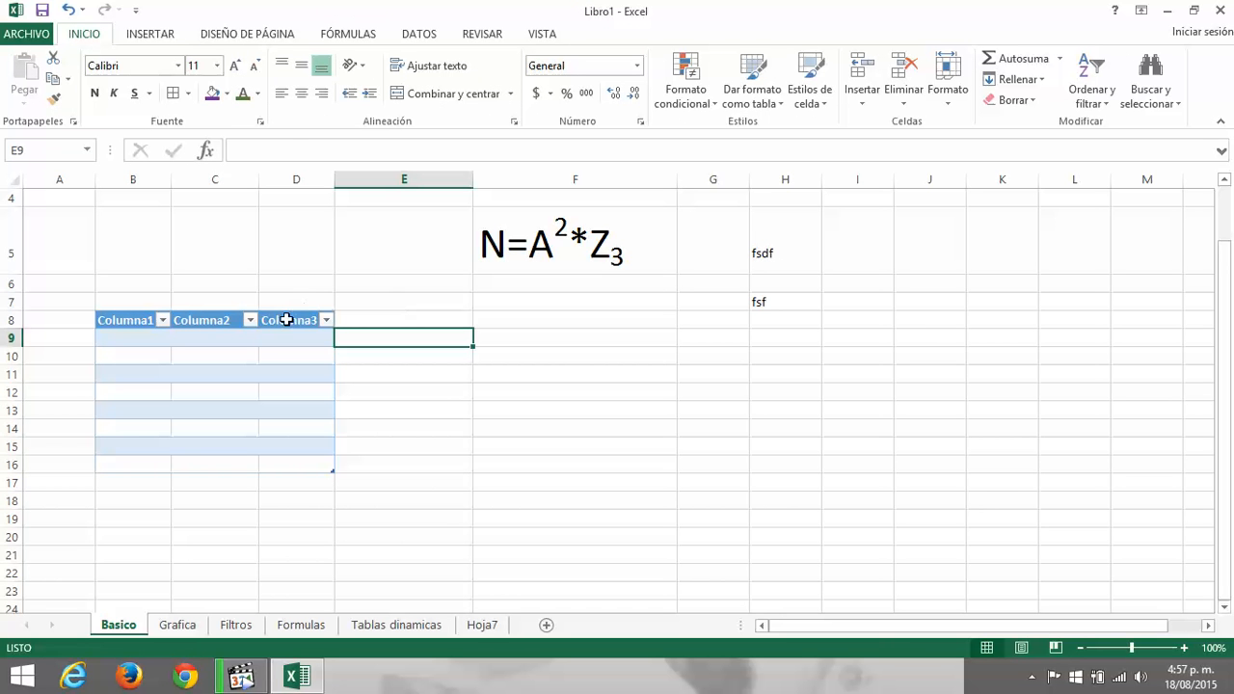
Step: Apply a blue banded style from Estilos de tabla to the table
{"action": "left_click", "coordinate": [286, 319]}
{"action": "left_click_drag", "start_coordinate": [125, 319], "coordinate": [289, 464]}
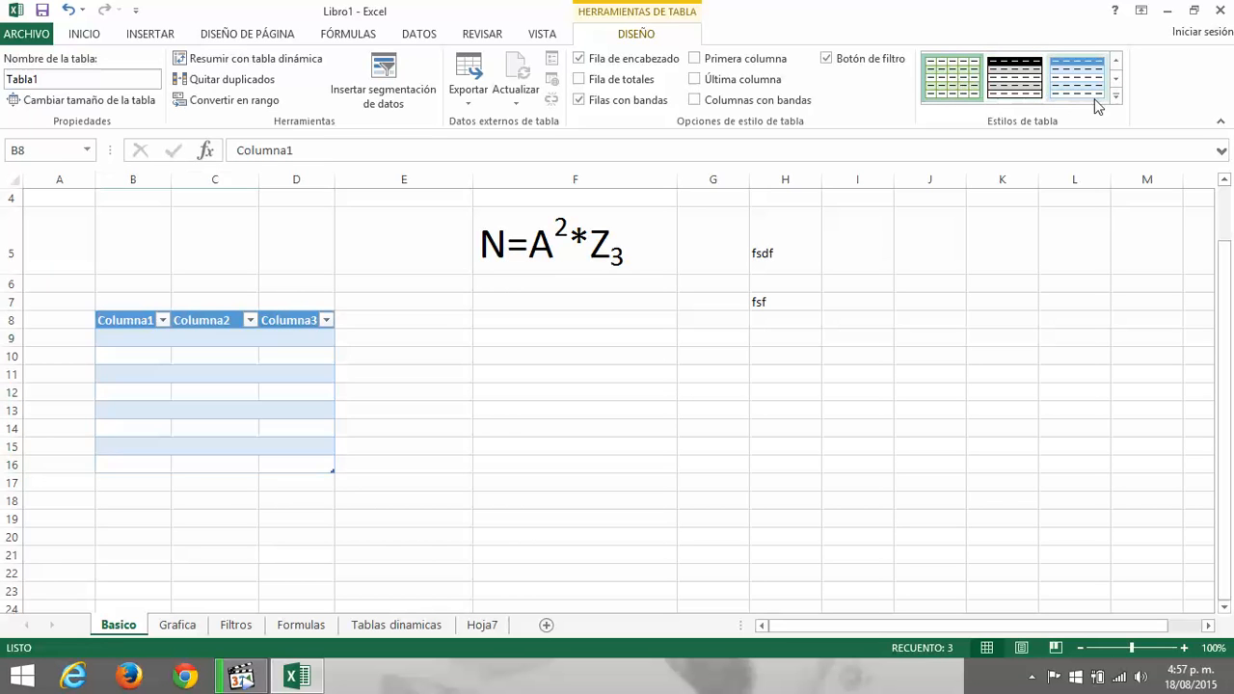
{"action": "left_click", "coordinate": [1116, 78]}
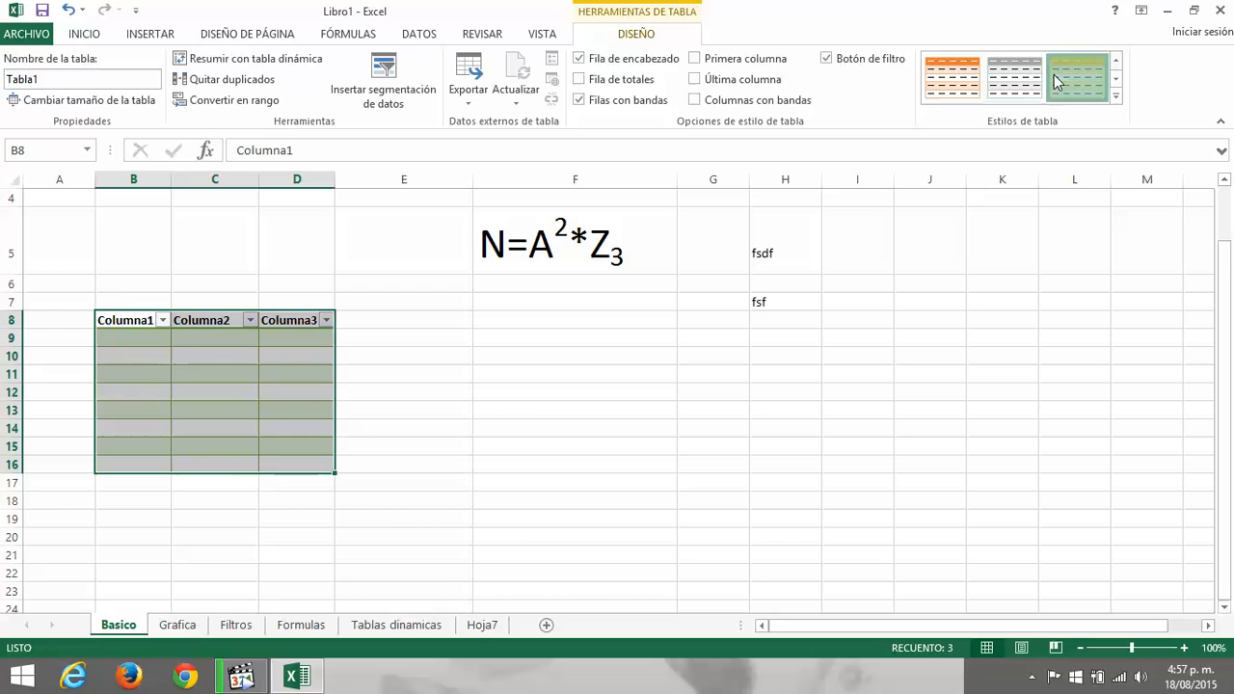
{"action": "left_click", "coordinate": [1055, 78]}
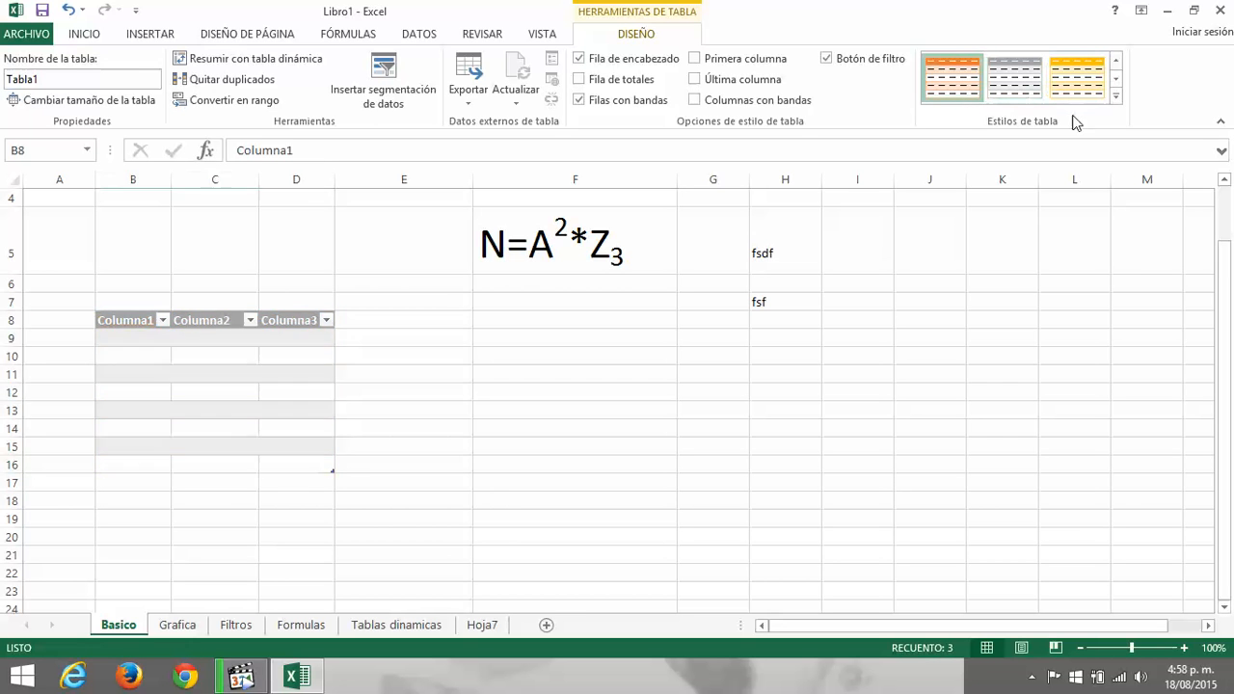
{"action": "left_click", "coordinate": [1117, 83]}
{"action": "left_click", "coordinate": [1118, 83]}
{"action": "left_click", "coordinate": [1117, 83]}
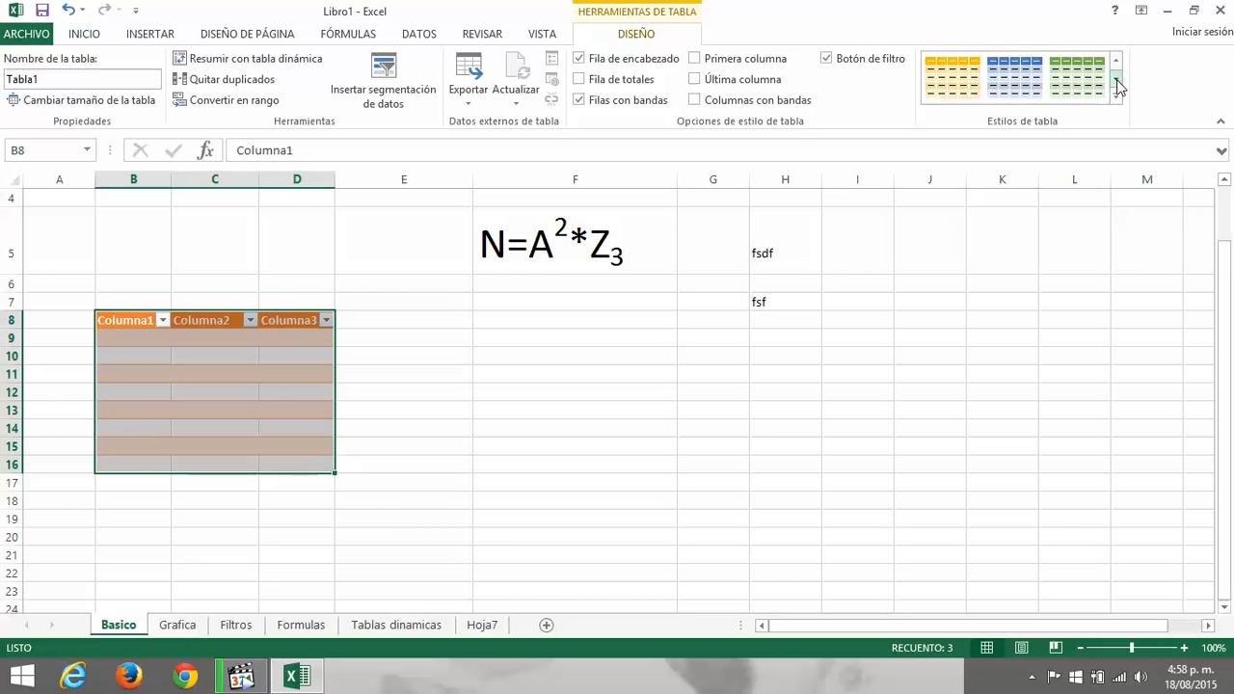
{"action": "left_click", "coordinate": [1118, 83]}
{"action": "left_click", "coordinate": [1117, 83]}
{"action": "left_click", "coordinate": [1078, 77]}
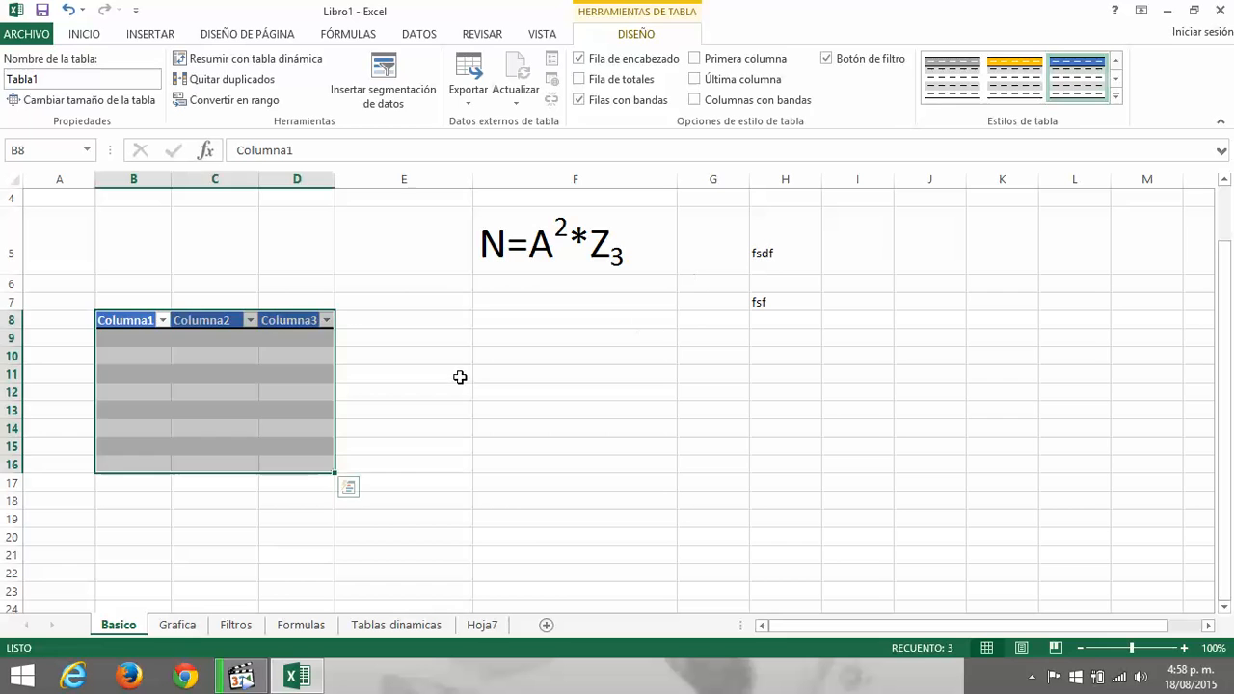
{"action": "left_click", "coordinate": [460, 377]}
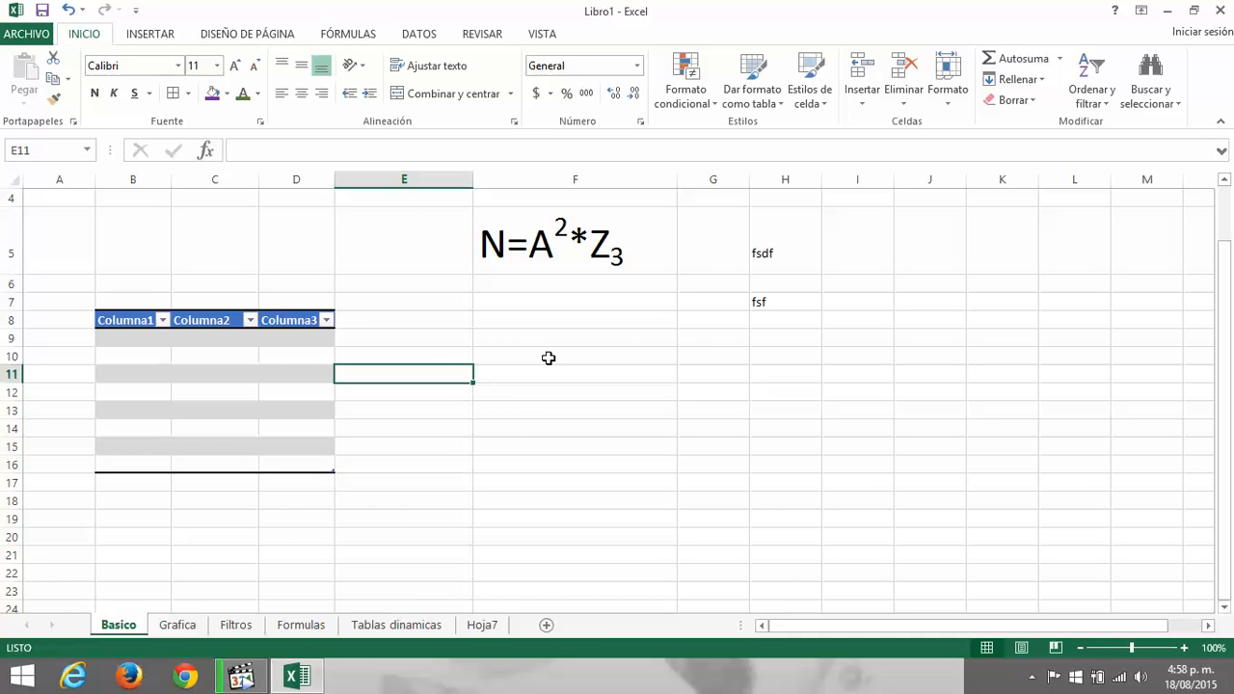
{"action": "left_click", "coordinate": [234, 357]}
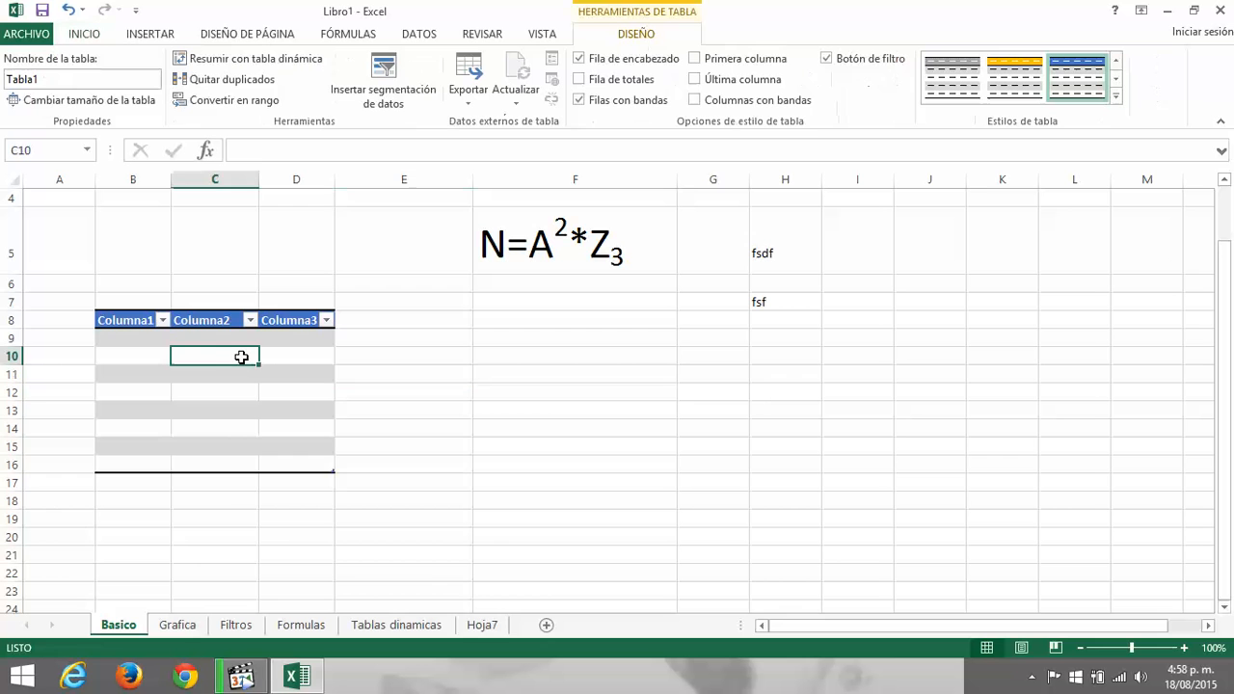
{"action": "left_click", "coordinate": [226, 336]}
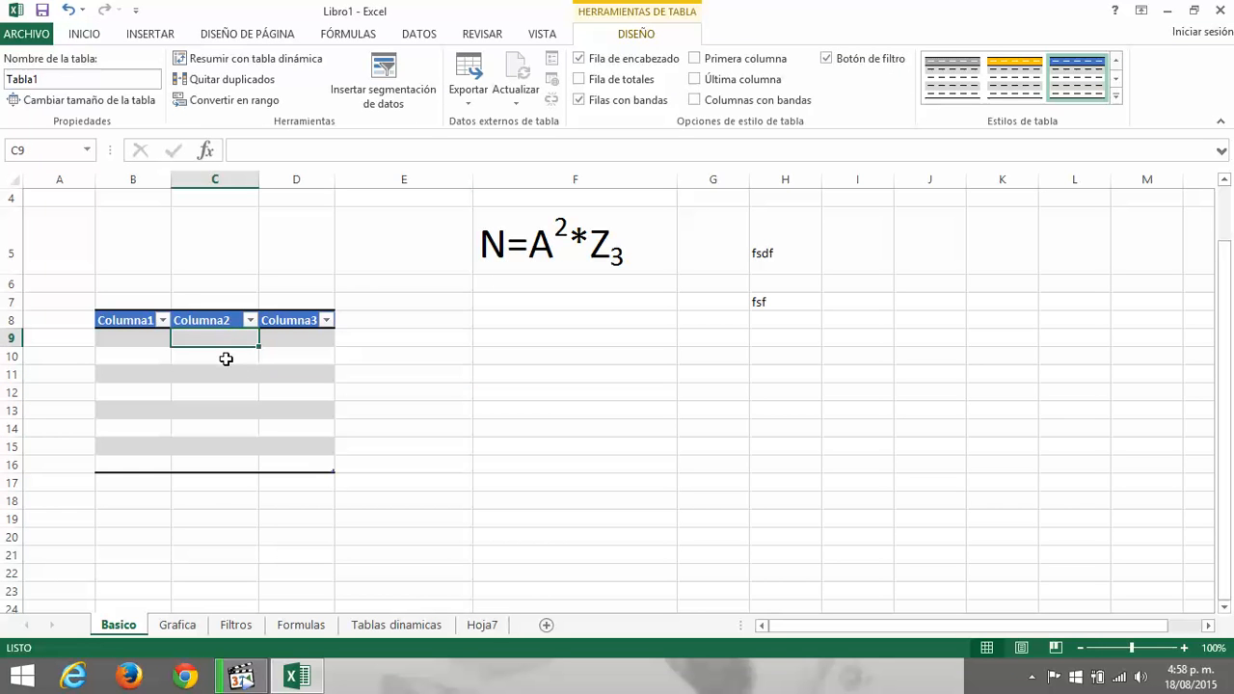
{"action": "left_click", "coordinate": [225, 355]}
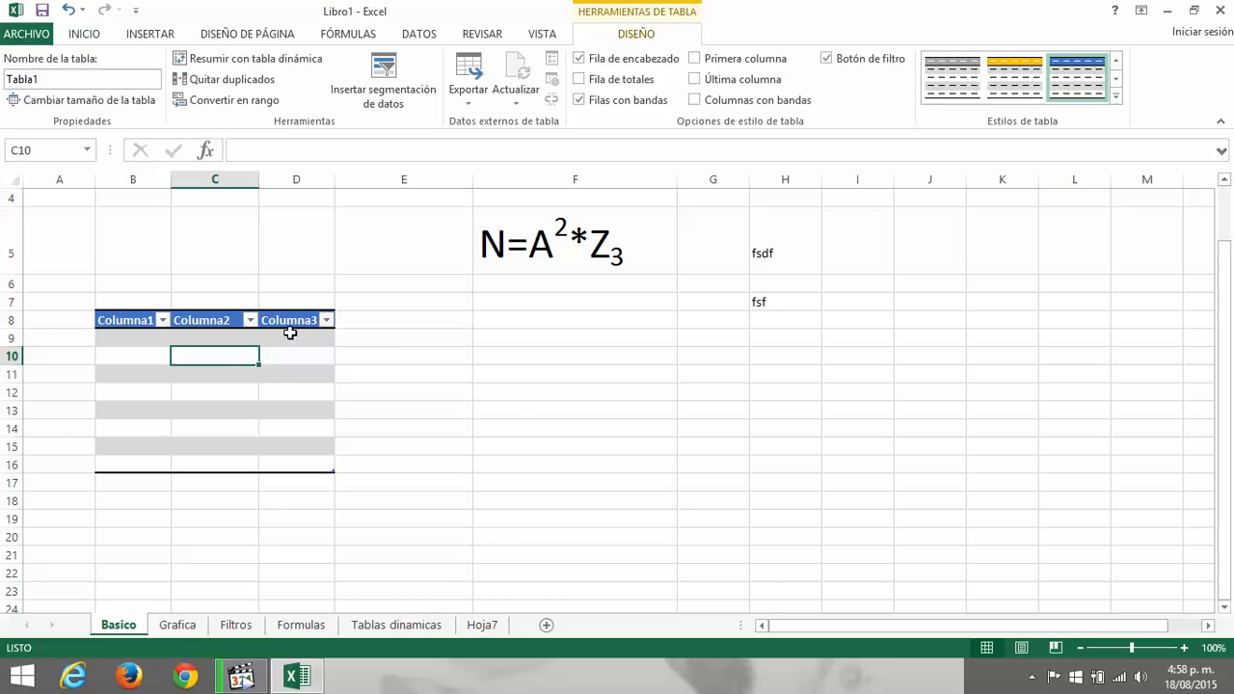
{"action": "left_click", "coordinate": [405, 339]}
Step: Delete the table from the Basico sheet
{"action": "left_click_drag", "start_coordinate": [88, 298], "coordinate": [349, 481]}
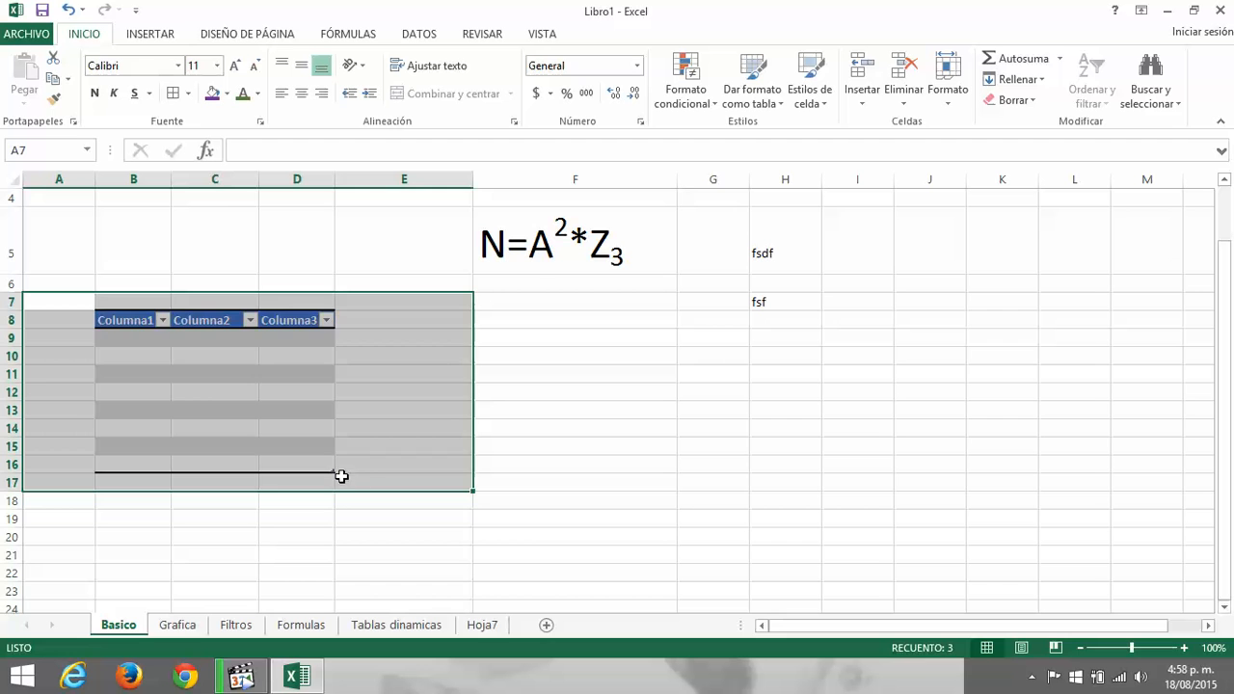
{"action": "key", "text": "Delete"}
{"action": "left_click", "coordinate": [592, 356]}
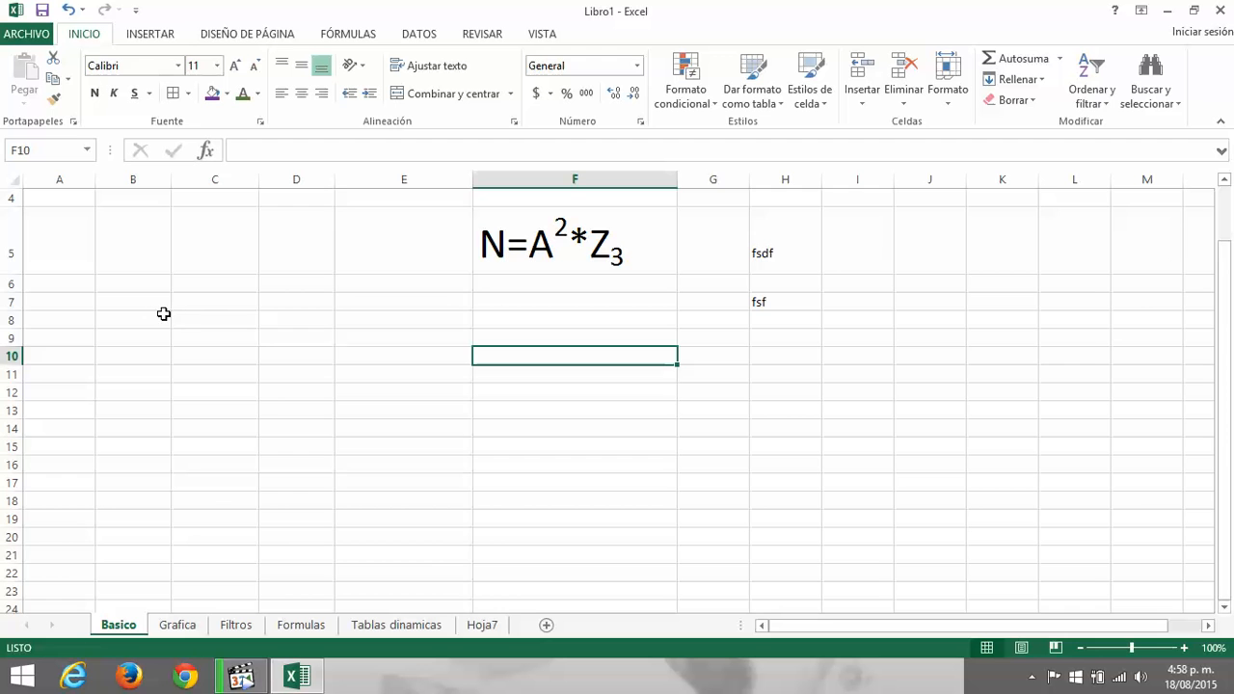
Step: Give B8:D15 Todos los bordes so every cell has a black border
{"action": "left_click_drag", "start_coordinate": [156, 316], "coordinate": [289, 445]}
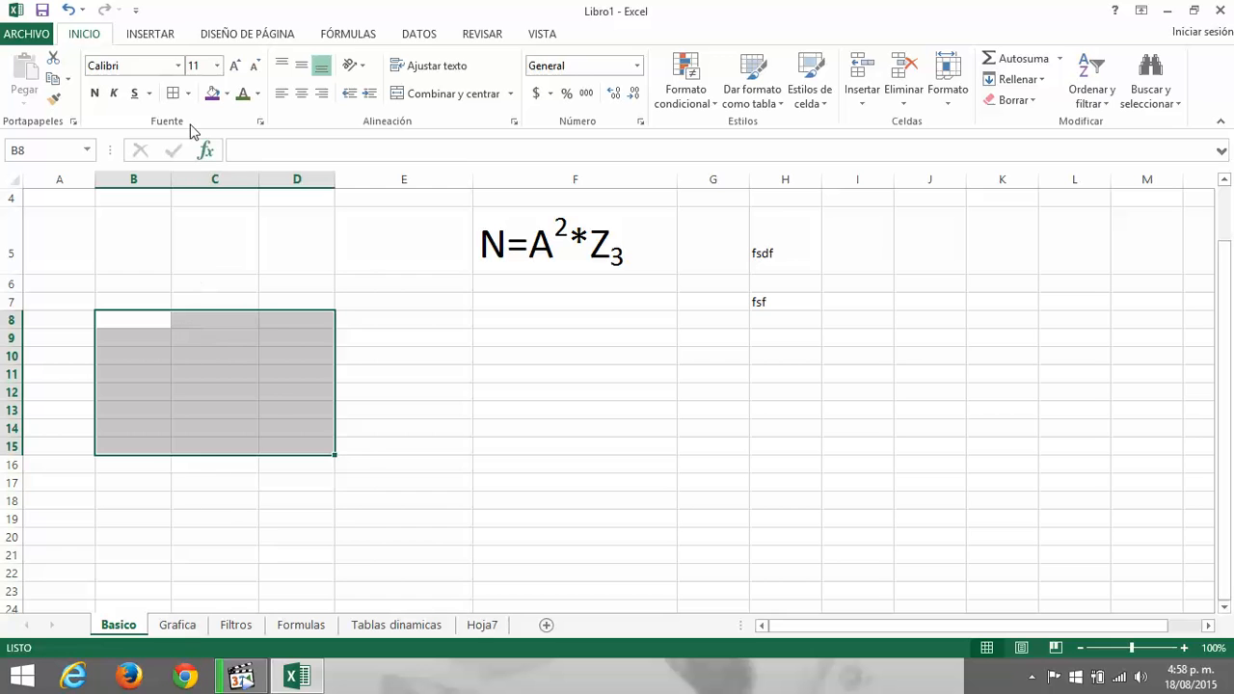
{"action": "left_click", "coordinate": [187, 94]}
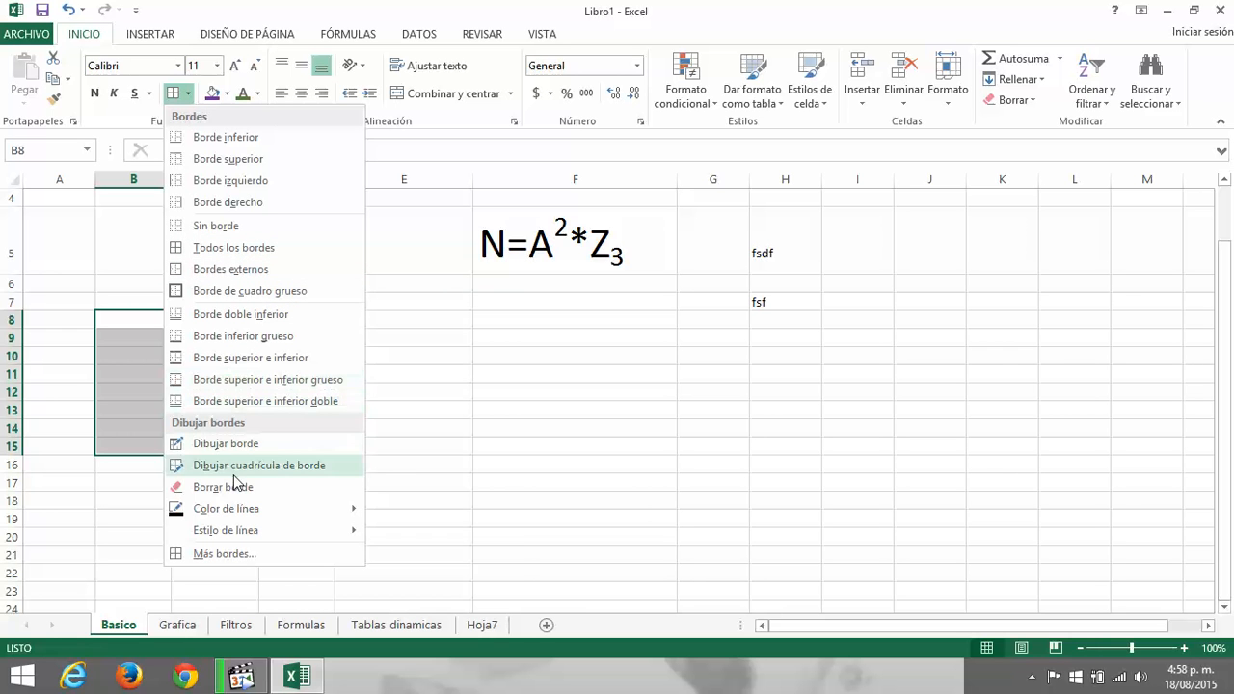
{"action": "mouse_move", "coordinate": [268, 514]}
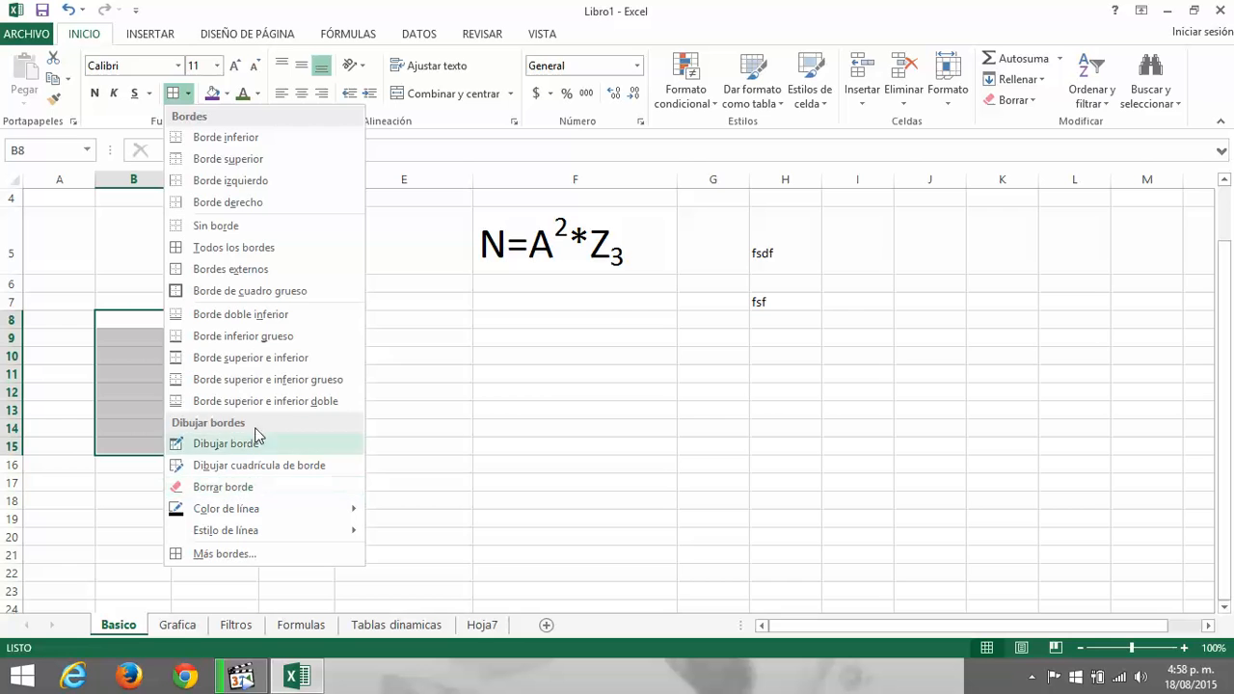
{"action": "left_click", "coordinate": [231, 247]}
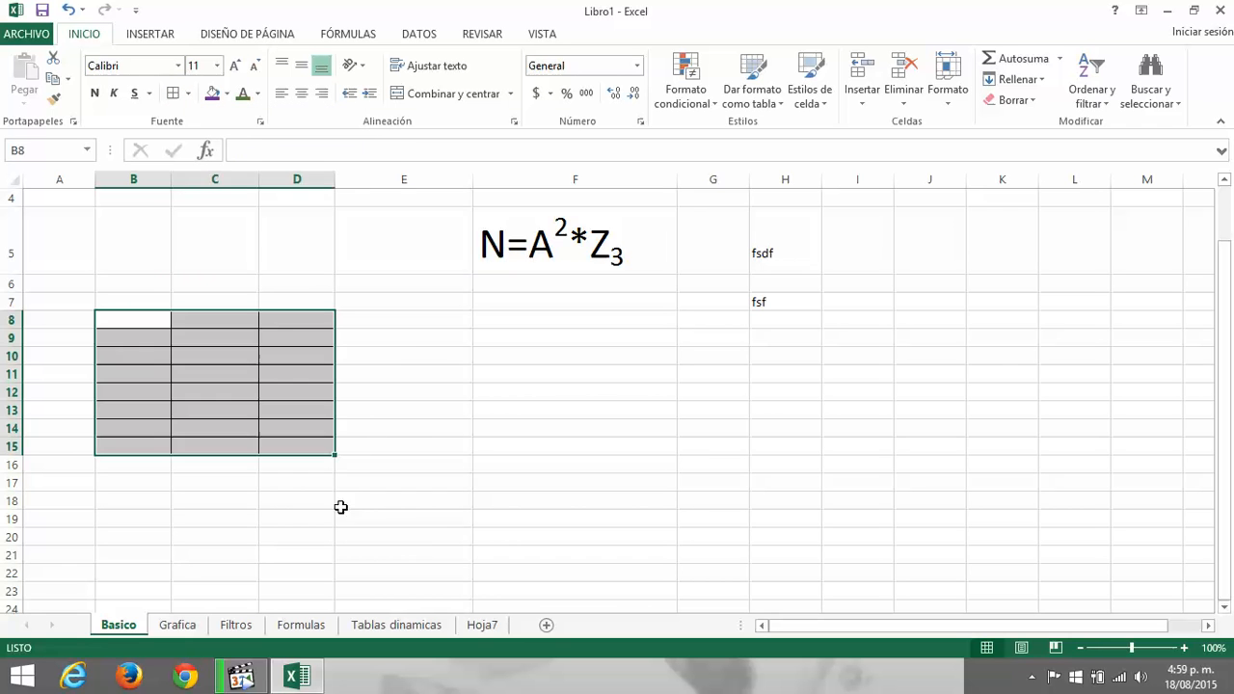
{"action": "left_click", "coordinate": [404, 443]}
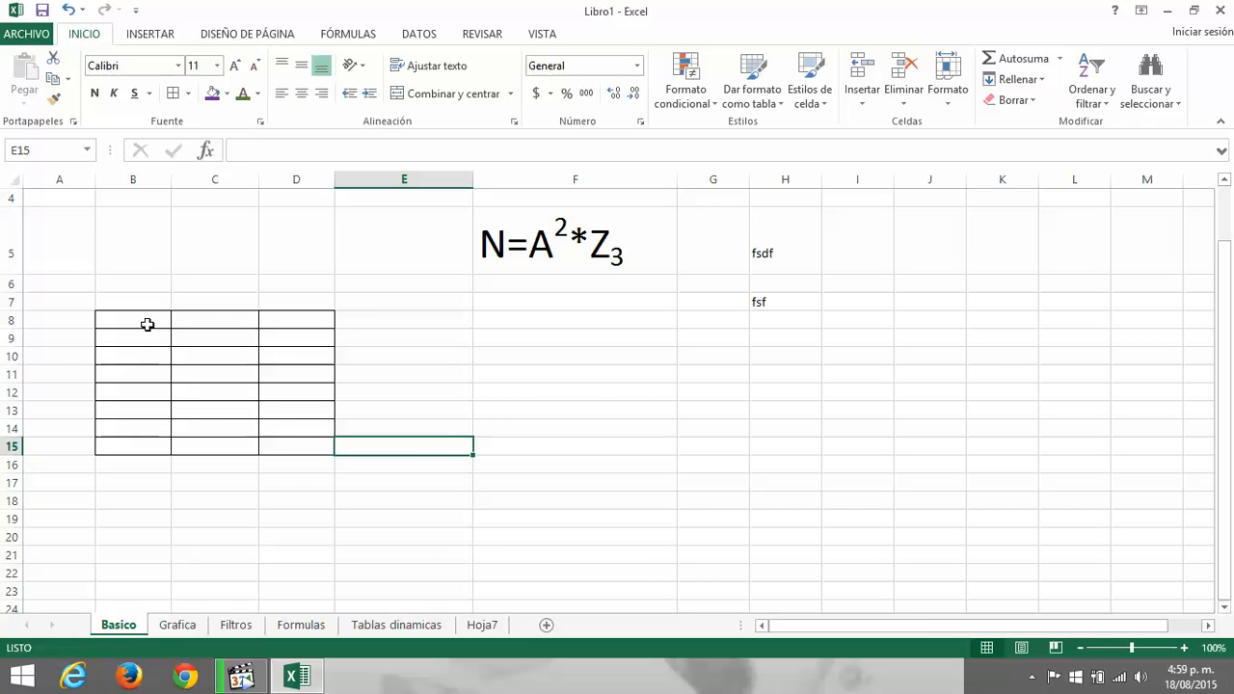
{"action": "left_click_drag", "start_coordinate": [148, 325], "coordinate": [279, 447]}
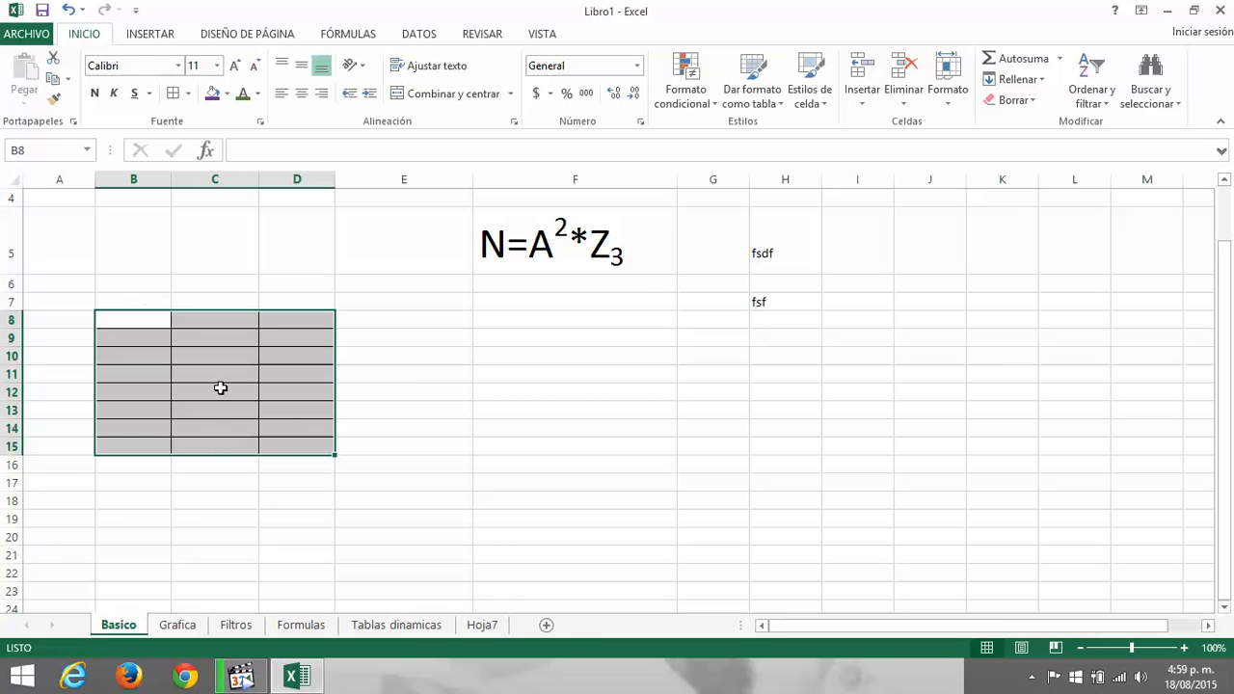
Step: In Formato de celdas > Borde for B8:D15, choose red as the border colour
{"action": "right_click", "coordinate": [206, 356]}
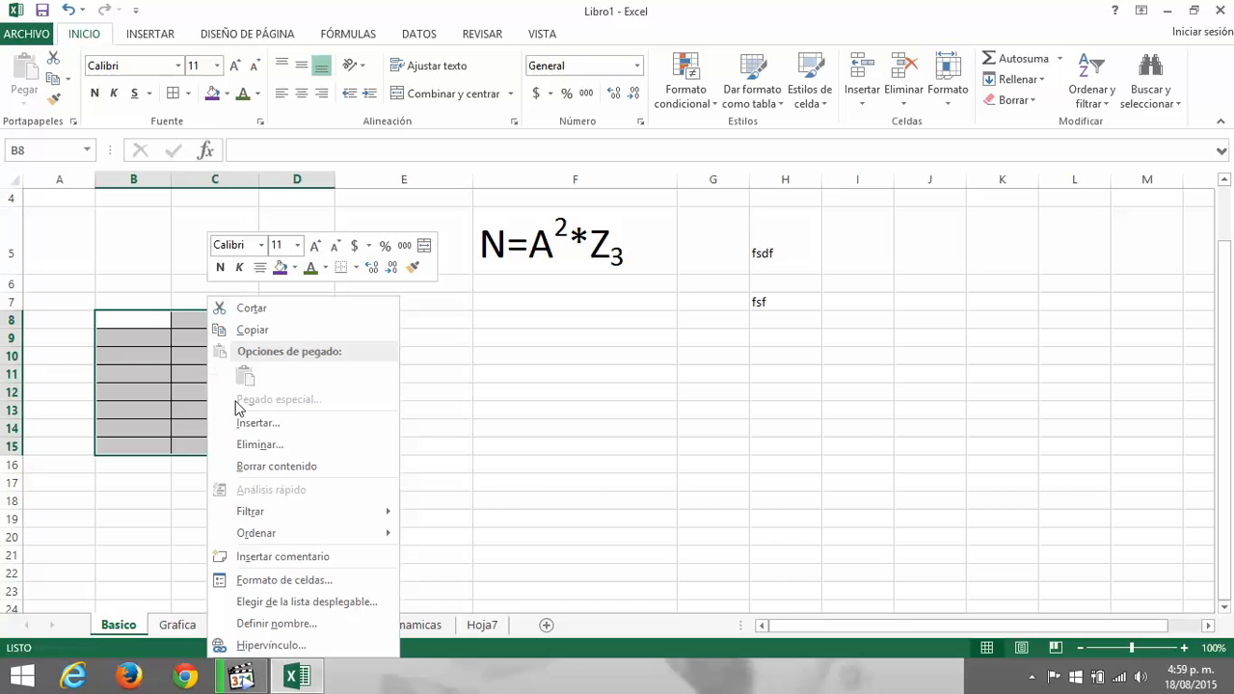
{"action": "left_click", "coordinate": [316, 583]}
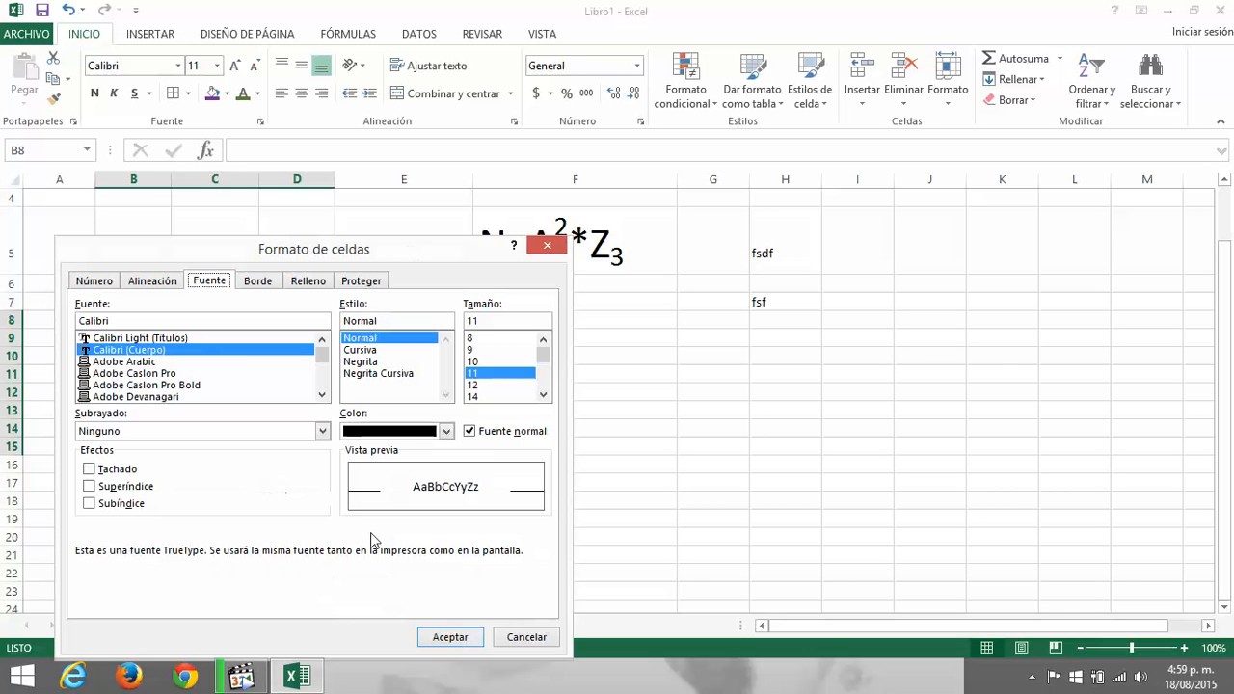
{"action": "left_click_drag", "start_coordinate": [388, 253], "coordinate": [575, 148]}
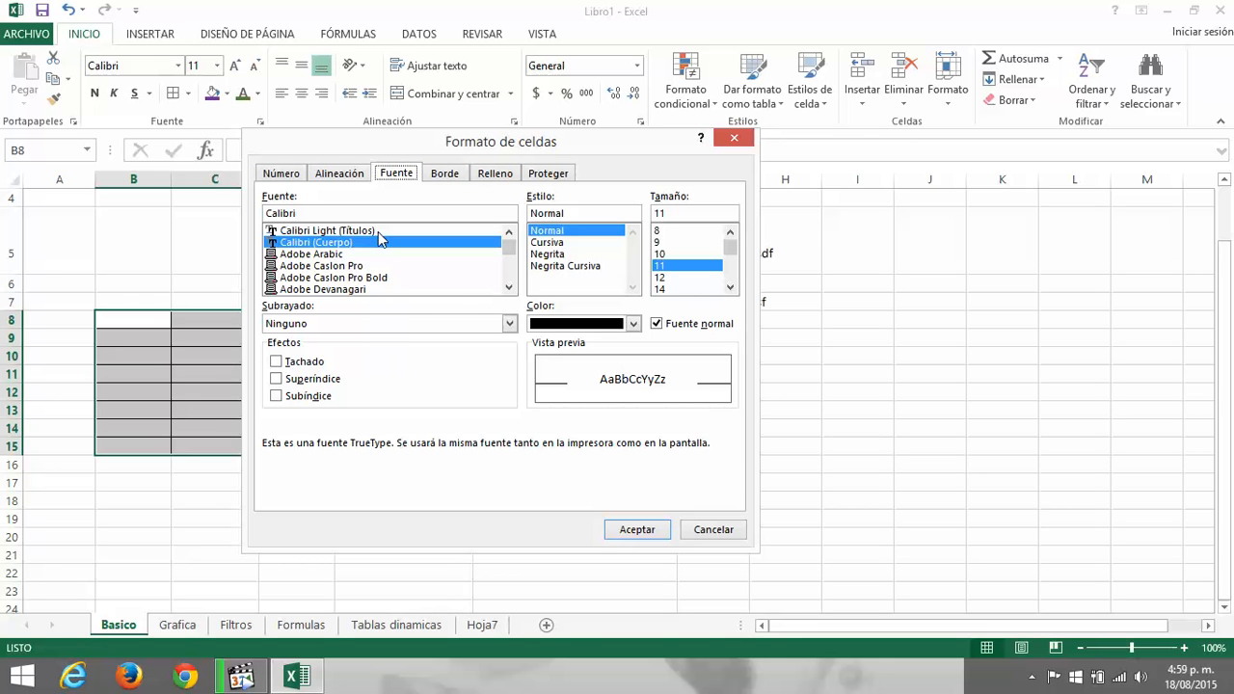
{"action": "left_click", "coordinate": [439, 179]}
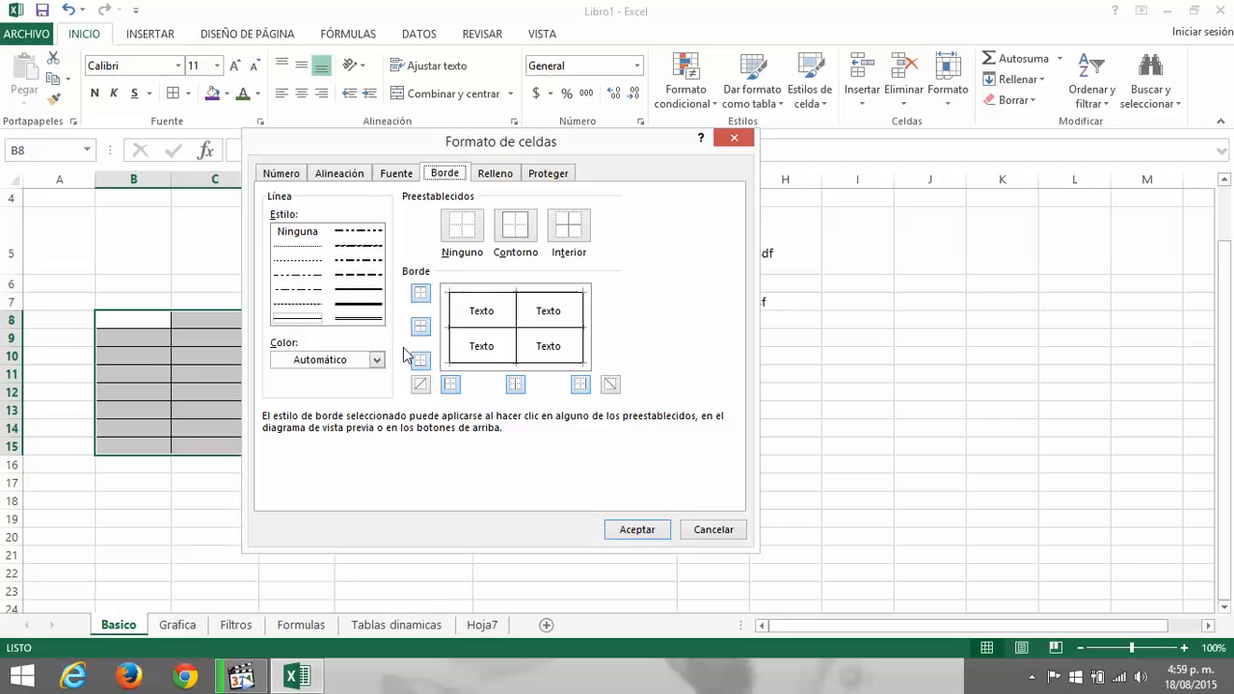
{"action": "left_click", "coordinate": [377, 361]}
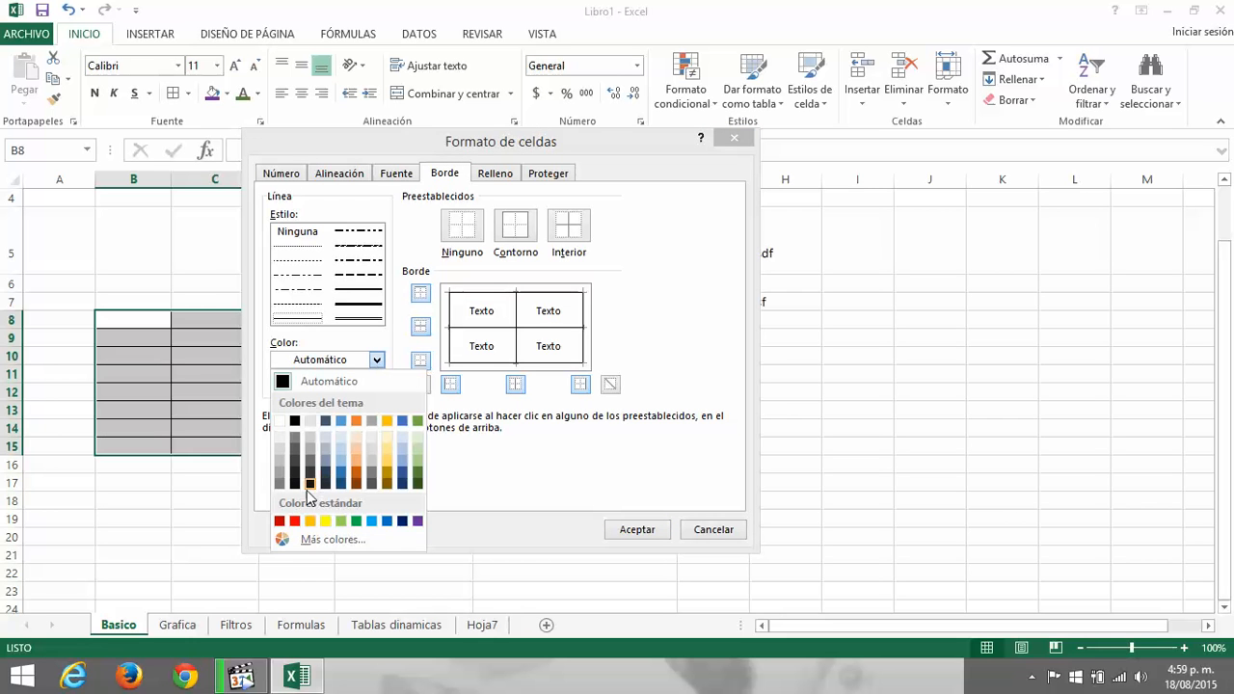
{"action": "left_click", "coordinate": [297, 519]}
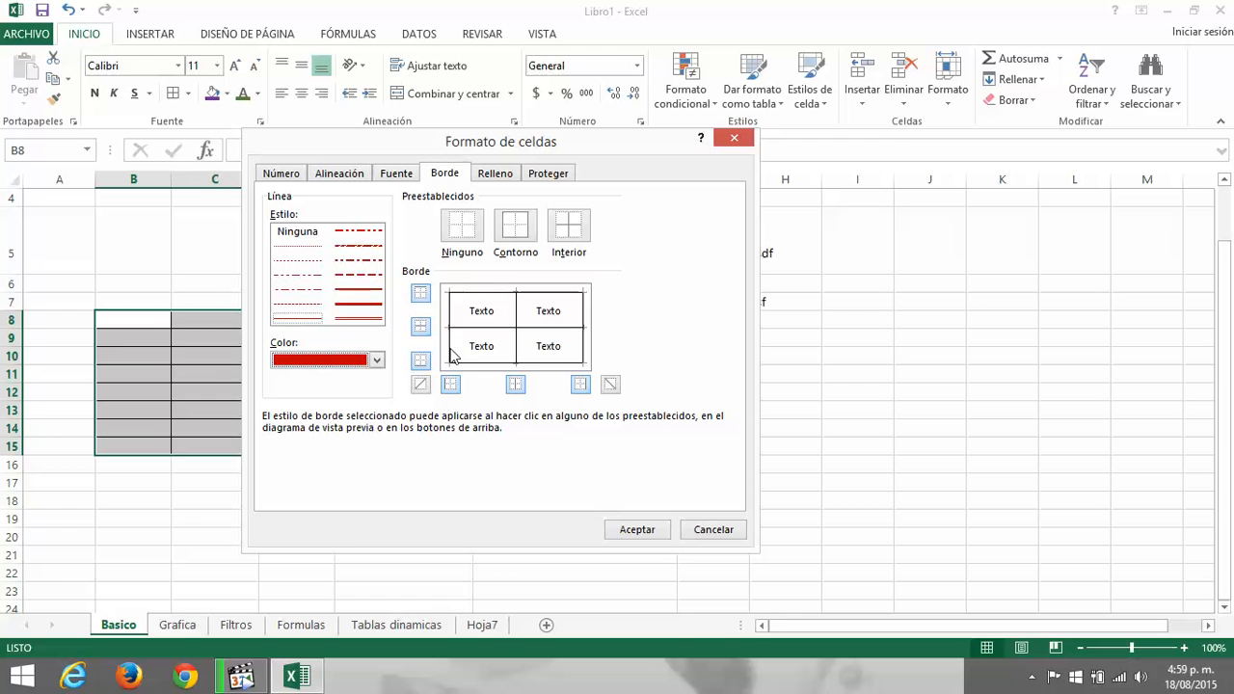
Step: Apply red lines to the grid's outer edges and inner dividers
{"action": "left_click", "coordinate": [359, 290]}
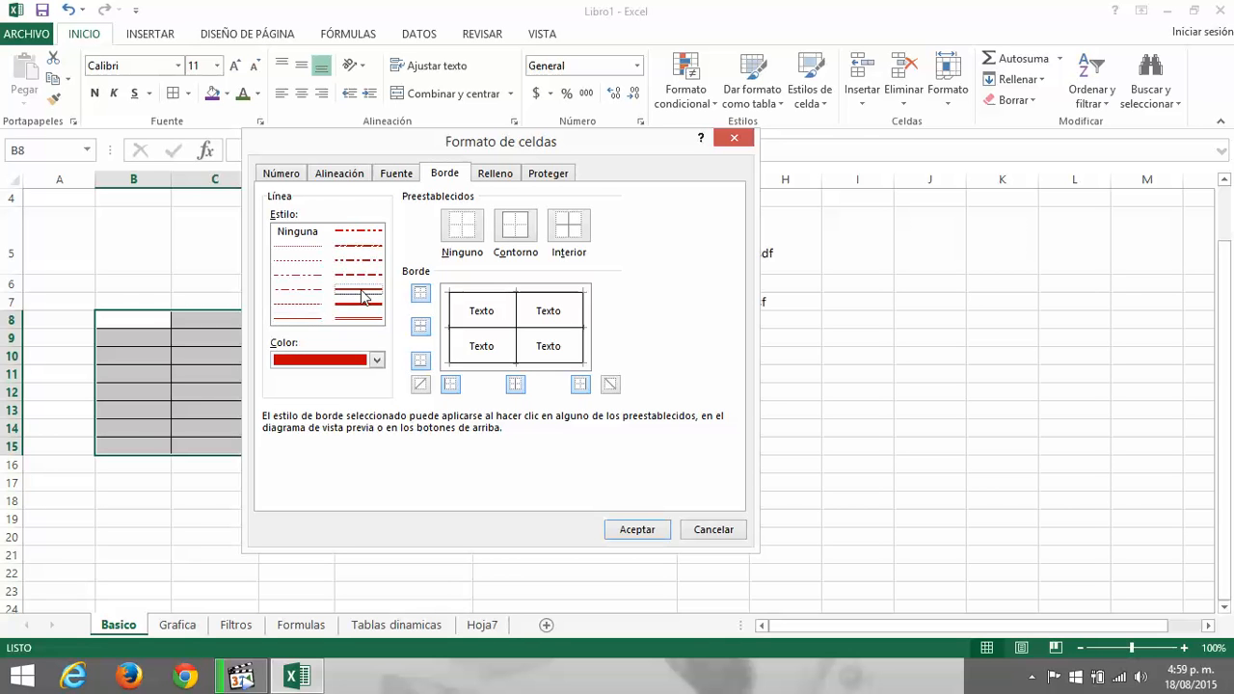
{"action": "left_click", "coordinate": [452, 350]}
{"action": "left_click", "coordinate": [479, 301]}
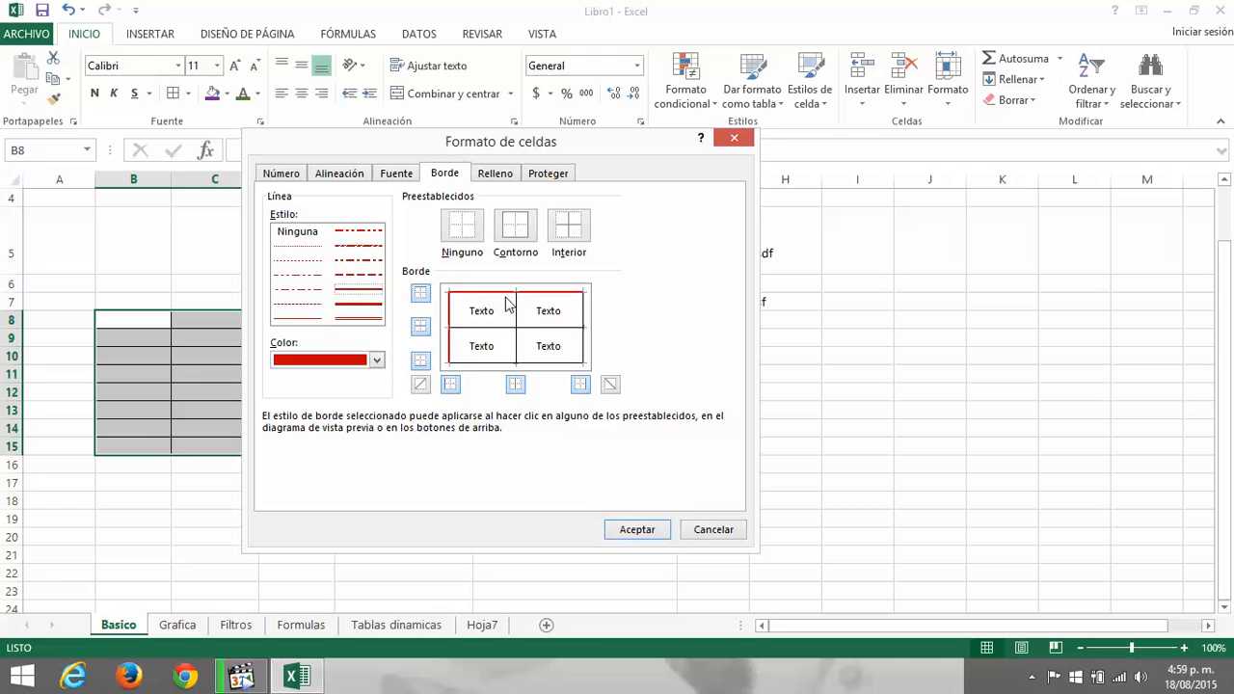
{"action": "left_click", "coordinate": [517, 319]}
{"action": "left_click", "coordinate": [540, 330]}
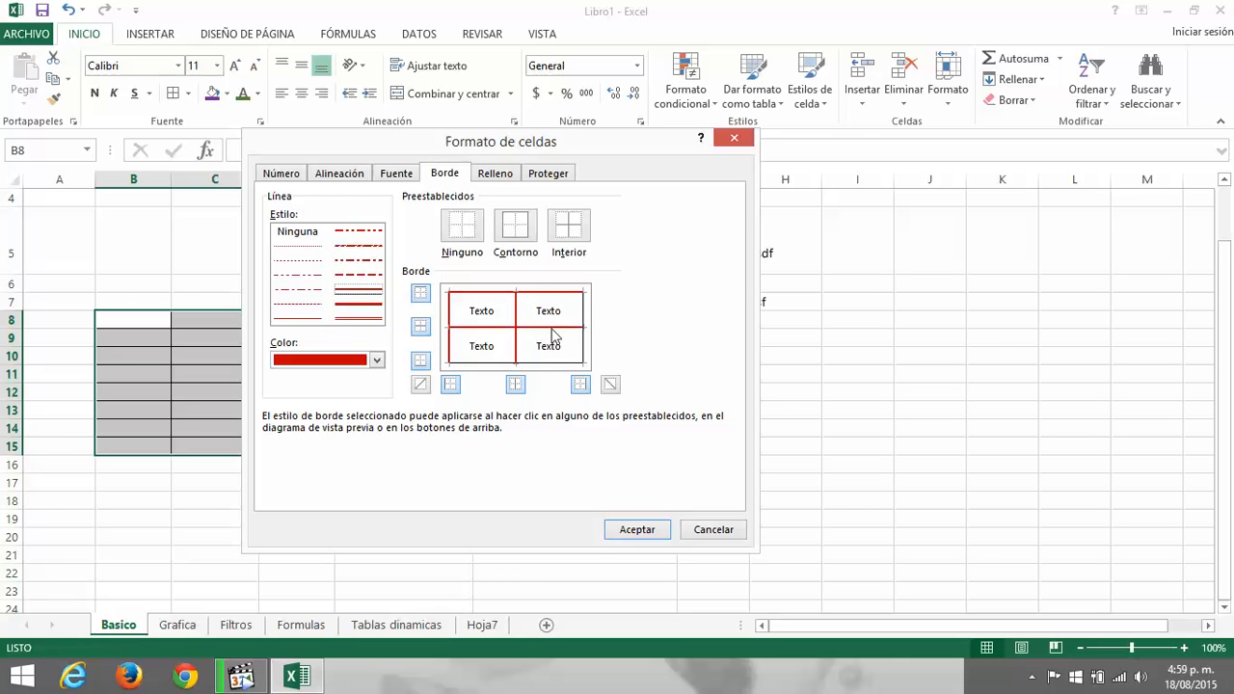
{"action": "left_click", "coordinate": [584, 328]}
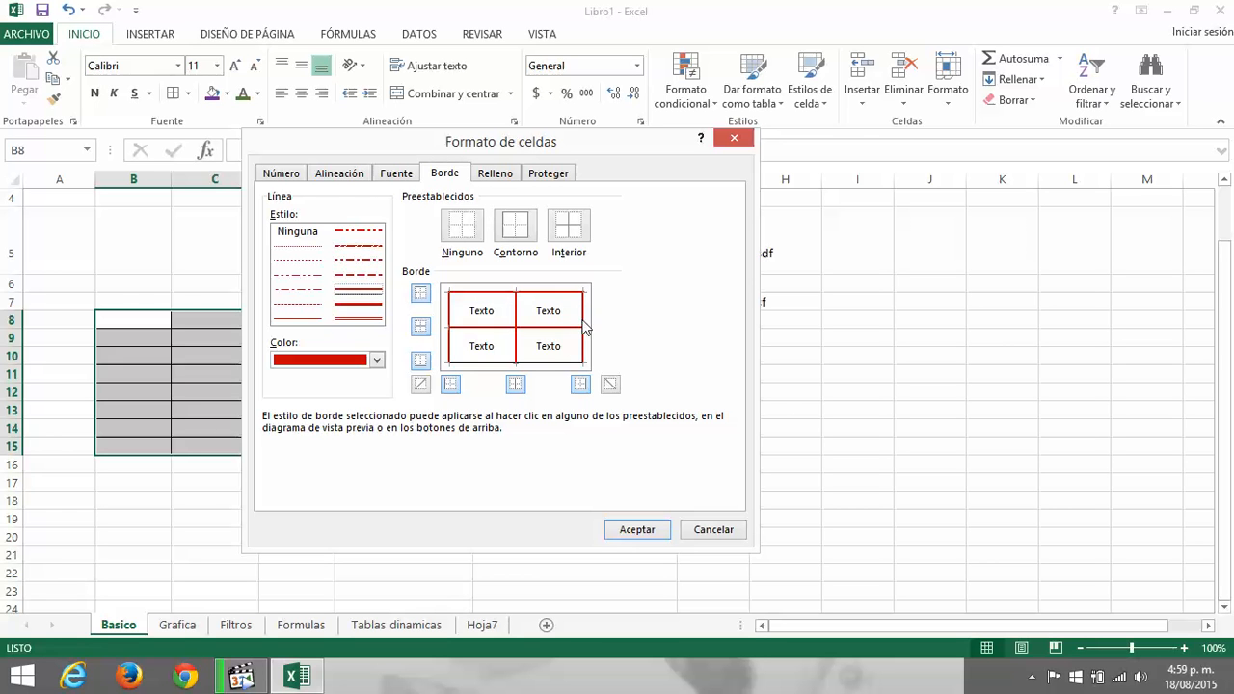
{"action": "left_click", "coordinate": [556, 363]}
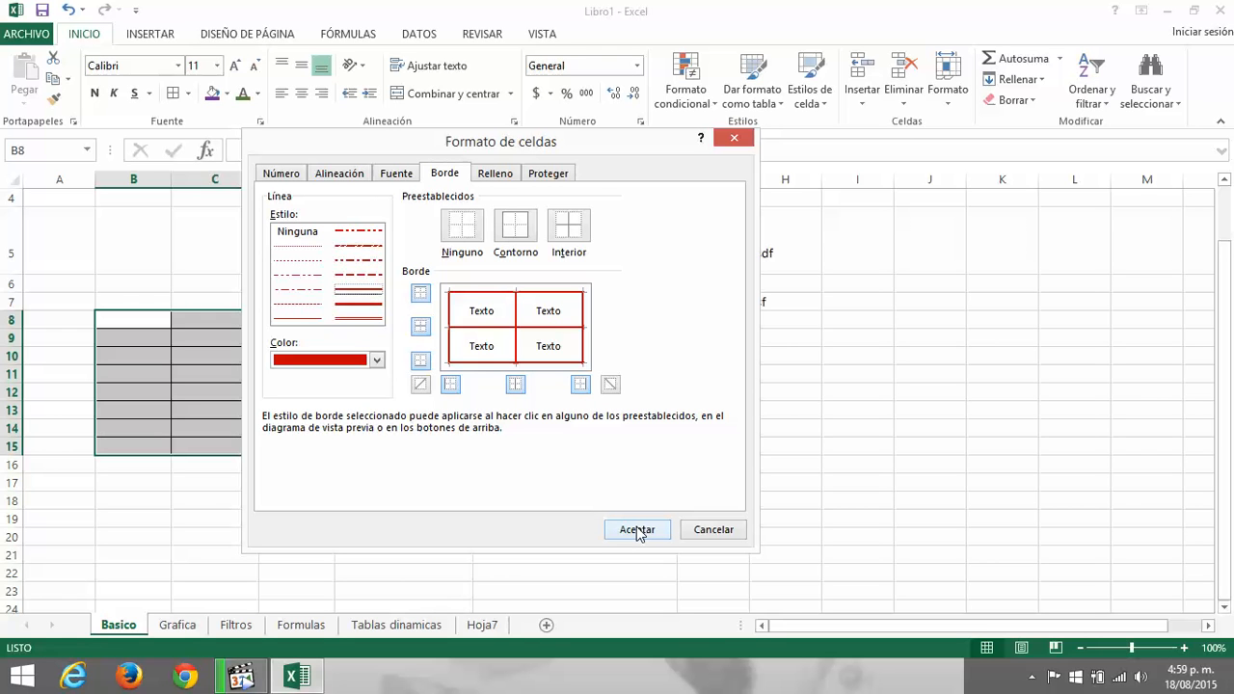
Step: Set a horizontal light-blue-to-blue gradient in Efectos de relleno
{"action": "left_click", "coordinate": [495, 173]}
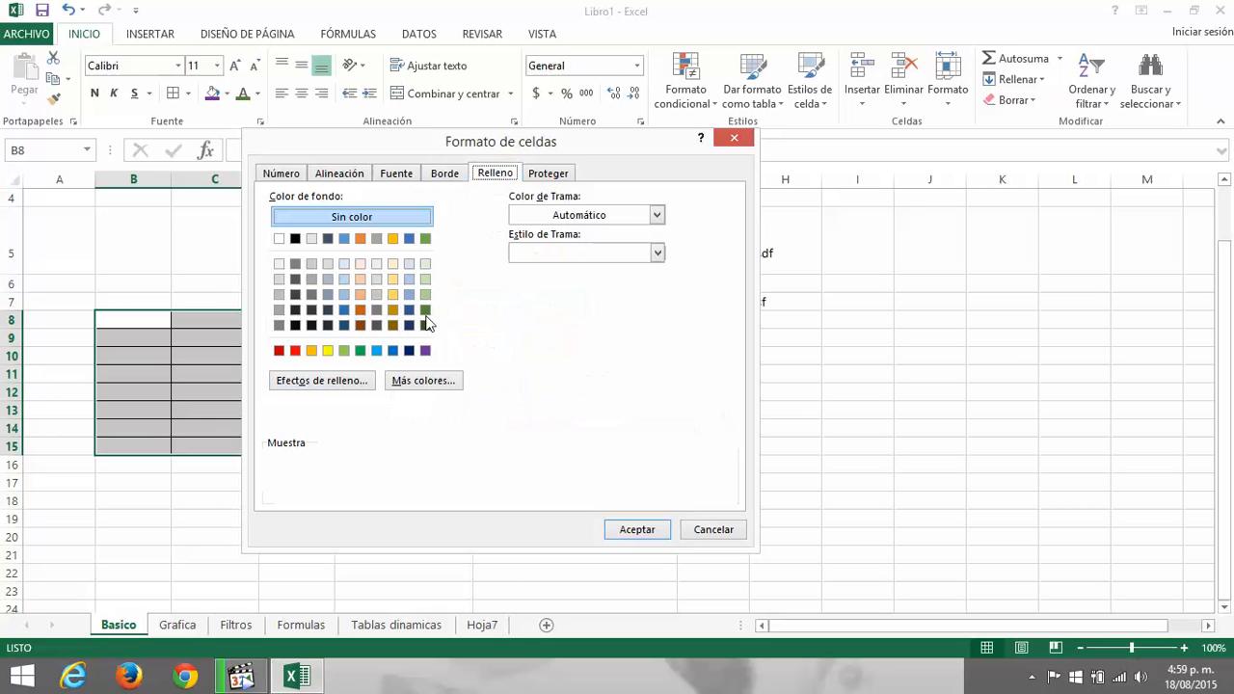
{"action": "left_click", "coordinate": [393, 265]}
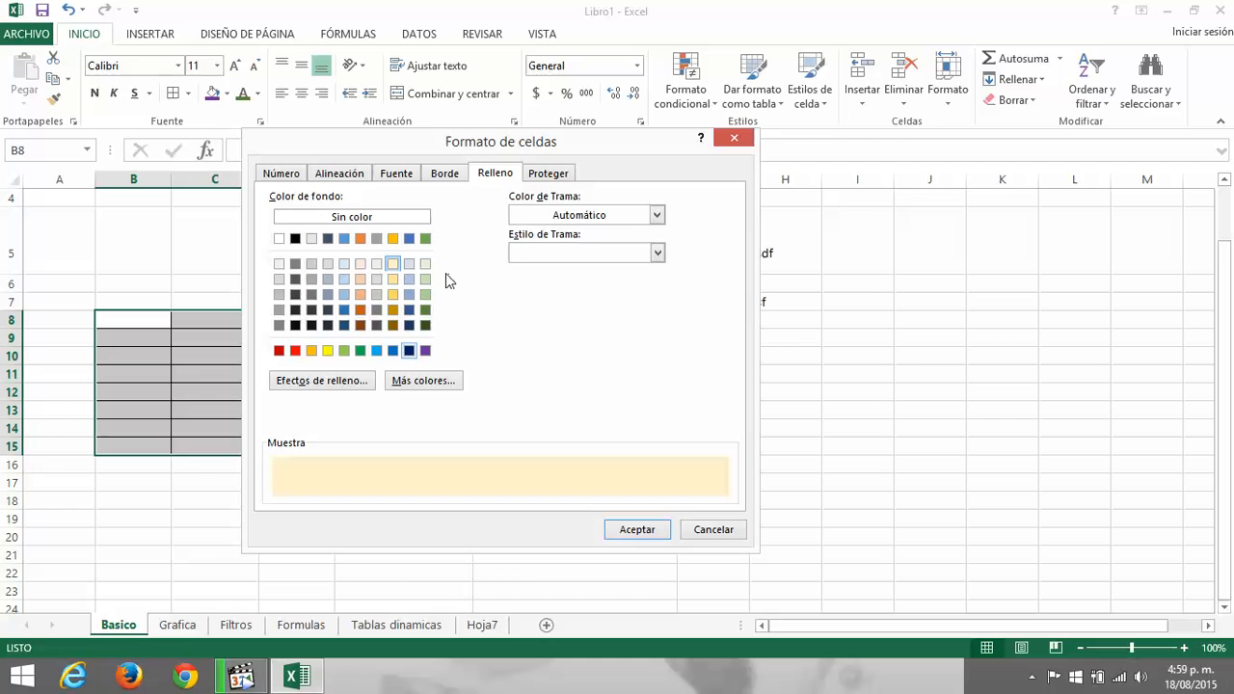
{"action": "left_click", "coordinate": [363, 382]}
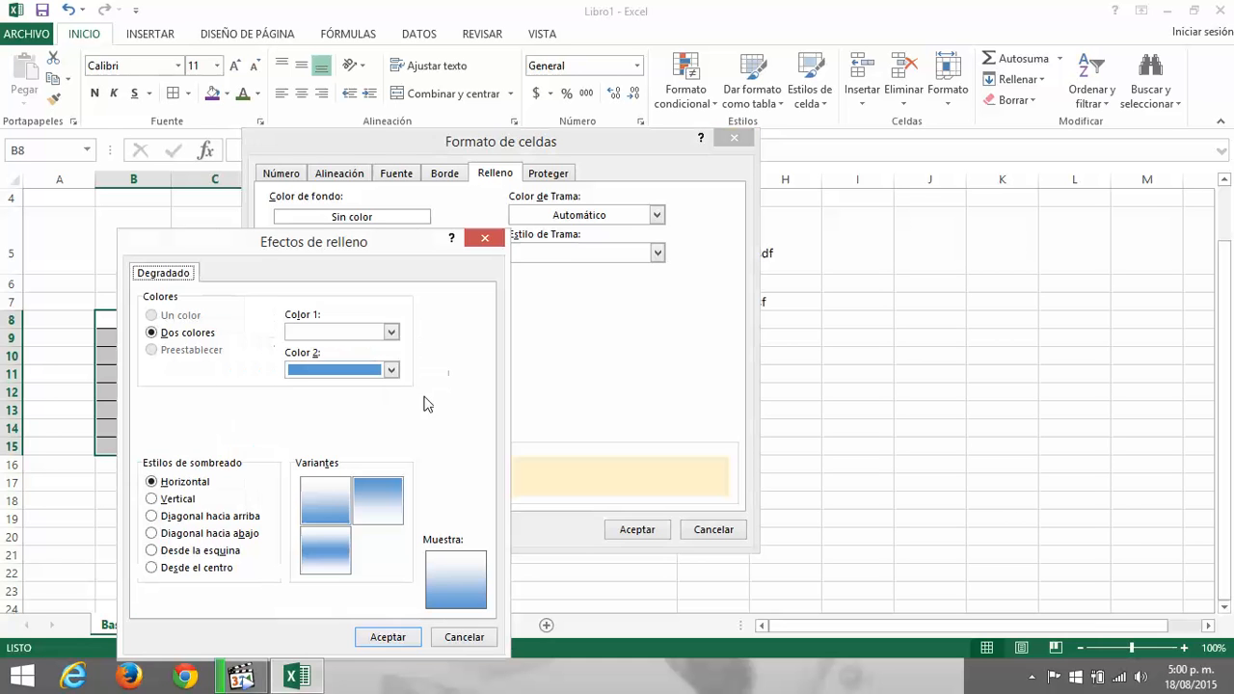
{"action": "left_click", "coordinate": [383, 508]}
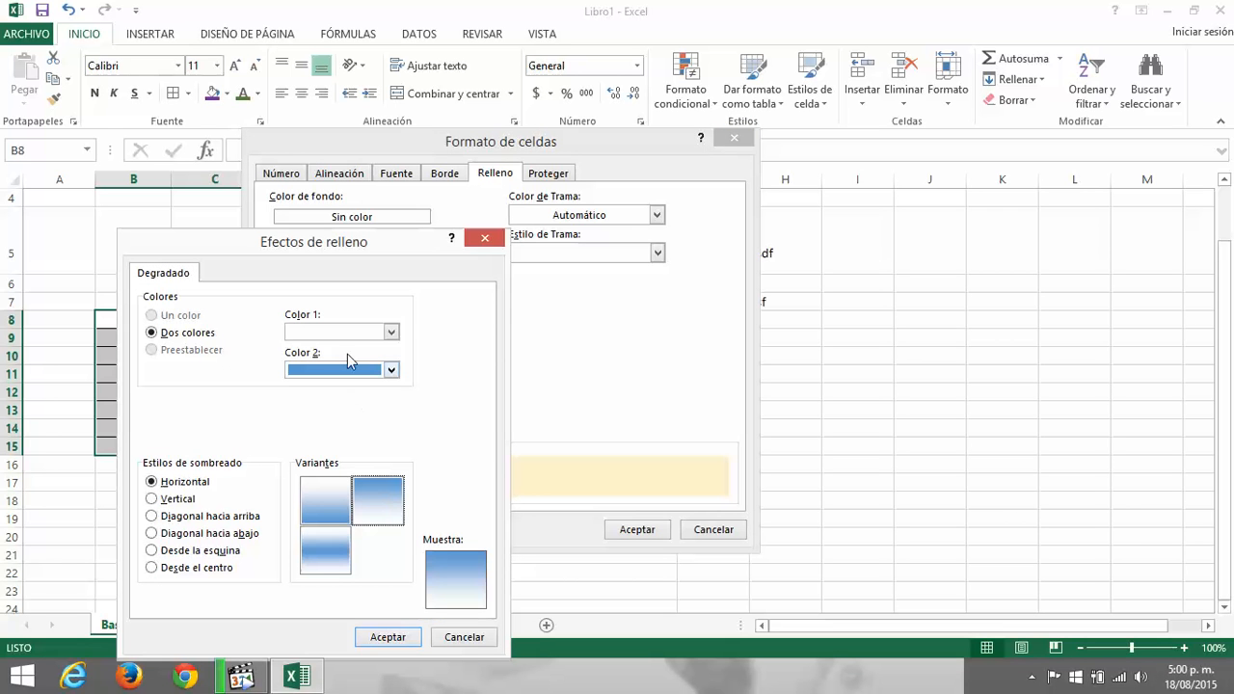
{"action": "left_click", "coordinate": [390, 332]}
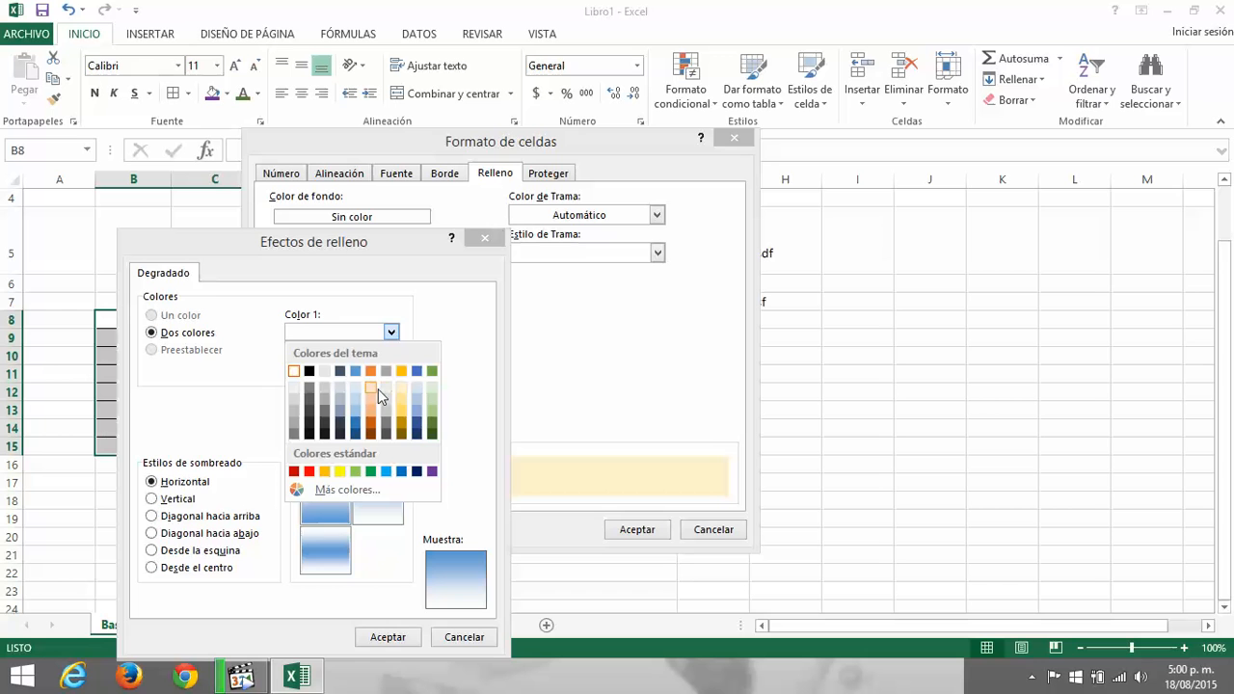
{"action": "left_click", "coordinate": [401, 371]}
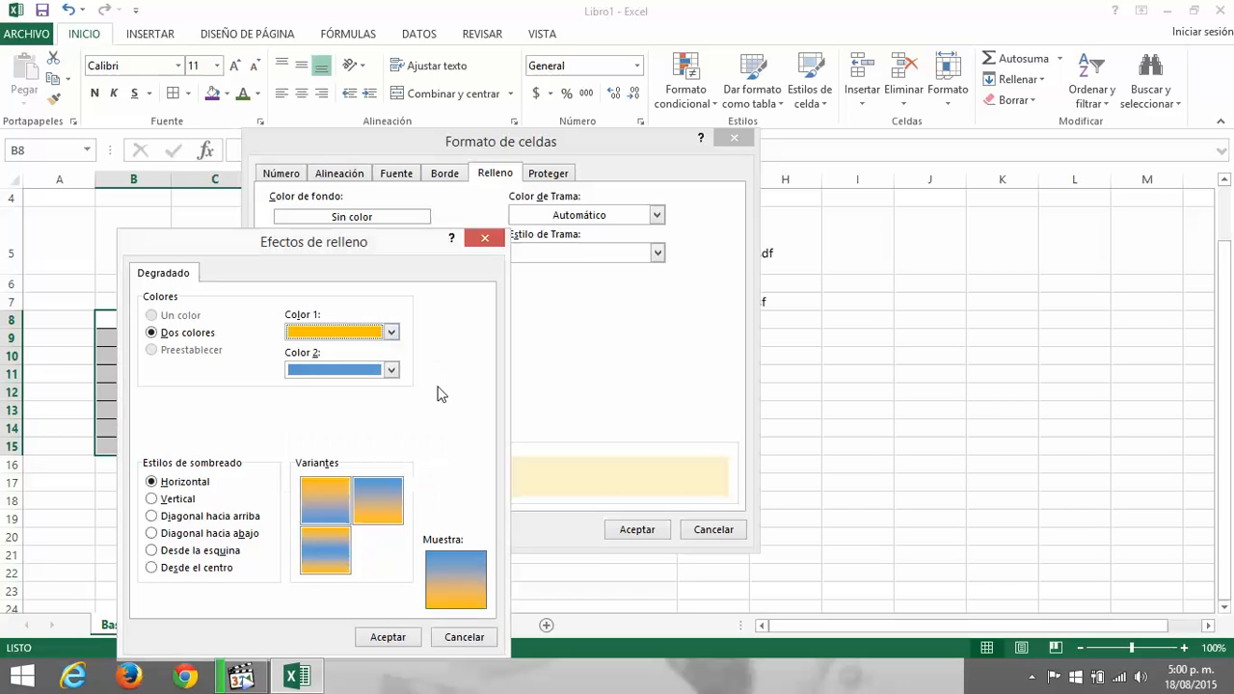
{"action": "left_click", "coordinate": [391, 333]}
{"action": "left_click", "coordinate": [356, 400]}
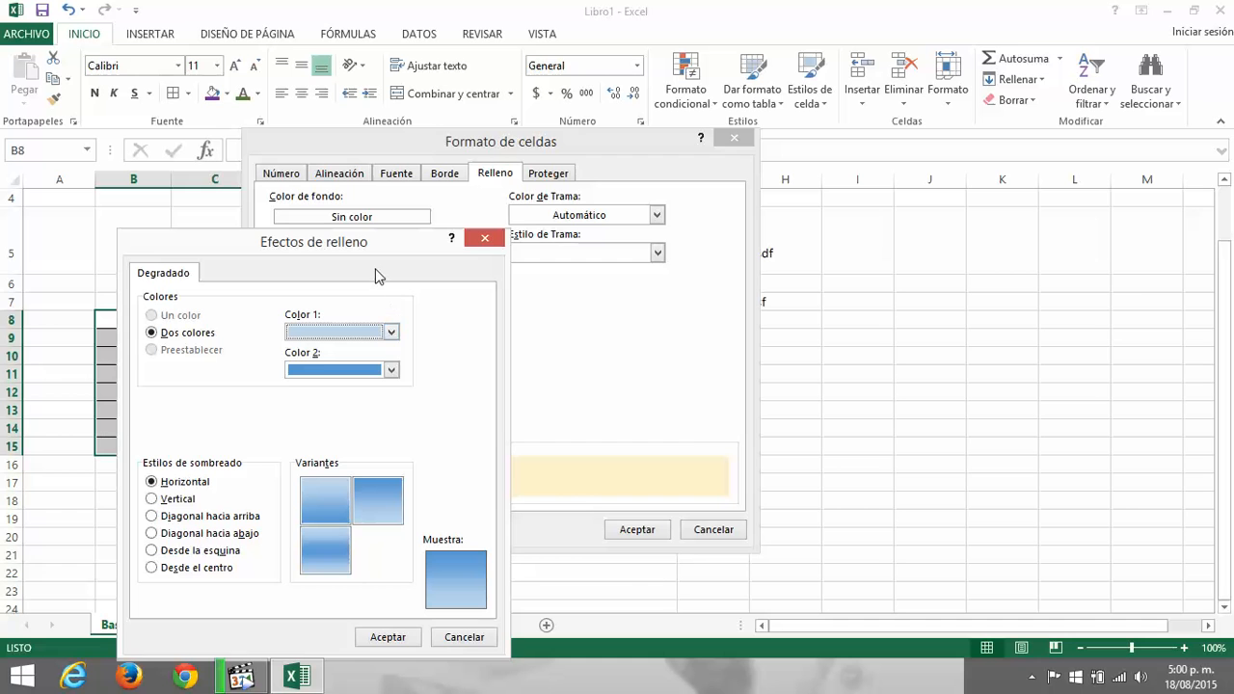
{"action": "left_click_drag", "start_coordinate": [366, 248], "coordinate": [420, 209]}
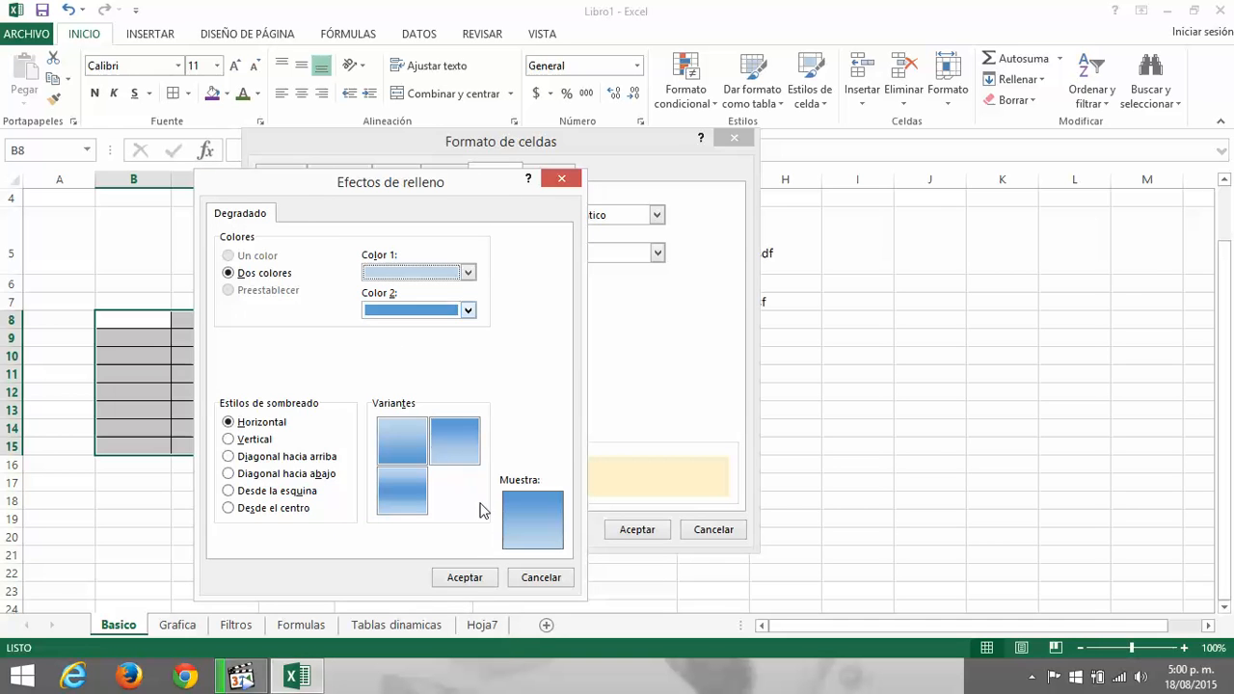
Step: Apply the gradient fill and red borders to B8:D15, then reselect the grid
{"action": "left_click", "coordinate": [470, 578]}
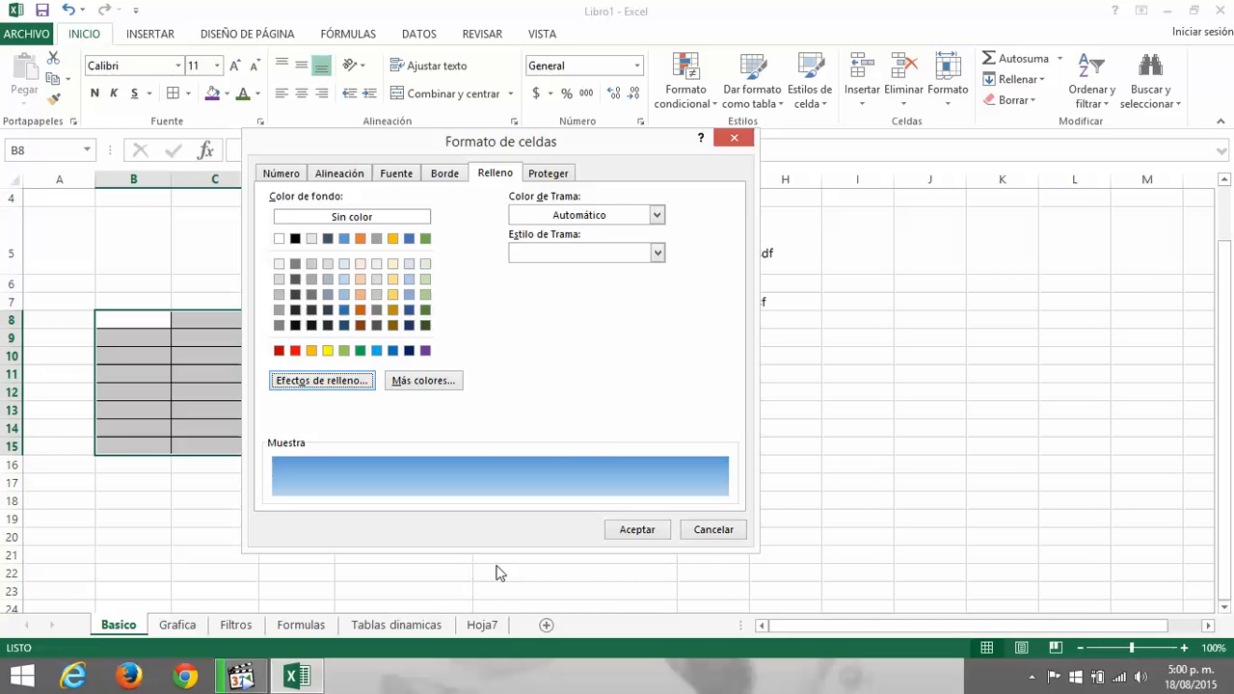
{"action": "left_click", "coordinate": [636, 531]}
{"action": "left_click", "coordinate": [413, 435]}
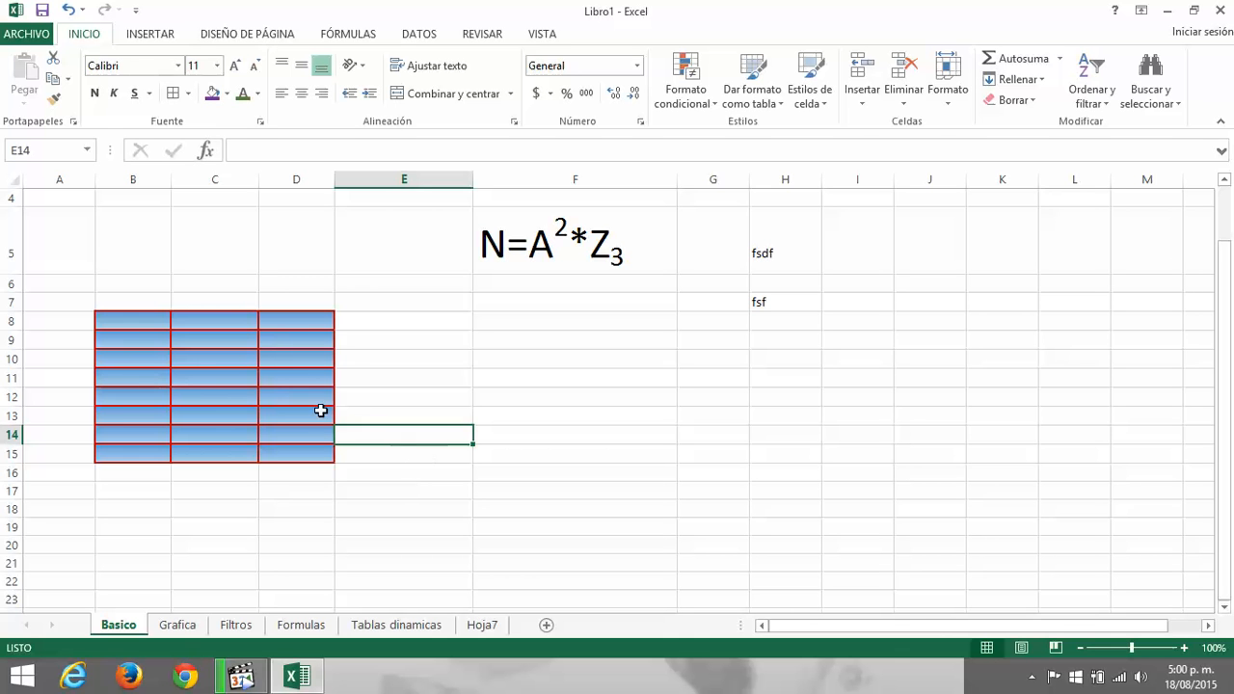
{"action": "left_click_drag", "start_coordinate": [126, 325], "coordinate": [279, 446]}
Step: Open Formato de celdas for B8:D15 on its Borde tab
{"action": "right_click", "coordinate": [226, 383]}
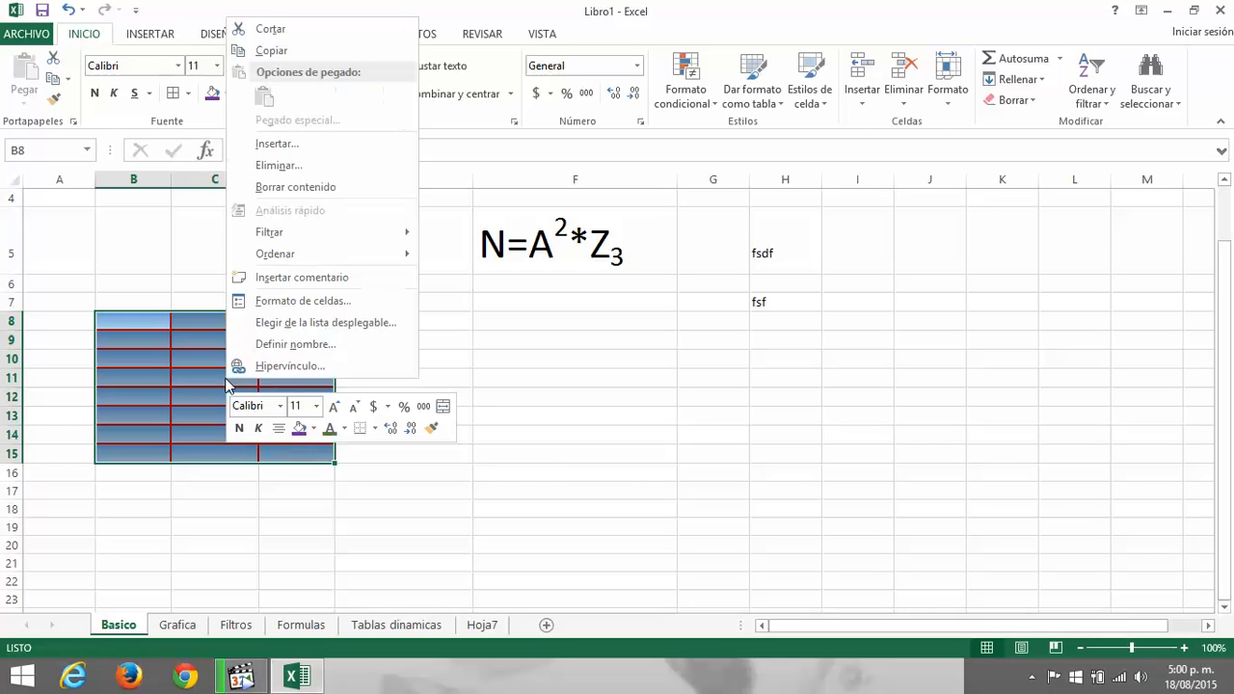
{"action": "left_click", "coordinate": [309, 300]}
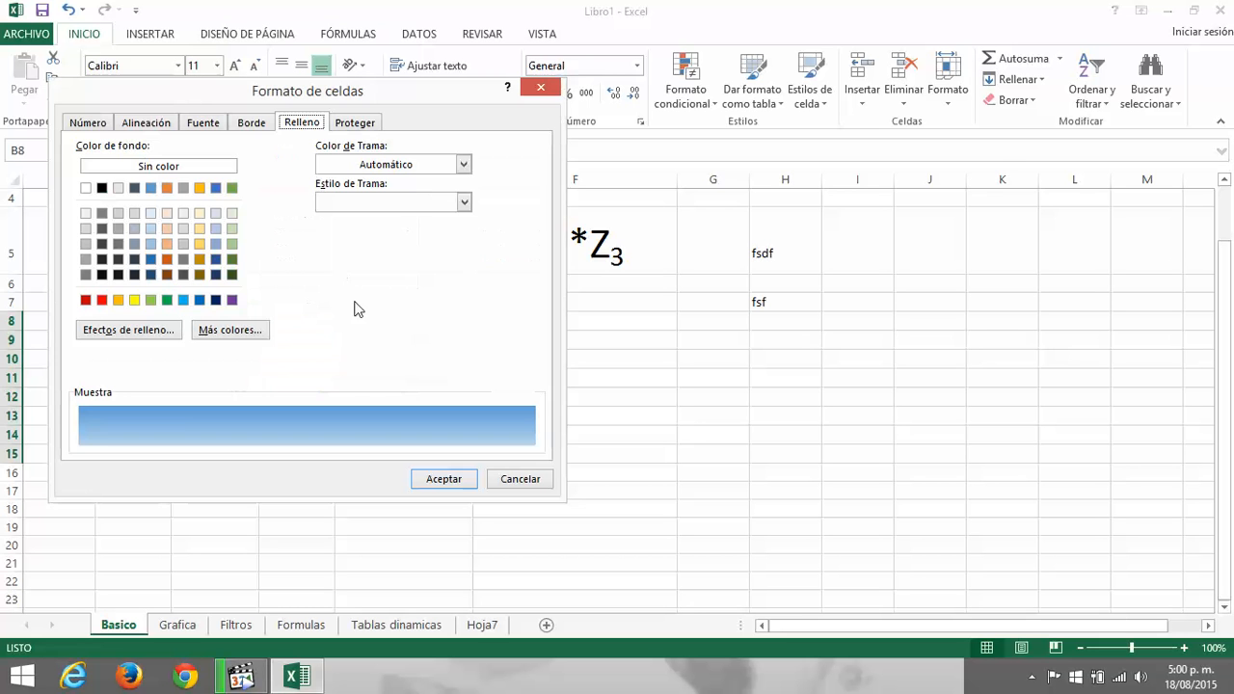
{"action": "left_click_drag", "start_coordinate": [356, 93], "coordinate": [542, 94]}
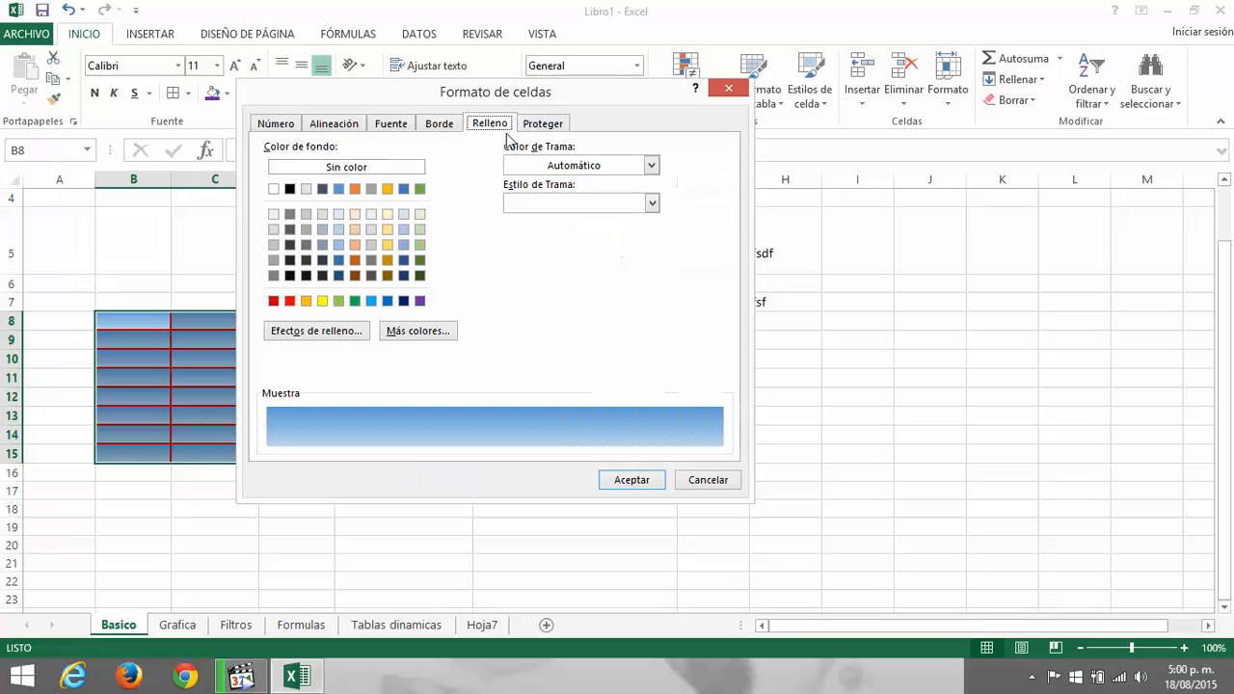
{"action": "left_click", "coordinate": [399, 125]}
{"action": "left_click", "coordinate": [333, 124]}
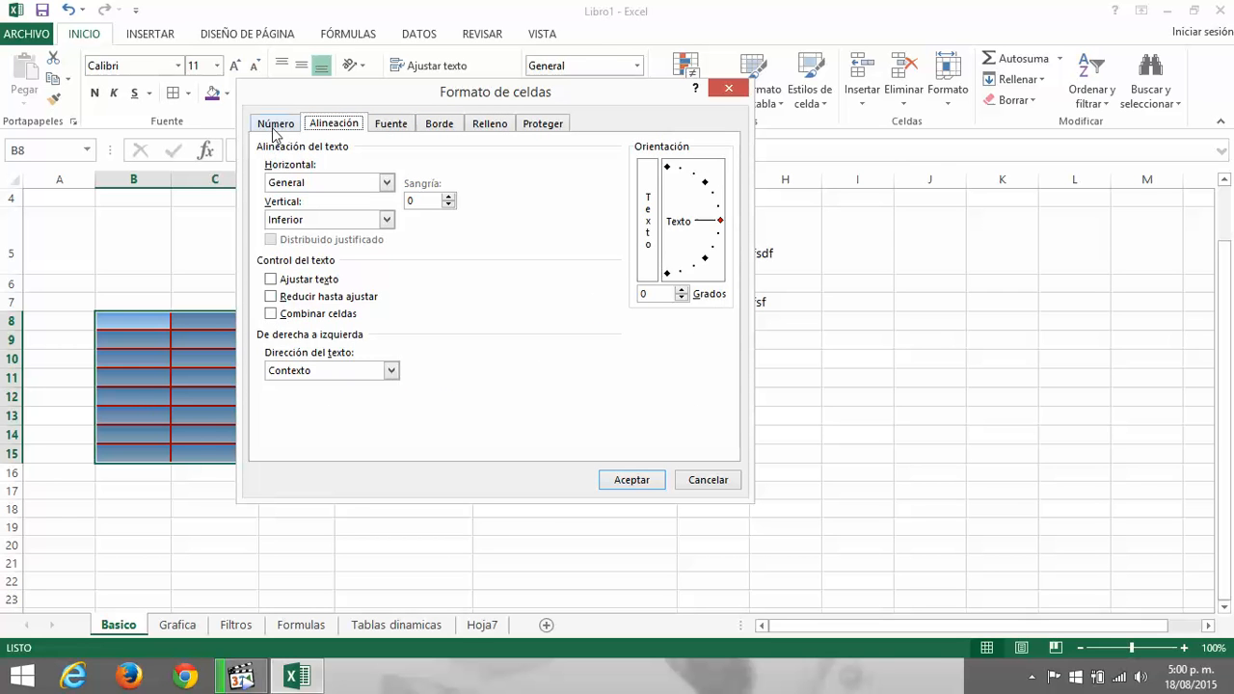
{"action": "left_click", "coordinate": [274, 125]}
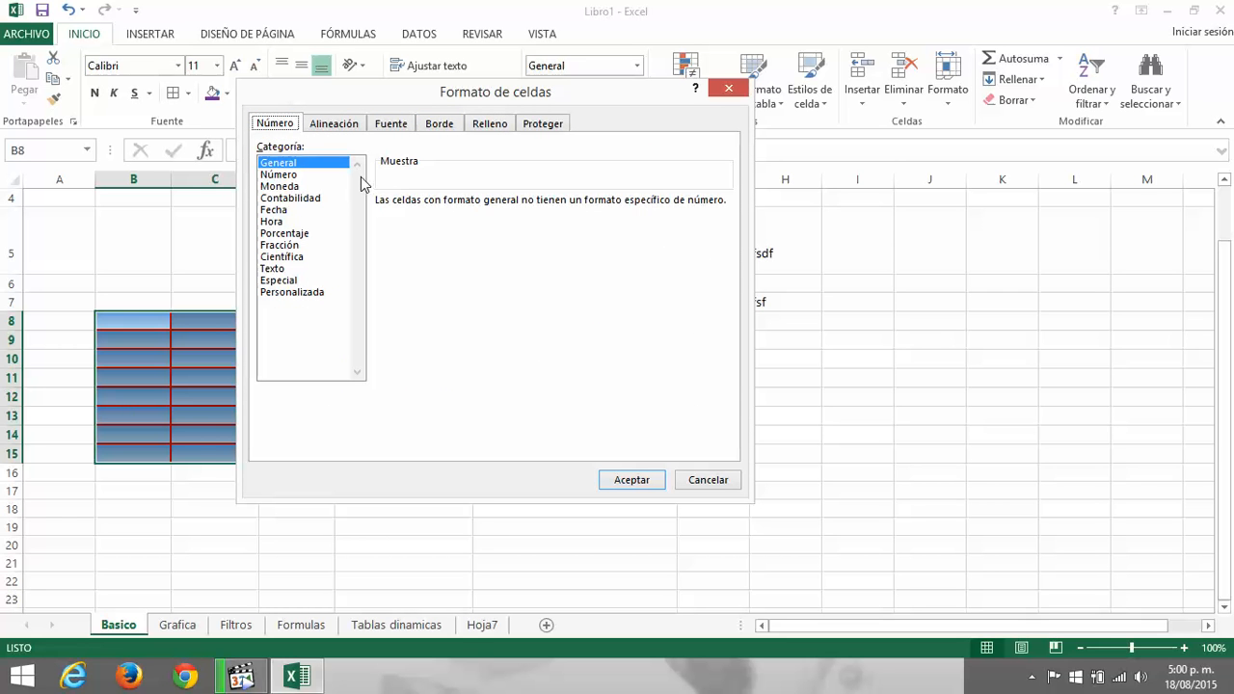
{"action": "left_click", "coordinate": [438, 124]}
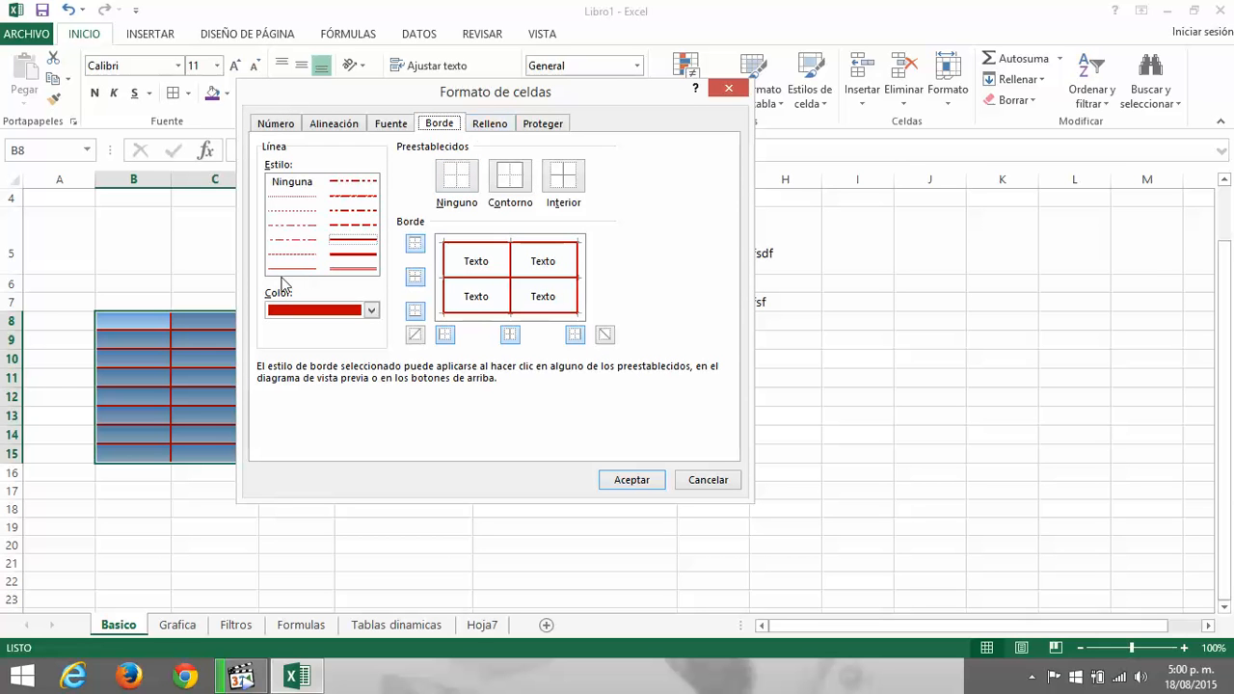
Step: Set the border colour to Automático and reapply it to every grid line
{"action": "left_click", "coordinate": [370, 309]}
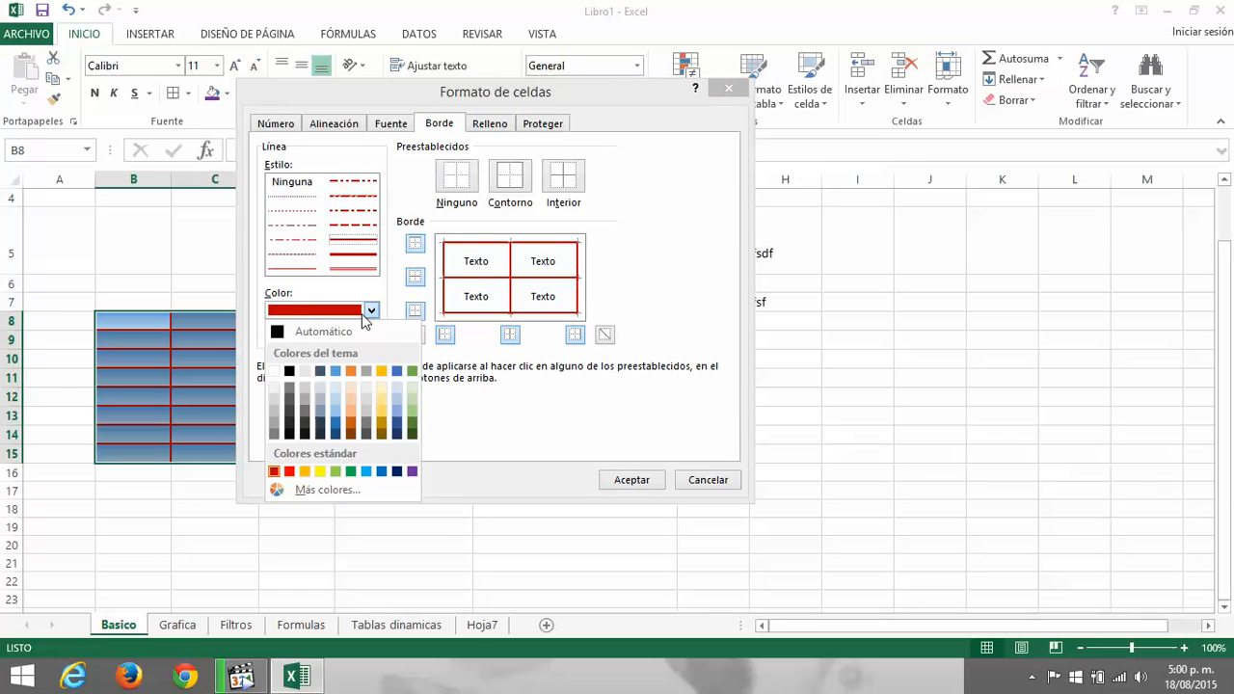
{"action": "left_click", "coordinate": [294, 332]}
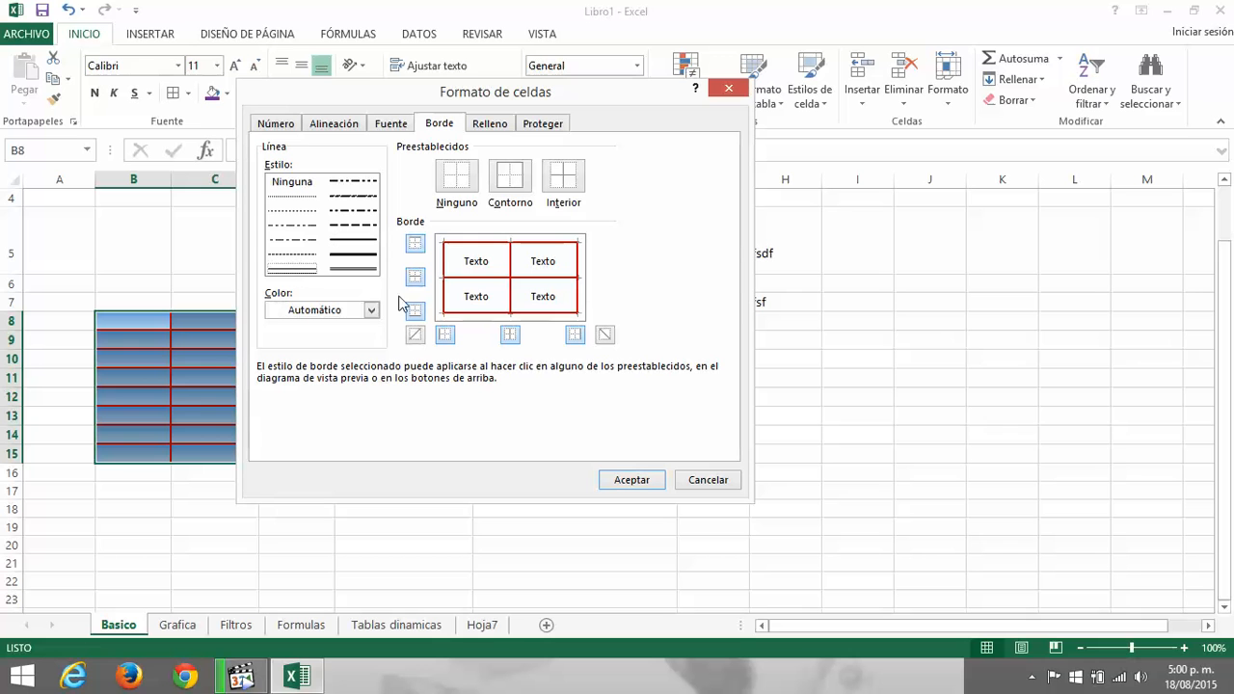
{"action": "left_click", "coordinate": [462, 279]}
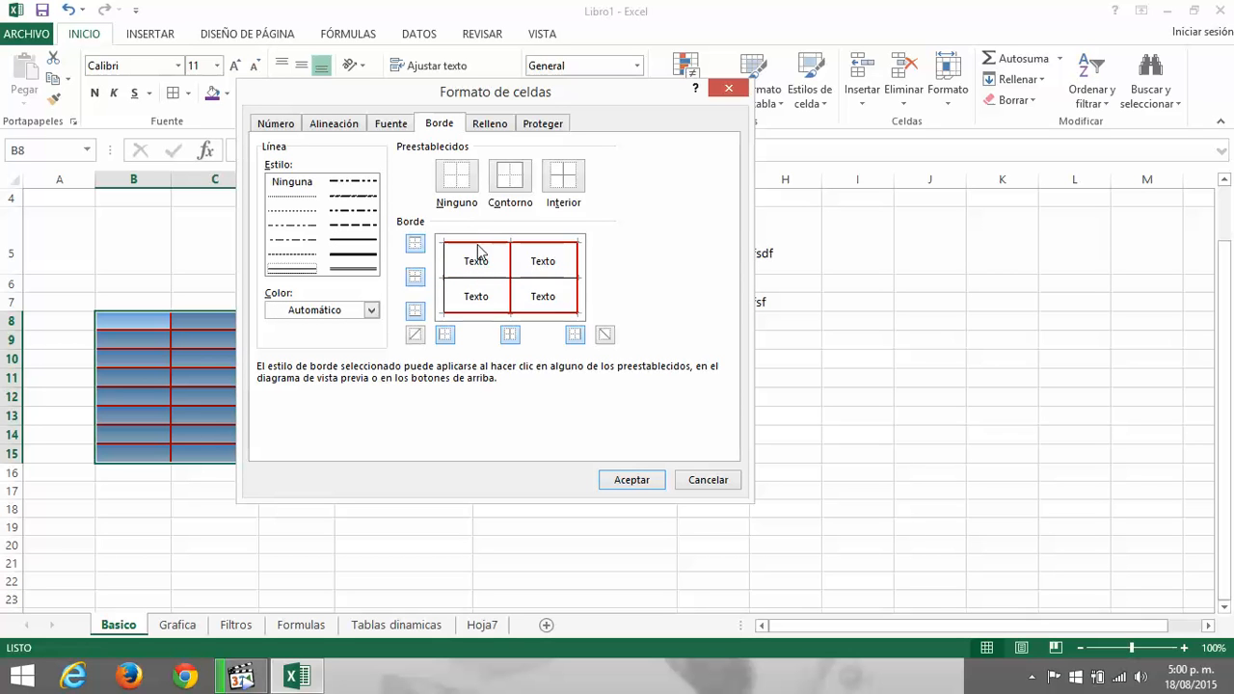
{"action": "left_click", "coordinate": [478, 245]}
{"action": "left_click", "coordinate": [512, 263]}
{"action": "left_click", "coordinate": [524, 313]}
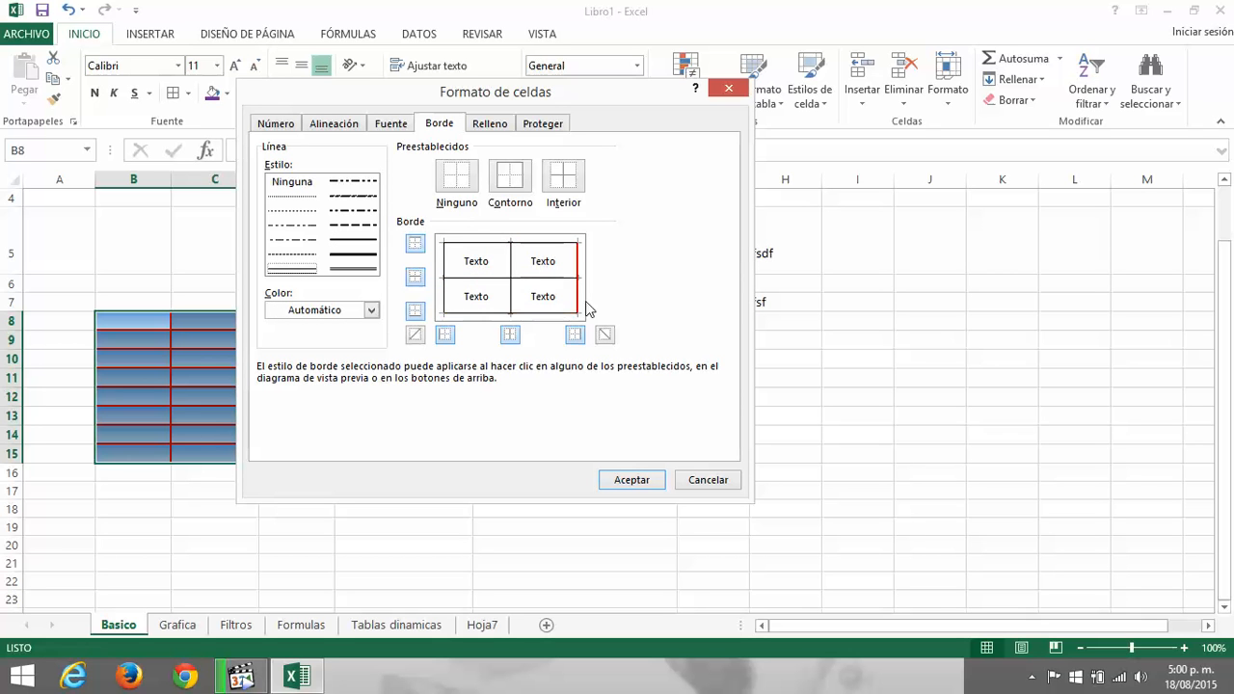
{"action": "left_click", "coordinate": [580, 300]}
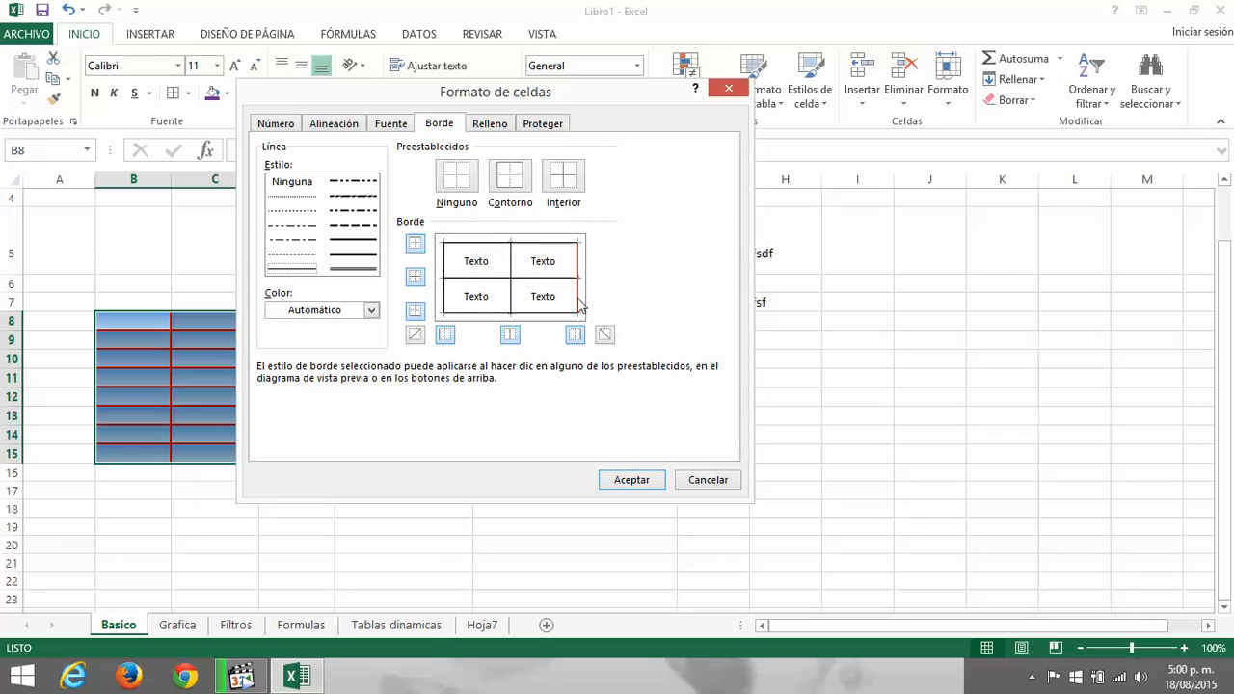
Step: Set the fill to Sin color and confirm the changes
{"action": "left_click", "coordinate": [489, 125]}
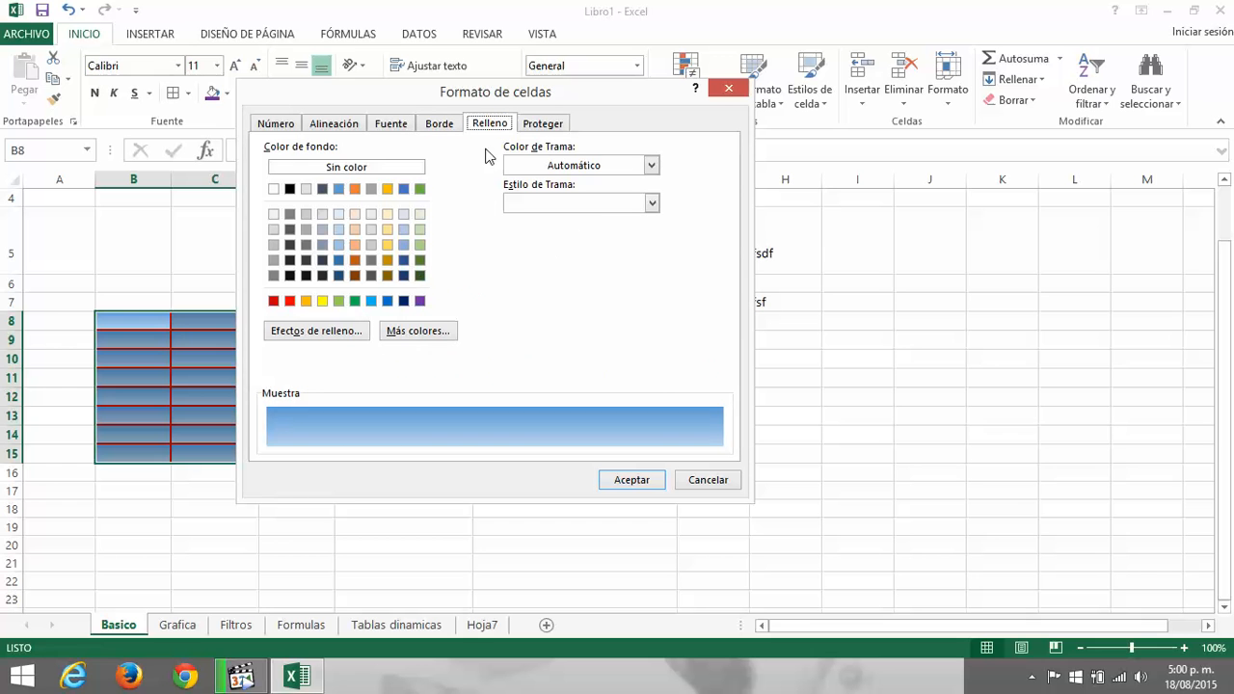
{"action": "left_click", "coordinate": [378, 172]}
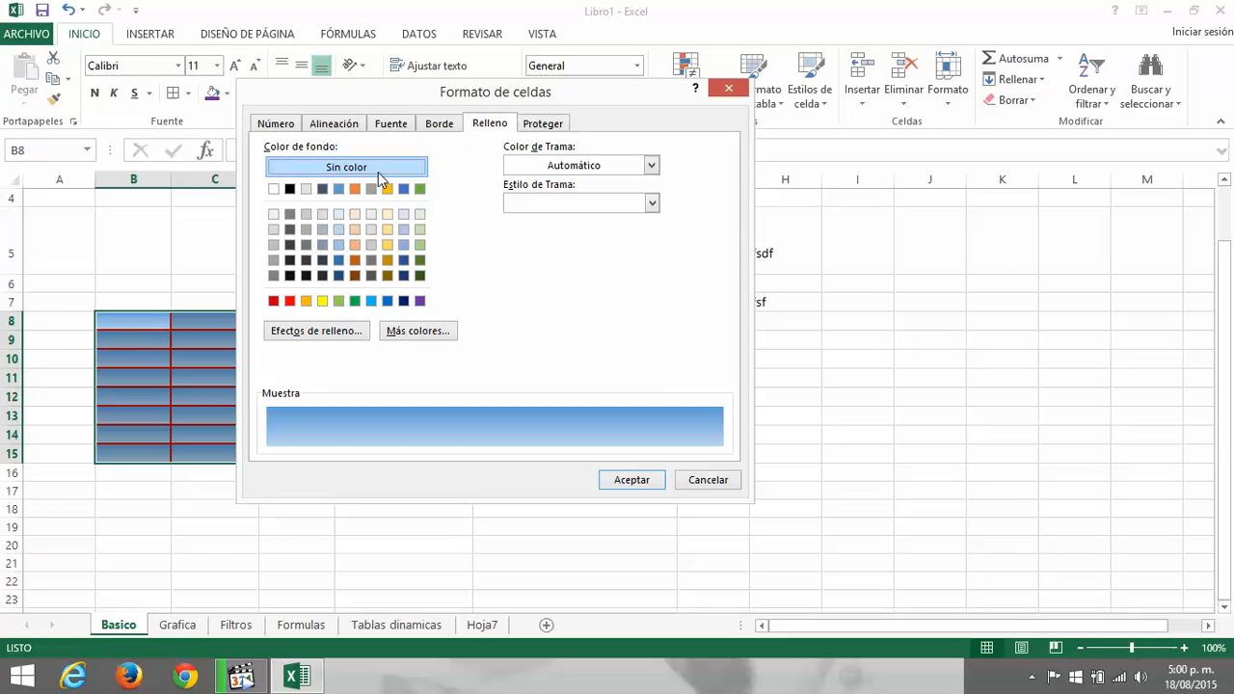
{"action": "left_click", "coordinate": [613, 482]}
{"action": "left_click", "coordinate": [412, 394]}
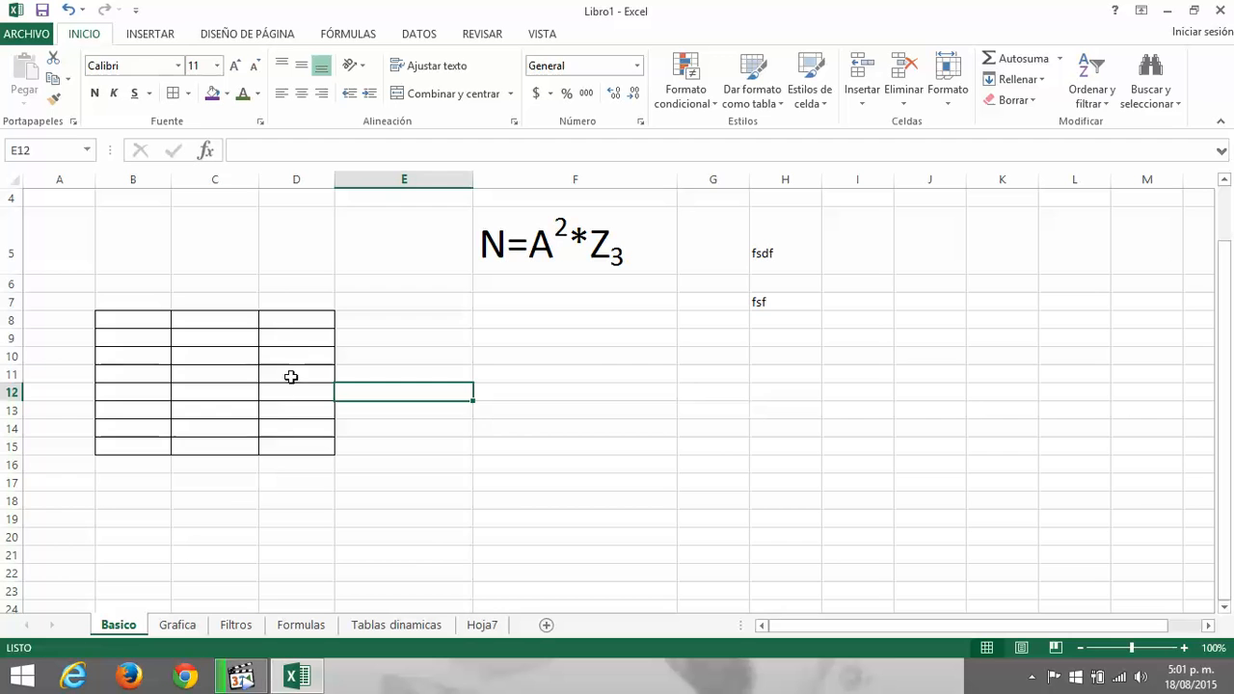
Step: Remove the top, right and inside horizontal borders from cells D8:D9 via Formato de celdas
{"action": "left_click_drag", "start_coordinate": [286, 320], "coordinate": [325, 345]}
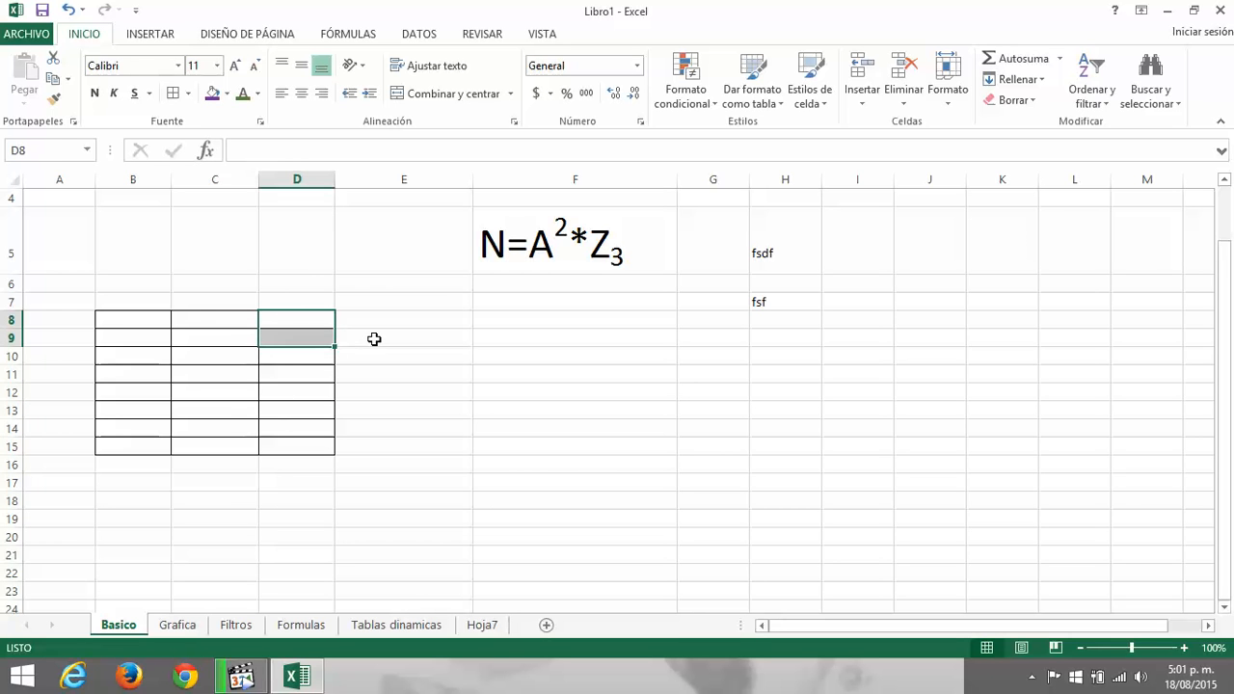
{"action": "left_click", "coordinate": [374, 339]}
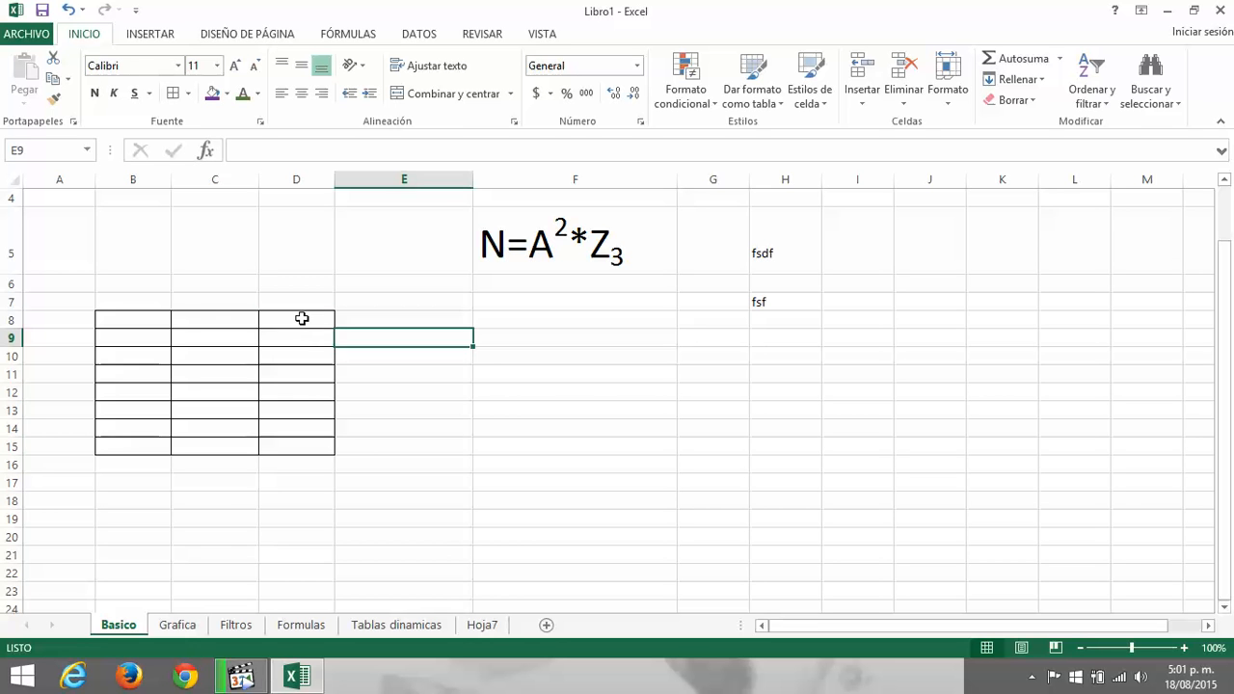
{"action": "left_click_drag", "start_coordinate": [302, 319], "coordinate": [301, 334]}
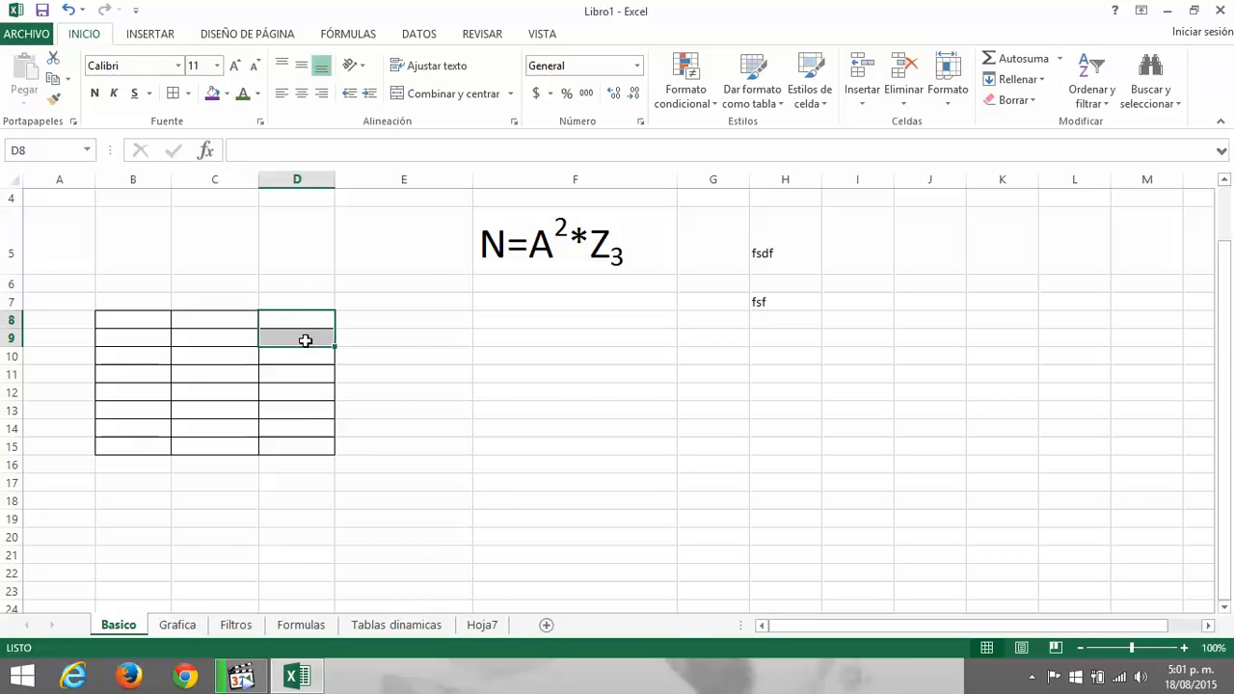
{"action": "right_click", "coordinate": [308, 344]}
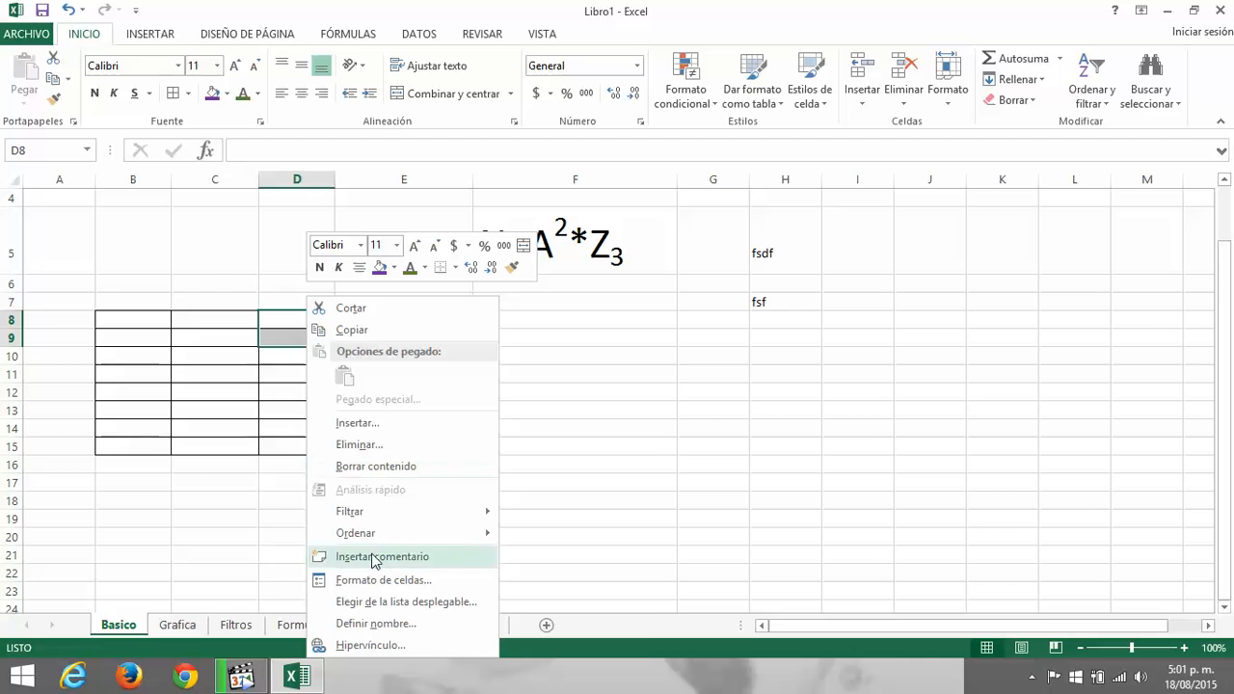
{"action": "left_click", "coordinate": [388, 579]}
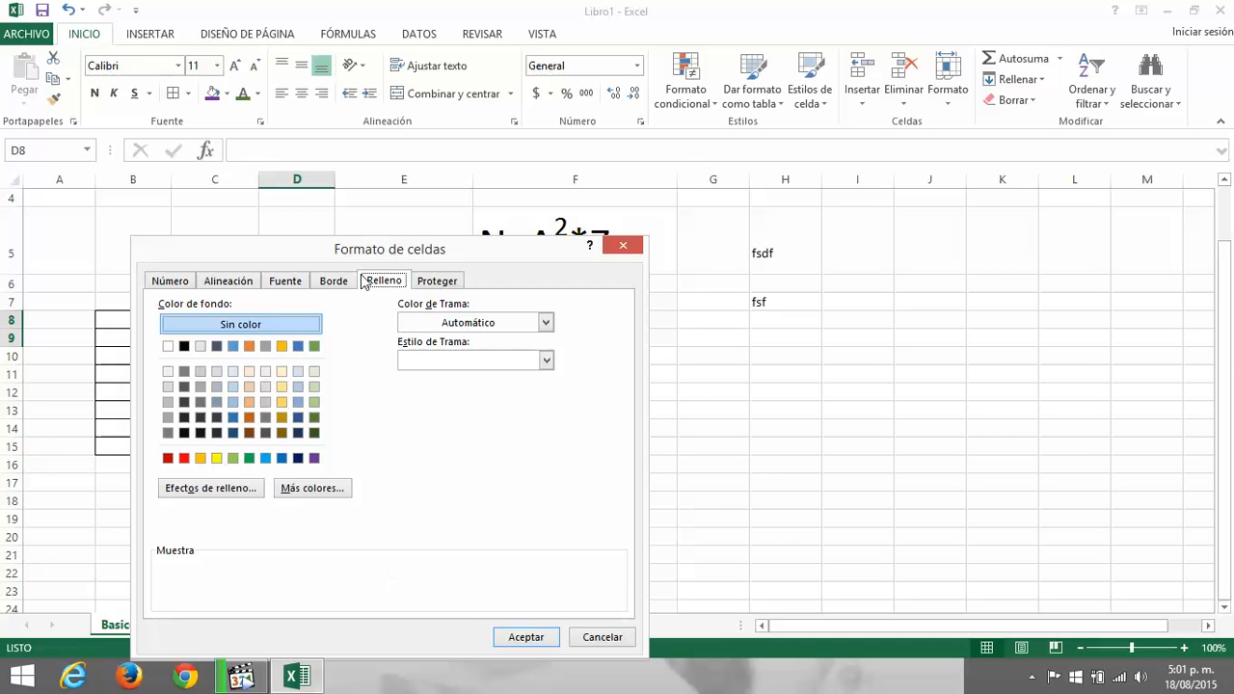
{"action": "left_click_drag", "start_coordinate": [363, 255], "coordinate": [406, 135]}
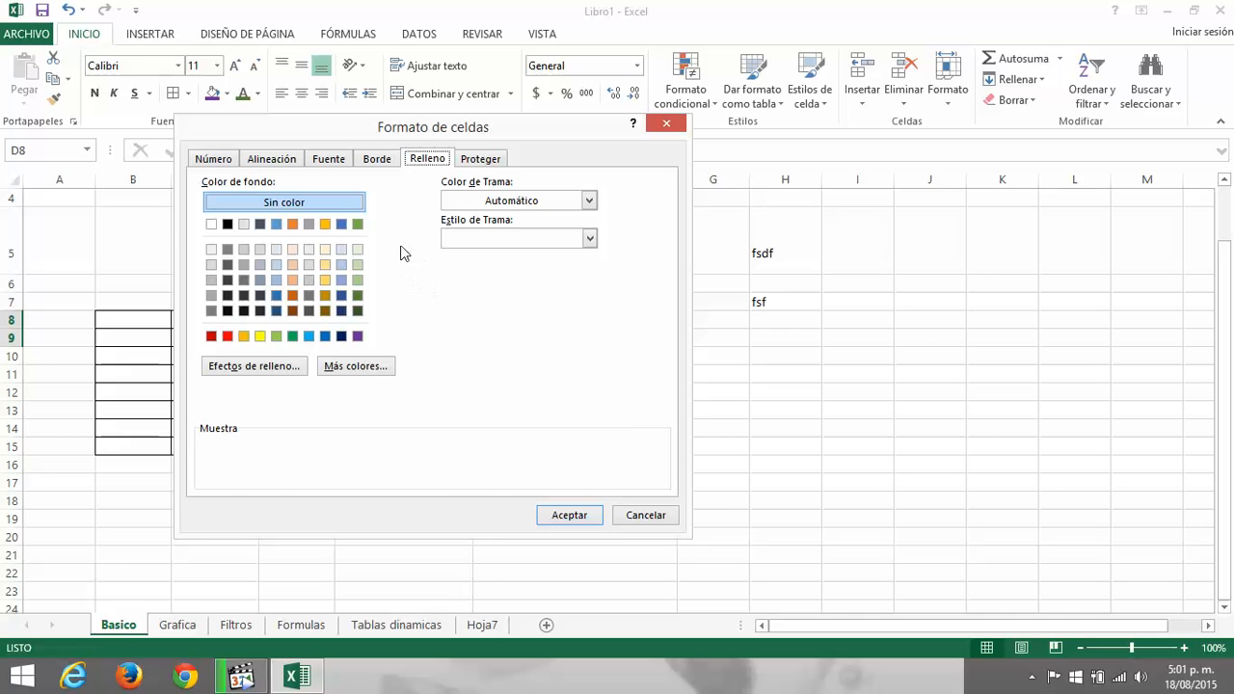
{"action": "left_click", "coordinate": [382, 160]}
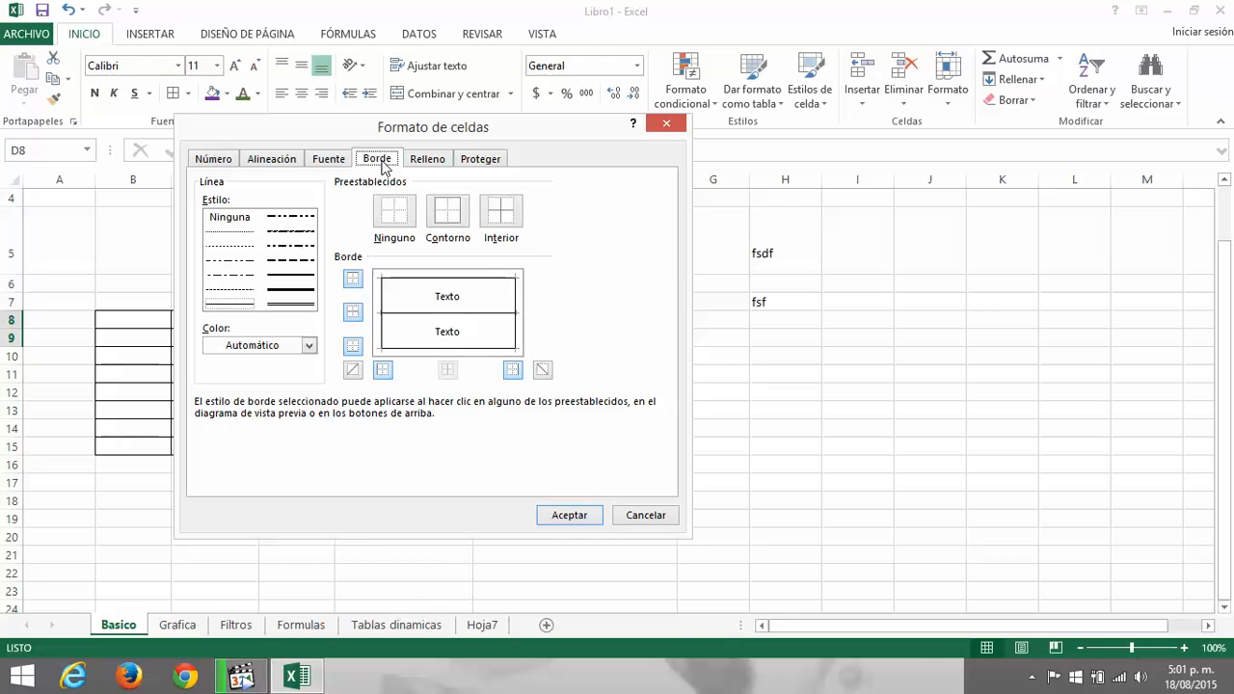
{"action": "left_click", "coordinate": [470, 290]}
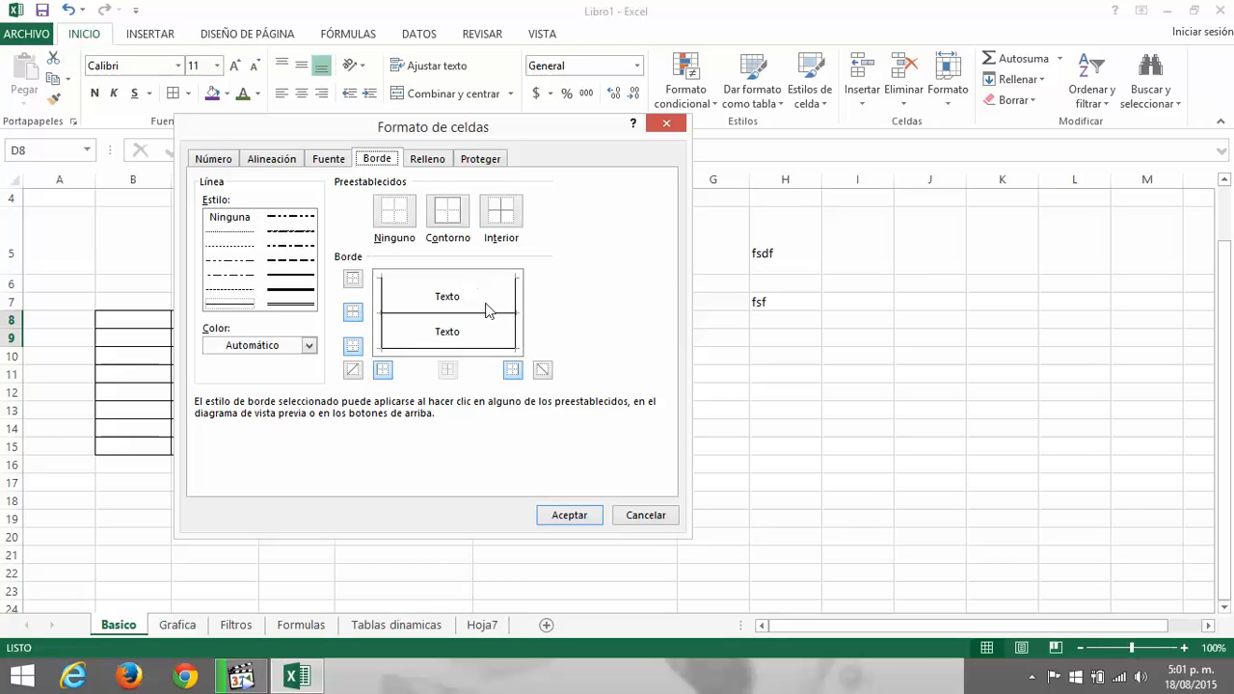
{"action": "left_click", "coordinate": [518, 305]}
{"action": "left_click", "coordinate": [487, 314]}
{"action": "left_click", "coordinate": [567, 515]}
{"action": "left_click", "coordinate": [407, 431]}
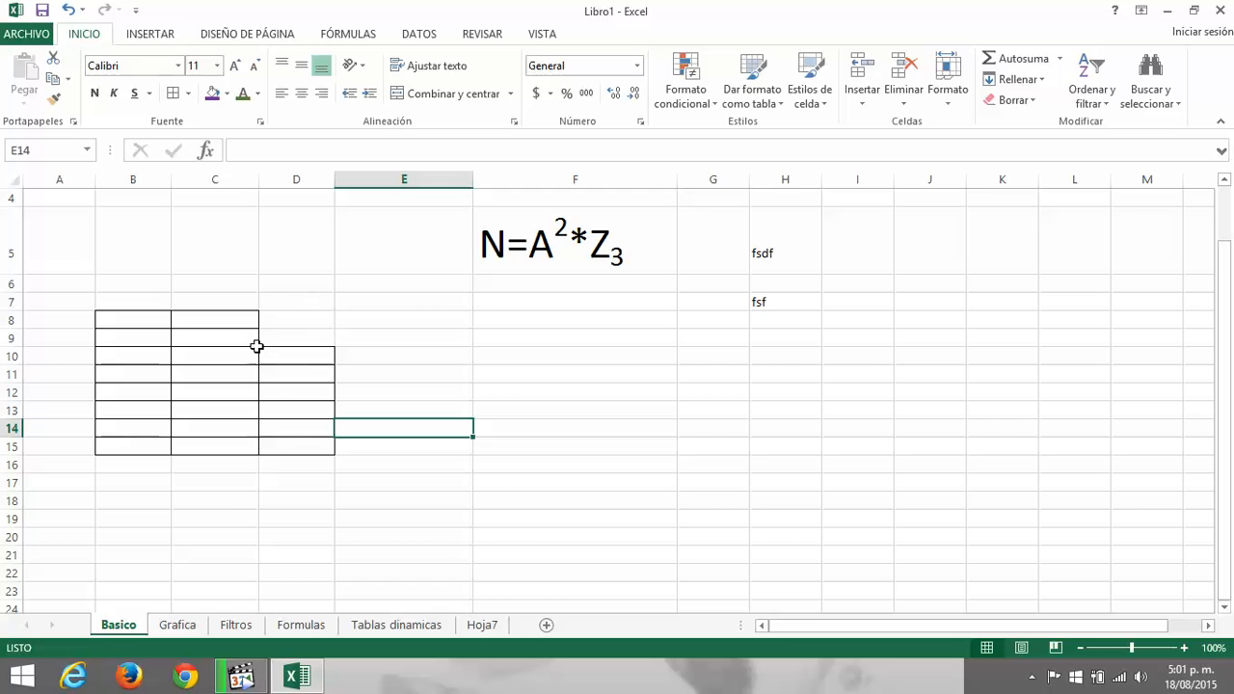
Step: Erase the inner horizontal border lines within cells C11:C13
{"action": "left_click", "coordinate": [192, 378]}
{"action": "left_click_drag", "start_coordinate": [192, 384], "coordinate": [196, 414]}
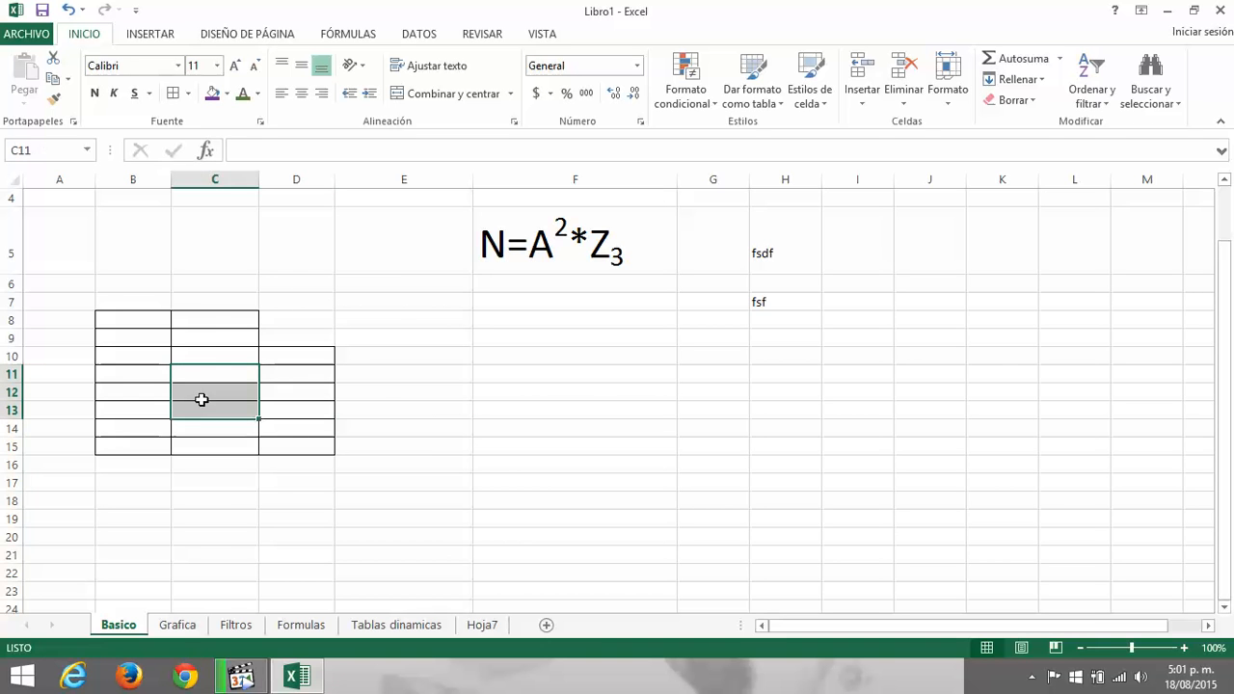
{"action": "right_click", "coordinate": [199, 398]}
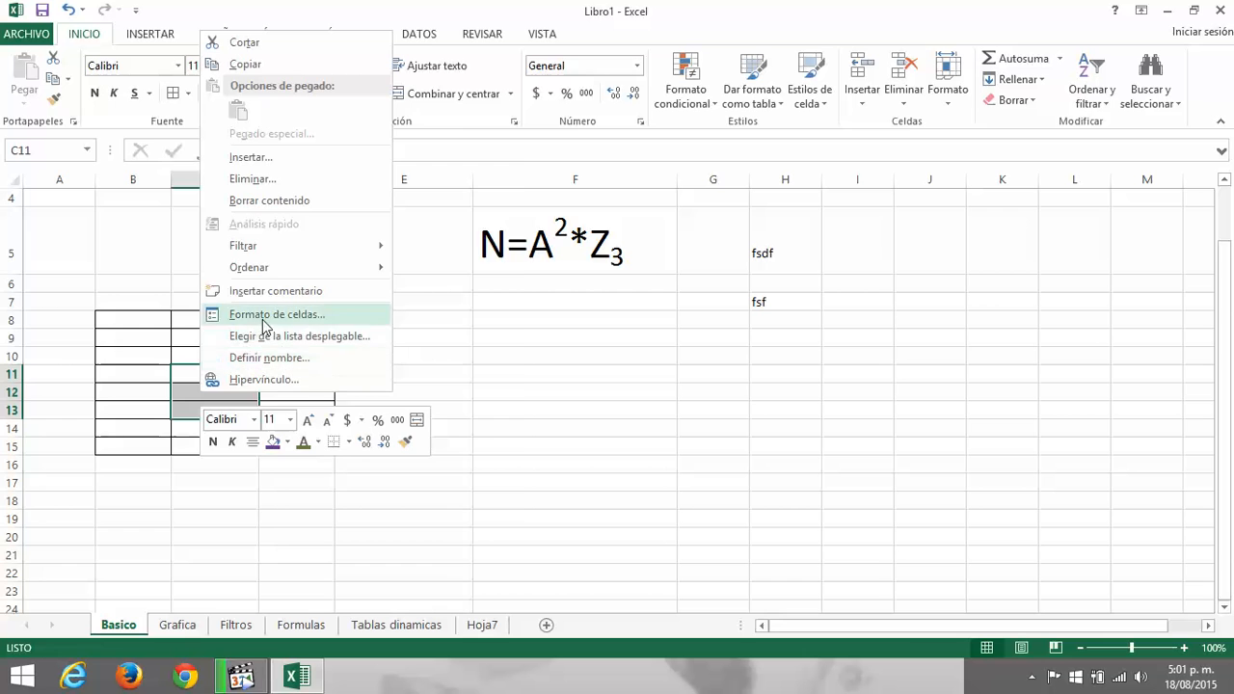
{"action": "left_click", "coordinate": [272, 316]}
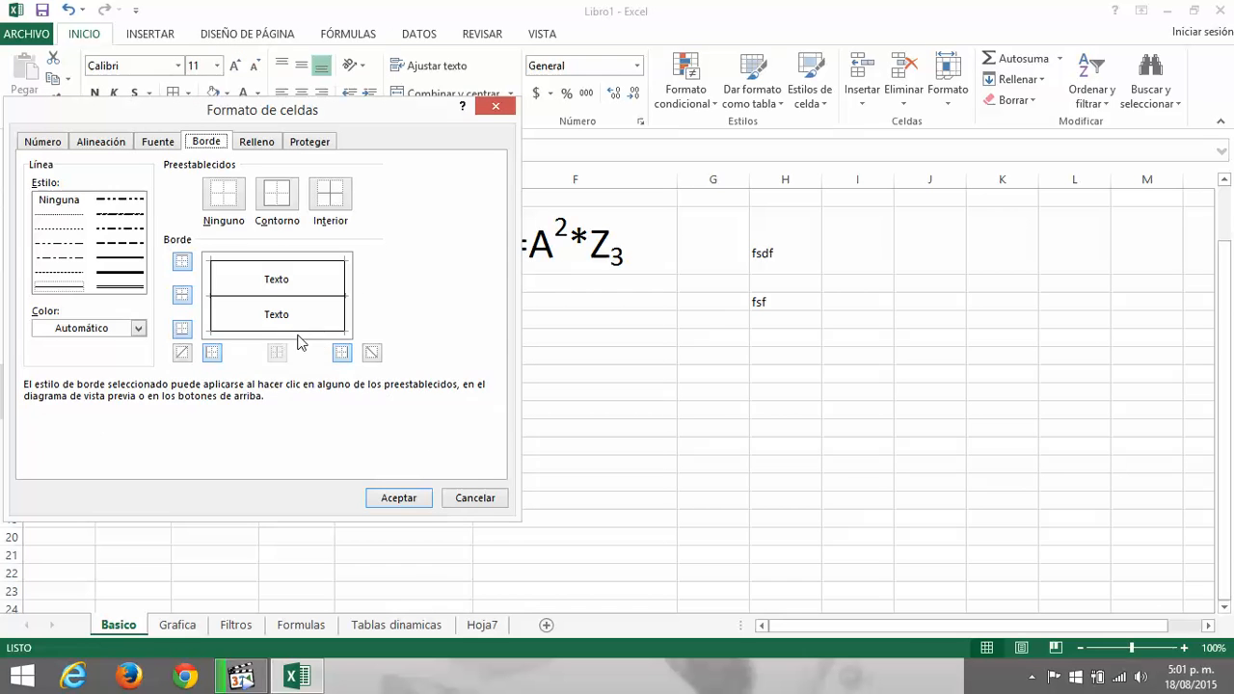
{"action": "left_click", "coordinate": [277, 296]}
{"action": "left_click", "coordinate": [398, 498]}
{"action": "left_click", "coordinate": [434, 469]}
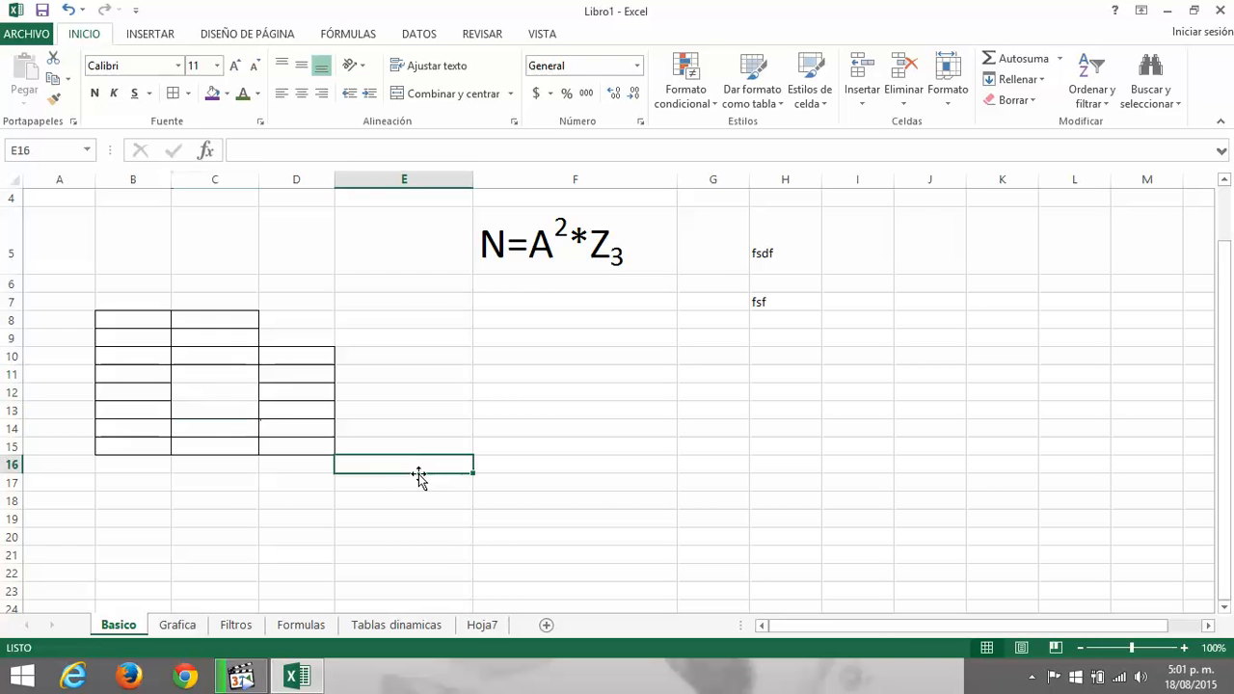
{"action": "left_click_drag", "start_coordinate": [200, 377], "coordinate": [199, 406]}
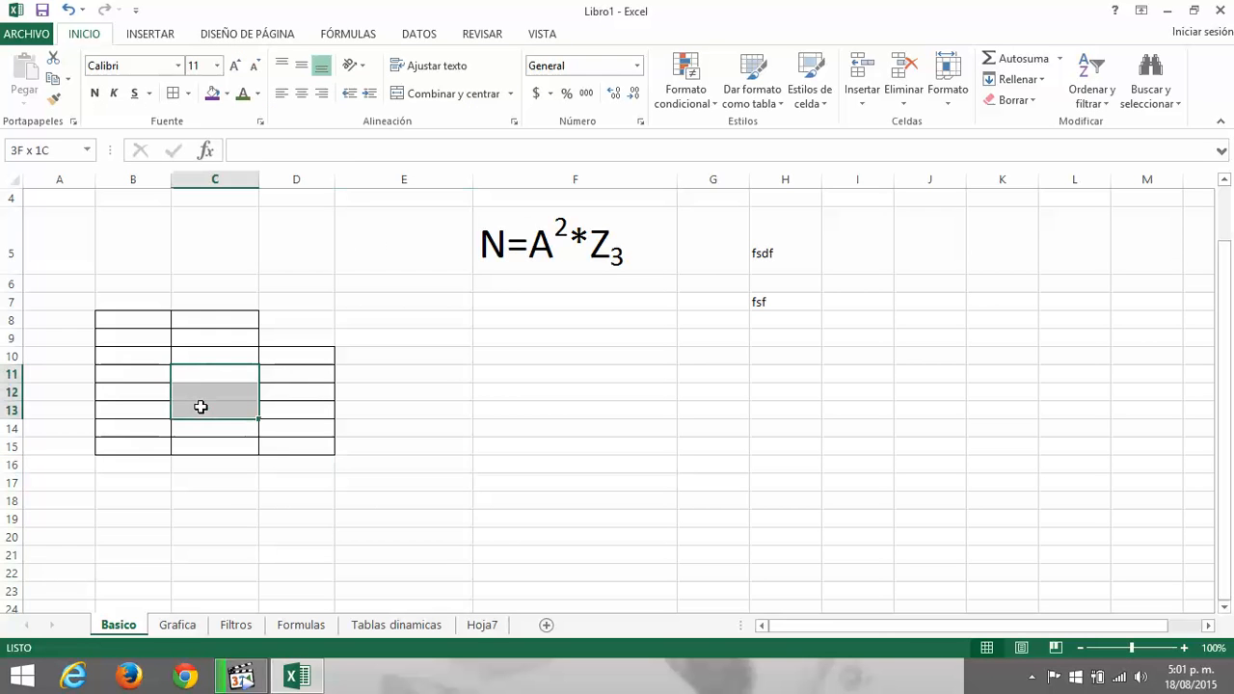
{"action": "left_click", "coordinate": [408, 381]}
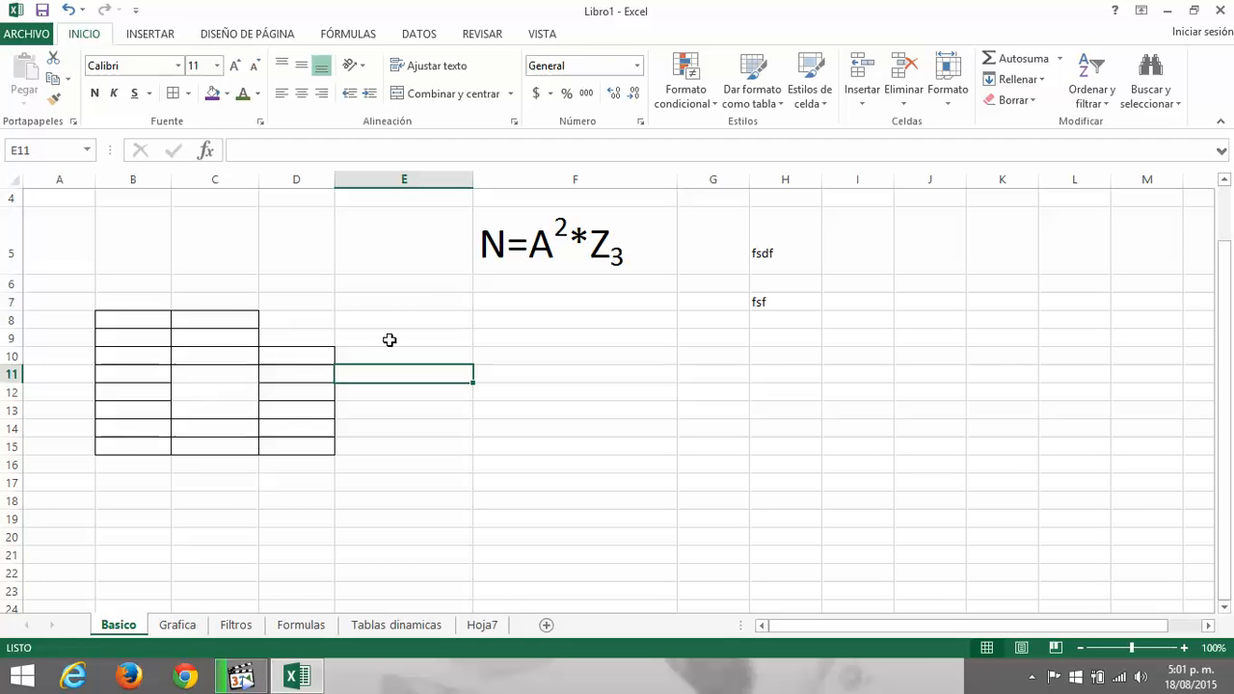
Step: Scroll the sheet and bring up the INSERTAR ribbon commands
{"action": "left_click_drag", "start_coordinate": [1222, 376], "coordinate": [1222, 355]}
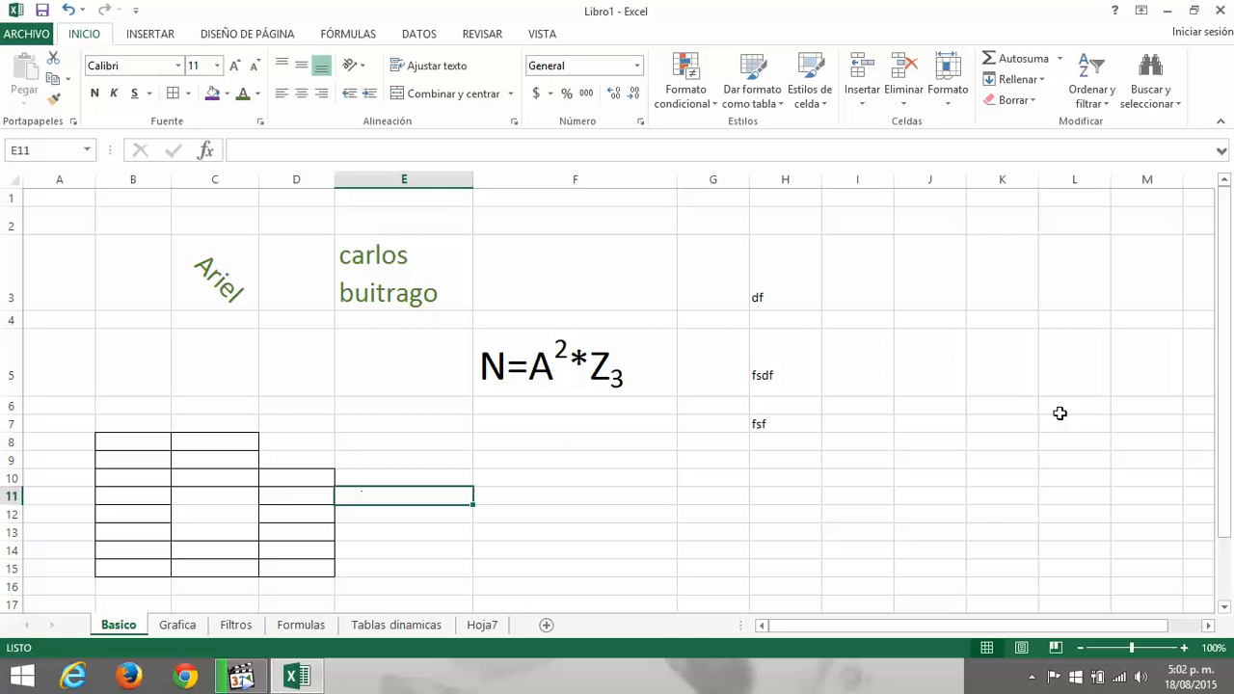
{"action": "left_click_drag", "start_coordinate": [1227, 325], "coordinate": [1227, 384]}
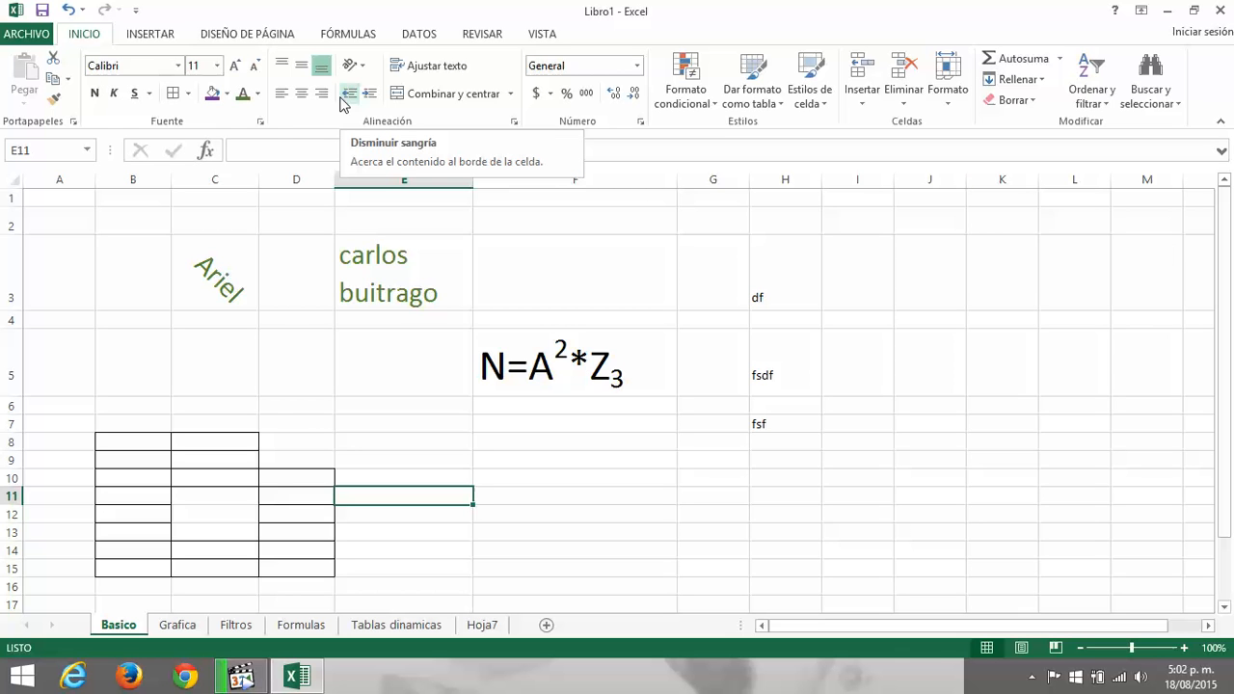
{"action": "left_click", "coordinate": [150, 34]}
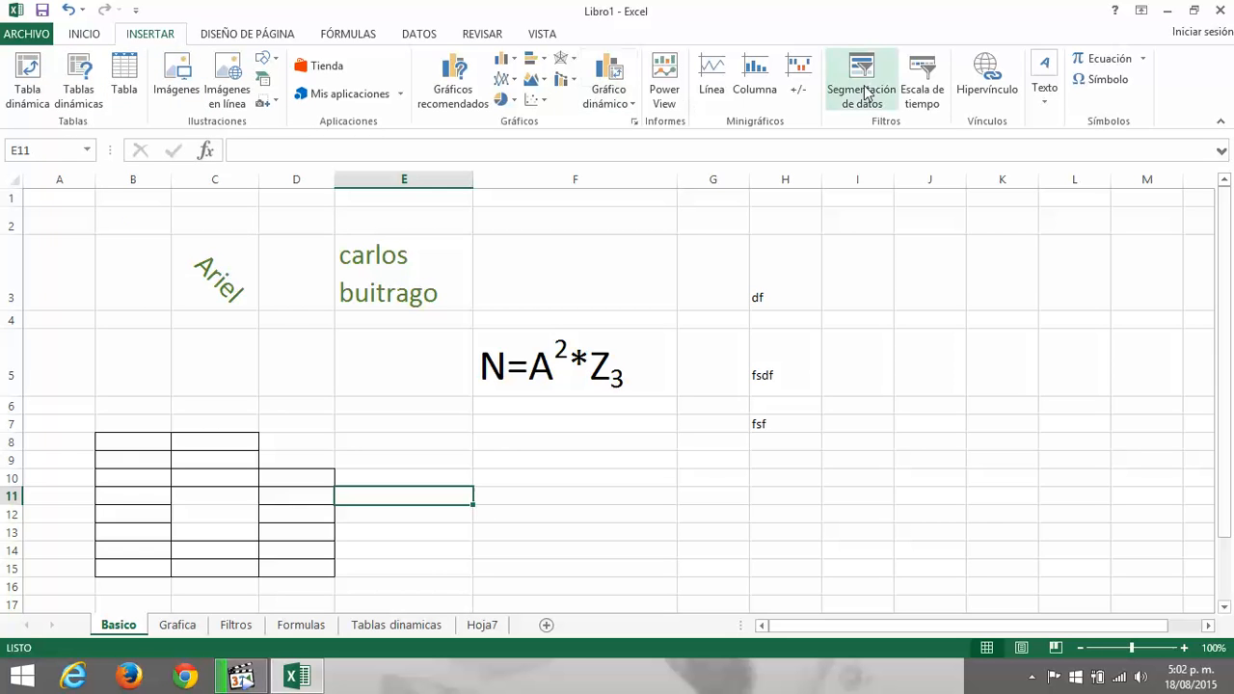
Step: Review the Márgenes presets unchanged and keep the page orientation Vertical
{"action": "left_click", "coordinate": [244, 39]}
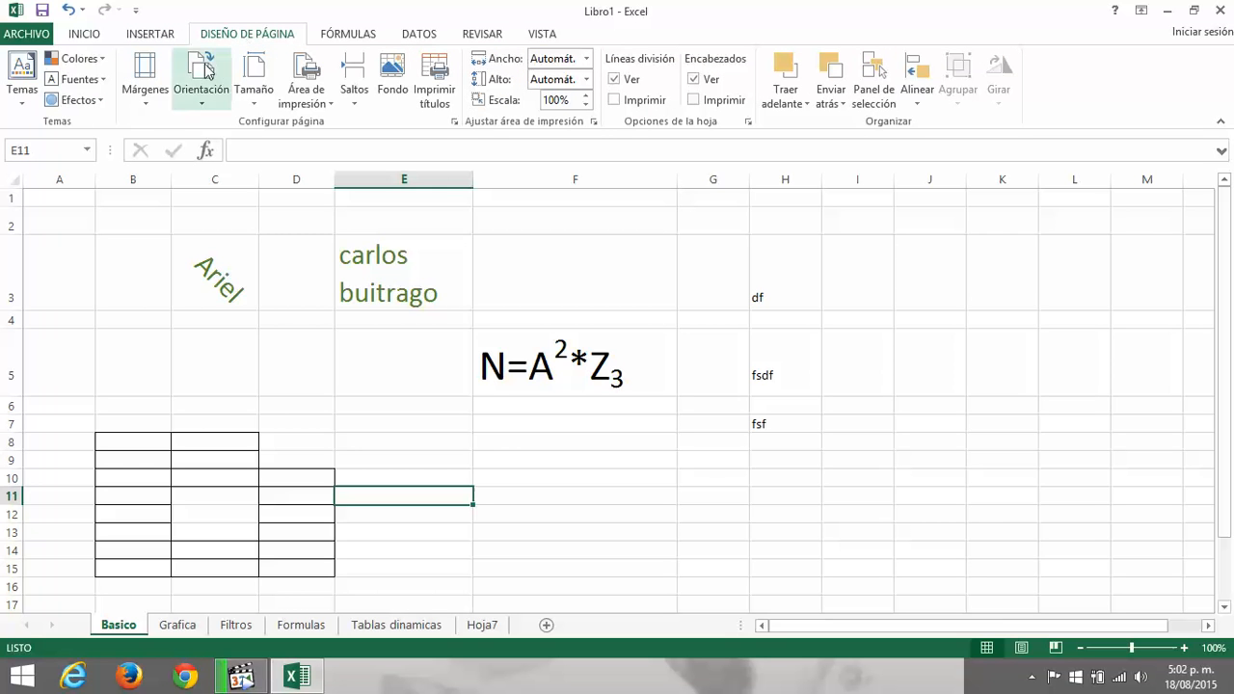
{"action": "left_click", "coordinate": [144, 101]}
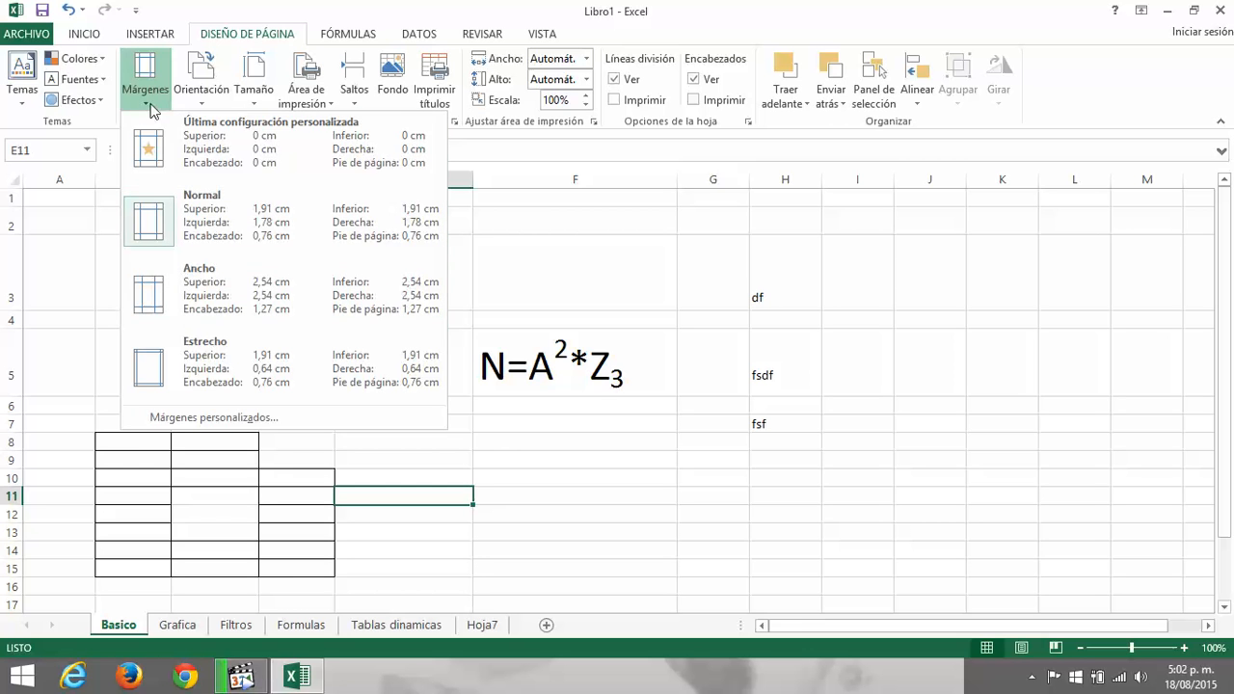
{"action": "left_click", "coordinate": [151, 106]}
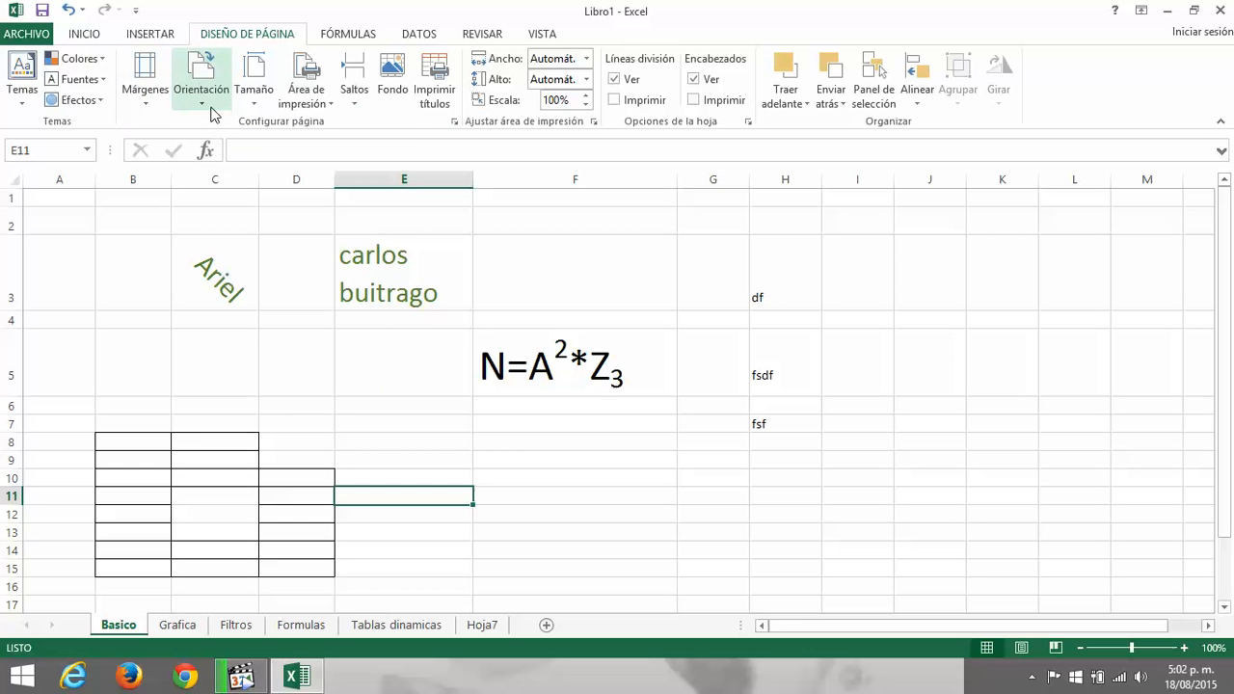
{"action": "left_click", "coordinate": [206, 110]}
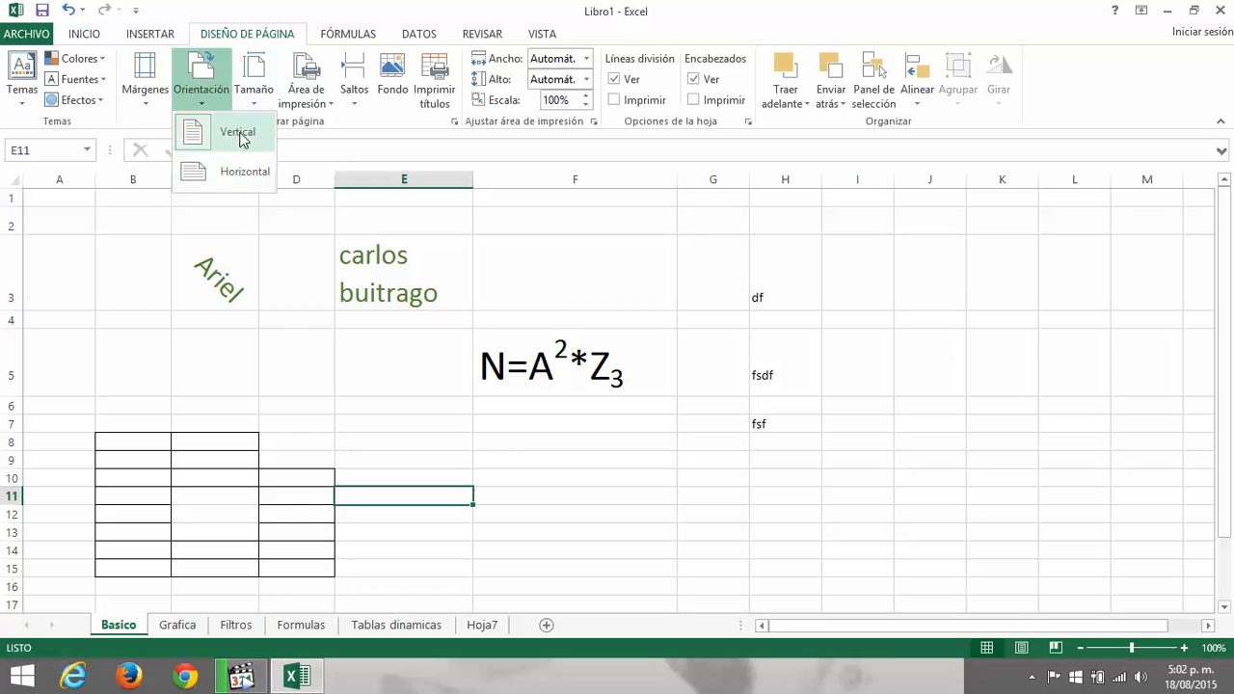
{"action": "left_click", "coordinate": [656, 287]}
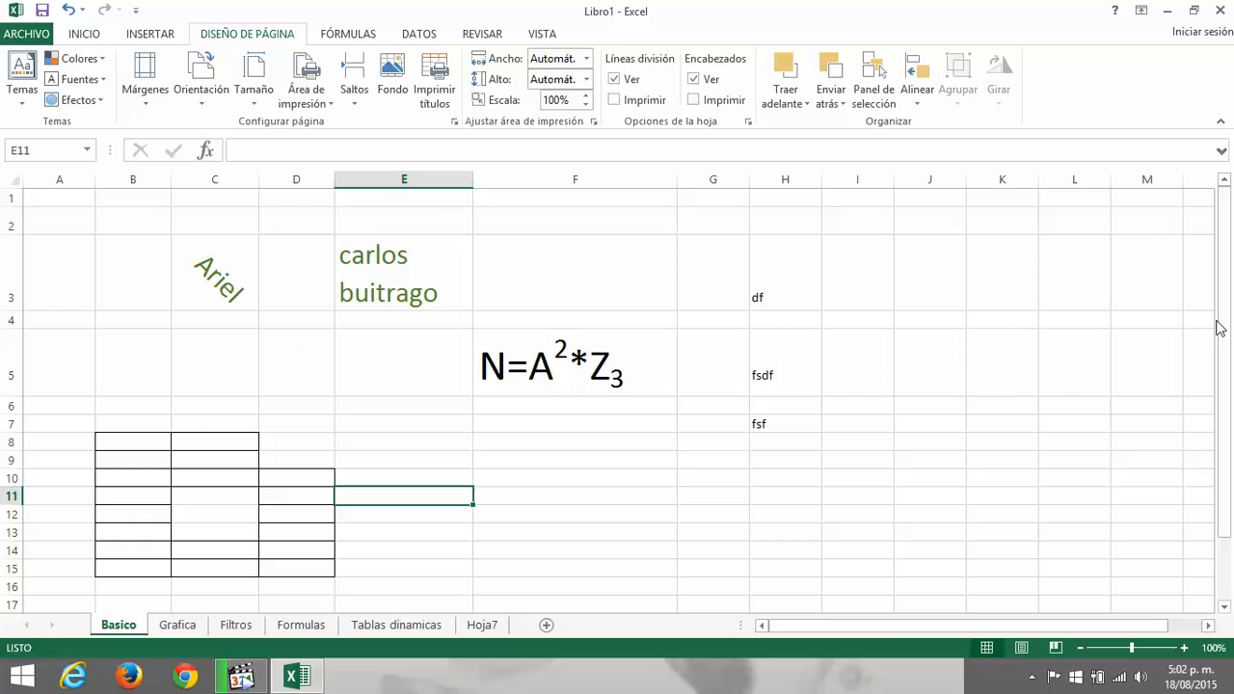
{"action": "left_click_drag", "start_coordinate": [1226, 318], "coordinate": [1224, 355]}
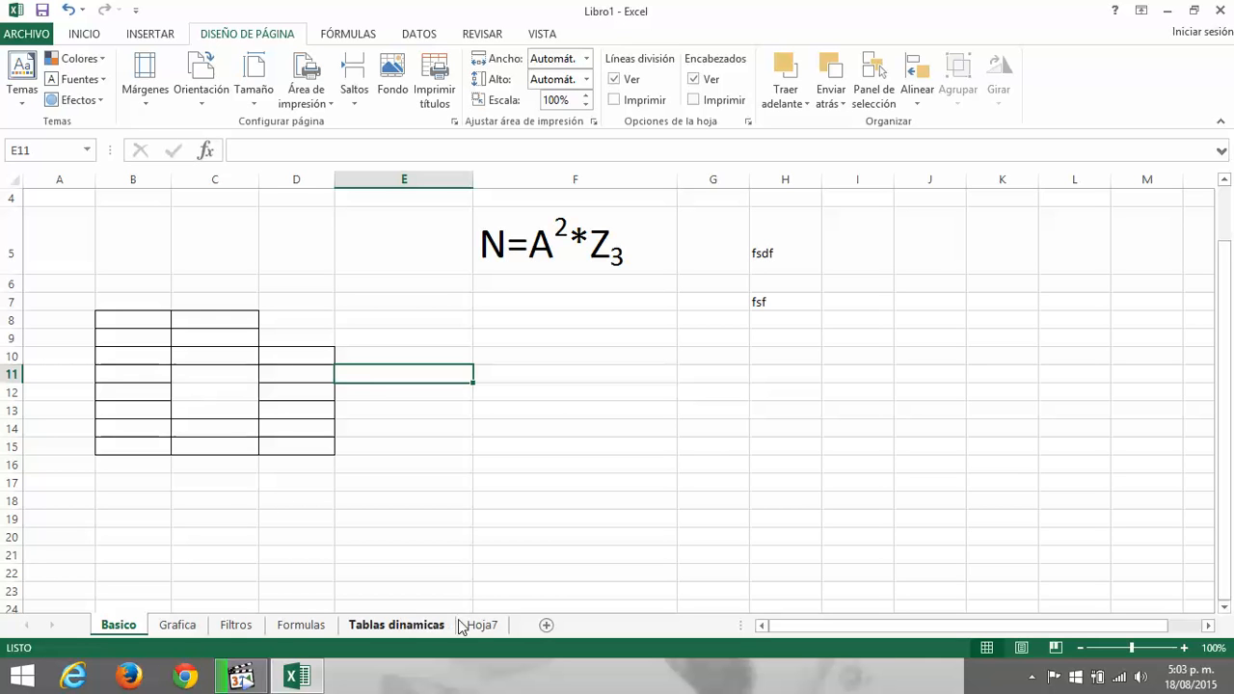
Step: Add two blank sheets, then delete the new Hoja12 sheet
{"action": "left_click", "coordinate": [547, 627]}
{"action": "left_click", "coordinate": [607, 626]}
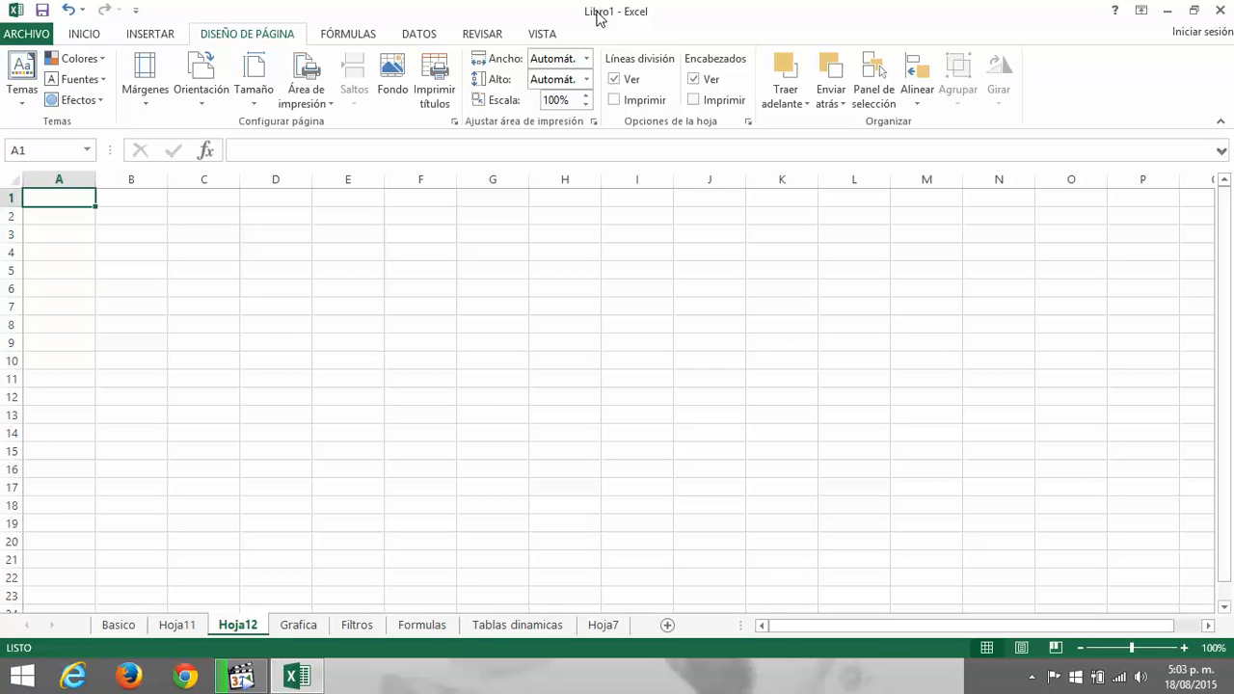
{"action": "right_click", "coordinate": [237, 631]}
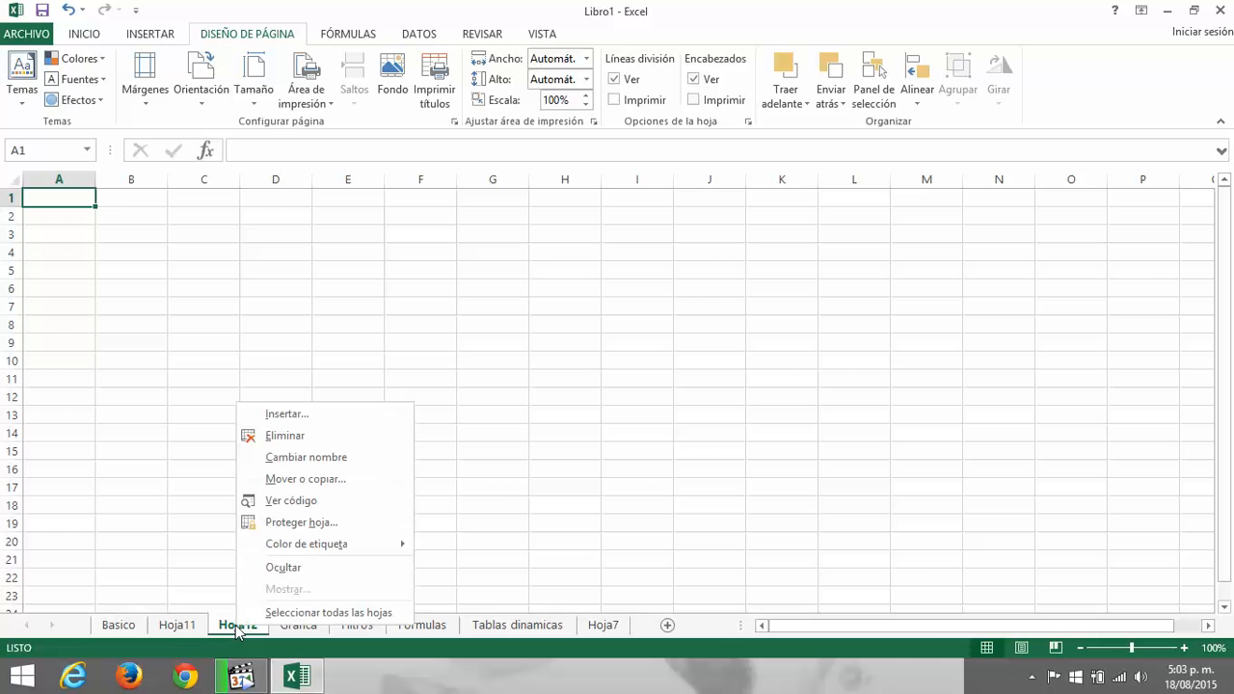
{"action": "left_click", "coordinate": [293, 438]}
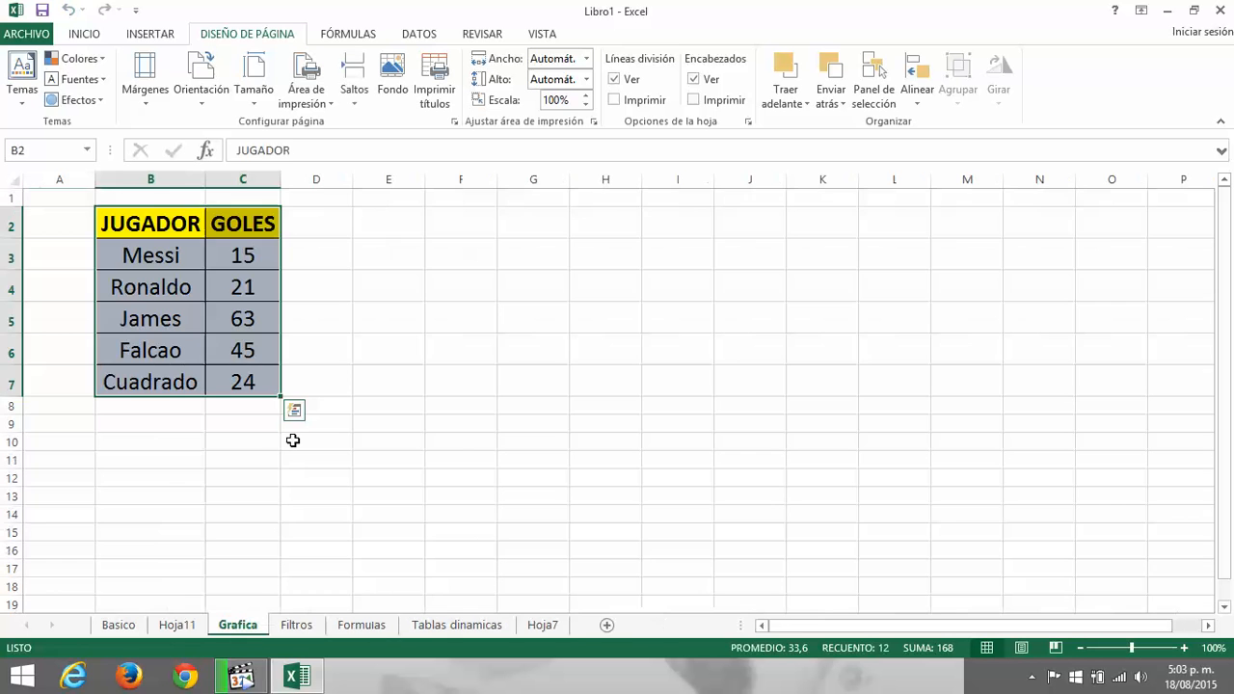
Step: Delete the empty Hoja11 and Hoja7 sheets and return to Basico
{"action": "left_click", "coordinate": [178, 628]}
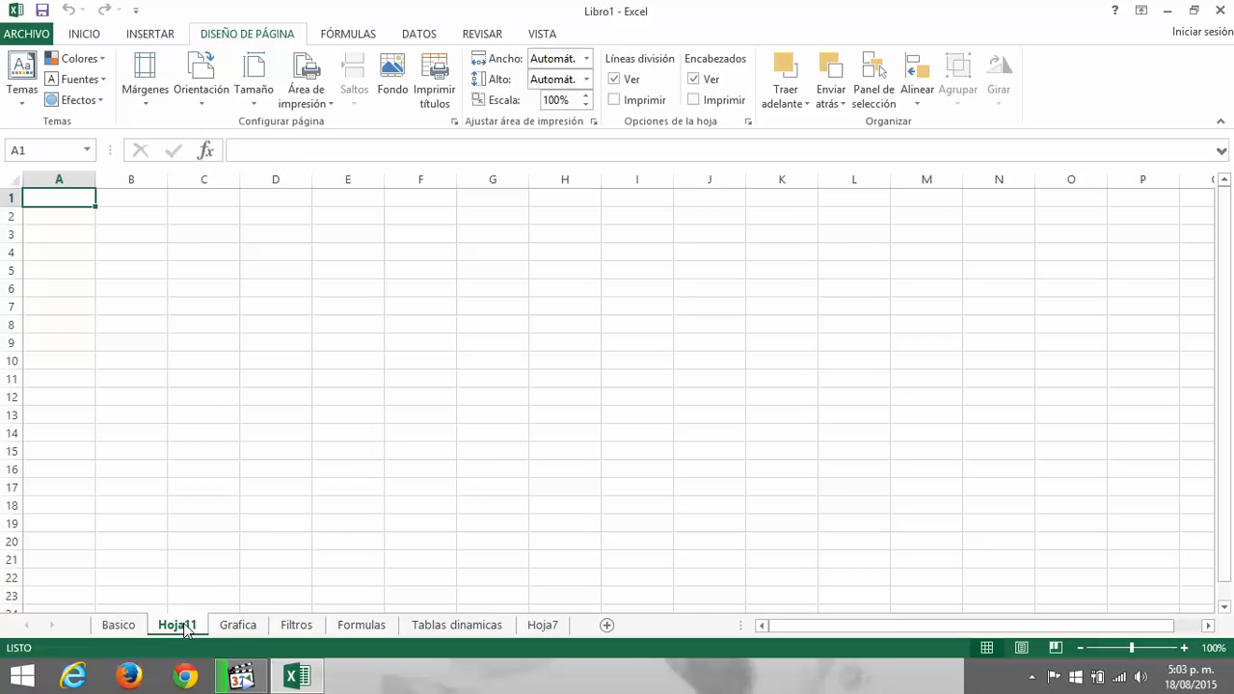
{"action": "right_click", "coordinate": [187, 629]}
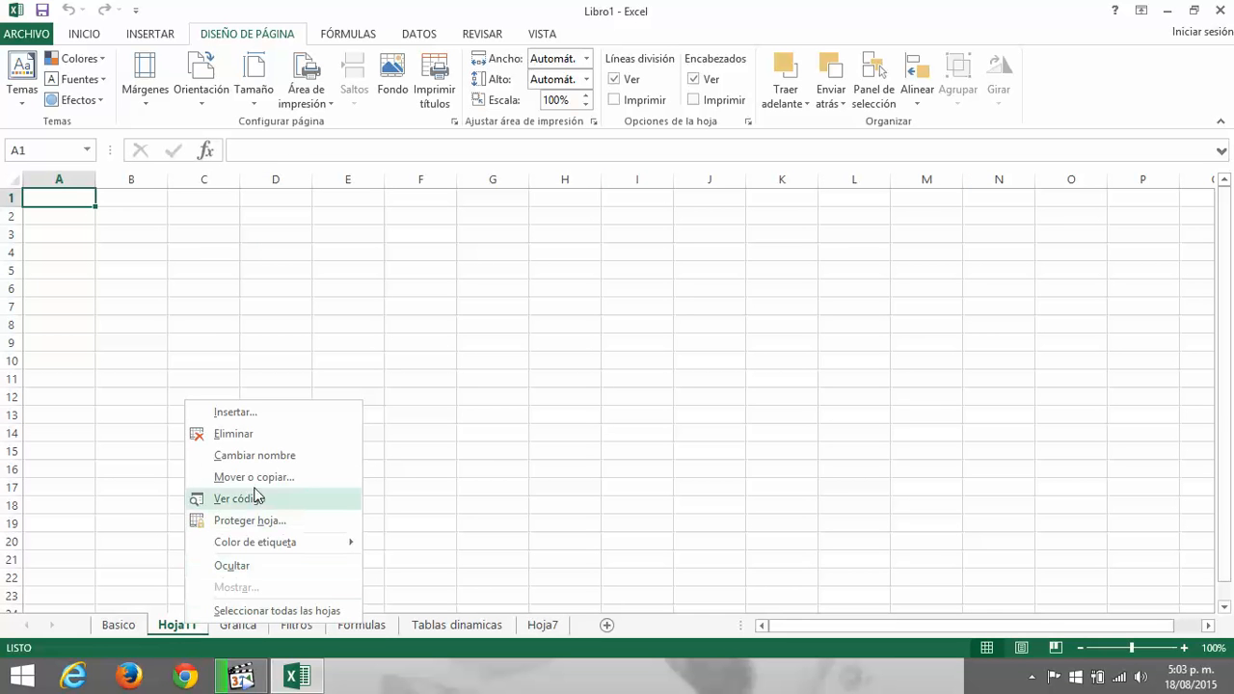
{"action": "left_click", "coordinate": [233, 435]}
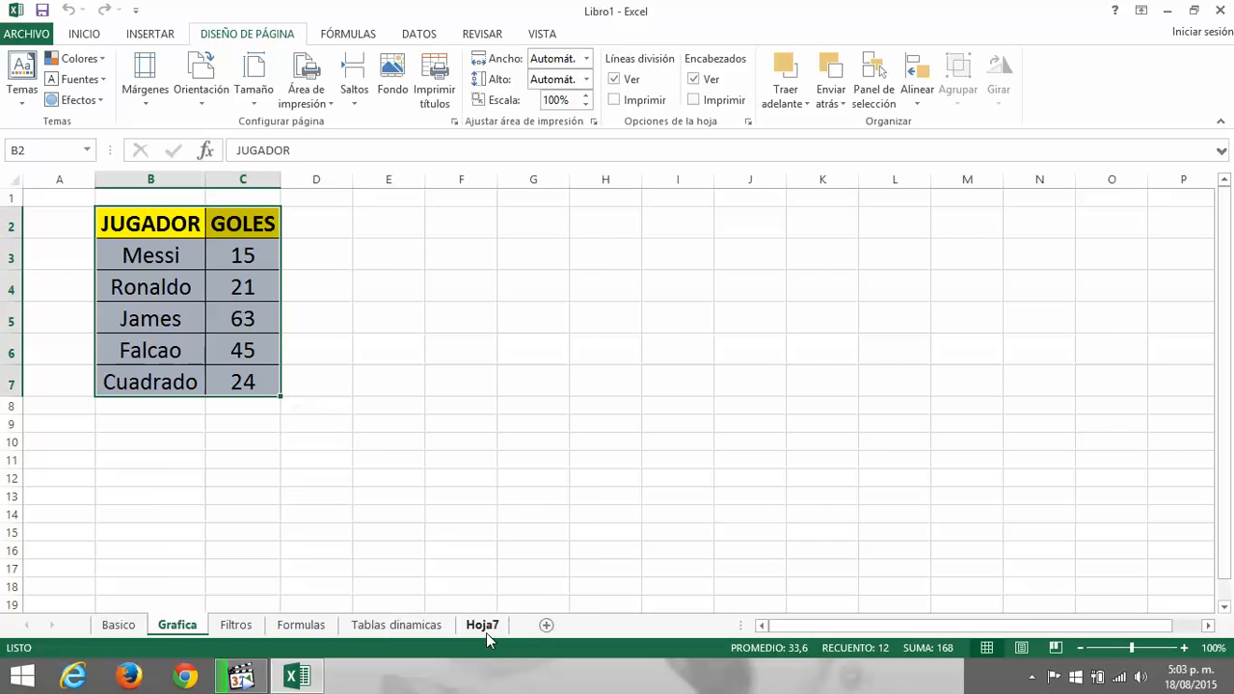
{"action": "left_click", "coordinate": [486, 632]}
{"action": "right_click", "coordinate": [486, 624]}
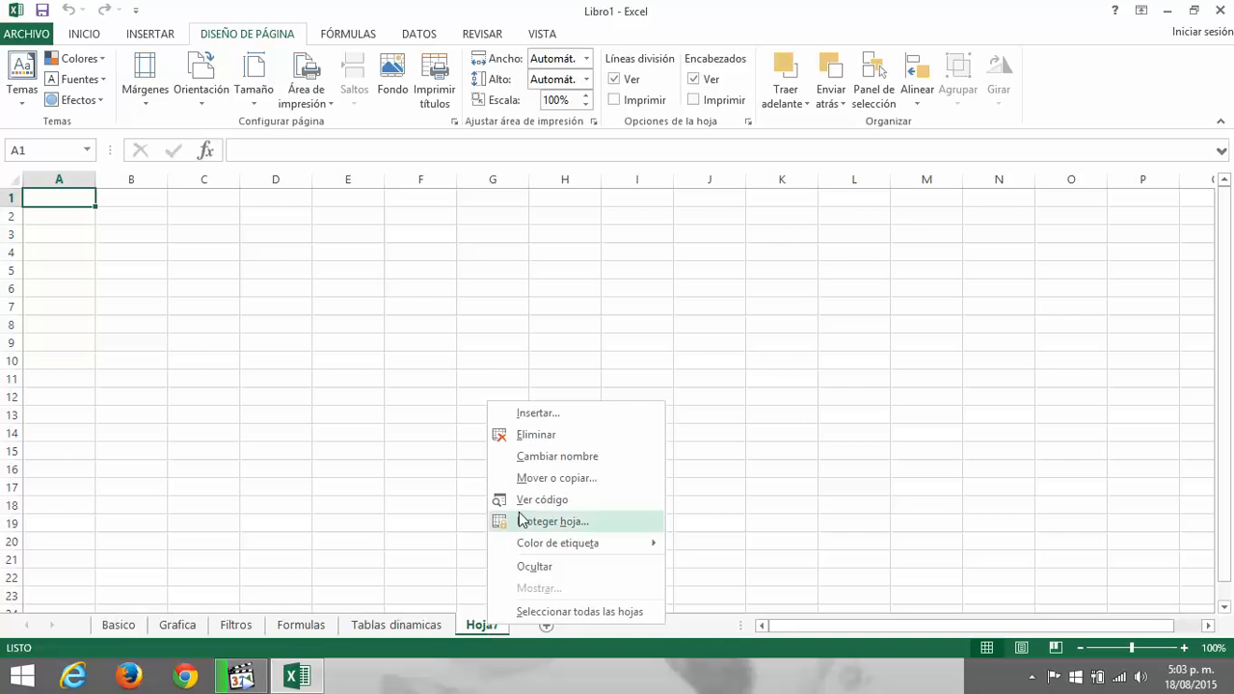
{"action": "left_click", "coordinate": [511, 436]}
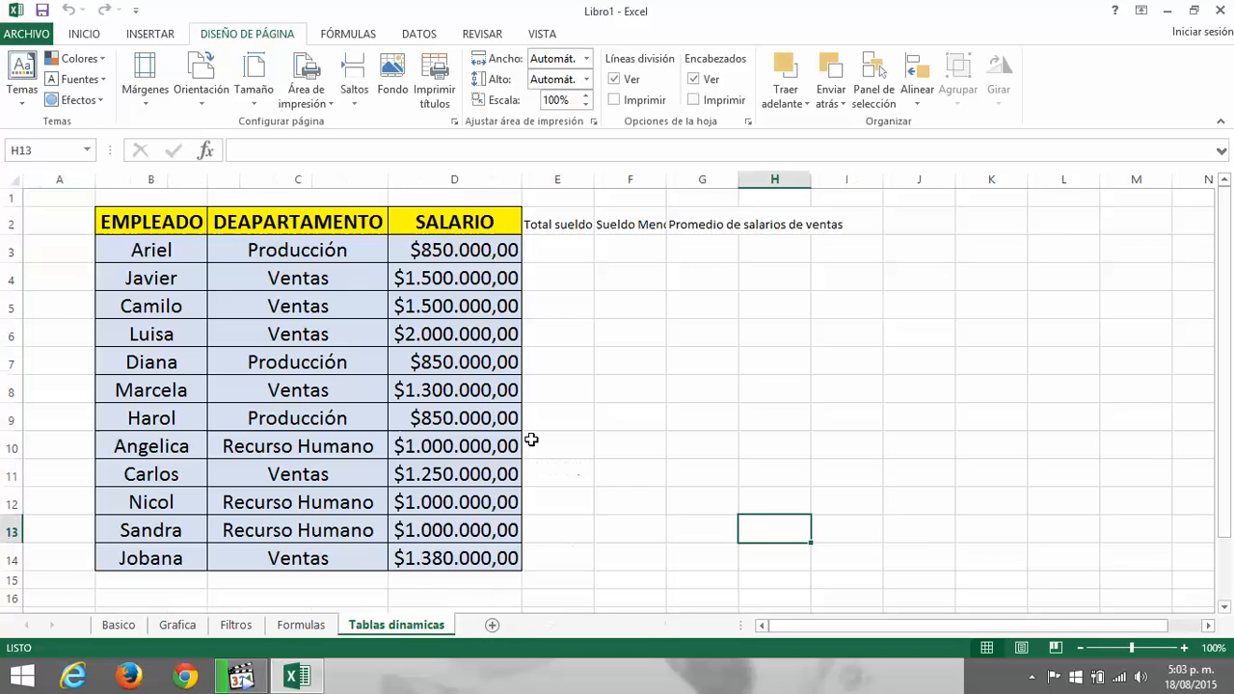
{"action": "left_click", "coordinate": [118, 625]}
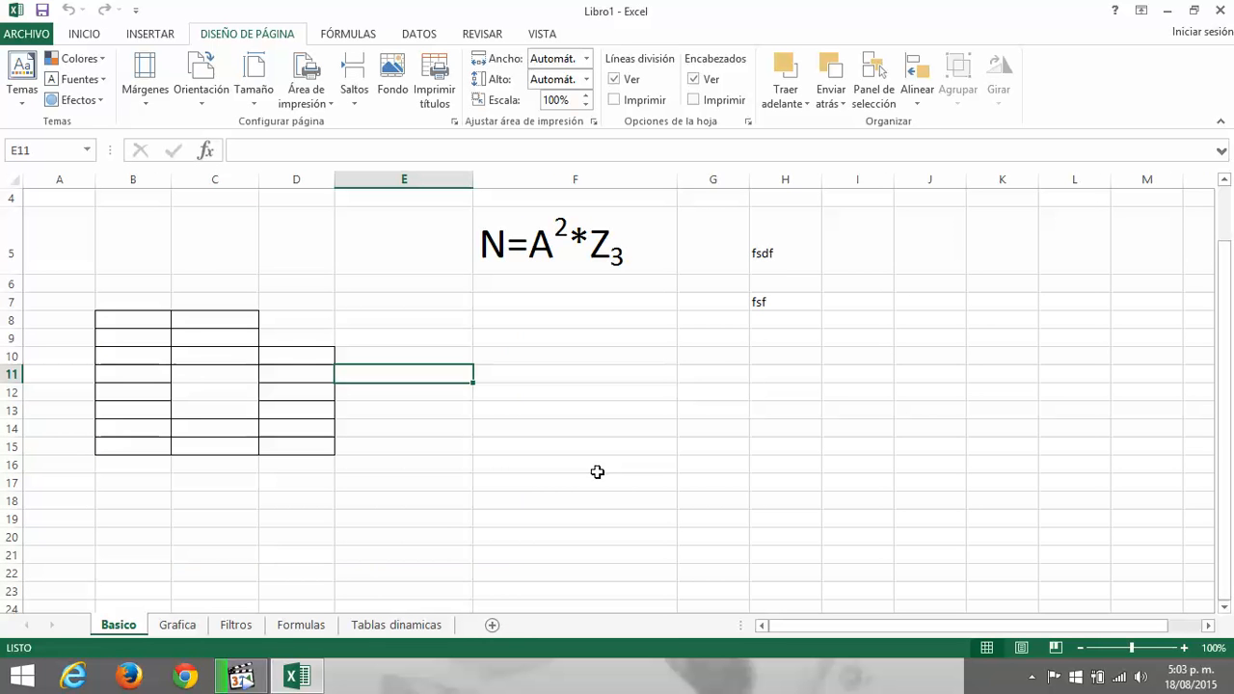
{"action": "left_click_drag", "start_coordinate": [1224, 438], "coordinate": [1227, 348]}
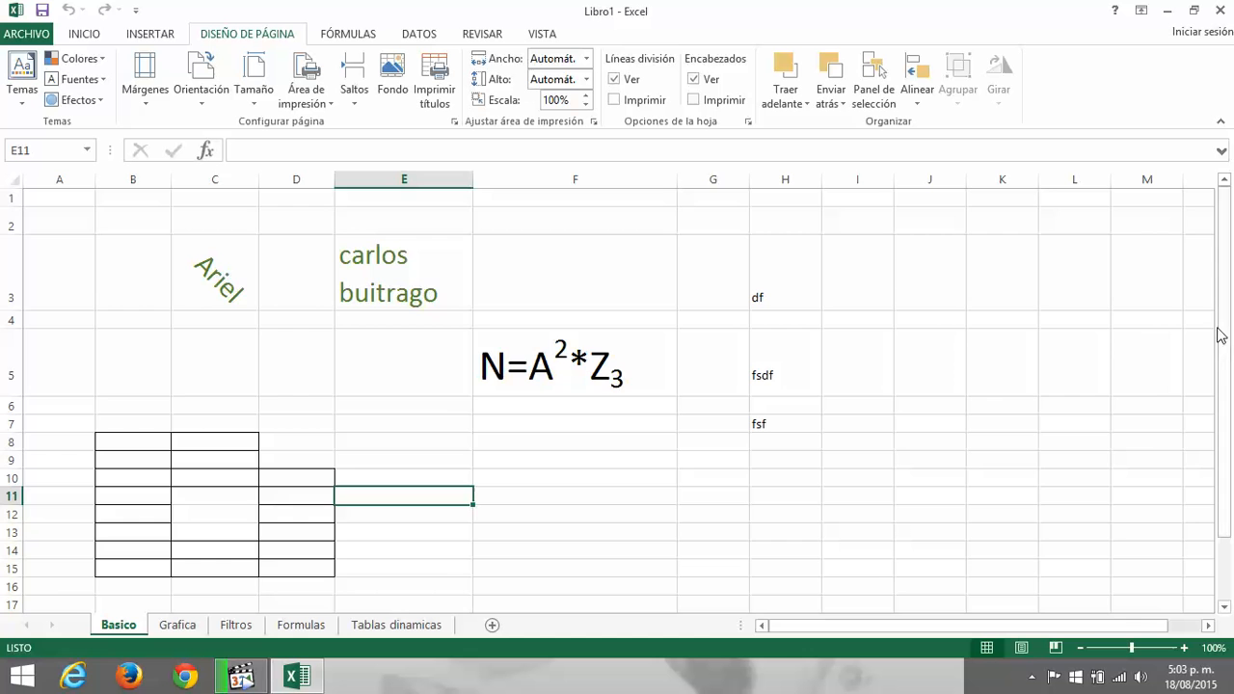
{"action": "mouse_move", "coordinate": [1224, 337]}
{"action": "left_mouse_down"}
{"action": "mouse_move", "coordinate": [1223, 405]}
{"action": "mouse_move", "coordinate": [1223, 333]}
{"action": "left_mouse_up"}
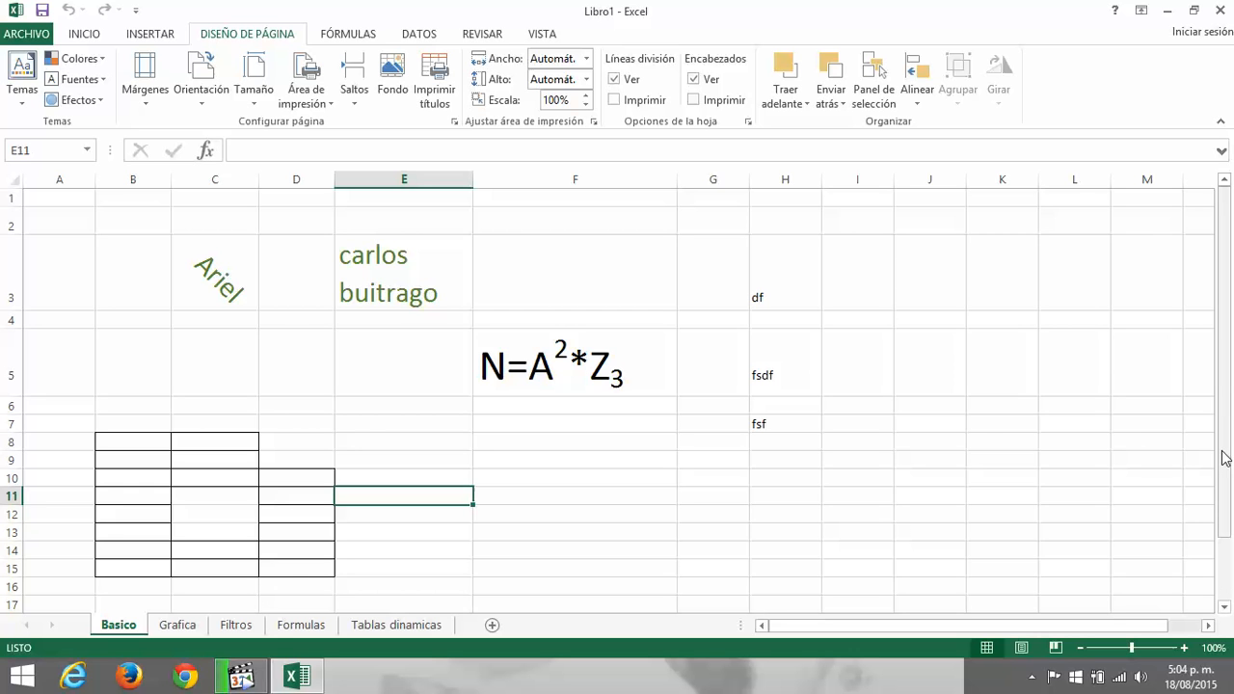
{"action": "left_click_drag", "start_coordinate": [1224, 407], "coordinate": [1228, 480]}
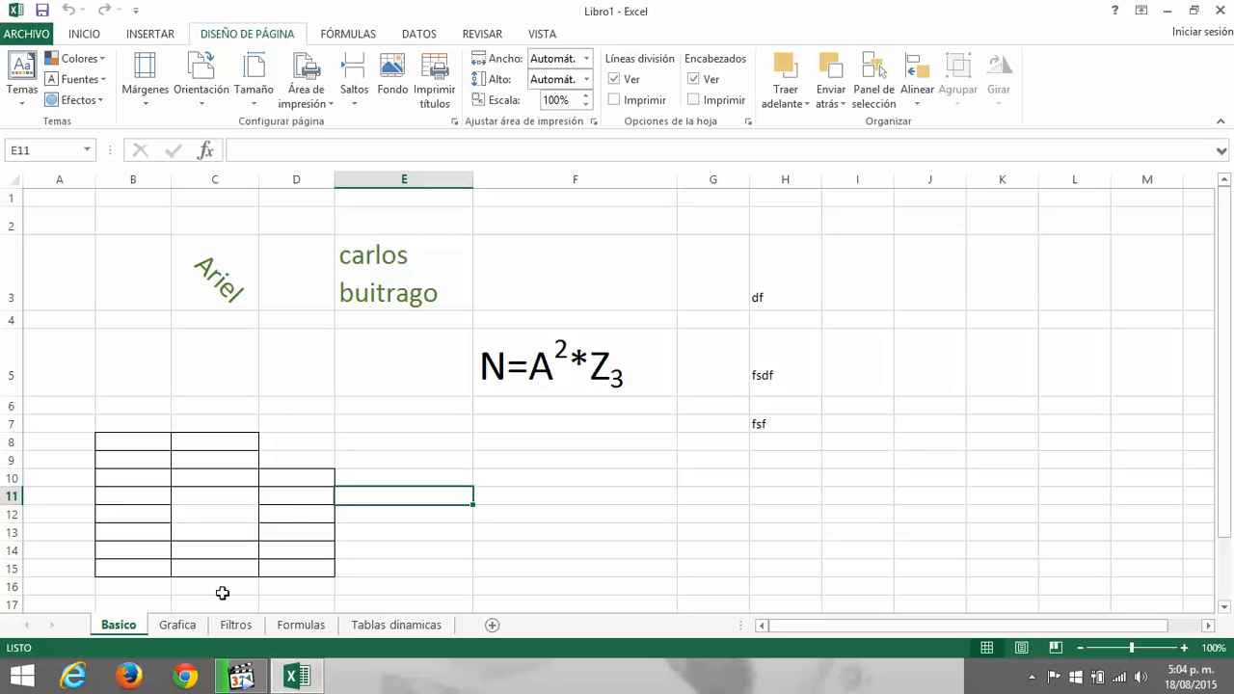
Step: On the Grafica sheet, select the GOLES cells C3:C7, Messi through Cuadrado
{"action": "left_click", "coordinate": [178, 626]}
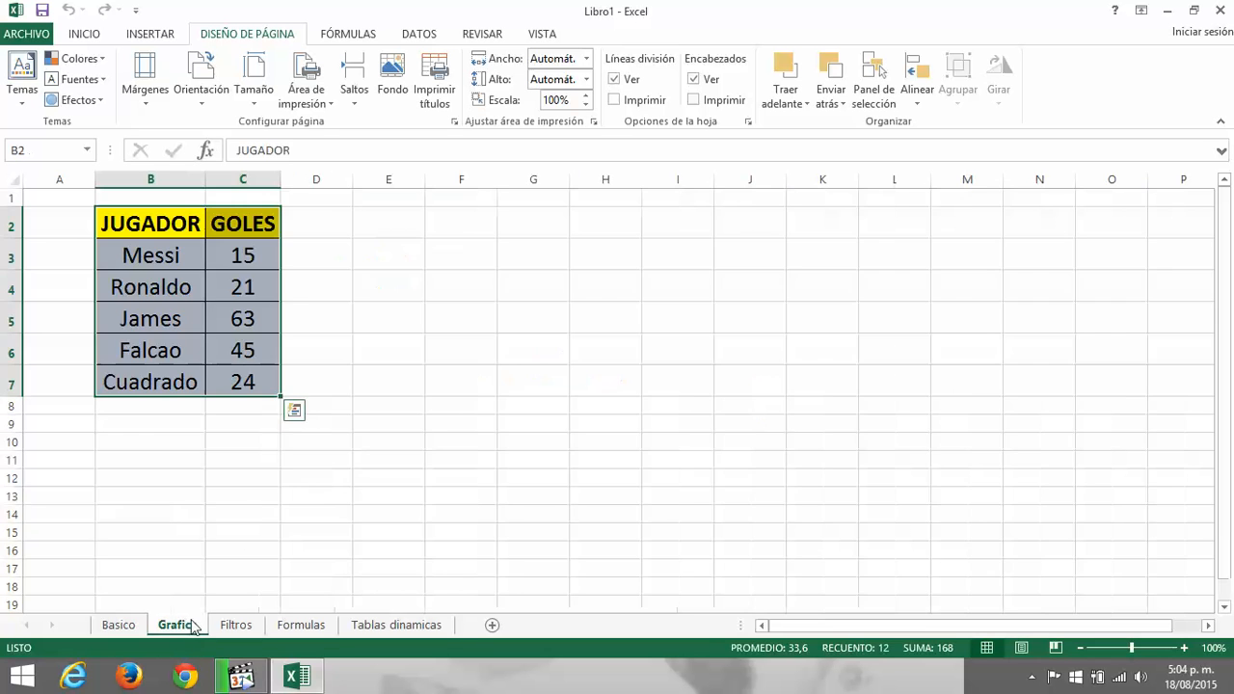
{"action": "left_click", "coordinate": [1226, 378]}
{"action": "left_click", "coordinate": [376, 318]}
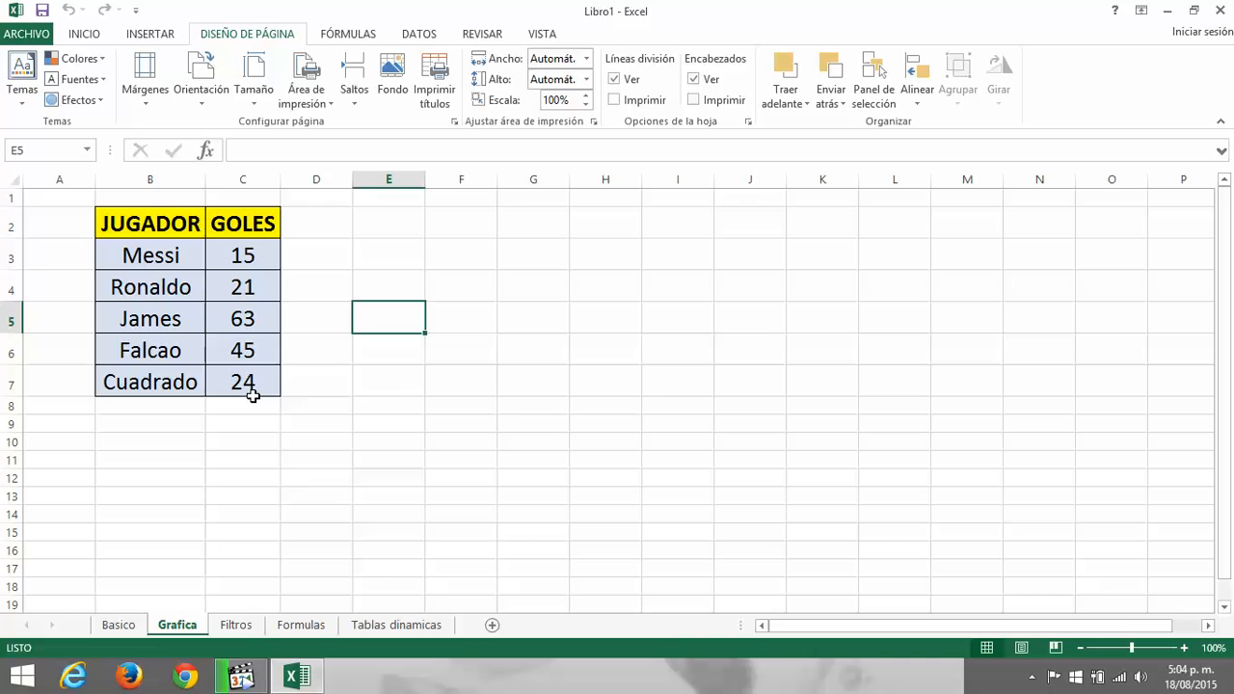
{"action": "left_click", "coordinate": [325, 324]}
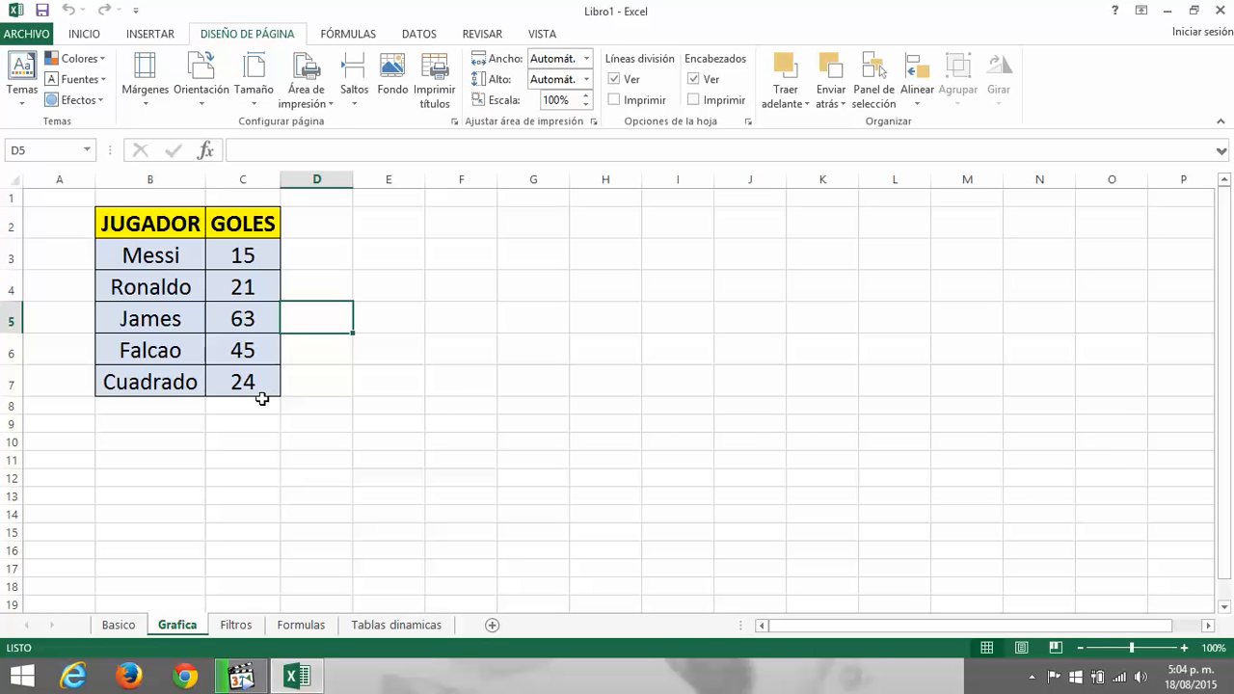
{"action": "left_click", "coordinate": [390, 328]}
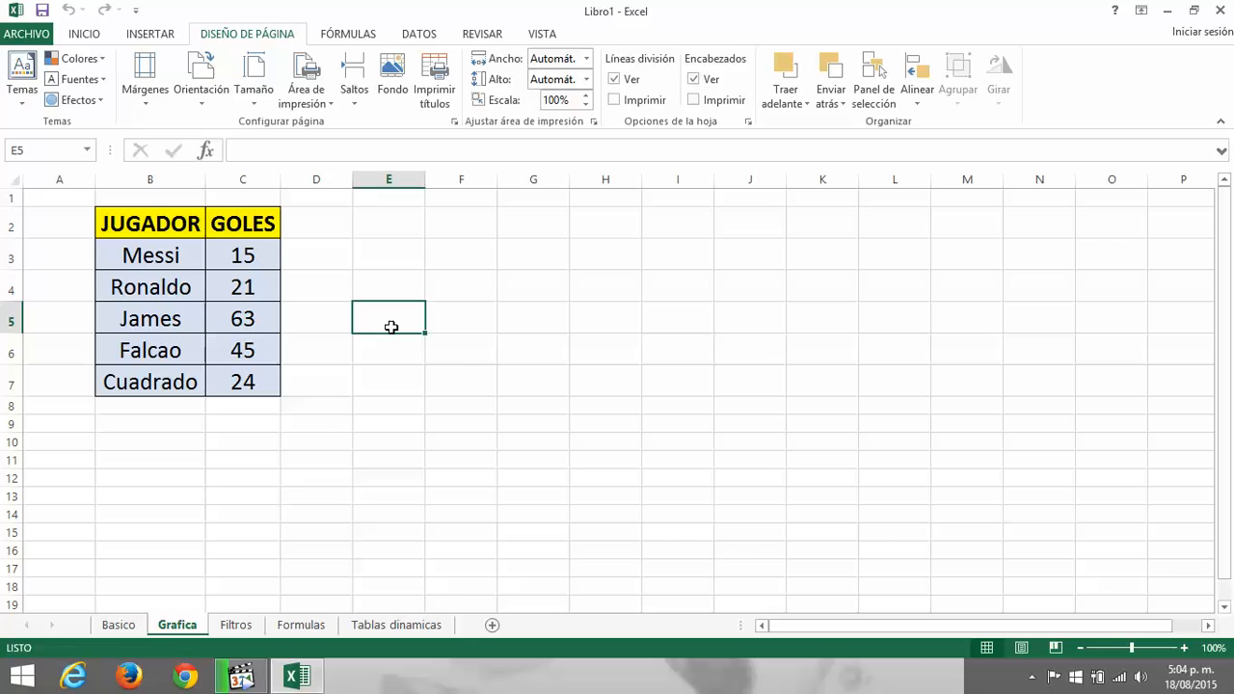
{"action": "left_click", "coordinate": [91, 34]}
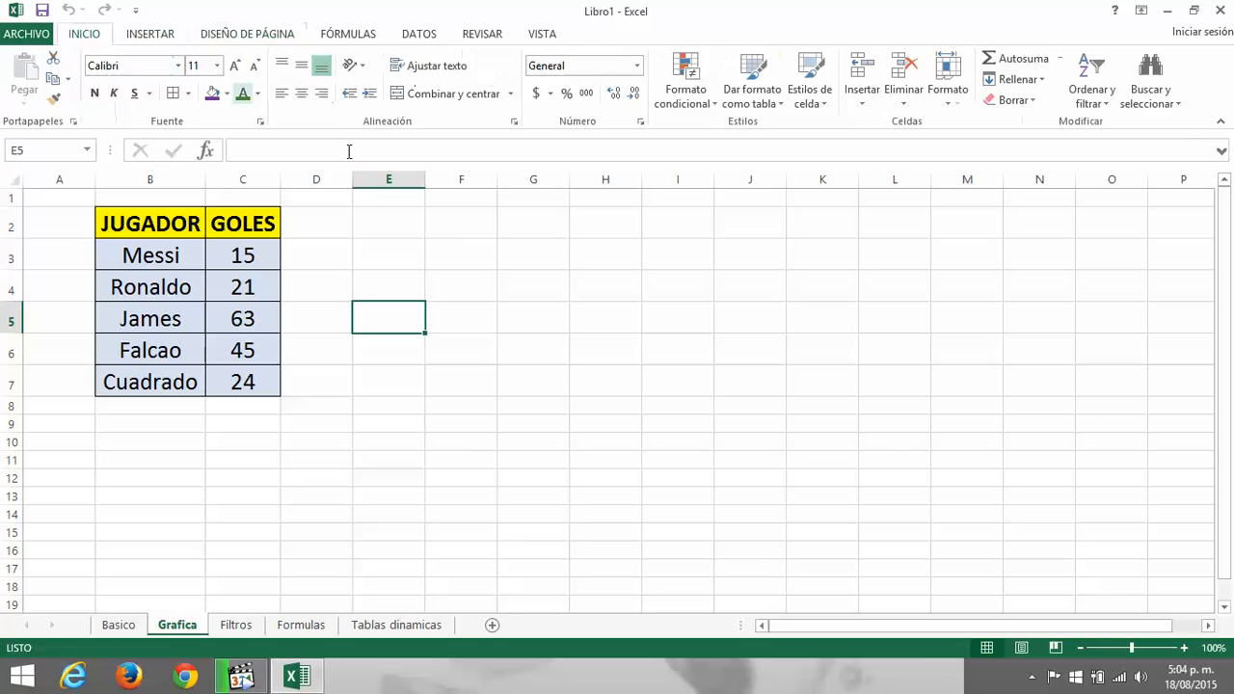
{"action": "left_click", "coordinate": [453, 264]}
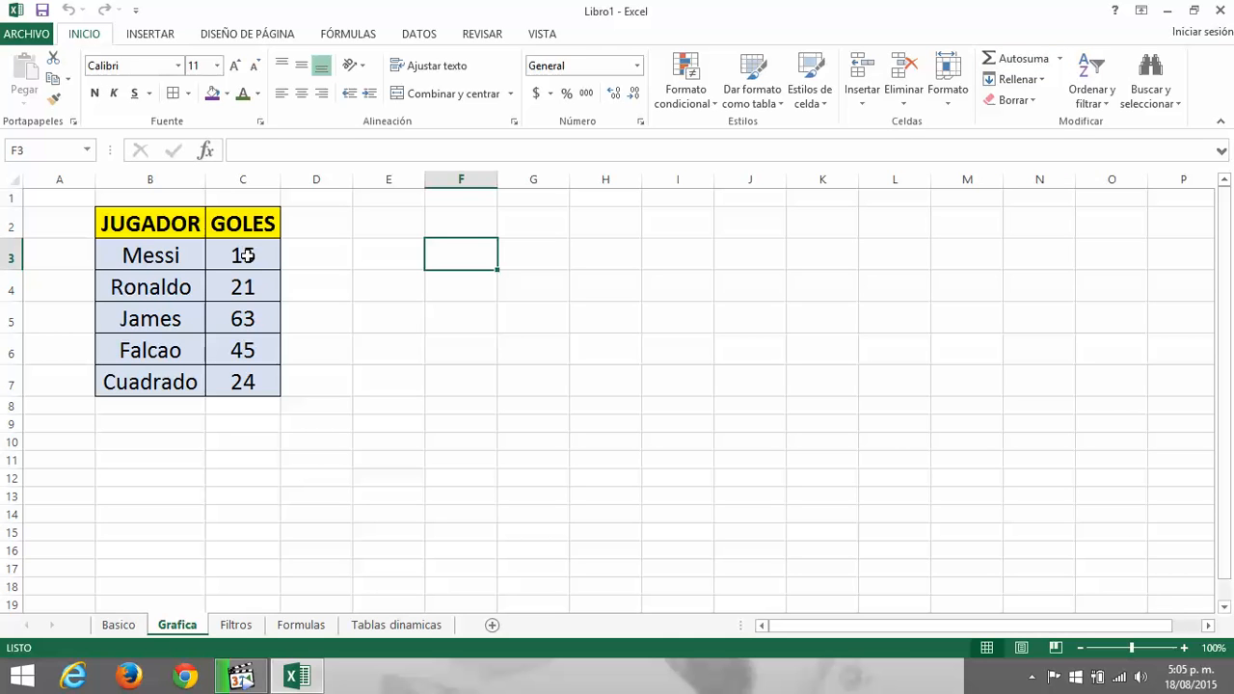
{"action": "left_click_drag", "start_coordinate": [246, 255], "coordinate": [242, 383]}
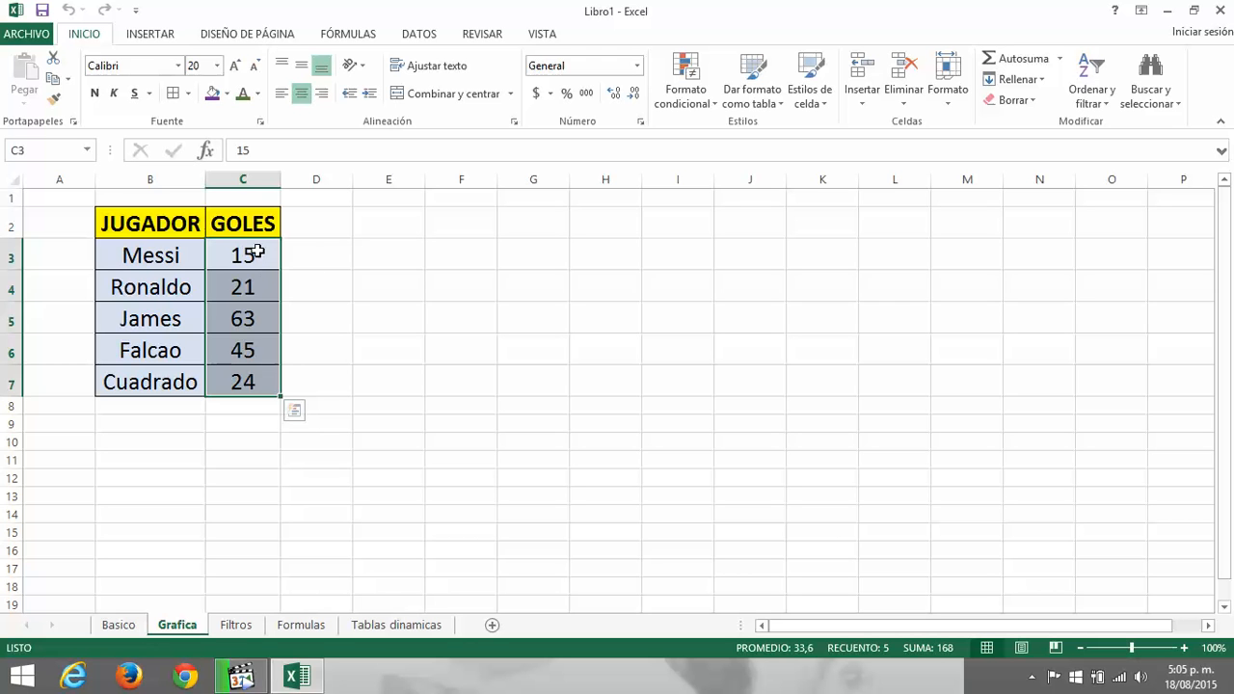
{"action": "left_click", "coordinate": [1012, 66]}
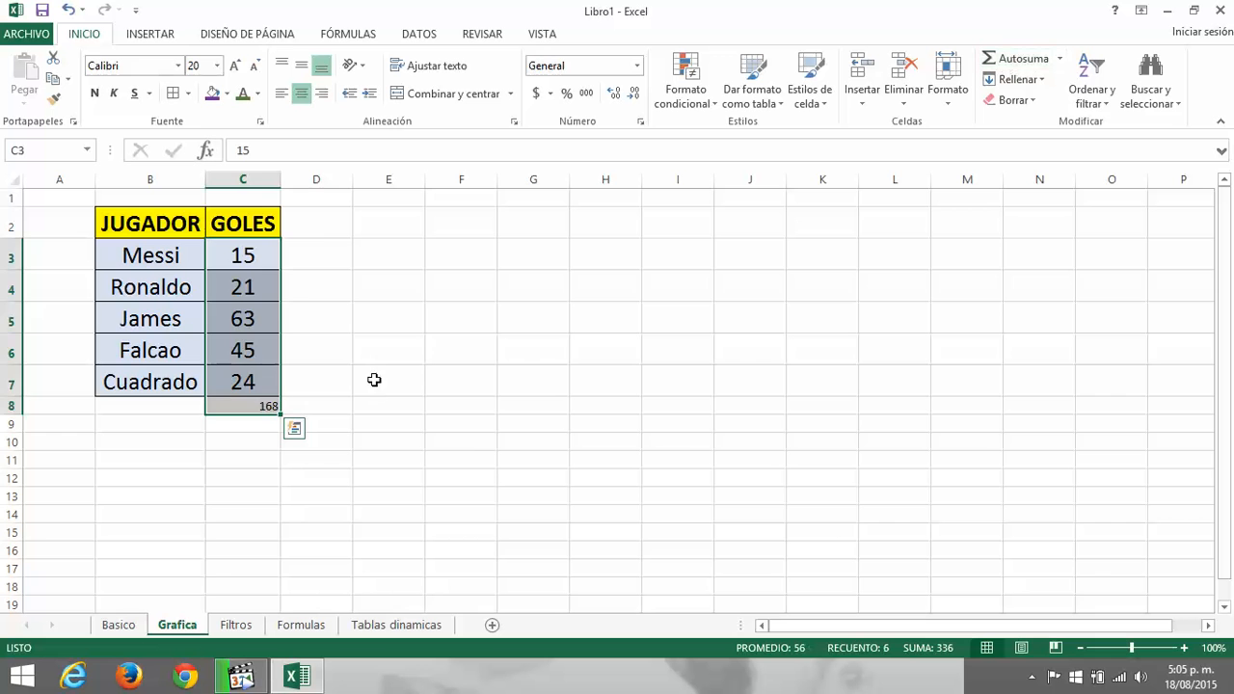
{"action": "left_click", "coordinate": [338, 378]}
{"action": "key", "text": "ctrl+z"}
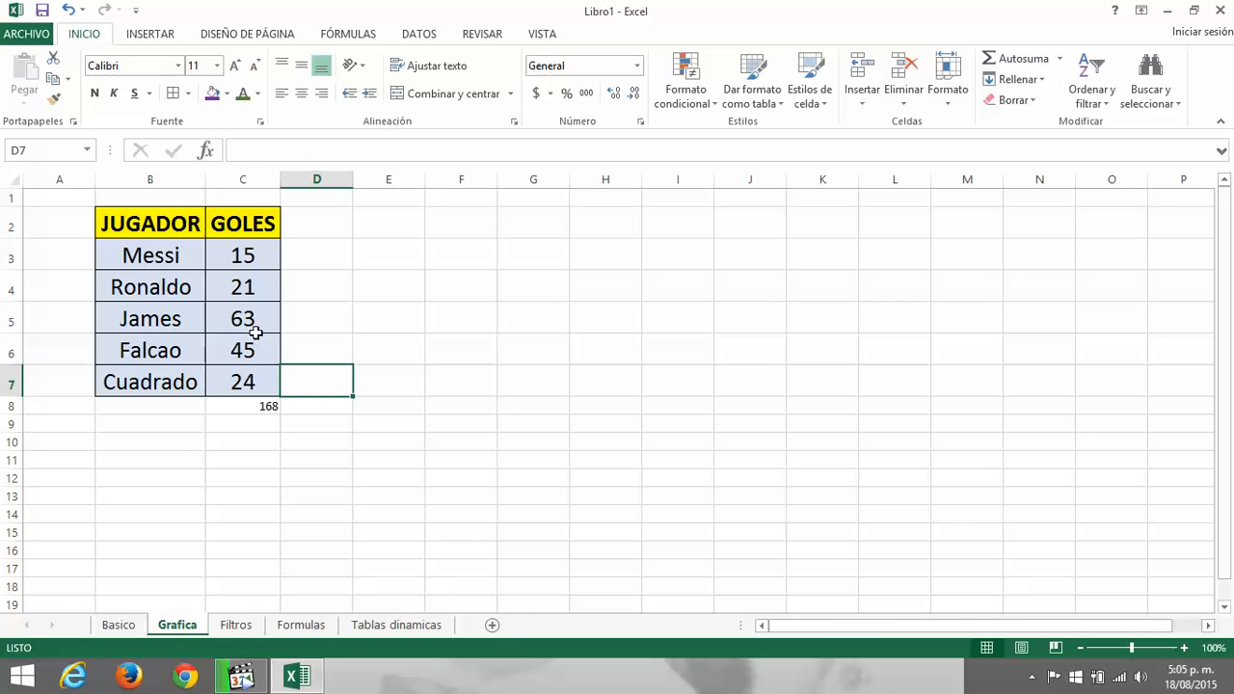
{"action": "left_click", "coordinate": [246, 290]}
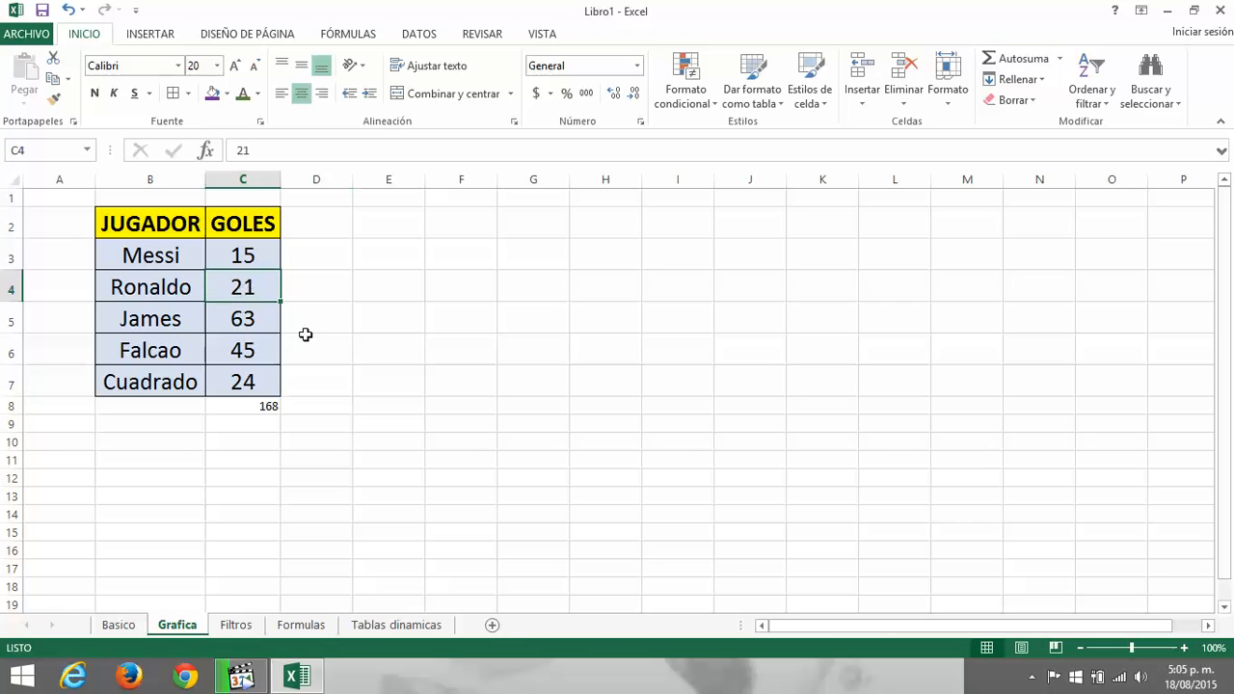
{"action": "left_click", "coordinate": [54, 99]}
{"action": "left_click", "coordinate": [259, 404]}
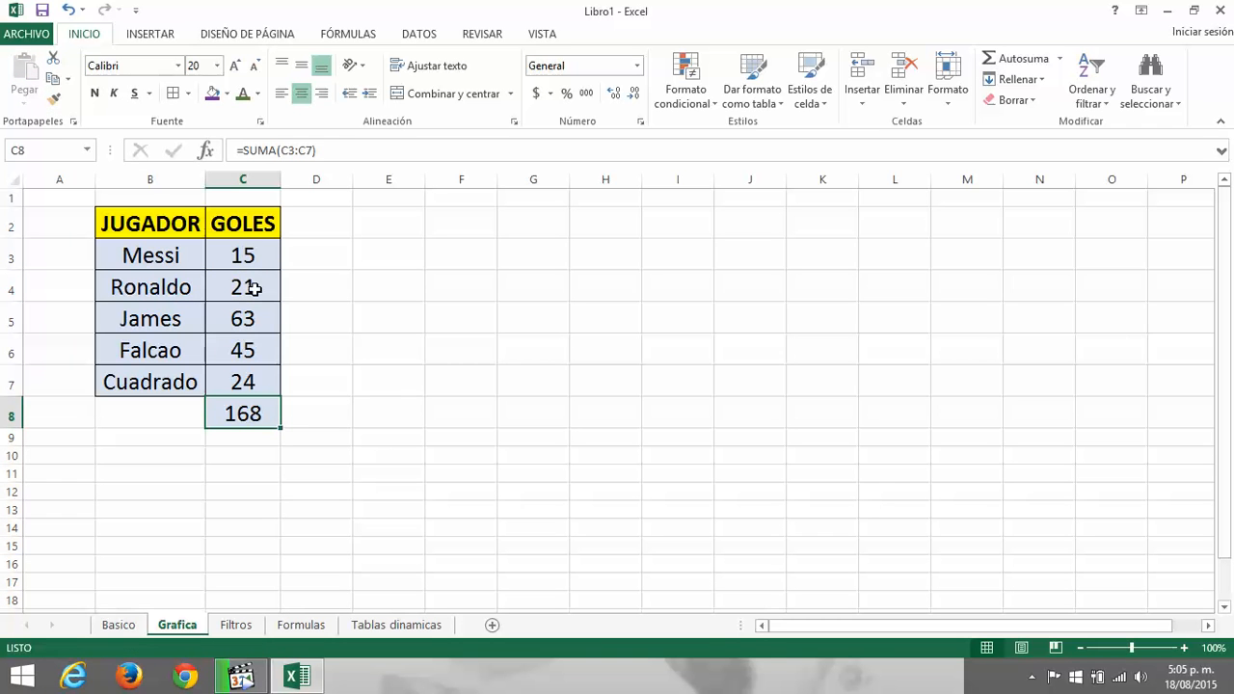
{"action": "left_click", "coordinate": [318, 347]}
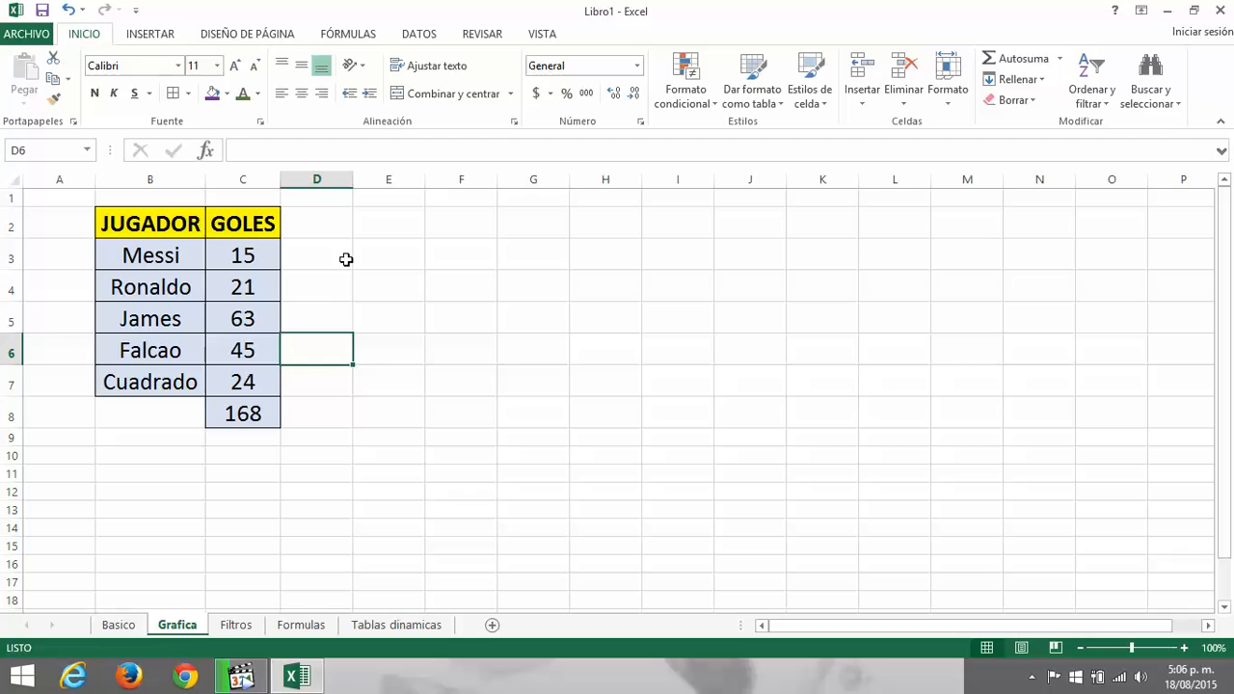
{"action": "left_click", "coordinate": [307, 409]}
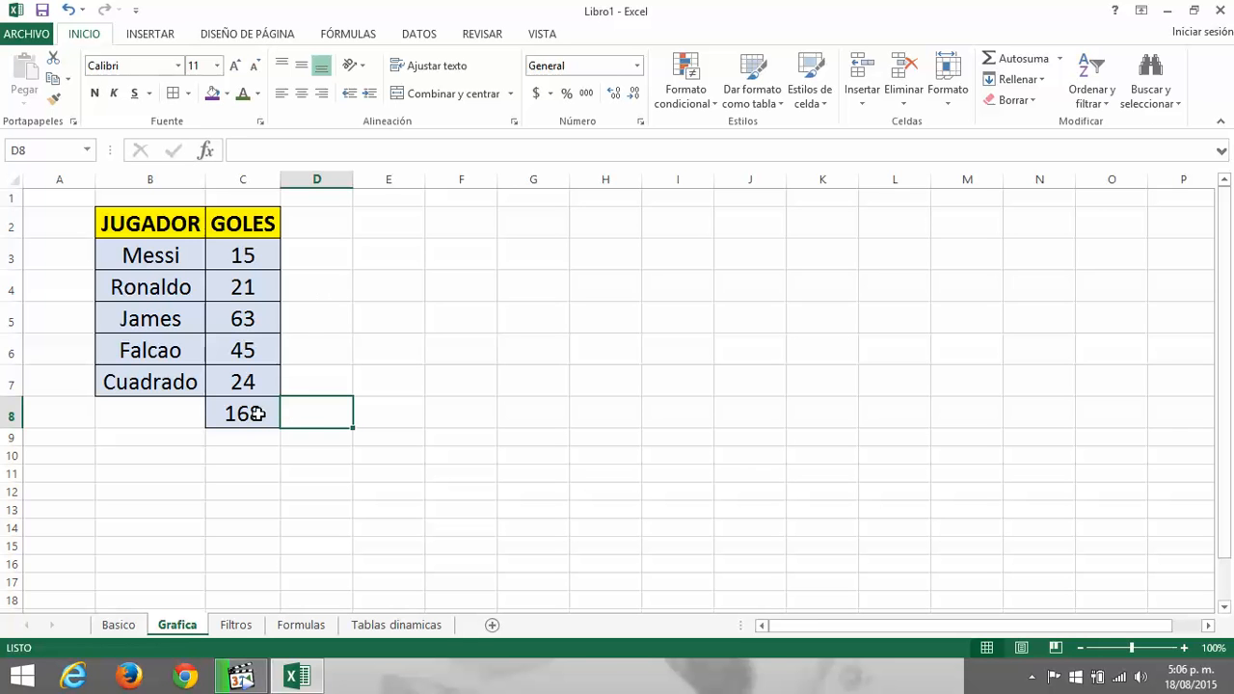
{"action": "key", "text": "ctrl+z"}
{"action": "key", "text": "ctrl+z"}
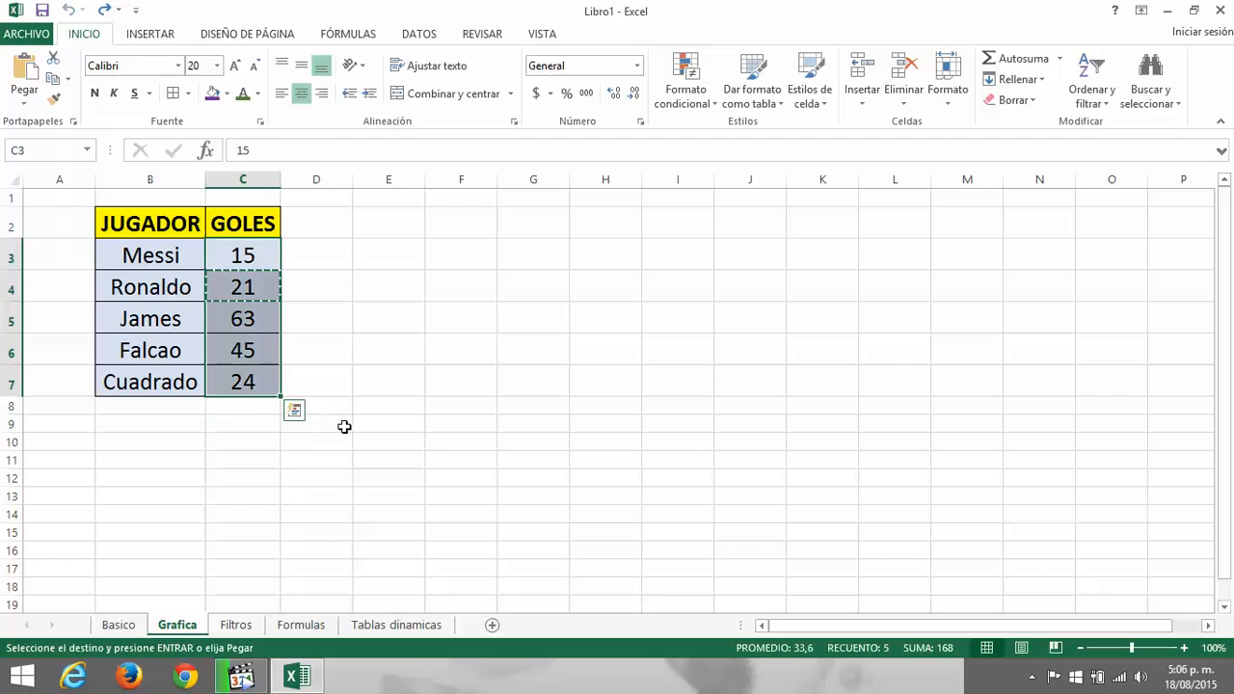
{"action": "left_click", "coordinate": [358, 438]}
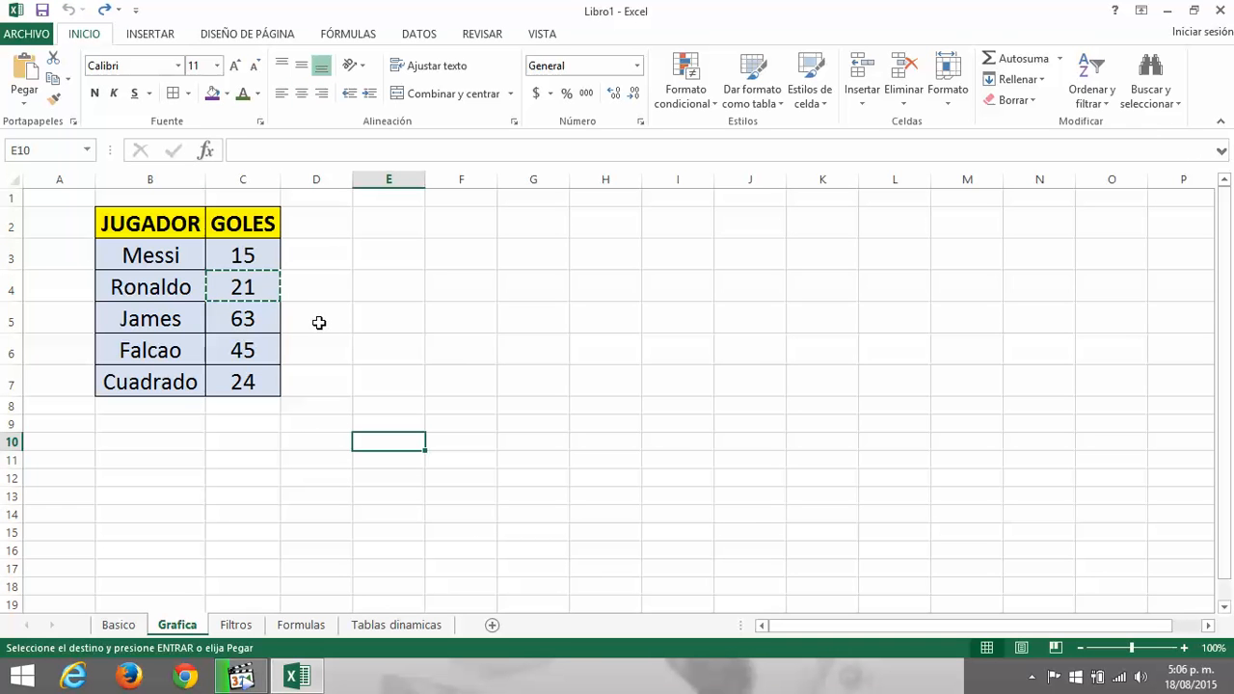
{"action": "key", "text": "Escape"}
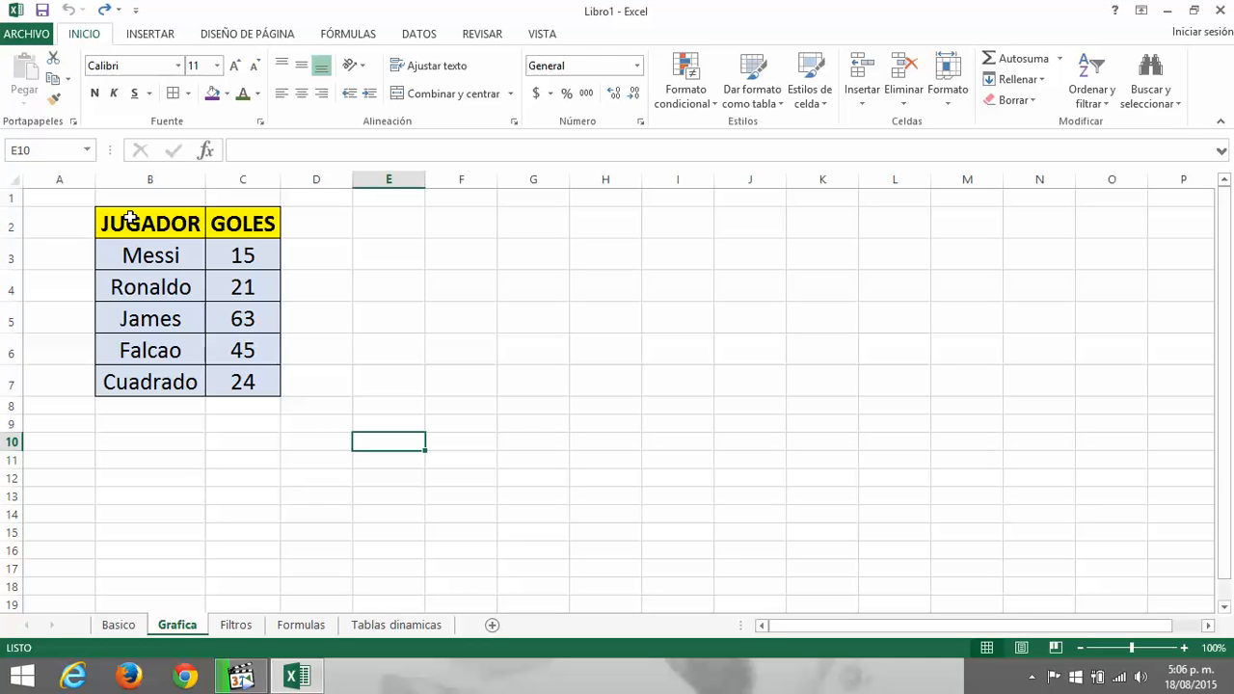
Step: Select the full JUGADOR/GOLES table B2:C7 with headers and show the INSERTAR chart commands
{"action": "left_click", "coordinate": [380, 288]}
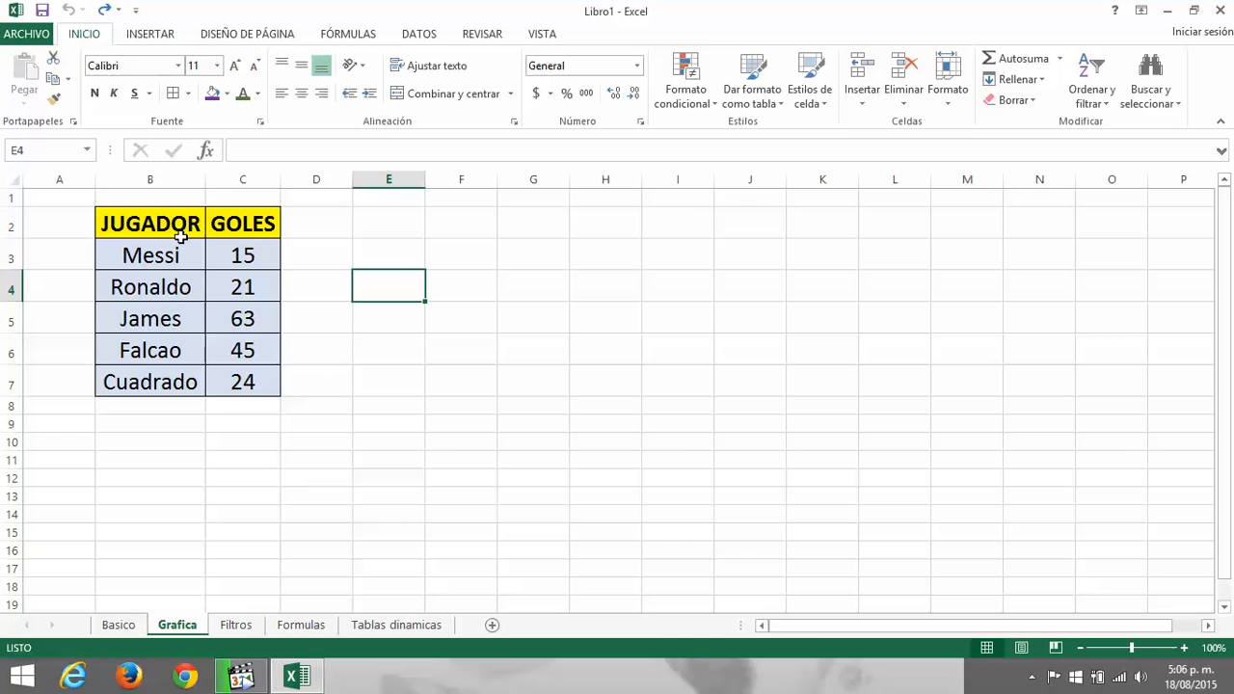
{"action": "left_click_drag", "start_coordinate": [173, 226], "coordinate": [260, 376]}
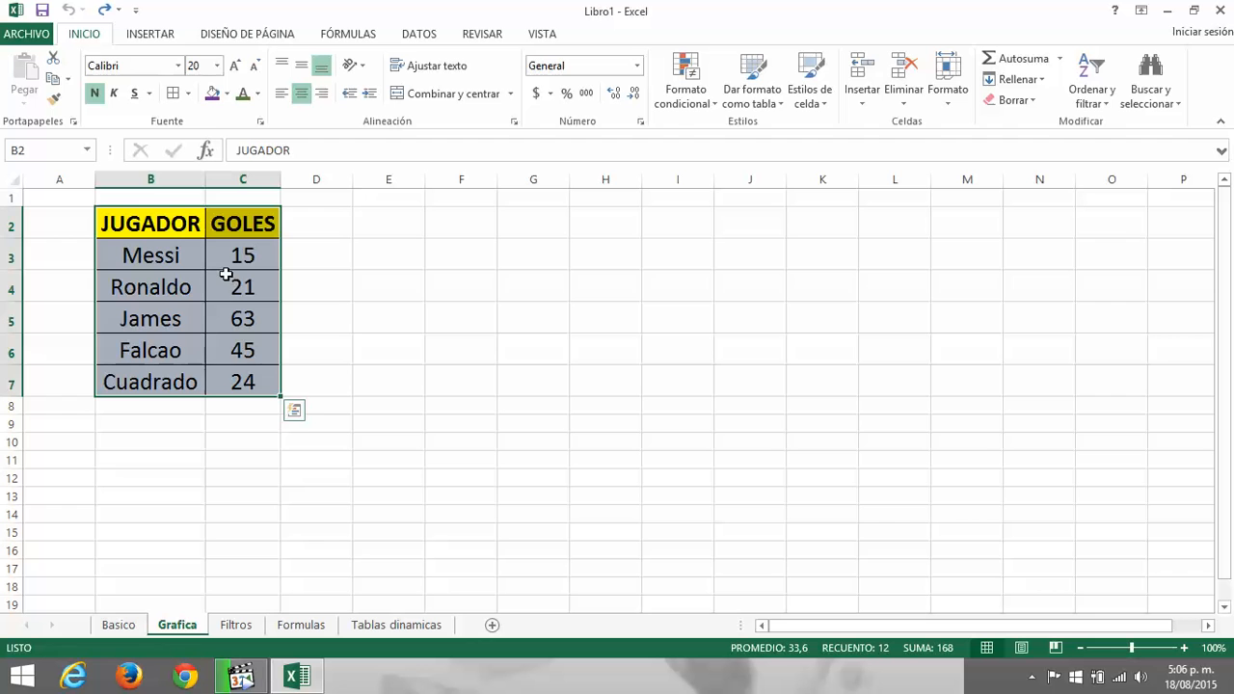
{"action": "left_click", "coordinate": [156, 37]}
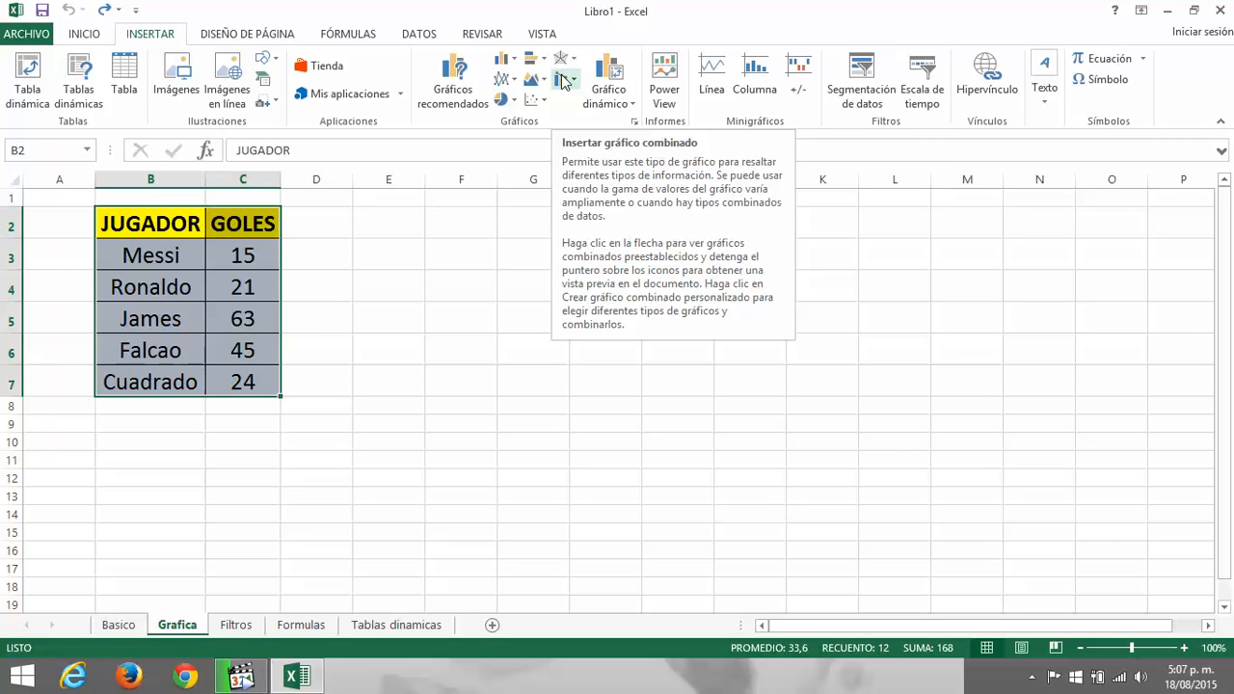
{"action": "left_click", "coordinate": [510, 64]}
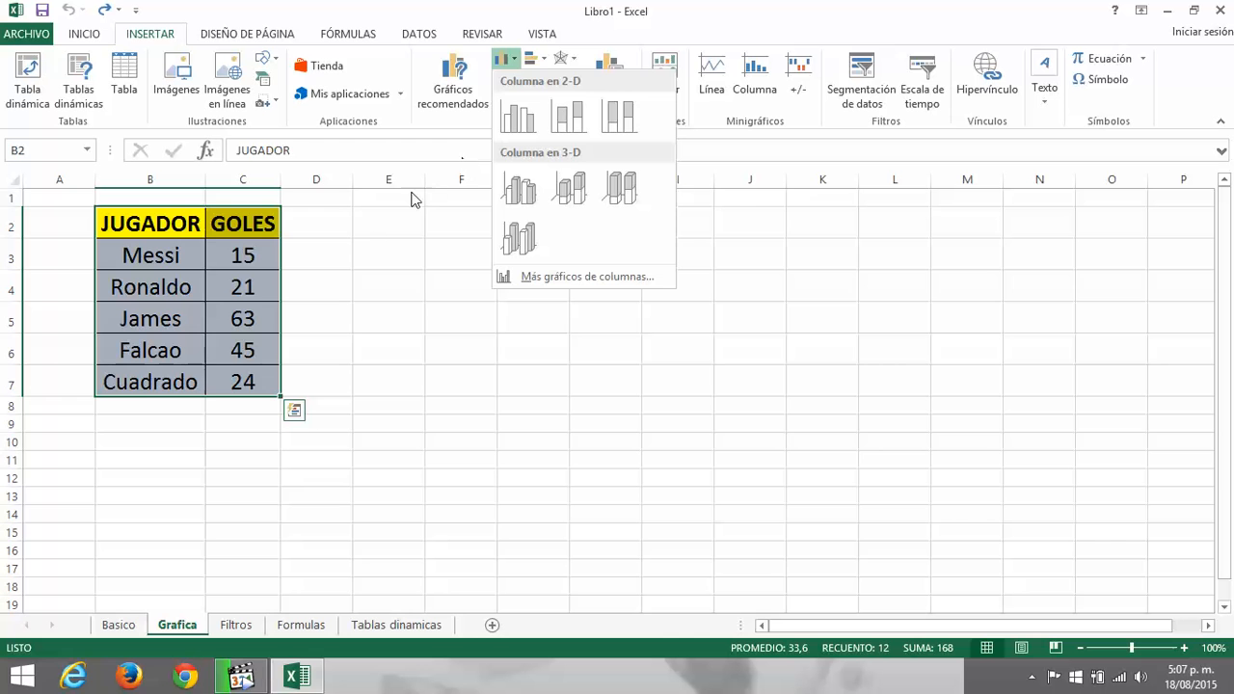
{"action": "left_click", "coordinate": [355, 232]}
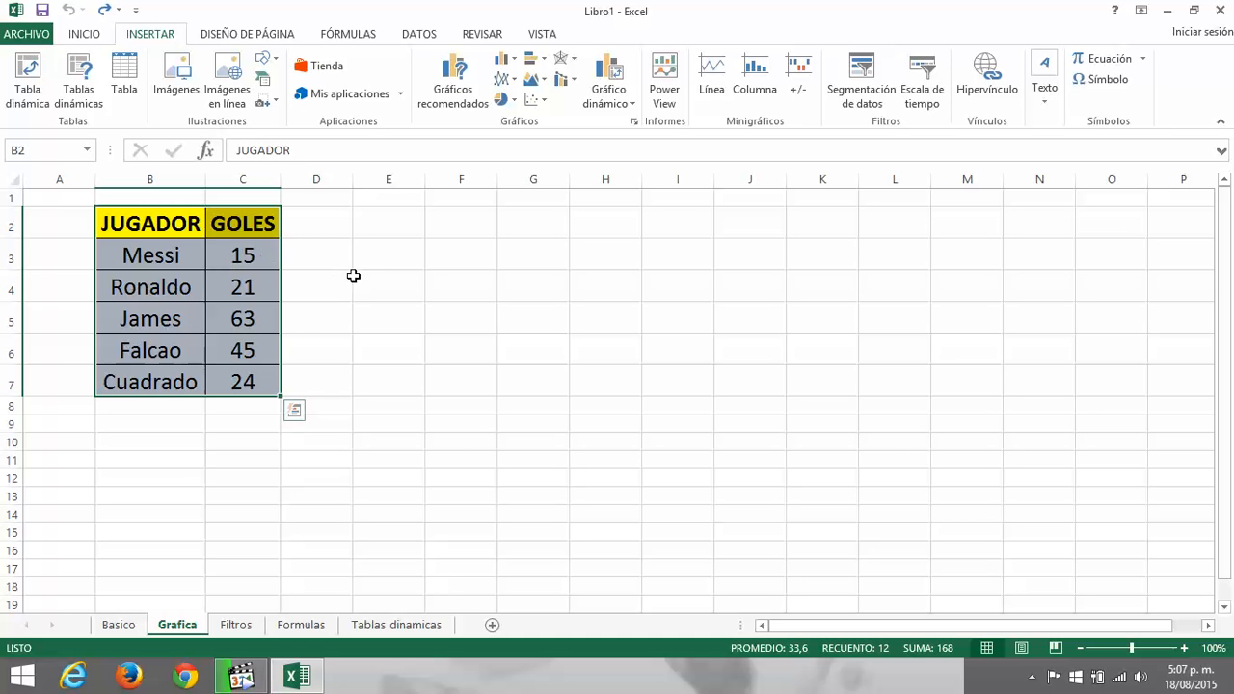
Step: Insert a 2D pie chart of the players' goals and move it up beside the table
{"action": "left_click", "coordinate": [514, 101]}
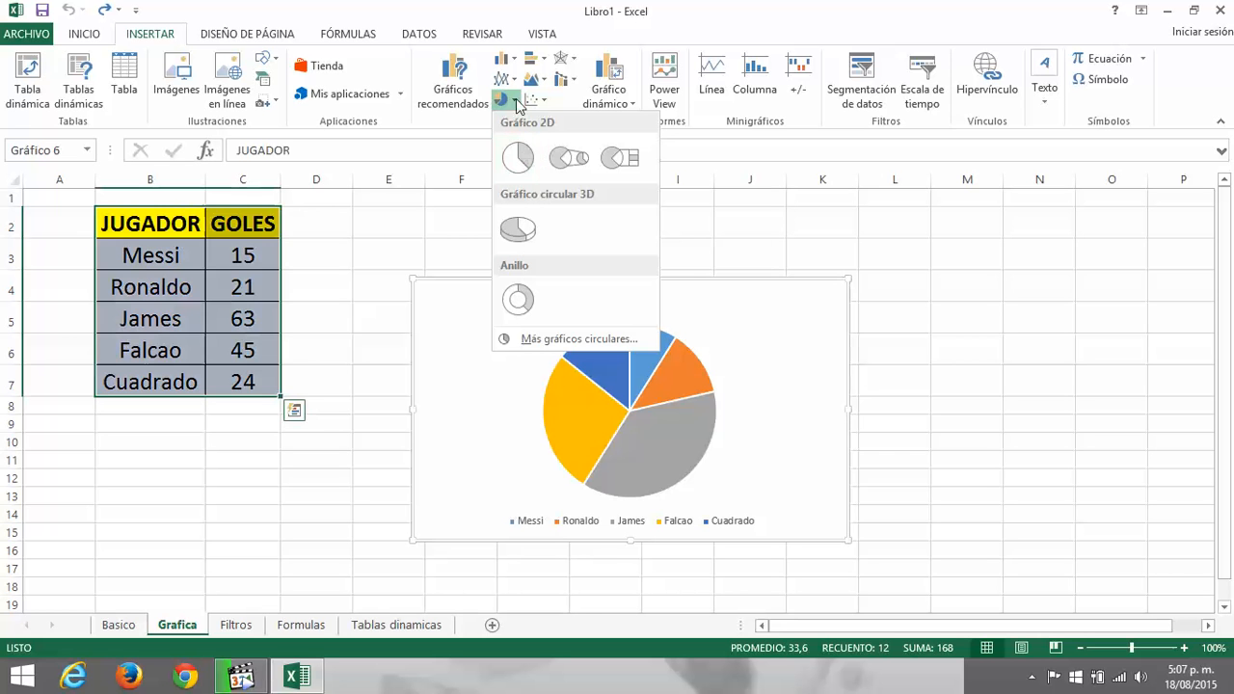
{"action": "left_click", "coordinate": [516, 103]}
{"action": "left_click", "coordinate": [516, 102]}
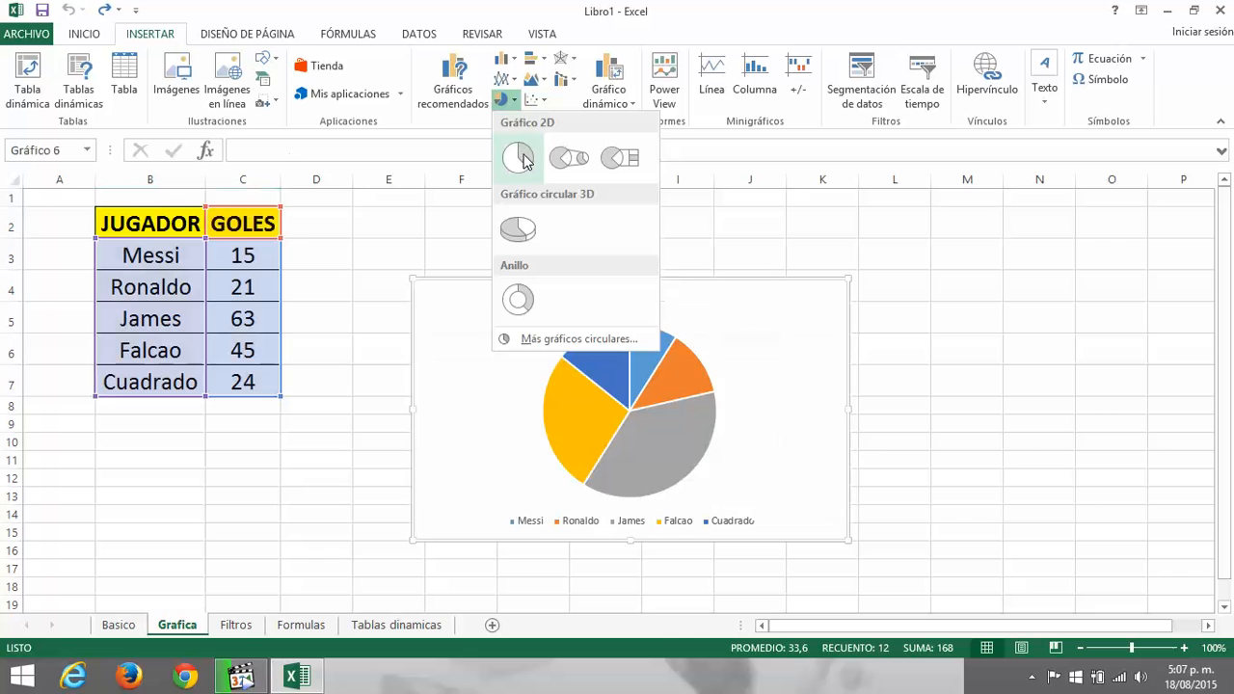
{"action": "left_click", "coordinate": [521, 157]}
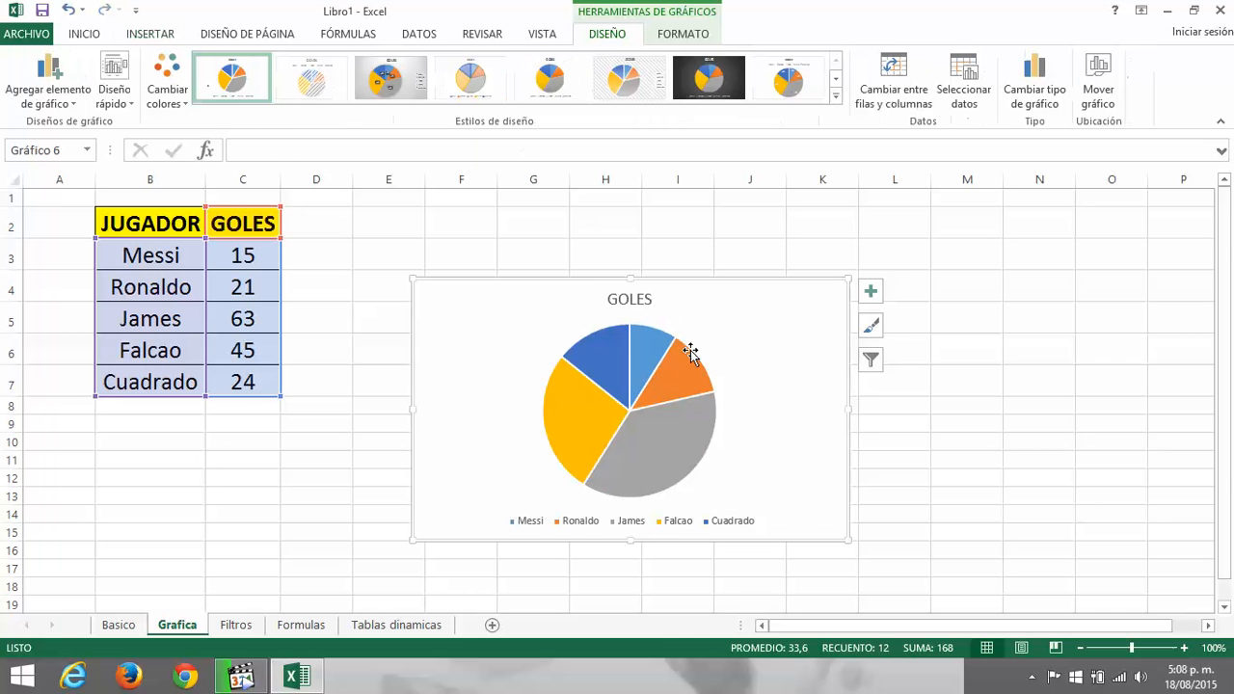
{"action": "left_click_drag", "start_coordinate": [579, 281], "coordinate": [564, 246]}
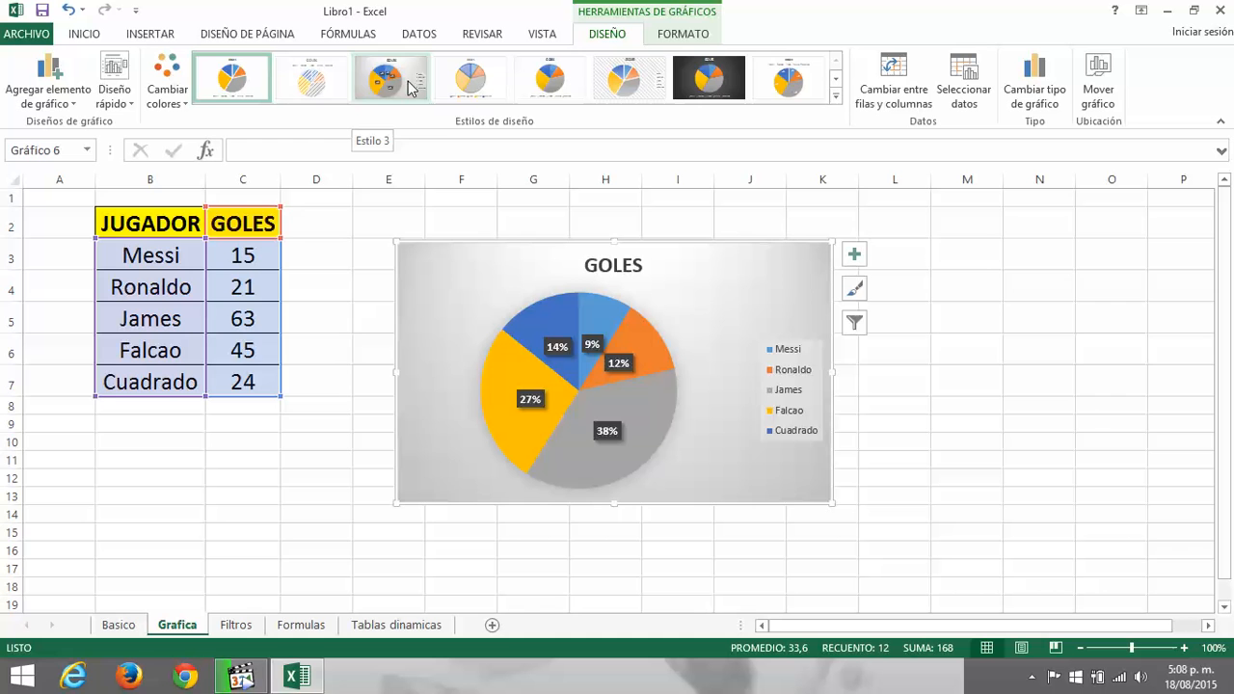
Step: Apply chart Estilo 3 with percentage labels on a grey gradient and begin enlarging the chart
{"action": "left_click", "coordinate": [410, 85]}
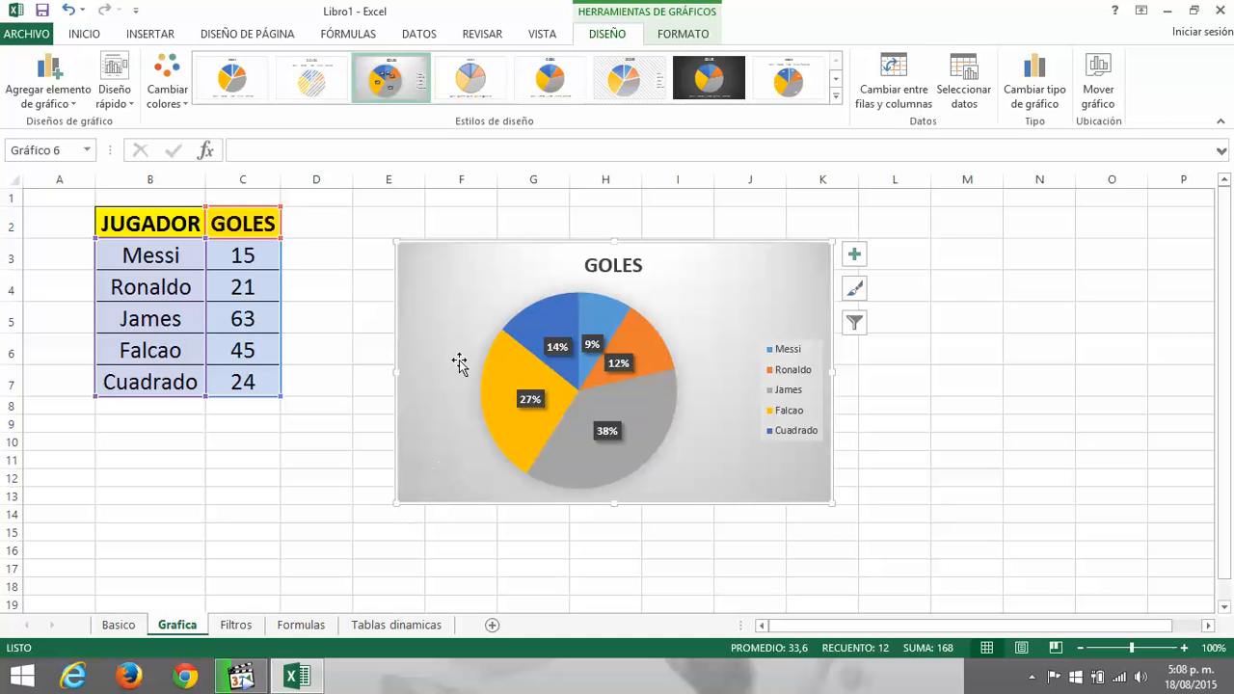
{"action": "mouse_move", "coordinate": [512, 378]}
{"action": "left_click_drag", "start_coordinate": [397, 500], "coordinate": [320, 585]}
{"action": "left_click_drag", "start_coordinate": [474, 278], "coordinate": [499, 242]}
Step: Resize the pie chart and move it so it spans columns E–L
{"action": "left_click_drag", "start_coordinate": [344, 554], "coordinate": [247, 294]}
{"action": "left_click_drag", "start_coordinate": [1224, 472], "coordinate": [1225, 344]}
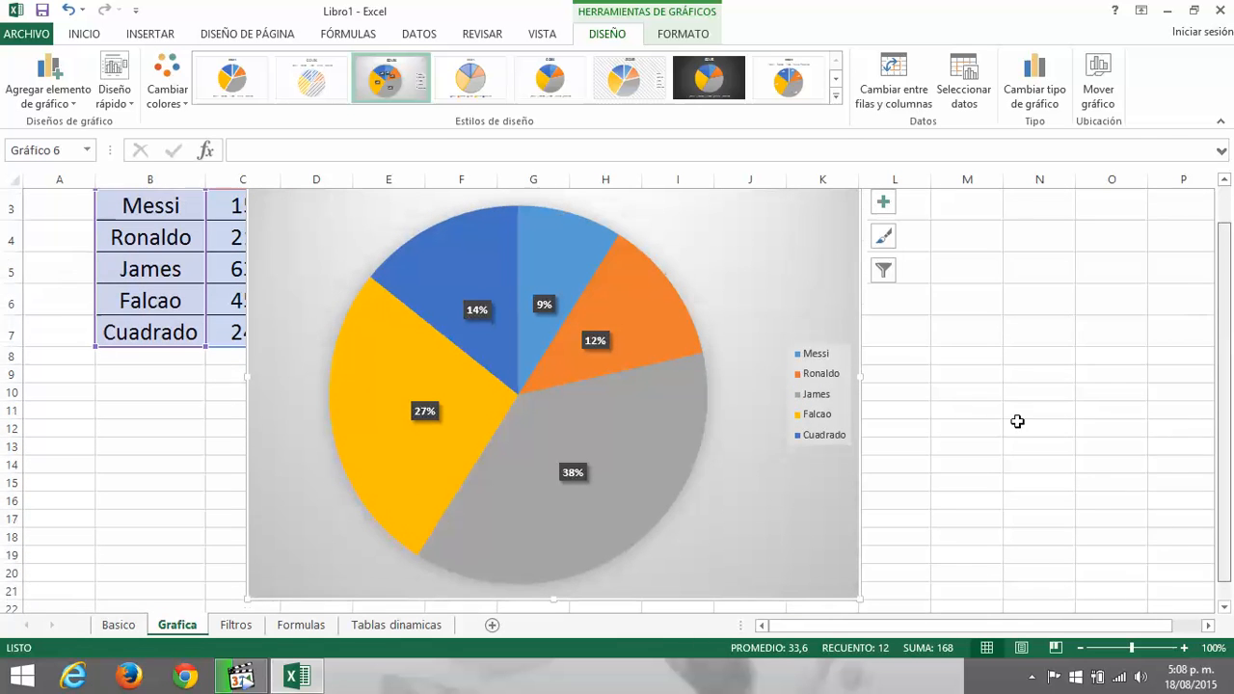
{"action": "left_click_drag", "start_coordinate": [247, 595], "coordinate": [254, 570]}
{"action": "mouse_move", "coordinate": [1223, 434]}
{"action": "left_mouse_down"}
{"action": "mouse_move", "coordinate": [1223, 403]}
{"action": "mouse_move", "coordinate": [1223, 423]}
{"action": "left_mouse_up"}
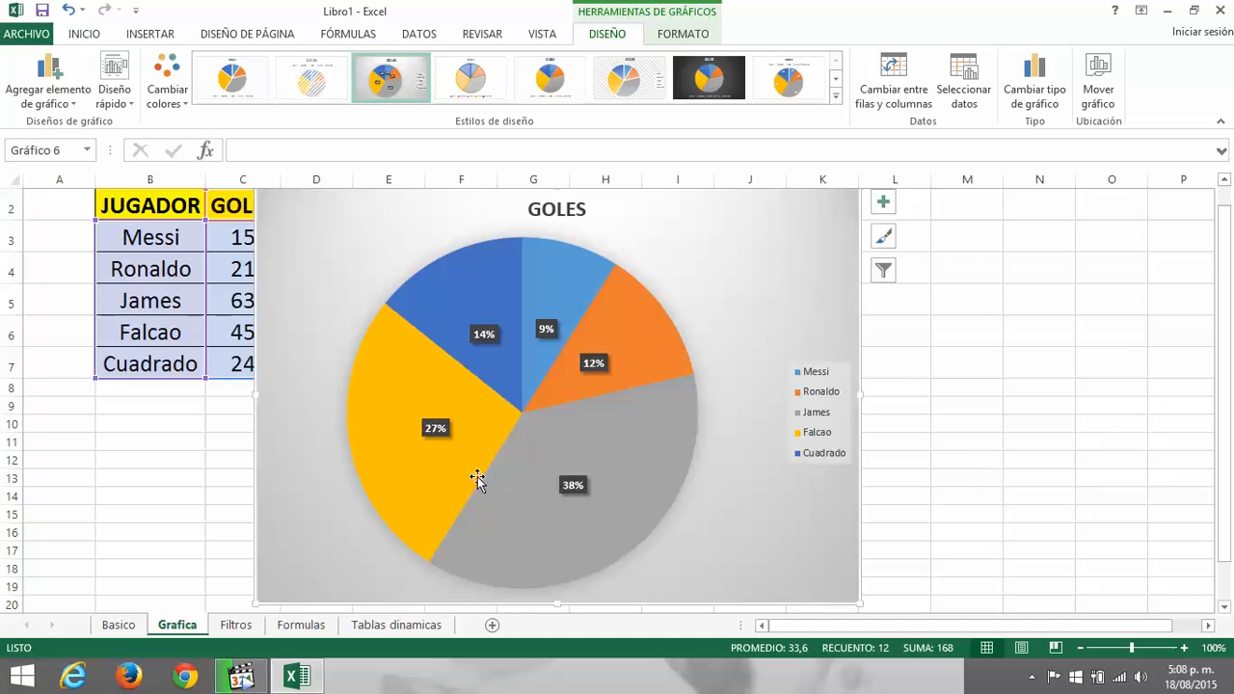
{"action": "left_click_drag", "start_coordinate": [405, 234], "coordinate": [453, 234]}
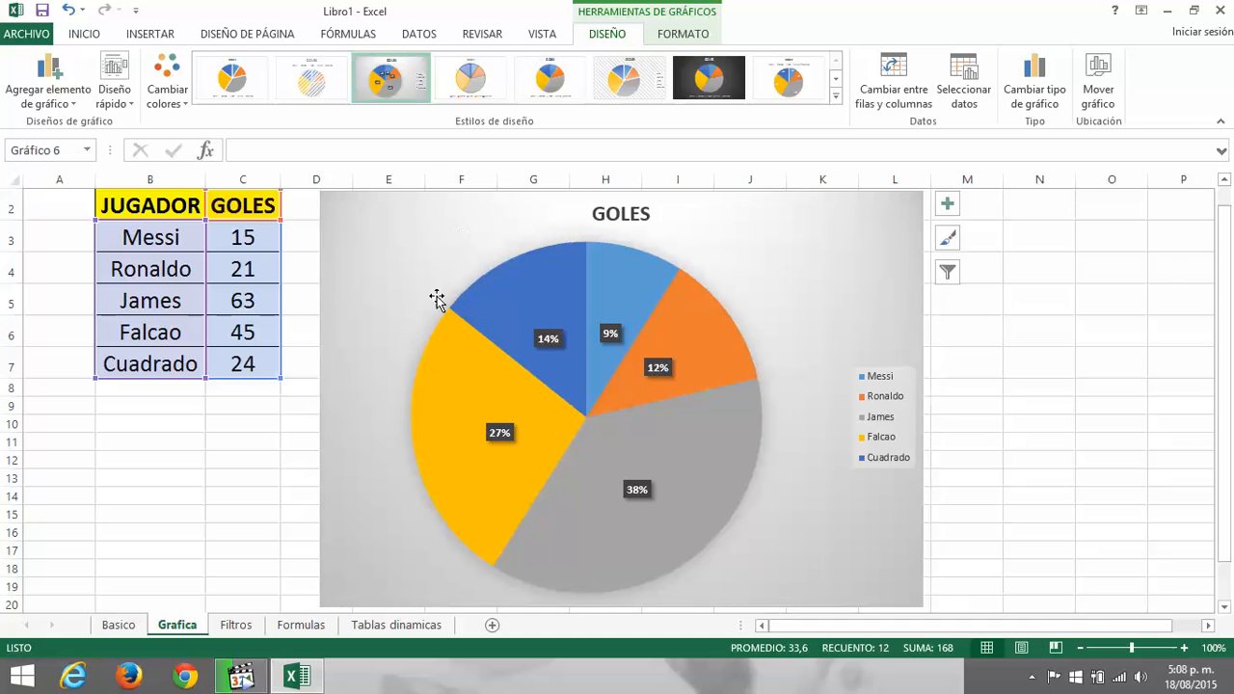
{"action": "mouse_move", "coordinate": [560, 522]}
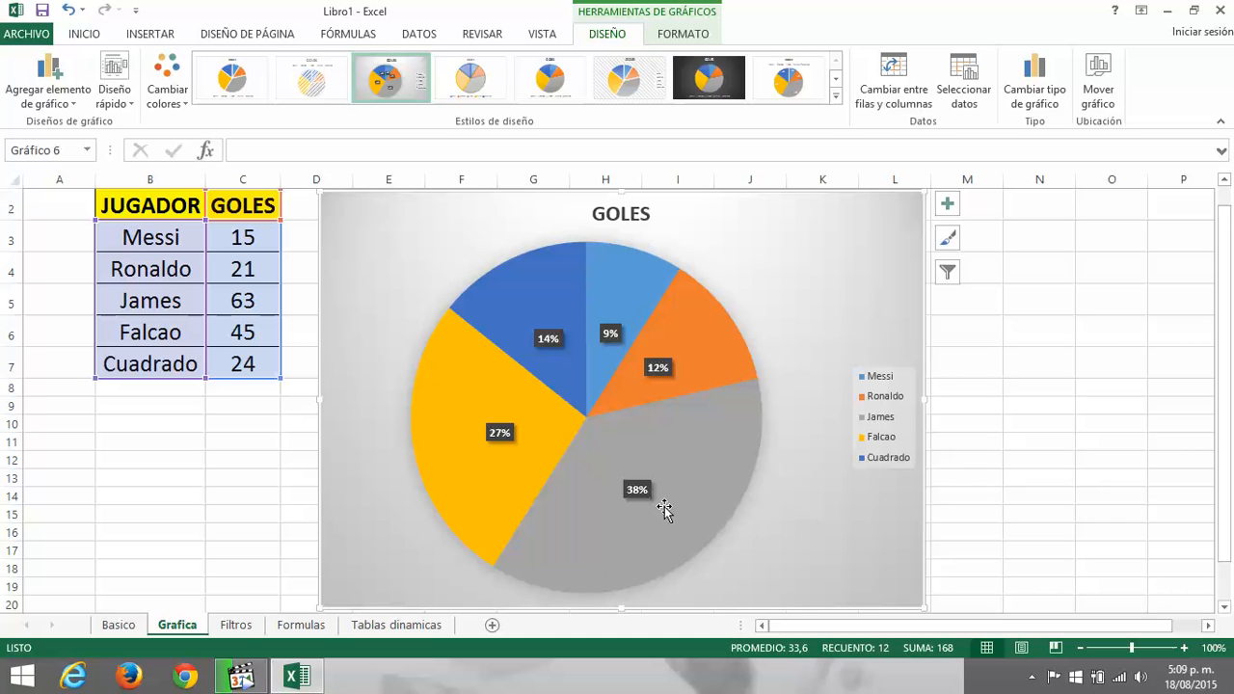
{"action": "mouse_move", "coordinate": [664, 506]}
Step: Select only the grey James slice and open its Formato de punto de datos settings
{"action": "mouse_move", "coordinate": [701, 434]}
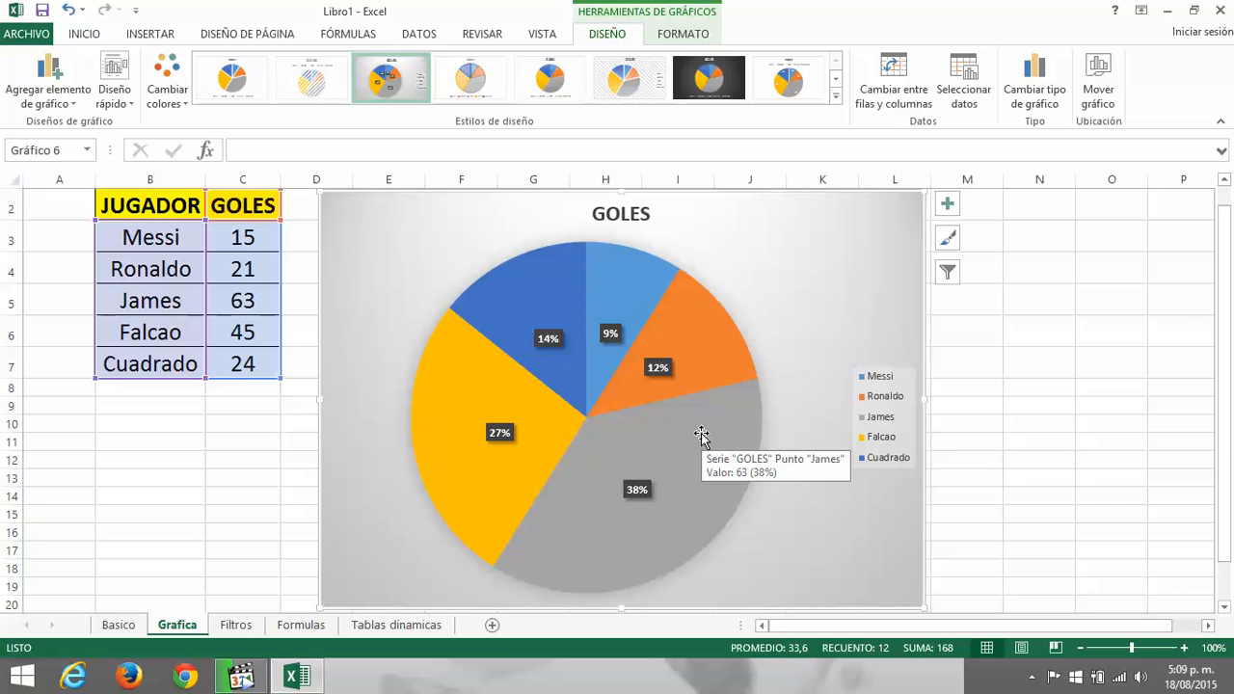
{"action": "left_click", "coordinate": [701, 435]}
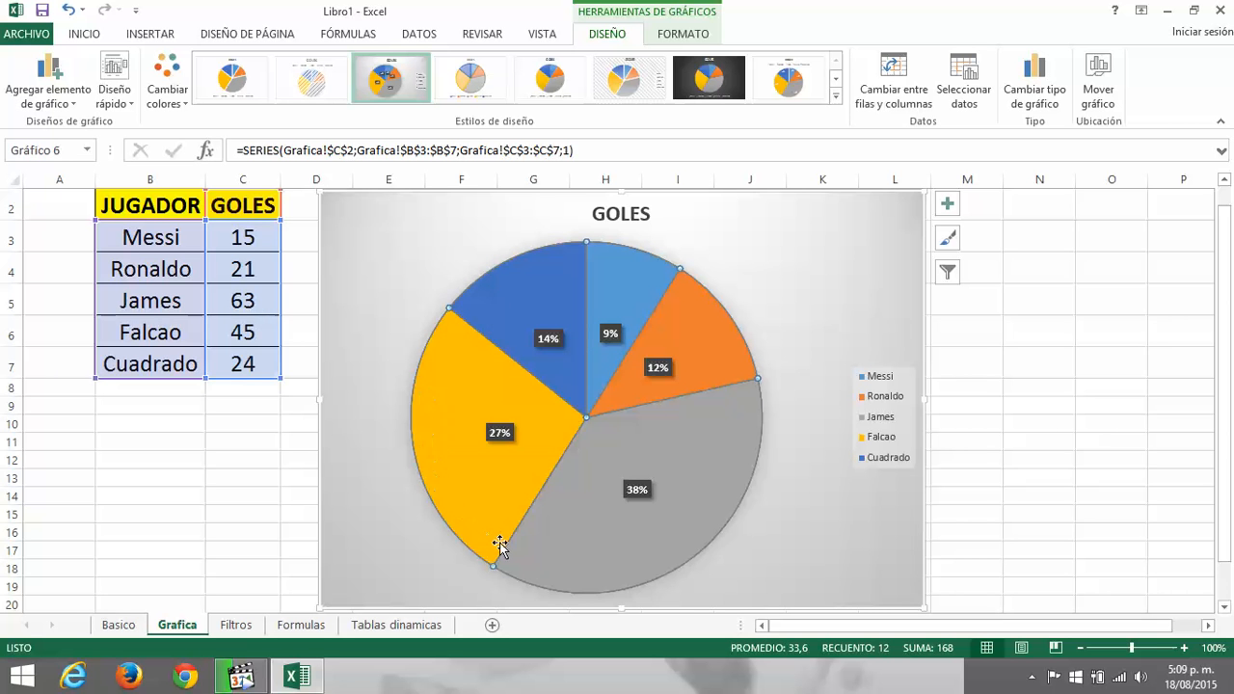
{"action": "mouse_move", "coordinate": [748, 390]}
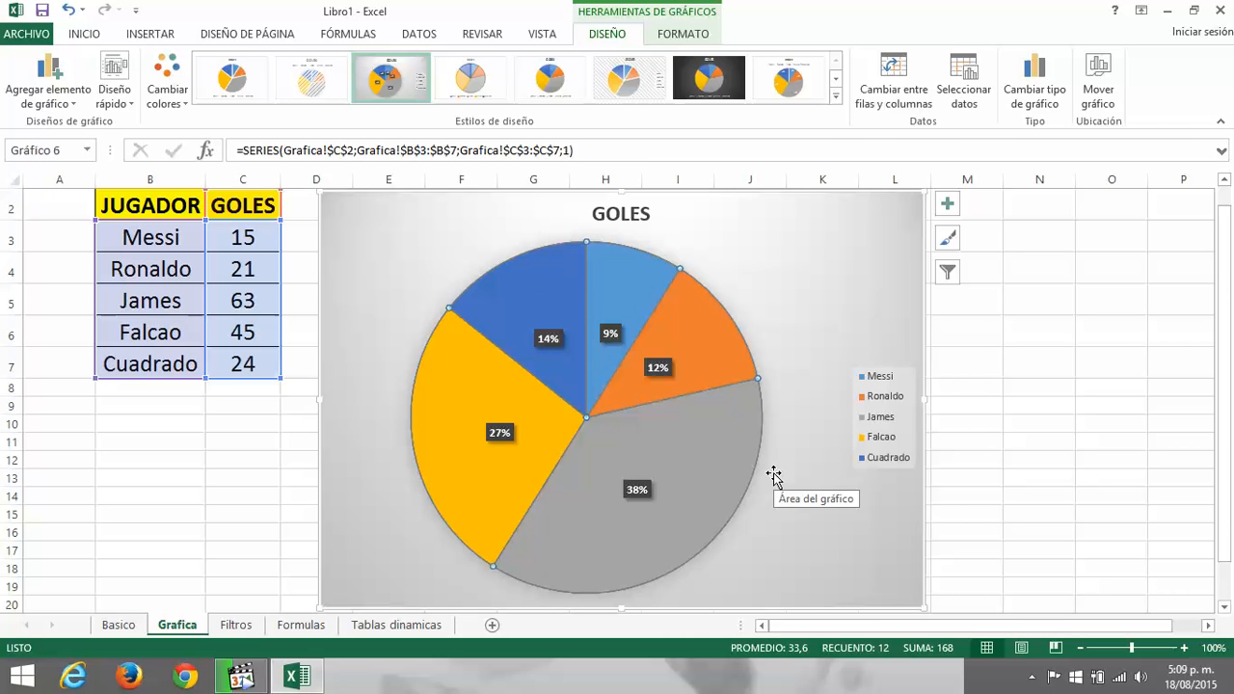
{"action": "mouse_move", "coordinate": [700, 447]}
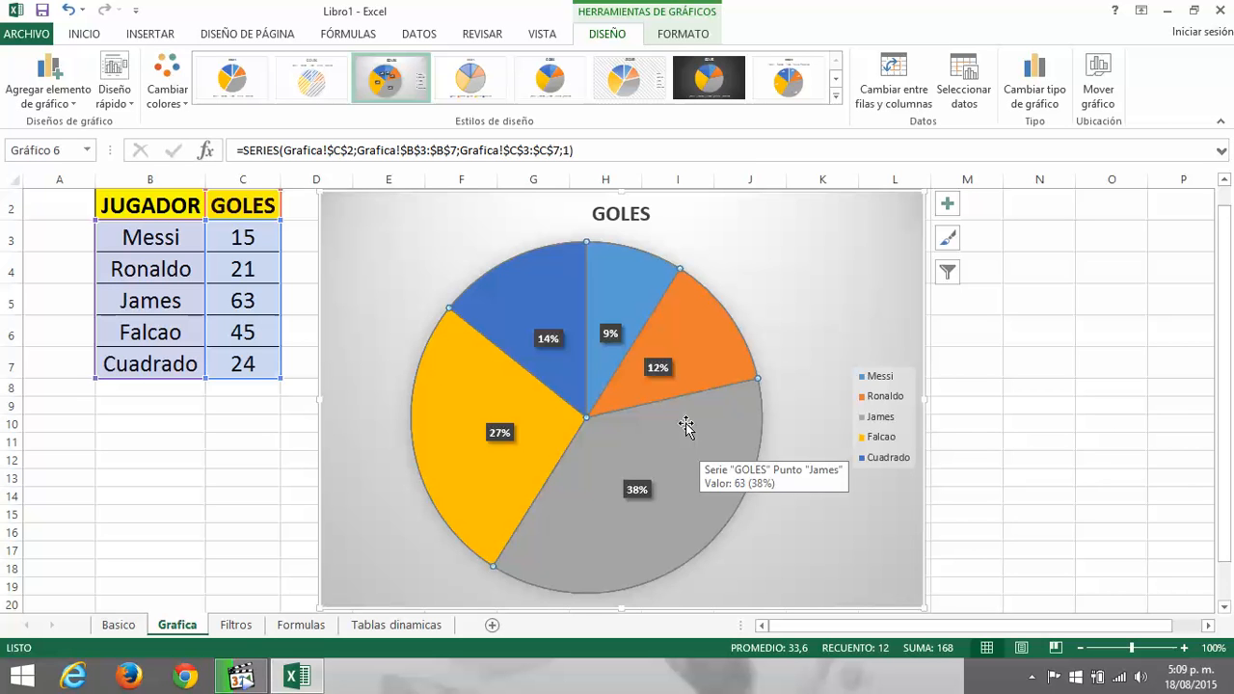
{"action": "left_click", "coordinate": [685, 427]}
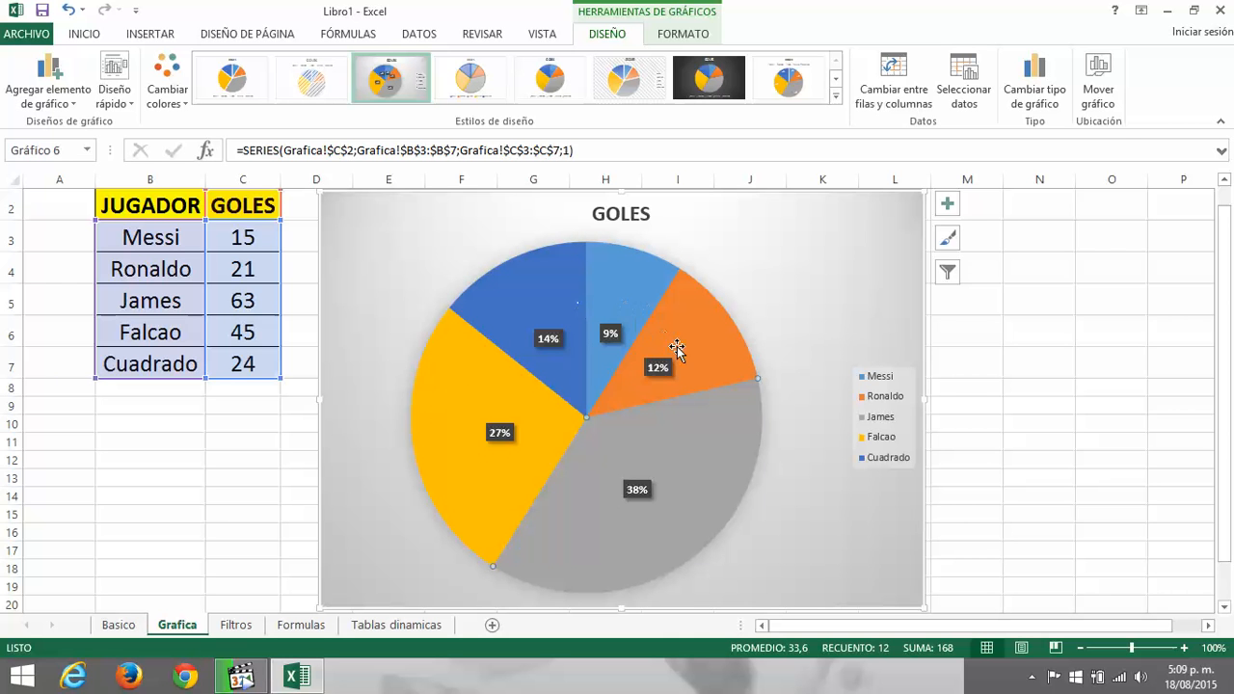
{"action": "mouse_move", "coordinate": [678, 353]}
{"action": "mouse_move", "coordinate": [689, 420]}
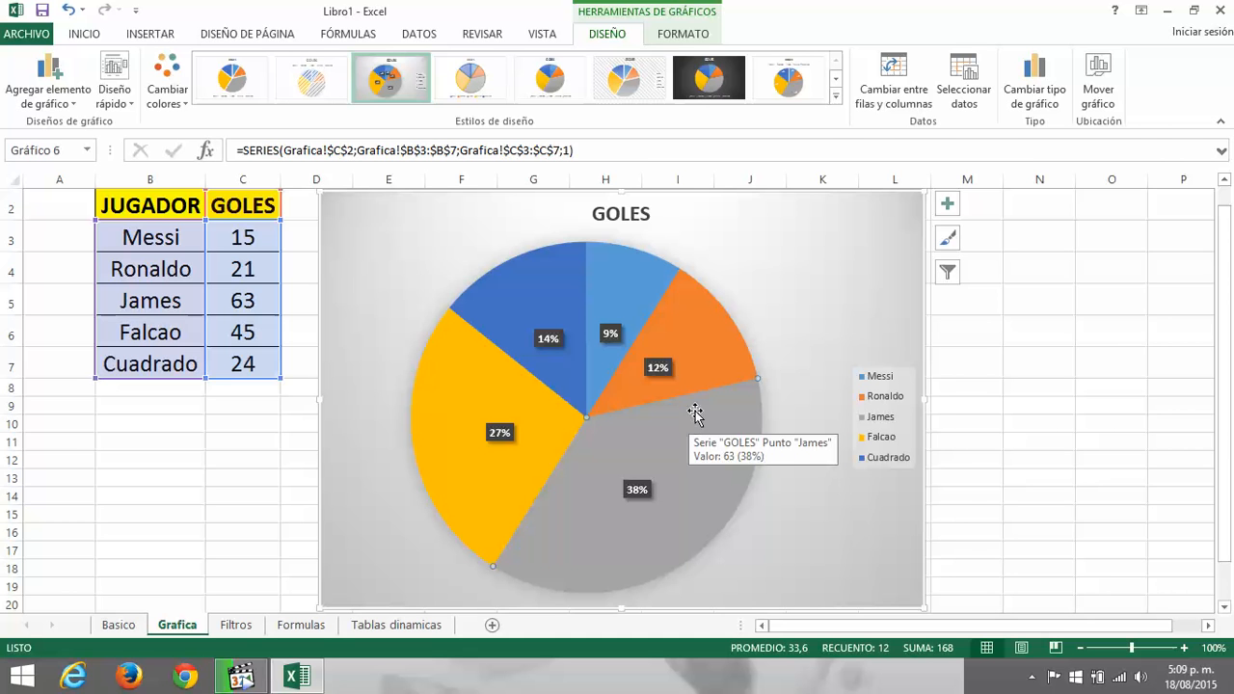
{"action": "right_click", "coordinate": [695, 414]}
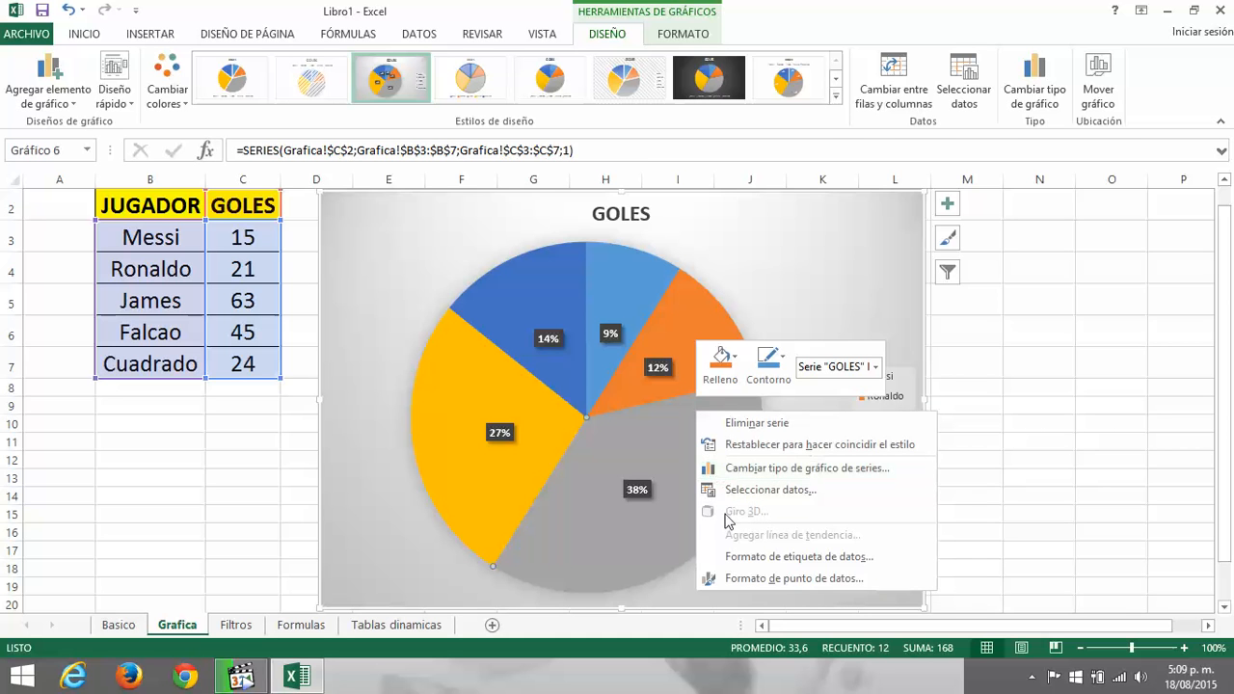
{"action": "left_click", "coordinate": [778, 579]}
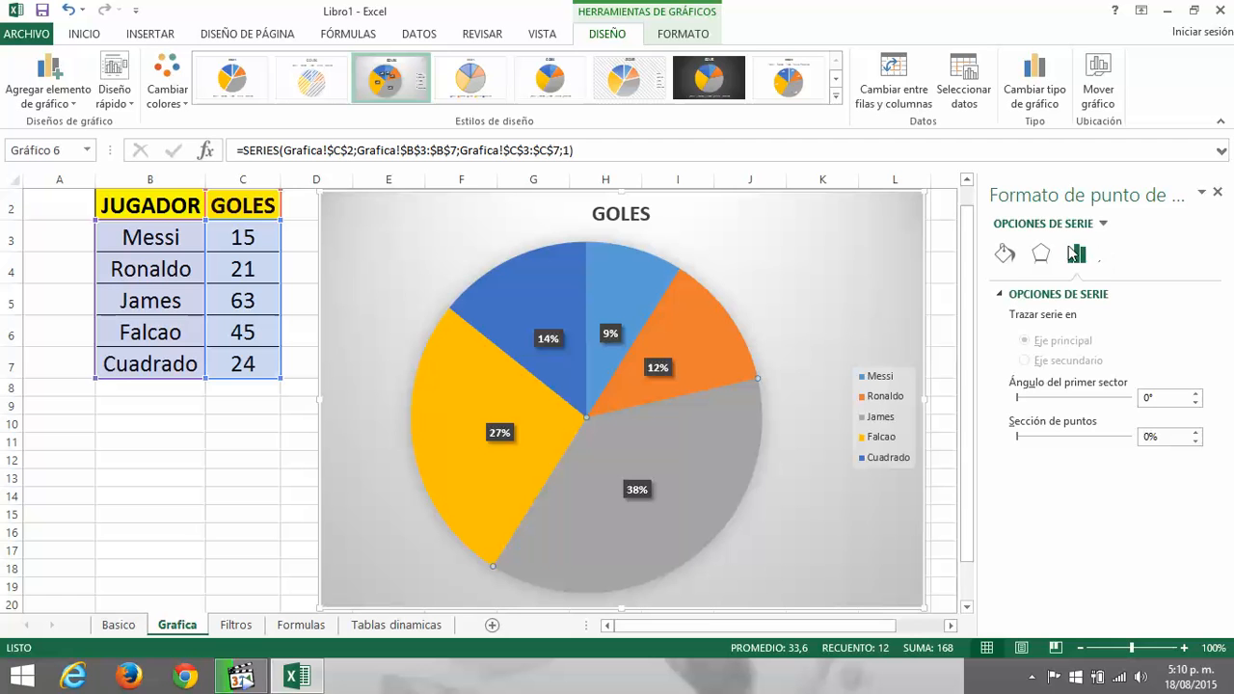
Step: Give the James slice a solid red fill
{"action": "left_click", "coordinate": [1007, 259]}
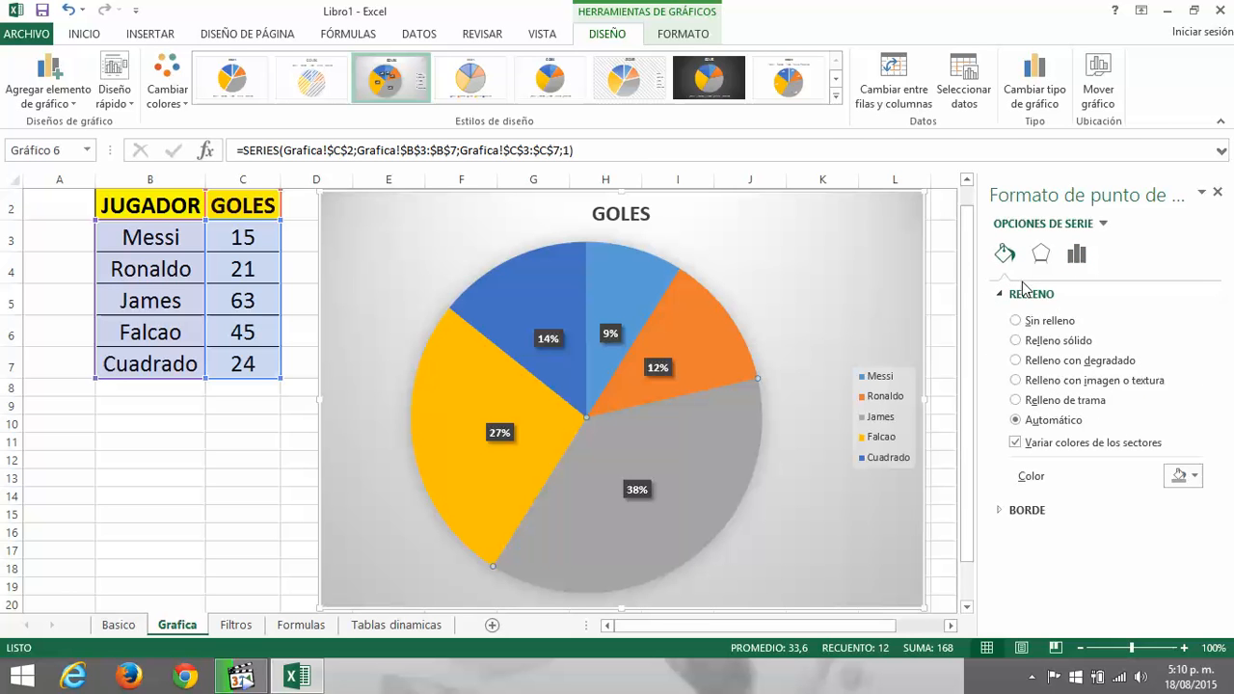
{"action": "left_click", "coordinate": [1015, 341]}
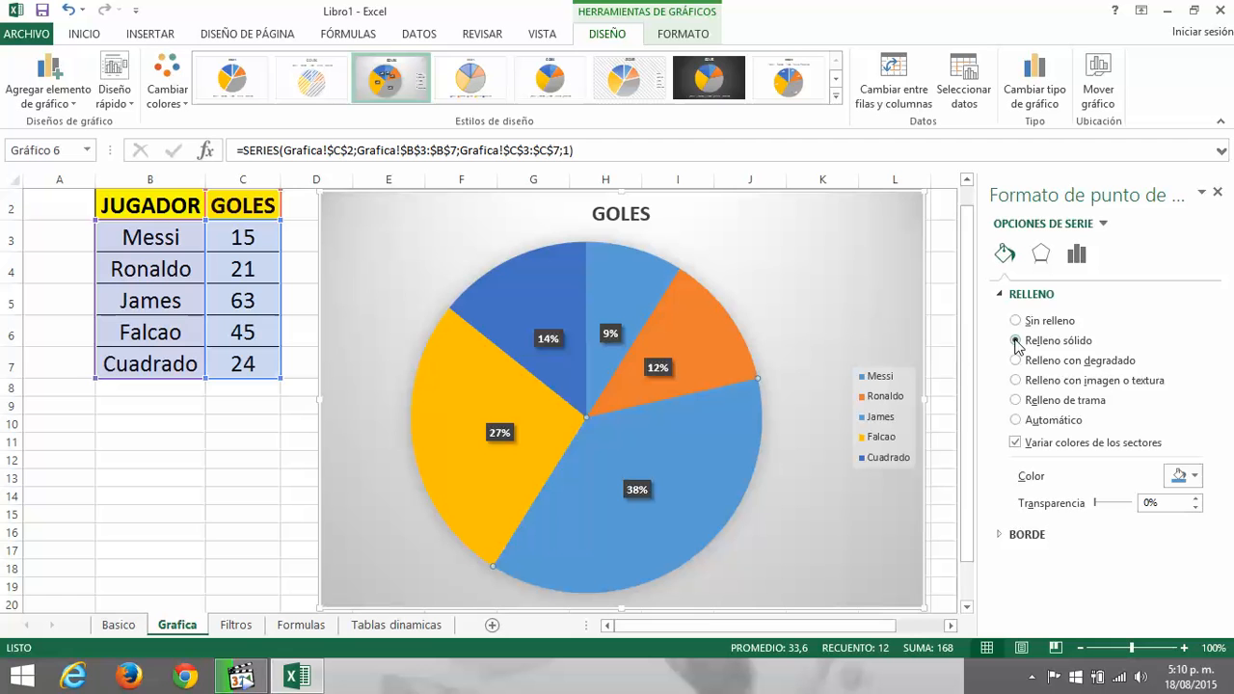
{"action": "left_click", "coordinate": [1195, 477]}
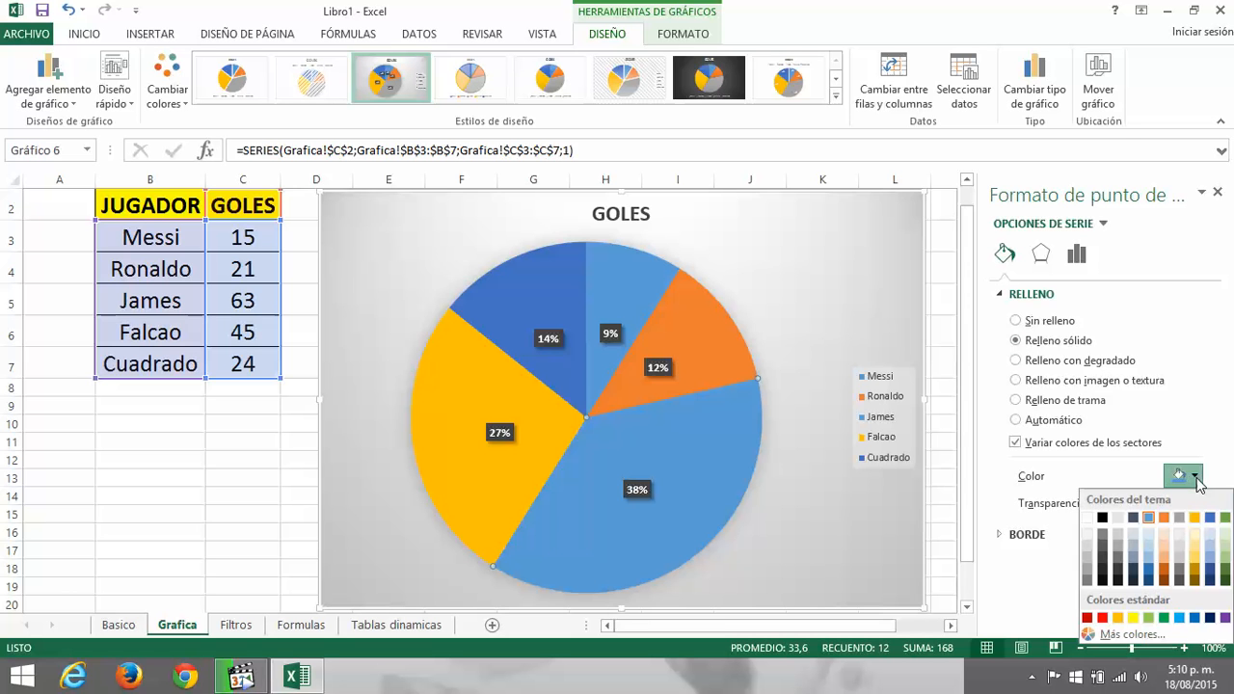
{"action": "left_click", "coordinate": [1101, 618]}
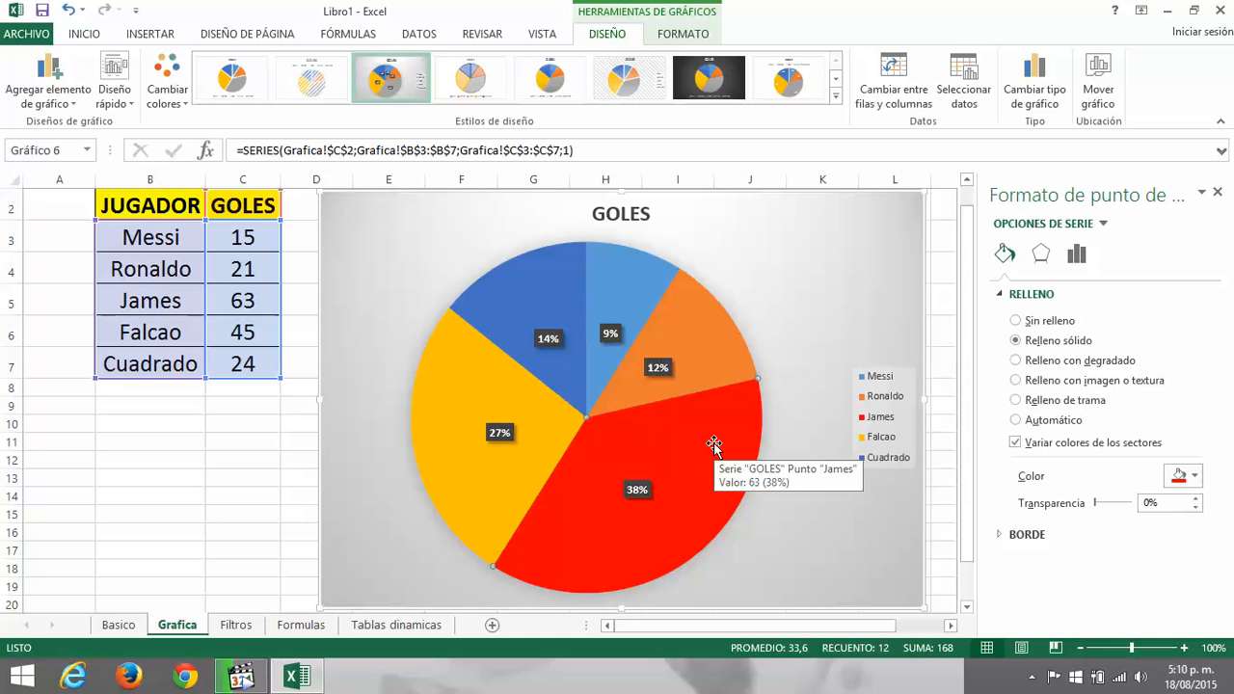
Step: Switch the James slice to a beige canvas texture fill
{"action": "left_click", "coordinate": [1018, 382]}
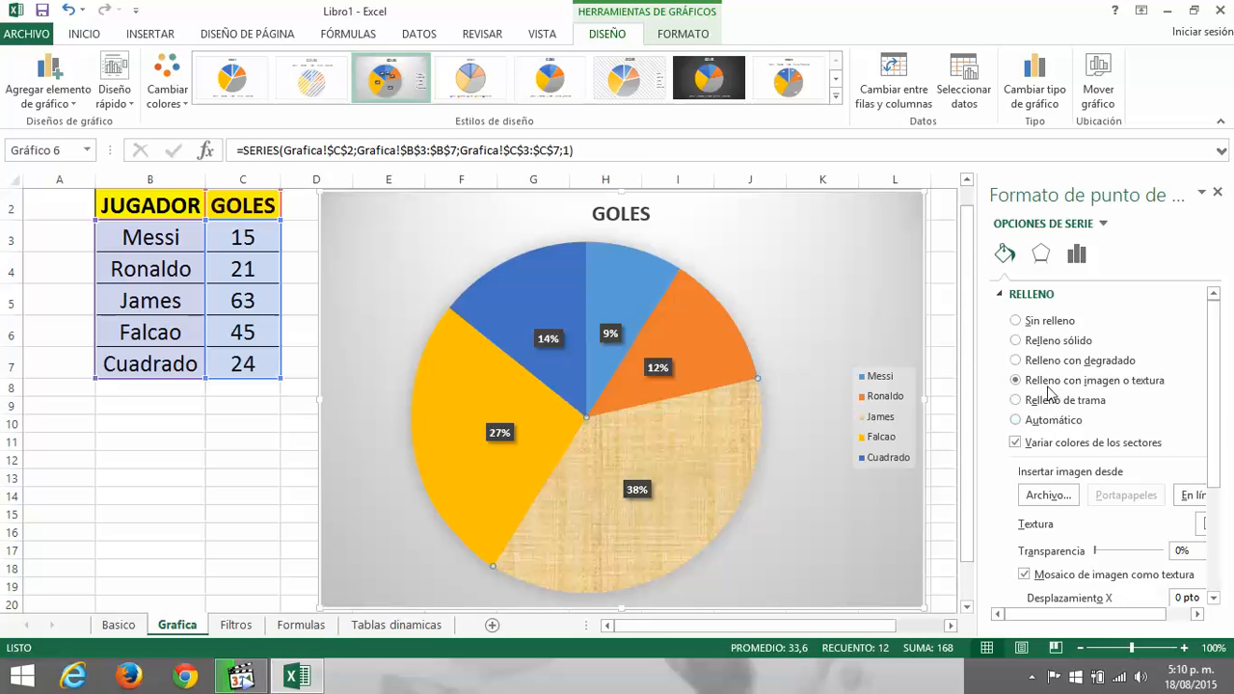
{"action": "left_click_drag", "start_coordinate": [1216, 472], "coordinate": [1219, 514]}
{"action": "left_click_drag", "start_coordinate": [1146, 613], "coordinate": [1070, 625]}
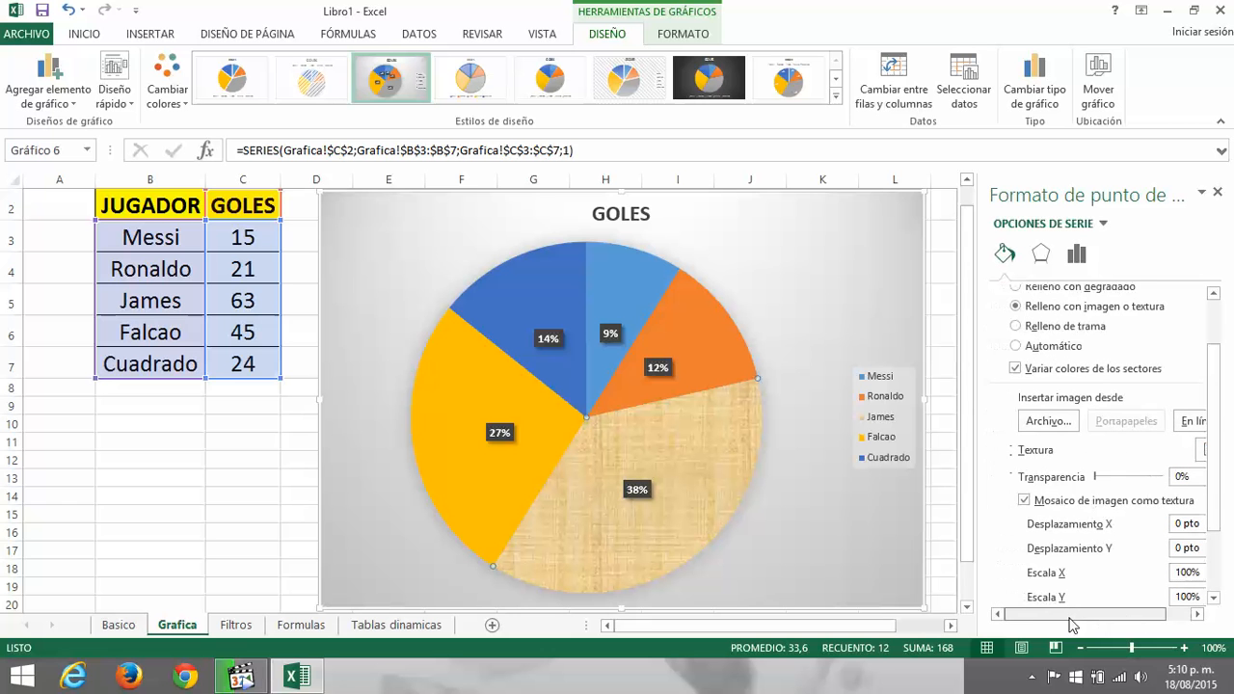
Step: Fill the James slice with the photo maxresdefault.jpg
{"action": "left_click", "coordinate": [1038, 424]}
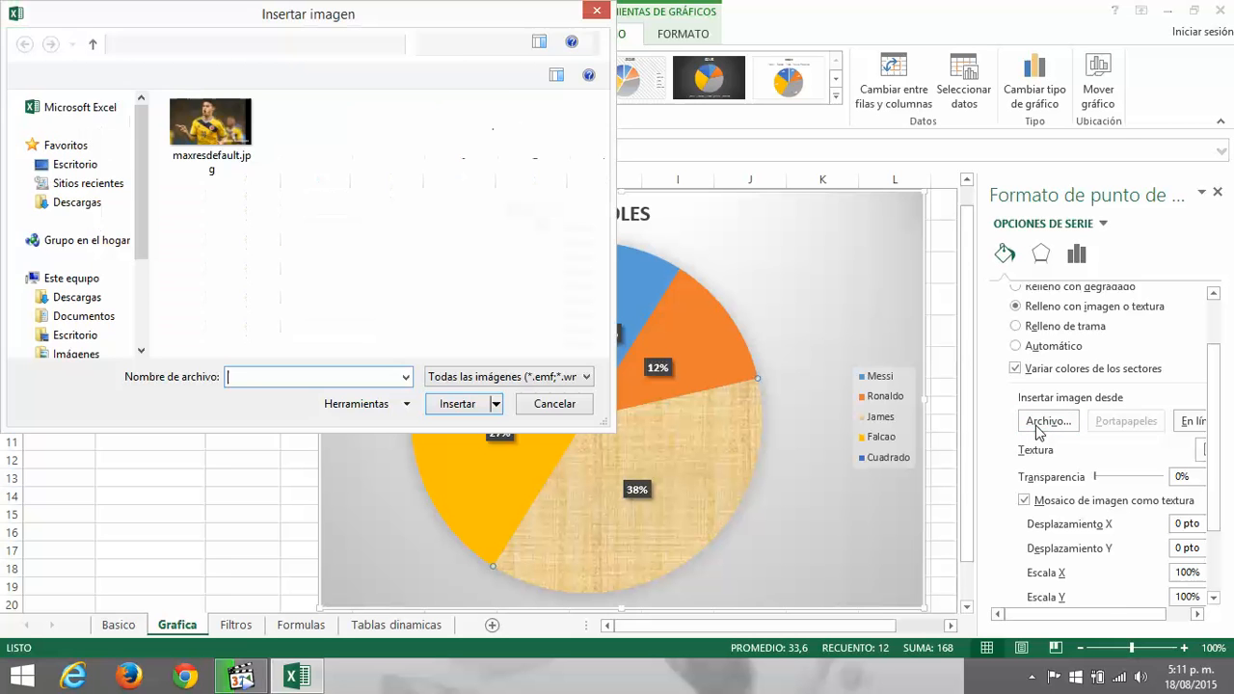
{"action": "left_click", "coordinate": [210, 132]}
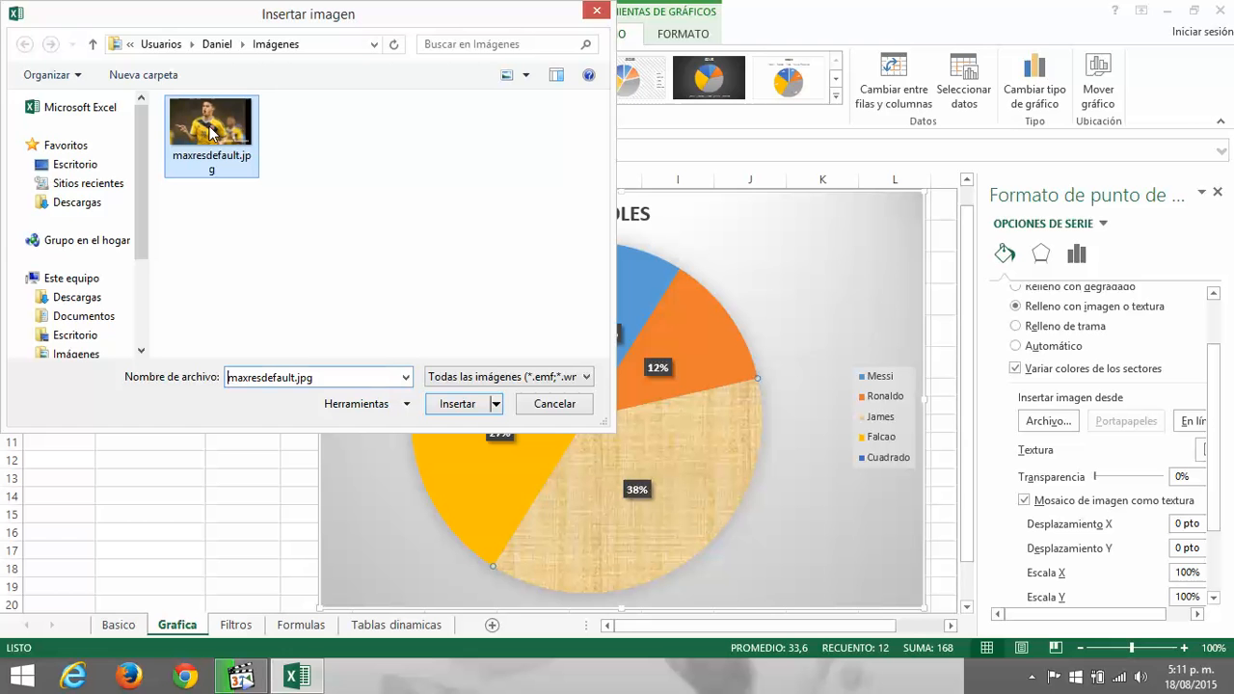
{"action": "left_click", "coordinate": [459, 405]}
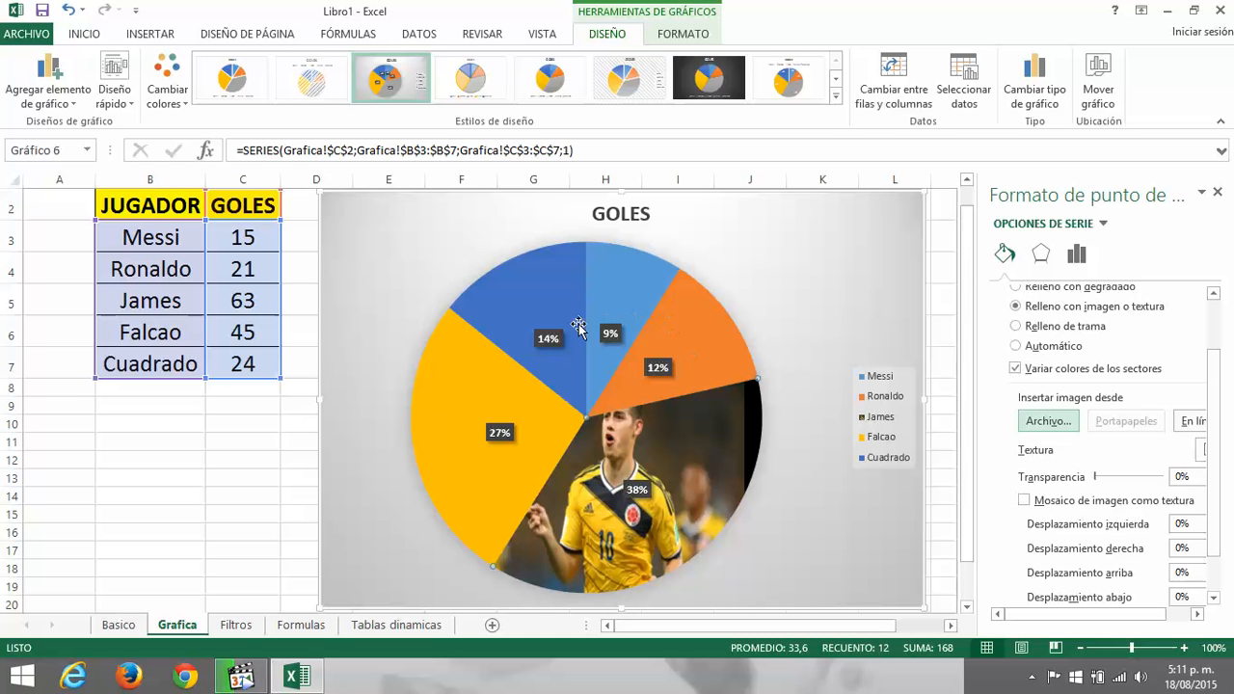
{"action": "mouse_move", "coordinate": [578, 328]}
{"action": "left_click", "coordinate": [837, 294]}
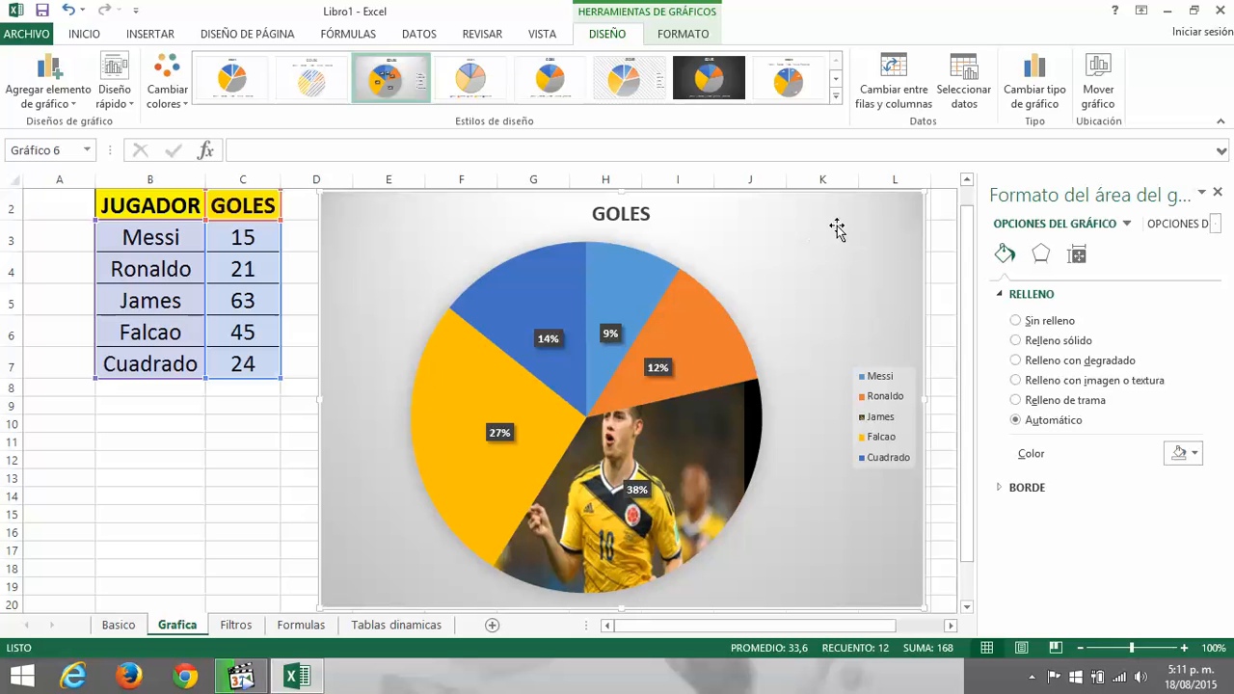
Step: Set the chart area background to a picture fill showing the James Rodriguez photo
{"action": "right_click", "coordinate": [798, 250]}
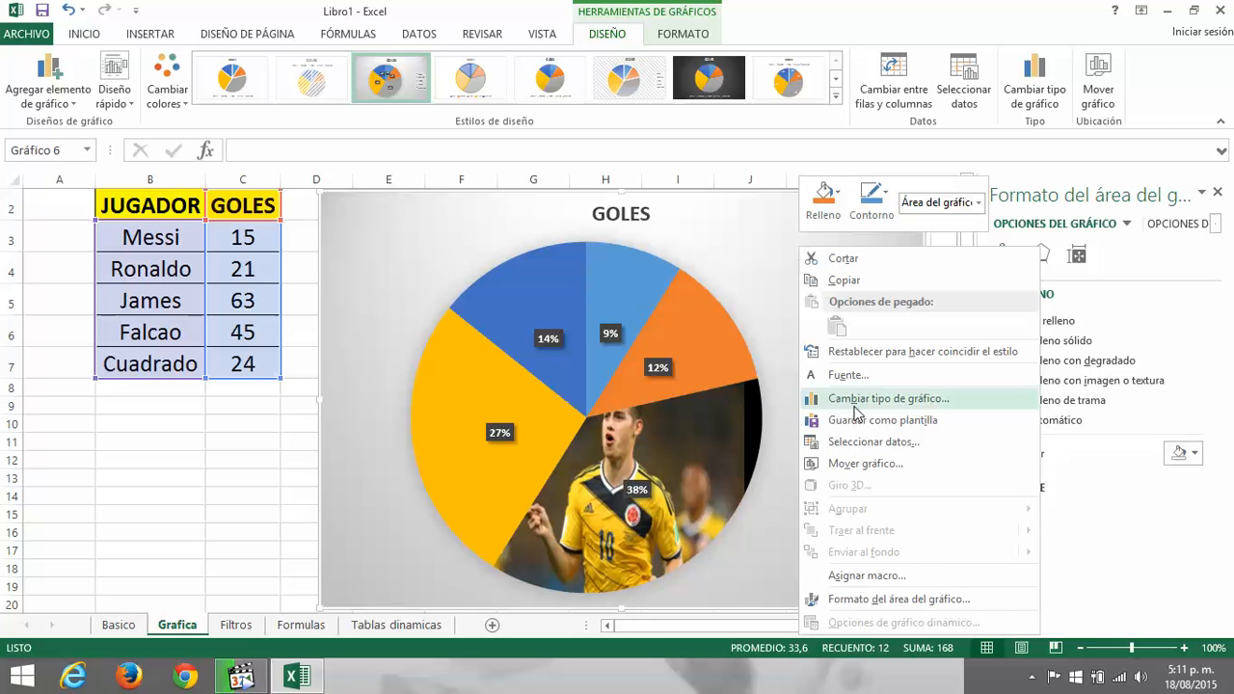
{"action": "left_click", "coordinate": [898, 598]}
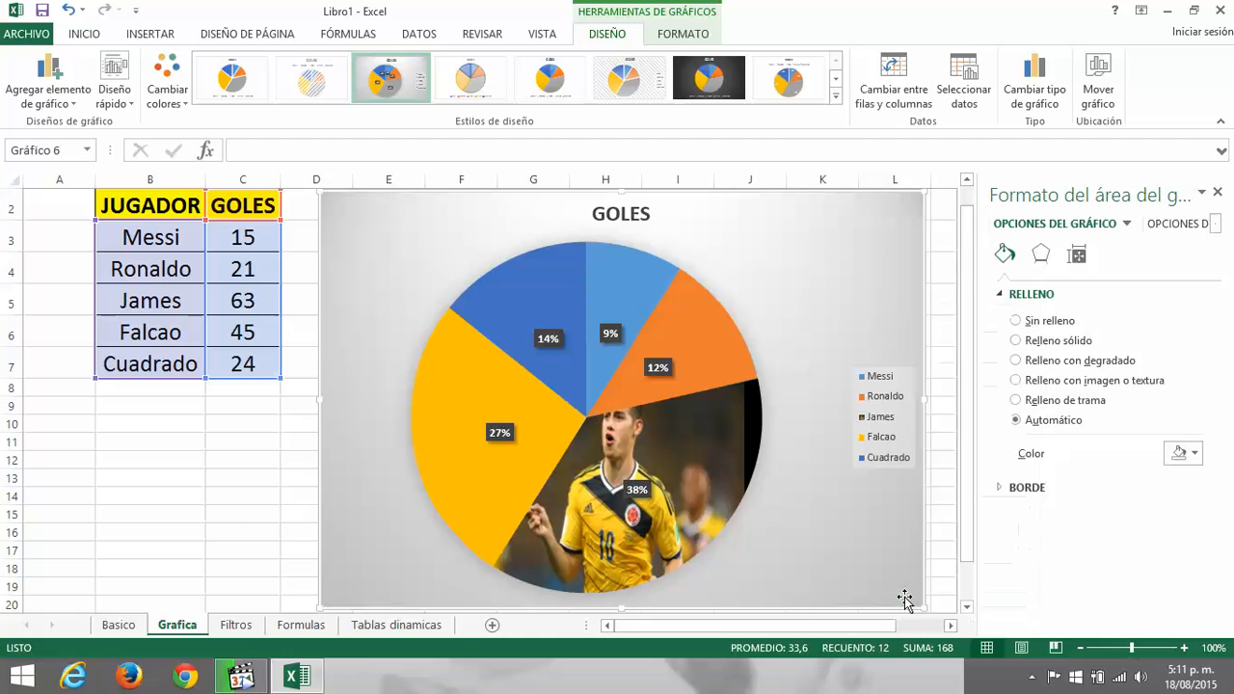
{"action": "left_click", "coordinate": [1018, 361]}
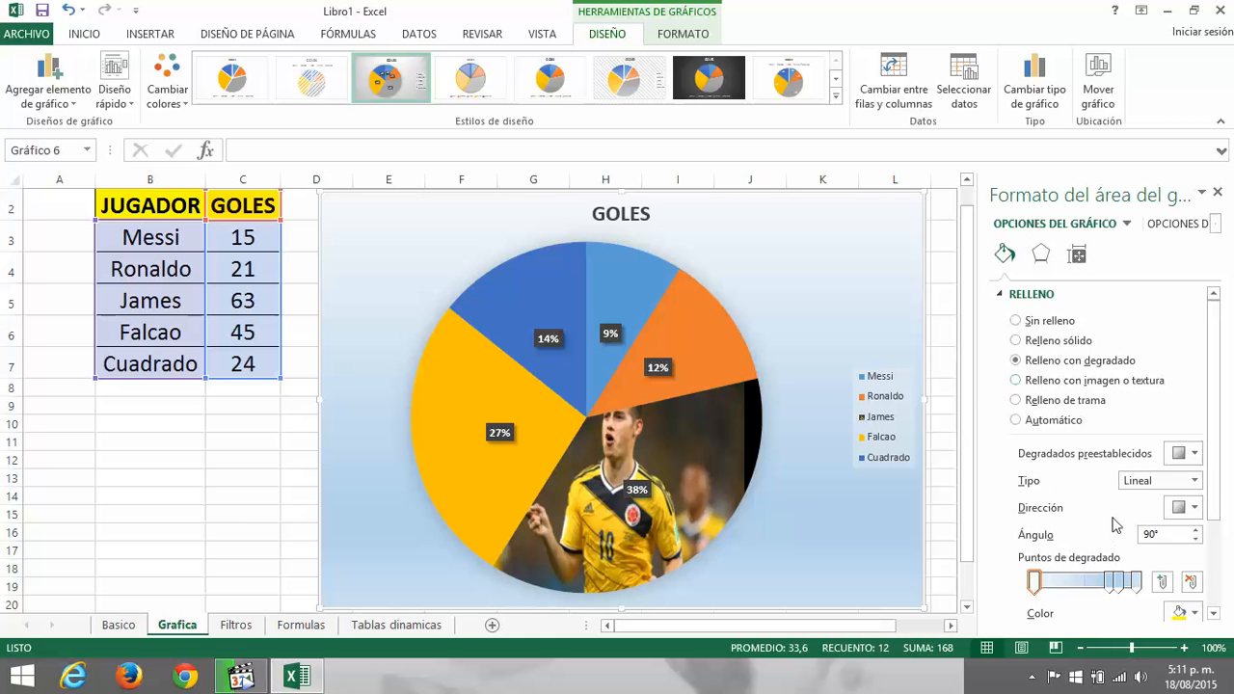
{"action": "mouse_move", "coordinate": [1217, 461]}
{"action": "left_mouse_down"}
{"action": "mouse_move", "coordinate": [1221, 569]}
{"action": "mouse_move", "coordinate": [1217, 469]}
{"action": "left_mouse_up"}
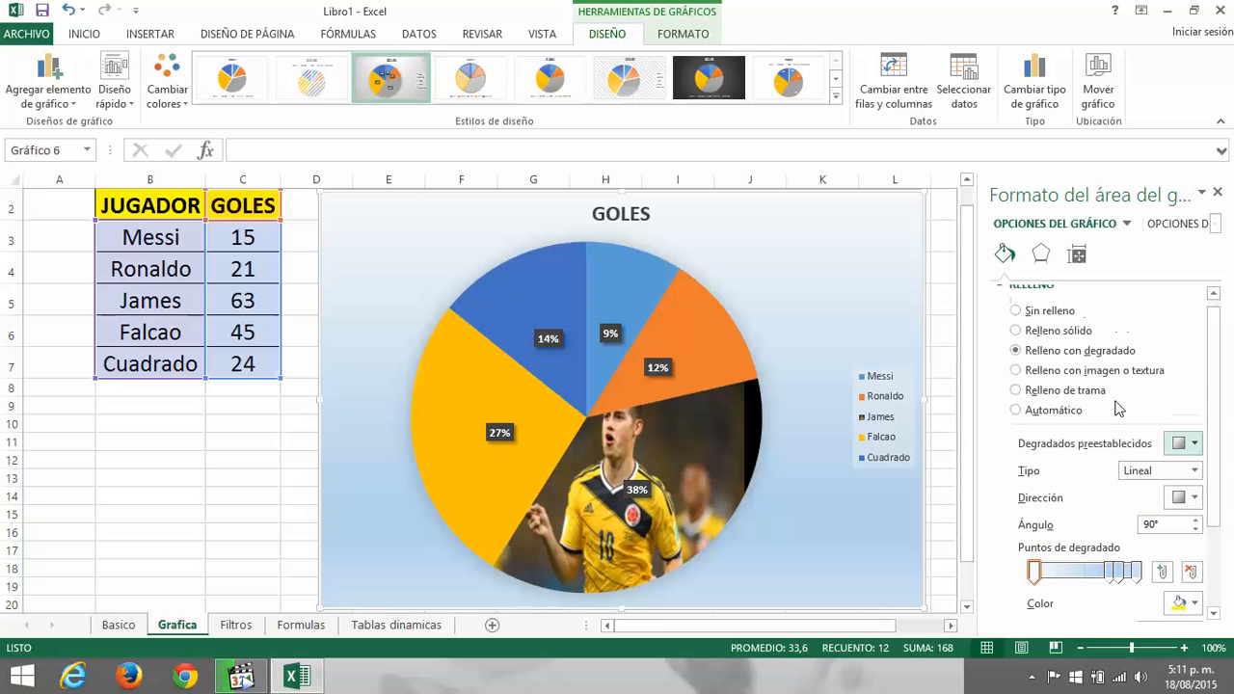
{"action": "left_click", "coordinate": [1017, 370]}
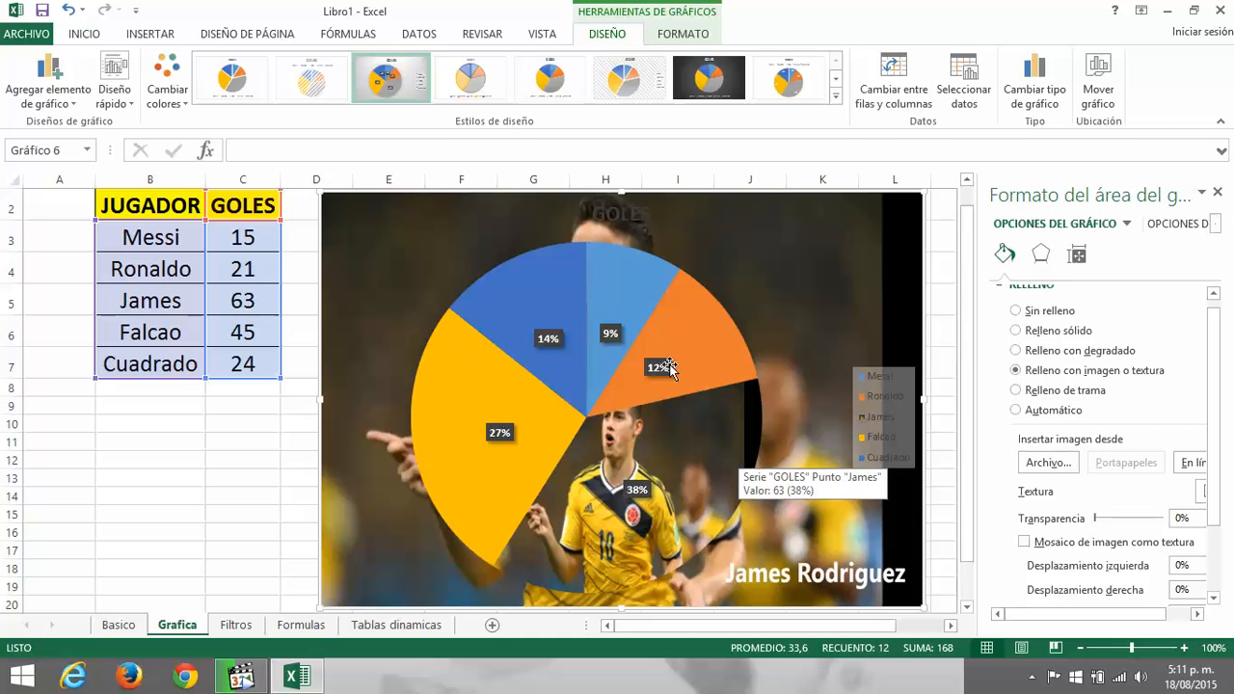
Step: Undo four fill changes, restoring the grey gradient background and the plain grey James slice
{"action": "left_click", "coordinate": [1218, 196]}
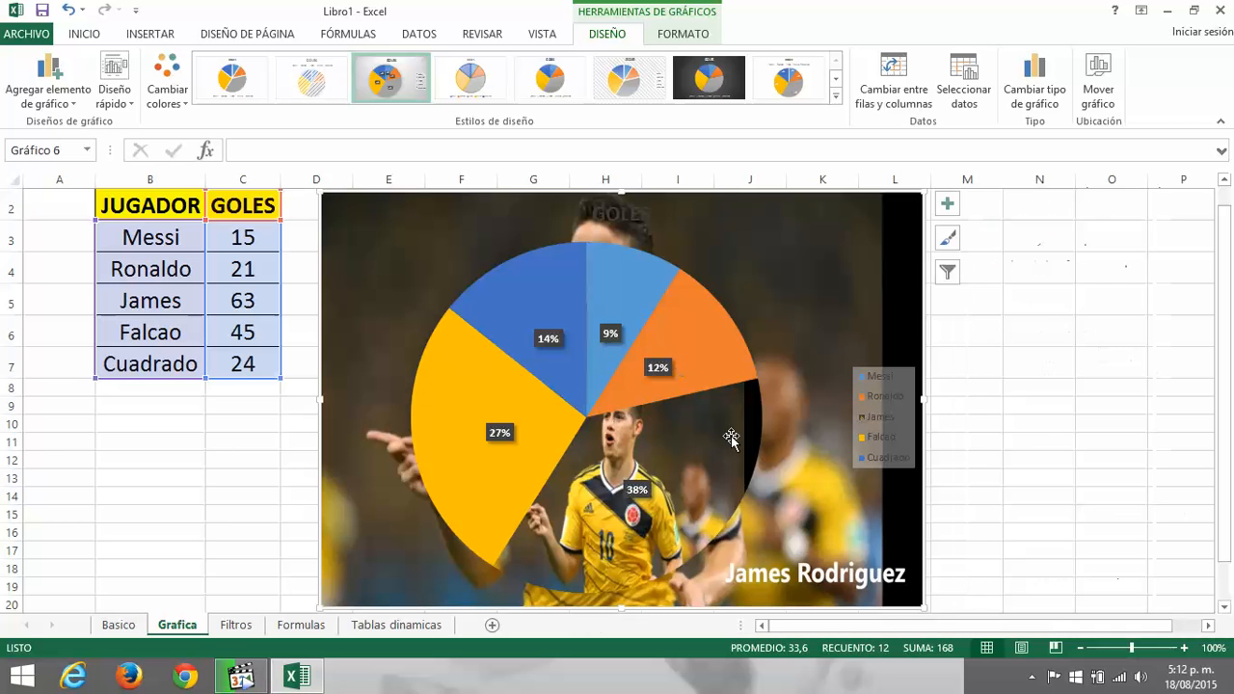
{"action": "key", "text": "ctrl+z"}
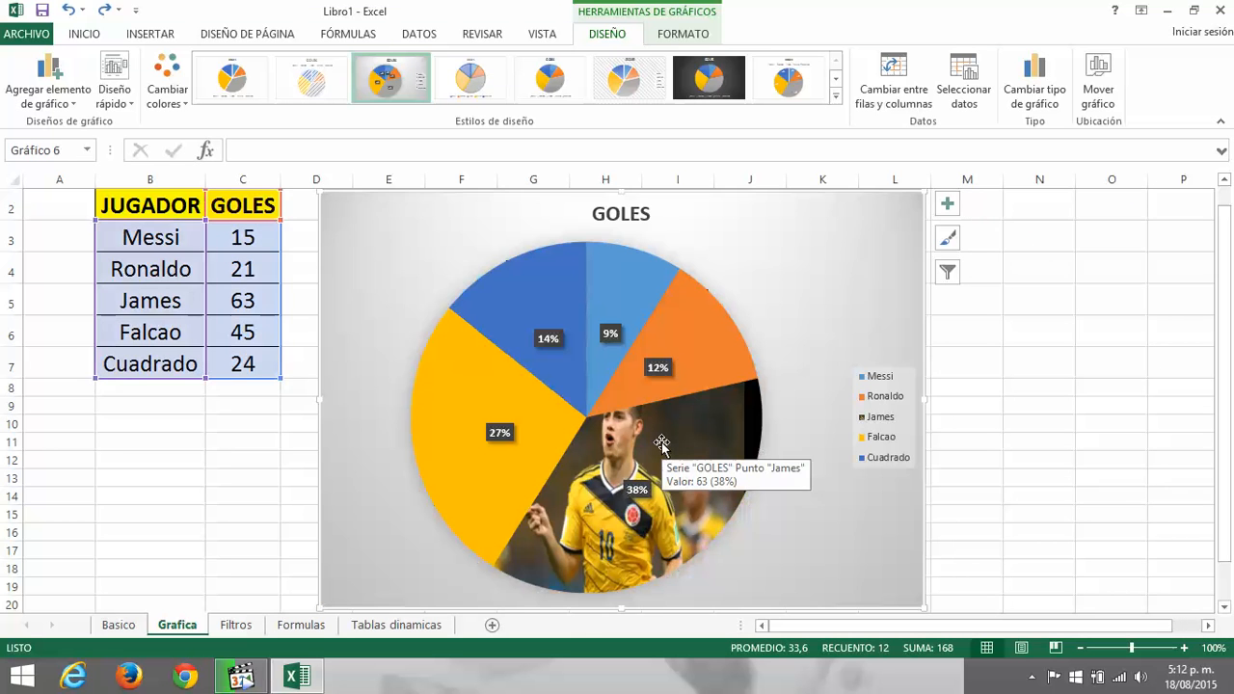
{"action": "key", "text": "ctrl+z"}
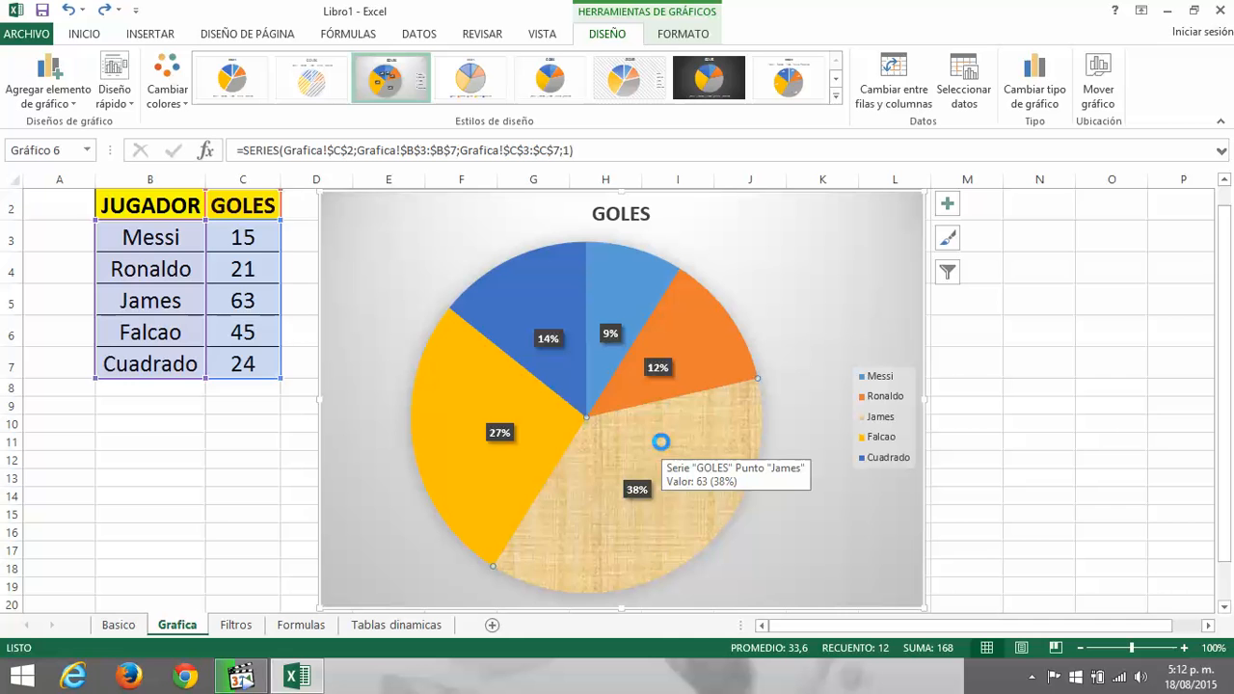
{"action": "key", "text": "ctrl+z"}
{"action": "key", "text": "ctrl+z"}
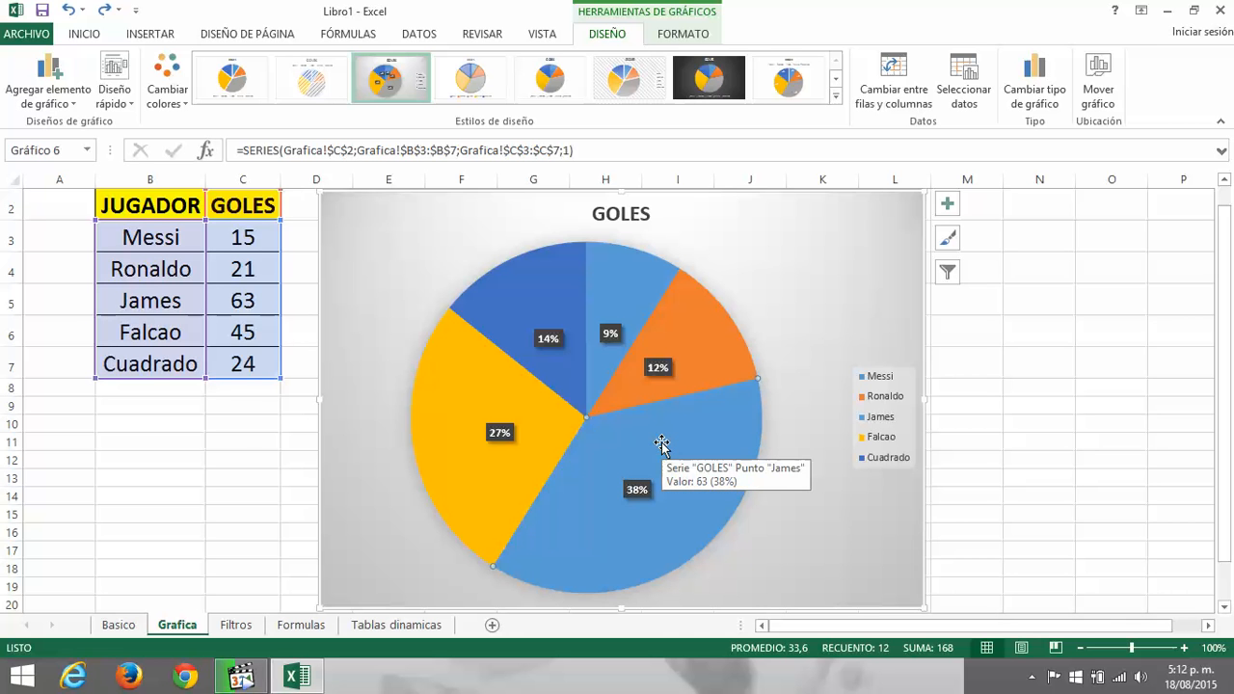
{"action": "key", "text": "ctrl+z"}
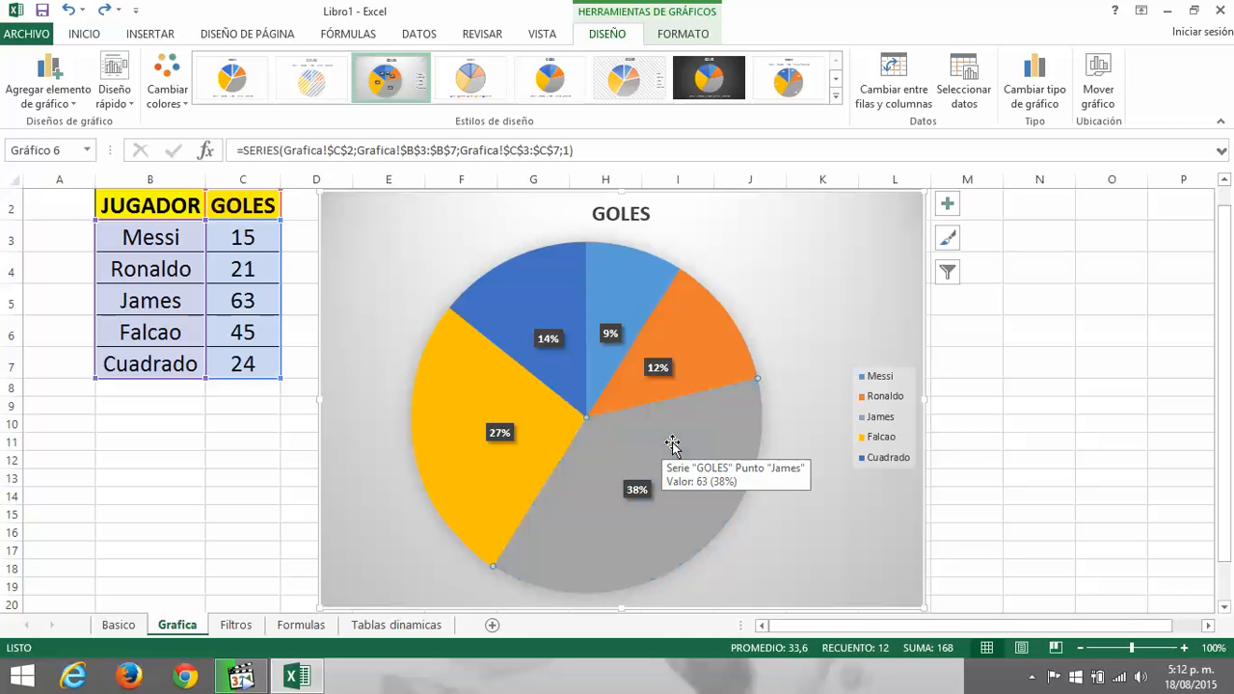
{"action": "left_click", "coordinate": [993, 353]}
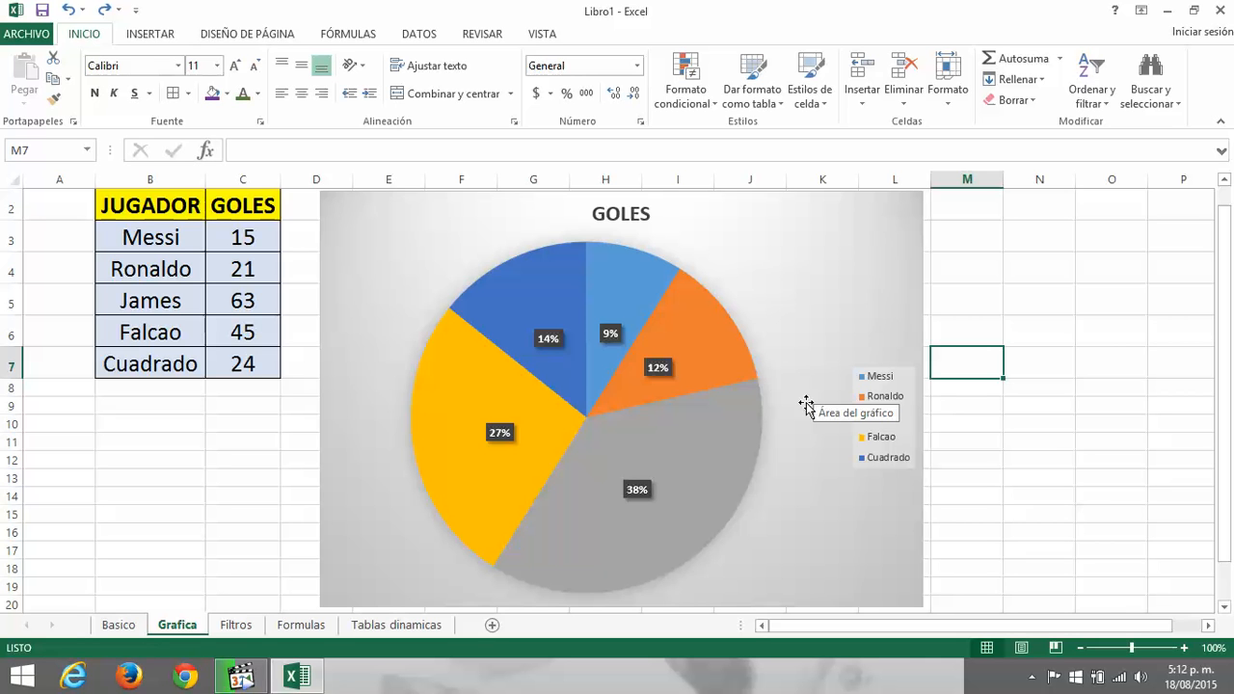
{"action": "left_click", "coordinate": [637, 492]}
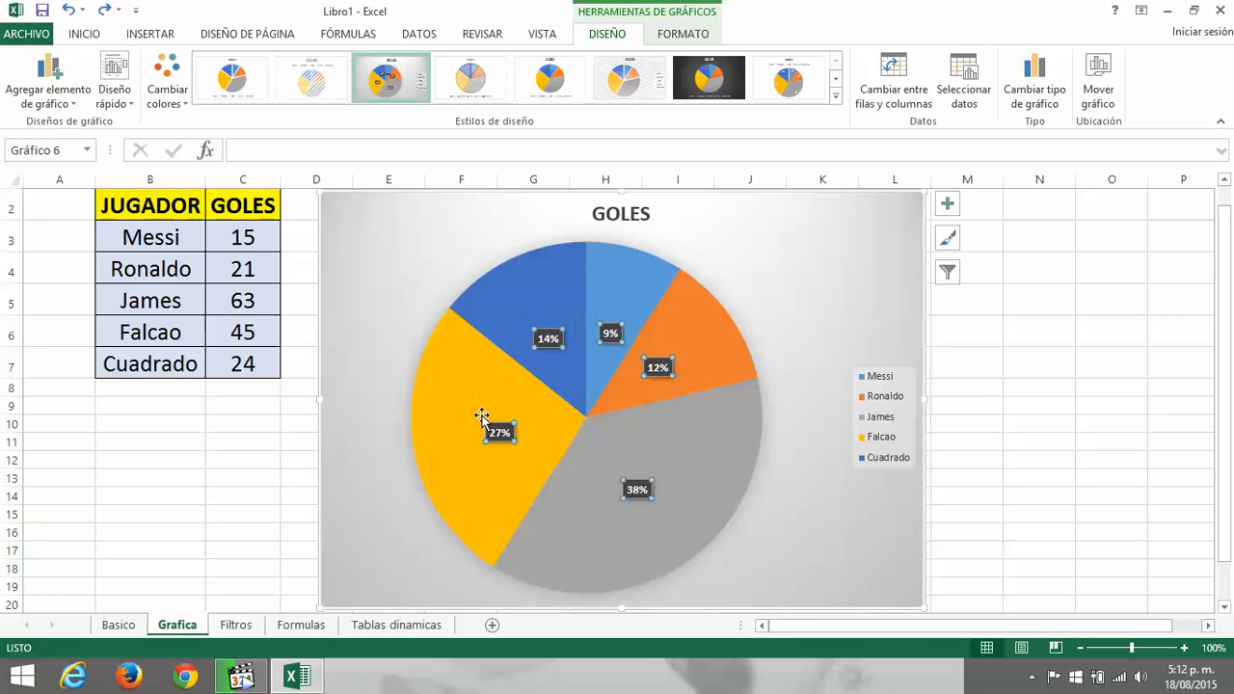
Step: Select all five percentage data labels and set their font size to 16
{"action": "left_click", "coordinate": [636, 493]}
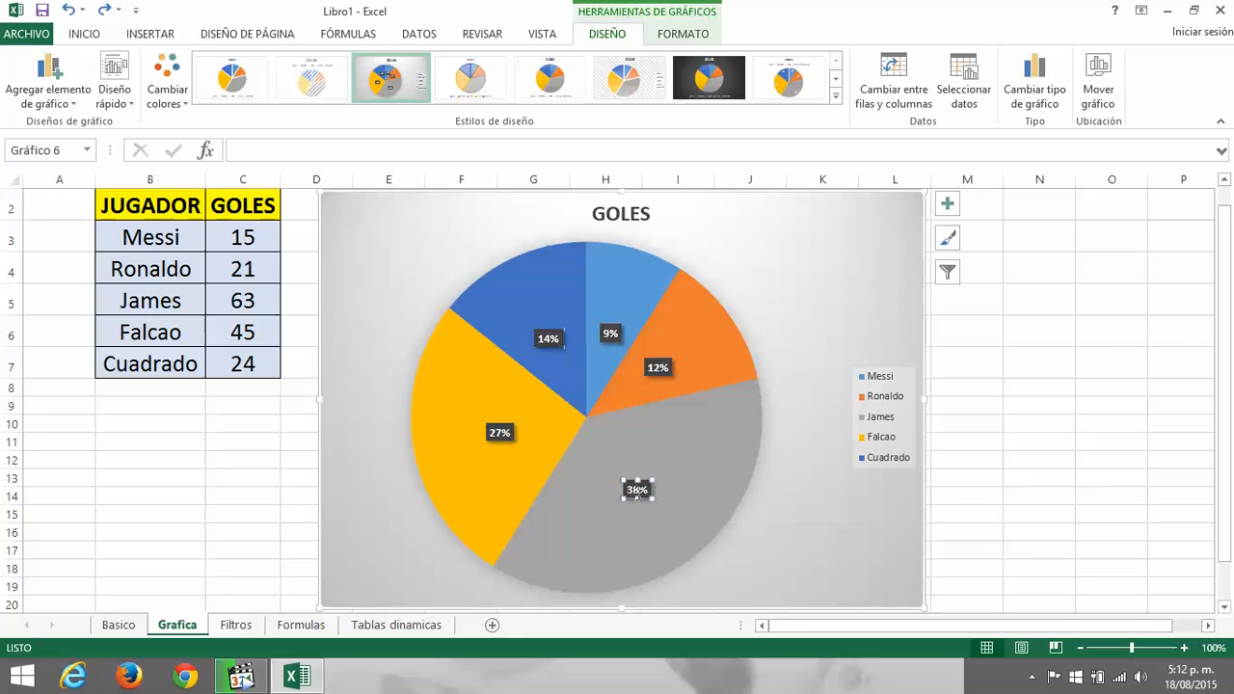
{"action": "left_click", "coordinate": [781, 345]}
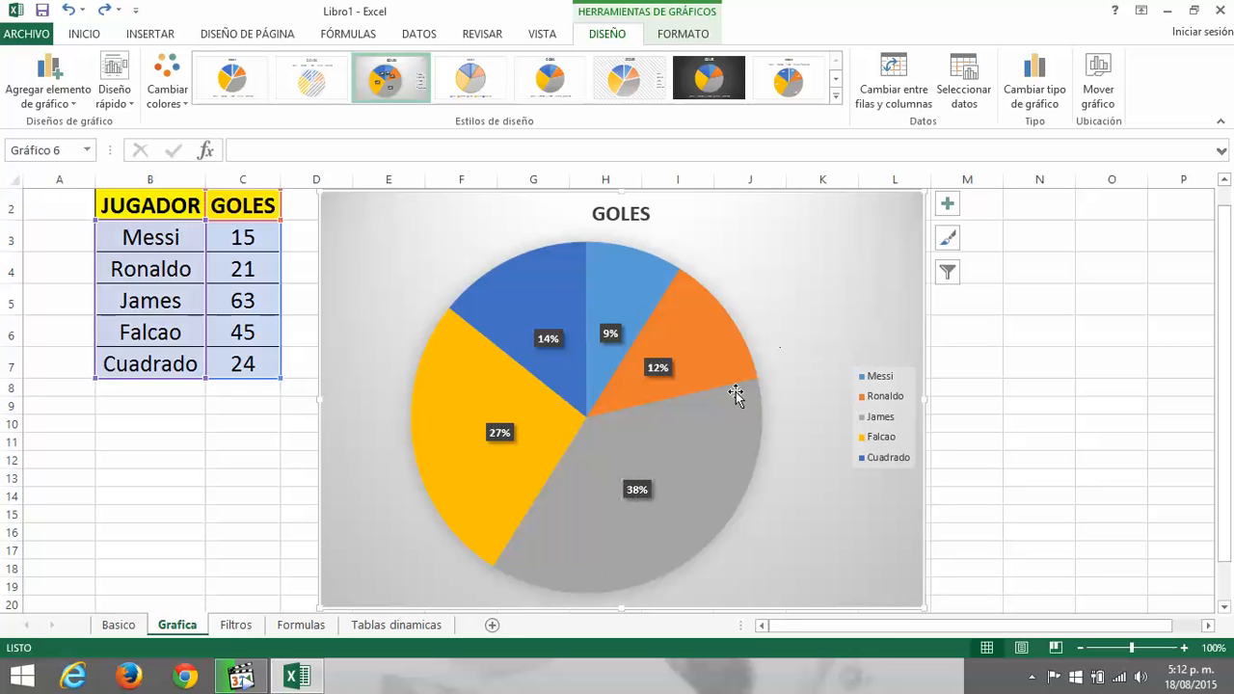
{"action": "left_click", "coordinate": [638, 494]}
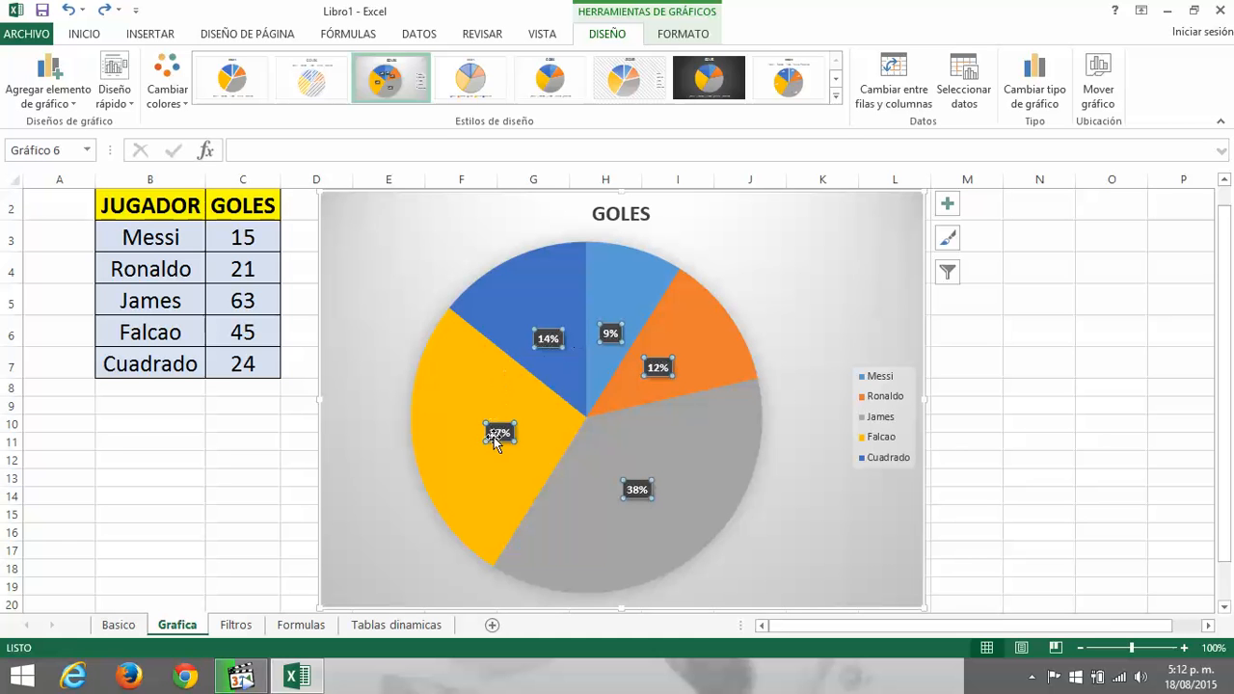
{"action": "left_click", "coordinate": [87, 34]}
{"action": "left_click", "coordinate": [217, 65]}
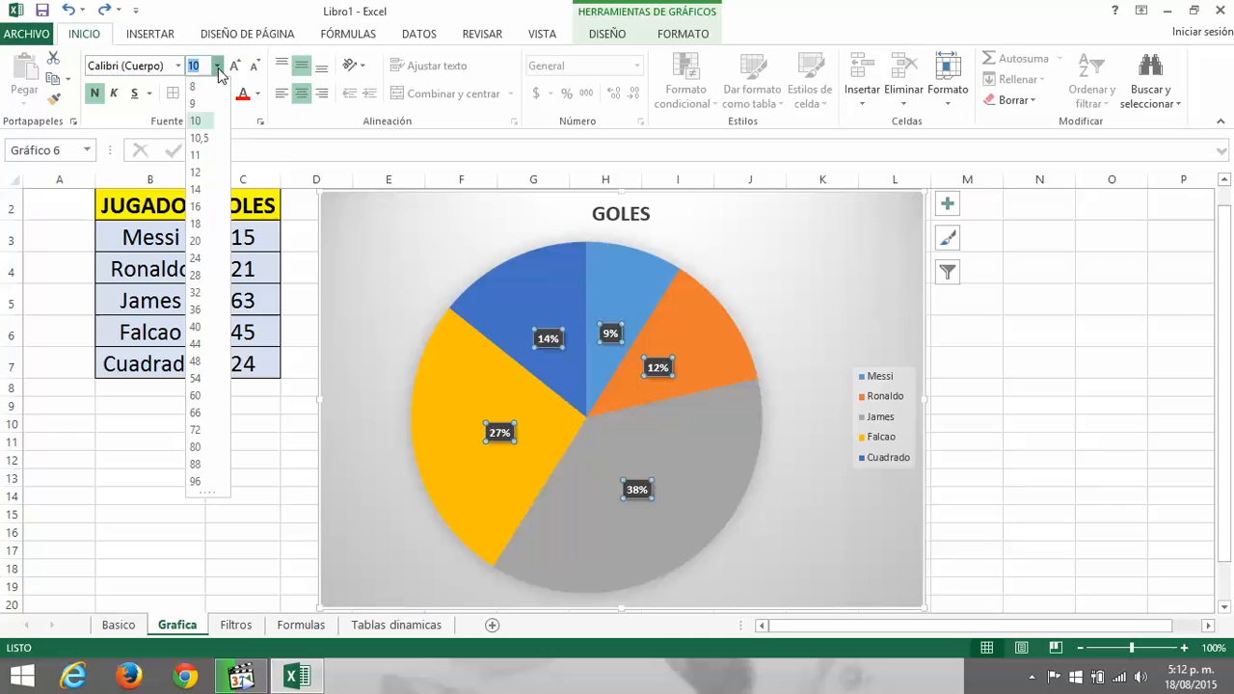
{"action": "left_click", "coordinate": [197, 210]}
{"action": "mouse_move", "coordinate": [693, 398]}
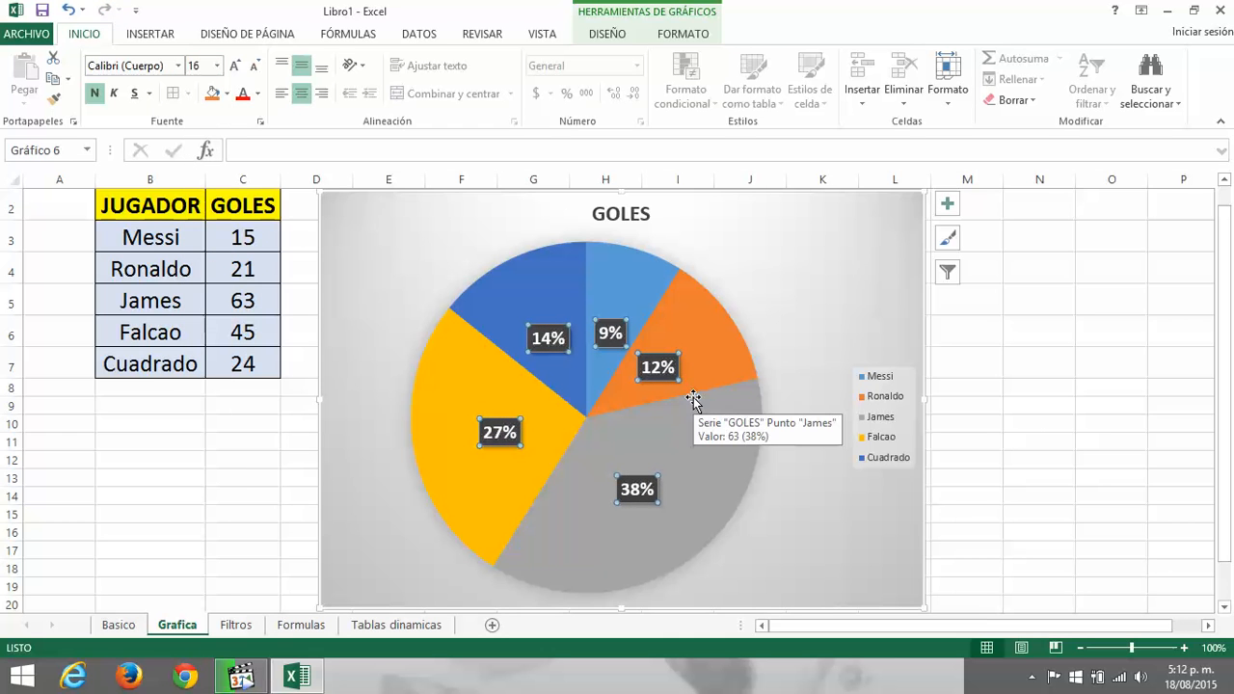
{"action": "left_click", "coordinate": [621, 211]}
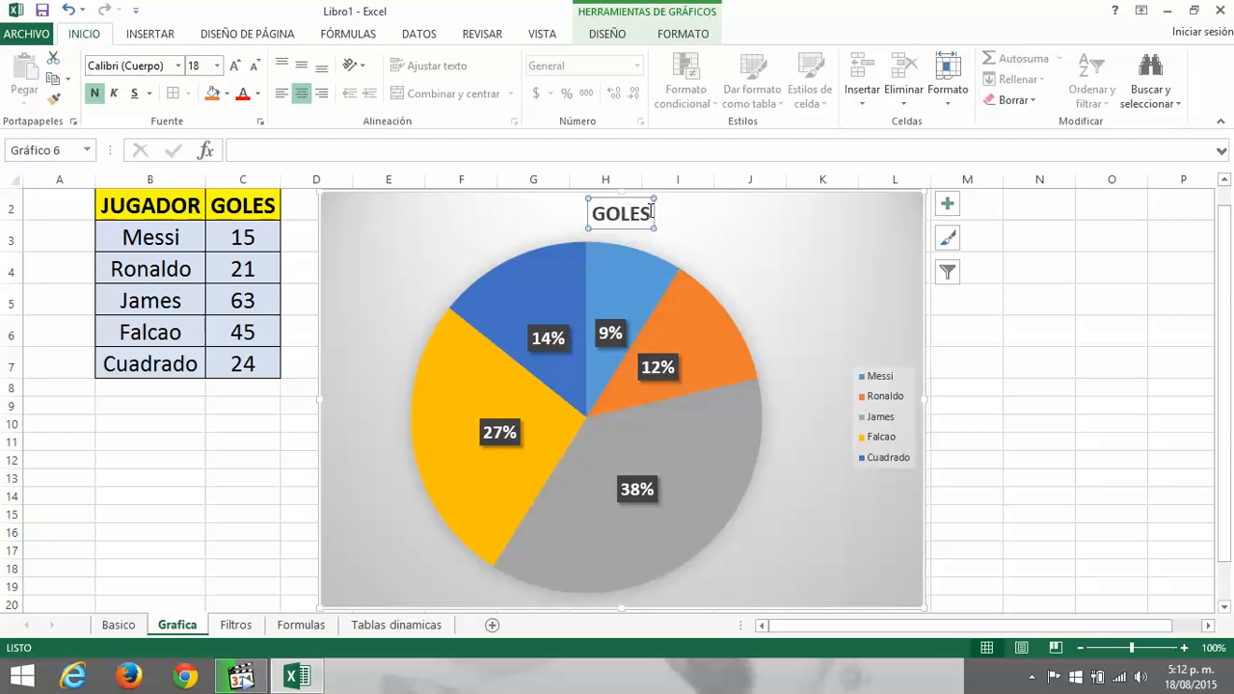
Step: Rename the chart title GOLEADORES in red 28-point text and drag it to the upper right
{"action": "left_click_drag", "start_coordinate": [651, 211], "coordinate": [592, 213]}
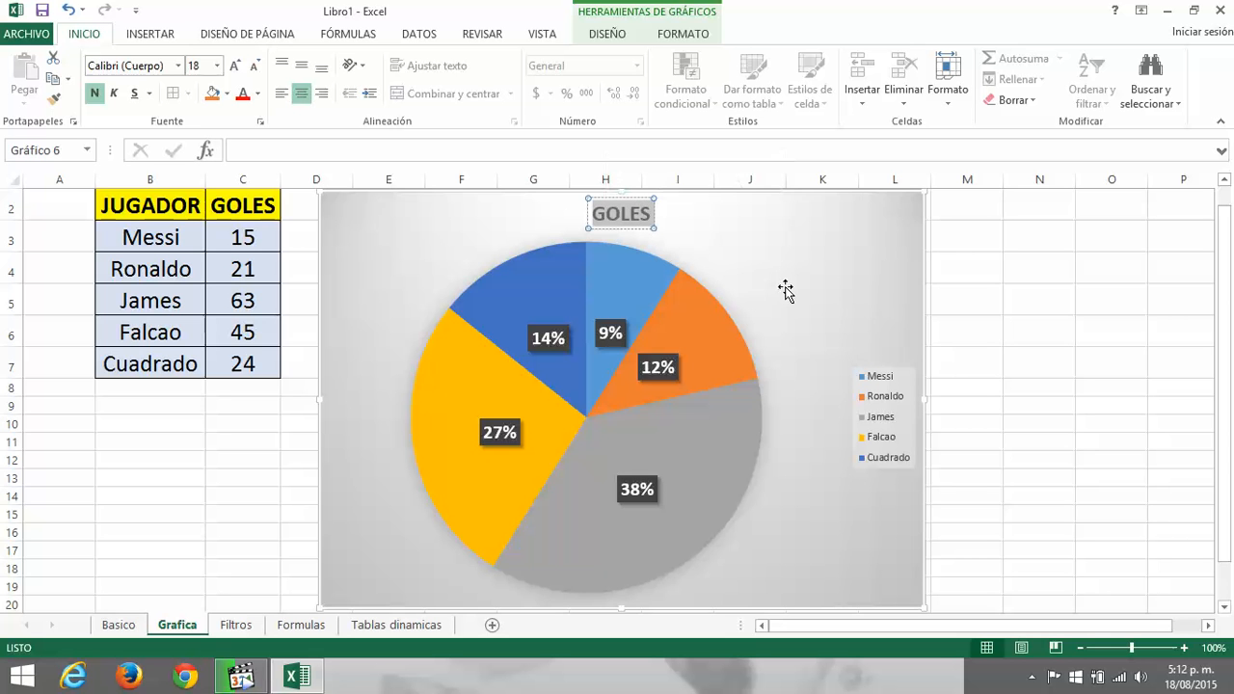
{"action": "type", "text": "GOLEADORES"}
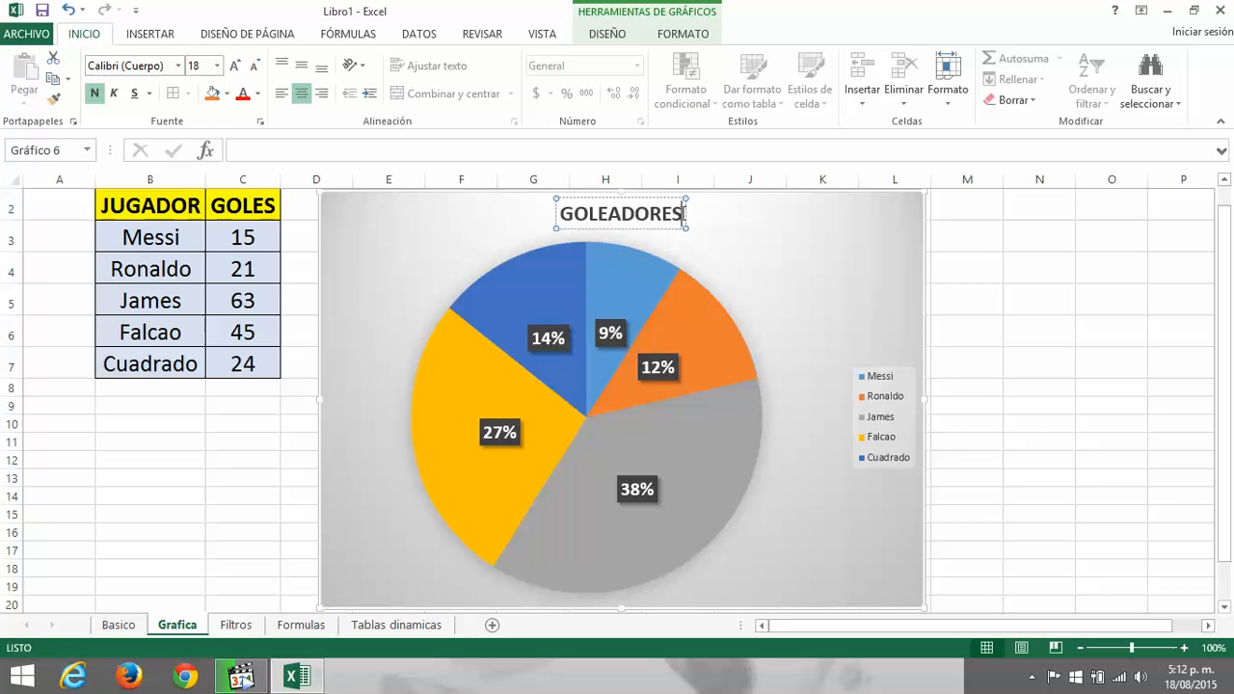
{"action": "left_click_drag", "start_coordinate": [683, 212], "coordinate": [582, 214]}
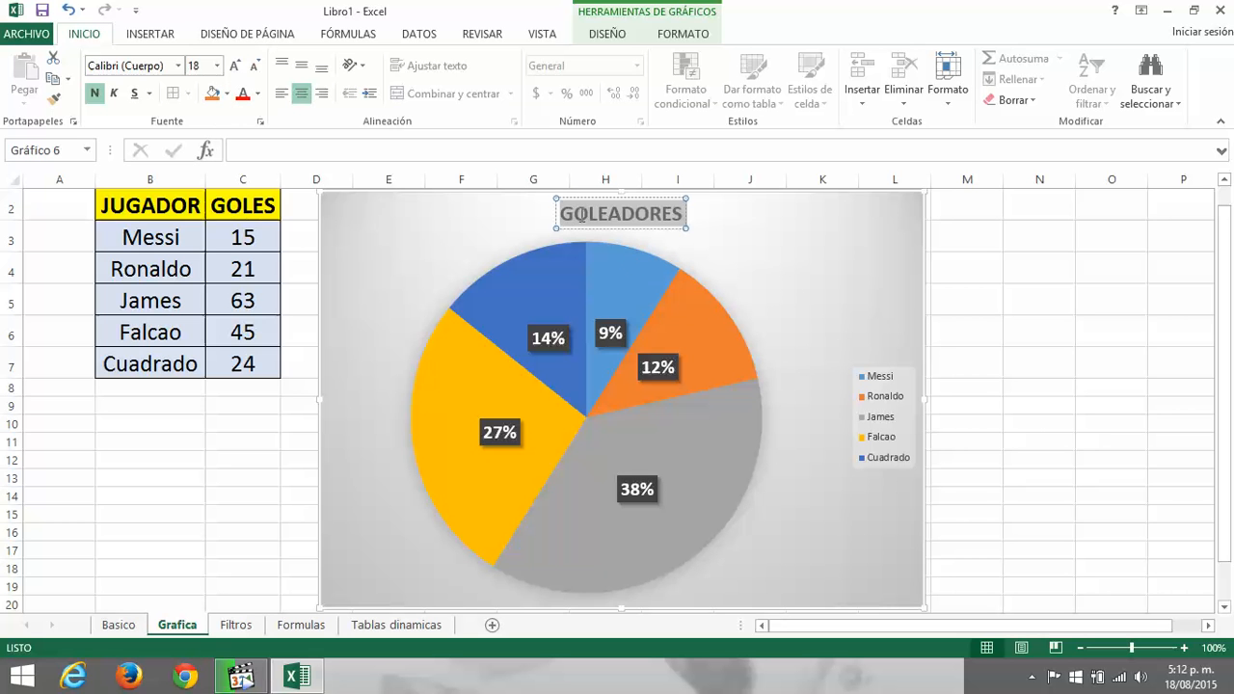
{"action": "left_click", "coordinate": [257, 94]}
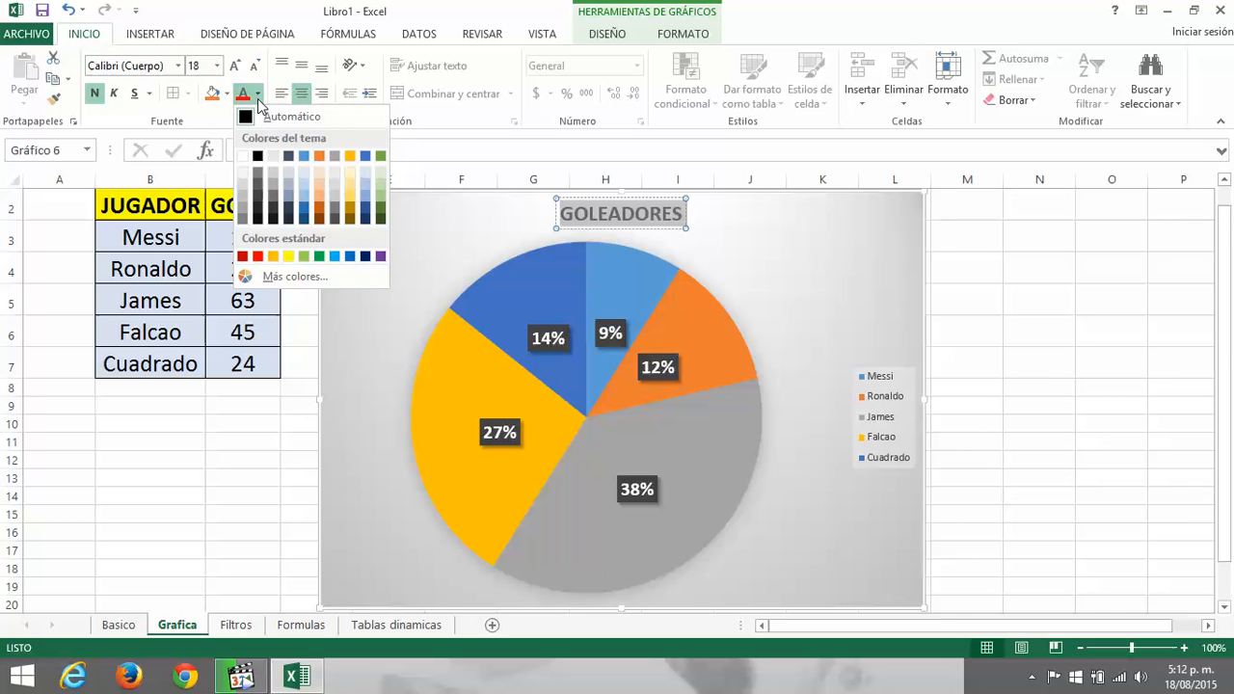
{"action": "left_click", "coordinate": [258, 257]}
{"action": "left_click", "coordinate": [217, 65]}
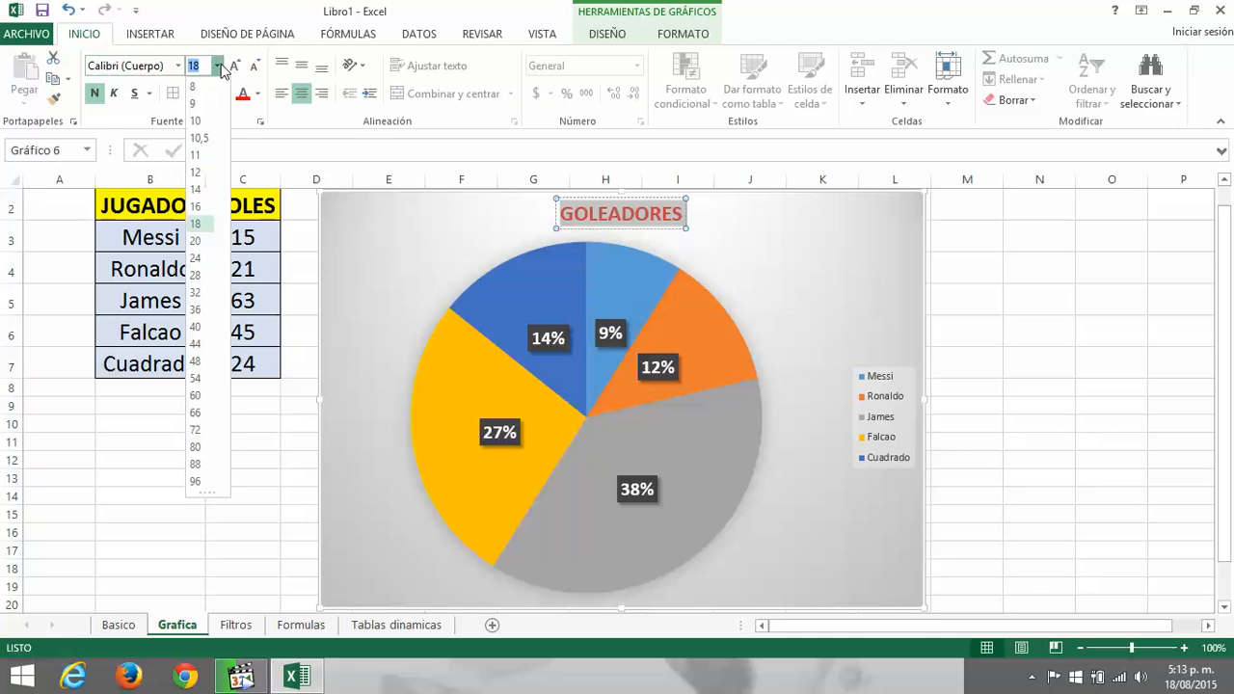
{"action": "left_click", "coordinate": [199, 275]}
{"action": "left_click", "coordinate": [733, 246]}
{"action": "left_click", "coordinate": [702, 217]}
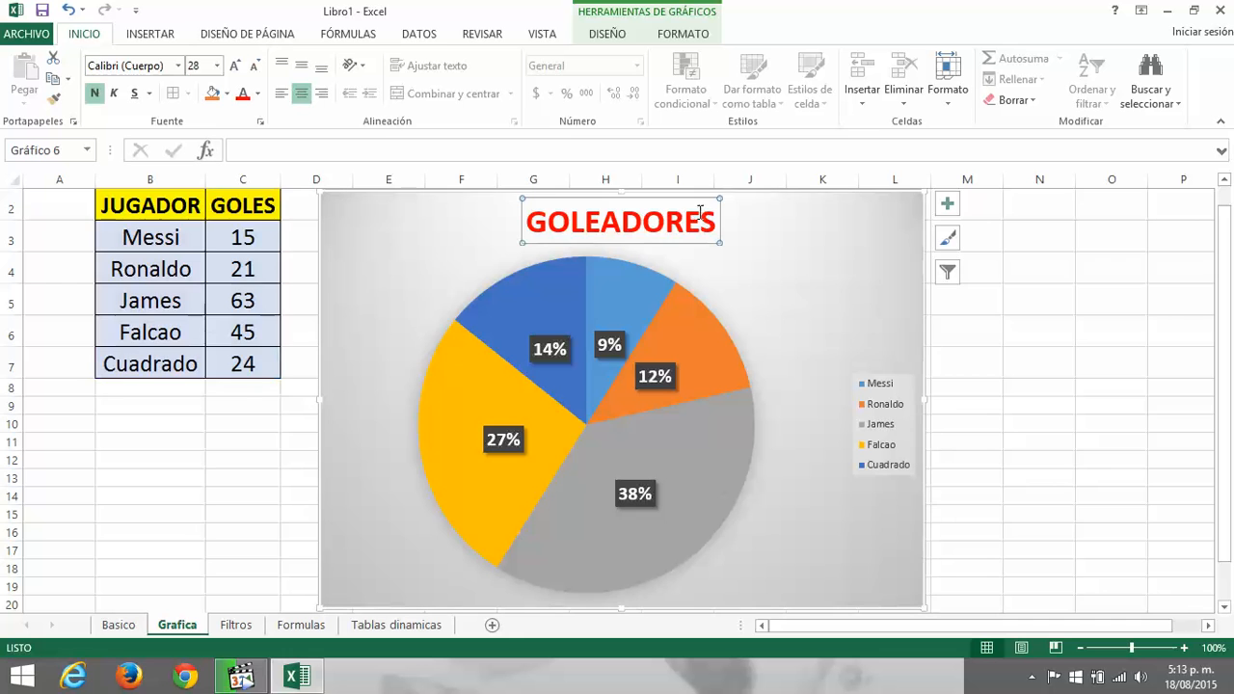
{"action": "left_click_drag", "start_coordinate": [698, 202], "coordinate": [856, 216]}
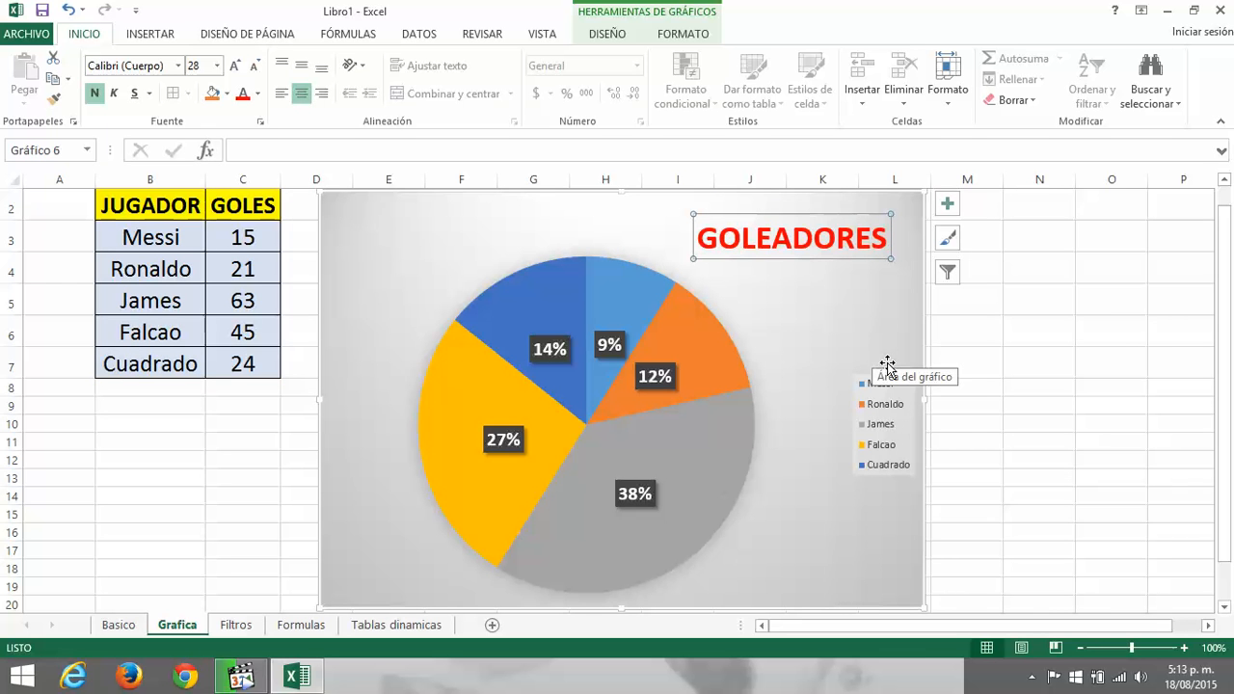
{"action": "left_click", "coordinate": [886, 421]}
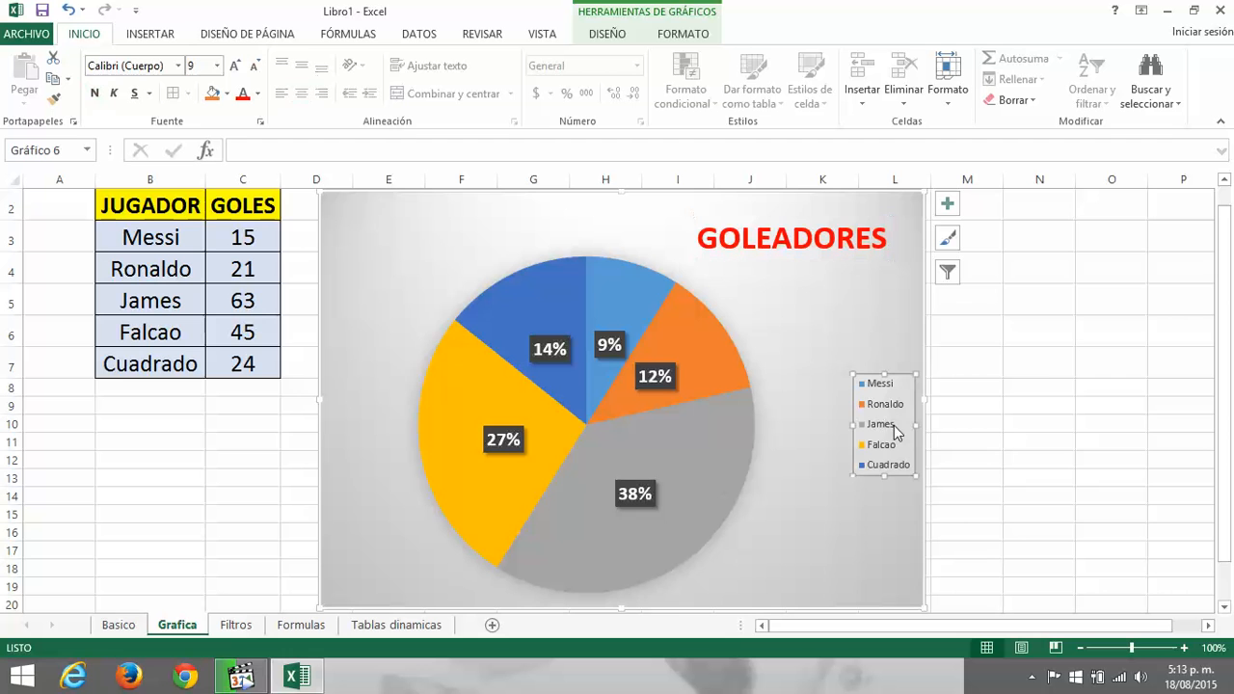
{"action": "left_click_drag", "start_coordinate": [853, 474], "coordinate": [807, 496]}
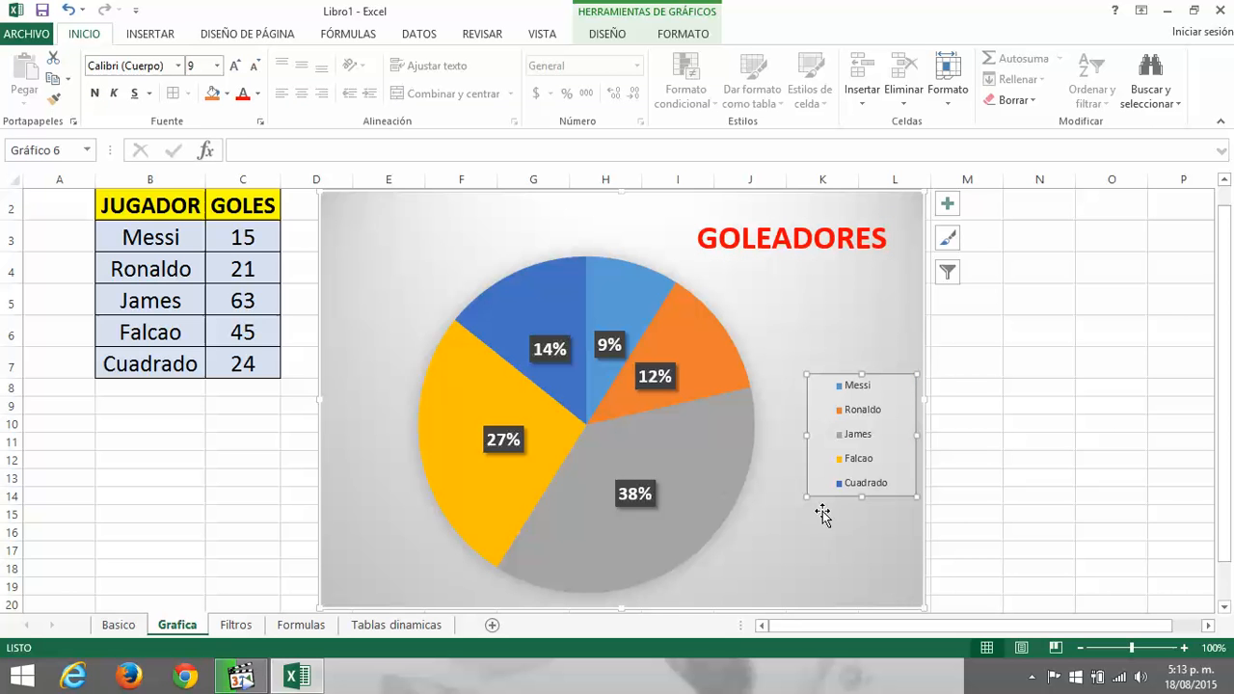
{"action": "left_click", "coordinate": [217, 66]}
{"action": "key", "text": "Escape"}
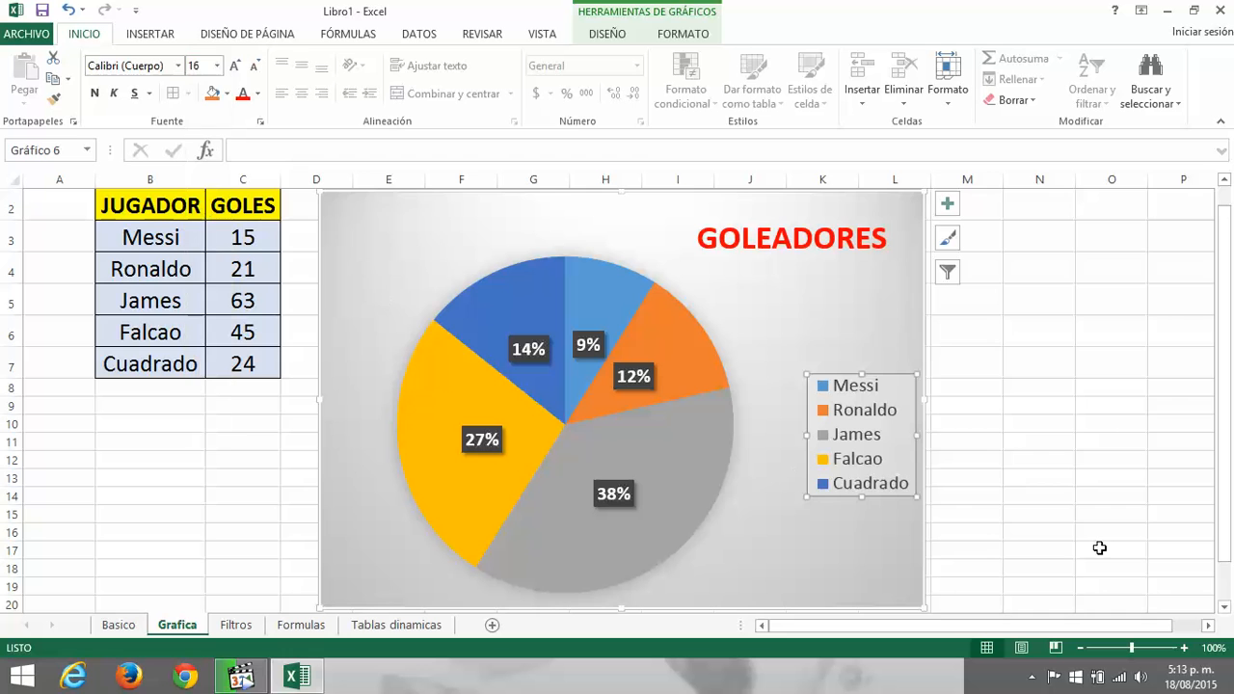
{"action": "left_click", "coordinate": [887, 323]}
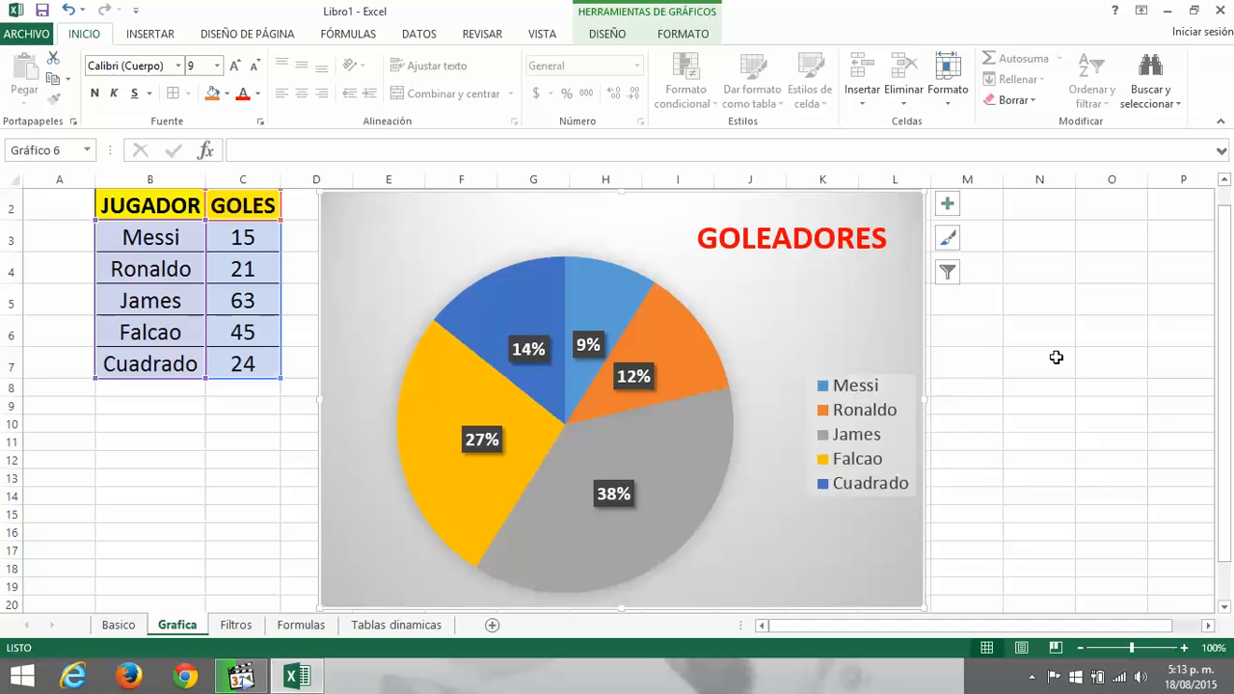
{"action": "left_click_drag", "start_coordinate": [1229, 378], "coordinate": [1225, 376]}
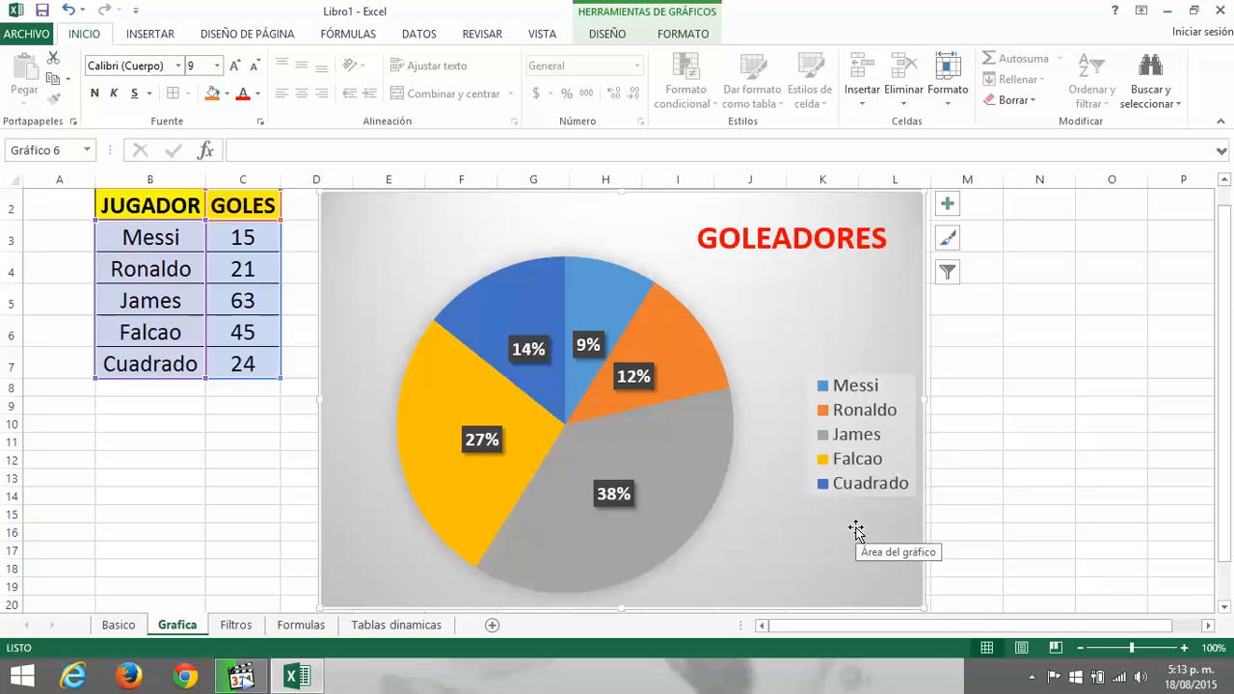
{"action": "mouse_move", "coordinate": [686, 376]}
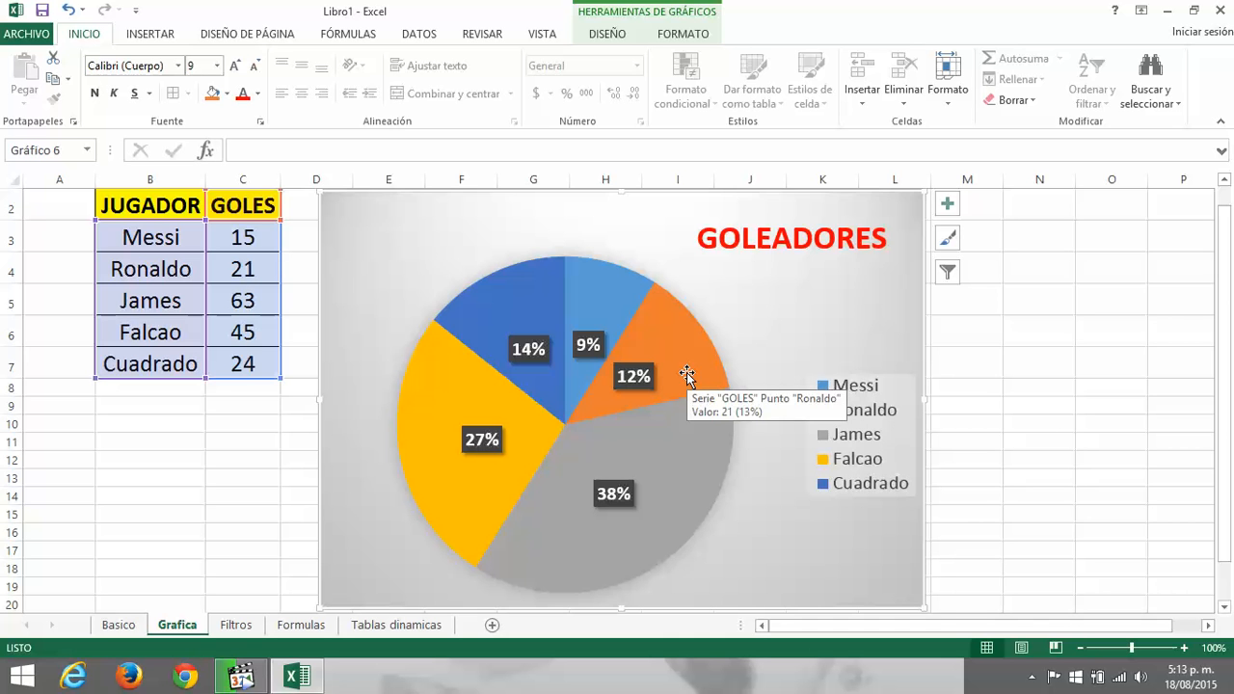
Step: Change Ronaldo's goals in C4 from 21 to 50, raising his slice to 25%
{"action": "left_click", "coordinate": [260, 268]}
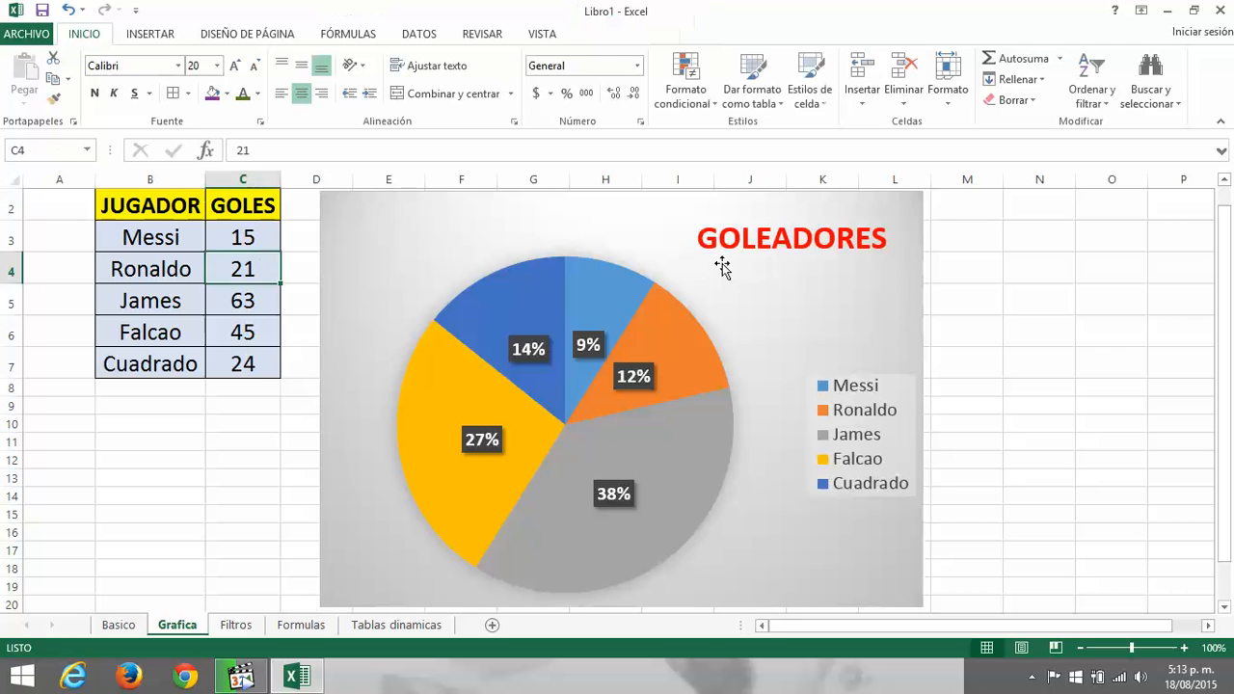
{"action": "type", "text": "50"}
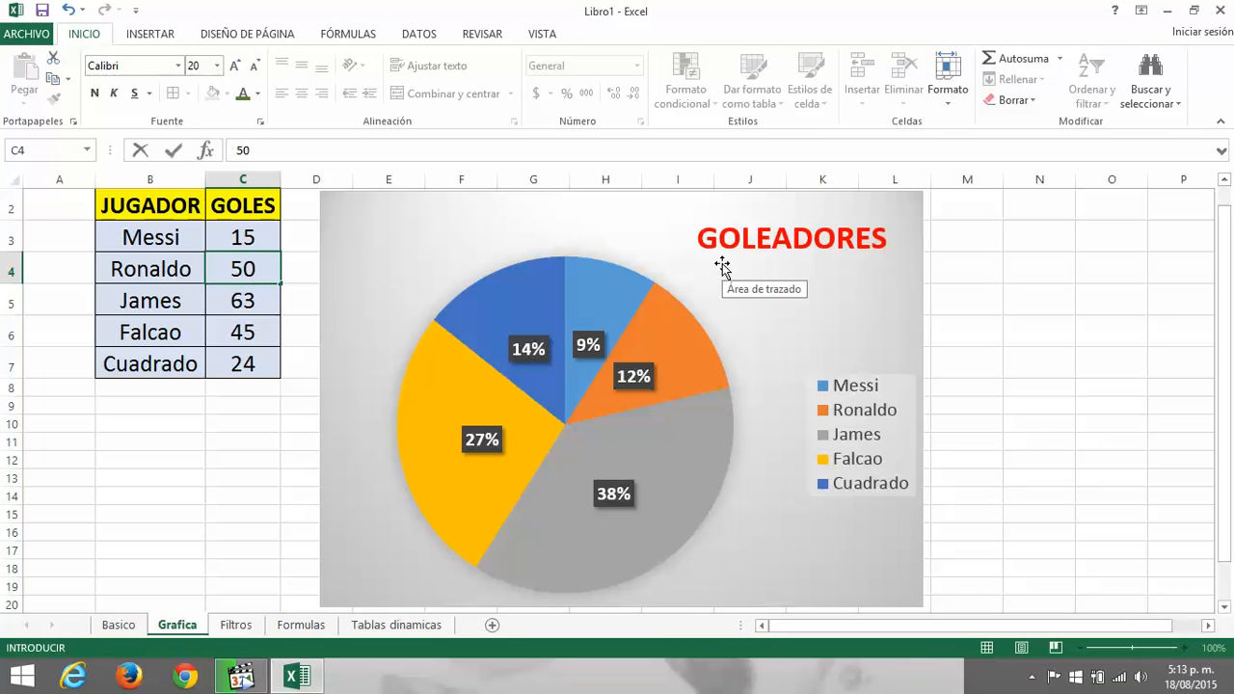
{"action": "key", "text": "Return"}
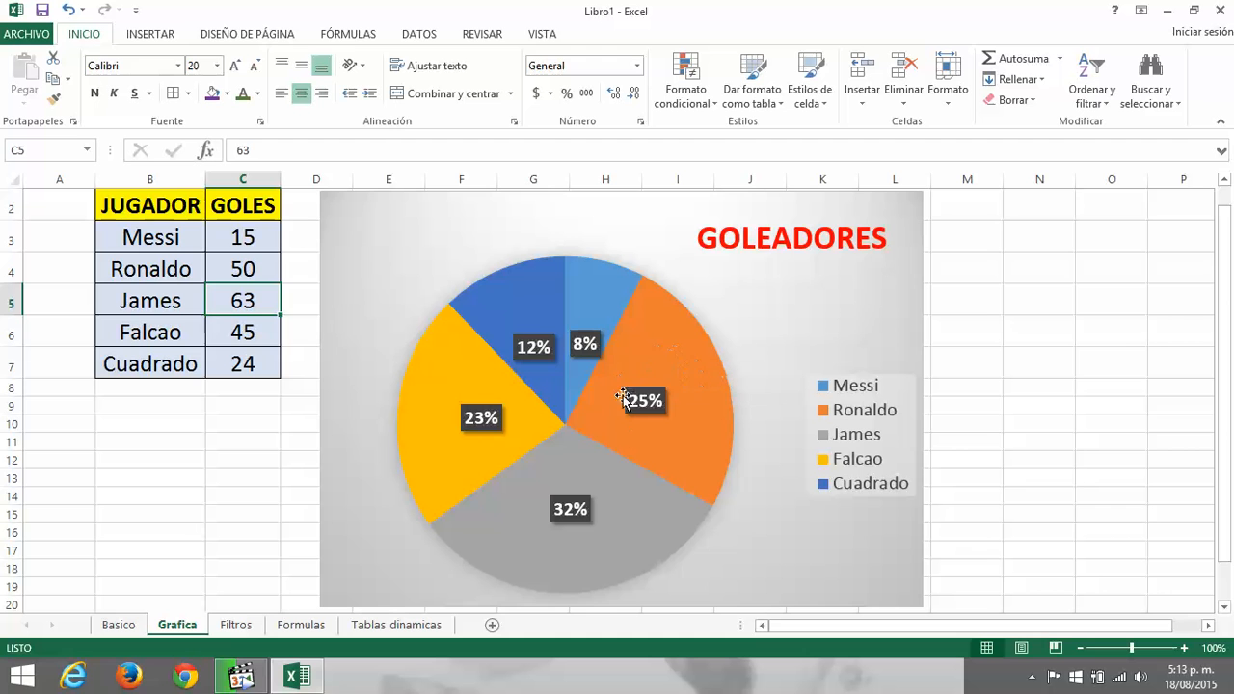
{"action": "mouse_move", "coordinate": [689, 447]}
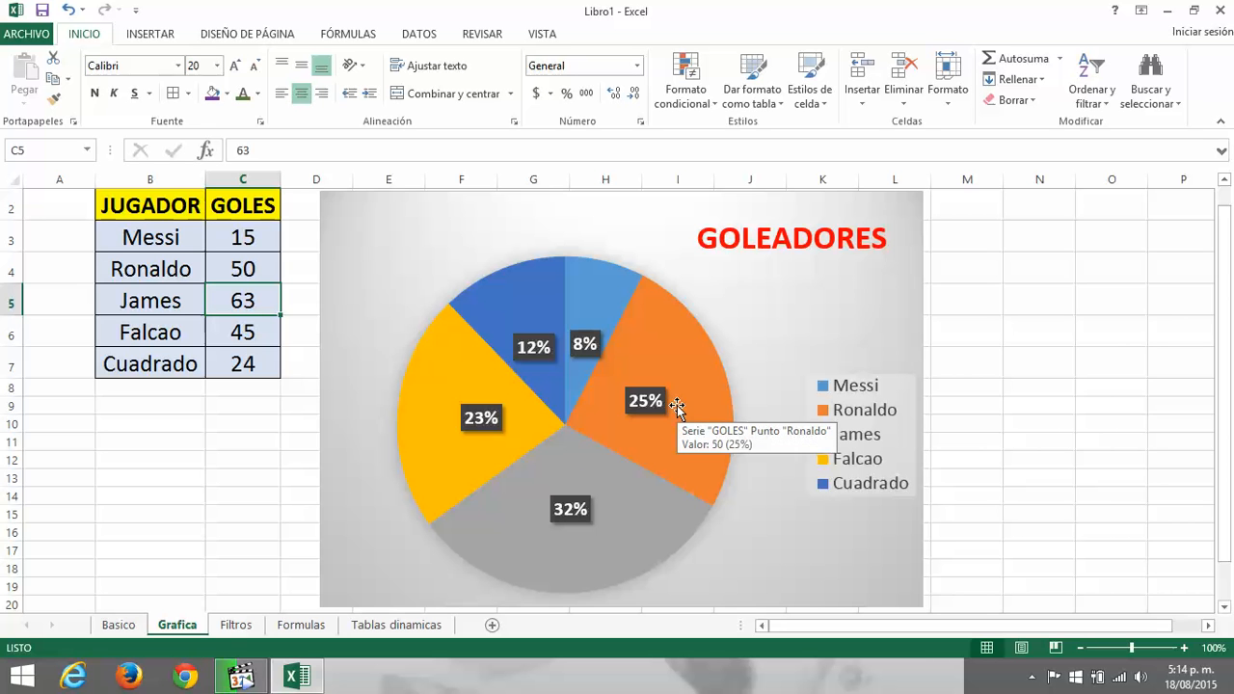
{"action": "mouse_move", "coordinate": [1227, 377]}
{"action": "left_mouse_down"}
{"action": "mouse_move", "coordinate": [1226, 344]}
{"action": "mouse_move", "coordinate": [1227, 381]}
{"action": "mouse_move", "coordinate": [1226, 361]}
{"action": "left_mouse_up"}
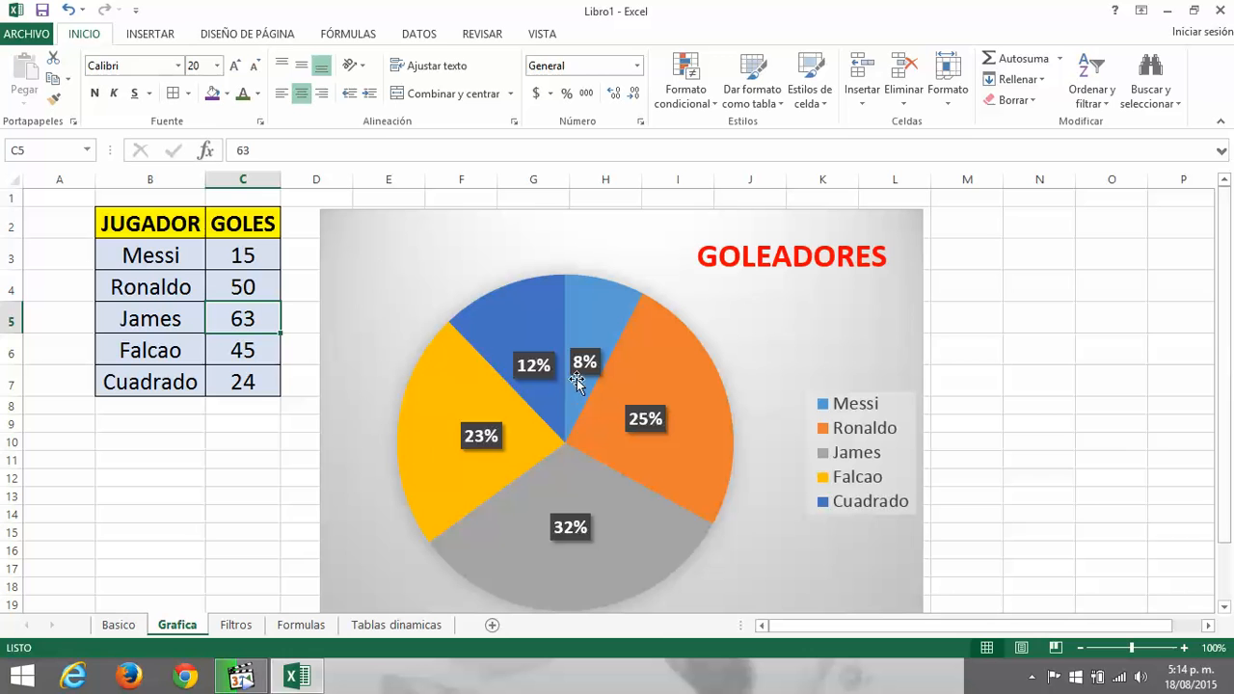
Step: Go to the Filtros sheet's 12-student table and deselect it by clicking empty cell H5
{"action": "left_click", "coordinate": [237, 627]}
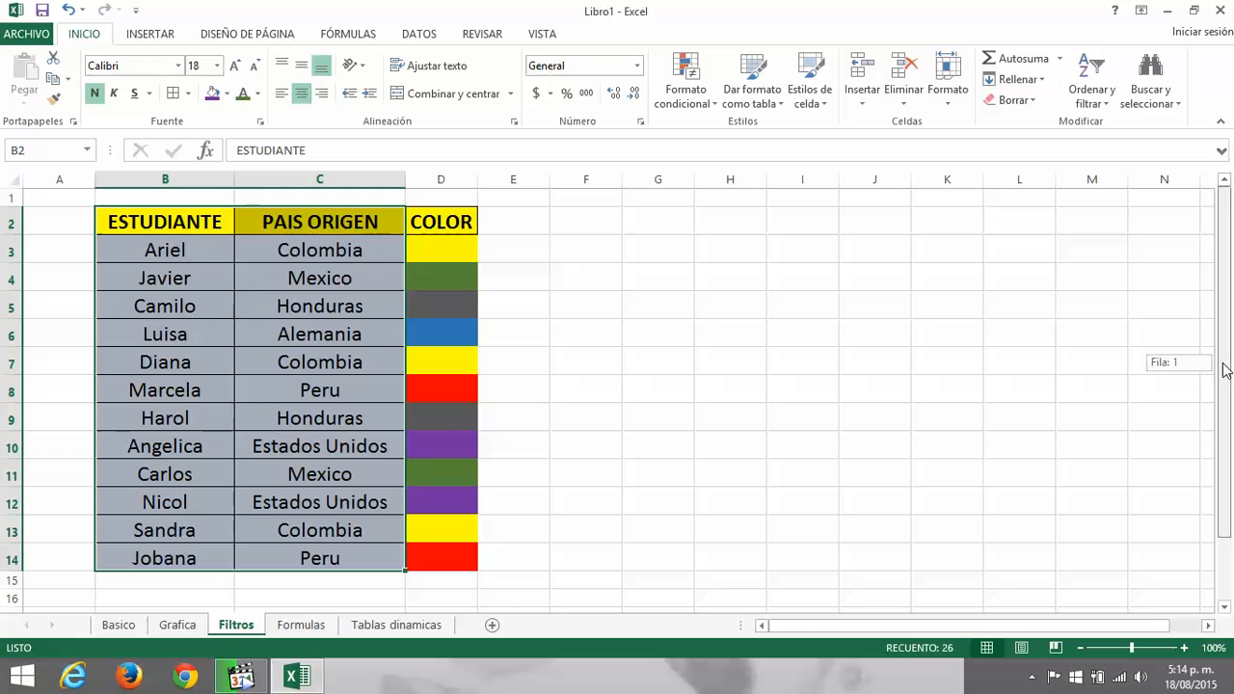
{"action": "left_click", "coordinate": [720, 306]}
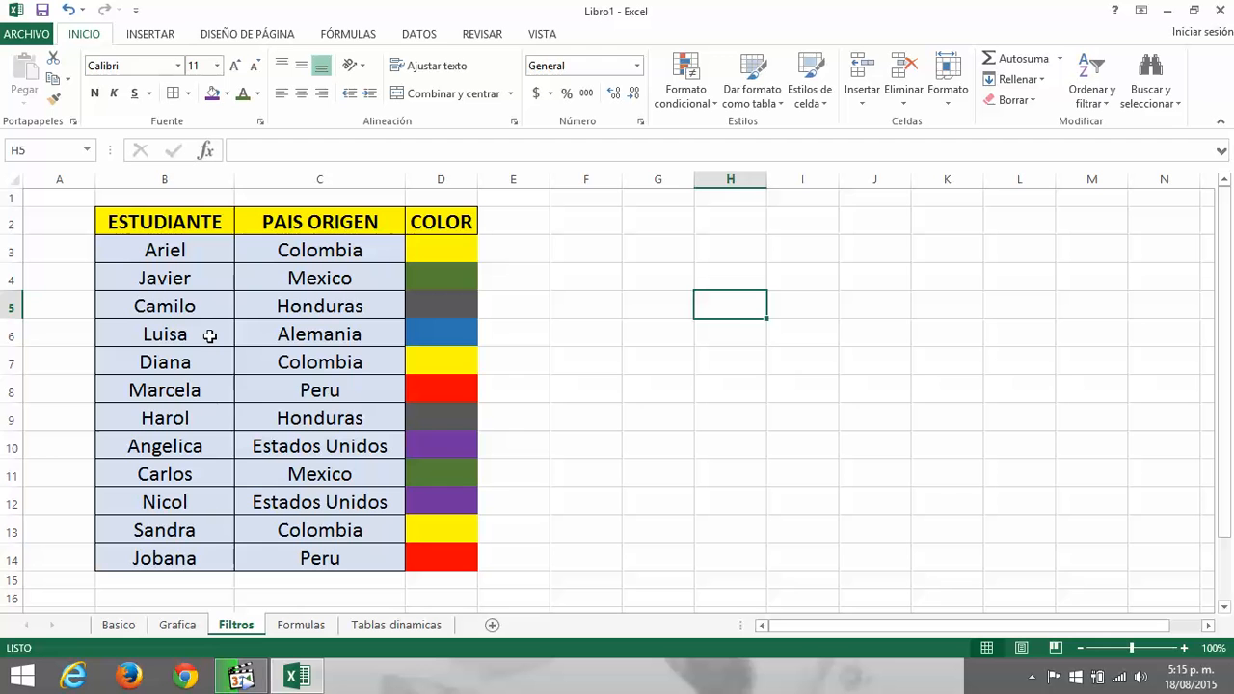
Step: Change header B2 from ESTUDIANTE to ESTUDIANTES, then select the table B2:D14
{"action": "left_click", "coordinate": [178, 221]}
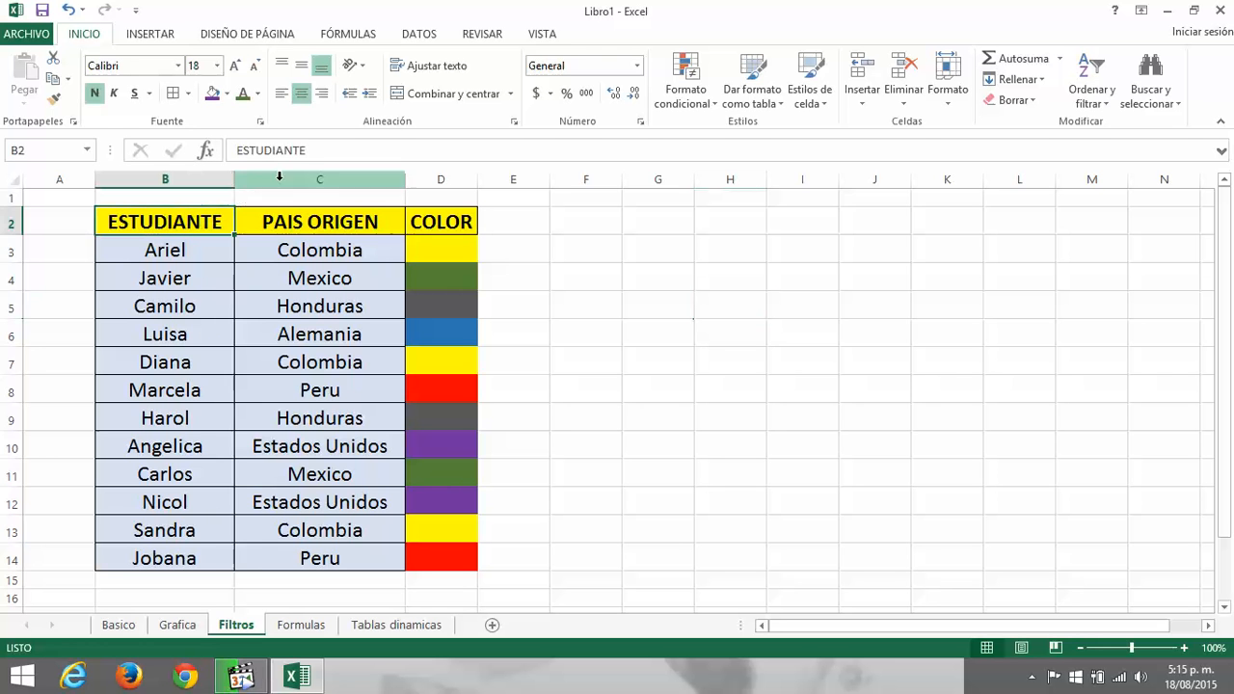
{"action": "left_click", "coordinate": [321, 151]}
{"action": "type", "text": "S"}
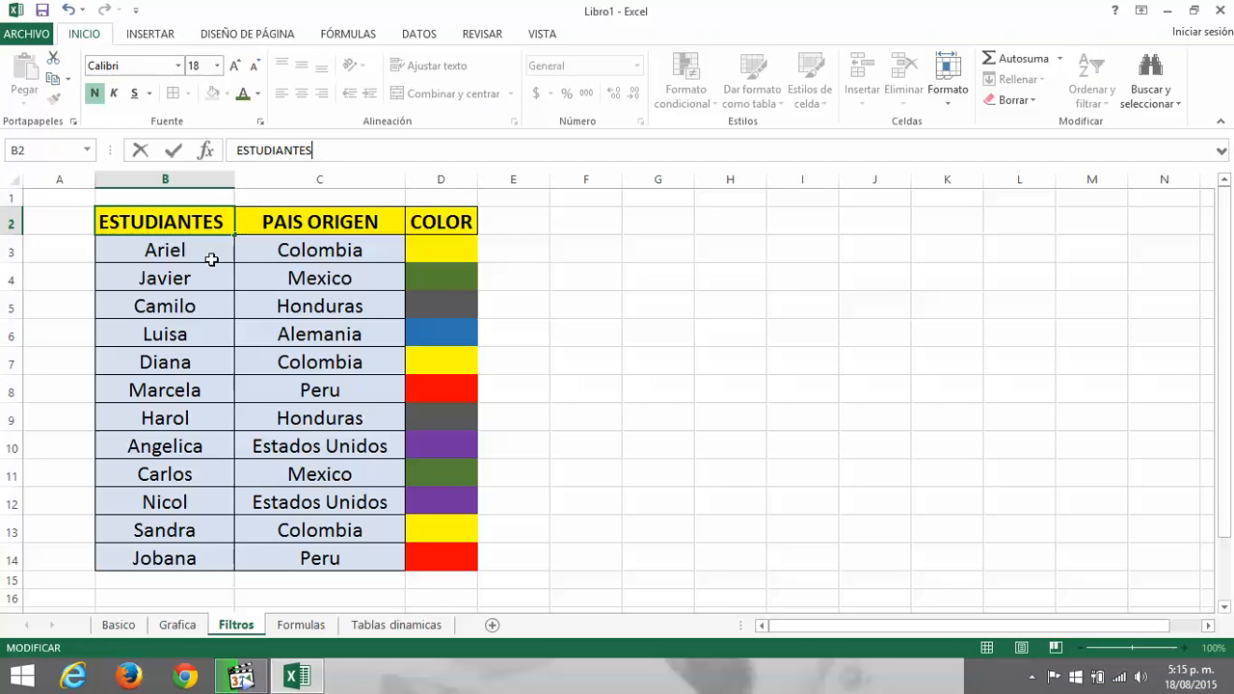
{"action": "left_click", "coordinate": [206, 281]}
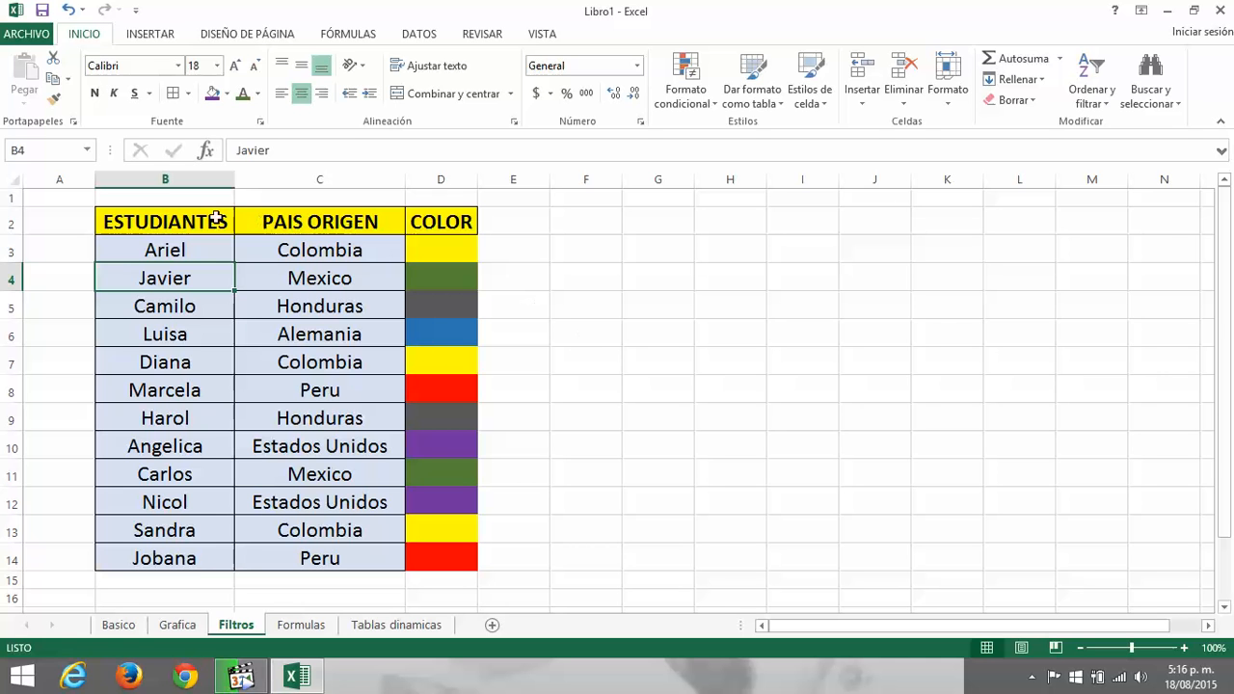
{"action": "left_click", "coordinate": [565, 279]}
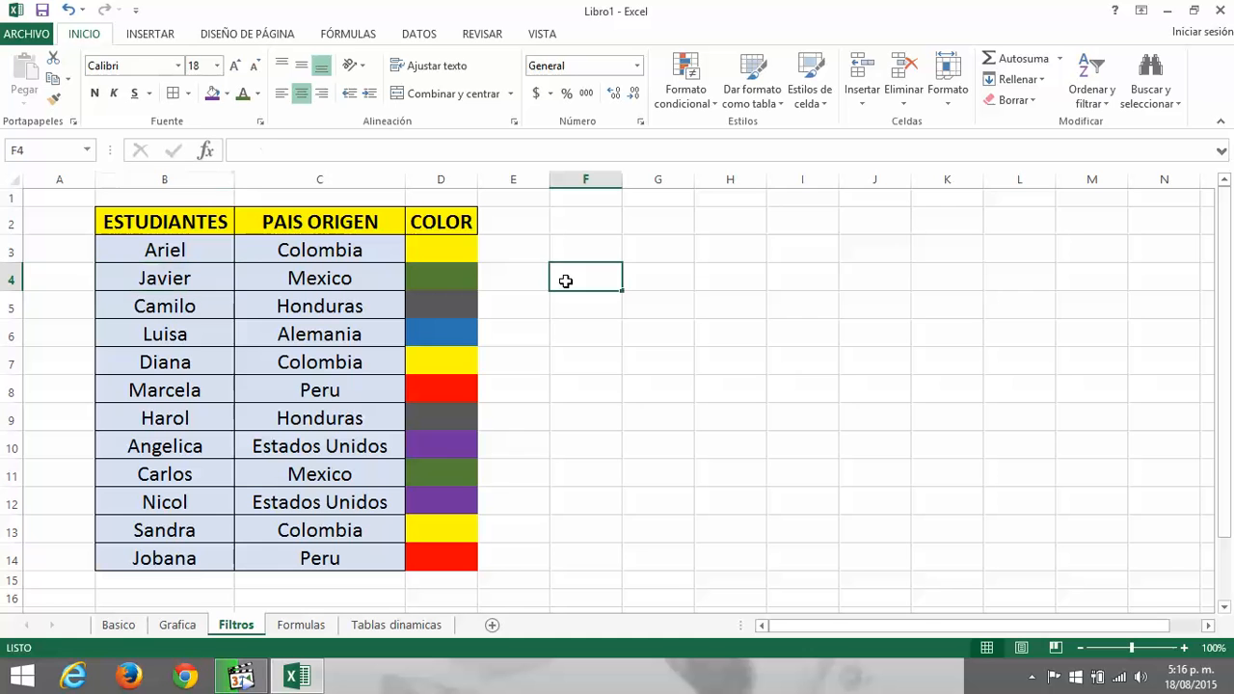
{"action": "left_click_drag", "start_coordinate": [170, 225], "coordinate": [418, 556]}
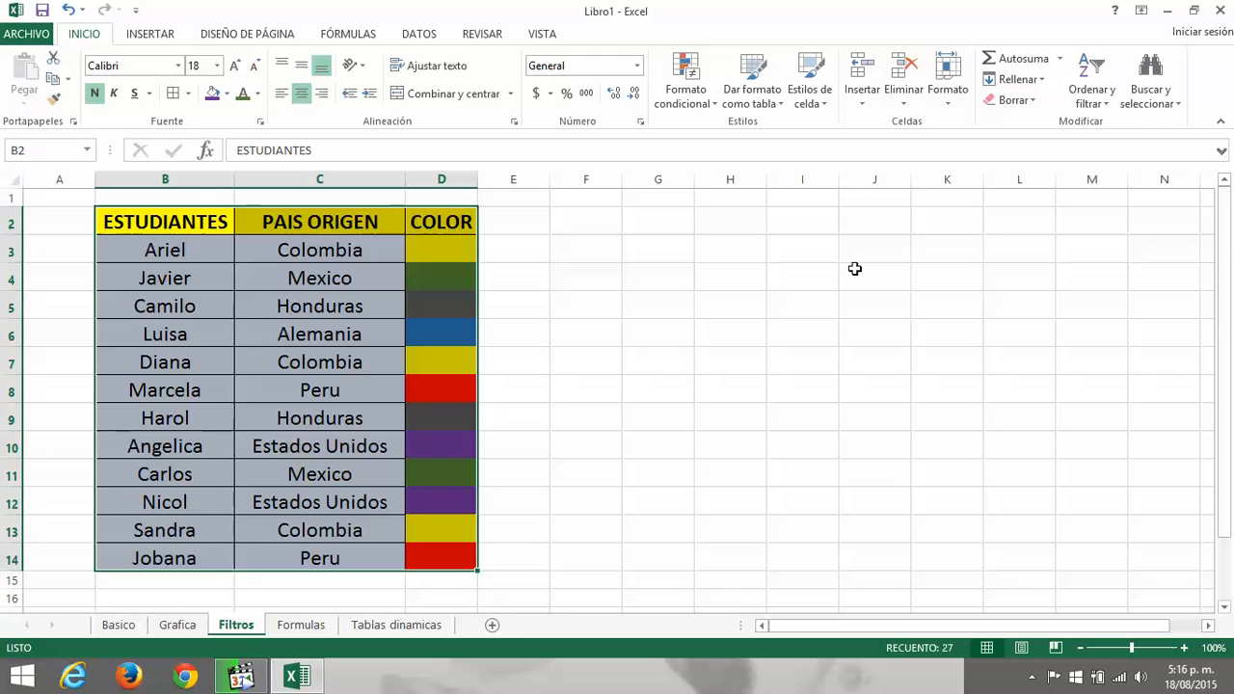
Step: Filter the table by the selected cell's value, leaving ESTUDIANTES equal to 'ESTUDIANTES' and 0 of 12 rows
{"action": "left_click", "coordinate": [1108, 106]}
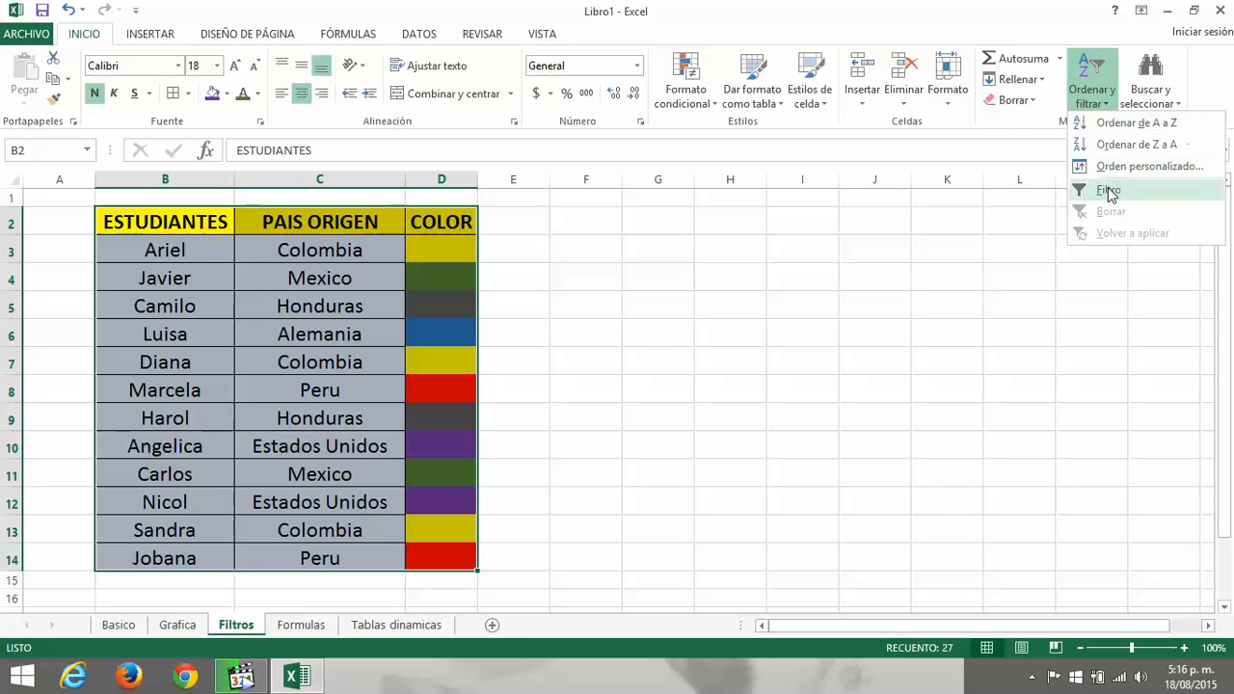
{"action": "key", "text": "Escape"}
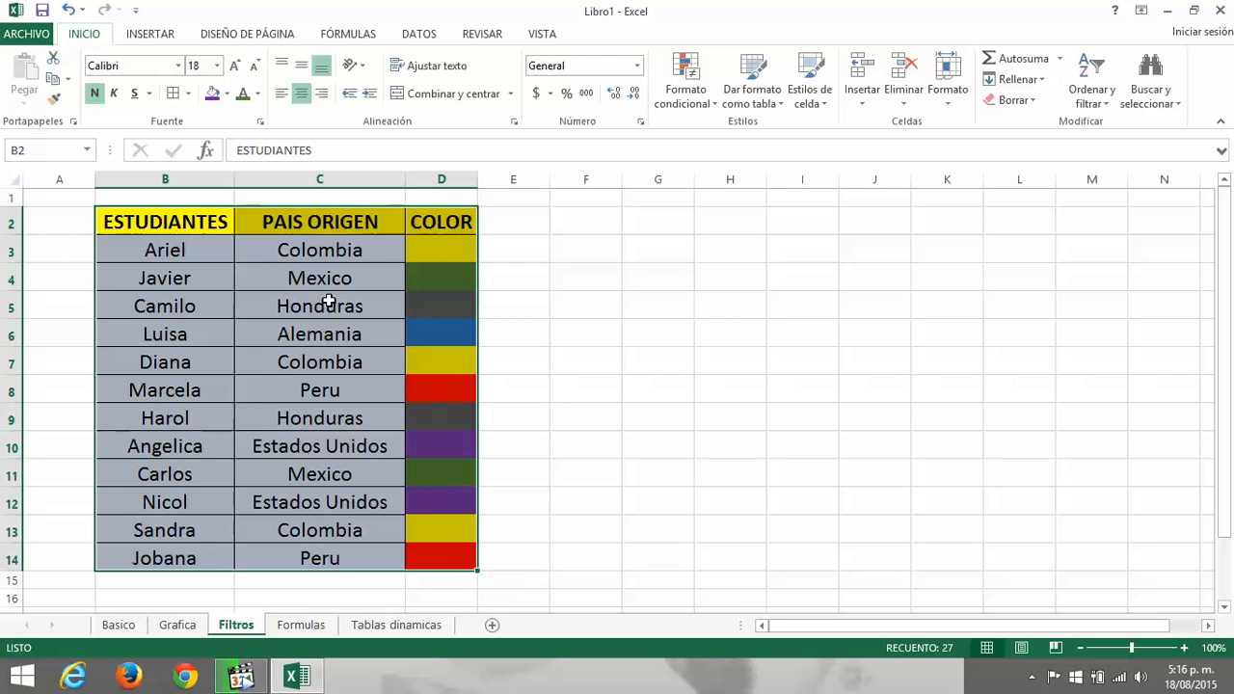
{"action": "right_click", "coordinate": [289, 280]}
{"action": "mouse_move", "coordinate": [373, 497]}
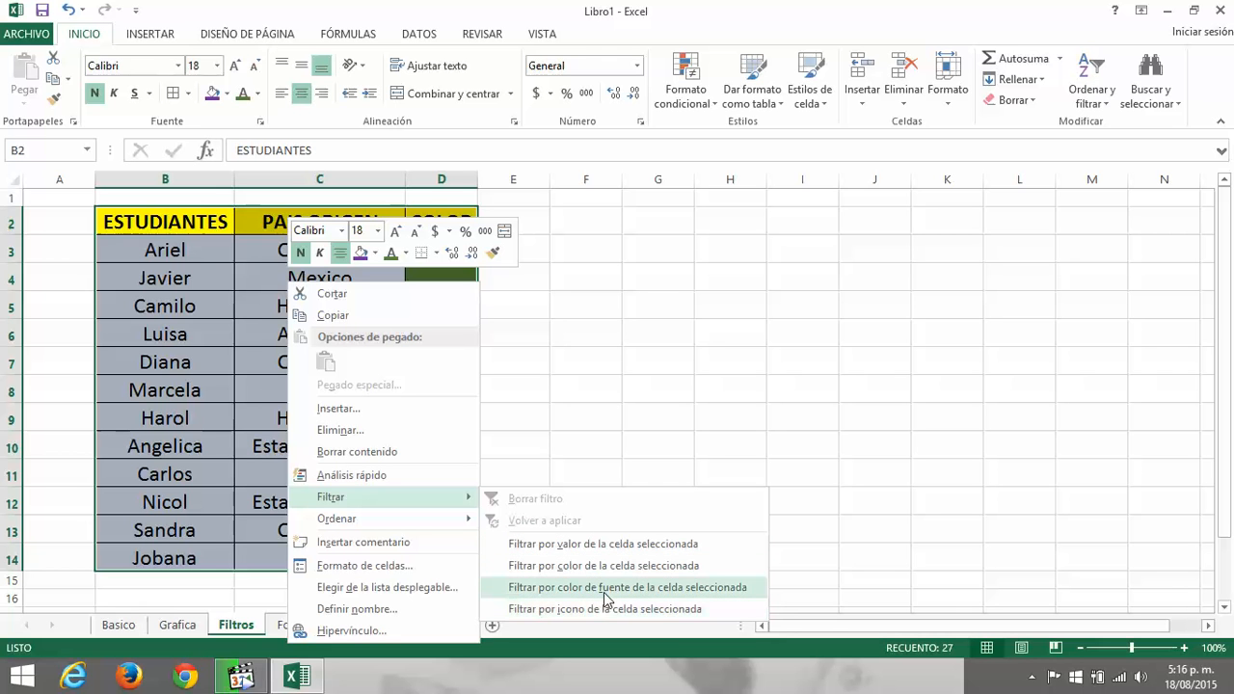
{"action": "left_click", "coordinate": [593, 545]}
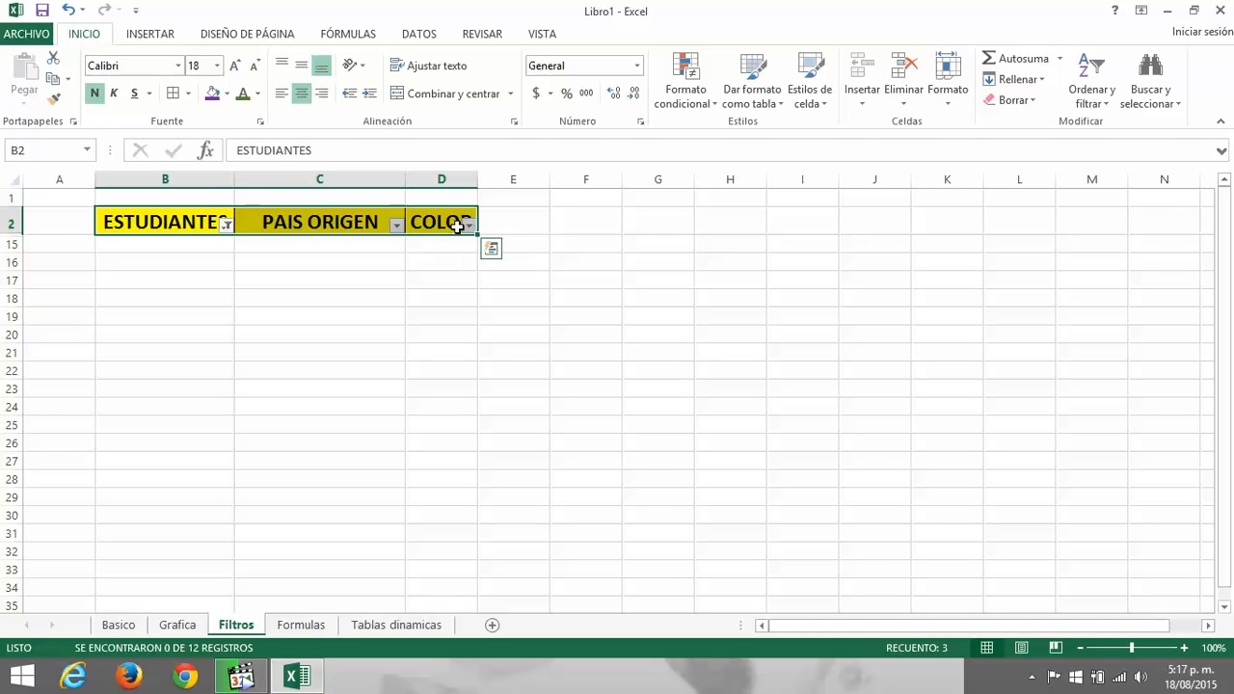
Step: Filter the ESTUDIANTES column to show only two ticked students
{"action": "left_click", "coordinate": [228, 229]}
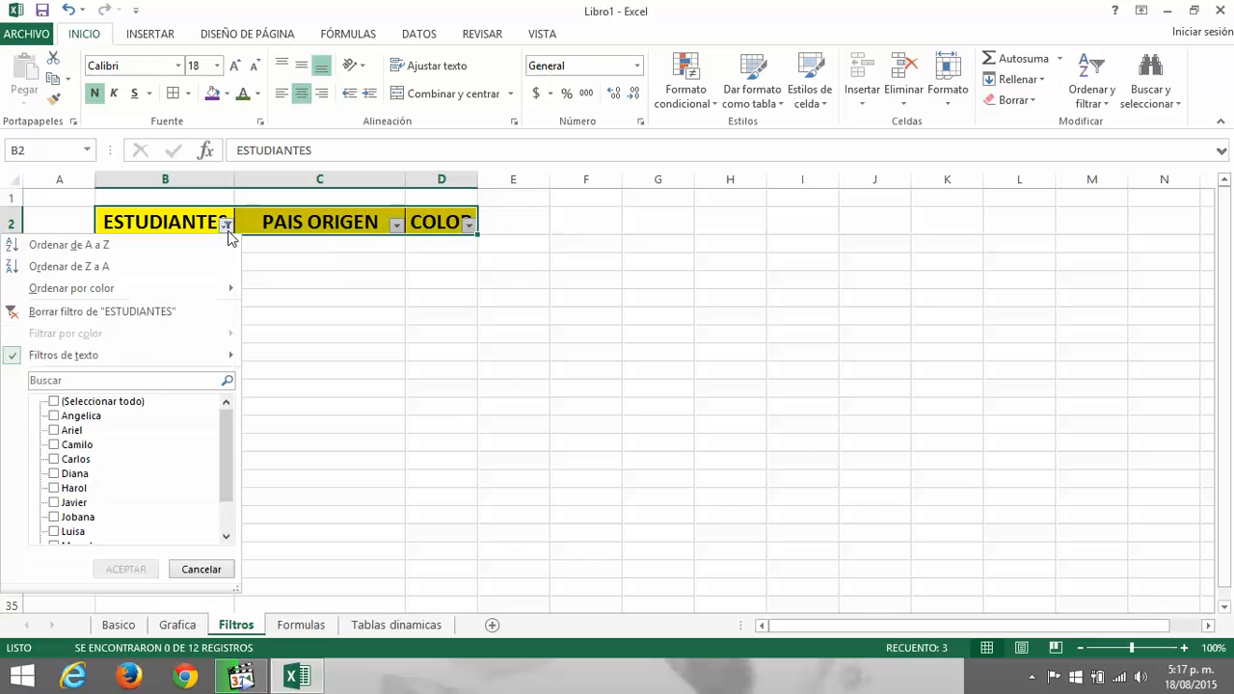
{"action": "left_click", "coordinate": [54, 416]}
{"action": "left_click", "coordinate": [55, 430]}
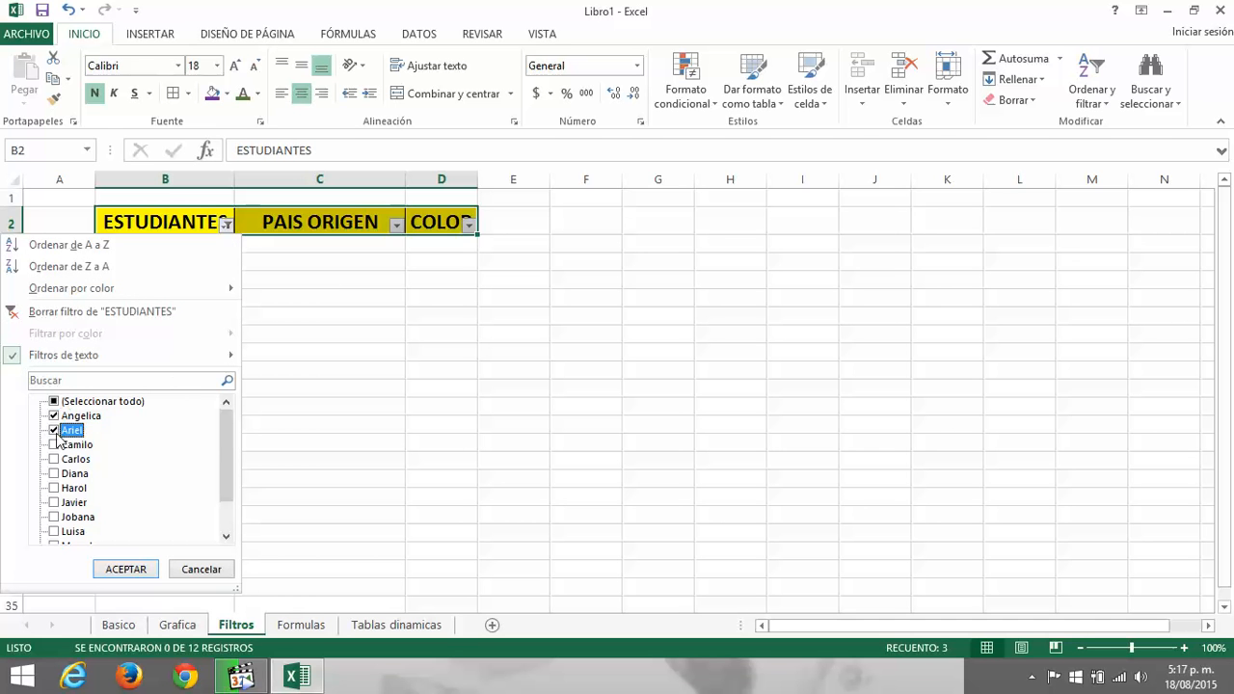
{"action": "left_click", "coordinate": [126, 569]}
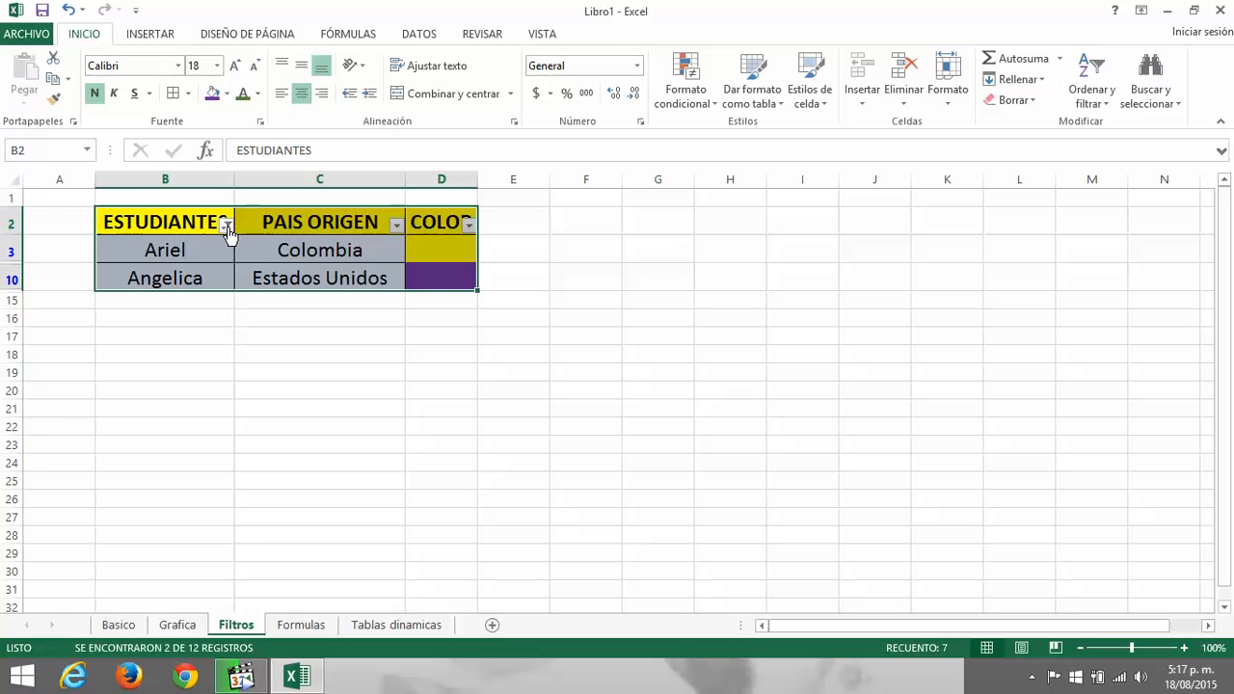
Step: Tick (Seleccionar todo) in the ESTUDIANTES filter to show all 12 students again
{"action": "left_click", "coordinate": [226, 226]}
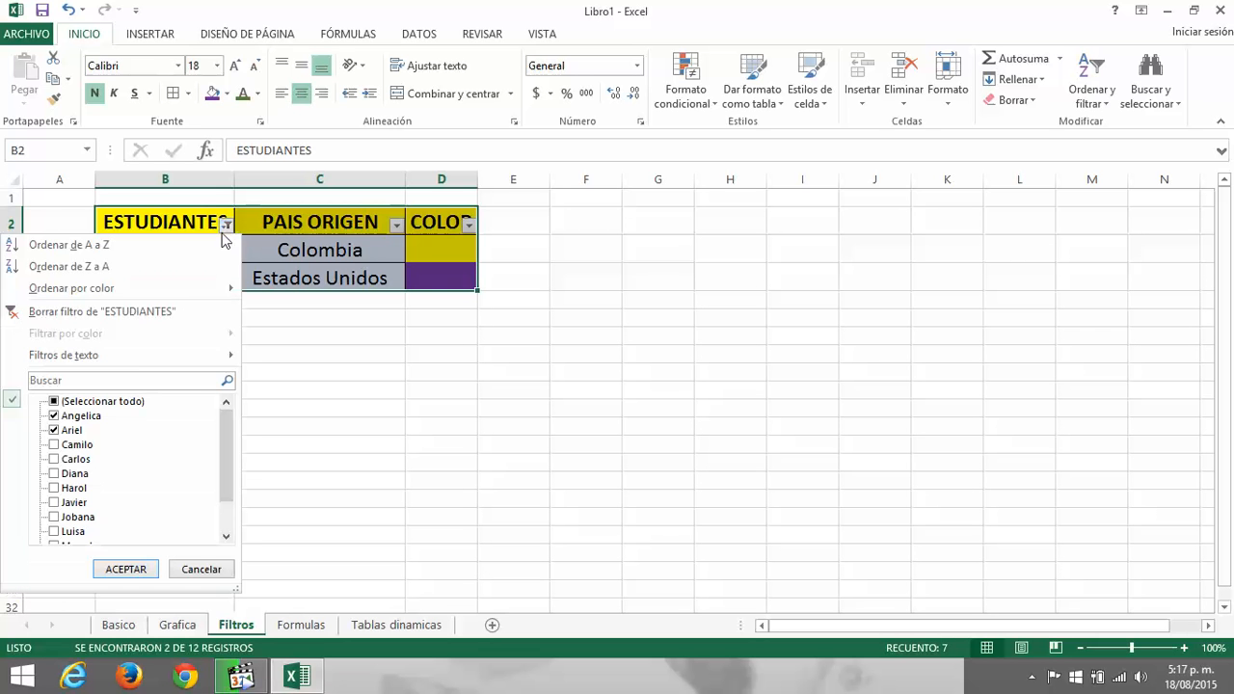
{"action": "left_click", "coordinate": [54, 402]}
{"action": "left_click", "coordinate": [126, 569]}
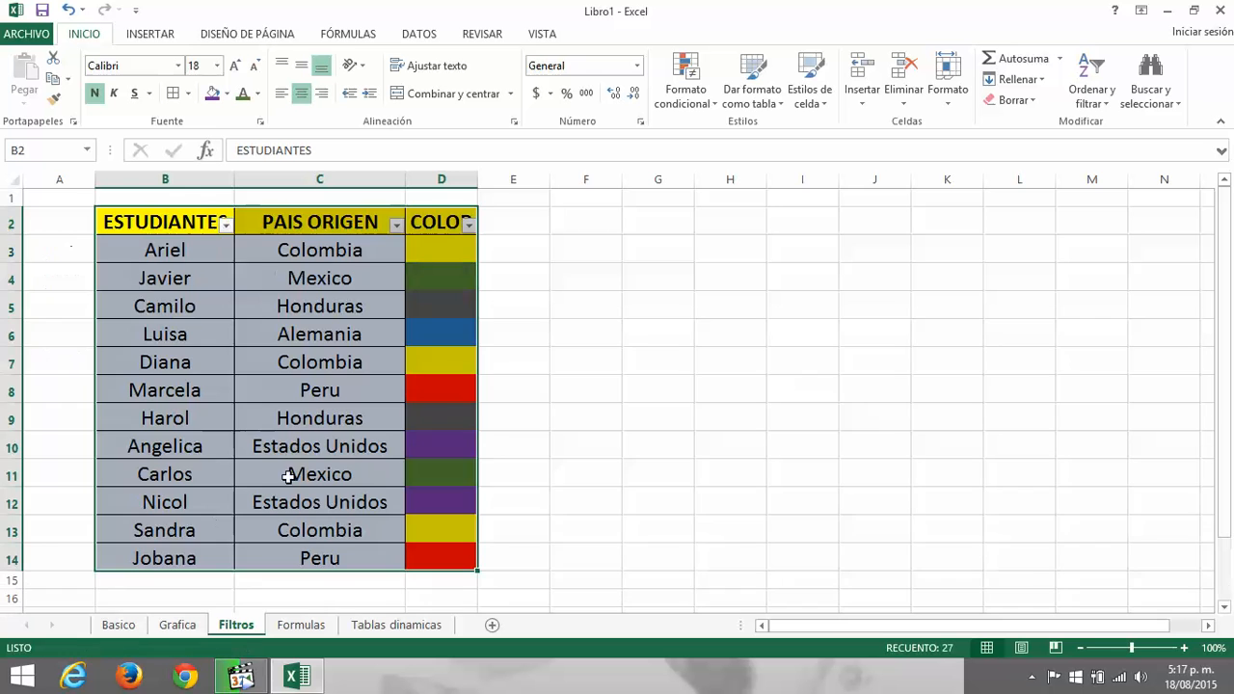
{"action": "mouse_move", "coordinate": [1223, 289]}
{"action": "left_mouse_down"}
{"action": "mouse_move", "coordinate": [1228, 341]}
{"action": "mouse_move", "coordinate": [1225, 307]}
{"action": "left_mouse_up"}
Step: Apply a PAIS ORIGEN 'Es igual a' Colombia filter, leaving Ariel, Diana and Sandra
{"action": "left_click", "coordinate": [313, 252]}
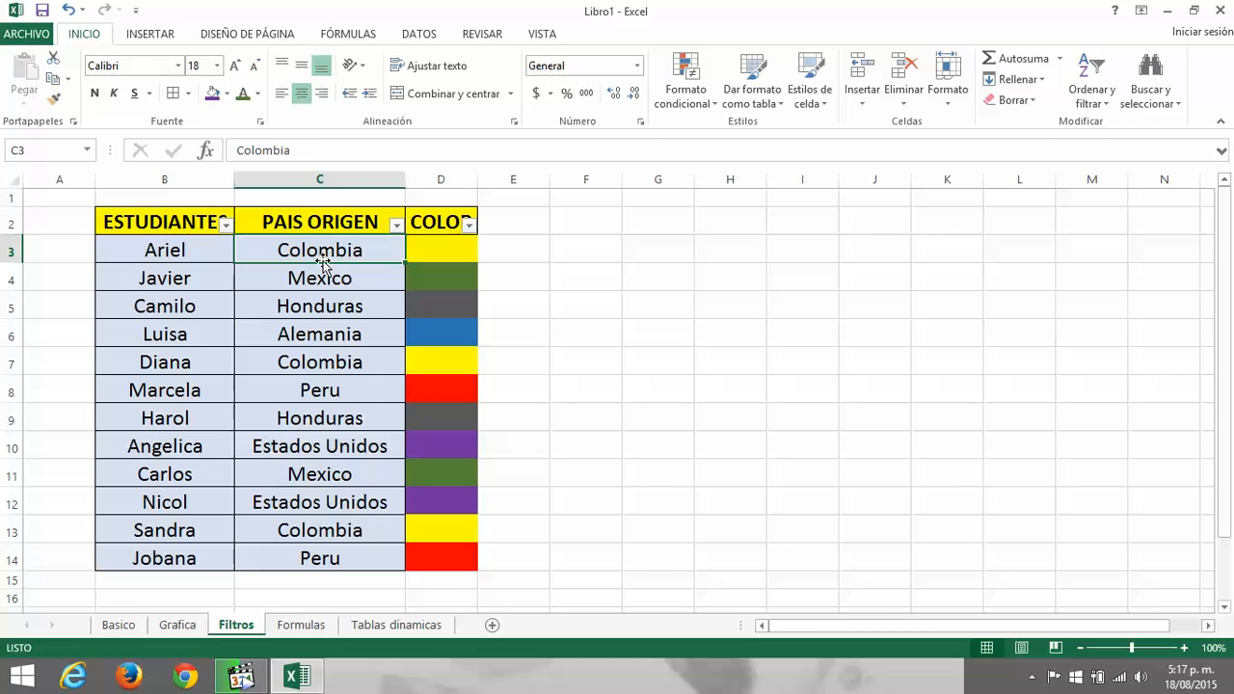
{"action": "left_click", "coordinate": [321, 364]}
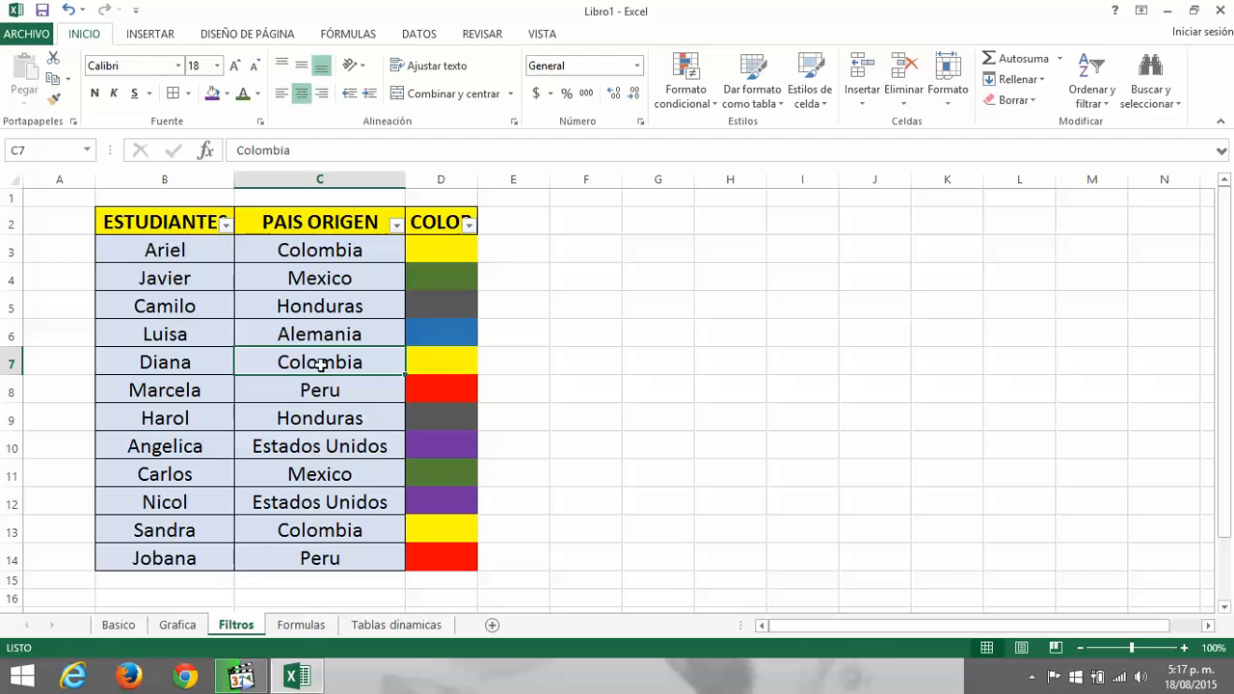
{"action": "left_click", "coordinate": [326, 535]}
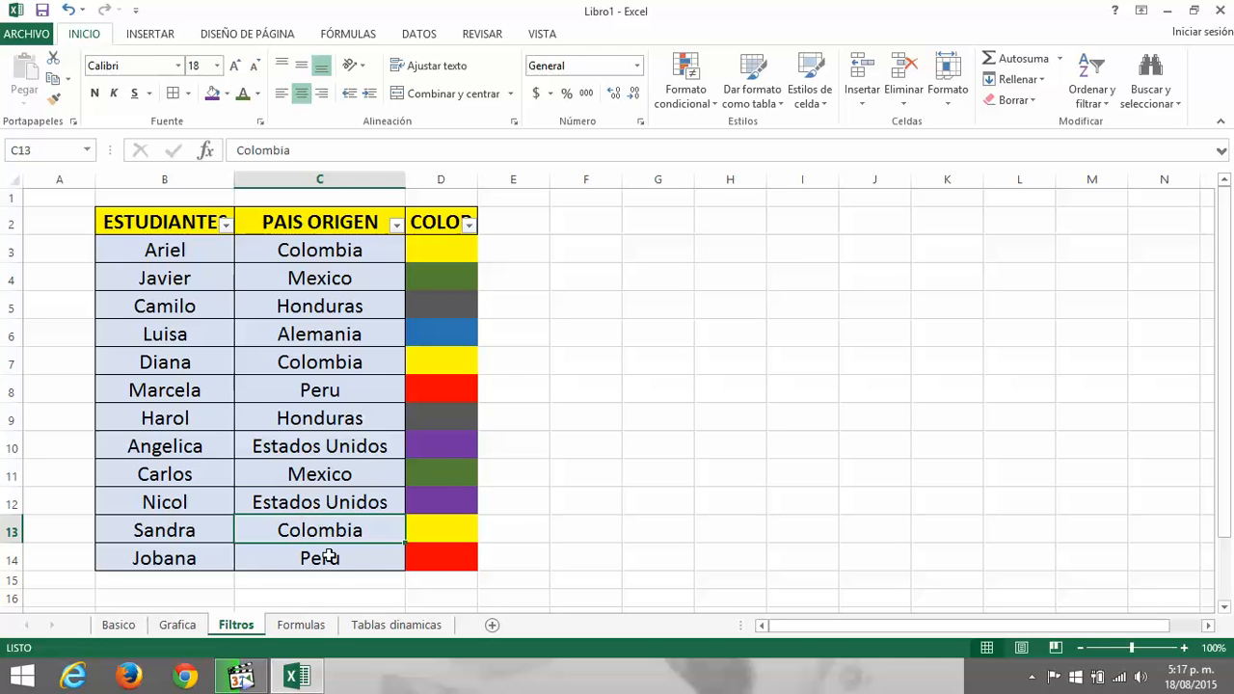
{"action": "left_click", "coordinate": [396, 227]}
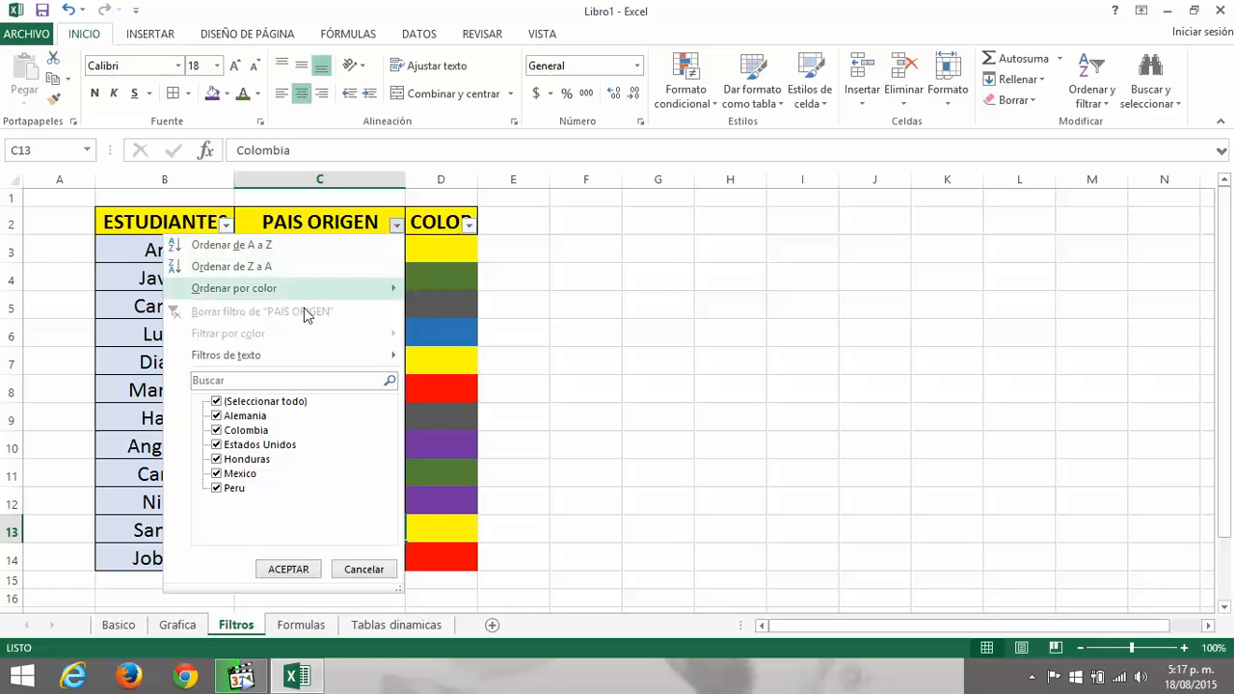
{"action": "mouse_move", "coordinate": [298, 358]}
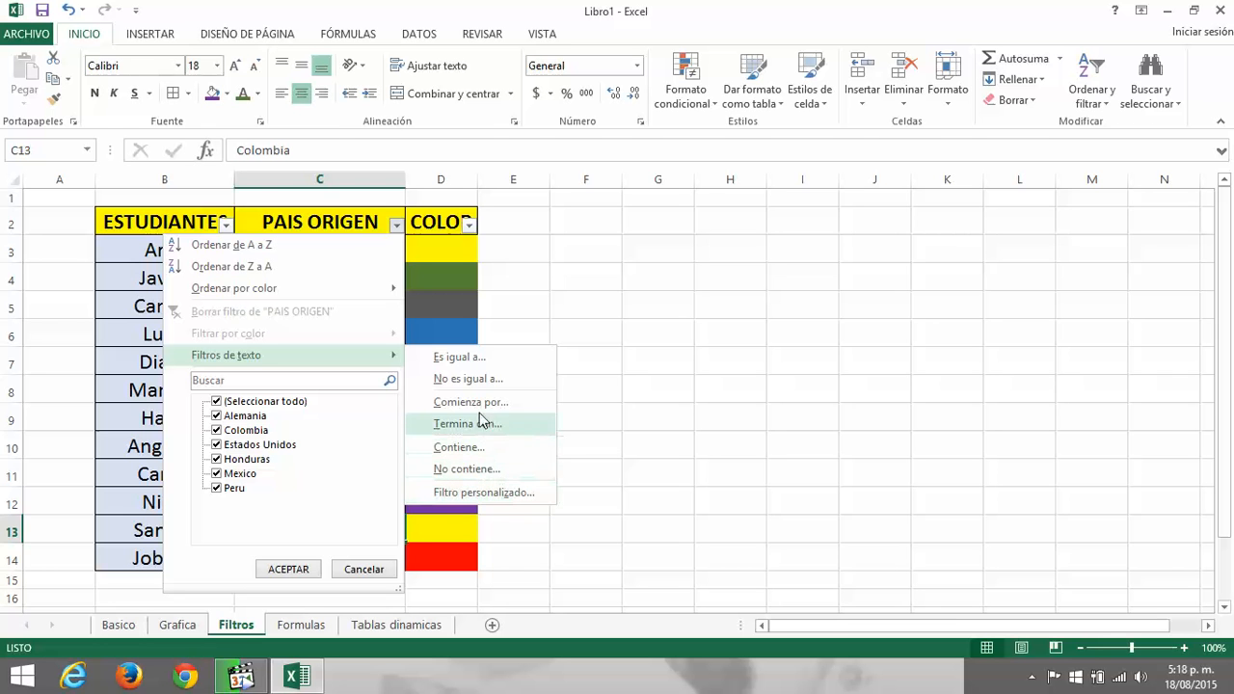
{"action": "left_click", "coordinate": [461, 360]}
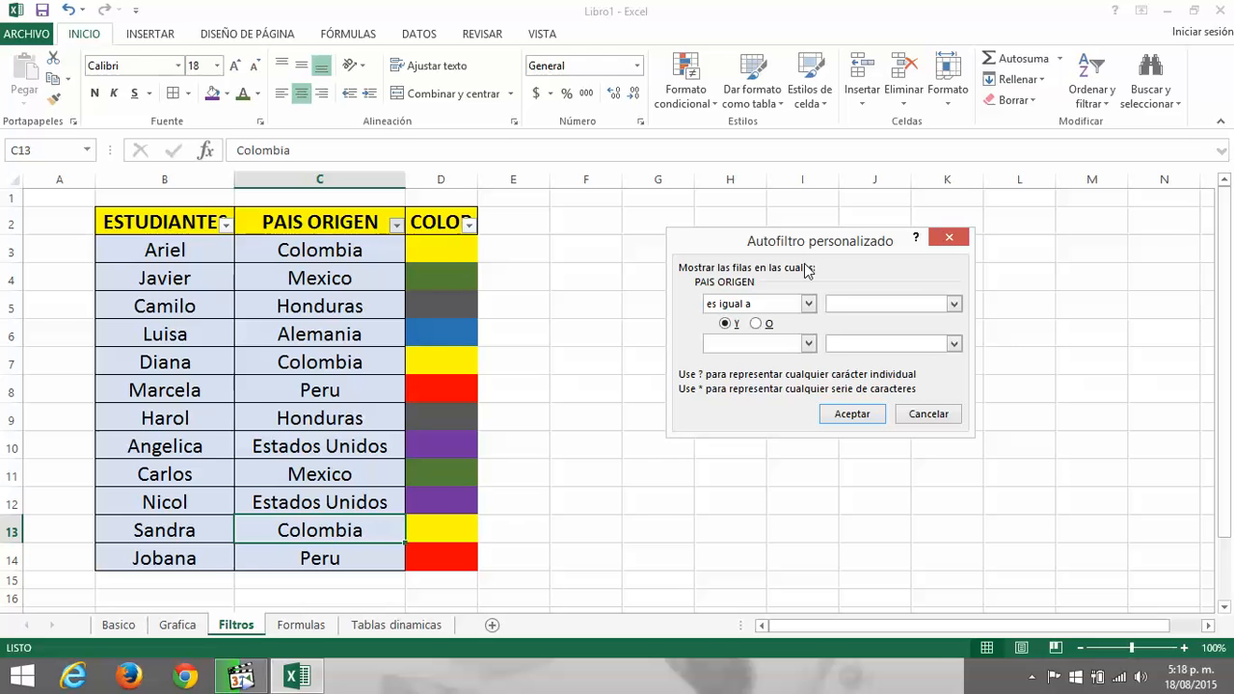
{"action": "type", "text": "cOLO"}
{"action": "key", "text": "BackSpace"}
{"action": "key", "text": "BackSpace"}
{"action": "key", "text": "BackSpace"}
{"action": "key", "text": "BackSpace"}
{"action": "type", "text": "Colombia"}
{"action": "left_click", "coordinate": [853, 414]}
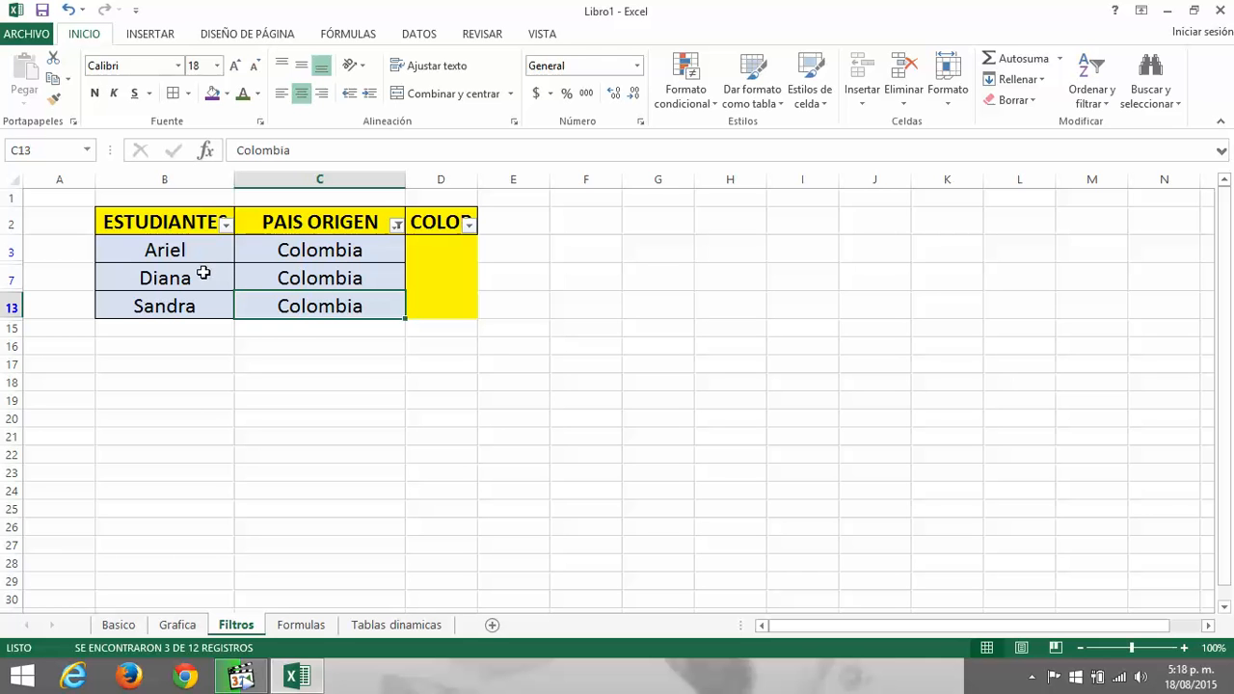
Step: Filter PAIS ORIGEN to values beginning with 'M' to show only the Mexico rows
{"action": "left_click", "coordinate": [395, 227]}
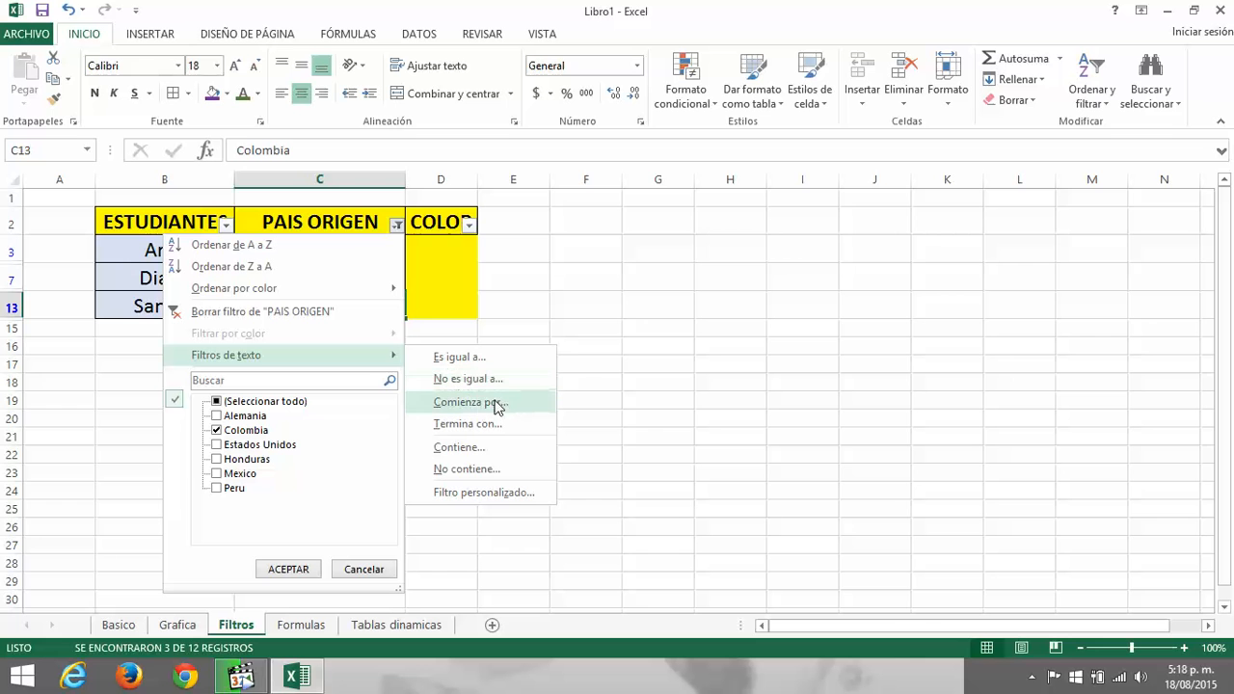
{"action": "left_click", "coordinate": [487, 406]}
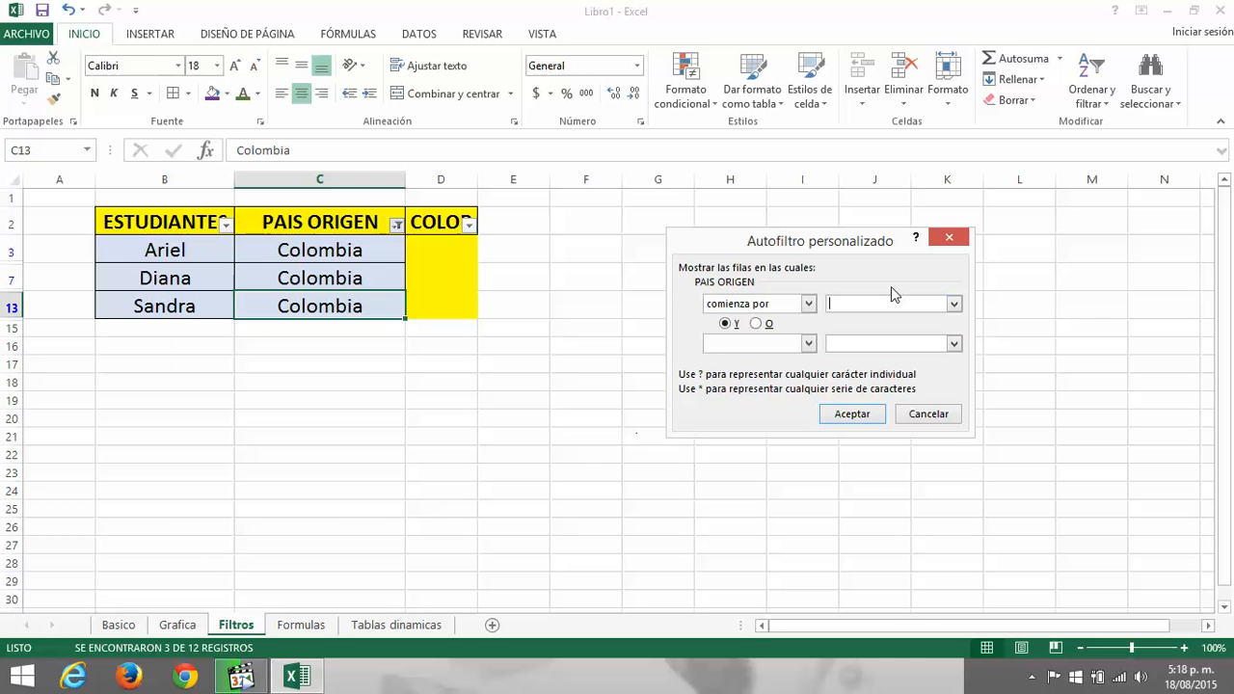
{"action": "type", "text": "M"}
{"action": "key", "text": "Return"}
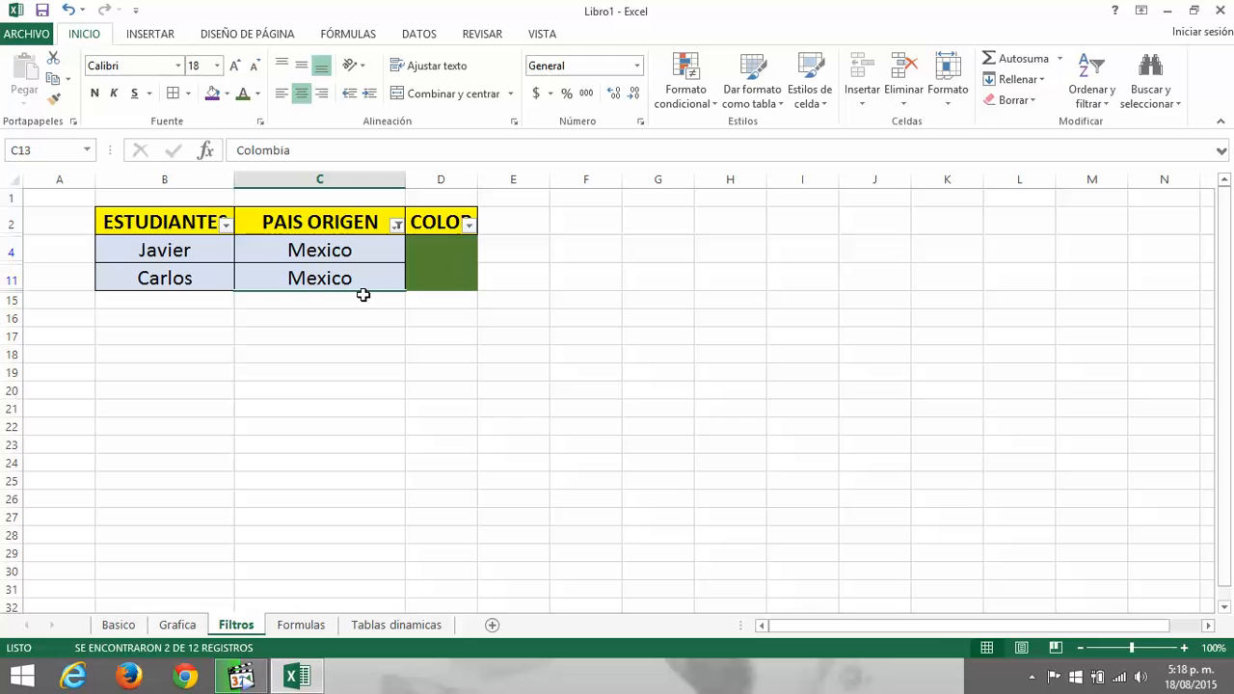
Step: Apply a custom filter on ESTUDIANTES, then reopen its filter list and close it unchanged
{"action": "left_click", "coordinate": [227, 225]}
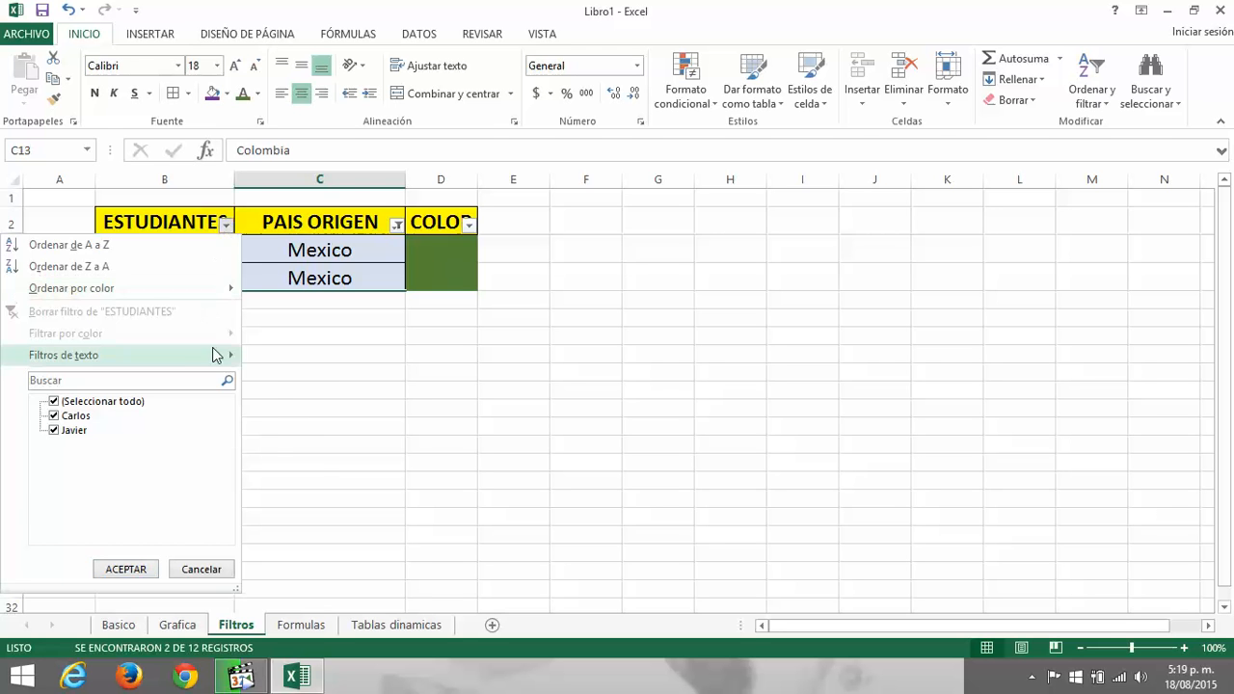
{"action": "mouse_move", "coordinate": [217, 356]}
{"action": "left_click", "coordinate": [339, 494]}
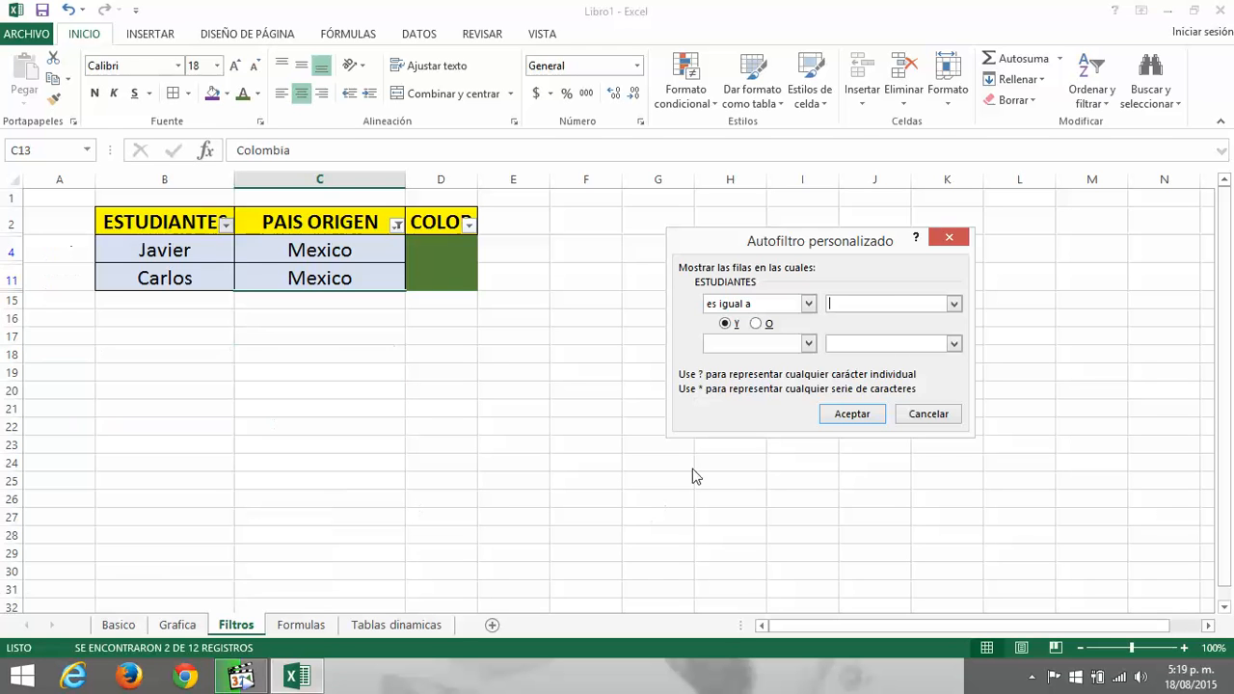
{"action": "left_click", "coordinate": [850, 416]}
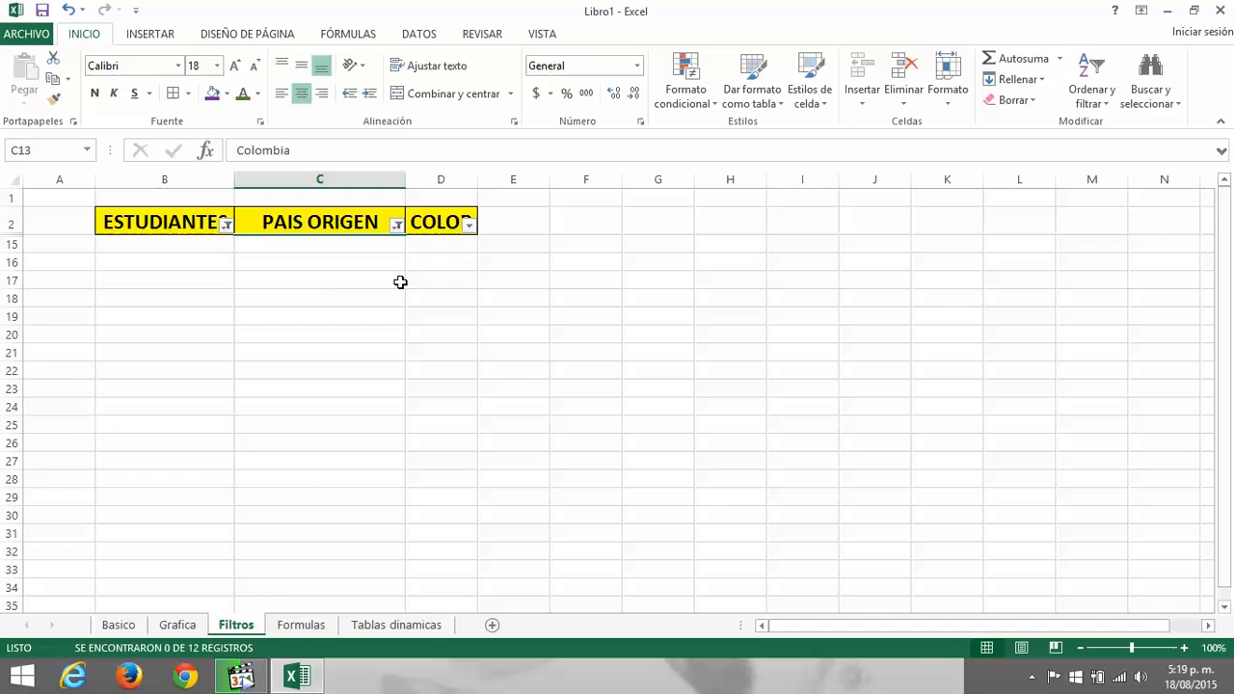
{"action": "left_click", "coordinate": [231, 242]}
{"action": "left_click", "coordinate": [226, 229]}
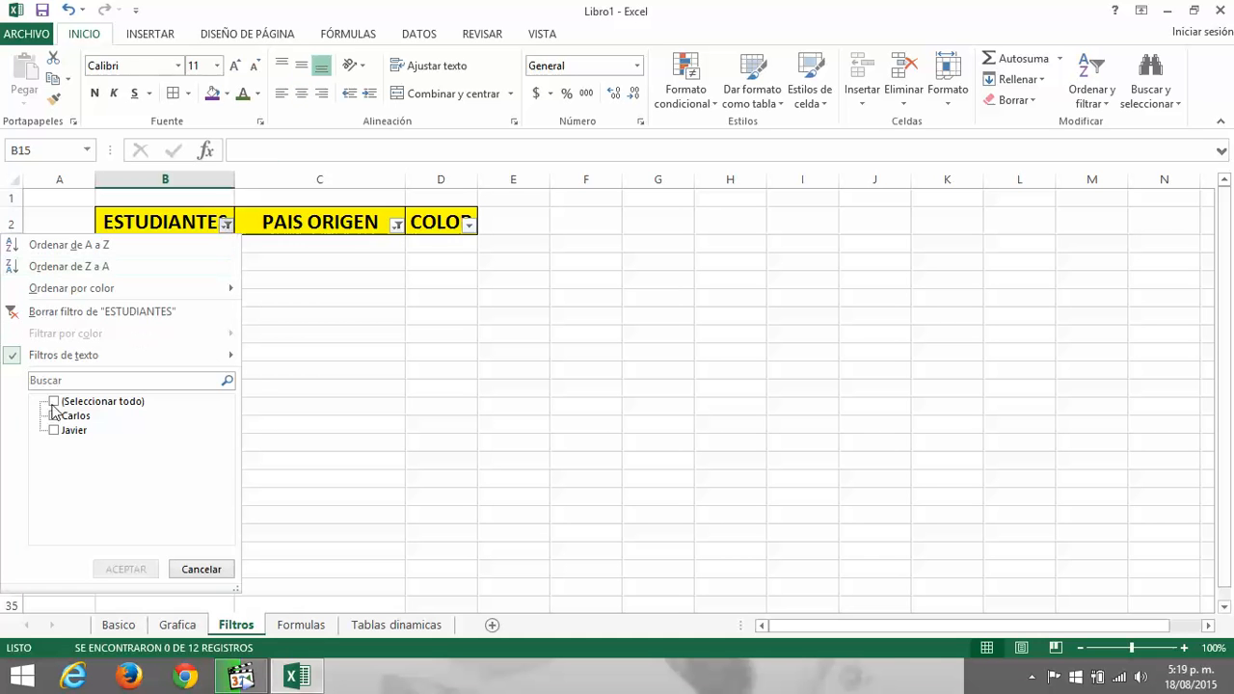
{"action": "left_click", "coordinate": [311, 291]}
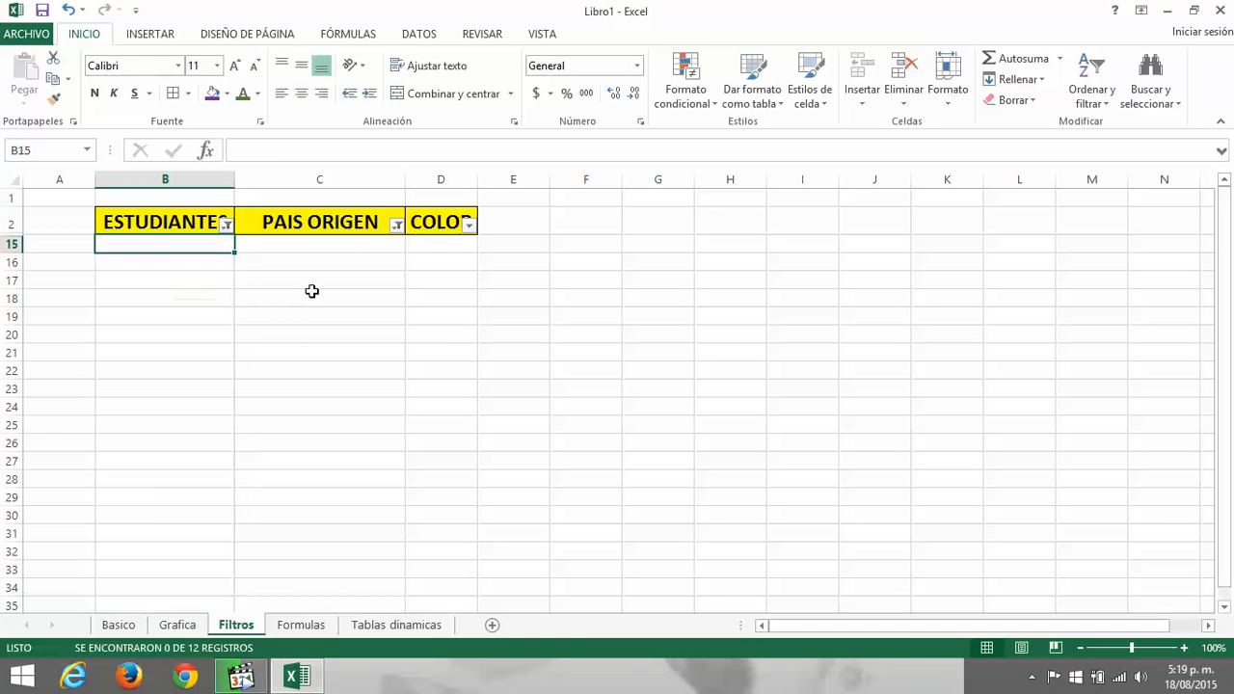
Step: Inspect the COLOR column's filter options and close them without changes
{"action": "left_click", "coordinate": [304, 259]}
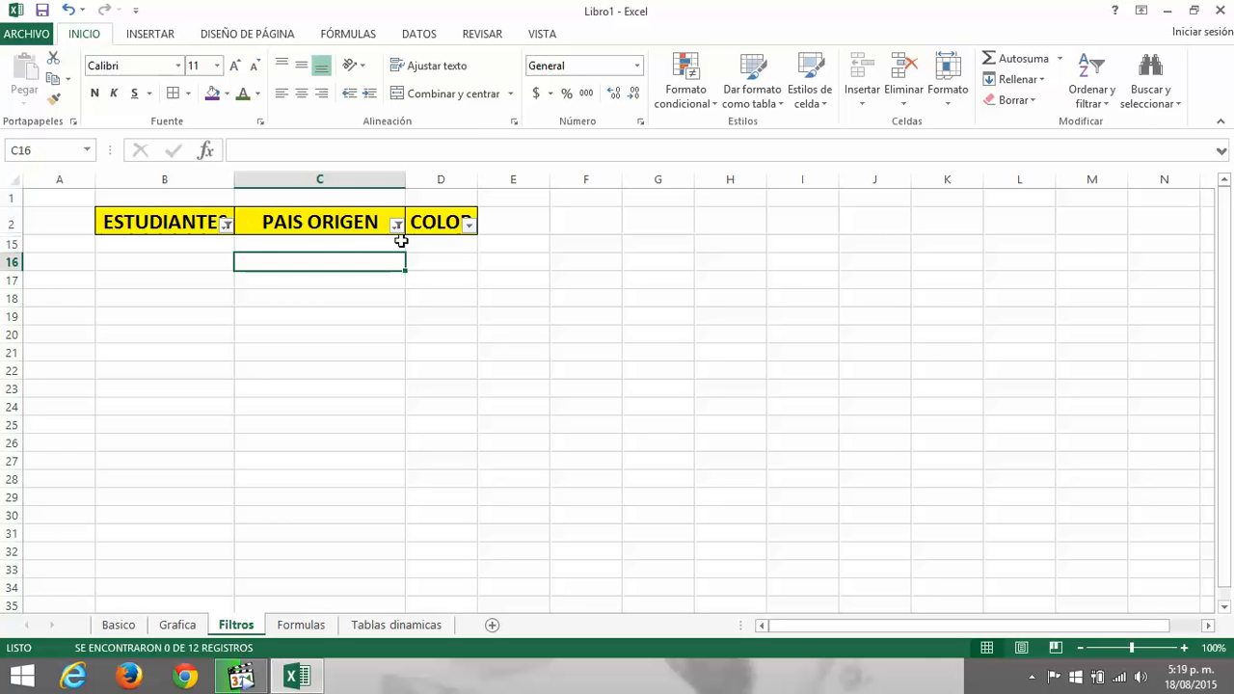
{"action": "left_click", "coordinate": [468, 227]}
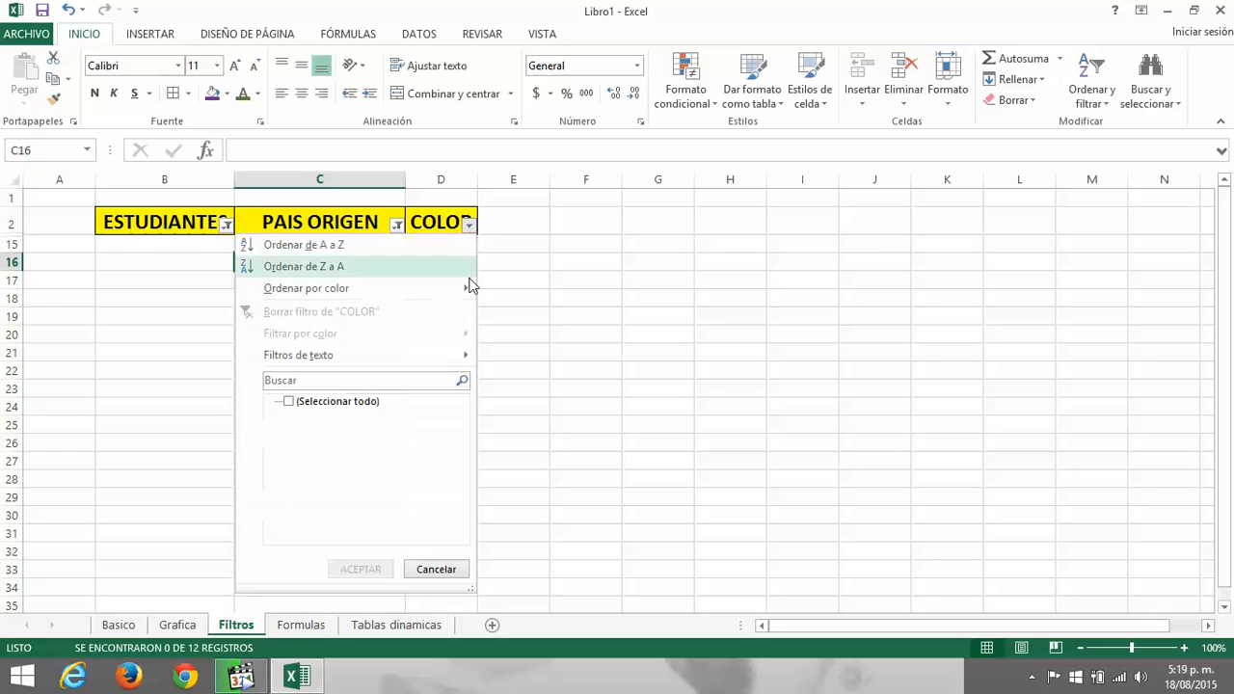
{"action": "left_click", "coordinate": [161, 315]}
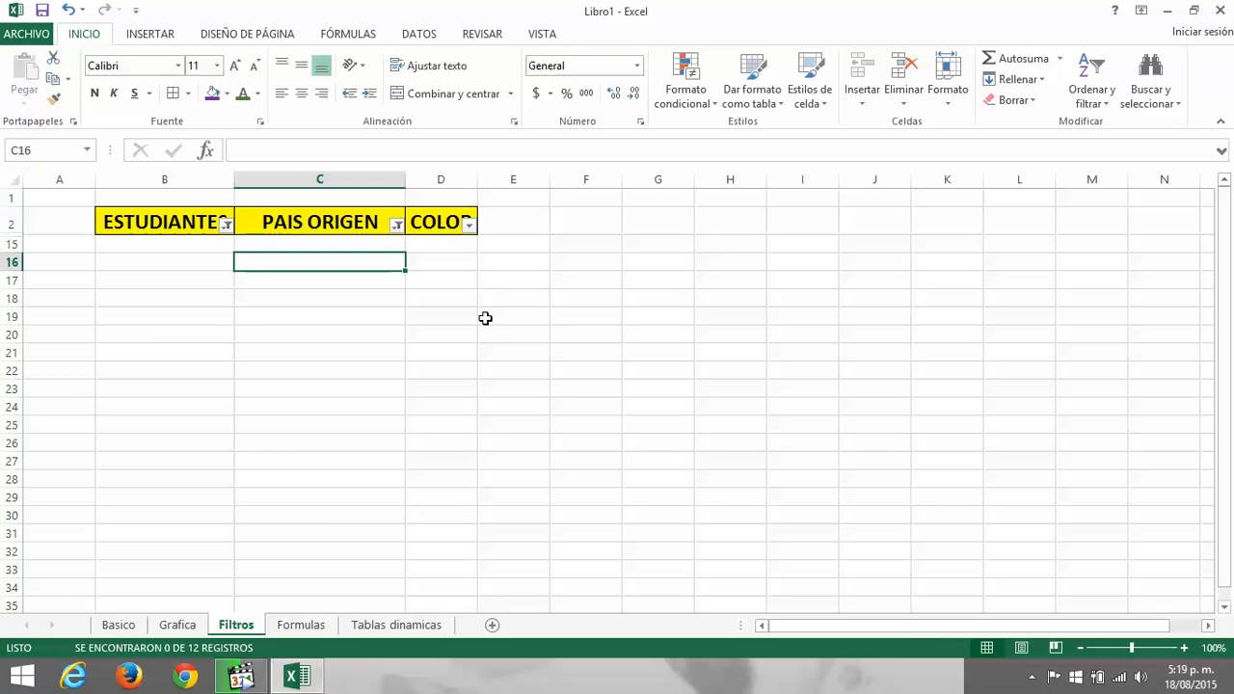
{"action": "left_click", "coordinate": [416, 37]}
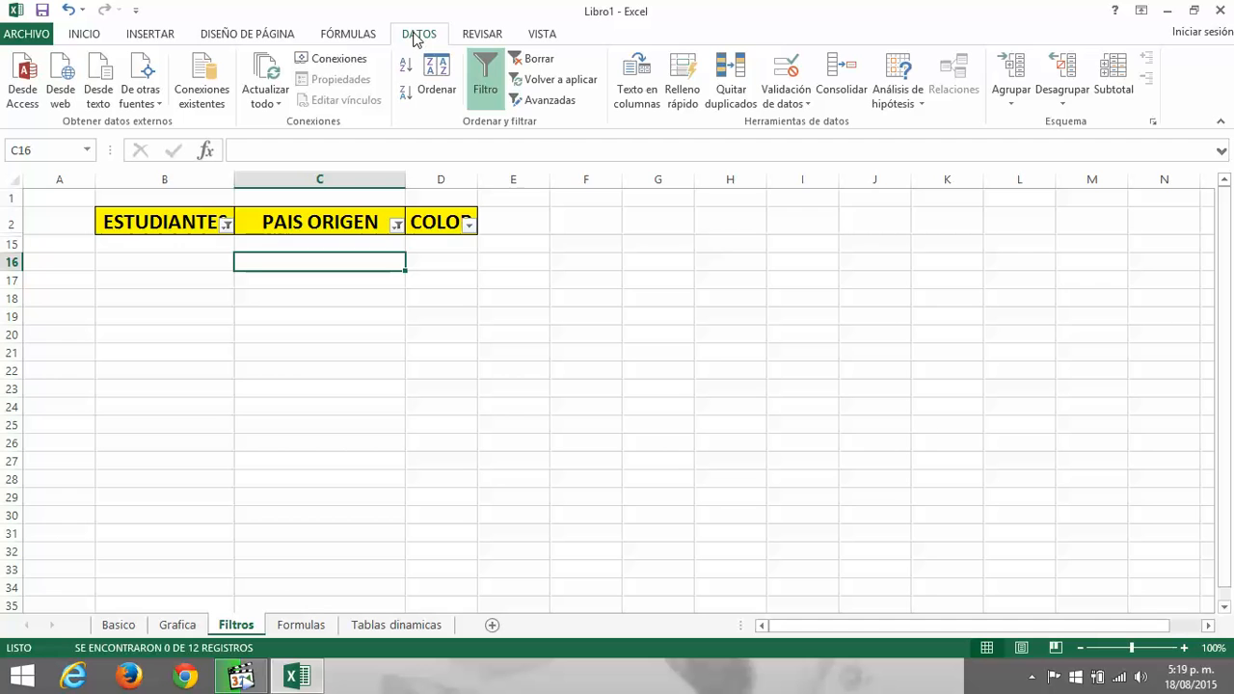
Step: Turn off filtering with DATOS > Filtro so all 12 rows show, then select the table
{"action": "left_click", "coordinate": [485, 93]}
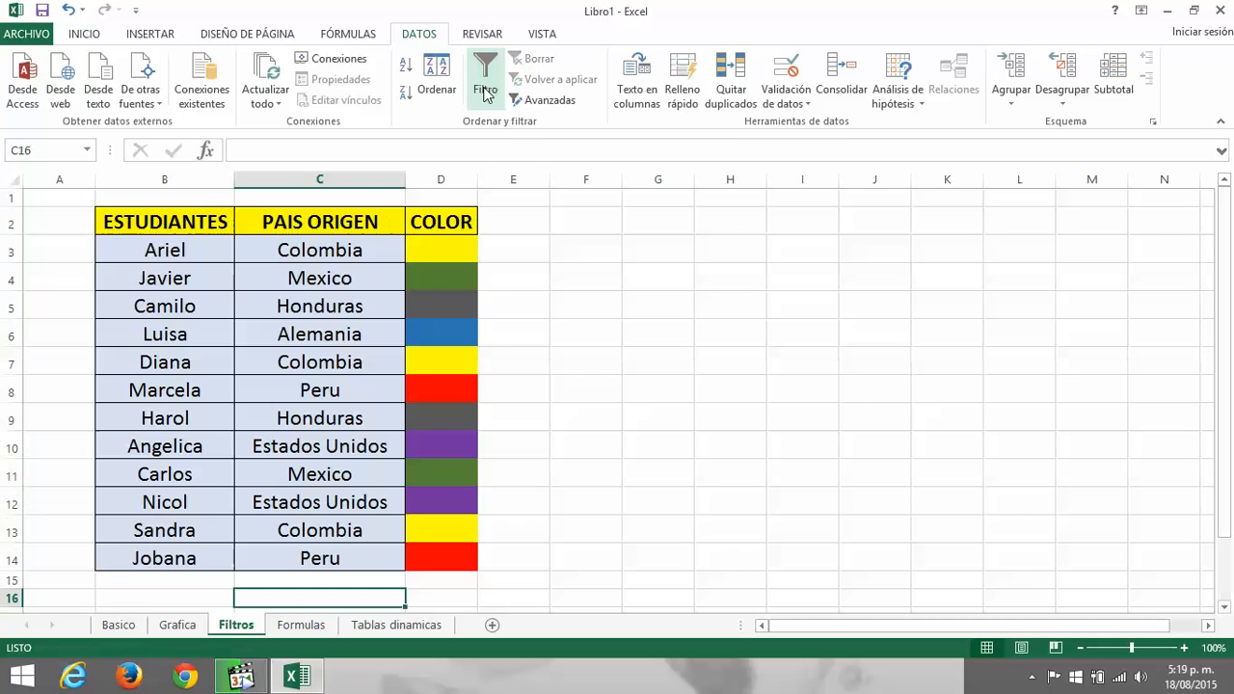
{"action": "left_click", "coordinate": [537, 344]}
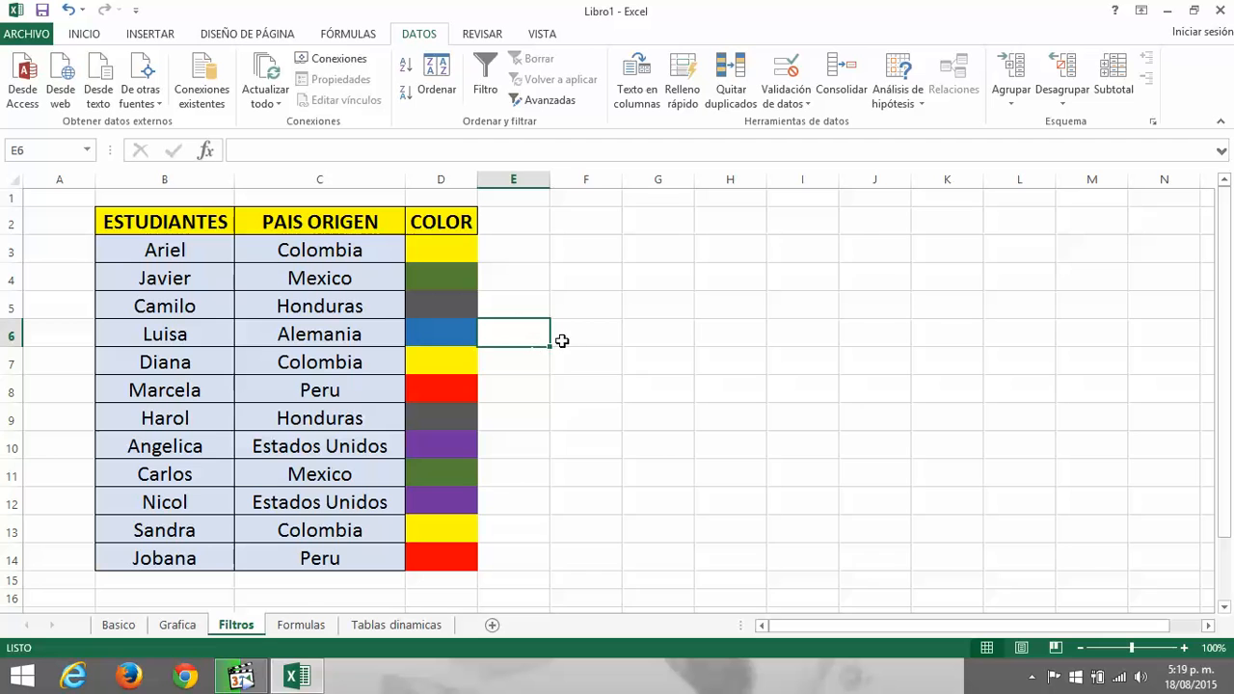
{"action": "left_click", "coordinate": [562, 340]}
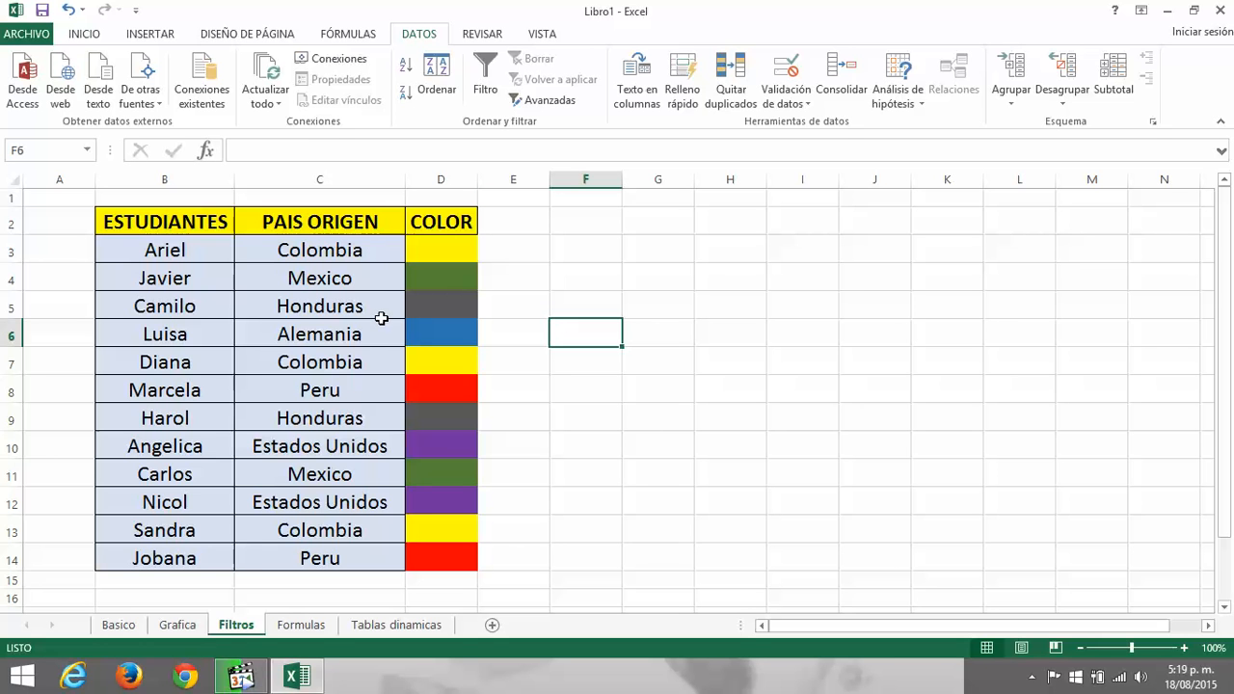
{"action": "left_click_drag", "start_coordinate": [193, 223], "coordinate": [427, 553]}
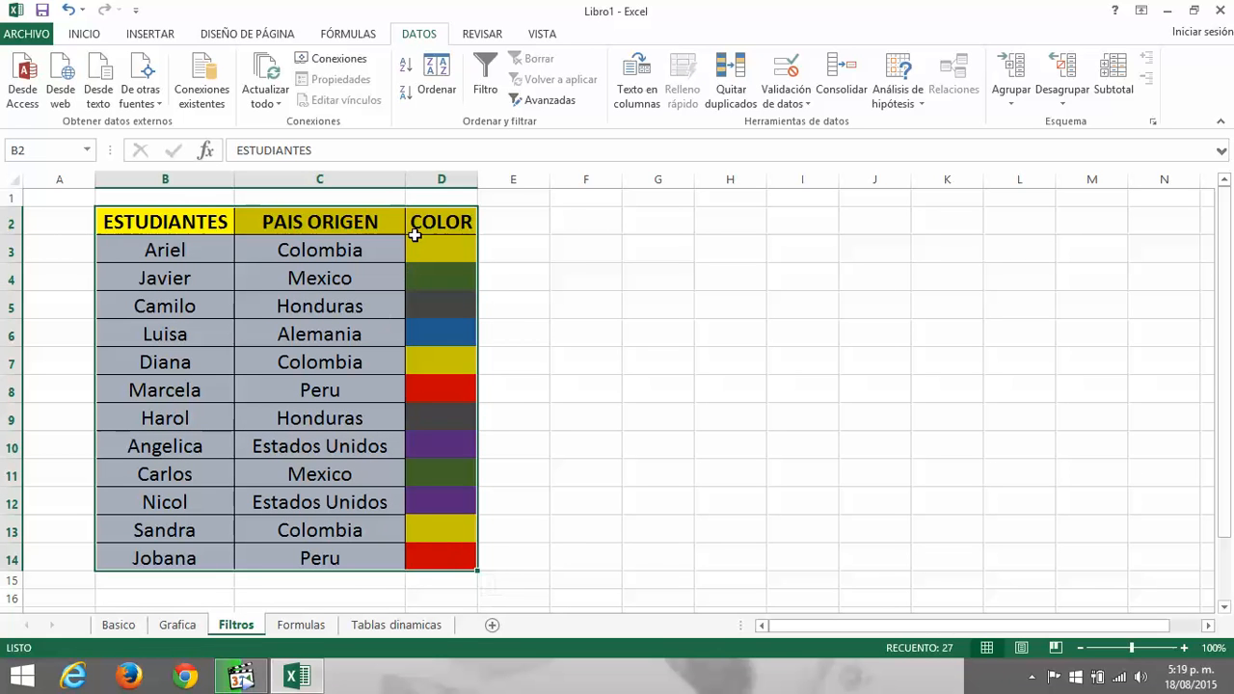
Step: Filter again by the selected cell's value, then select all values in the COLOR filter
{"action": "right_click", "coordinate": [359, 243]}
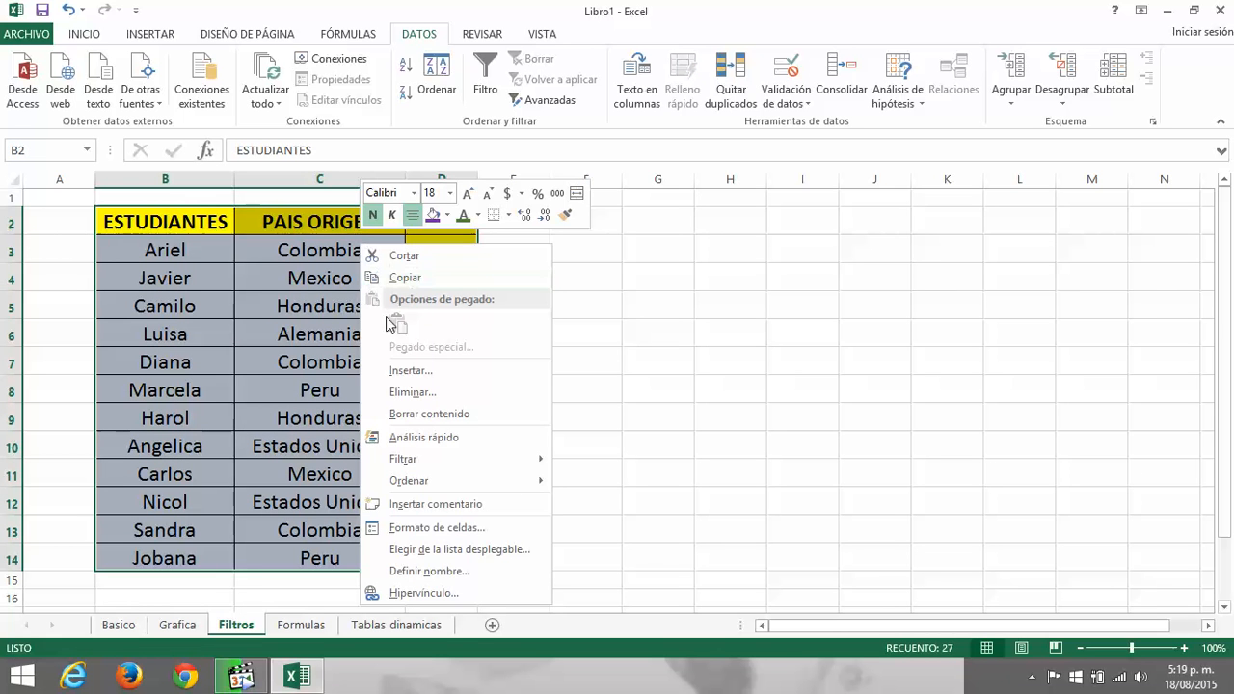
{"action": "mouse_move", "coordinate": [429, 460]}
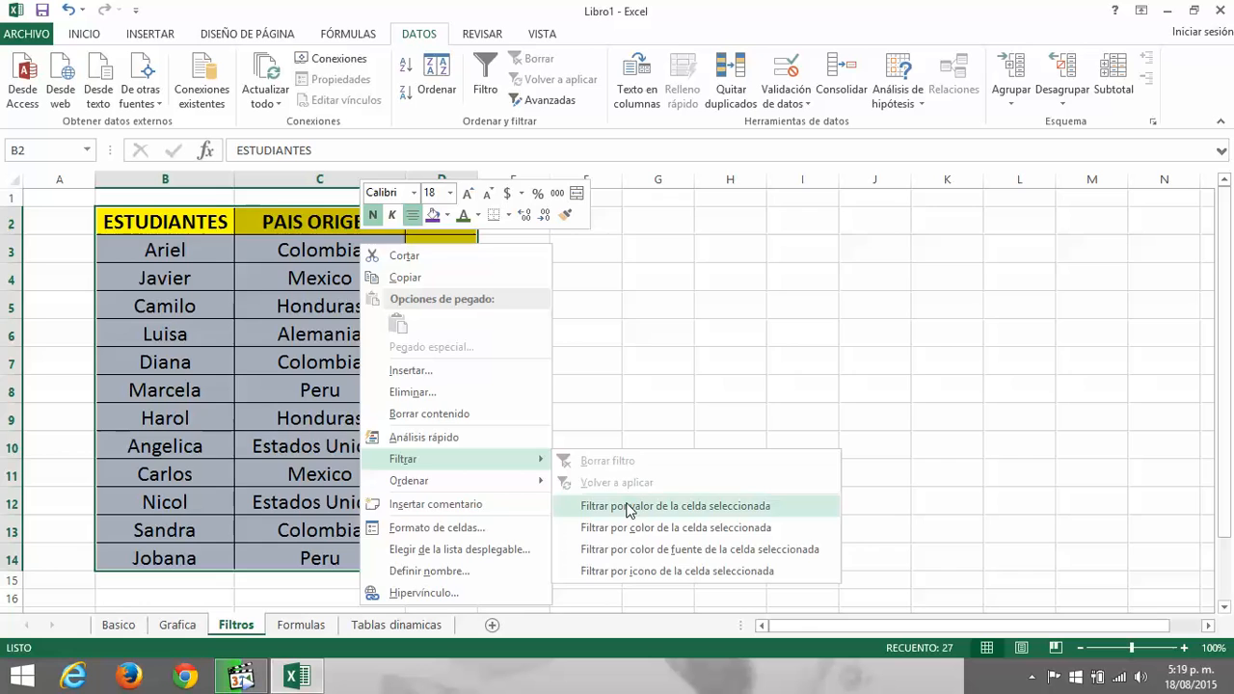
{"action": "left_click", "coordinate": [628, 507]}
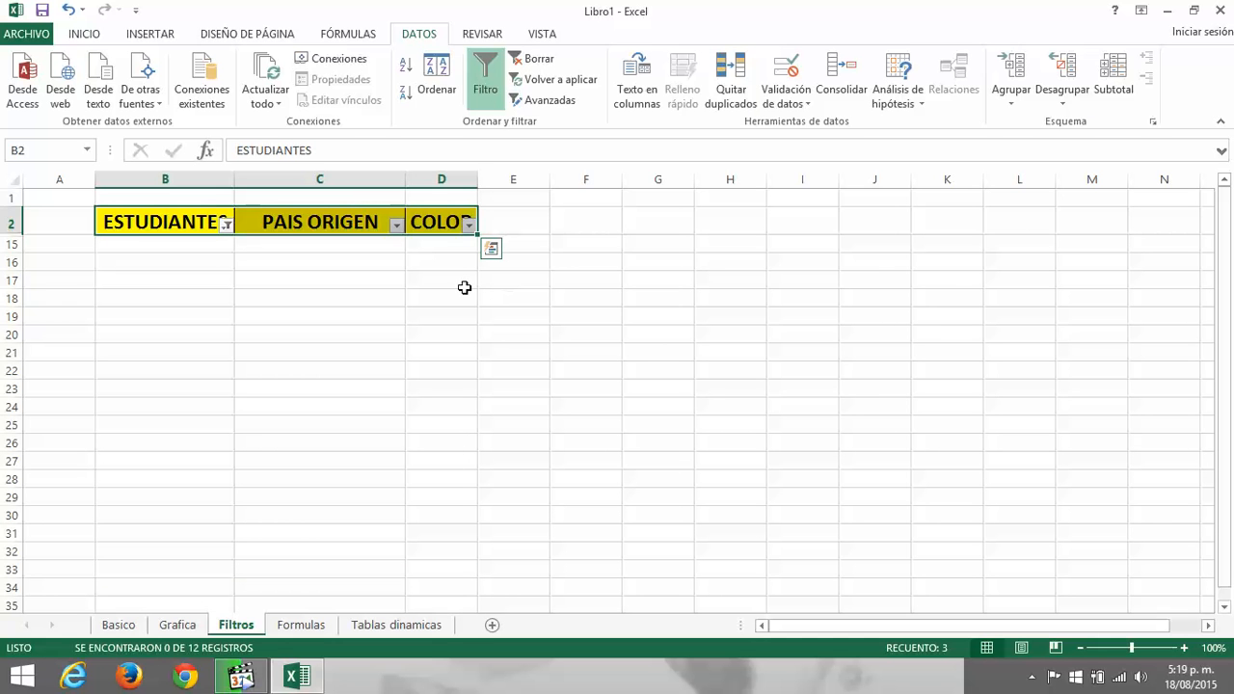
{"action": "left_click", "coordinate": [504, 217]}
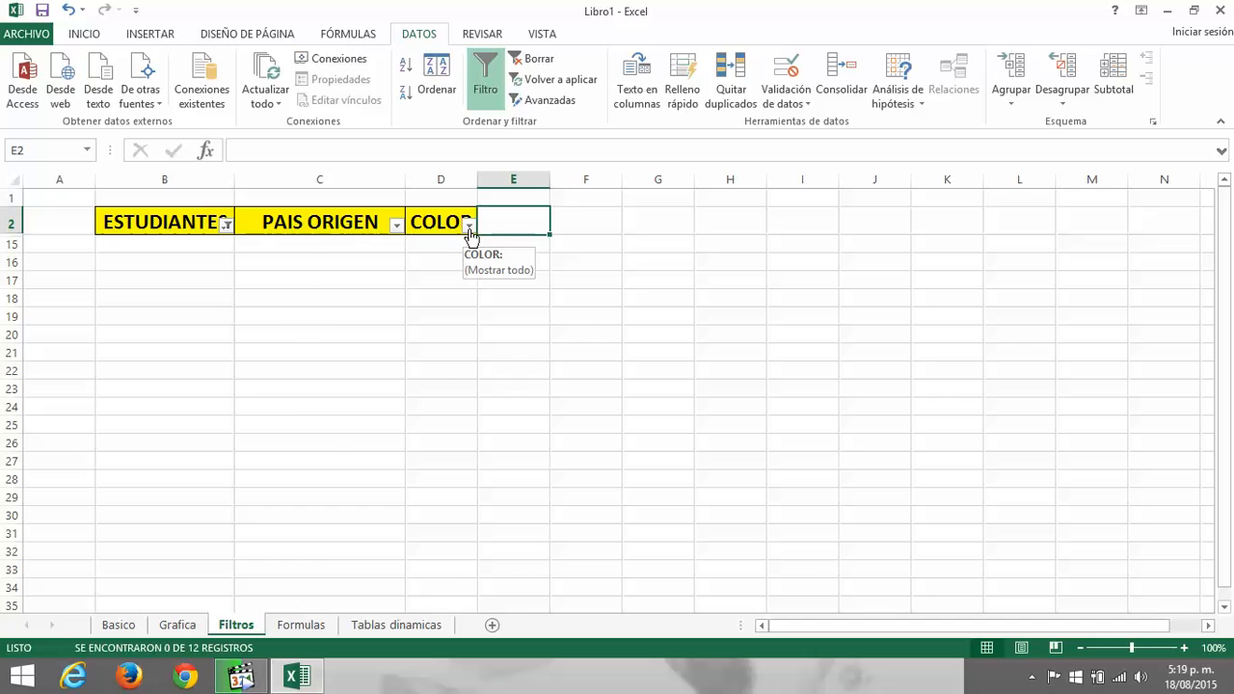
{"action": "left_click", "coordinate": [469, 226]}
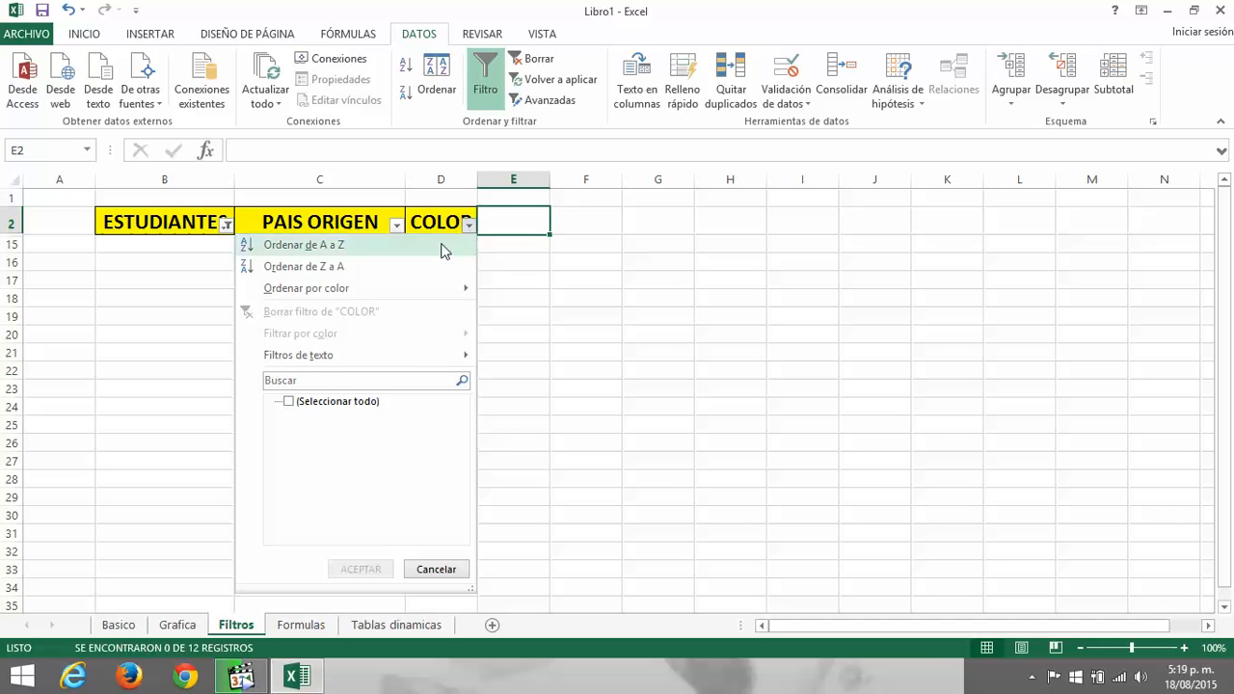
{"action": "mouse_move", "coordinate": [314, 368]}
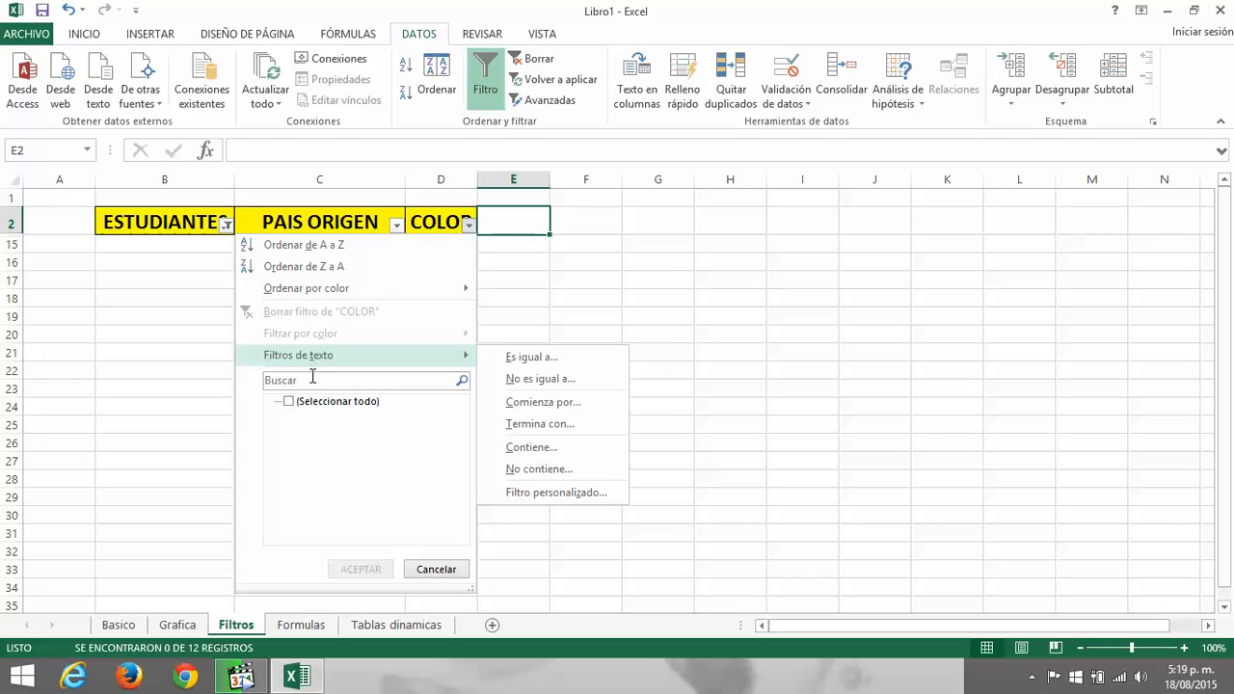
{"action": "left_click", "coordinate": [289, 401]}
{"action": "left_click", "coordinate": [378, 567]}
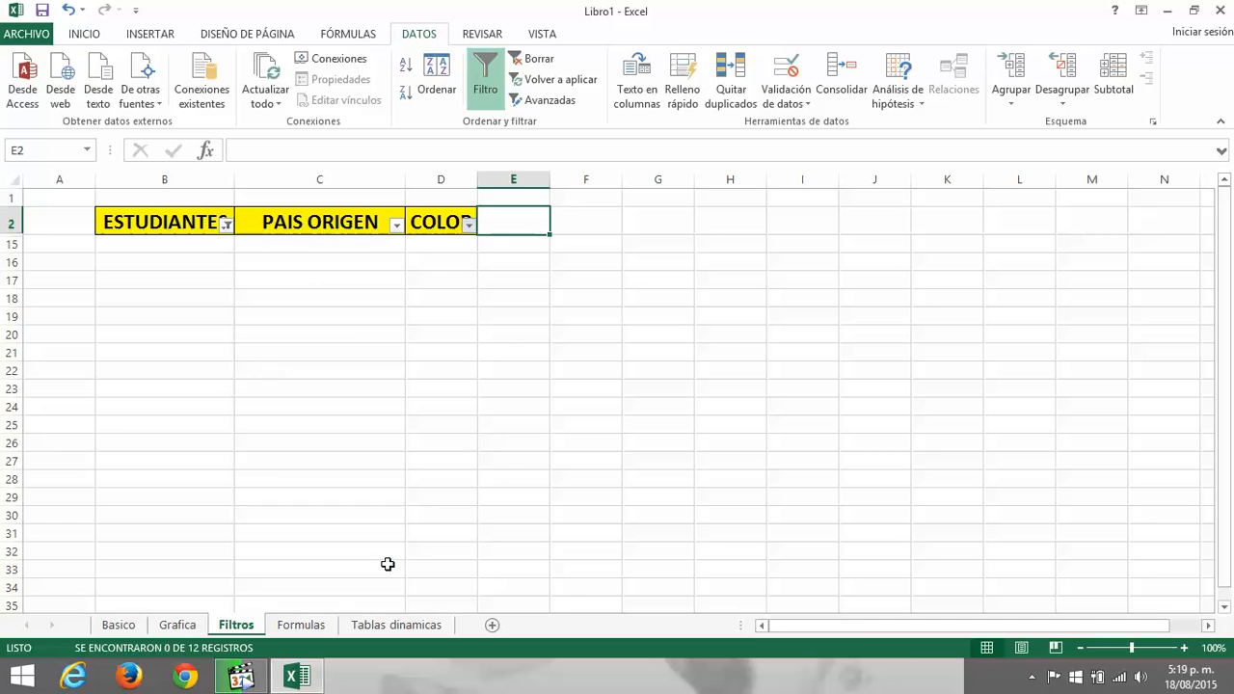
Step: Switch filtering off again and select the PAIS ORIGEN and COLOR cells
{"action": "left_click", "coordinate": [467, 281]}
{"action": "left_click", "coordinate": [468, 226]}
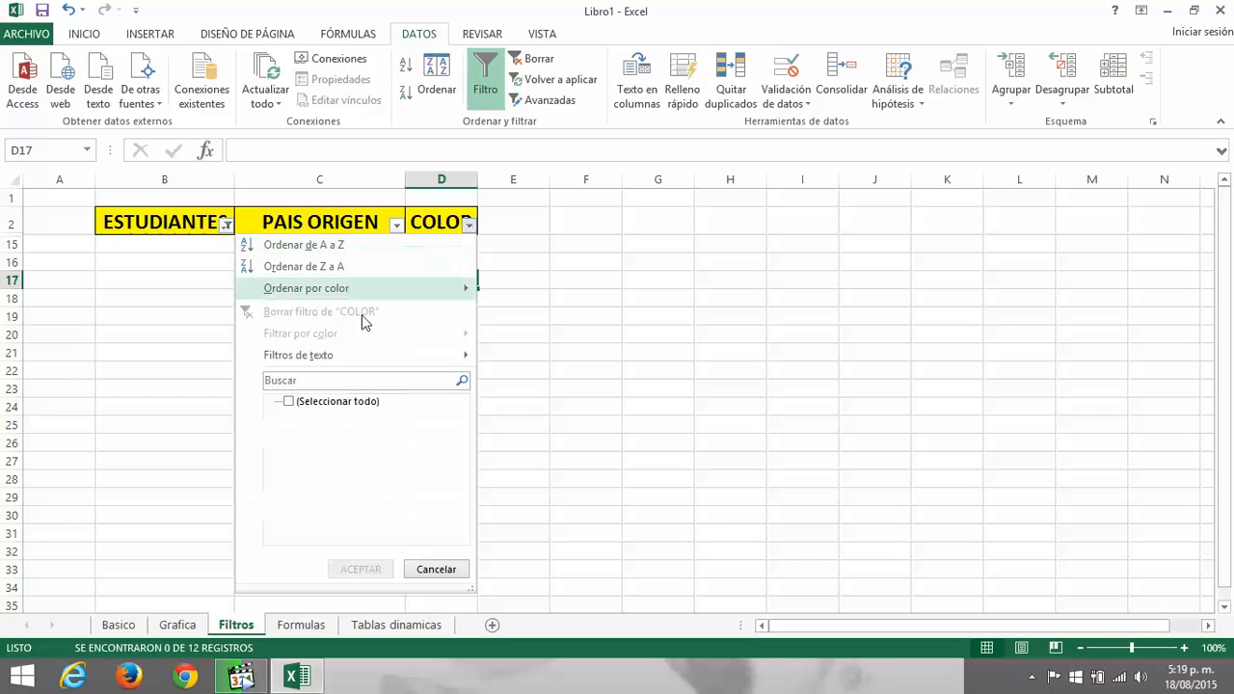
{"action": "left_click", "coordinate": [479, 96]}
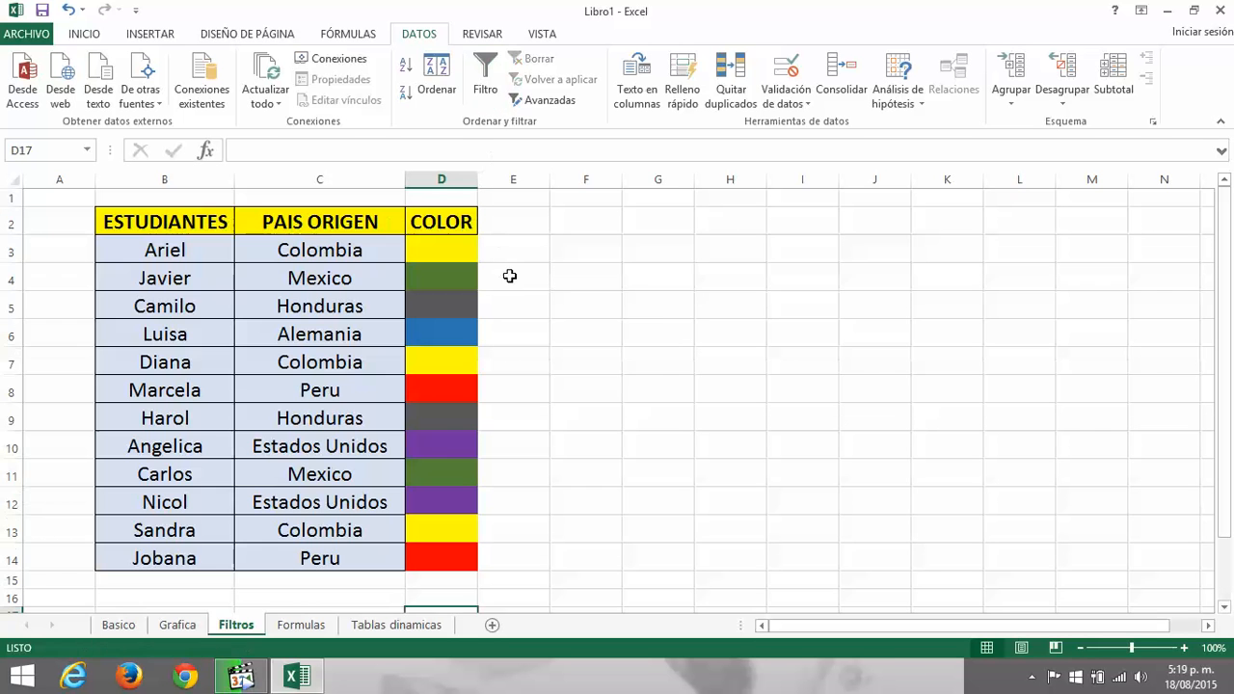
{"action": "left_click", "coordinate": [496, 249]}
{"action": "left_click", "coordinate": [452, 225]}
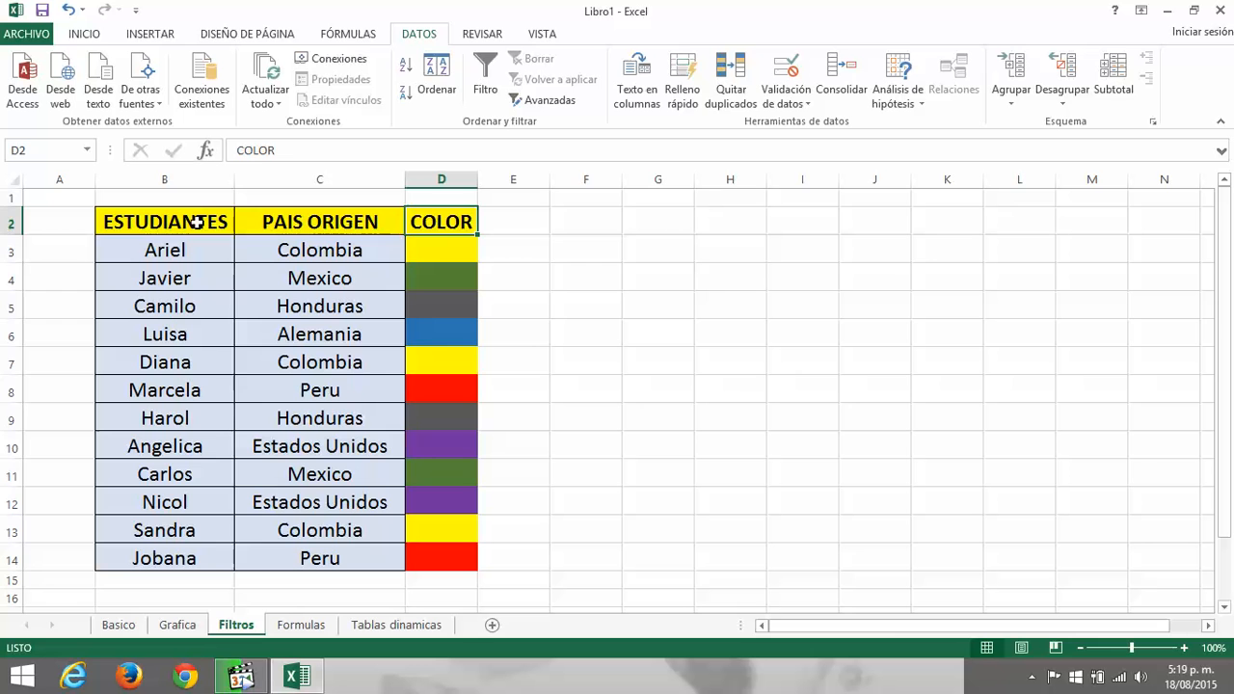
{"action": "left_click_drag", "start_coordinate": [471, 224], "coordinate": [191, 534]}
{"action": "left_click", "coordinate": [191, 534]}
{"action": "left_click_drag", "start_coordinate": [421, 224], "coordinate": [179, 579]}
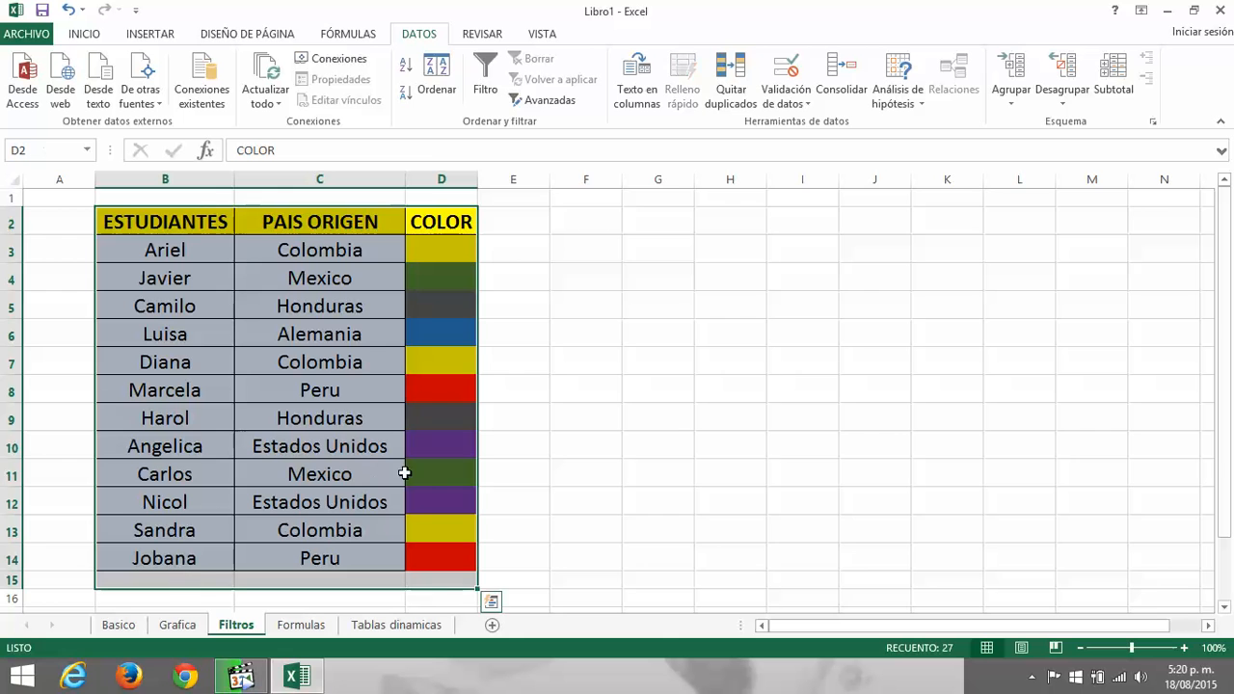
Step: Filter by D2's value, then filter the COLOR column to green cells only
{"action": "right_click", "coordinate": [441, 223]}
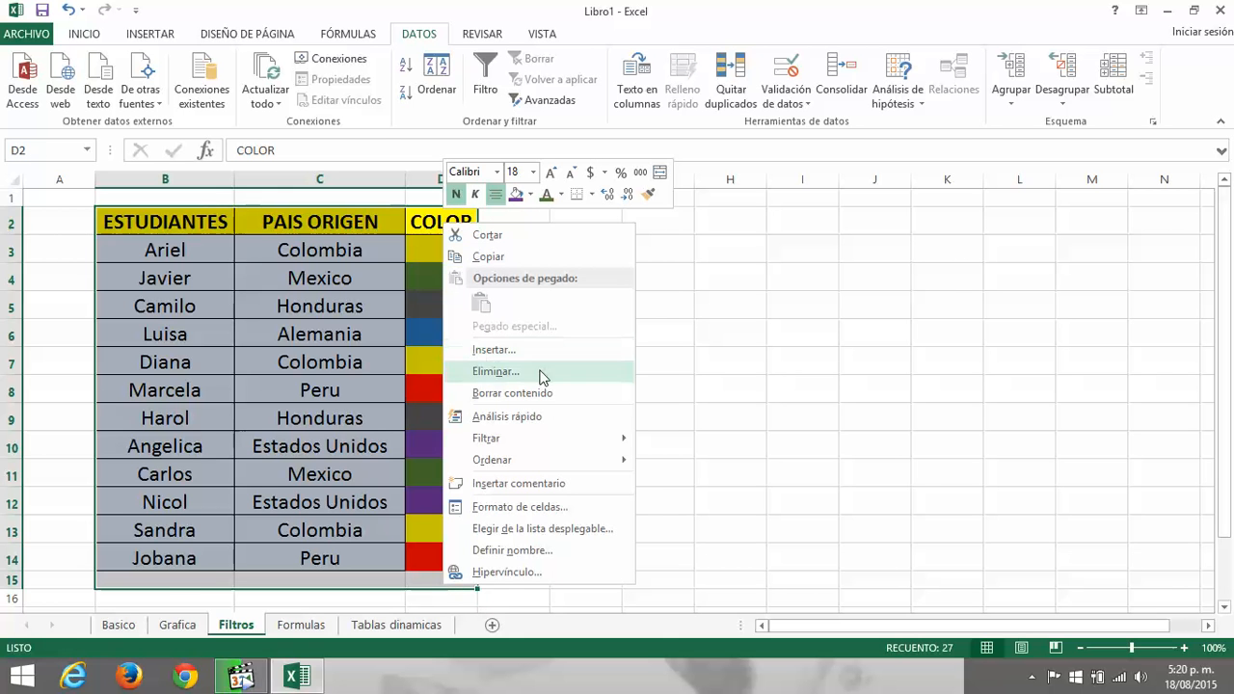
{"action": "mouse_move", "coordinate": [545, 440]}
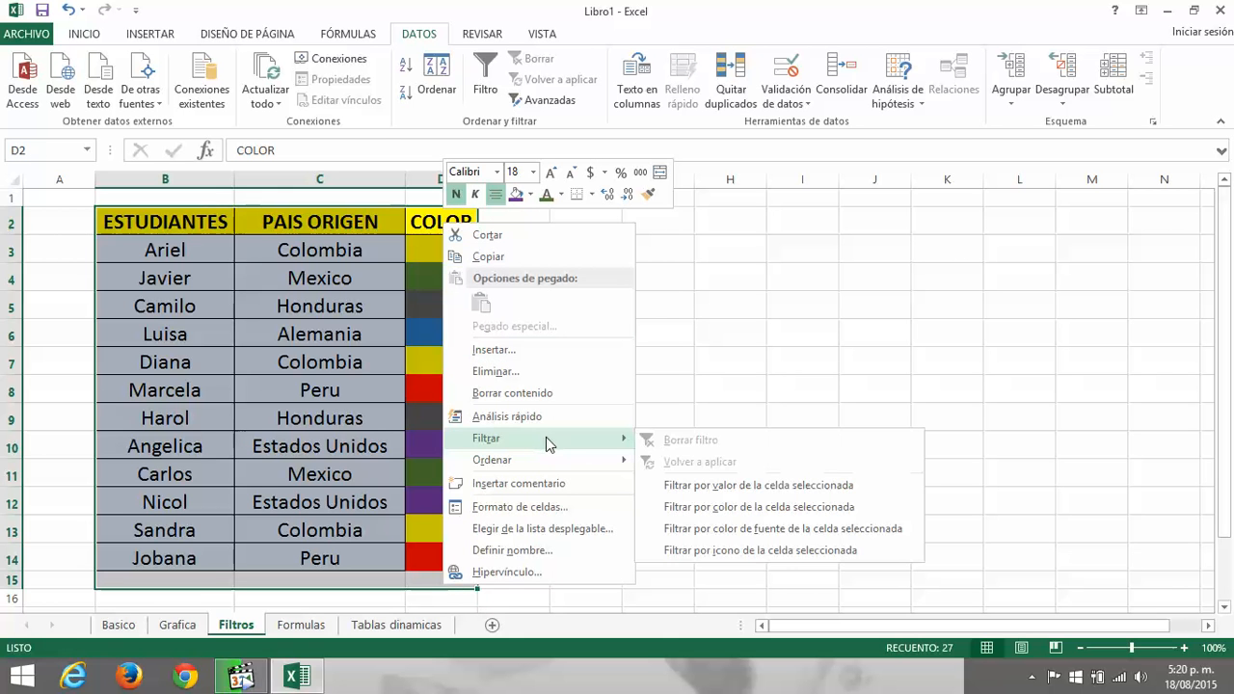
{"action": "left_click", "coordinate": [848, 487]}
{"action": "left_click", "coordinate": [469, 225]}
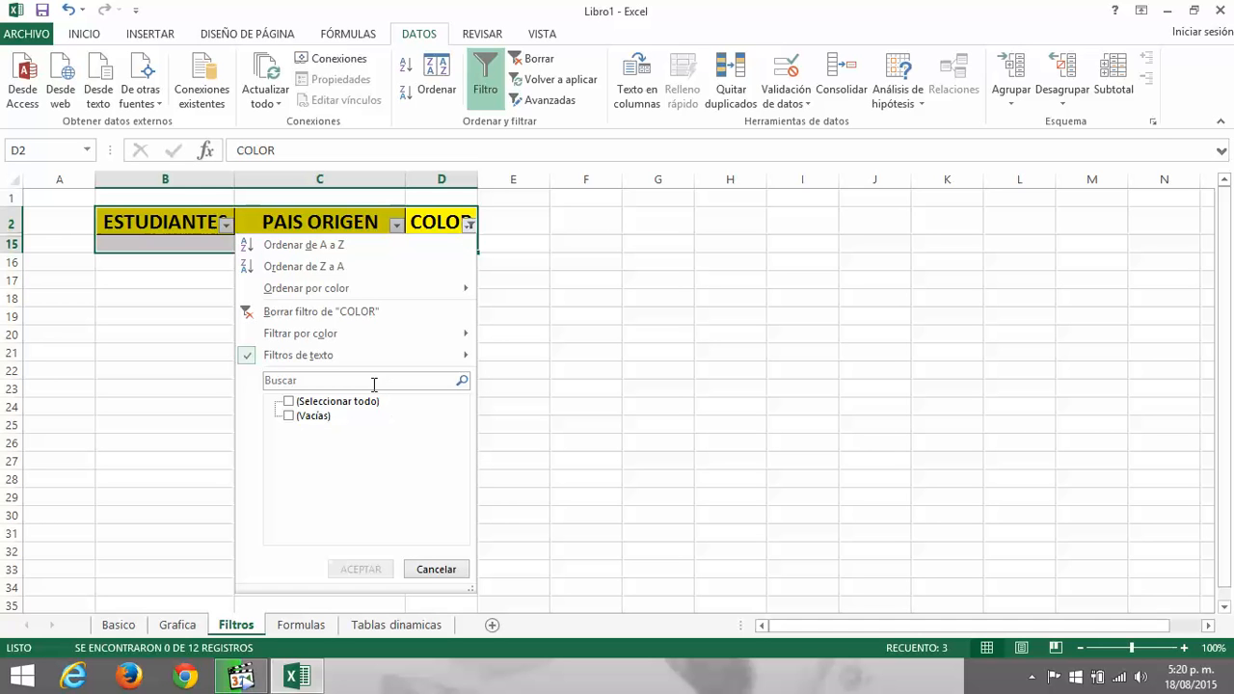
{"action": "mouse_move", "coordinate": [336, 338]}
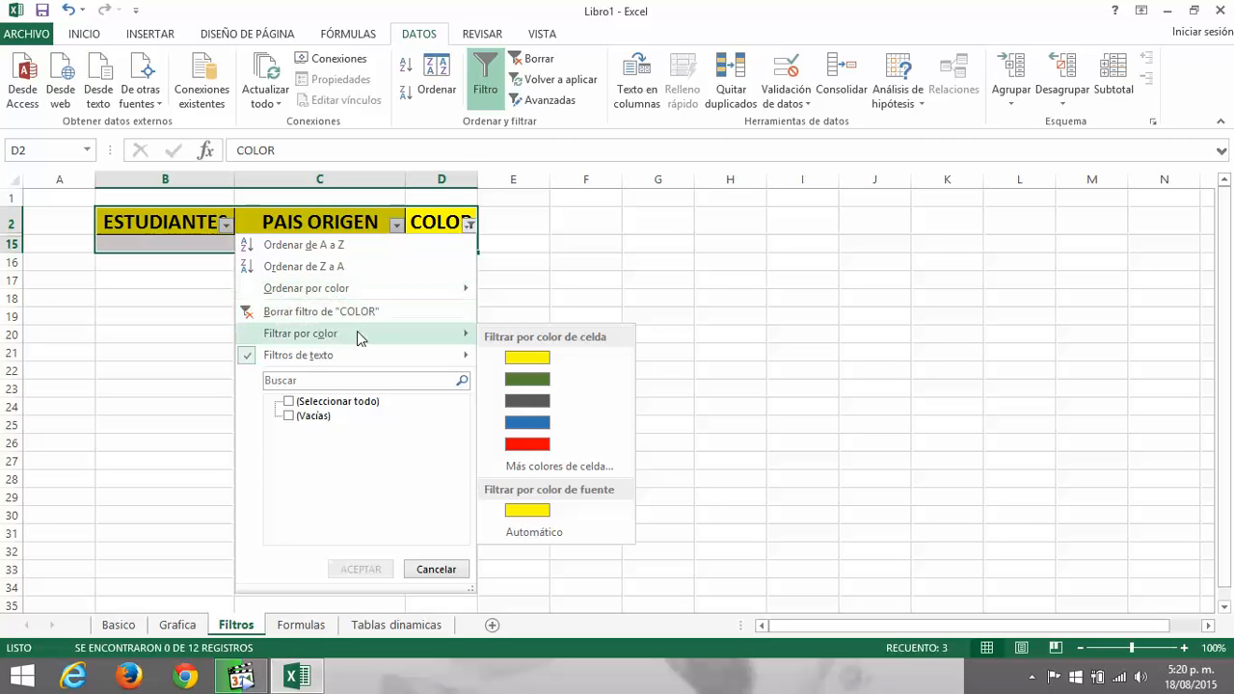
{"action": "left_click", "coordinate": [533, 379]}
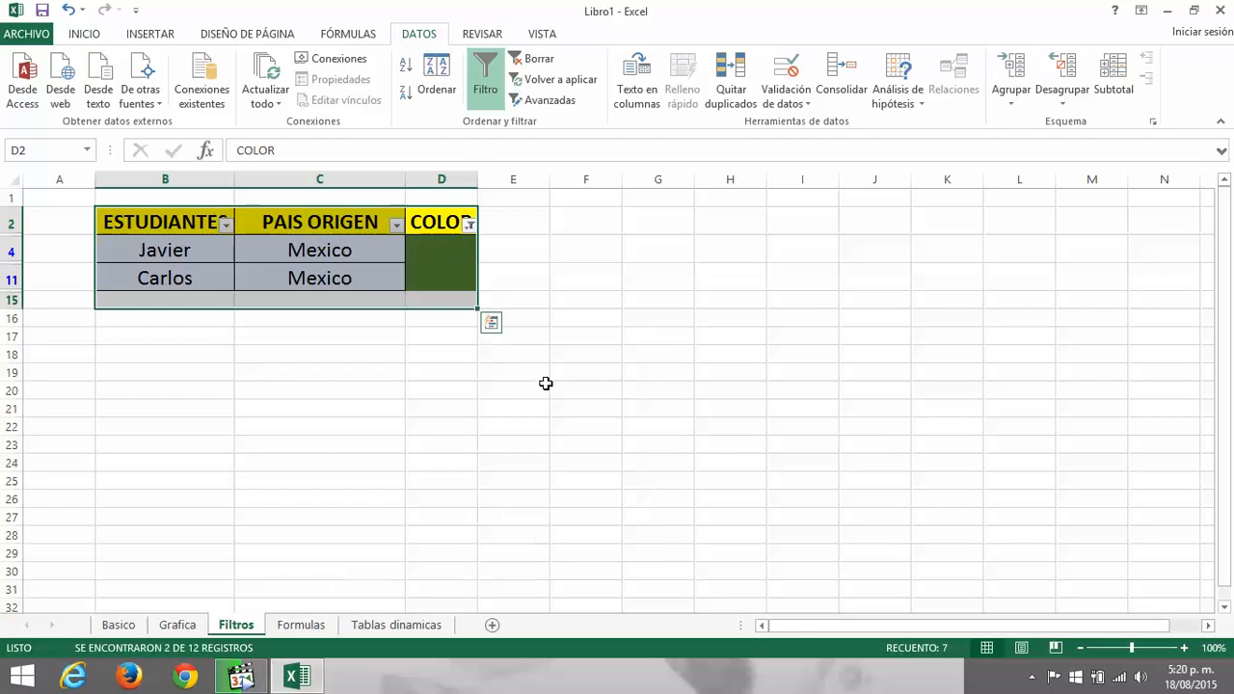
{"action": "left_click", "coordinate": [573, 337]}
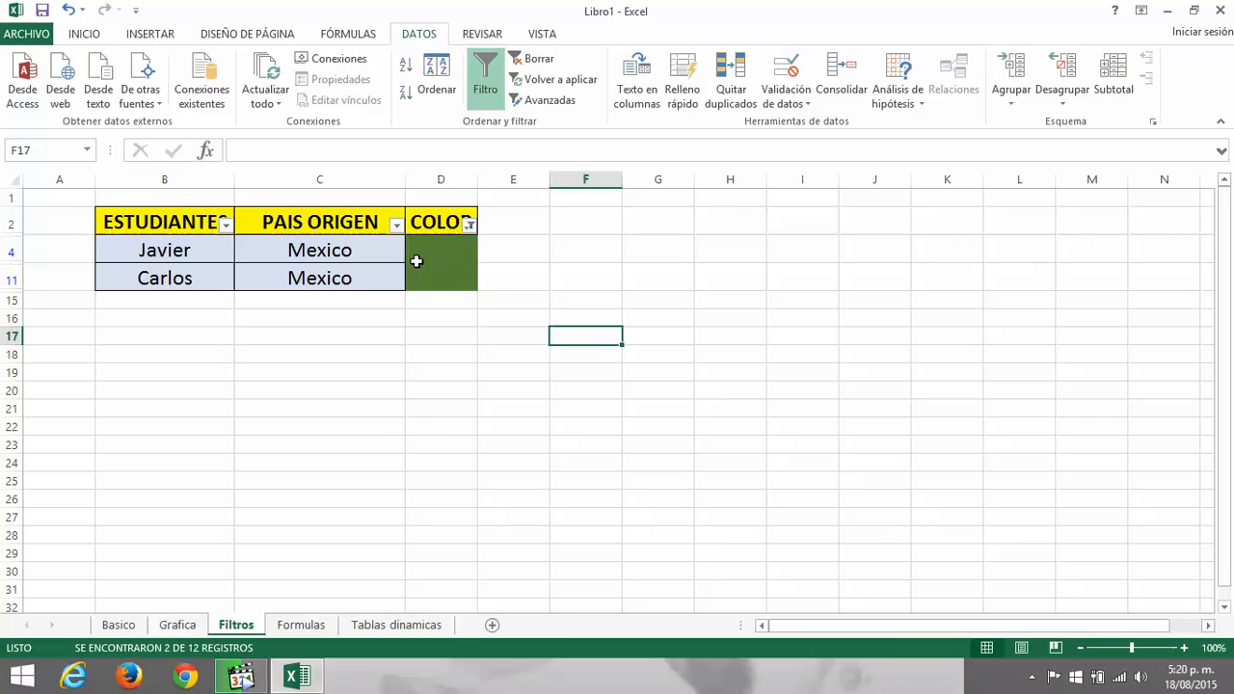
Step: Try red and dark grey COLOR filters, then return to green, leaving Javier and Carlos
{"action": "left_click", "coordinate": [470, 225]}
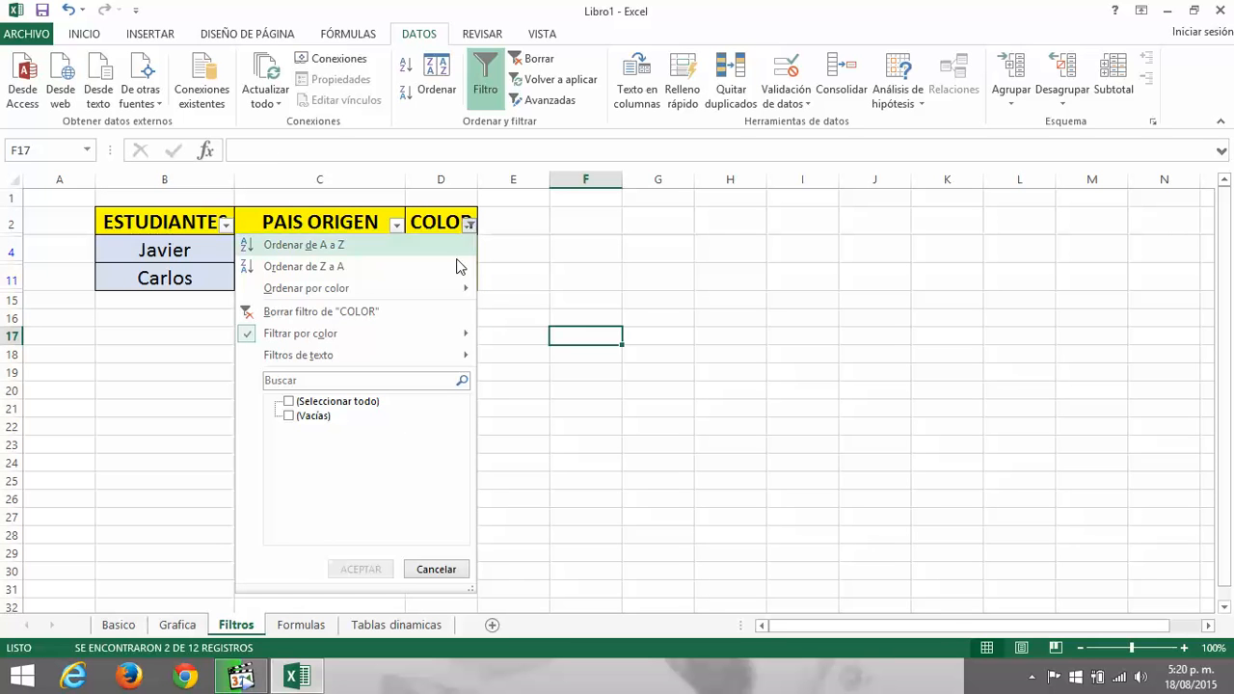
{"action": "mouse_move", "coordinate": [458, 336]}
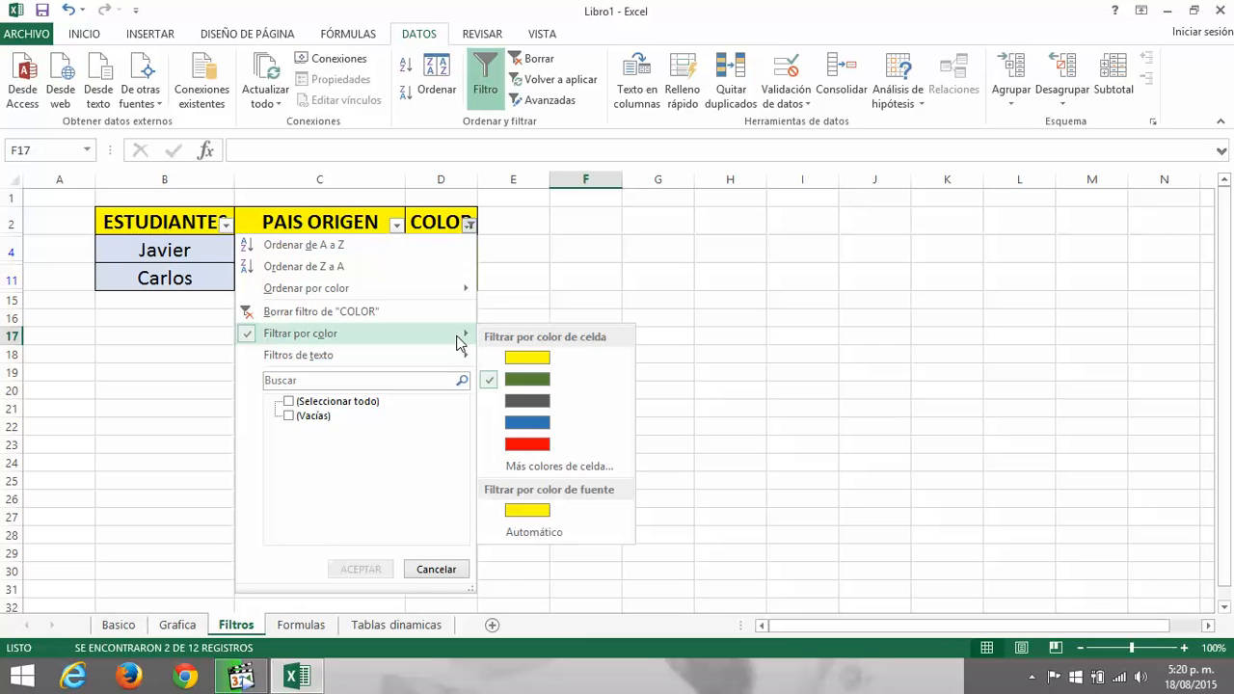
{"action": "left_click", "coordinate": [541, 447]}
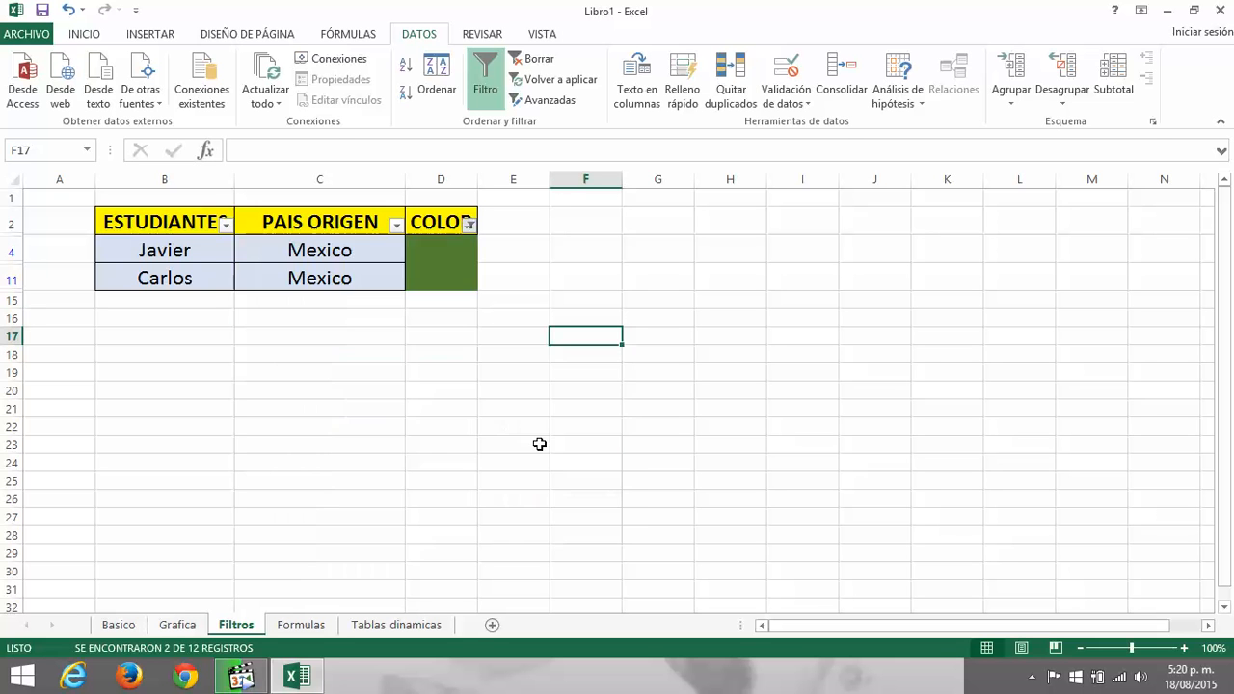
{"action": "left_click", "coordinate": [468, 226]}
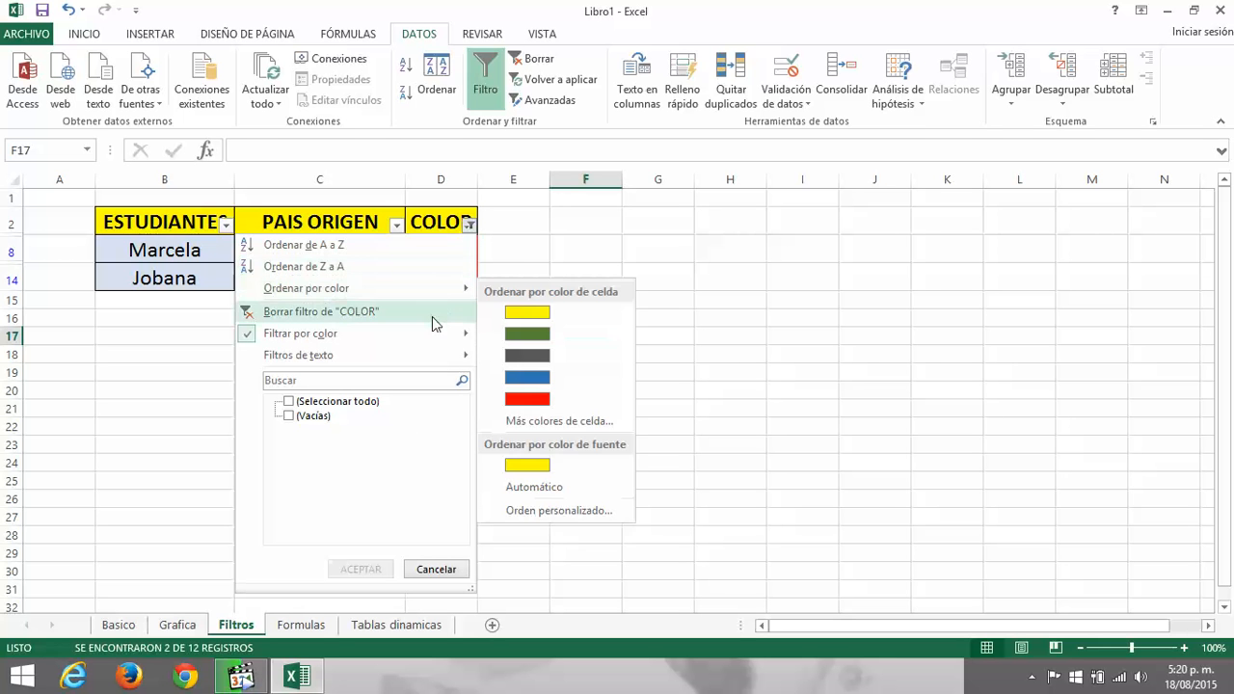
{"action": "mouse_move", "coordinate": [441, 334]}
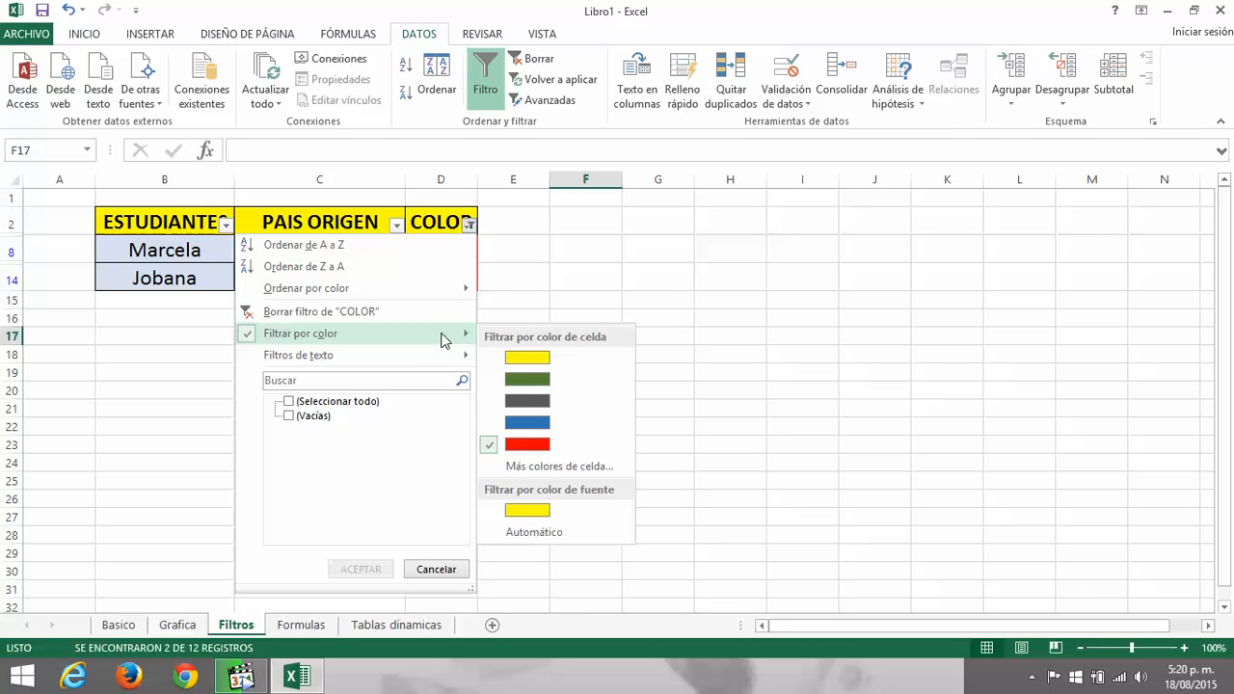
{"action": "left_click", "coordinate": [531, 401]}
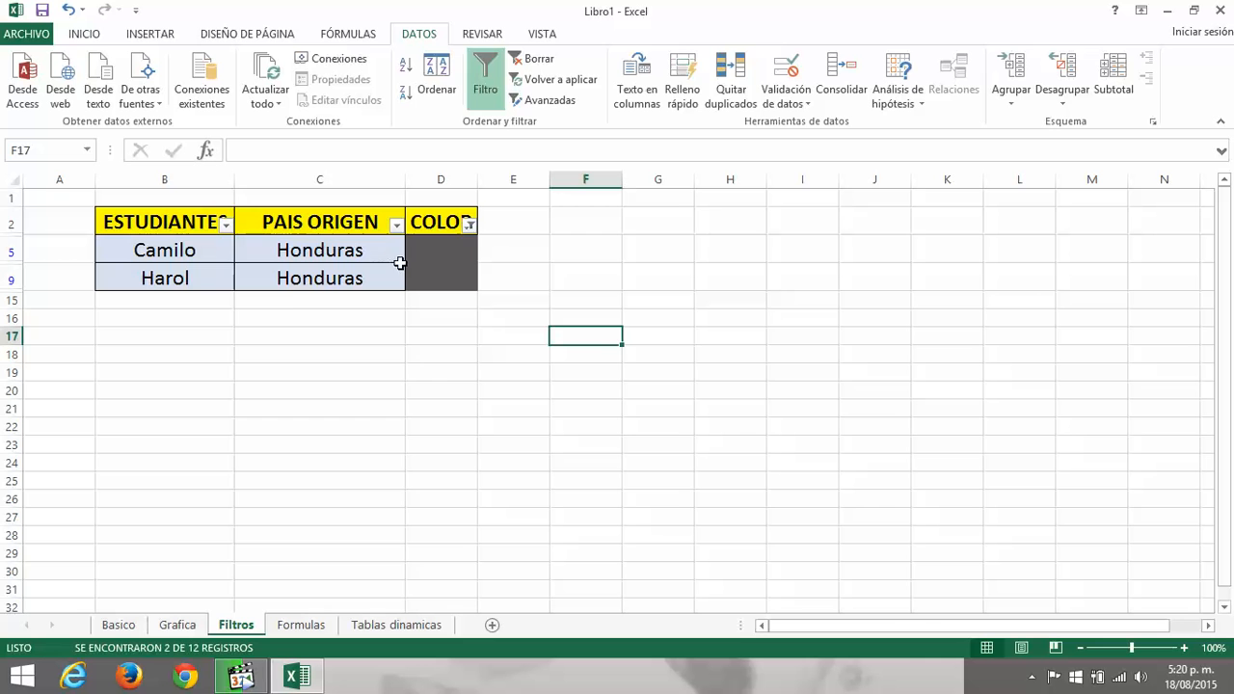
{"action": "left_click", "coordinate": [469, 227]}
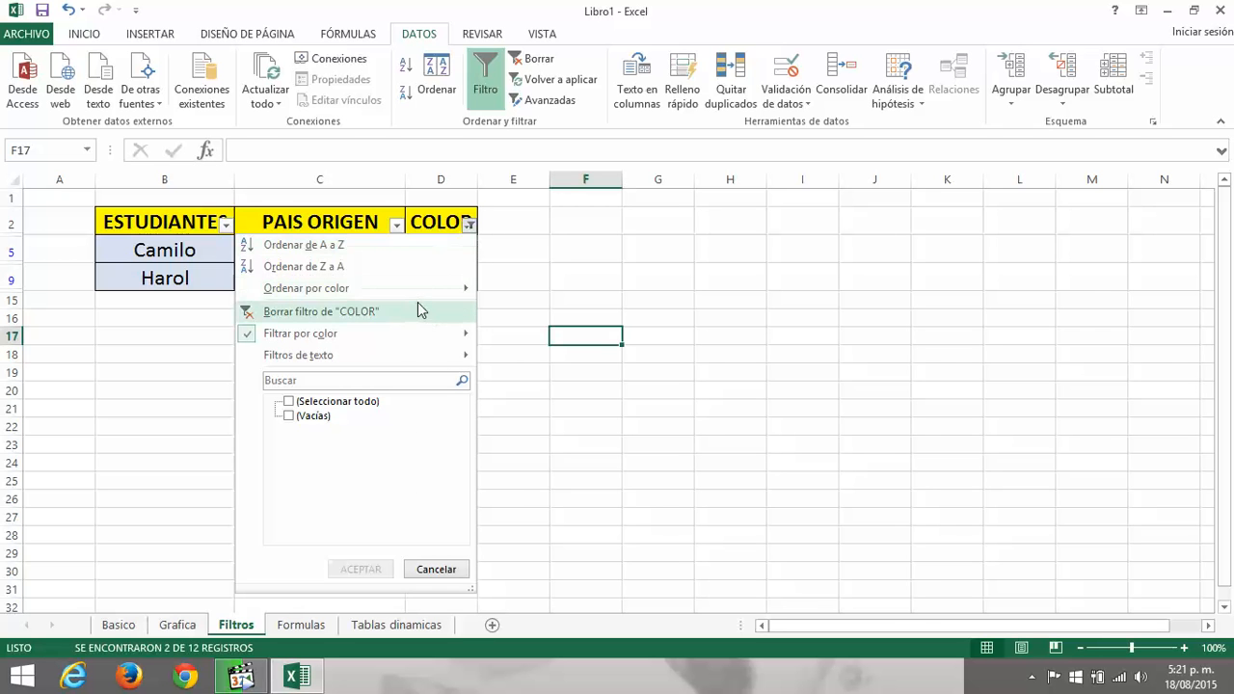
{"action": "mouse_move", "coordinate": [427, 333]}
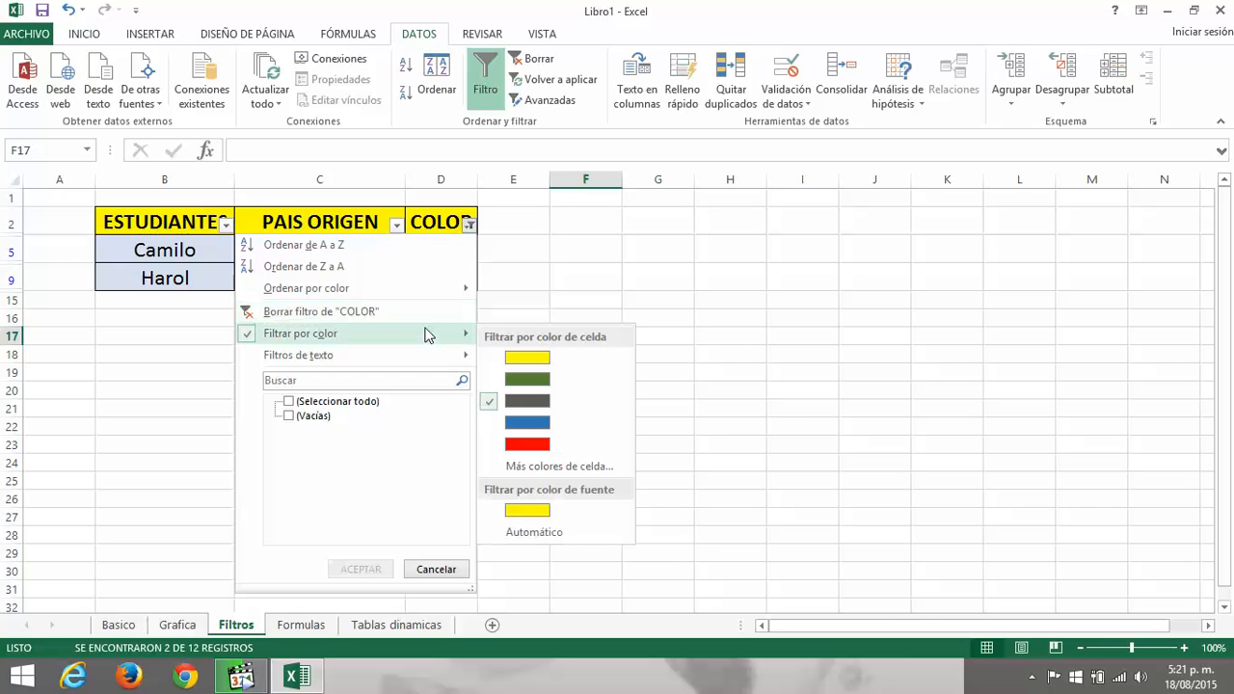
{"action": "left_click", "coordinate": [532, 376]}
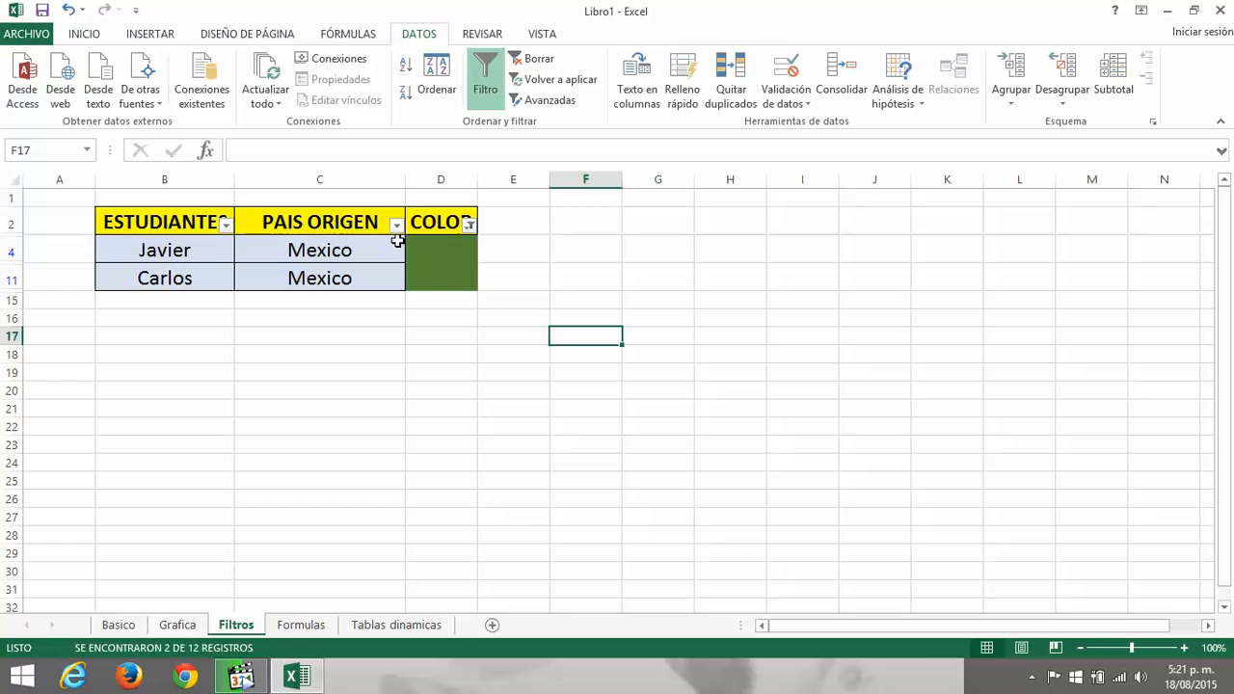
Step: Switch off the AutoFilter with DATOS > Filtro so all 12 students and their colours reappear
{"action": "left_click", "coordinate": [485, 82]}
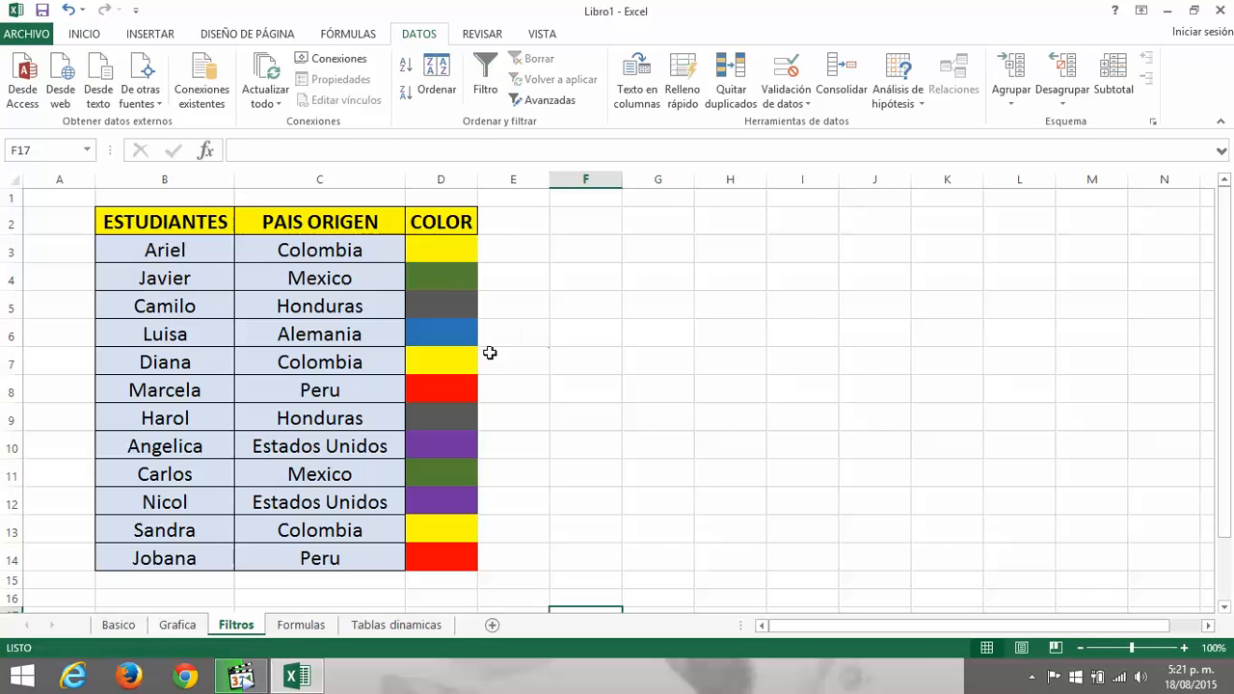
{"action": "left_click", "coordinate": [578, 330]}
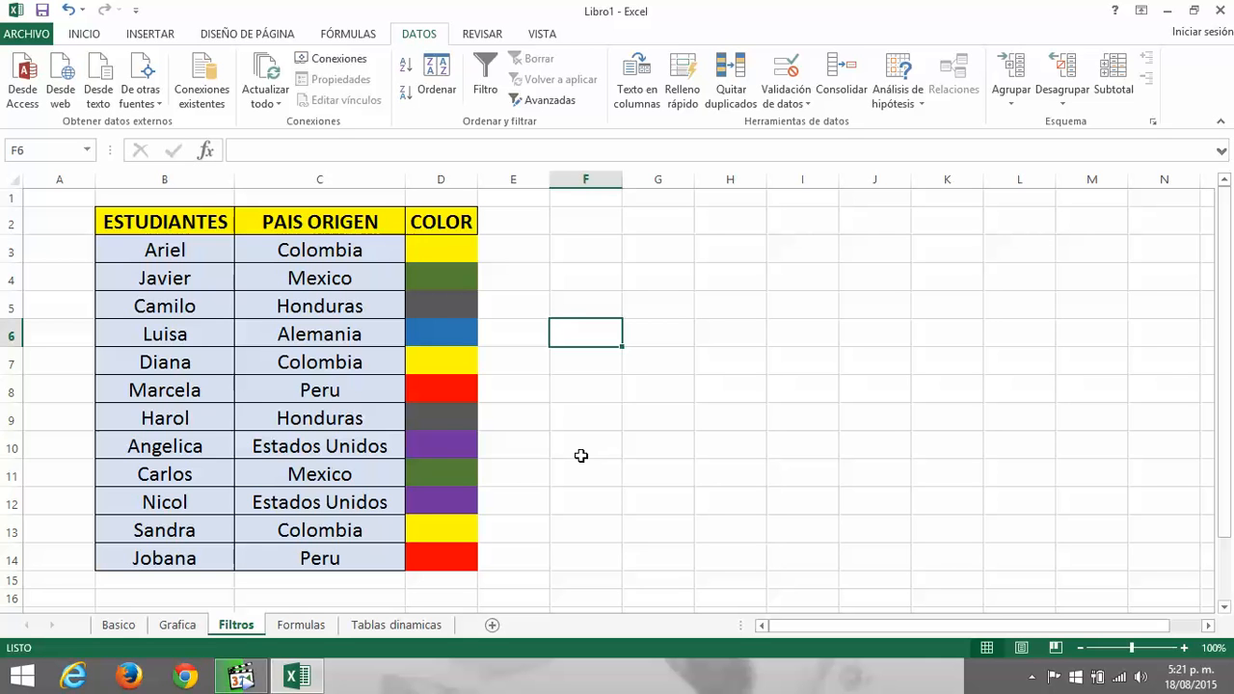
{"action": "left_click", "coordinate": [581, 423]}
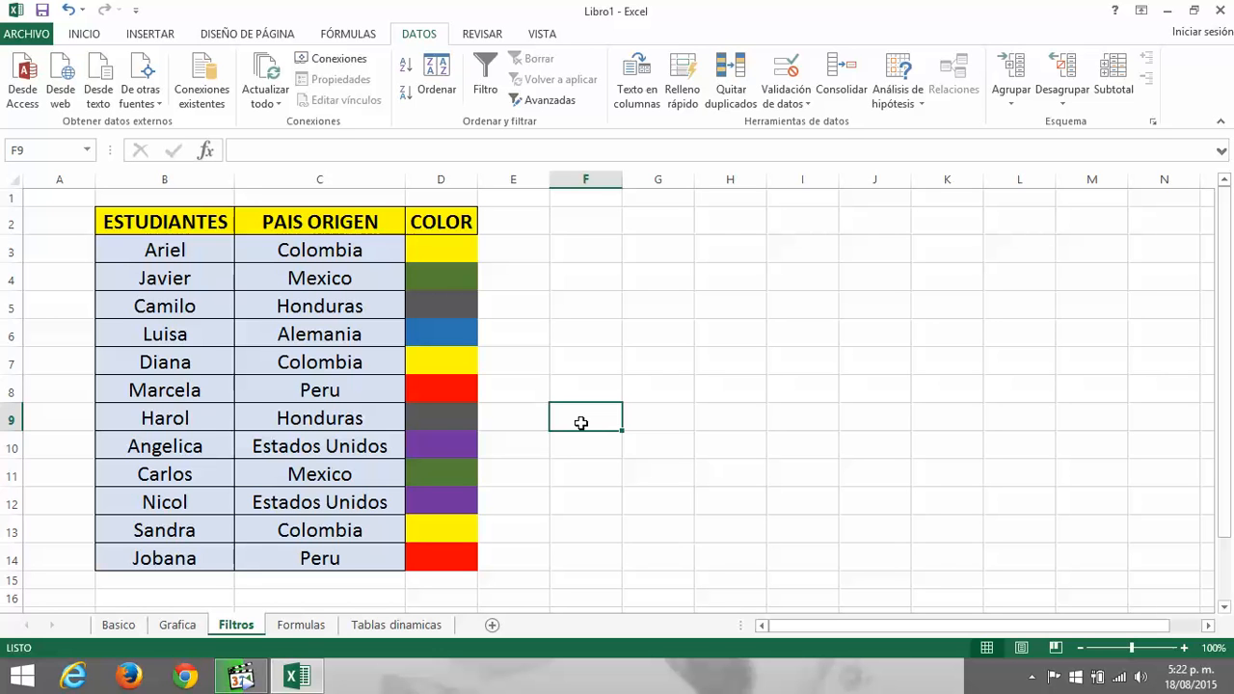
{"action": "left_click", "coordinate": [653, 358]}
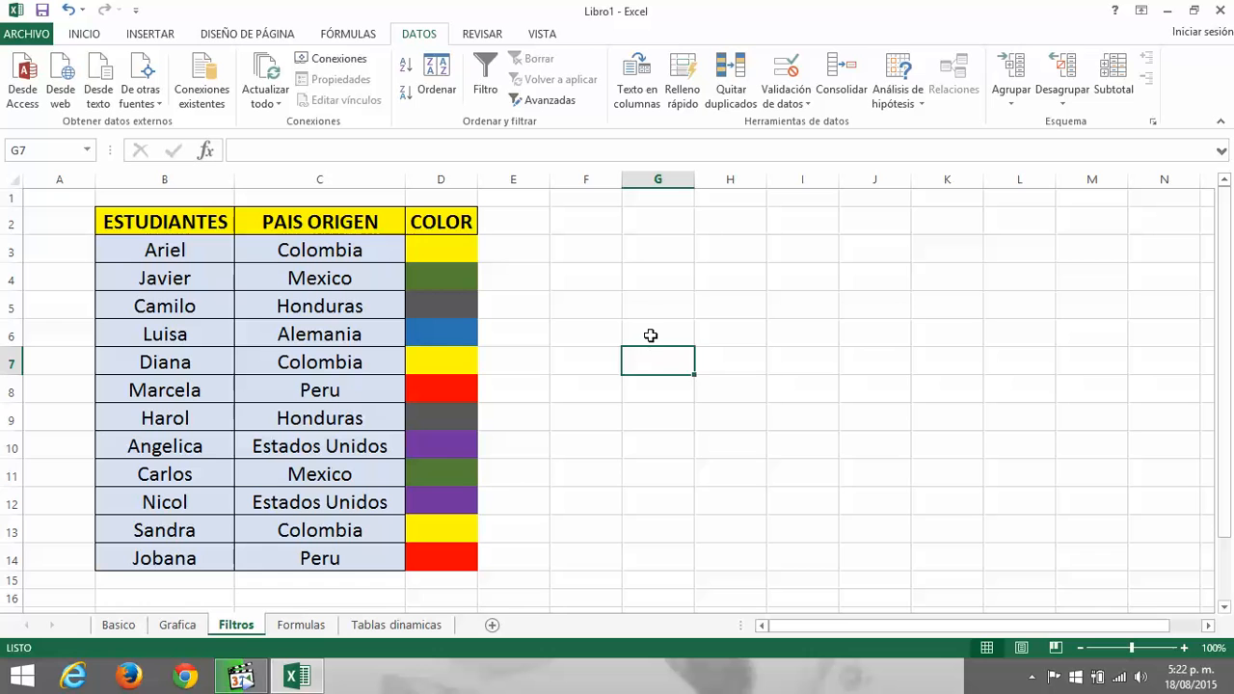
{"action": "left_click", "coordinate": [651, 335]}
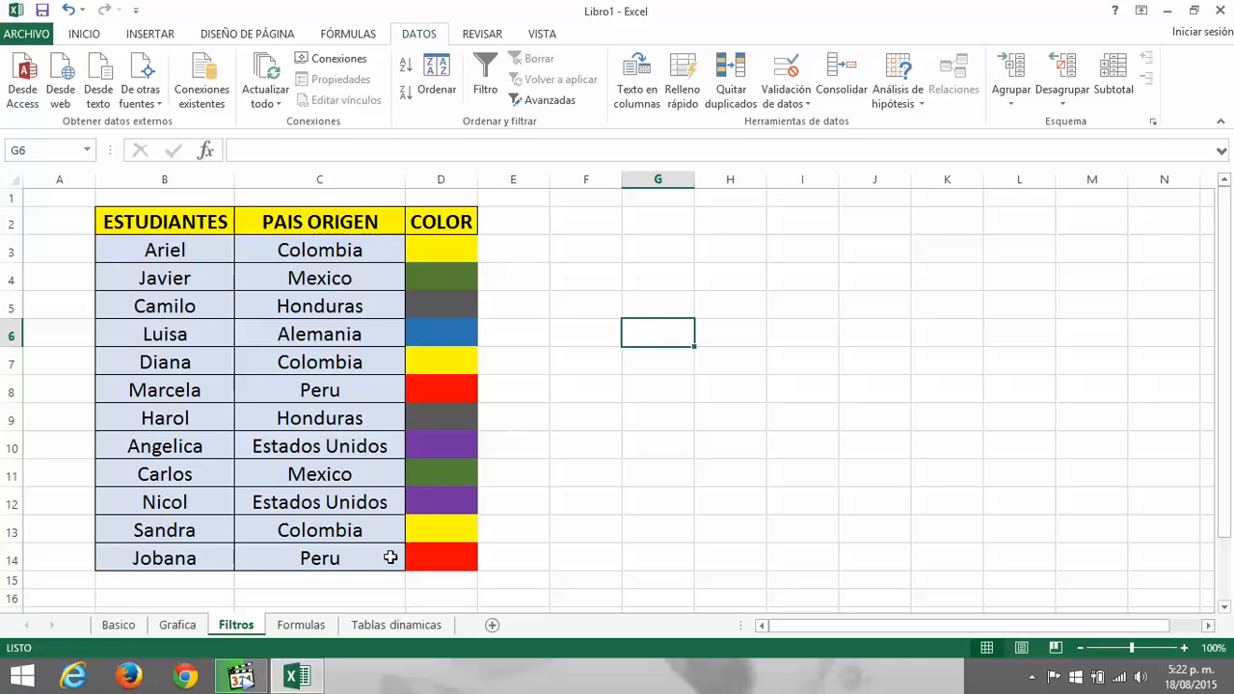
{"action": "left_click", "coordinate": [301, 626]}
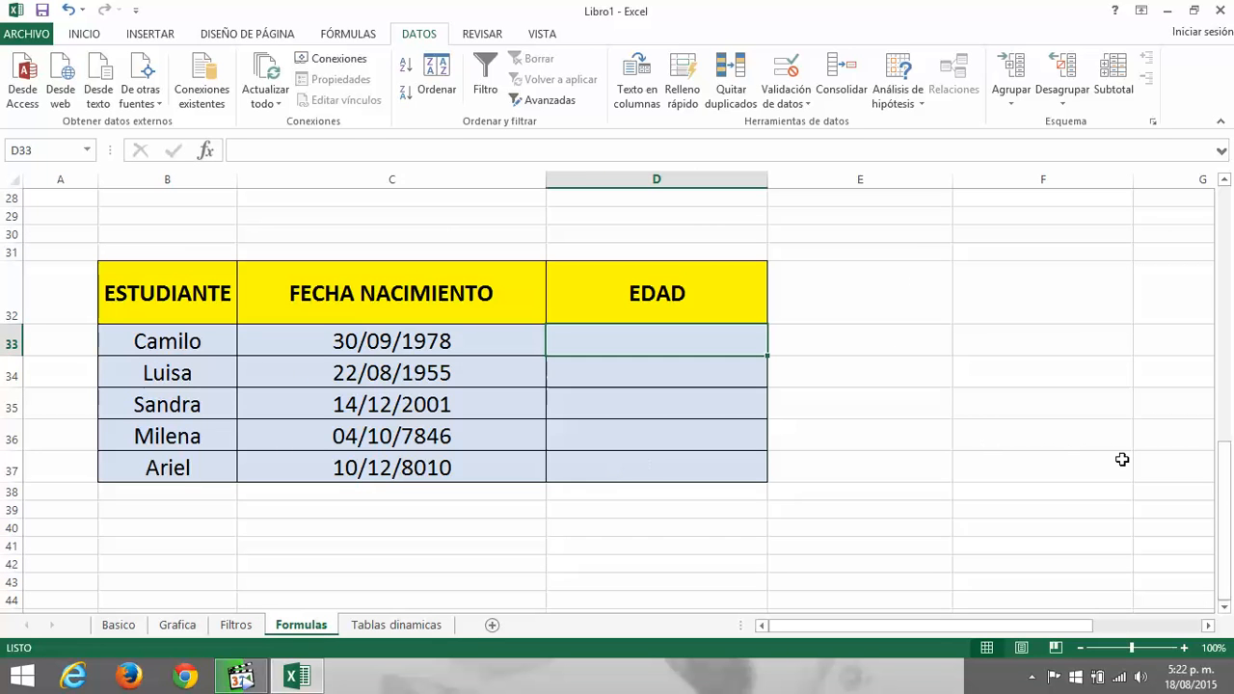
{"action": "left_click_drag", "start_coordinate": [1226, 492], "coordinate": [1225, 231]}
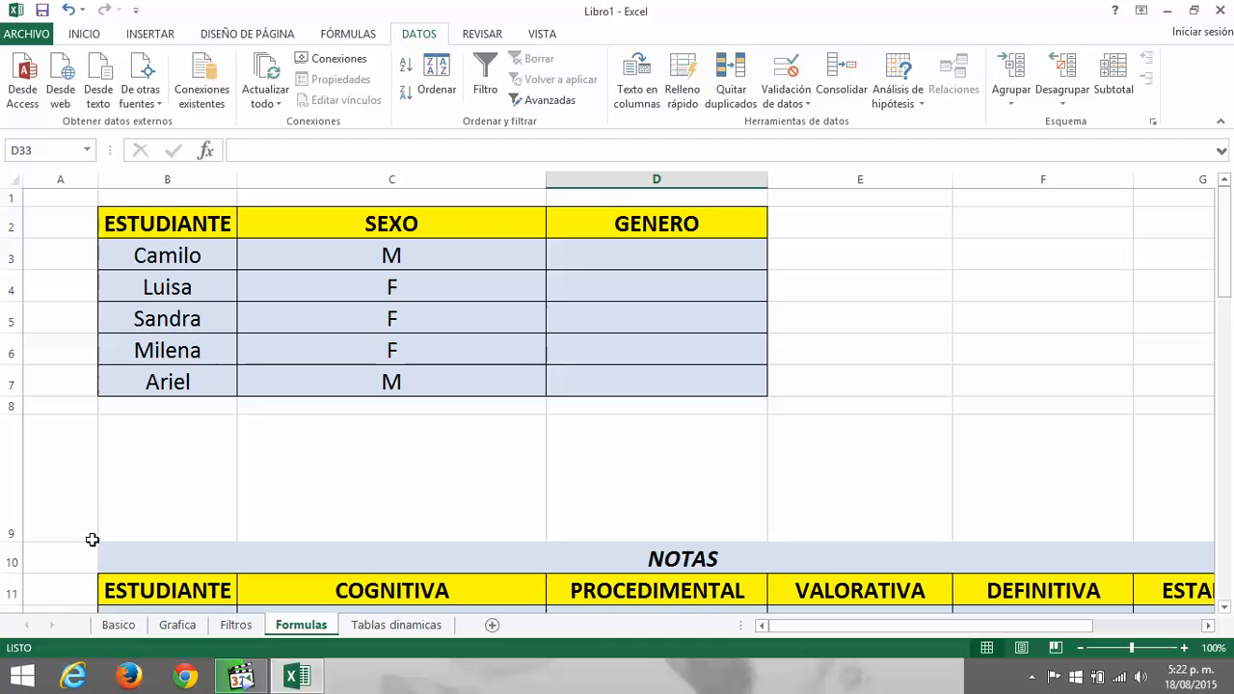
{"action": "left_click_drag", "start_coordinate": [6, 546], "coordinate": [3, 609]}
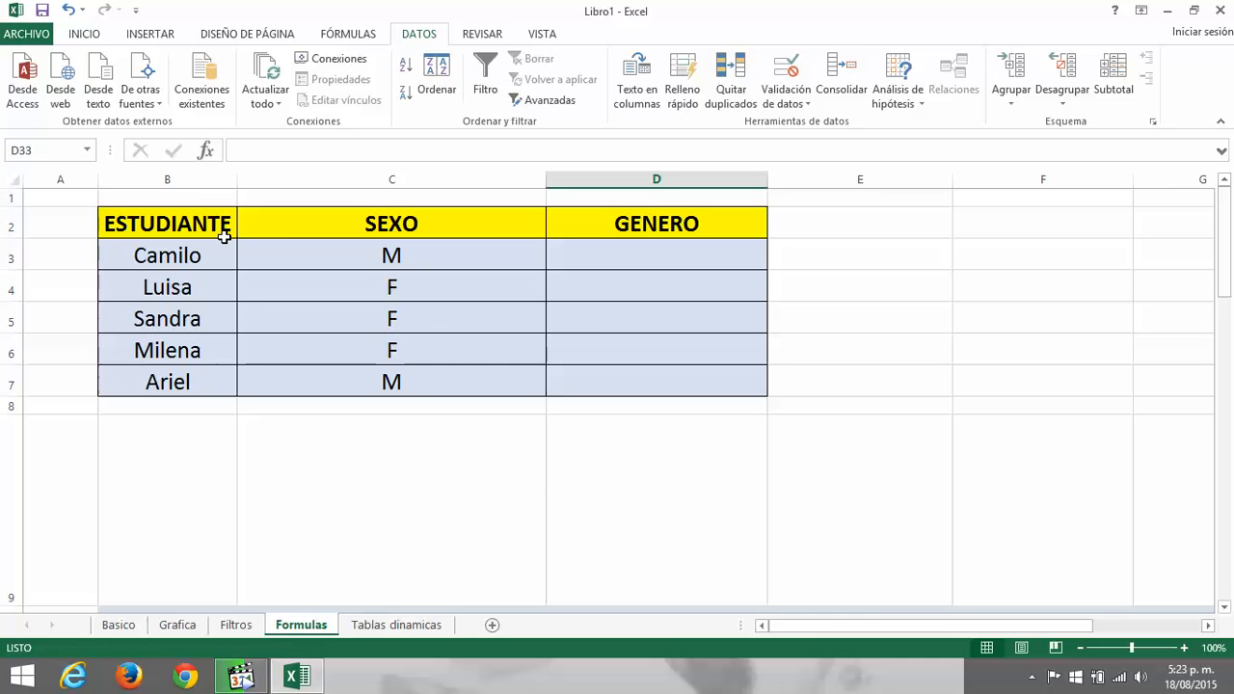
{"action": "left_click", "coordinate": [392, 258]}
{"action": "left_click", "coordinate": [399, 288]}
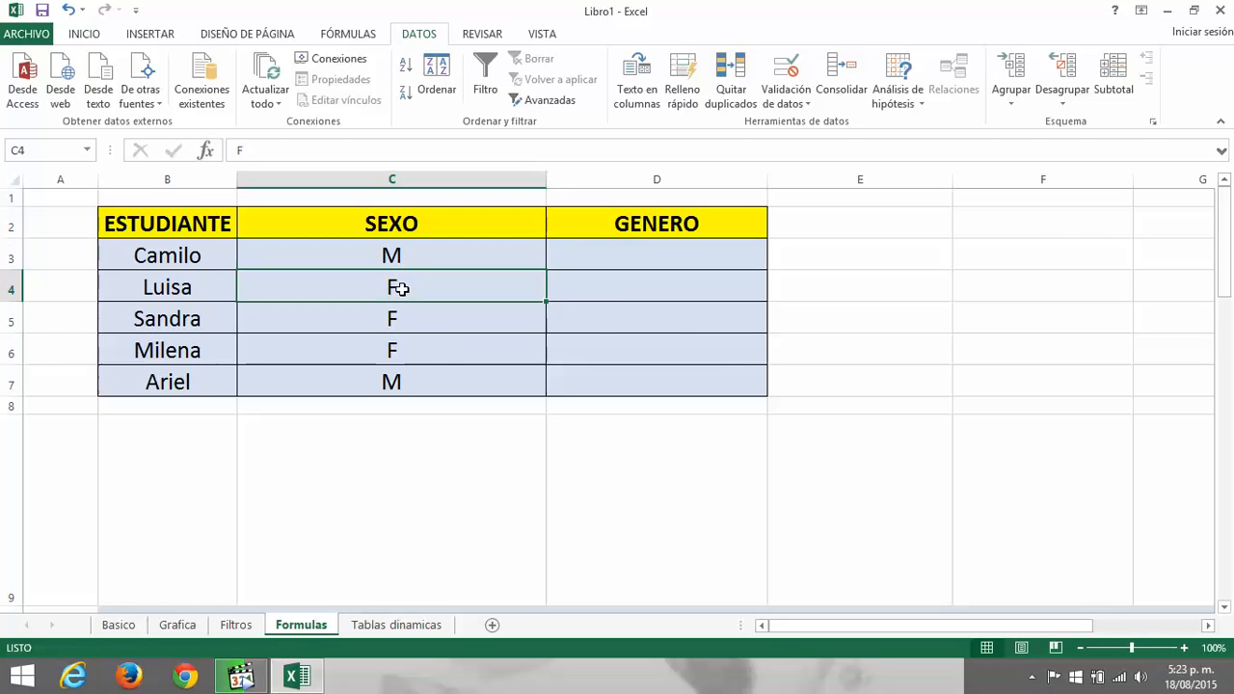
{"action": "left_click", "coordinate": [639, 255]}
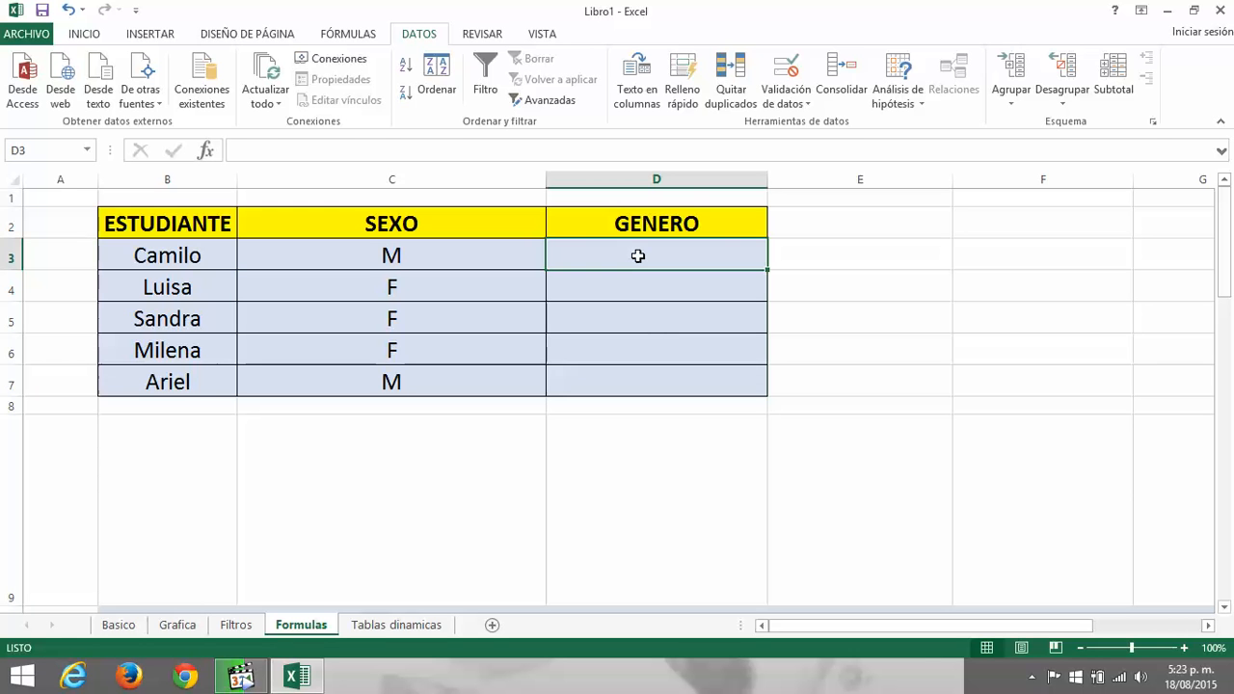
{"action": "left_click", "coordinate": [651, 287]}
{"action": "left_click", "coordinate": [659, 318]}
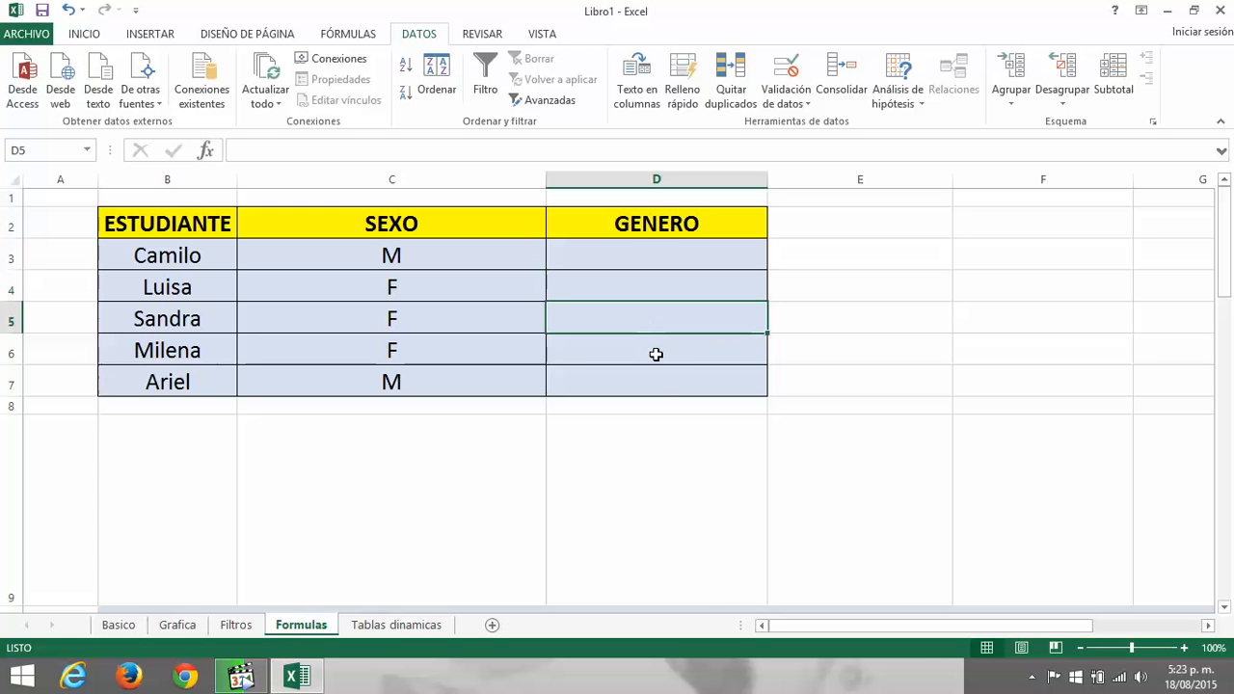
{"action": "left_click", "coordinate": [656, 355]}
{"action": "left_click", "coordinate": [662, 381]}
{"action": "left_click", "coordinate": [647, 255]}
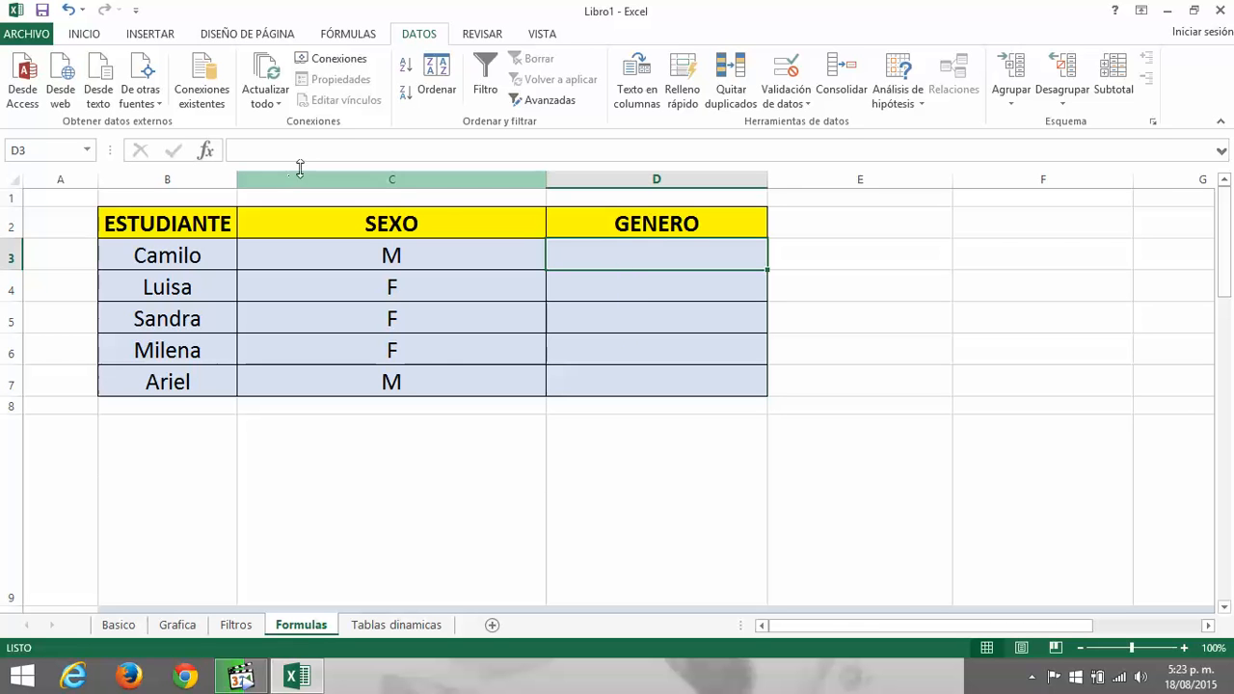
{"action": "left_click", "coordinate": [621, 286]}
{"action": "left_click", "coordinate": [609, 253]}
Step: In cell D3, begin the IF formula =si(c3="M"; testing whether C3 is "M"
{"action": "left_click", "coordinate": [287, 149]}
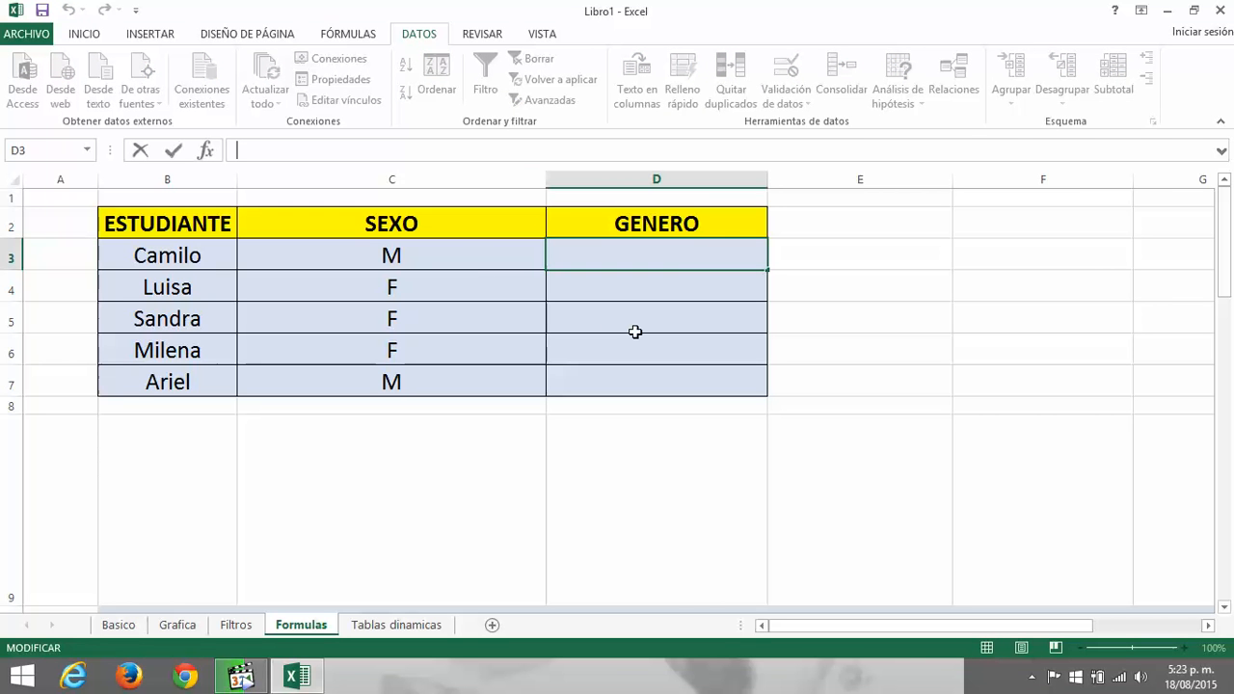
{"action": "type", "text": "="}
{"action": "type", "text": "si"}
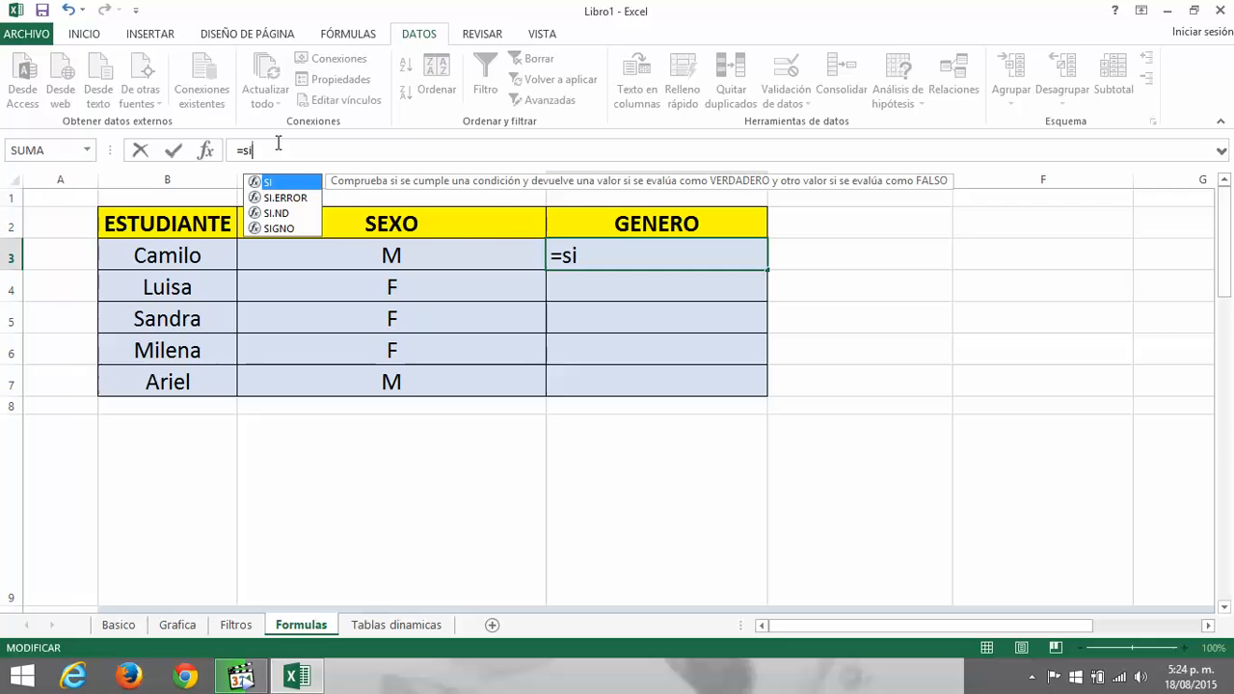
{"action": "type", "text": "("}
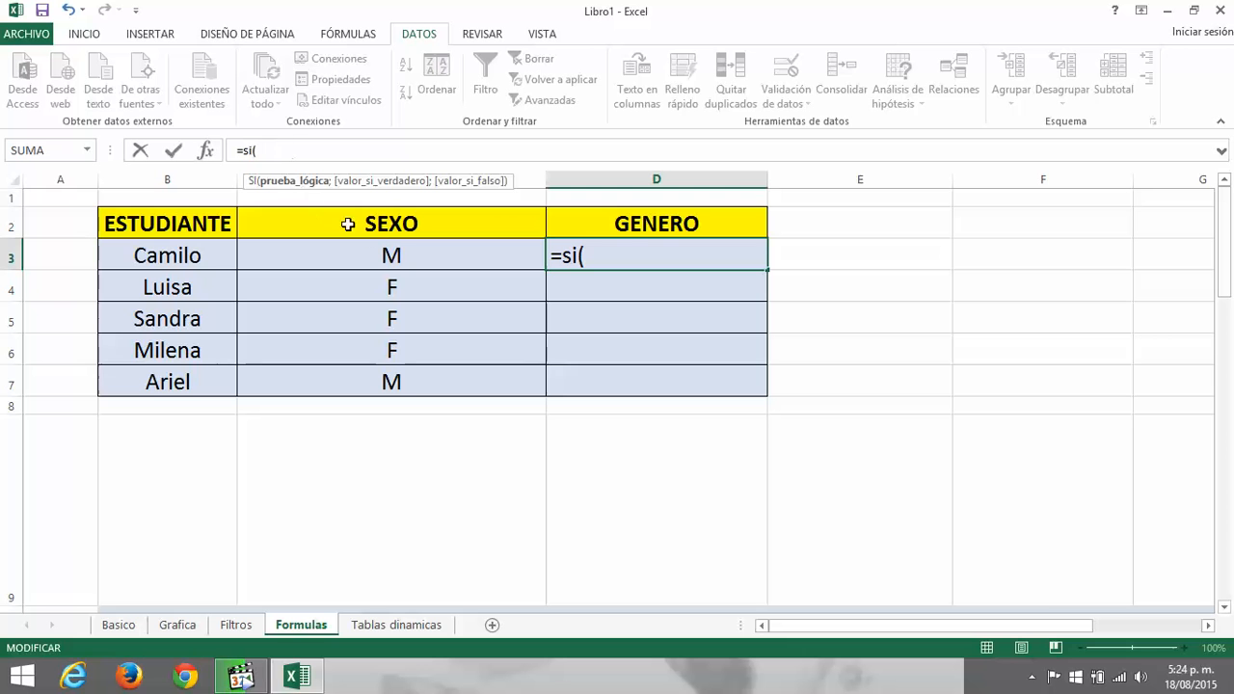
{"action": "left_click", "coordinate": [399, 255]}
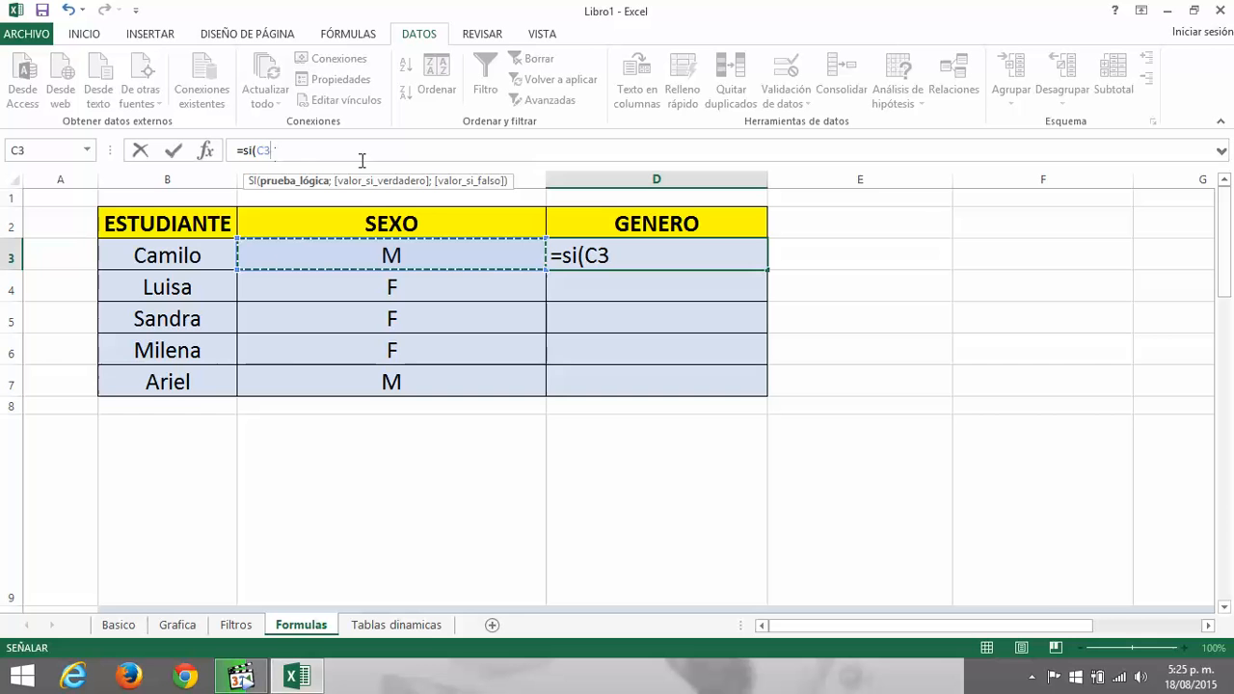
{"action": "key", "text": "BackSpace"}
{"action": "key", "text": "BackSpace"}
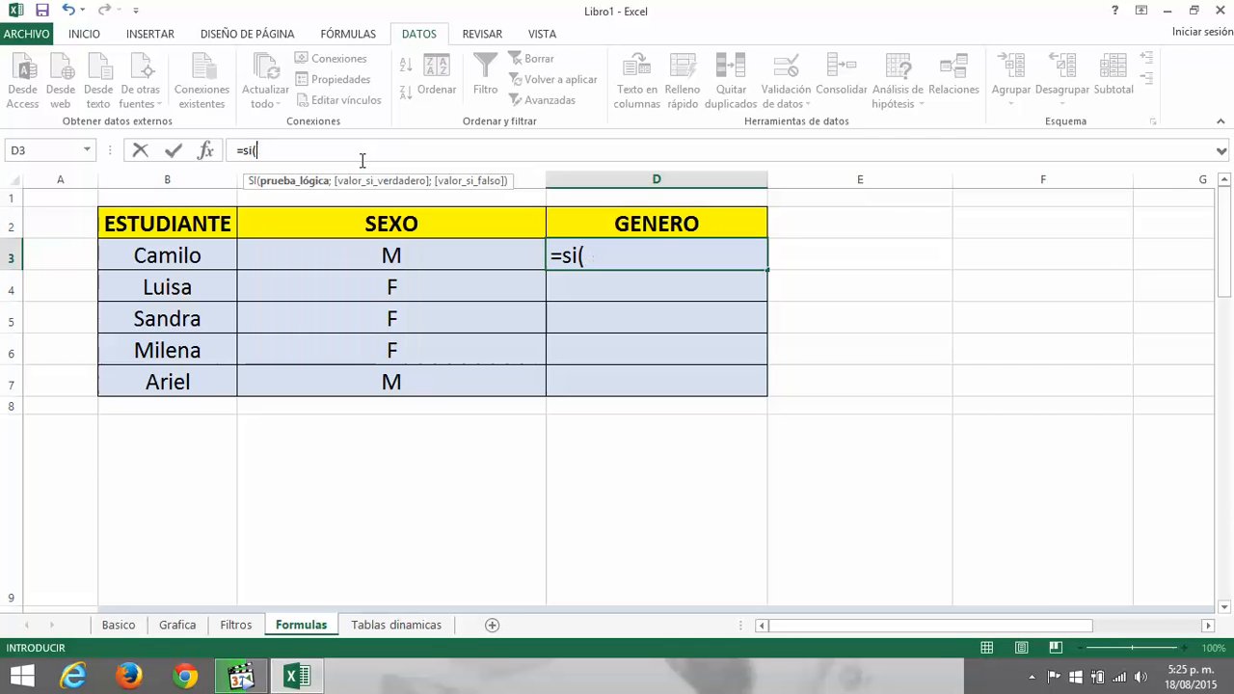
{"action": "type", "text": "c"}
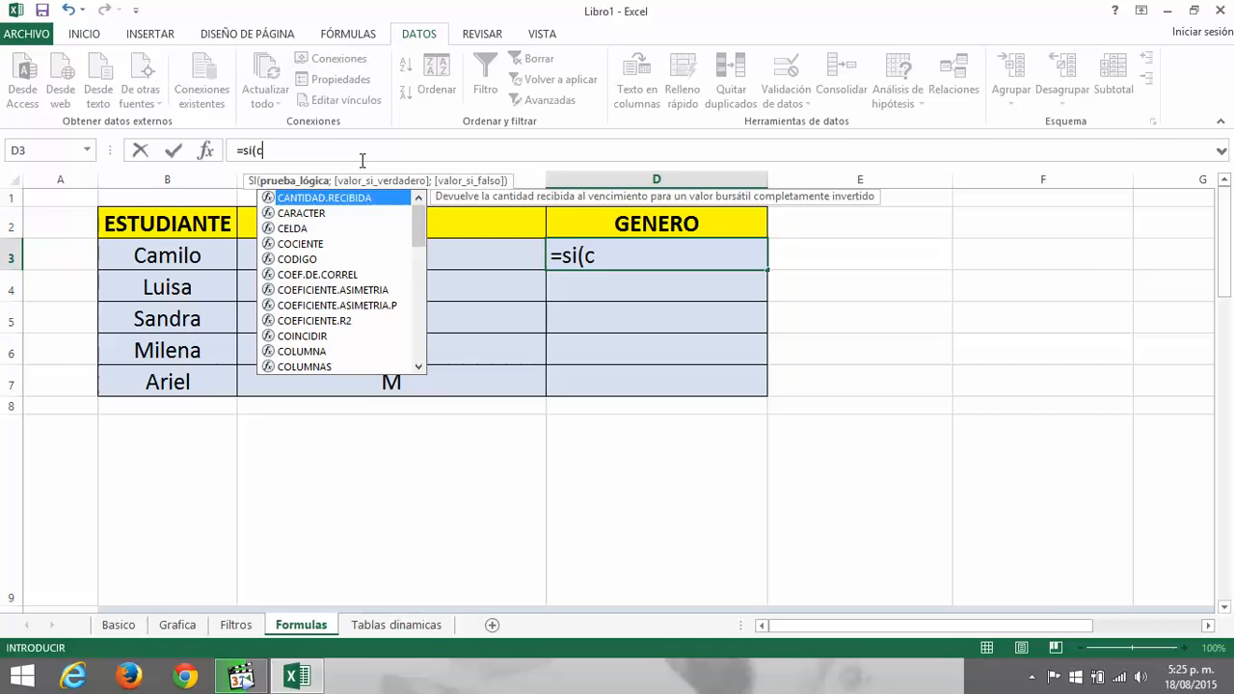
{"action": "type", "text": "3"}
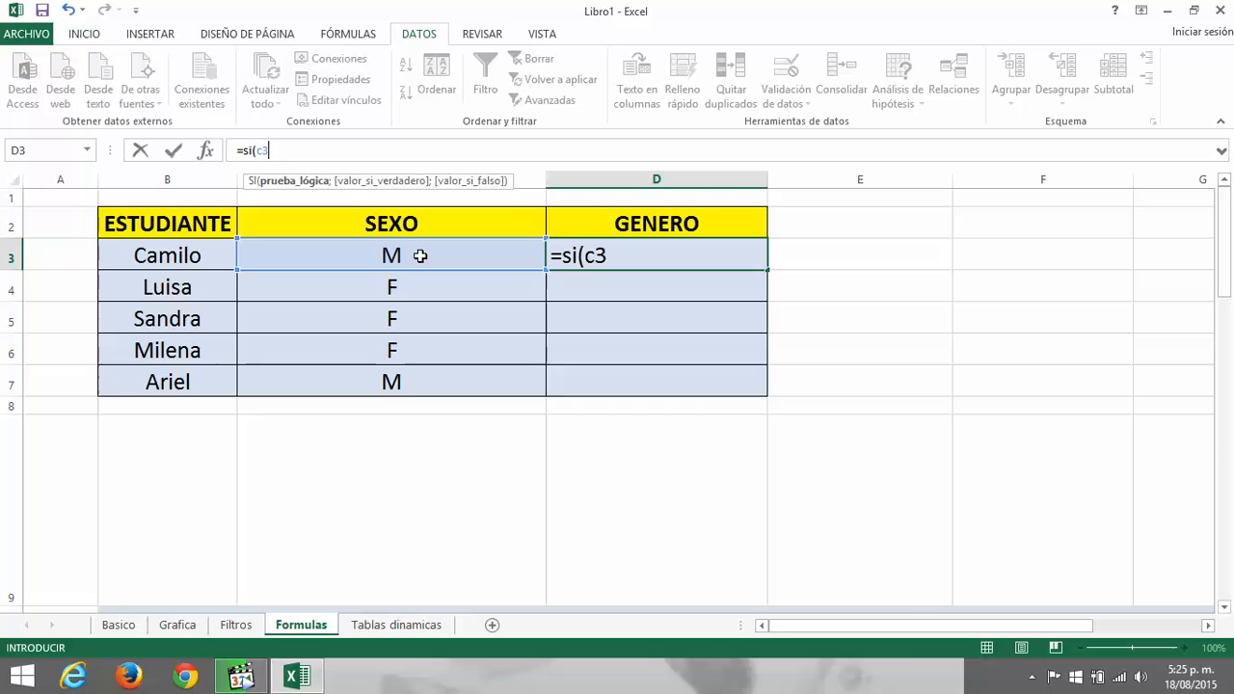
{"action": "type", "text": "="}
{"action": "type", "text": "\"M\""}
{"action": "type", "text": ";"}
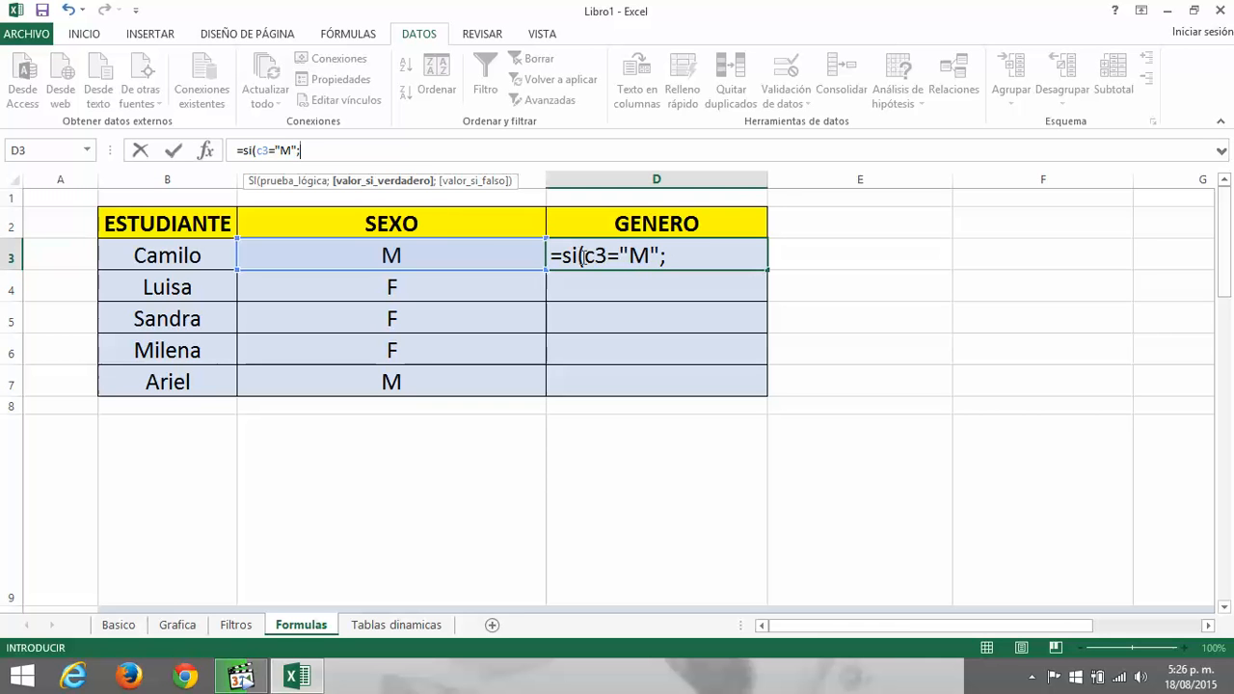
Step: Complete D3's formula as =si(c3="M";"Masculino";"Femenino") so it displays Masculino for Camilo
{"action": "left_click_drag", "start_coordinate": [583, 258], "coordinate": [659, 258]}
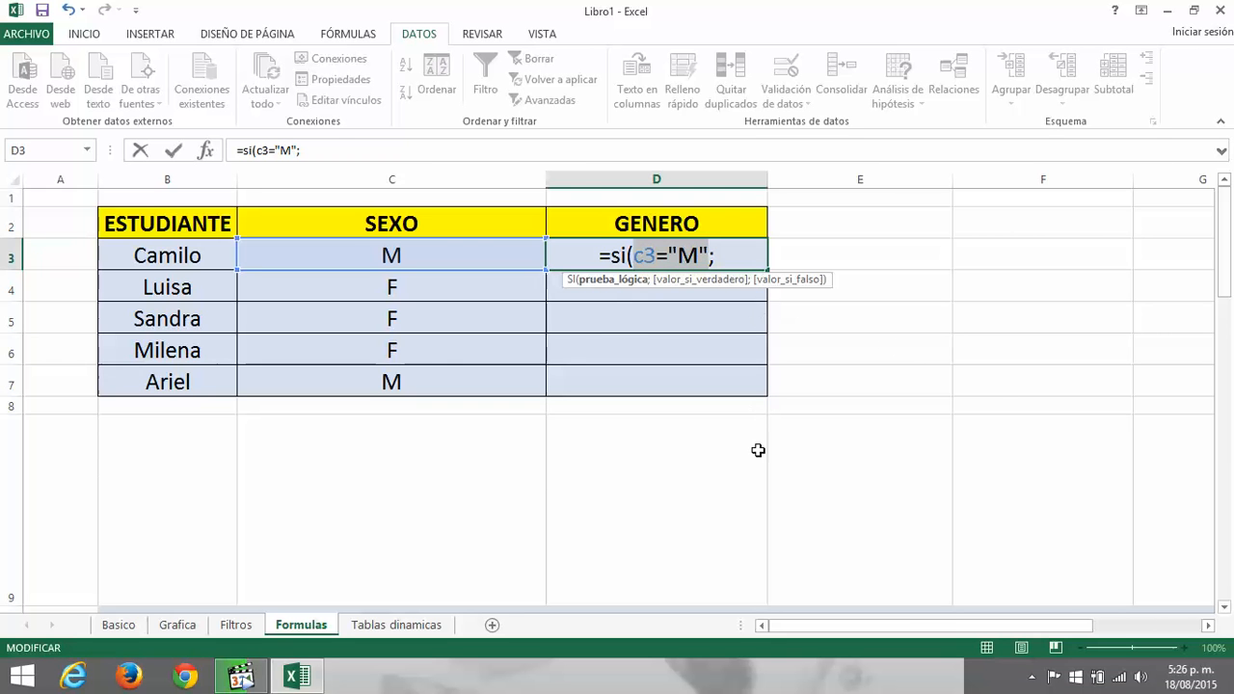
{"action": "left_click", "coordinate": [315, 151]}
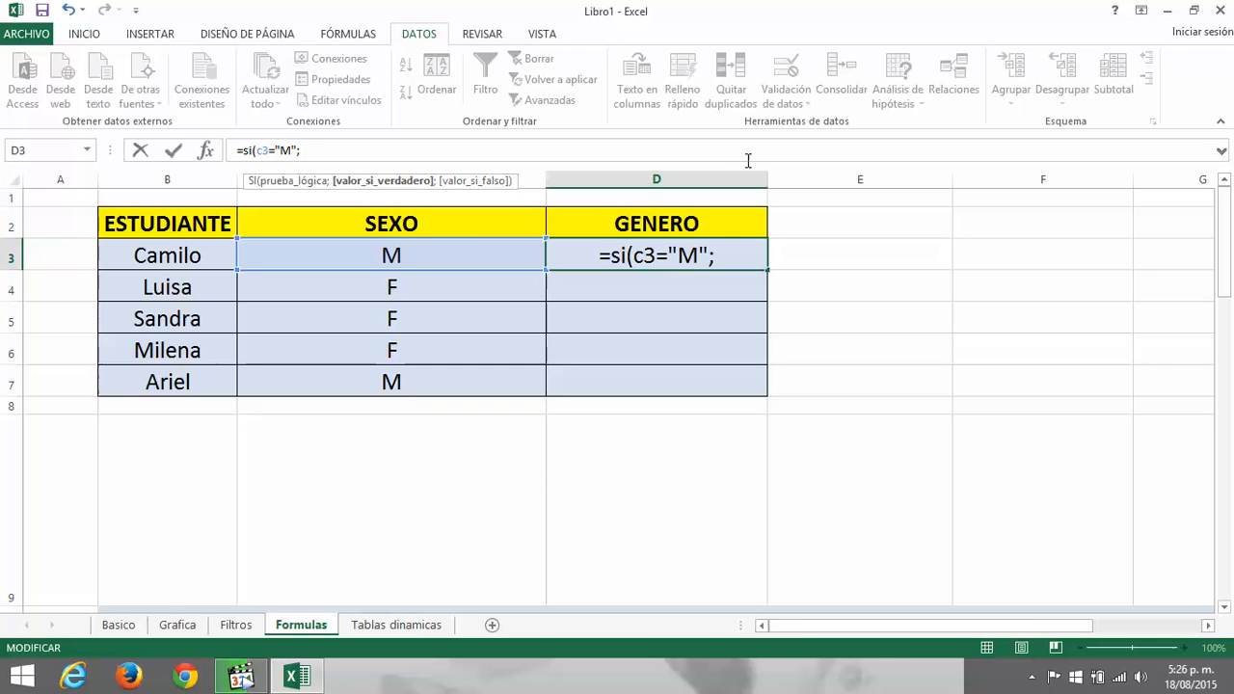
{"action": "type", "text": "\""}
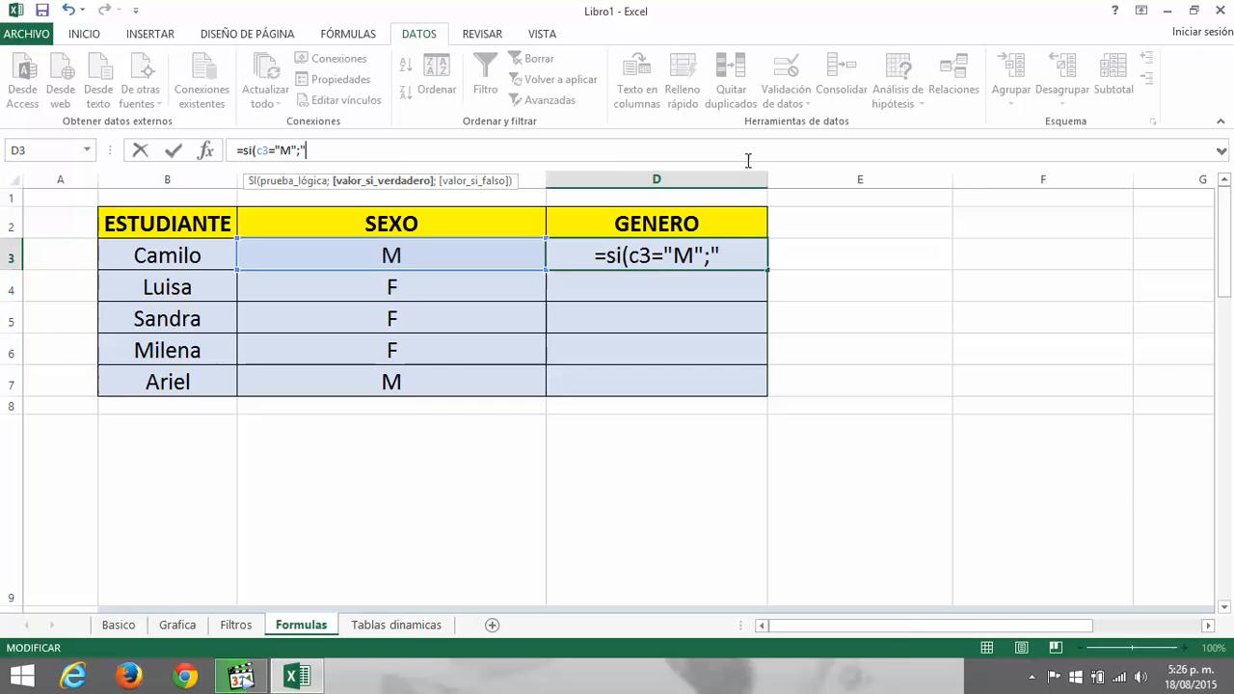
{"action": "type", "text": "Masculino"}
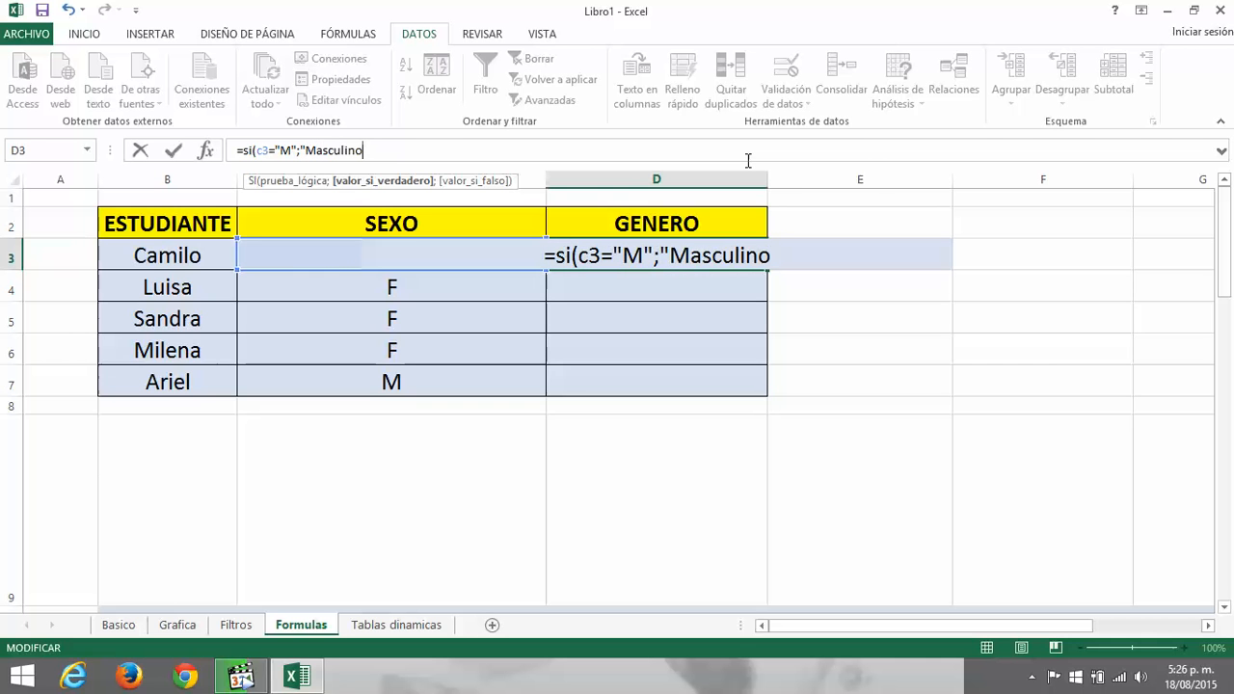
{"action": "type", "text": "\";"}
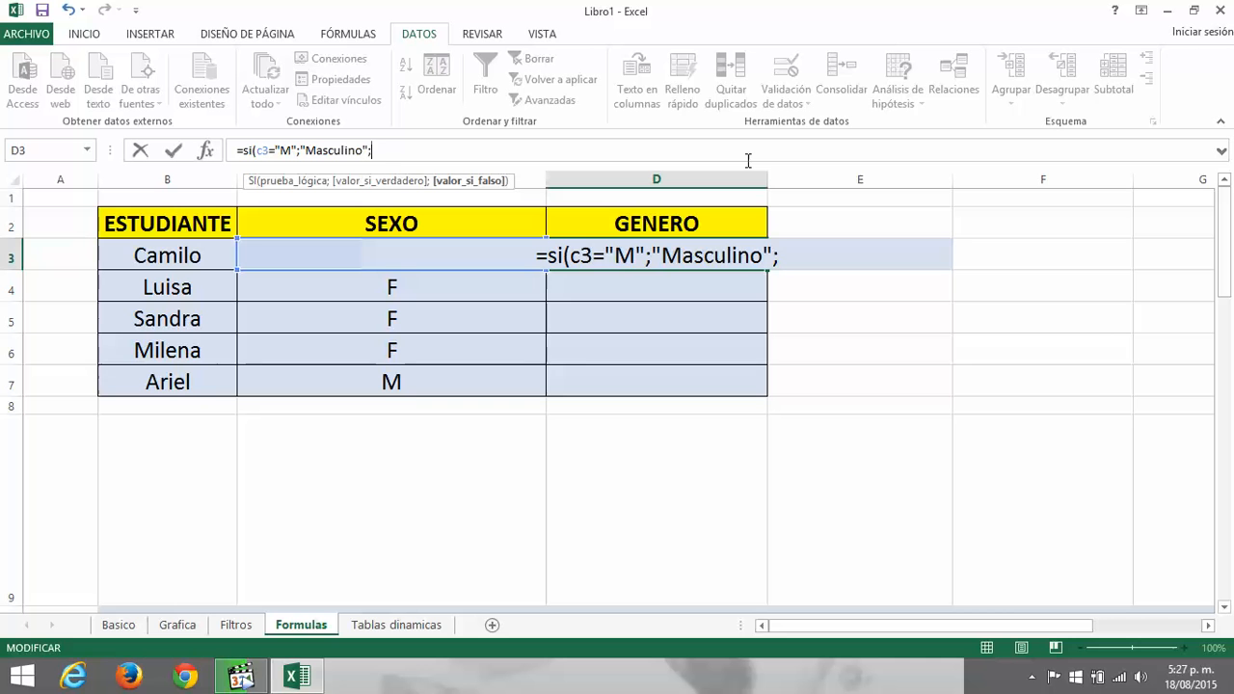
{"action": "type", "text": "\""}
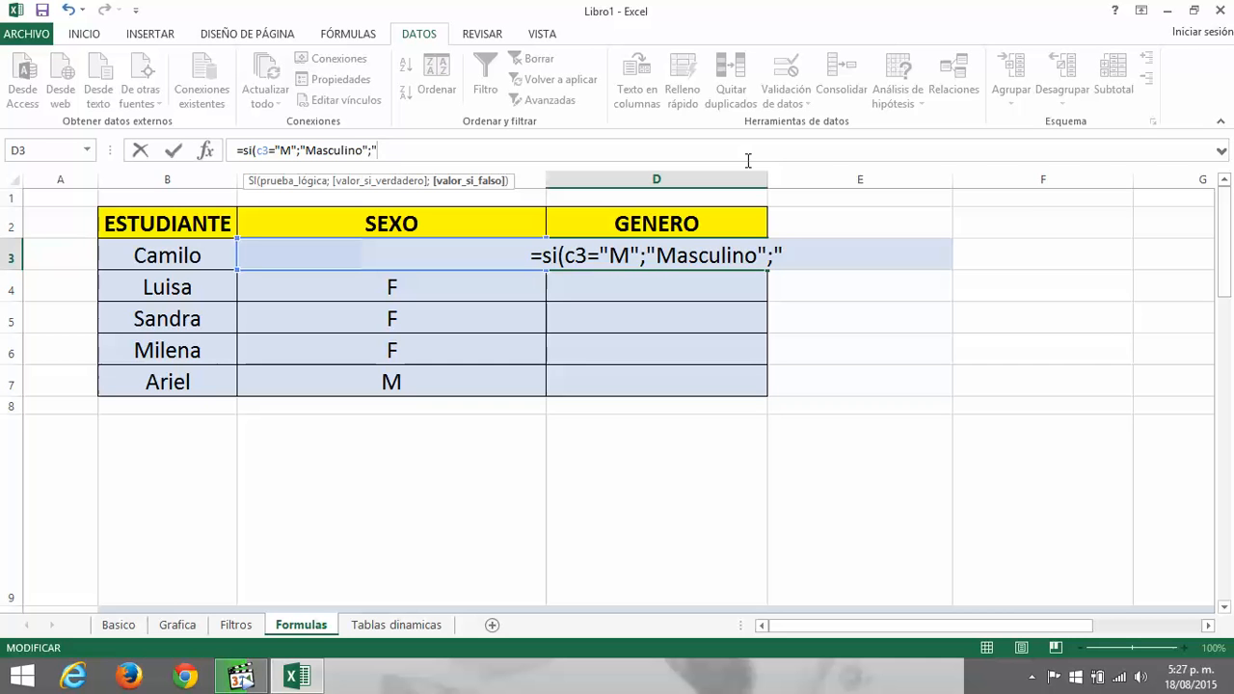
{"action": "type", "text": "Feme"}
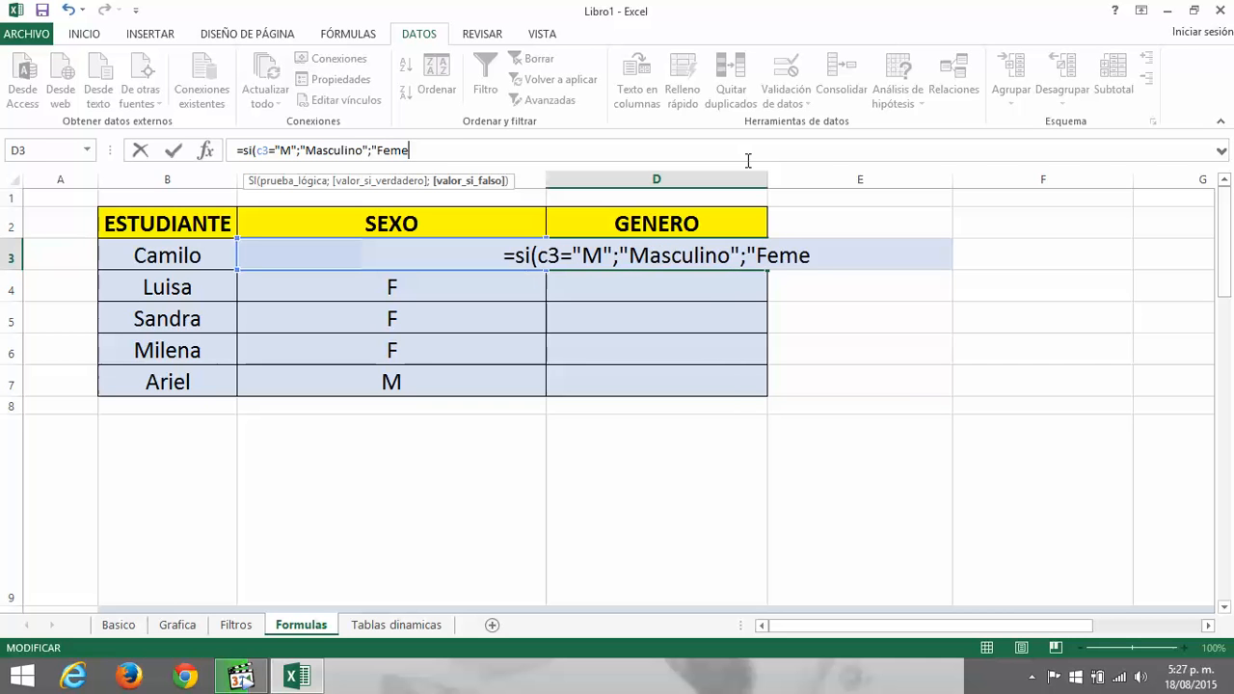
{"action": "type", "text": "nino"}
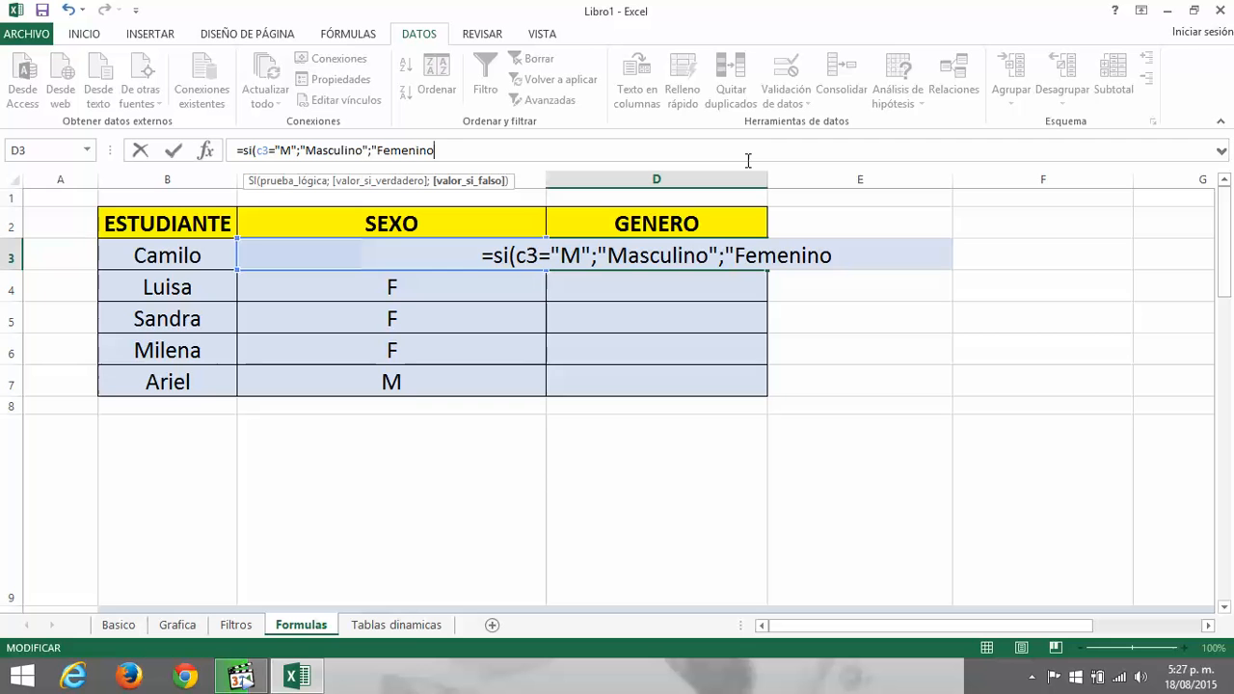
{"action": "type", "text": "\""}
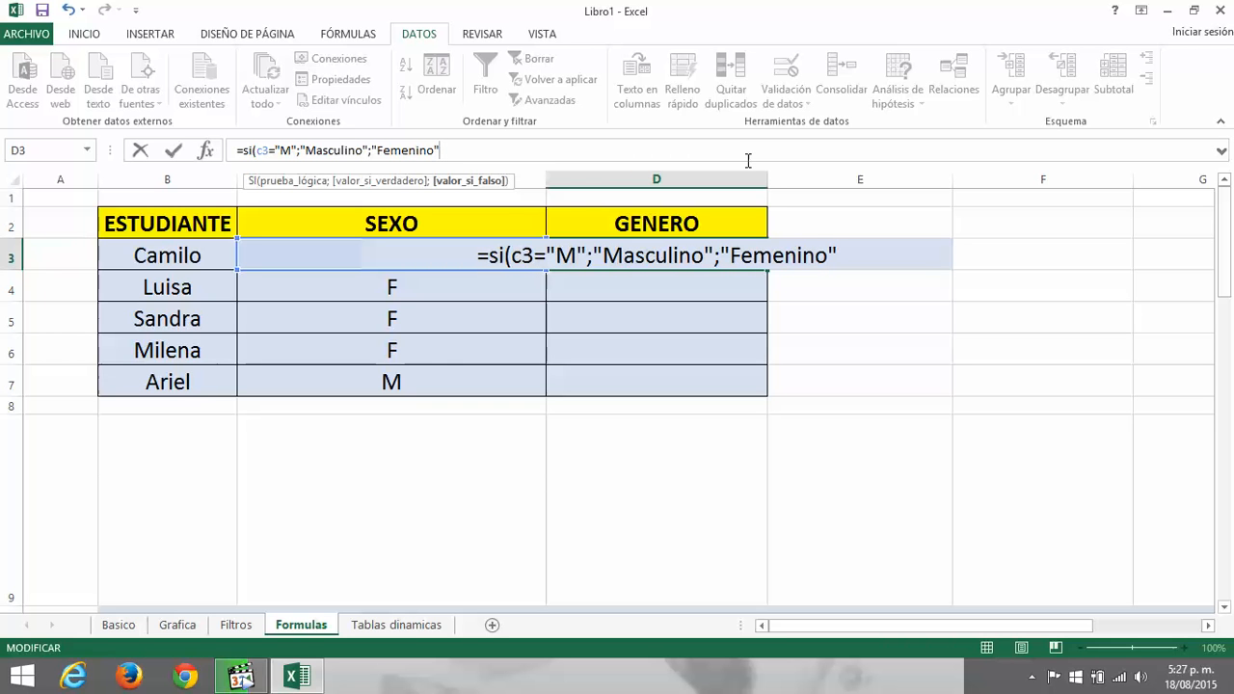
{"action": "type", "text": ")"}
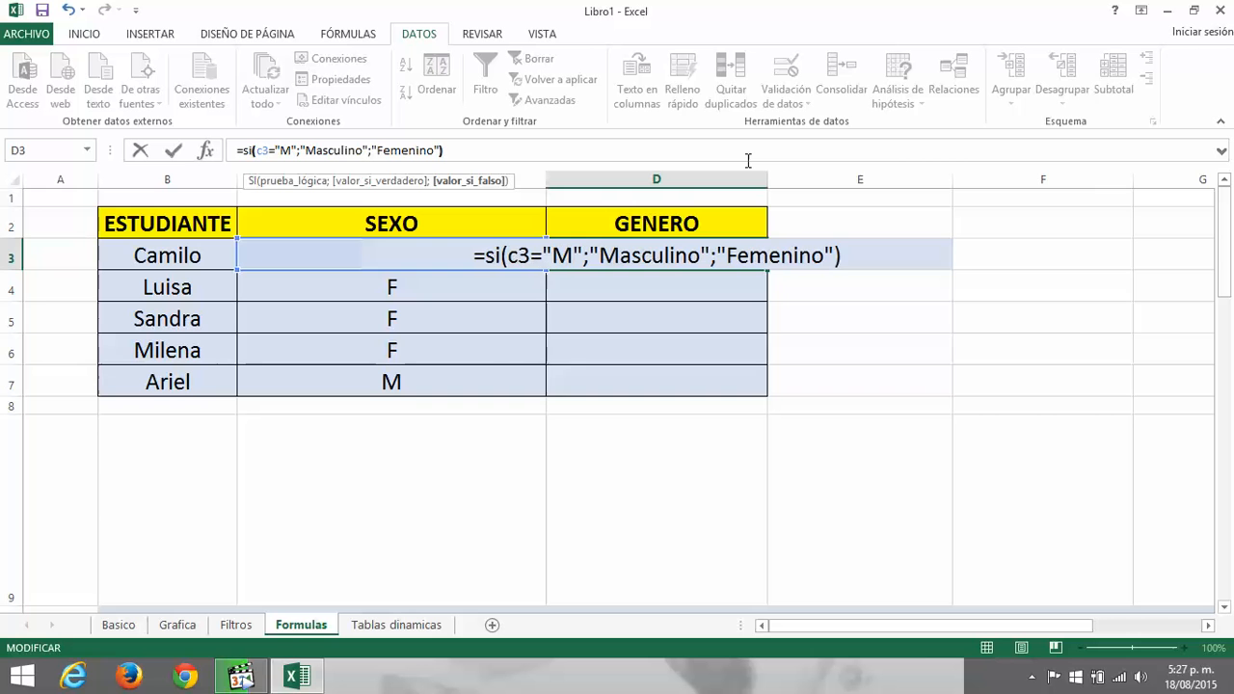
{"action": "key", "text": "Return"}
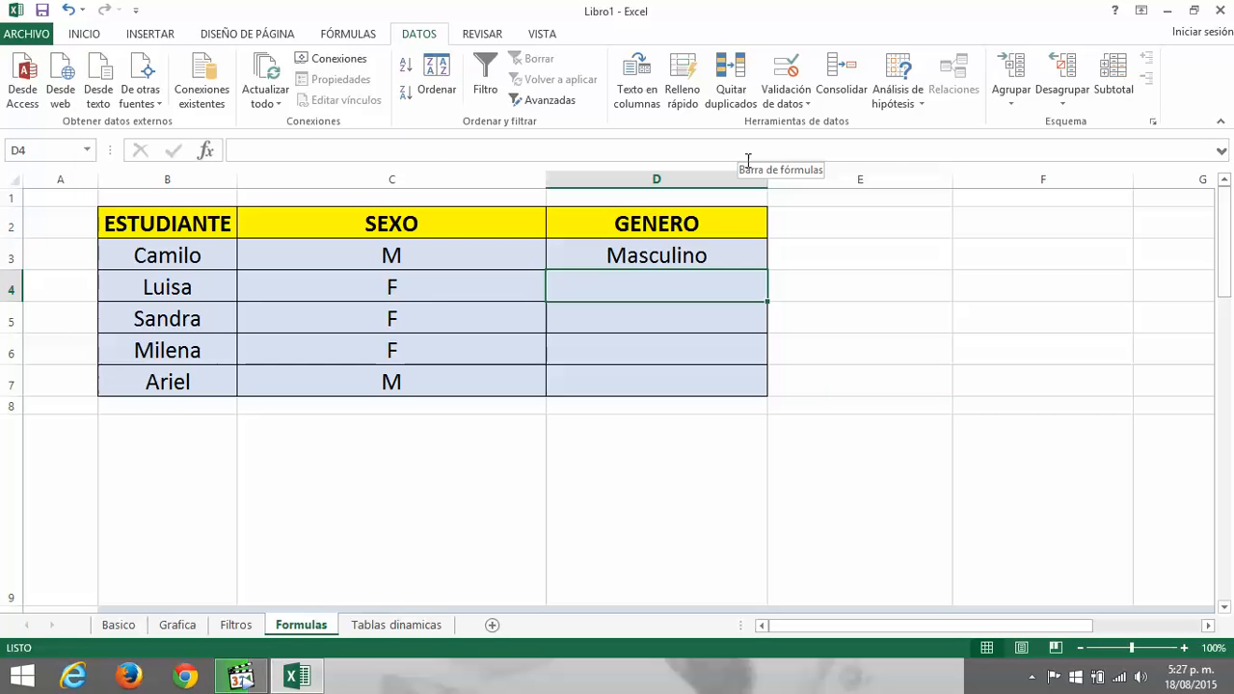
{"action": "left_click", "coordinate": [683, 258]}
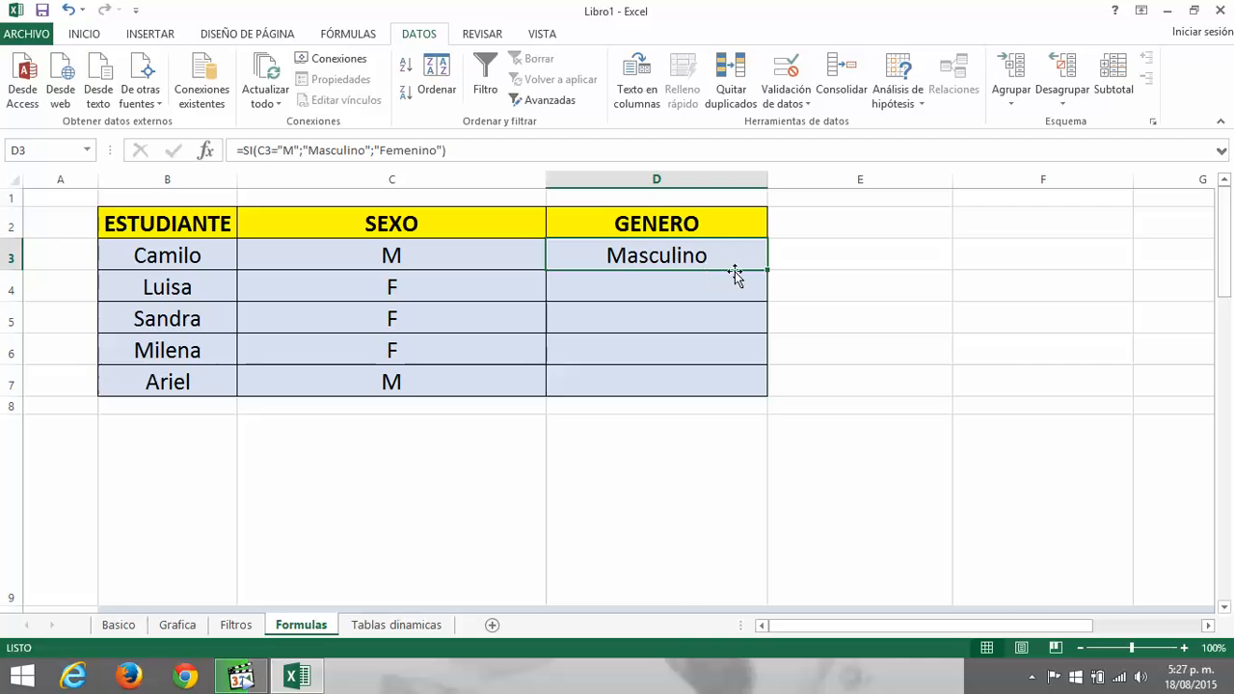
{"action": "left_click", "coordinate": [799, 260]}
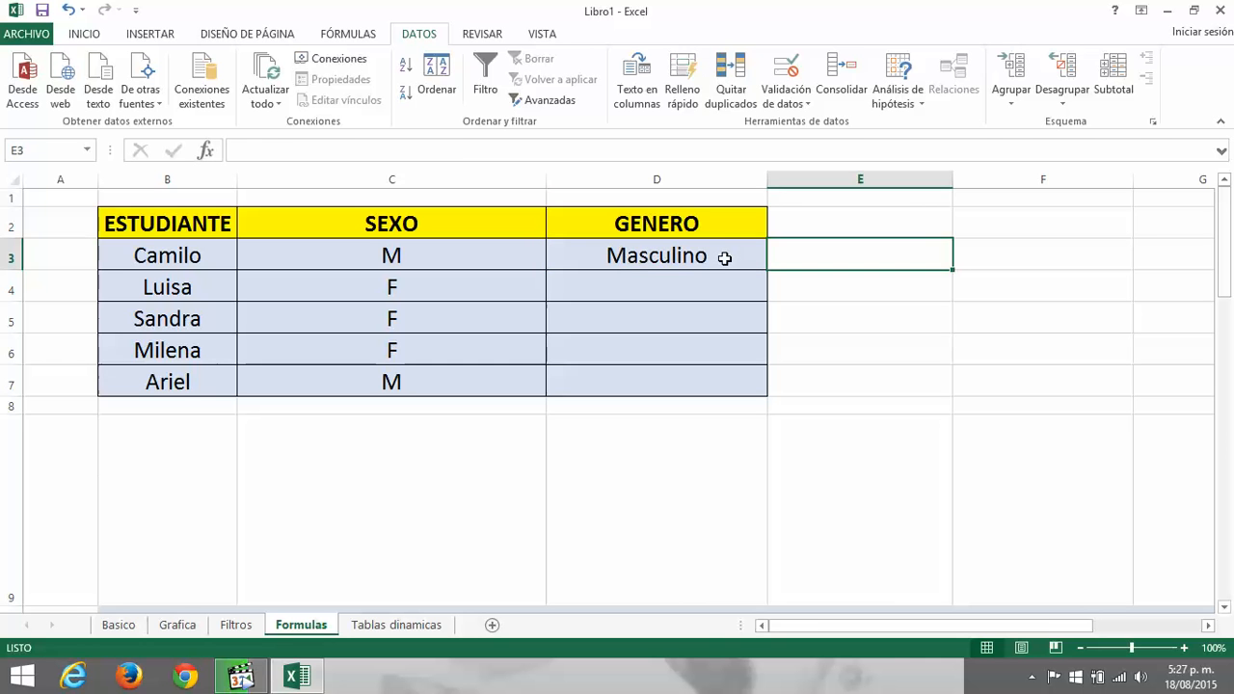
{"action": "left_click", "coordinate": [724, 258]}
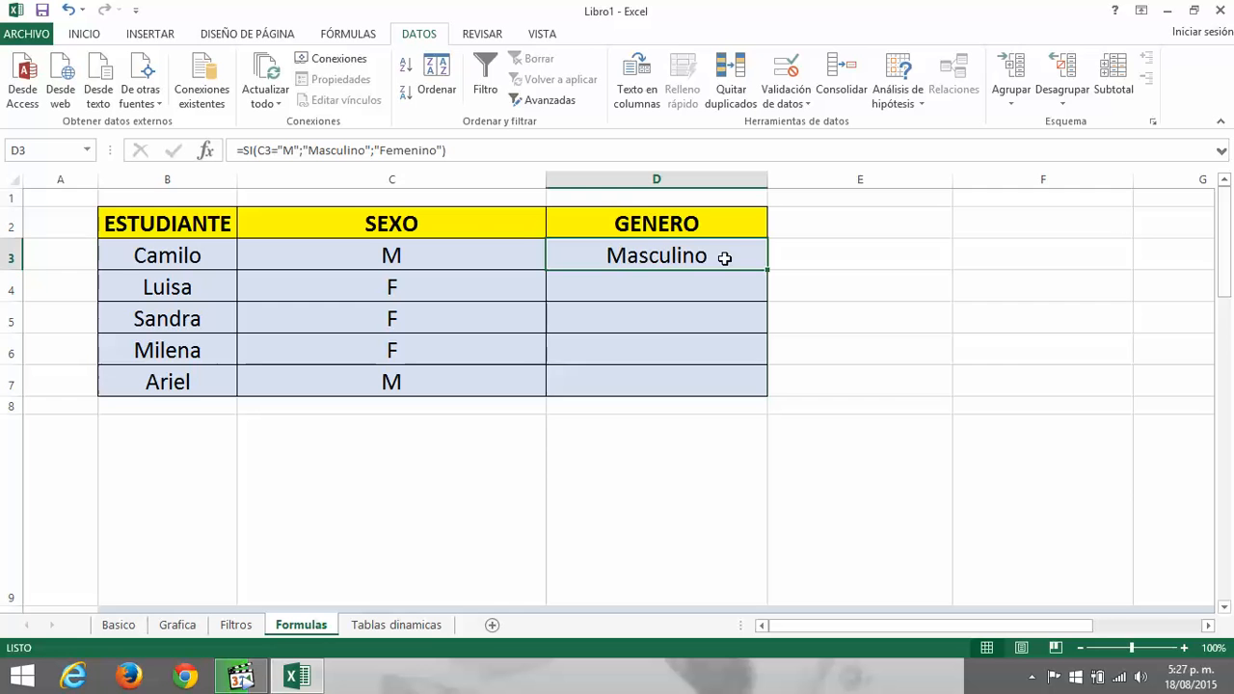
{"action": "left_click", "coordinate": [656, 288]}
{"action": "left_click", "coordinate": [662, 321]}
{"action": "left_click", "coordinate": [665, 346]}
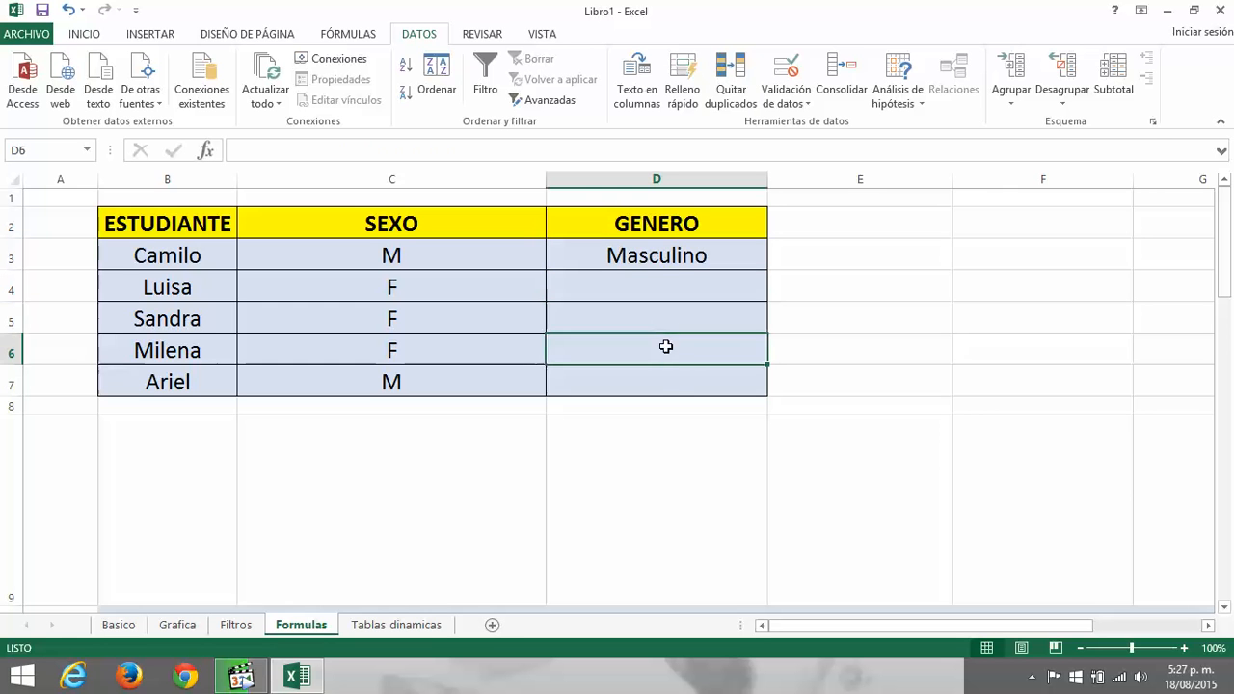
{"action": "left_click", "coordinate": [680, 376]}
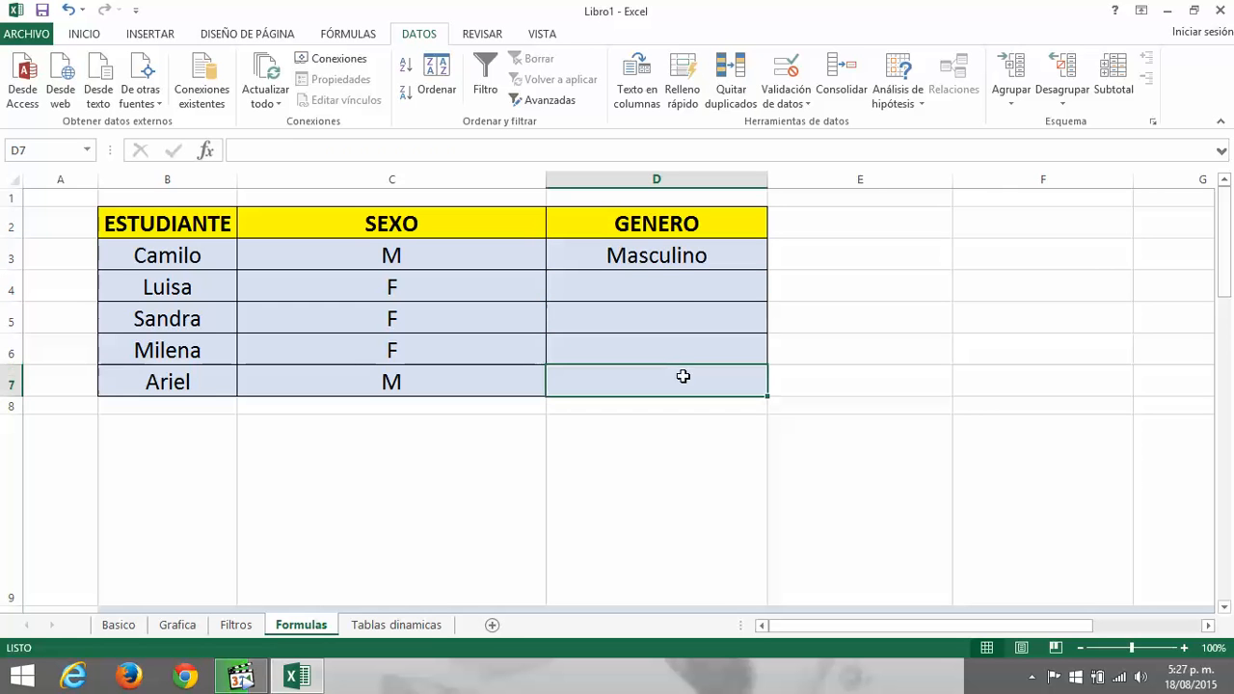
{"action": "left_click", "coordinate": [662, 255]}
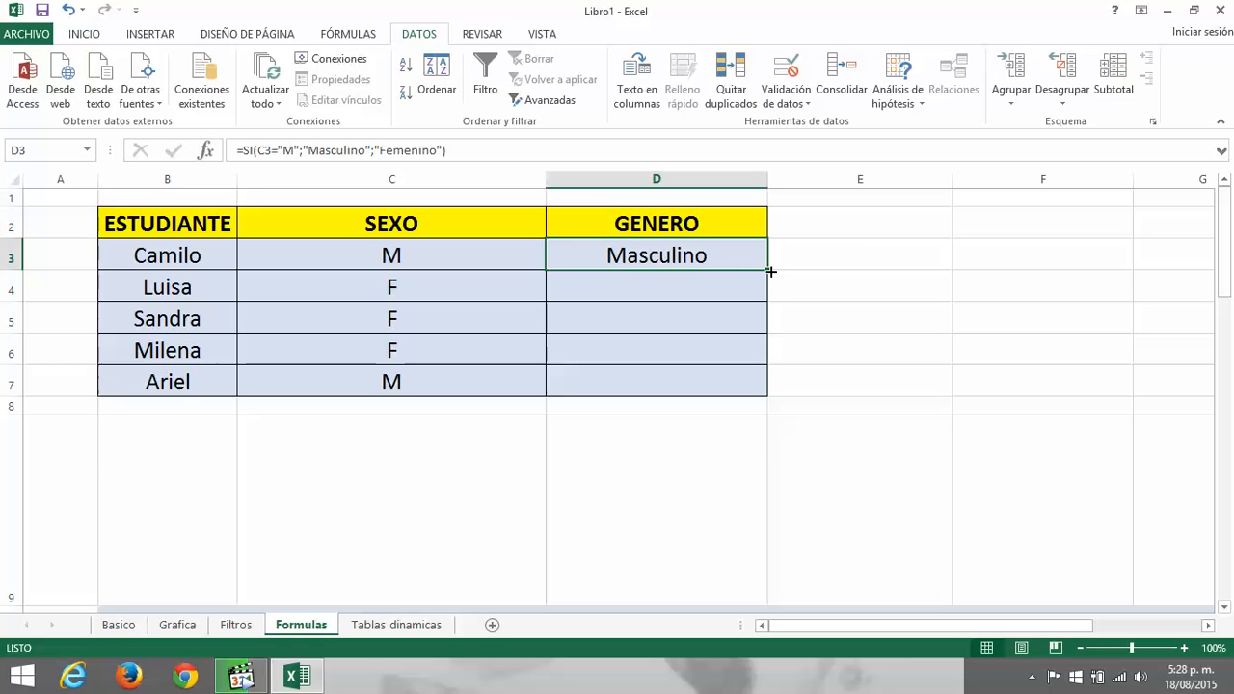
{"action": "left_click_drag", "start_coordinate": [767, 271], "coordinate": [775, 386]}
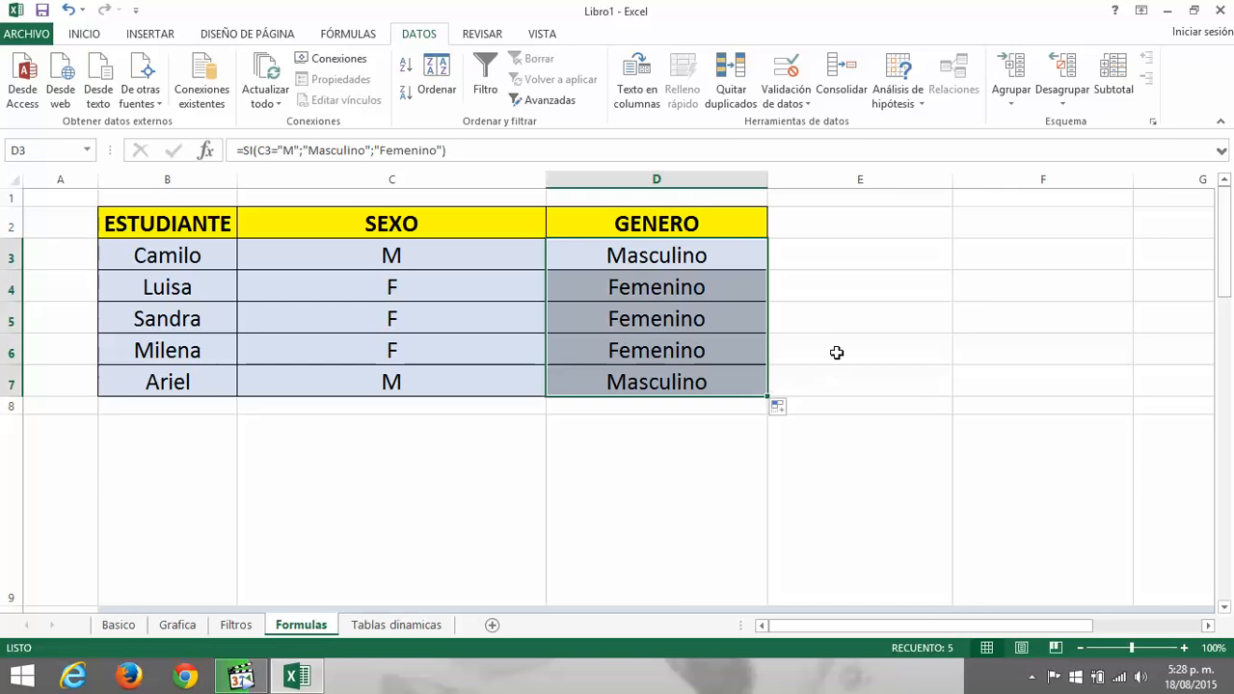
{"action": "left_click", "coordinate": [840, 318]}
{"action": "left_click", "coordinate": [681, 287]}
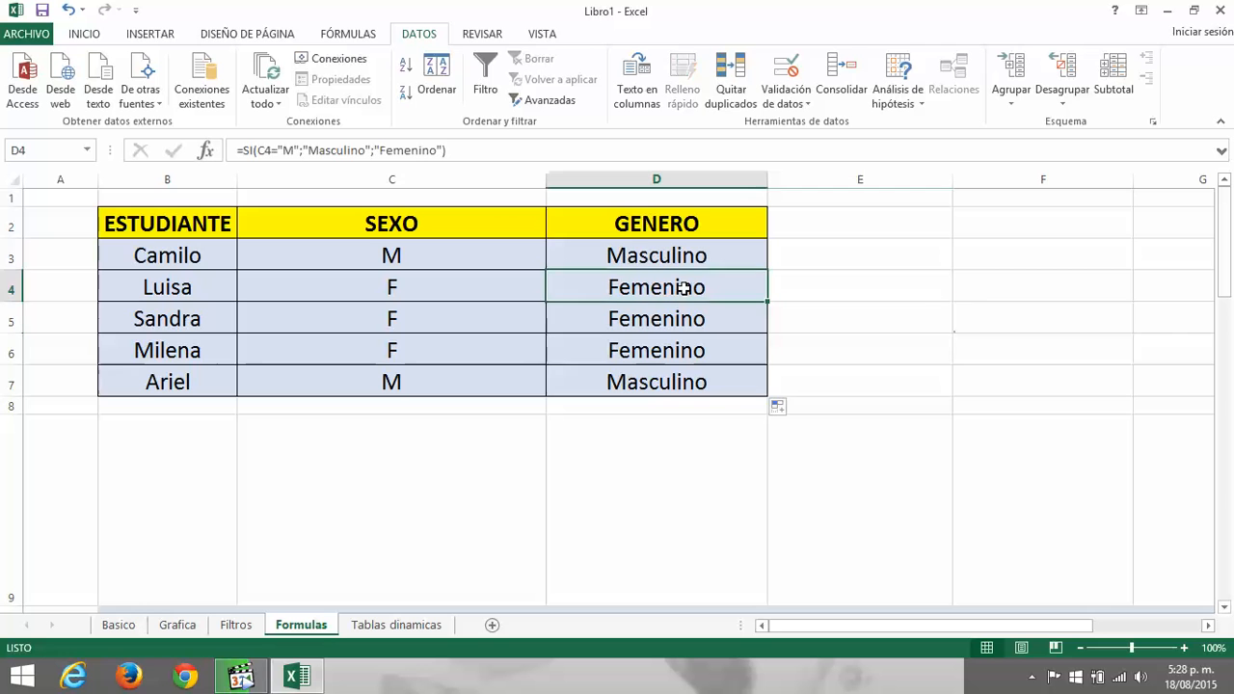
{"action": "left_click", "coordinate": [672, 318]}
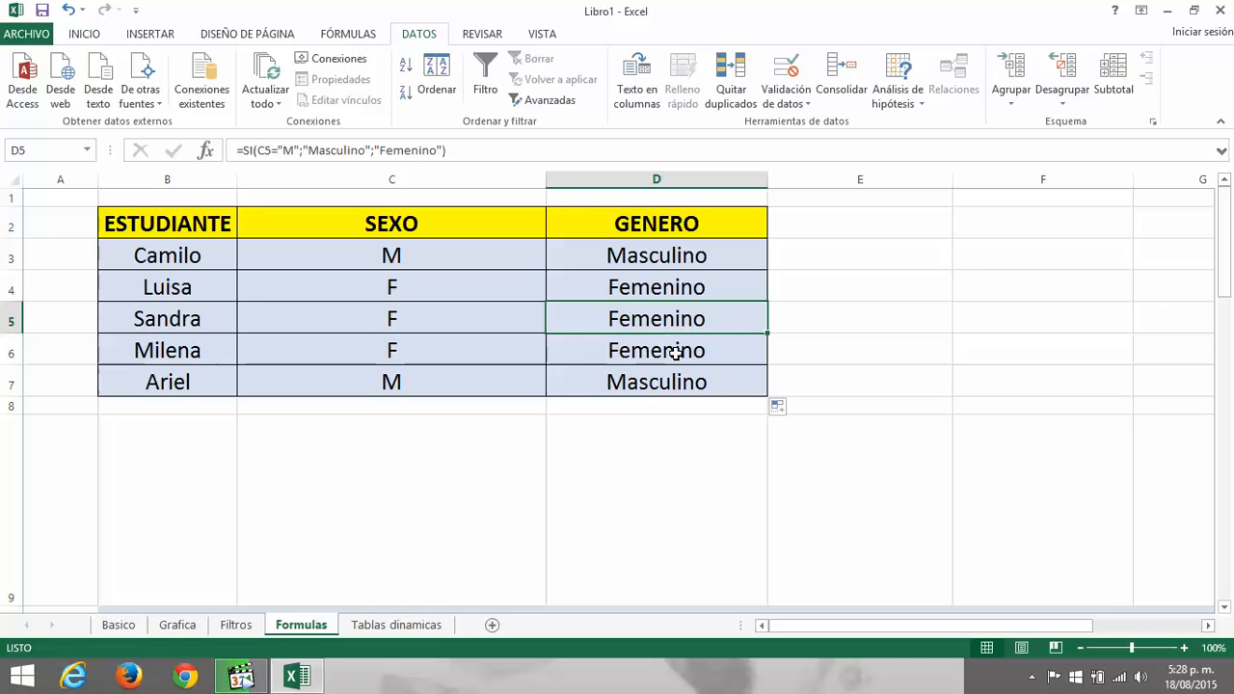
{"action": "left_click", "coordinate": [676, 351]}
{"action": "left_click", "coordinate": [683, 383]}
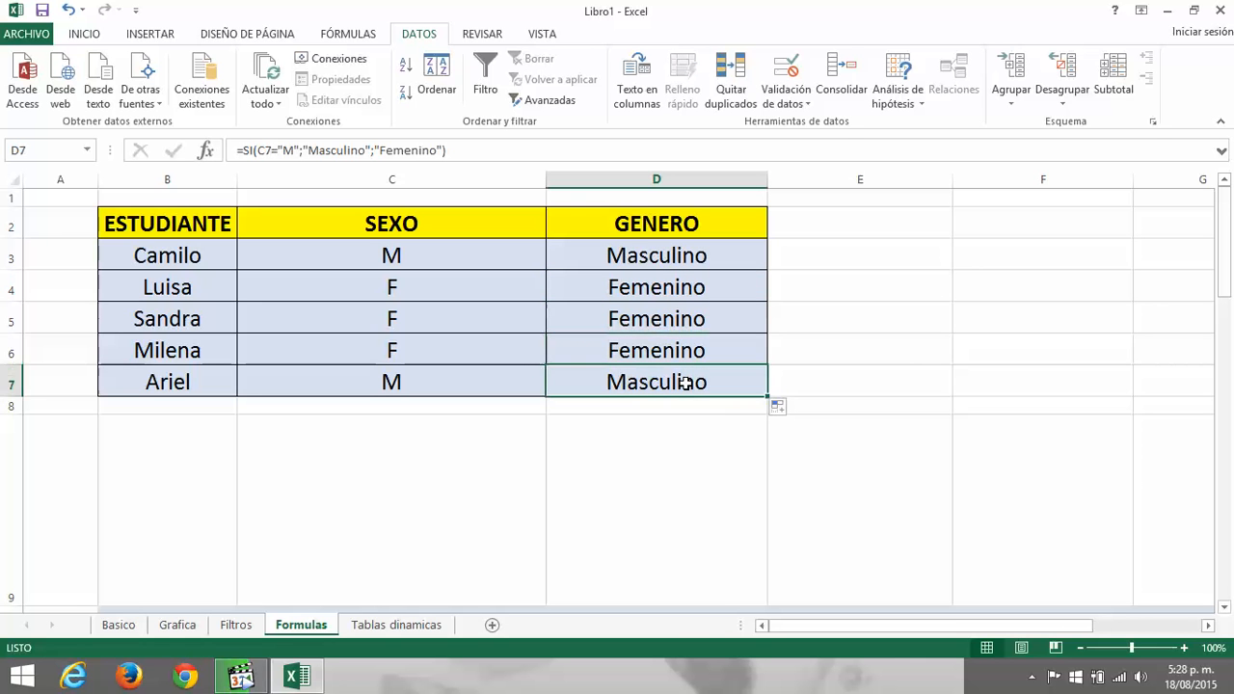
{"action": "left_click", "coordinate": [667, 352]}
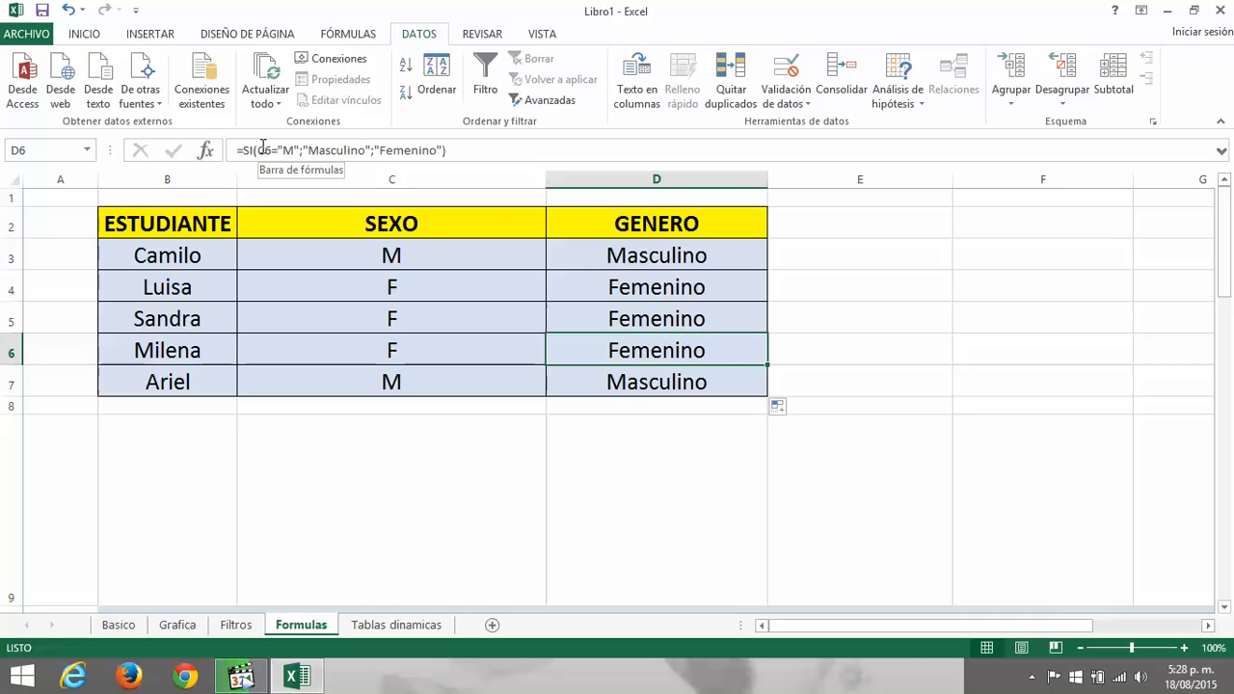
{"action": "left_click", "coordinate": [400, 255]}
{"action": "left_click", "coordinate": [606, 349]}
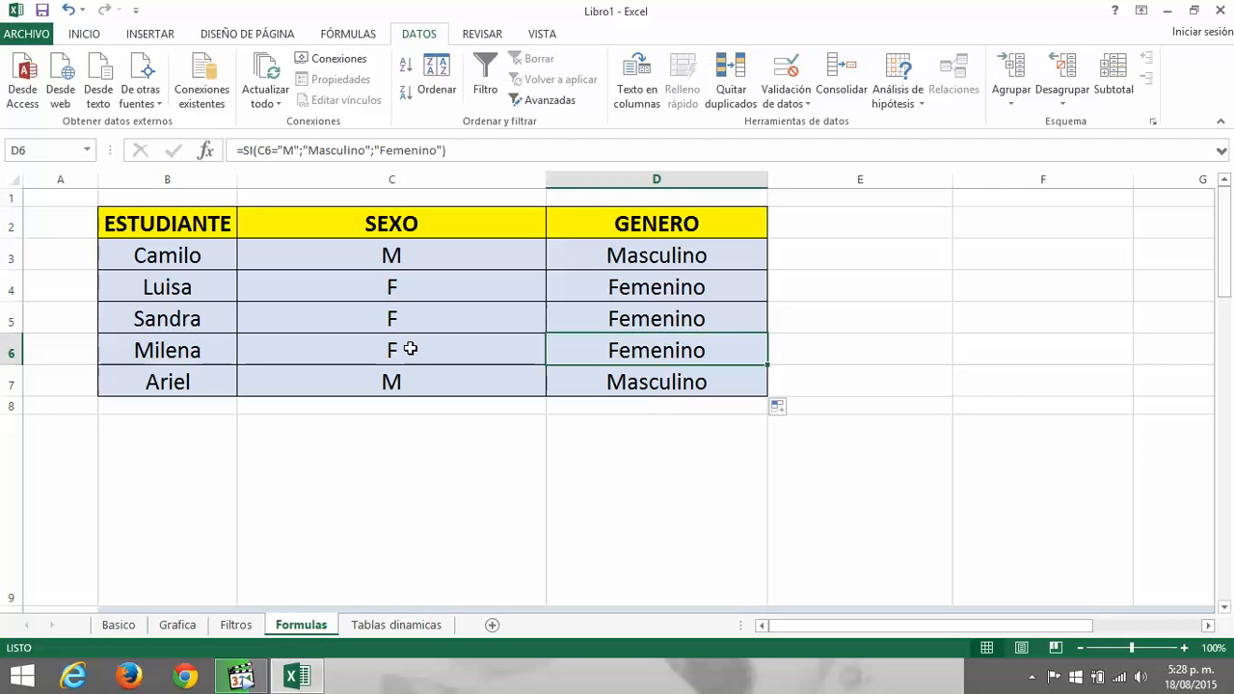
{"action": "left_click", "coordinate": [410, 349]}
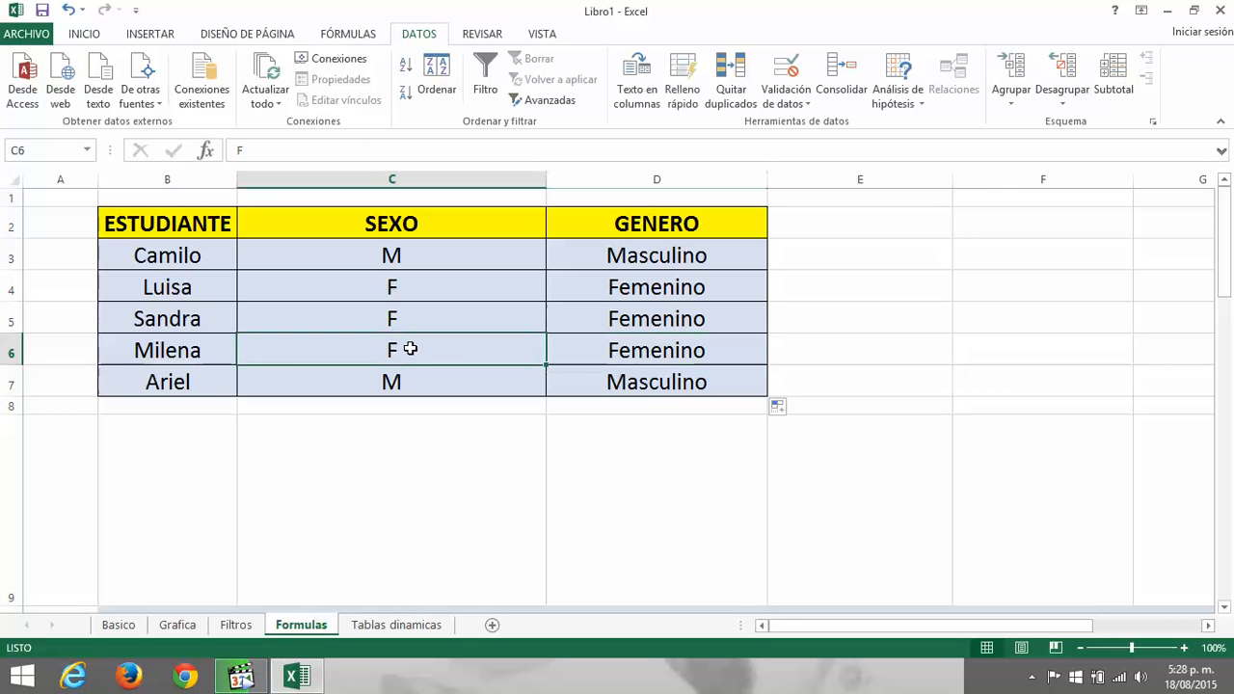
{"action": "left_click", "coordinate": [652, 355]}
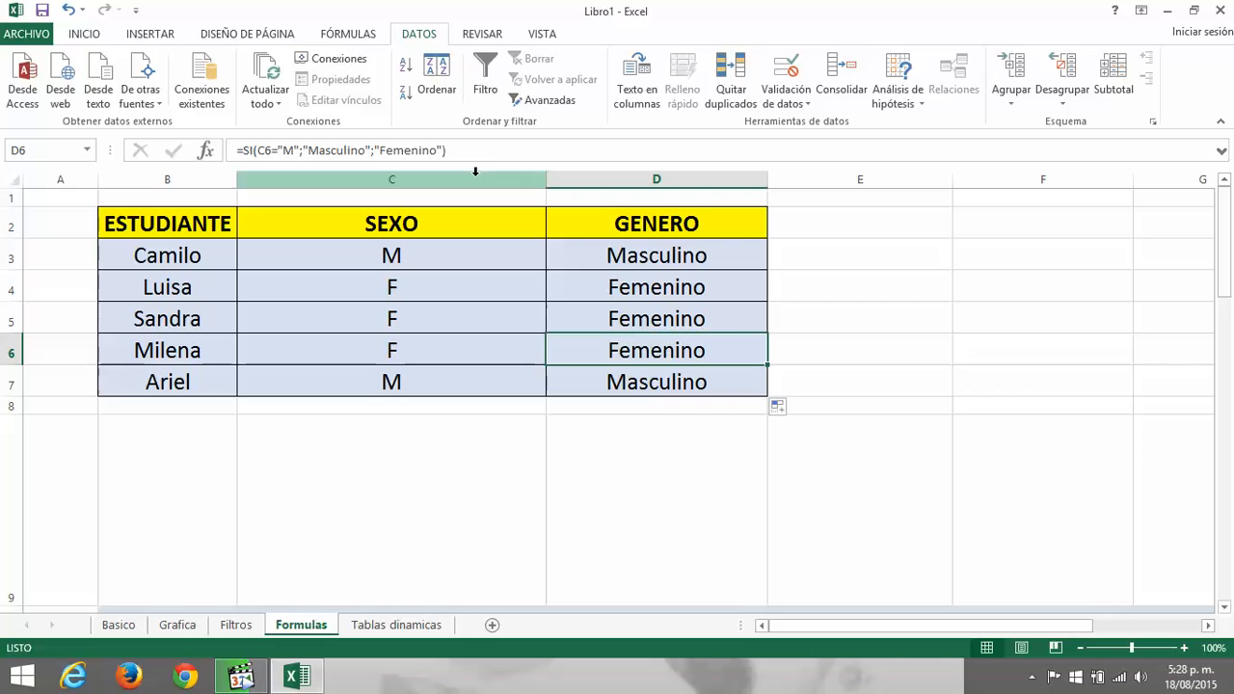
{"action": "left_click", "coordinate": [453, 151]}
{"action": "left_click_drag", "start_coordinate": [453, 150], "coordinate": [240, 151]}
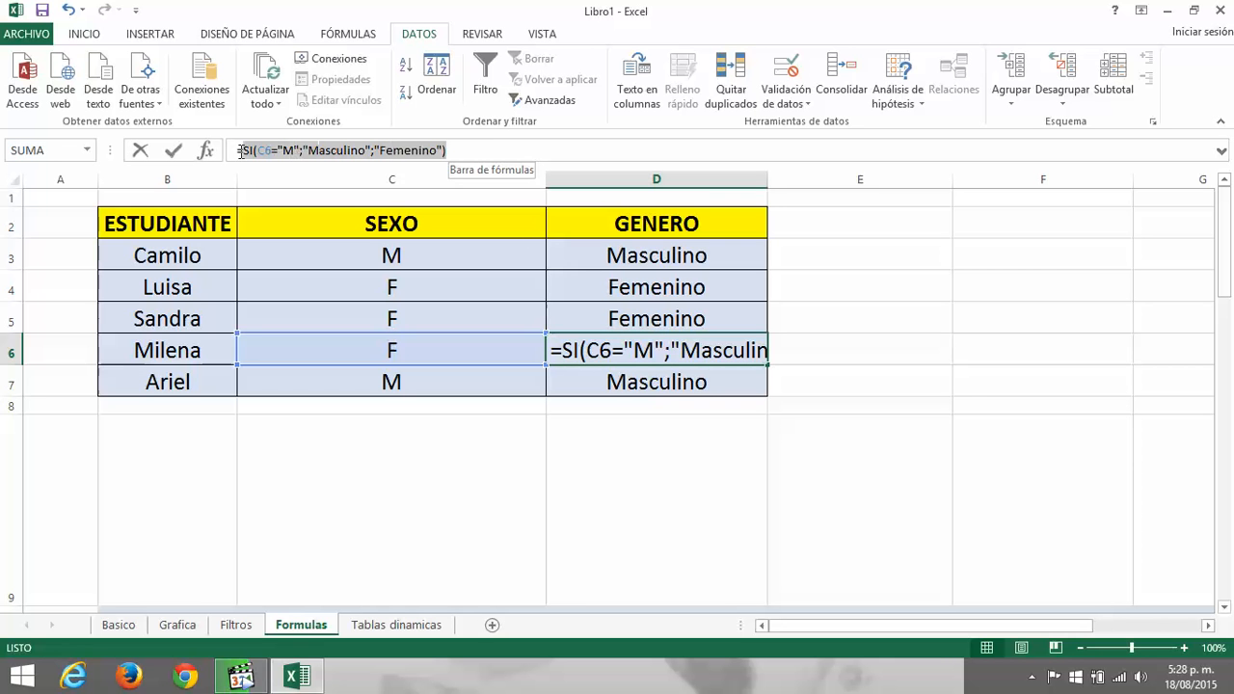
{"action": "key", "text": "ctrl+c"}
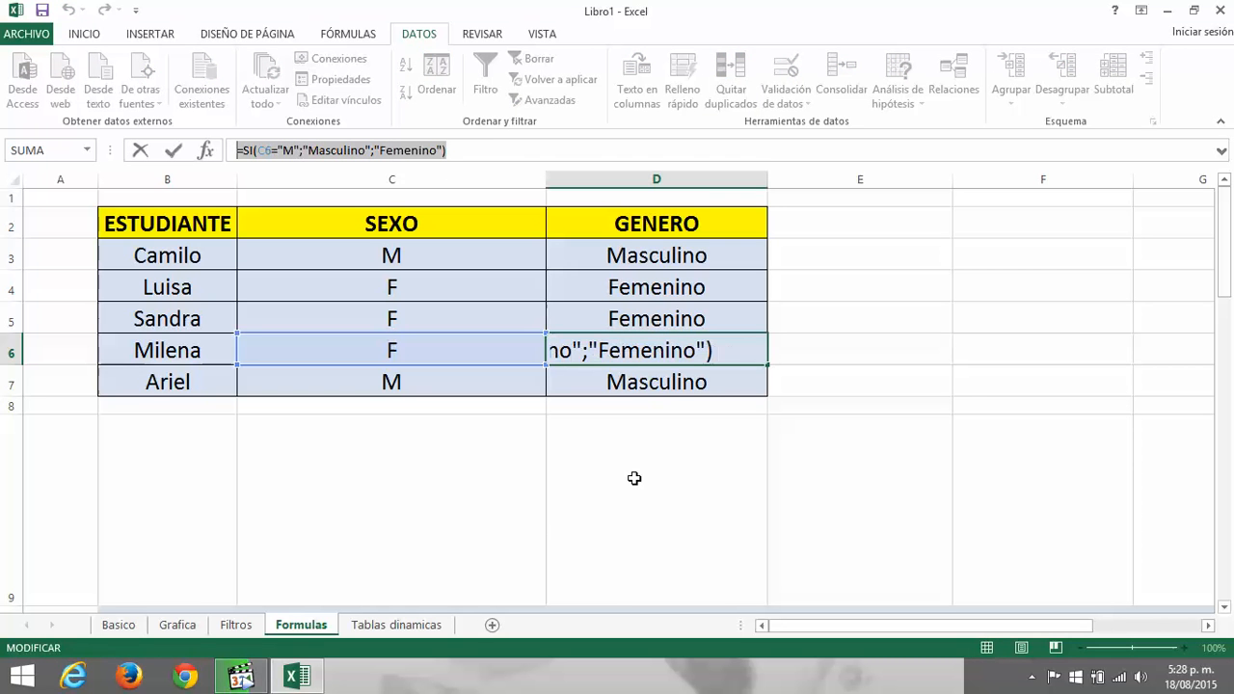
{"action": "type", "text": "="}
{"action": "left_click", "coordinate": [861, 258]}
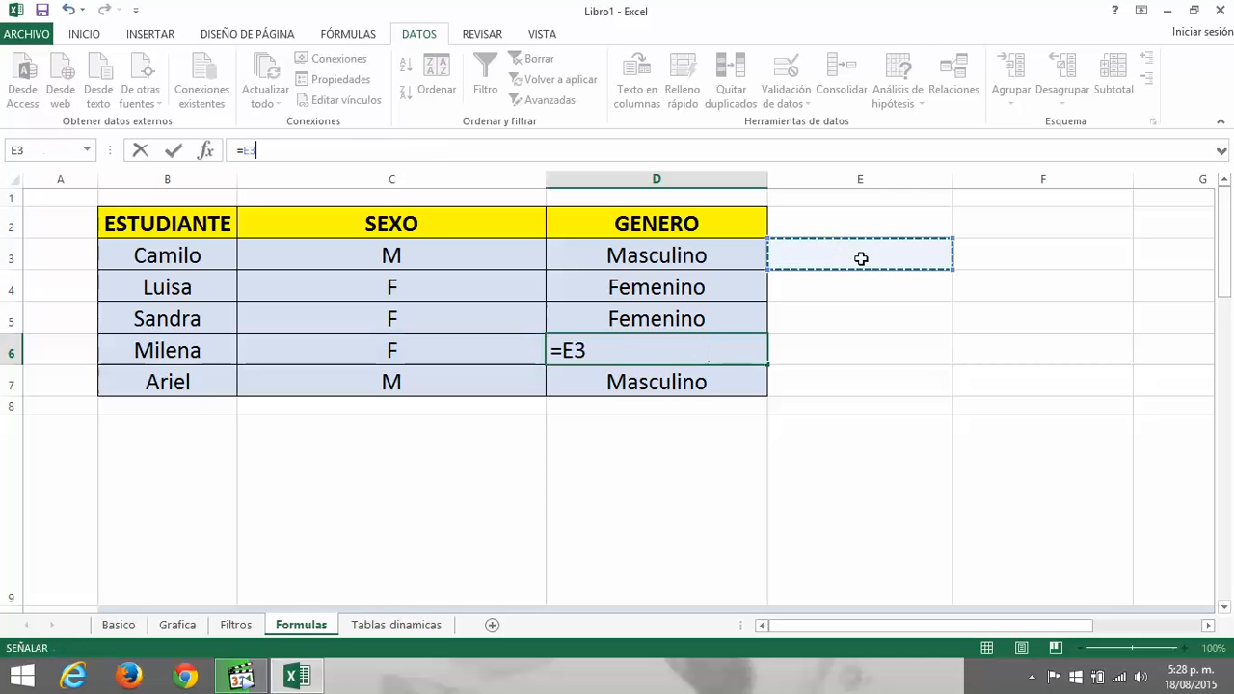
{"action": "key", "text": "ctrl+v"}
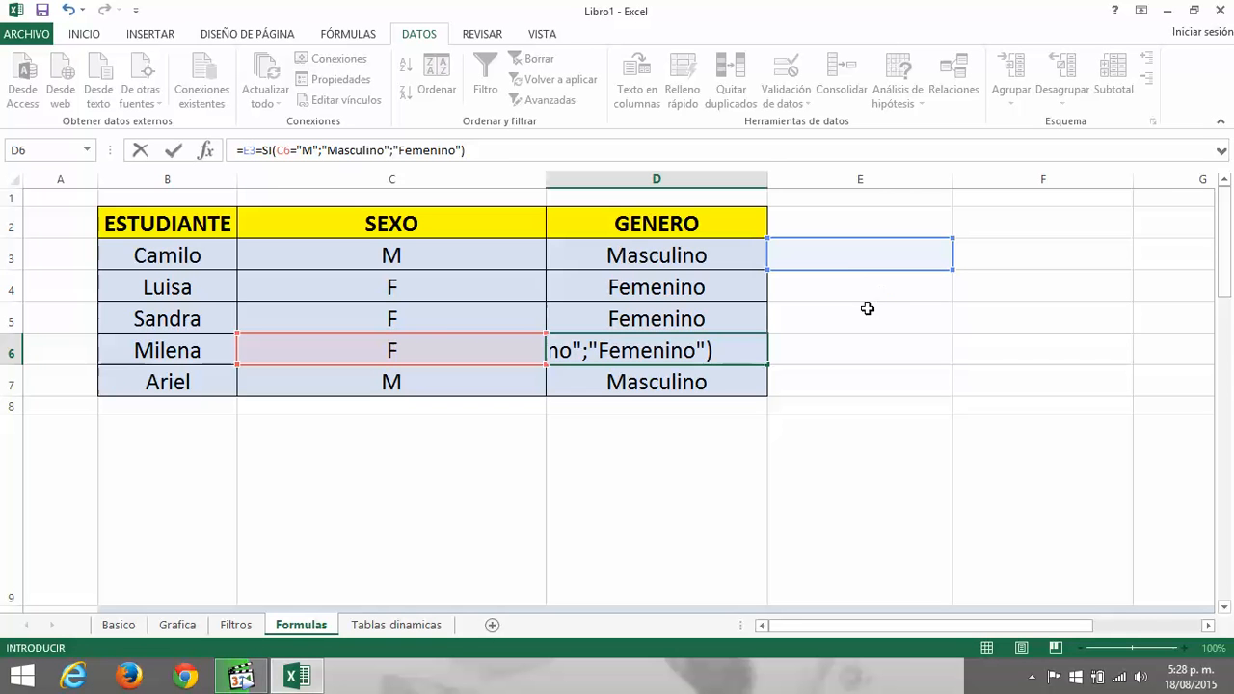
{"action": "key", "text": "ctrl+z"}
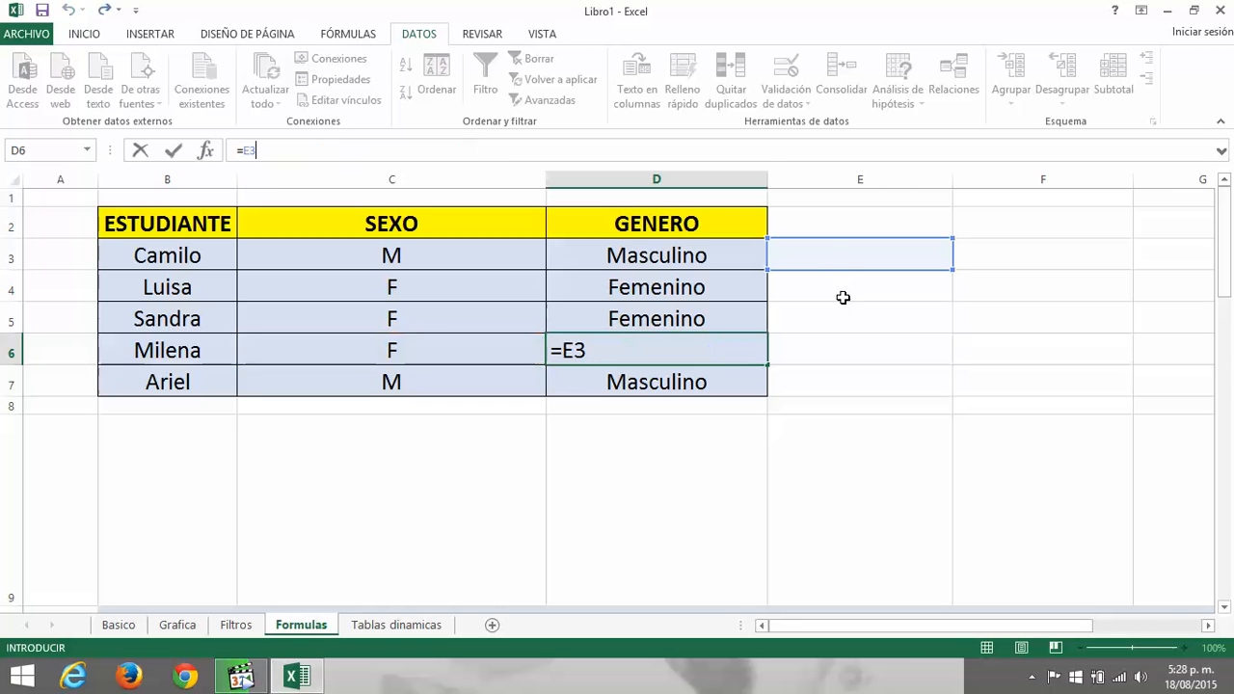
{"action": "left_click", "coordinate": [830, 355]}
{"action": "left_click", "coordinate": [707, 318]}
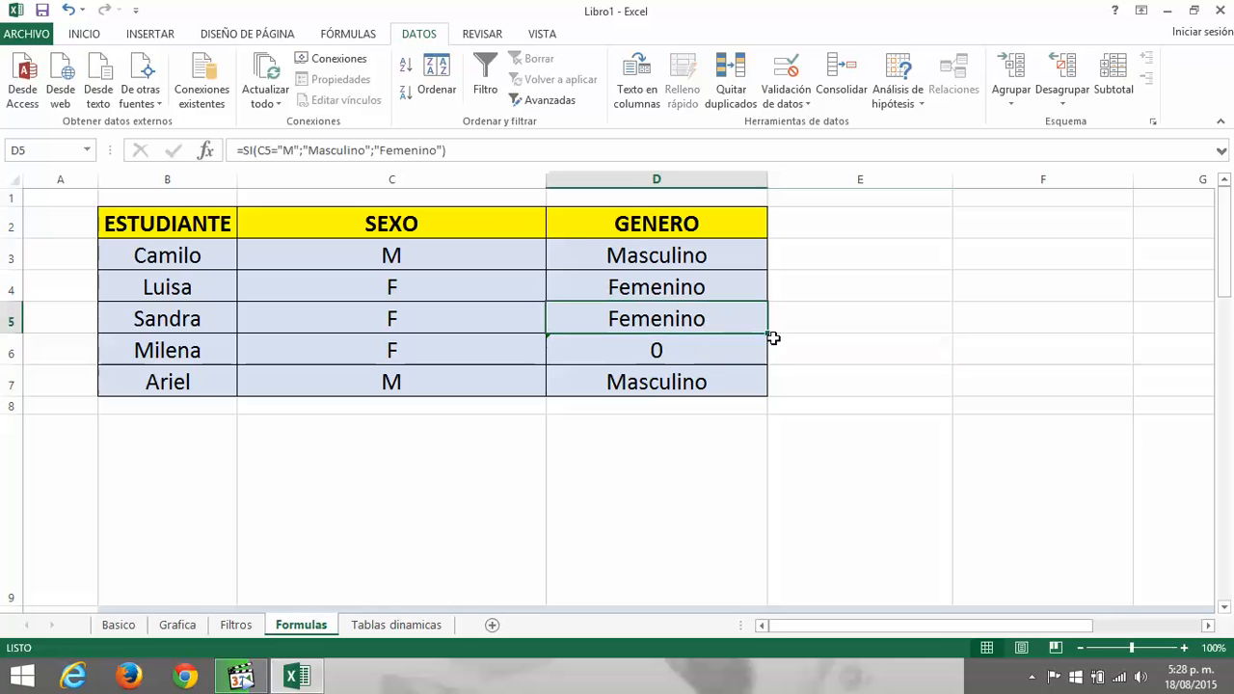
{"action": "left_click_drag", "start_coordinate": [769, 334], "coordinate": [766, 363]}
{"action": "left_click", "coordinate": [821, 292]}
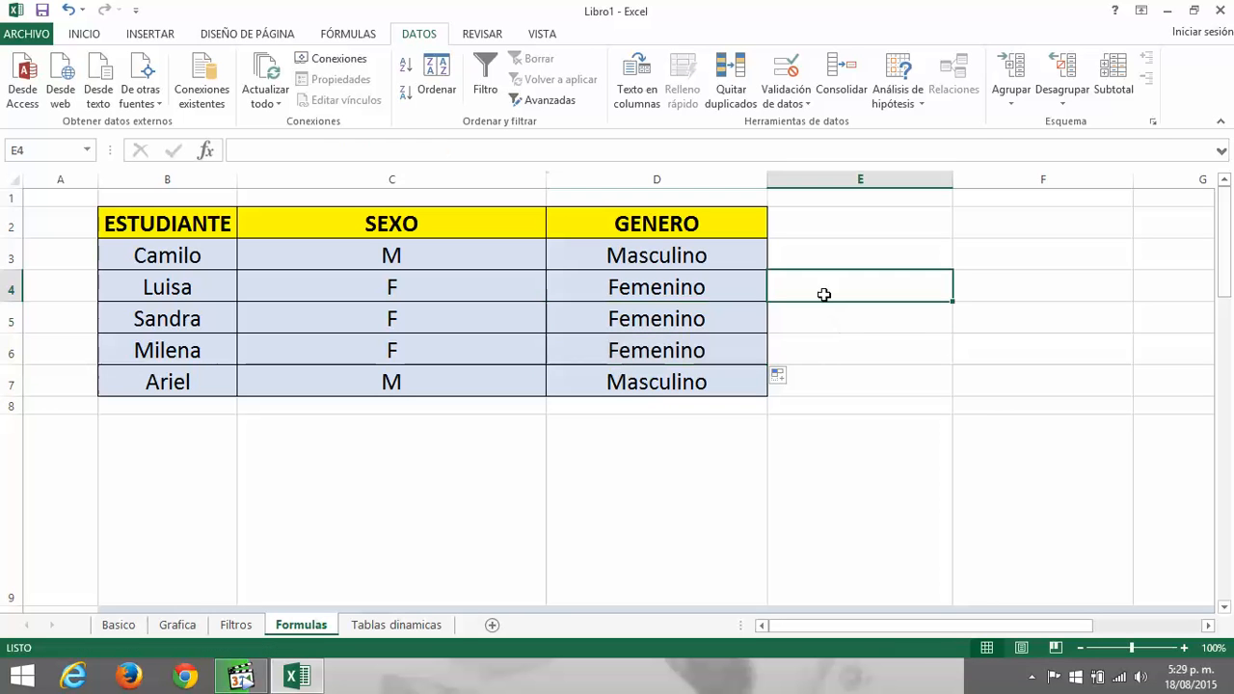
{"action": "left_click", "coordinate": [652, 259]}
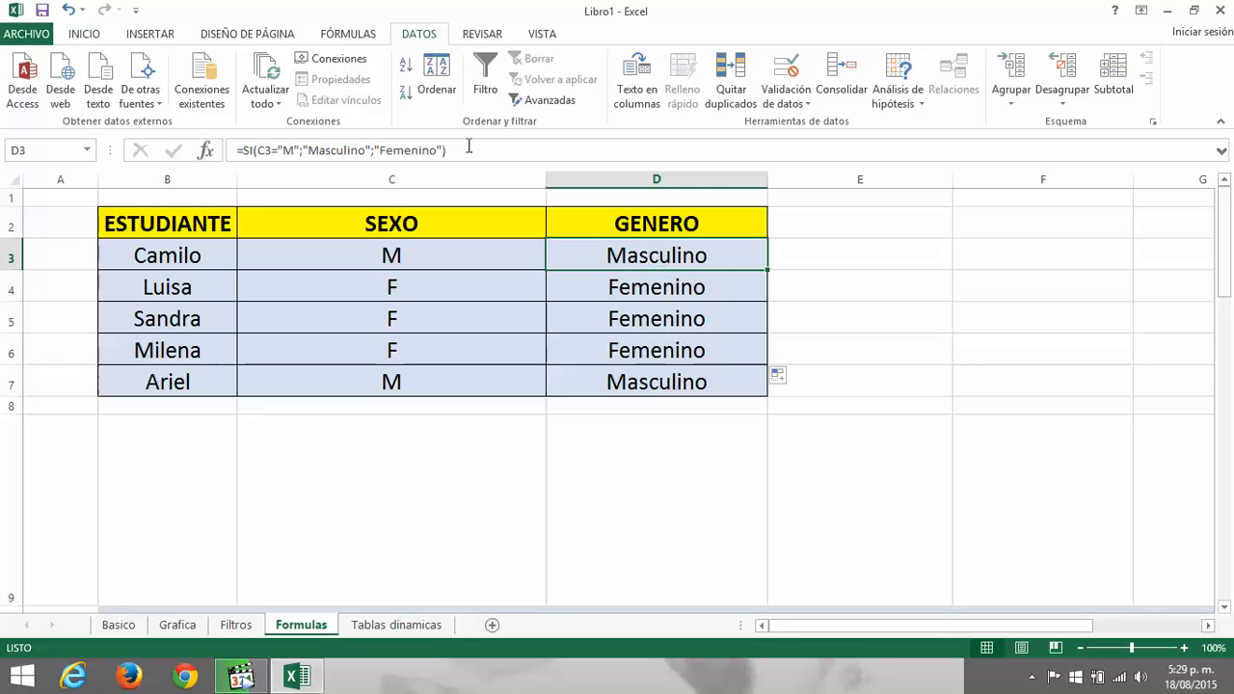
{"action": "left_click_drag", "start_coordinate": [447, 149], "coordinate": [220, 150]}
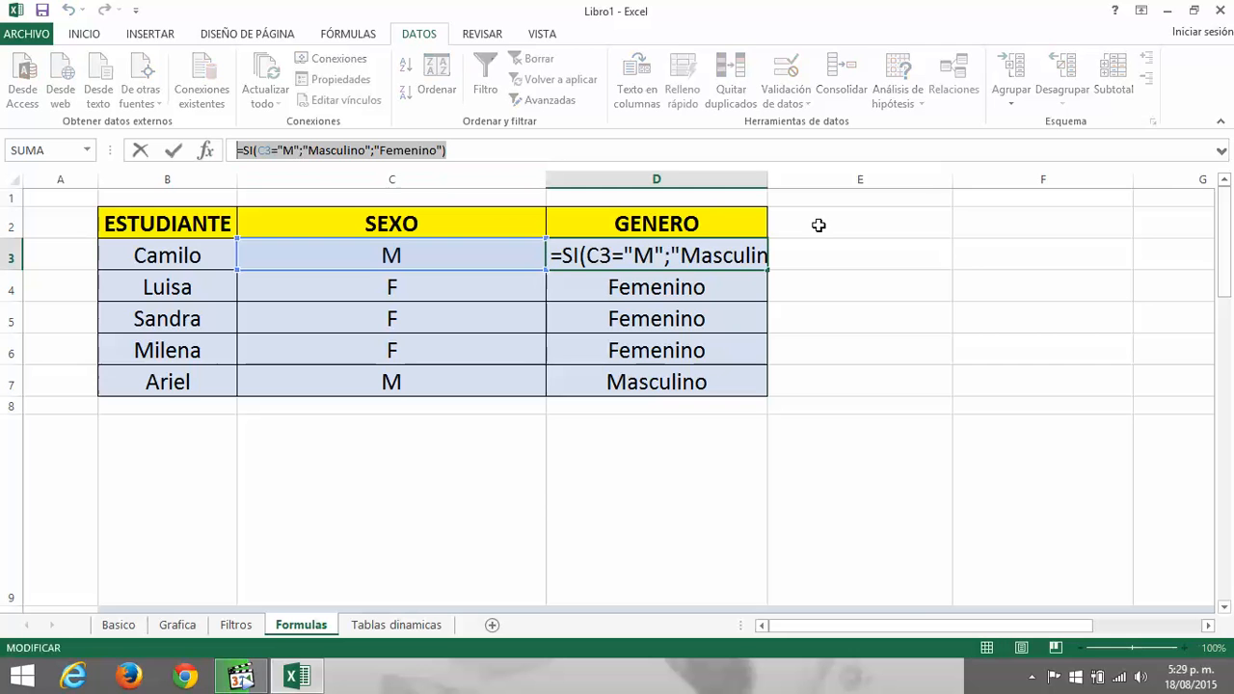
{"action": "type", "text": "="}
{"action": "left_click", "coordinate": [858, 222]}
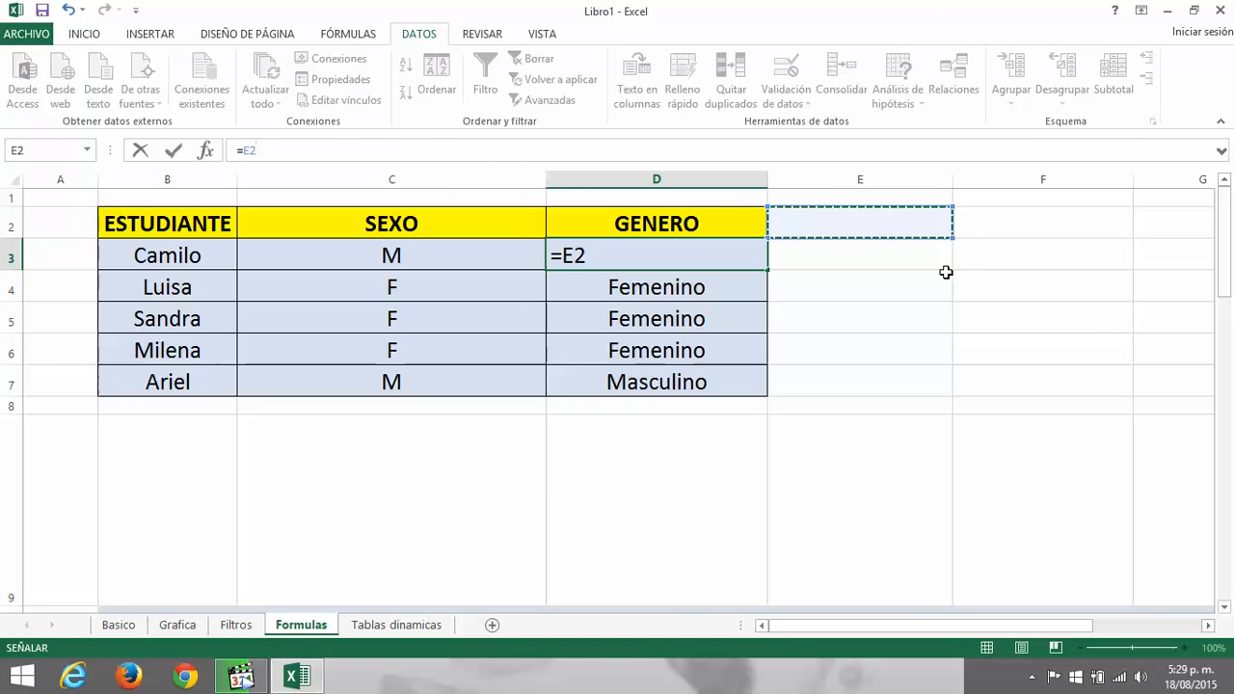
{"action": "key", "text": "ctrl+v"}
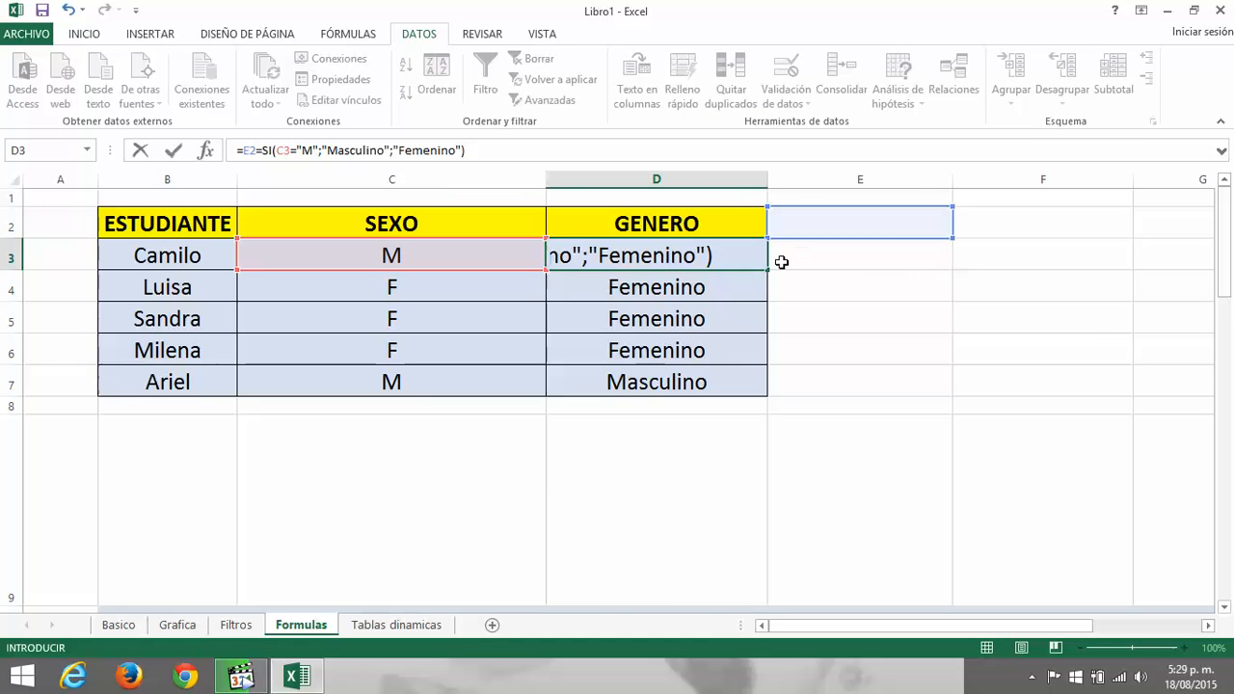
{"action": "key", "text": "ctrl+z"}
{"action": "left_click", "coordinate": [729, 283]}
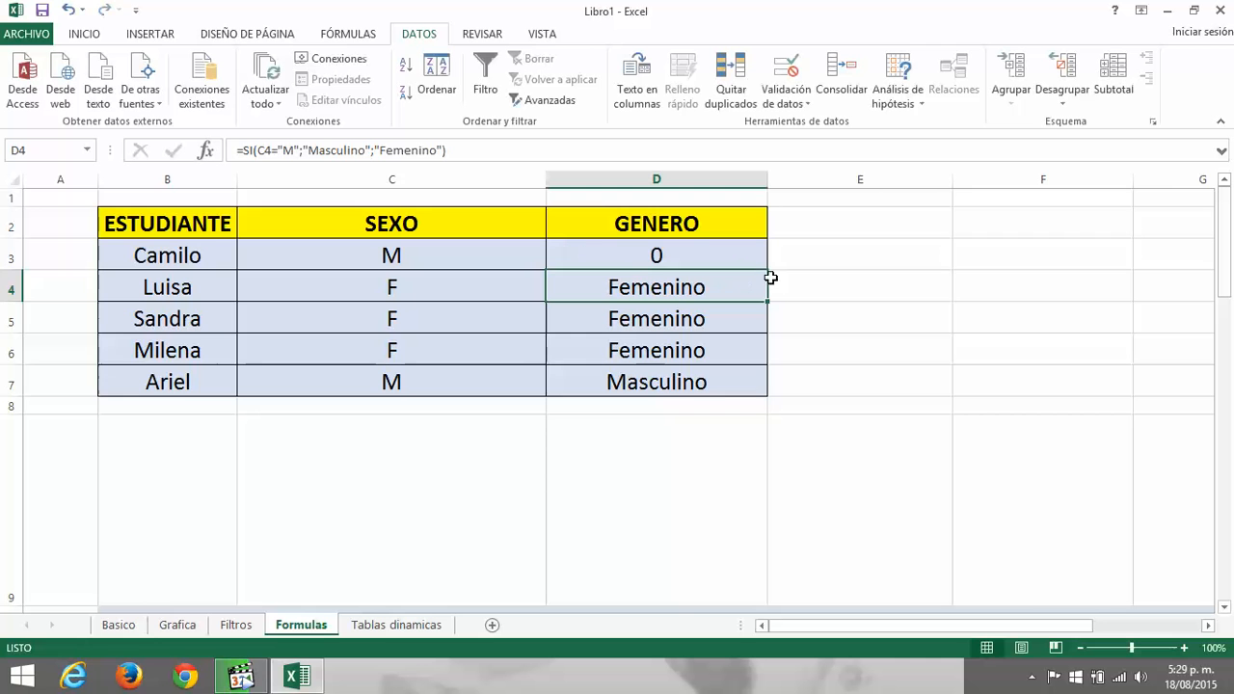
{"action": "left_click_drag", "start_coordinate": [768, 301], "coordinate": [761, 249]}
{"action": "left_click", "coordinate": [846, 265]}
{"action": "left_click", "coordinate": [660, 259]}
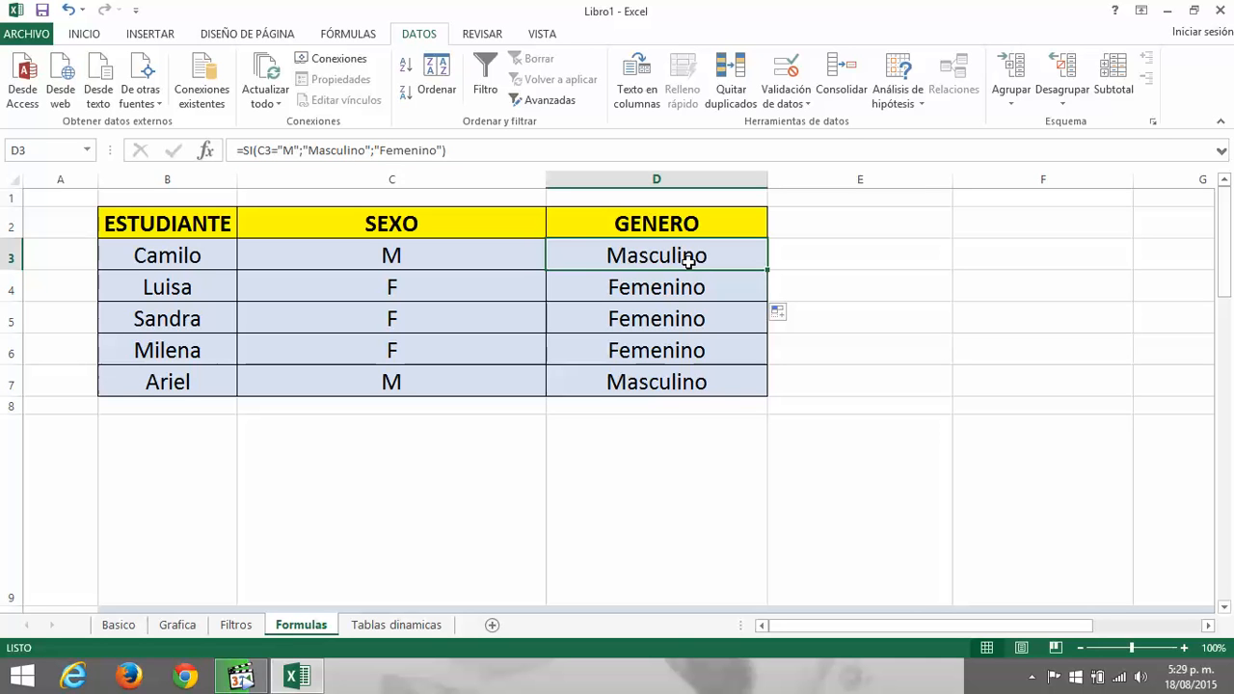
{"action": "left_click_drag", "start_coordinate": [449, 152], "coordinate": [235, 153]}
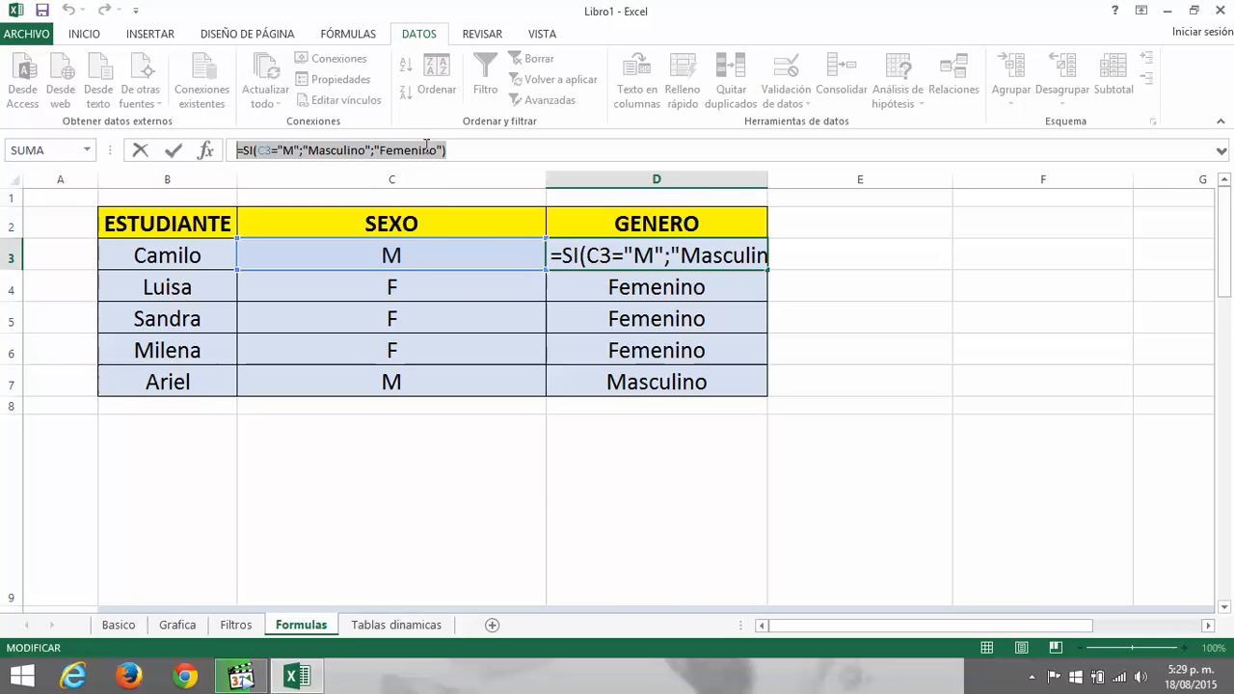
{"action": "left_click", "coordinate": [852, 287]}
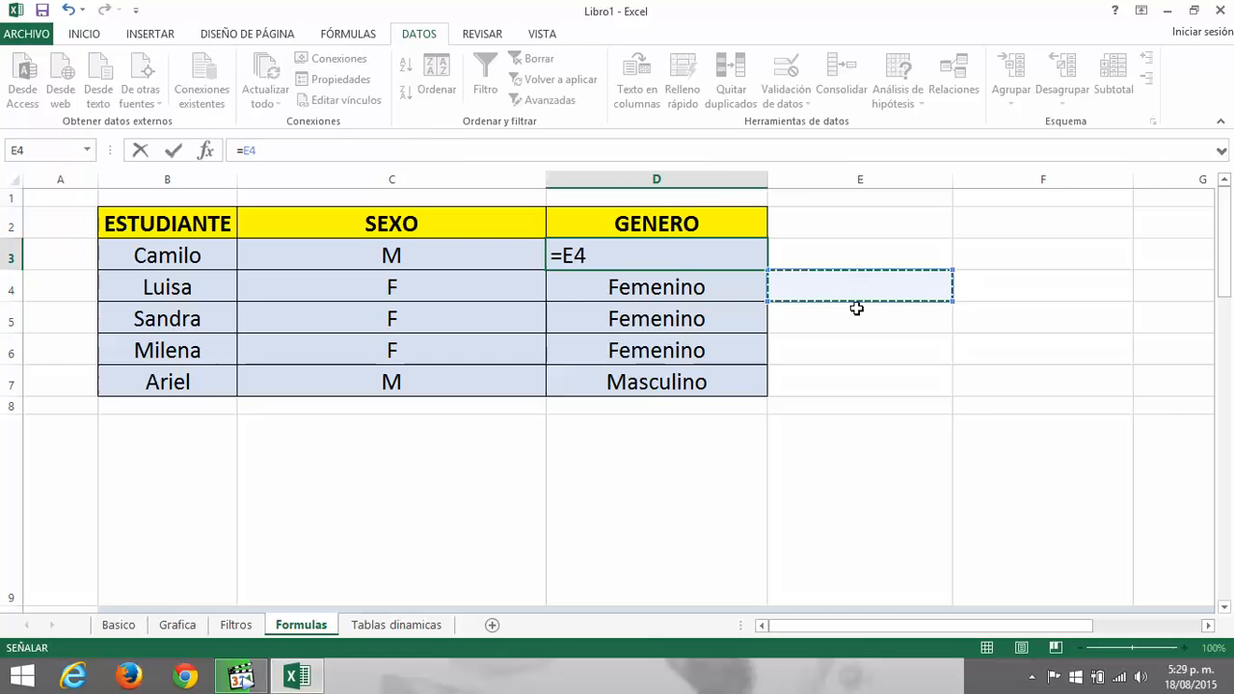
{"action": "left_click", "coordinate": [822, 254]}
{"action": "key", "text": "F2"}
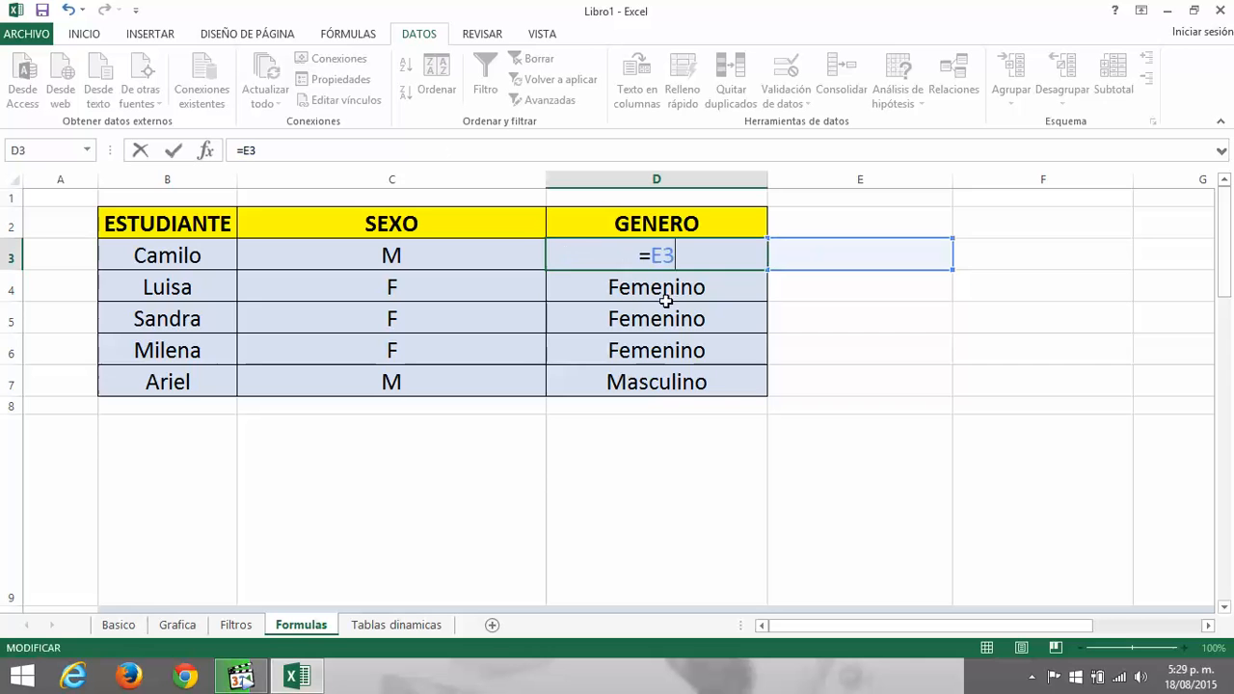
{"action": "key", "text": "Return"}
{"action": "left_click_drag", "start_coordinate": [763, 295], "coordinate": [754, 263]}
{"action": "left_click", "coordinate": [829, 318]}
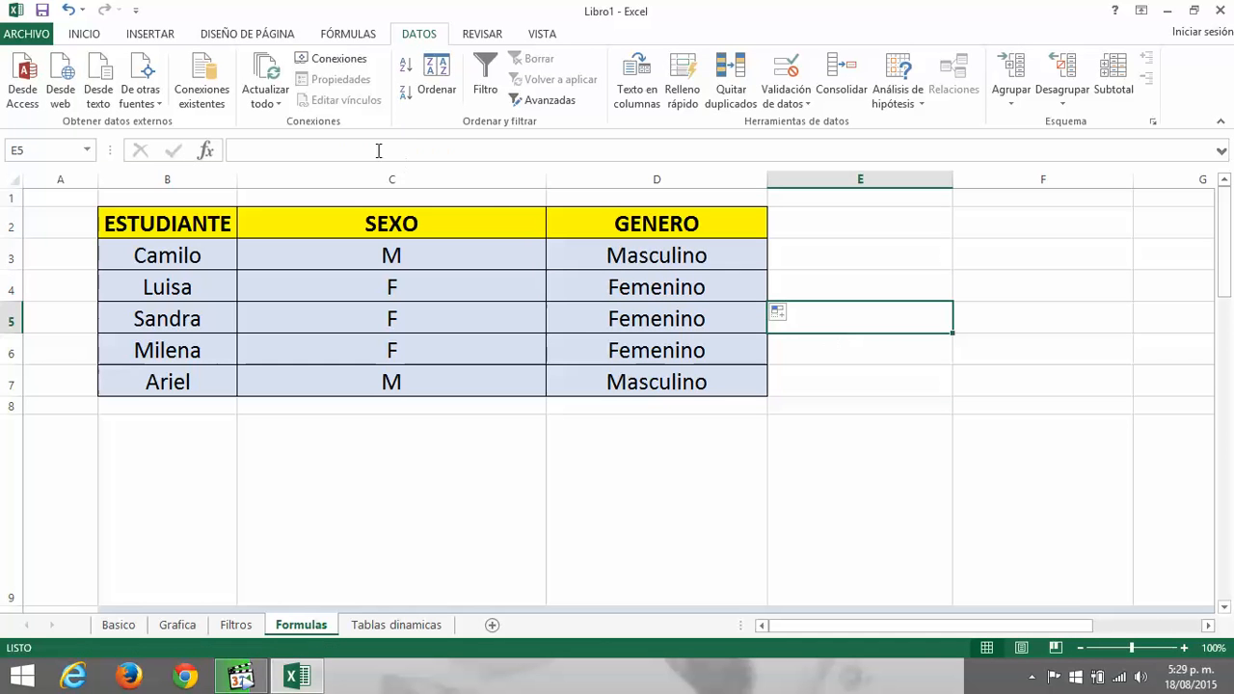
{"action": "left_click", "coordinate": [661, 257]}
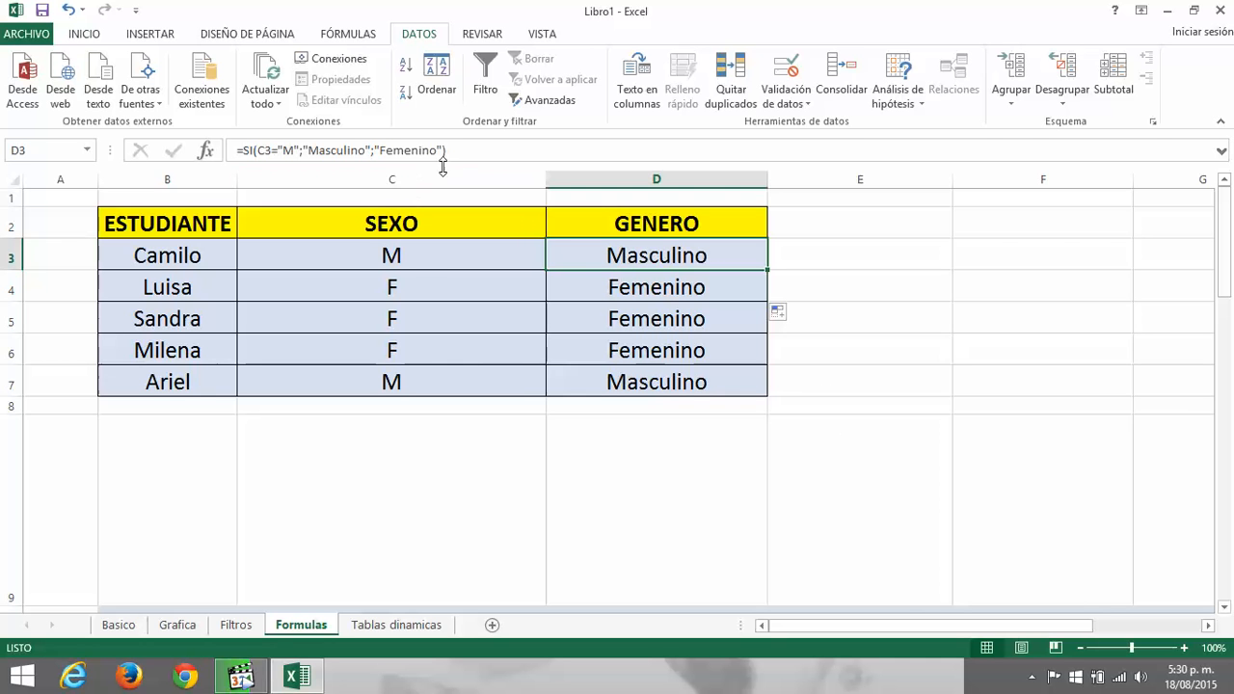
Step: Rework D3's formula, trying an E4 reference and pasted formula, then undo and commit the entry
{"action": "left_click", "coordinate": [497, 152]}
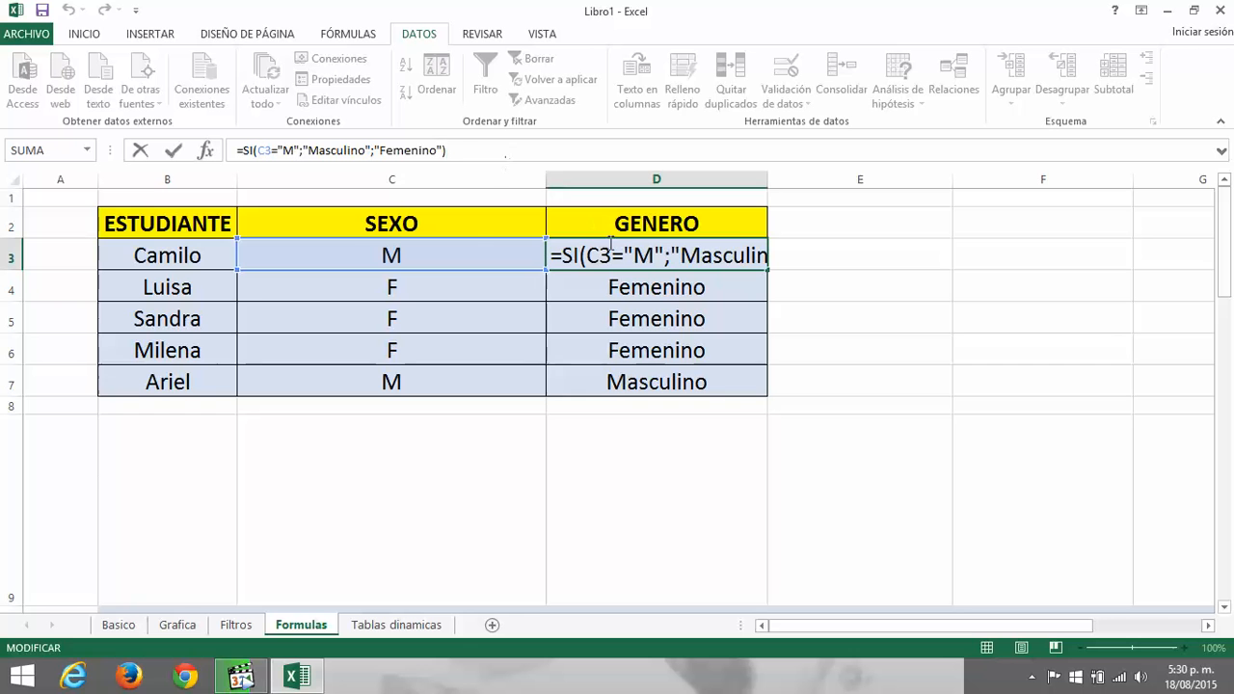
{"action": "left_click_drag", "start_coordinate": [555, 253], "coordinate": [806, 273]}
{"action": "key", "text": "ctrl+c"}
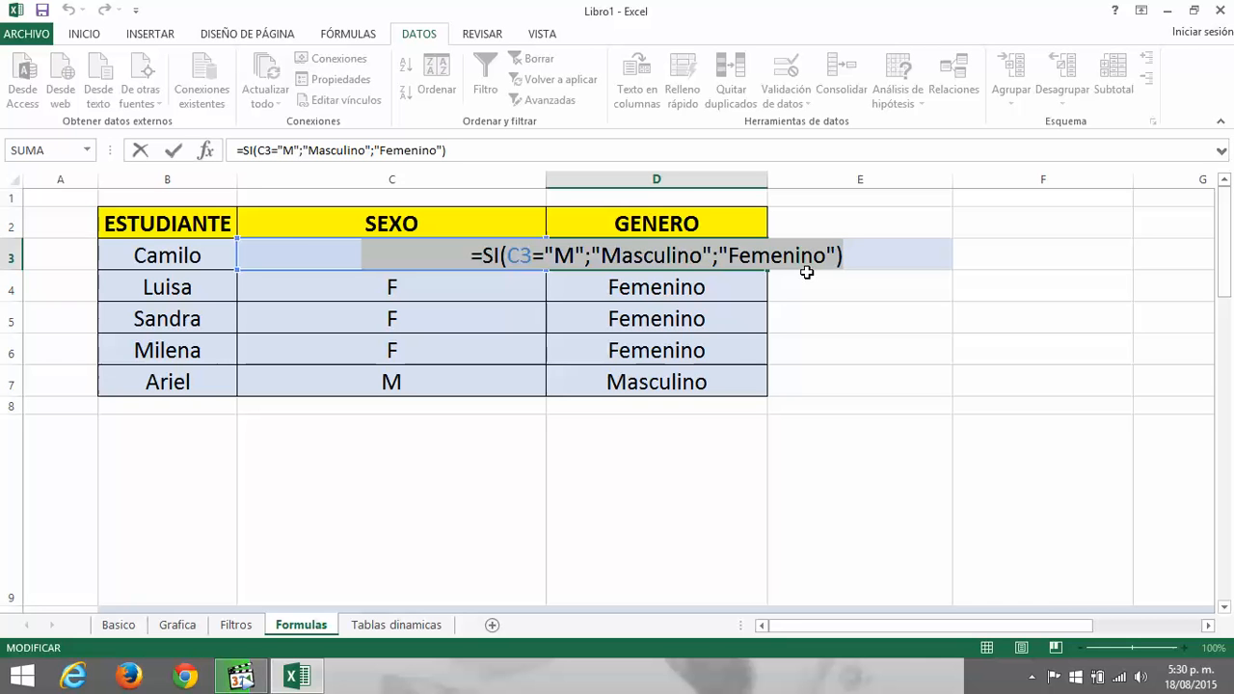
{"action": "type", "text": "="}
{"action": "left_click", "coordinate": [844, 291]}
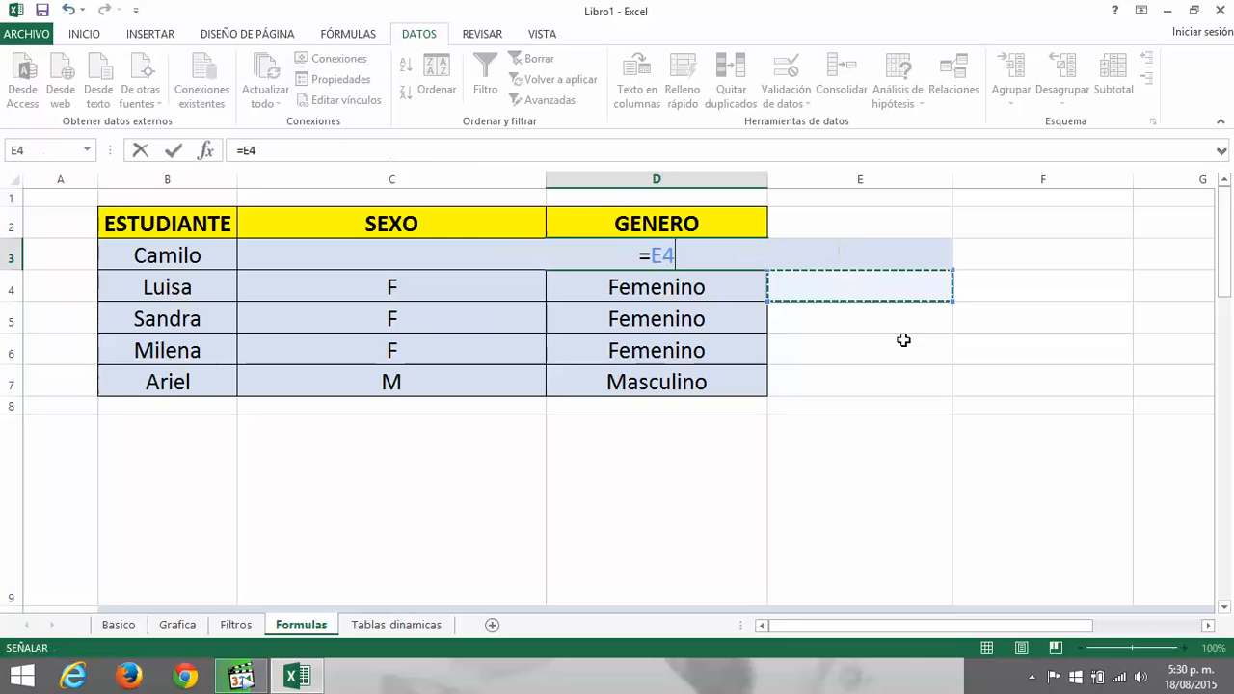
{"action": "key", "text": "ctrl+v"}
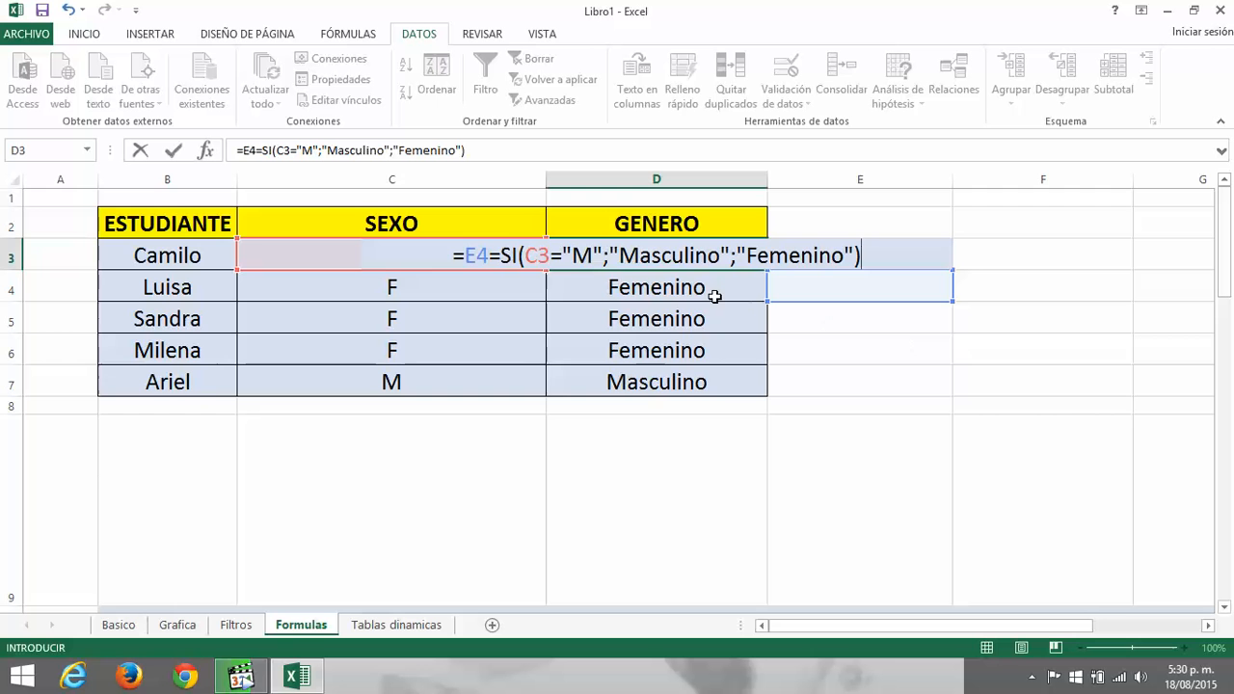
{"action": "key", "text": "ctrl+z"}
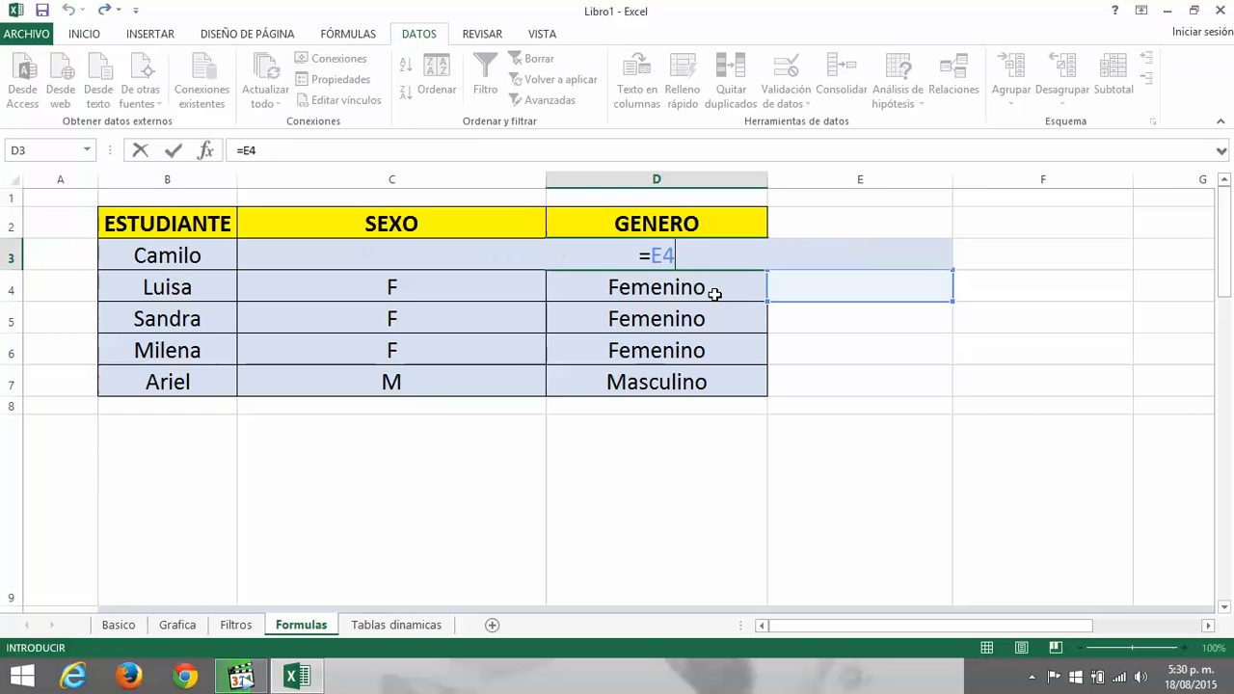
{"action": "key", "text": "Return"}
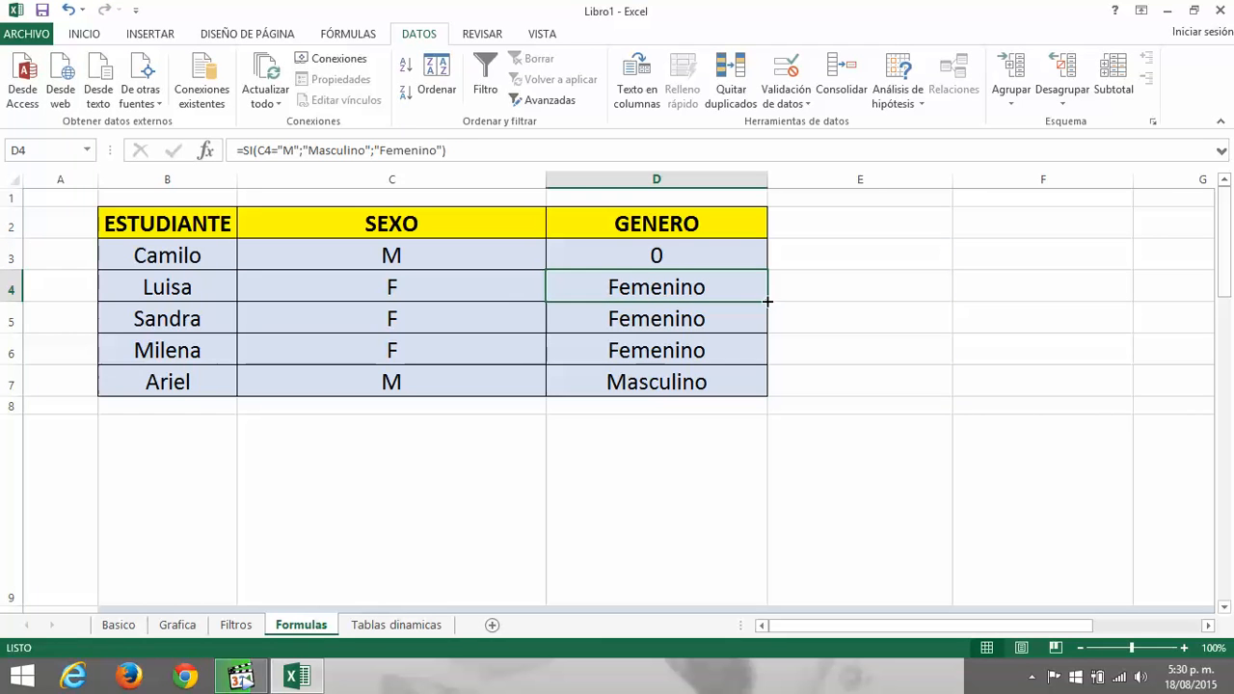
Step: Fill the GENERO SI formula from D4 up into D3 and confirm it shows Masculino
{"action": "left_click_drag", "start_coordinate": [763, 298], "coordinate": [755, 254]}
{"action": "left_click", "coordinate": [856, 294]}
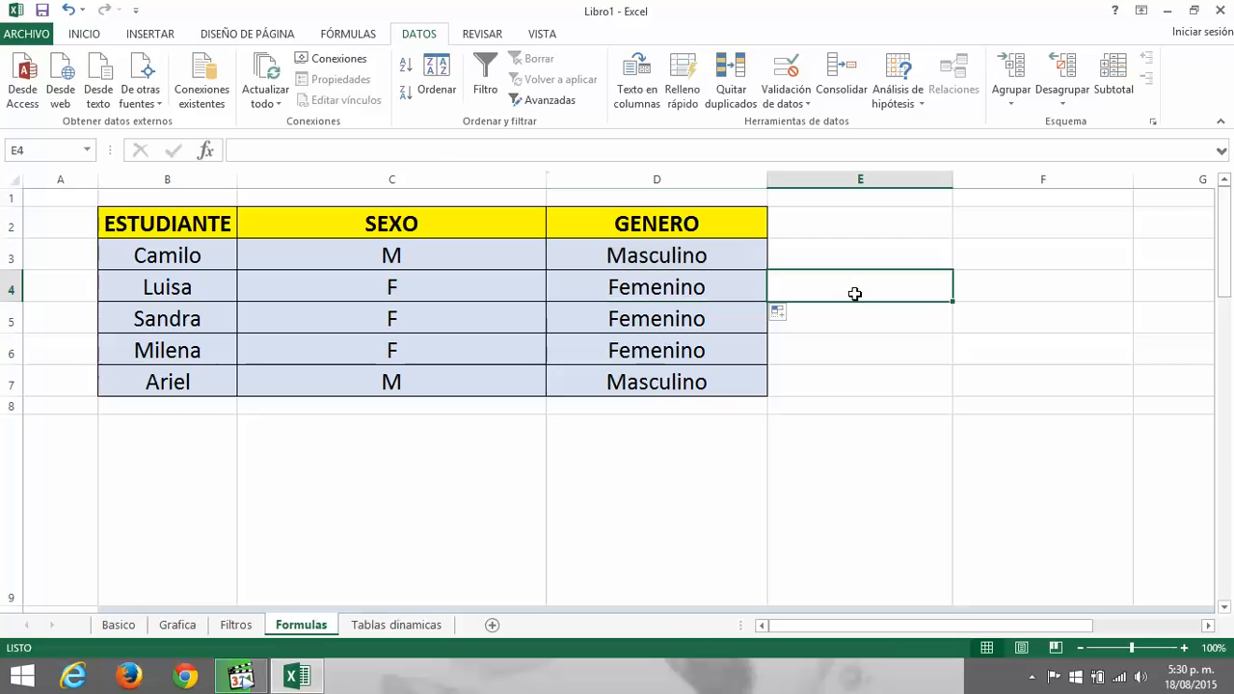
{"action": "left_click_drag", "start_coordinate": [1224, 278], "coordinate": [1225, 279]}
{"action": "left_click", "coordinate": [666, 259]}
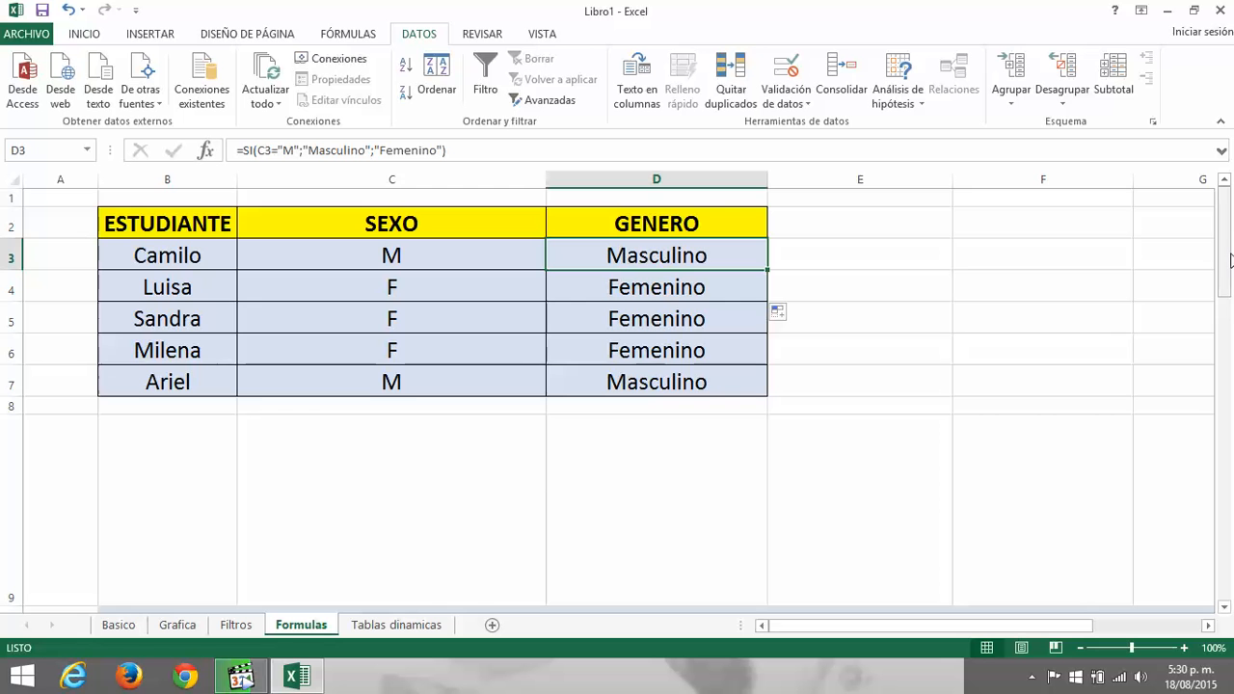
Step: Scroll to NOTAS, shorten empty row 9, narrow column A and zoom to 90%
{"action": "left_click_drag", "start_coordinate": [1229, 262], "coordinate": [1230, 342]}
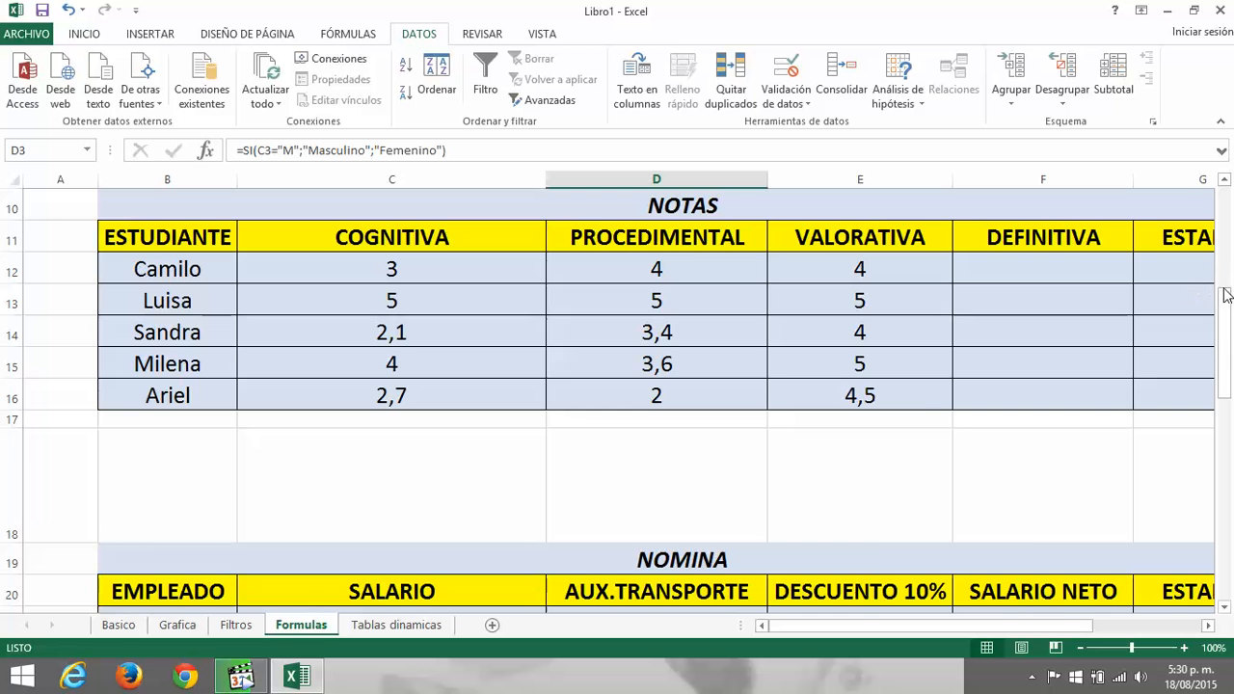
{"action": "left_click", "coordinate": [1225, 180]}
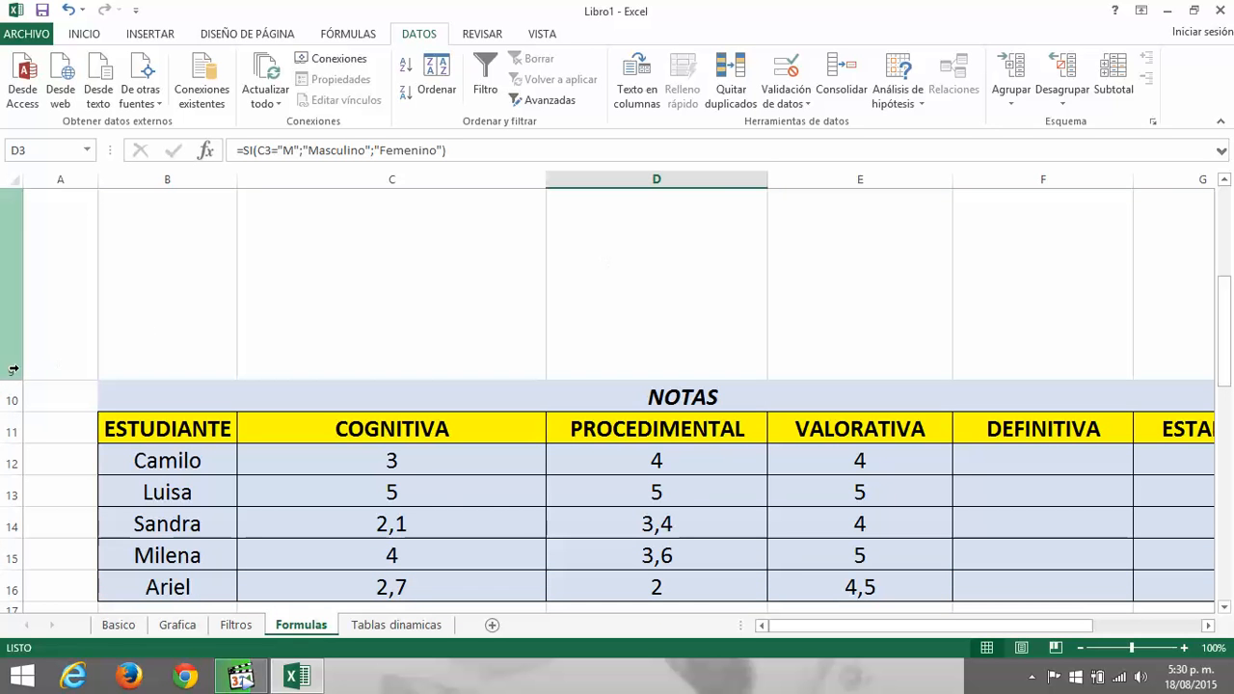
{"action": "left_click_drag", "start_coordinate": [12, 378], "coordinate": [13, 270]}
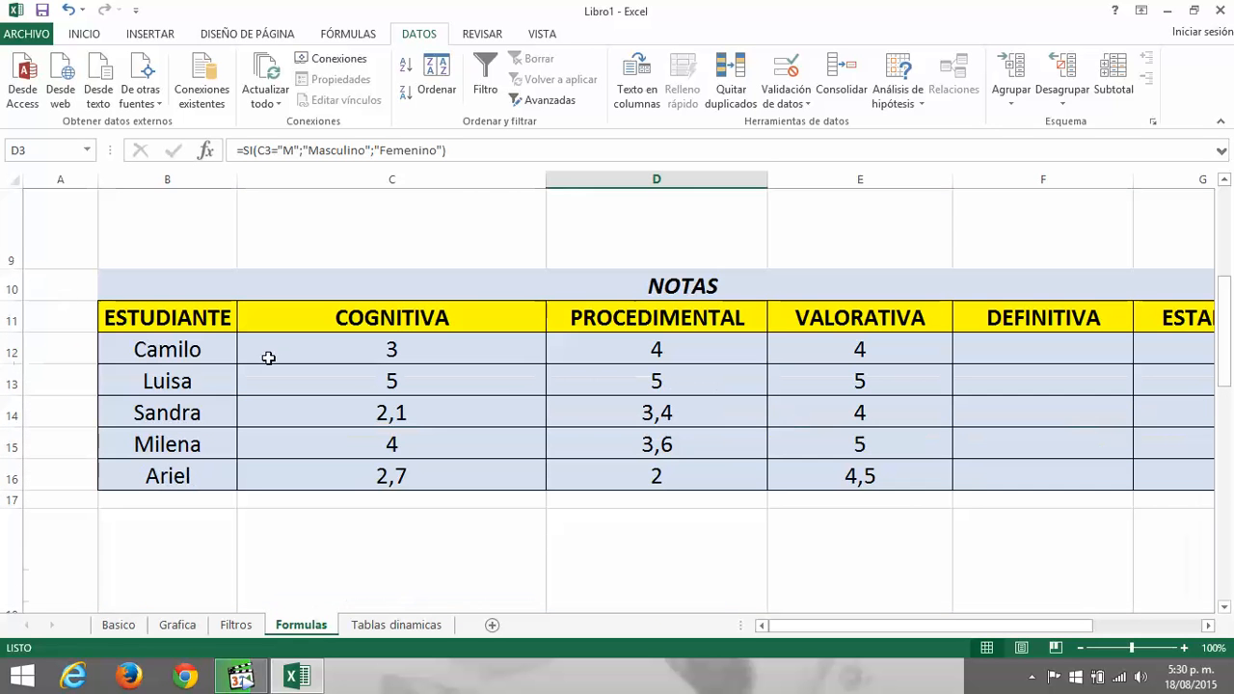
{"action": "left_click_drag", "start_coordinate": [98, 180], "coordinate": [36, 184]}
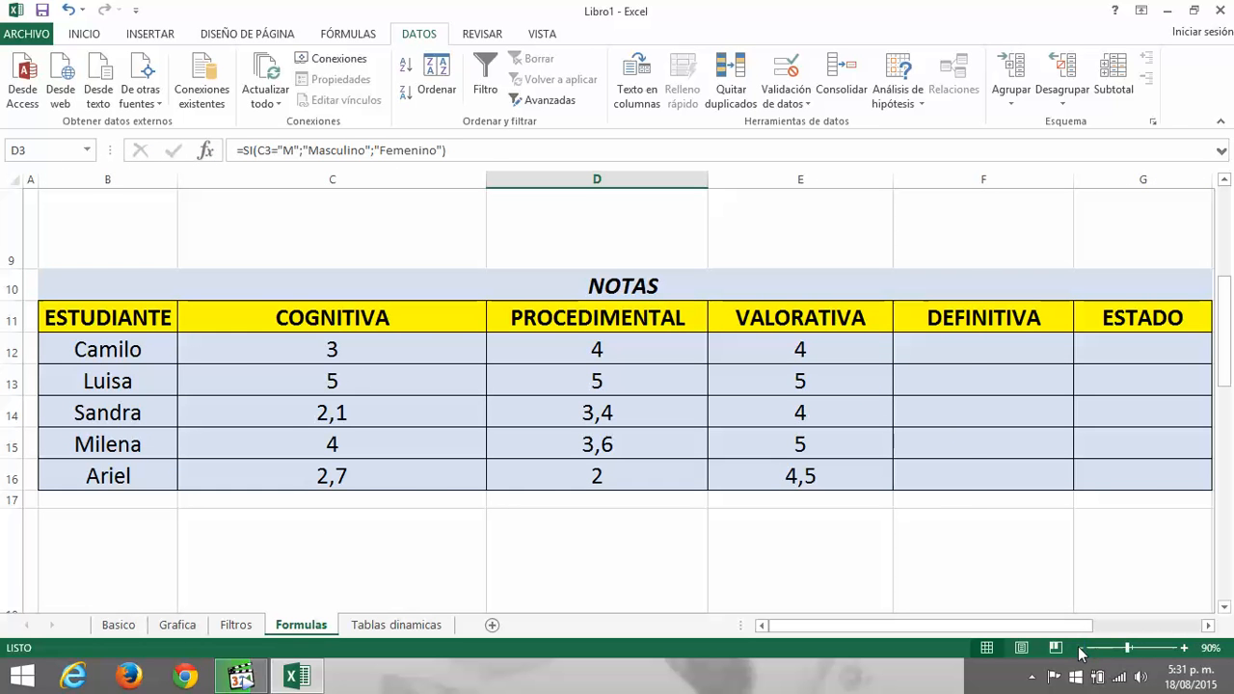
{"action": "left_click", "coordinate": [1080, 648]}
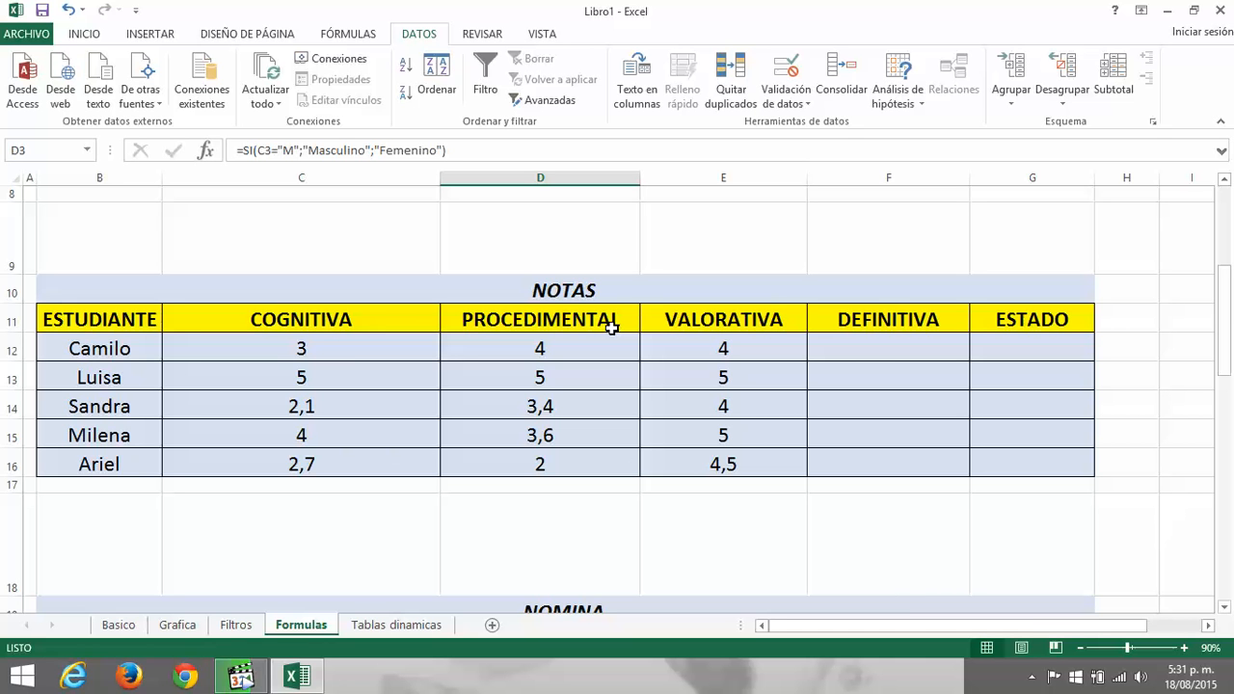
Step: Review Camilo's row: DEFINITIVA, ESTADO, and grades COGNITIVA 3, PROCEDIMENTAL 4, VALORATIVA 4
{"action": "left_click", "coordinate": [961, 348]}
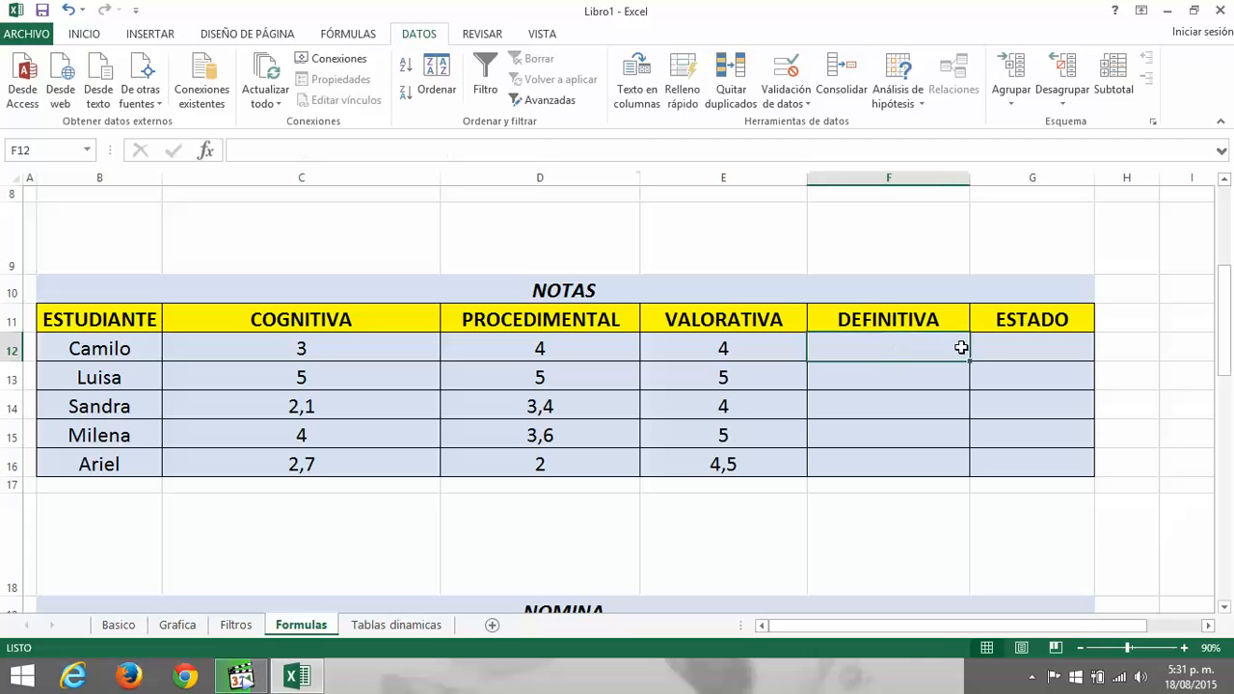
{"action": "left_click", "coordinate": [992, 353]}
{"action": "left_click", "coordinate": [939, 344]}
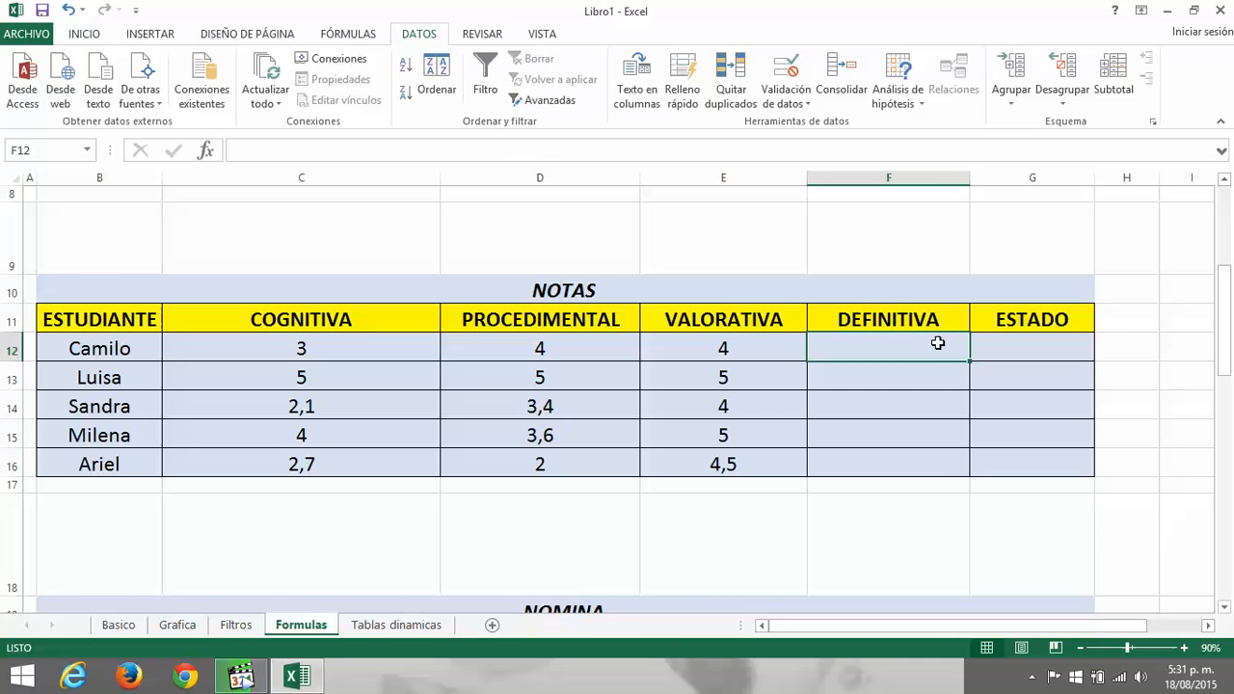
{"action": "left_click", "coordinate": [992, 346]}
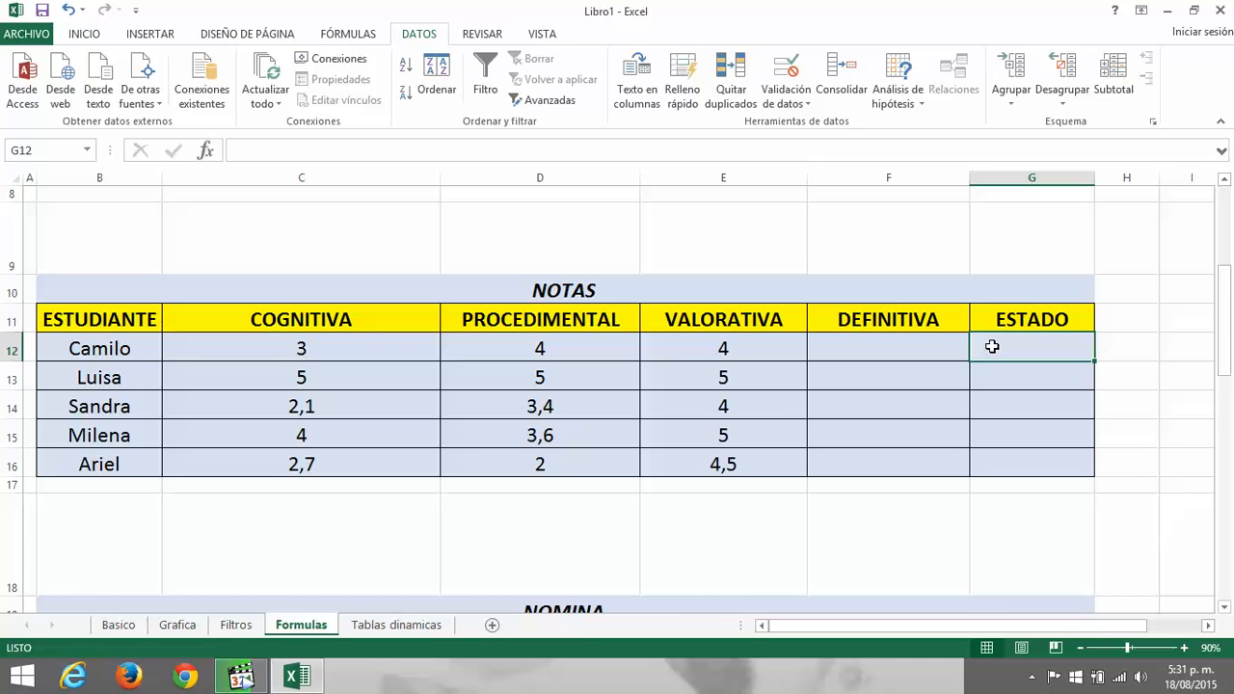
{"action": "left_click", "coordinate": [275, 353]}
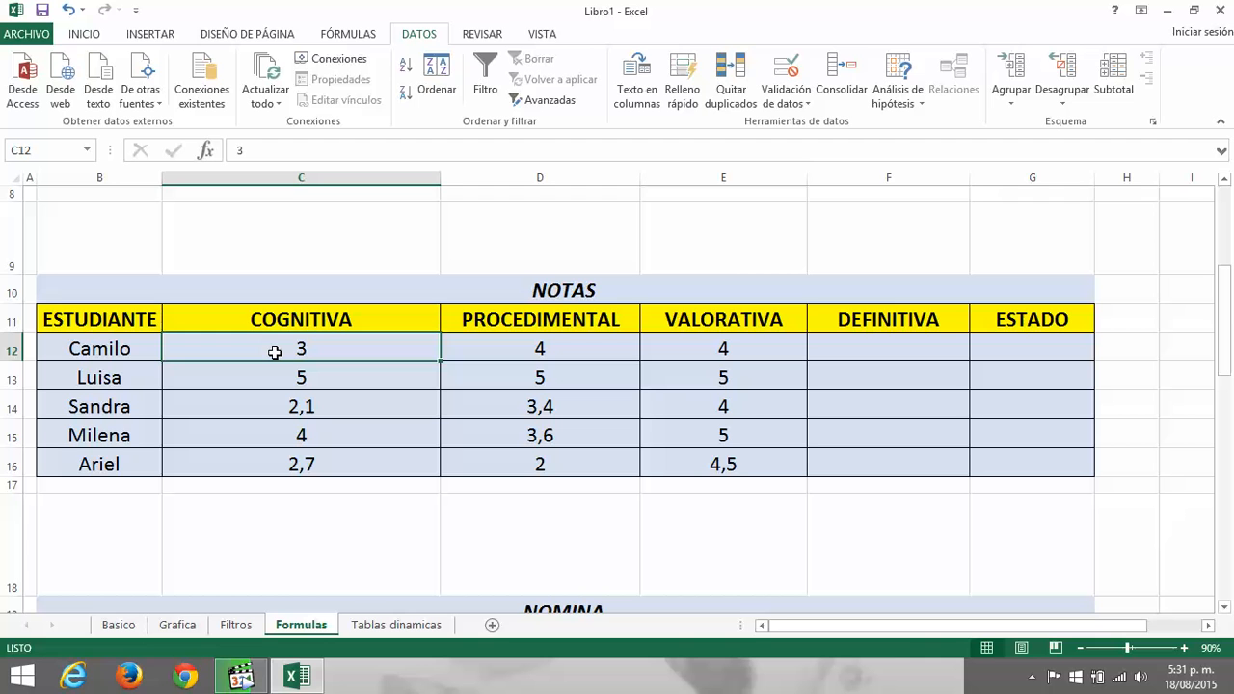
{"action": "left_click", "coordinate": [486, 347]}
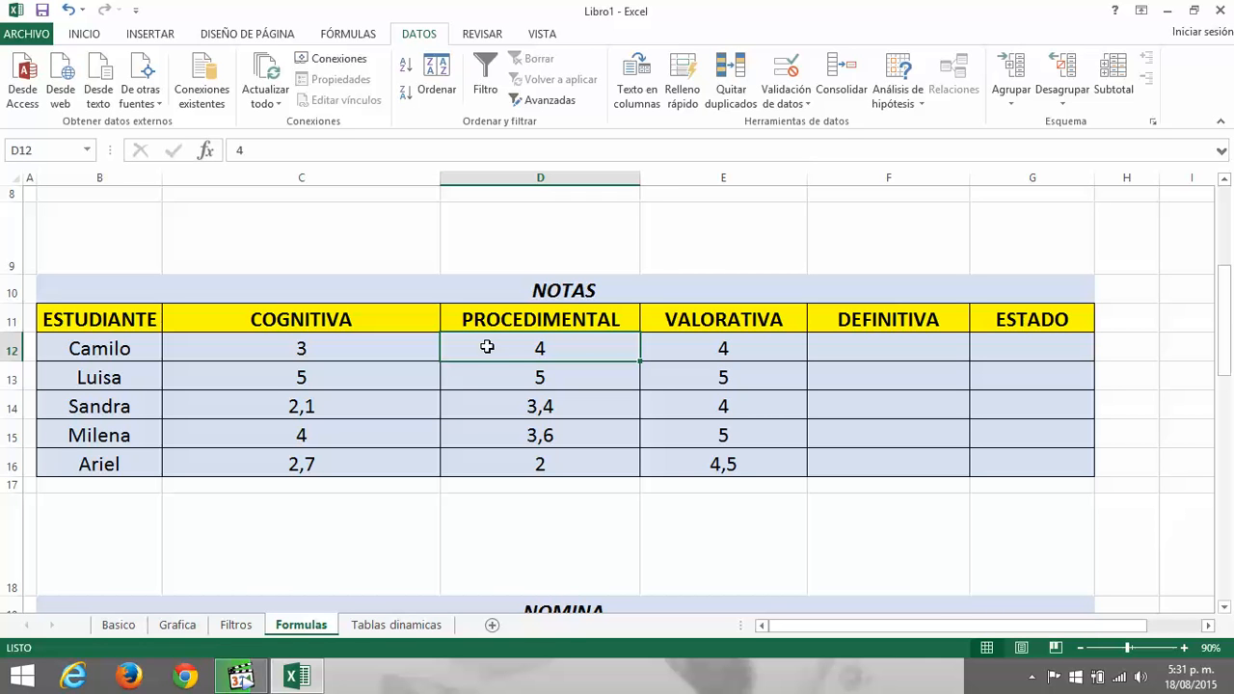
{"action": "left_click", "coordinate": [679, 348]}
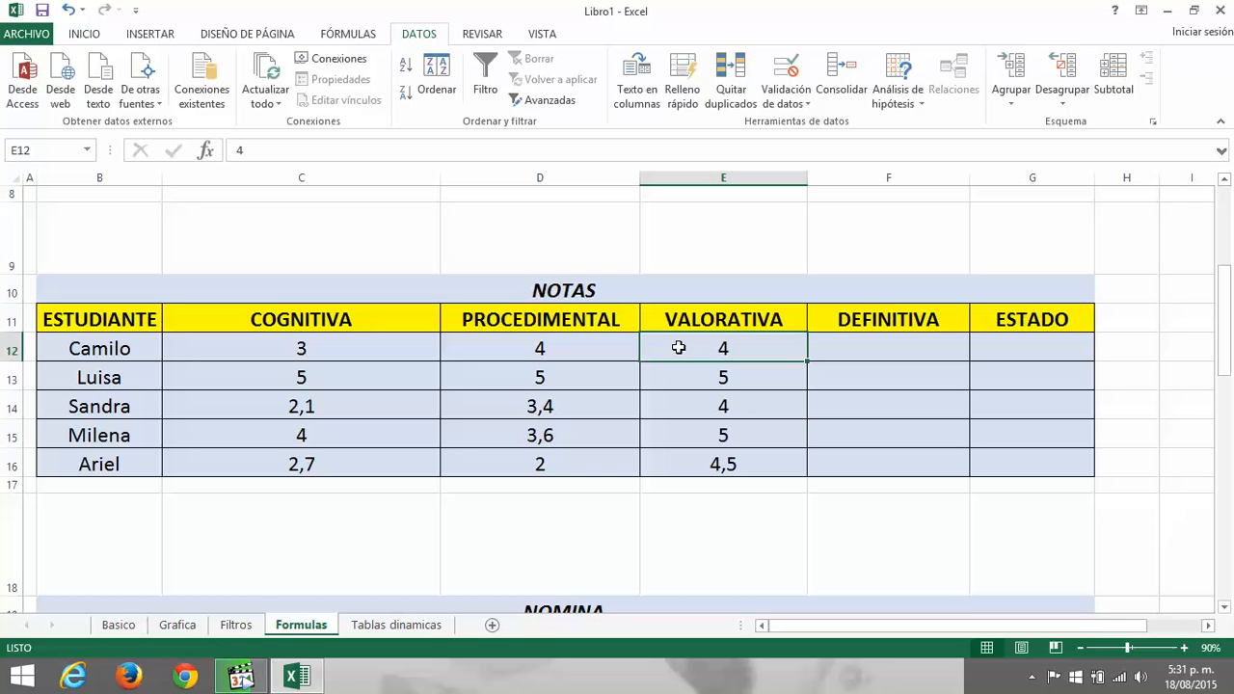
Step: Add weights to the headers: COGNITIVA (30%), PROCEDIMENTAL (50%), VALORATIVA (20%)
{"action": "left_click", "coordinate": [392, 317]}
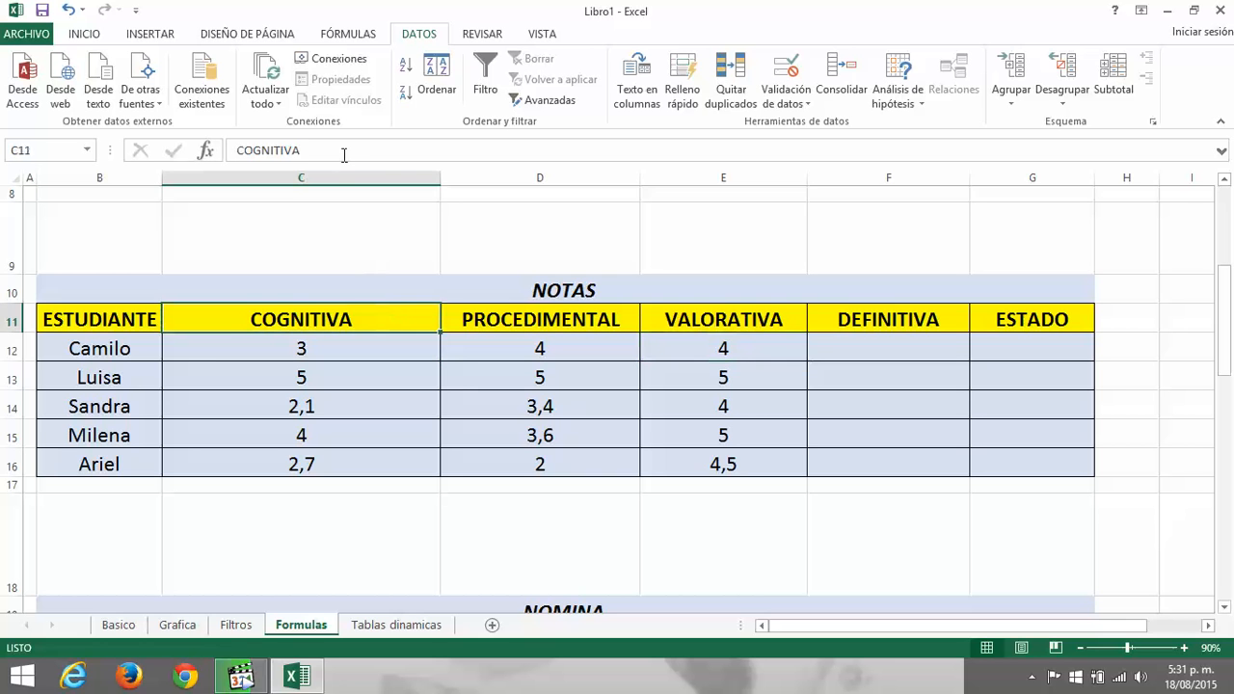
{"action": "left_click", "coordinate": [342, 147]}
{"action": "type", "text": "()"}
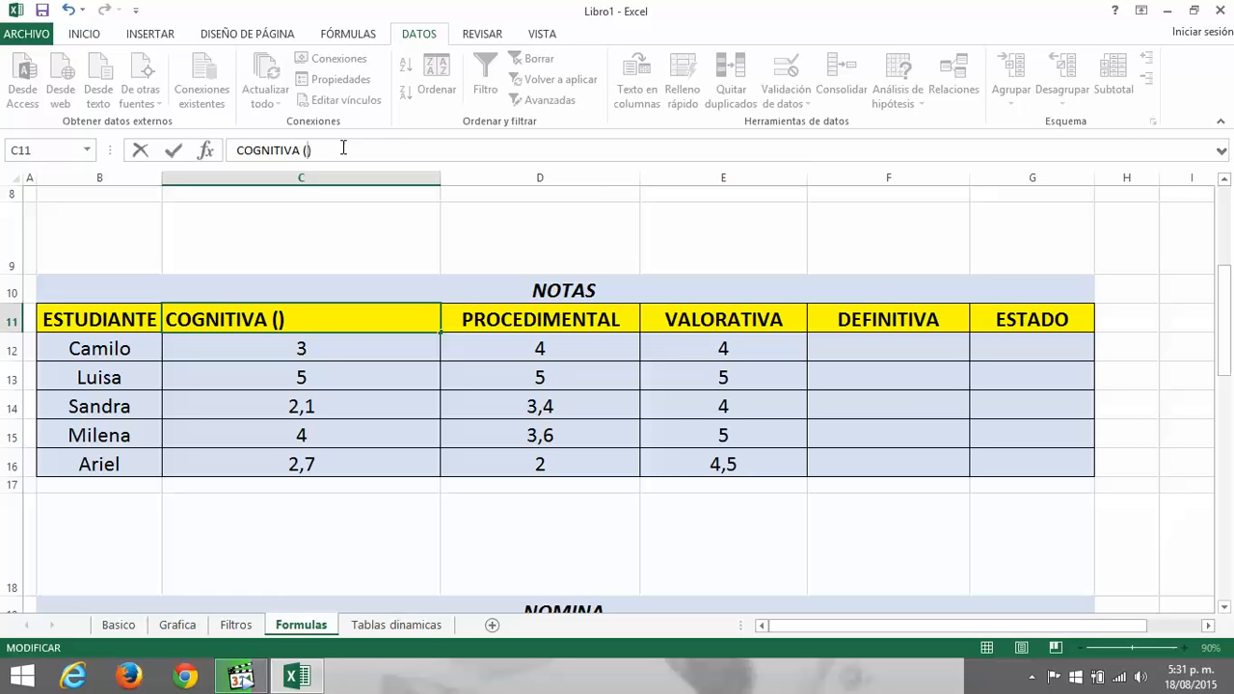
{"action": "type", "text": "30%"}
{"action": "left_click", "coordinate": [523, 322]}
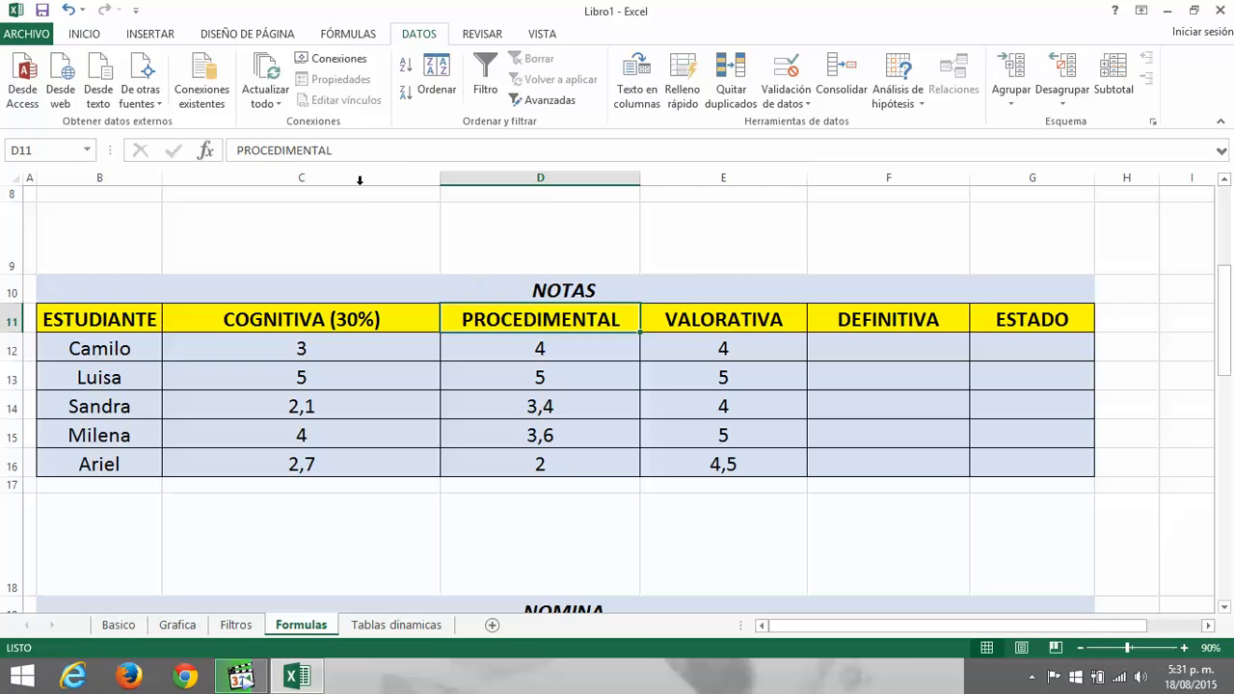
{"action": "left_click", "coordinate": [387, 152]}
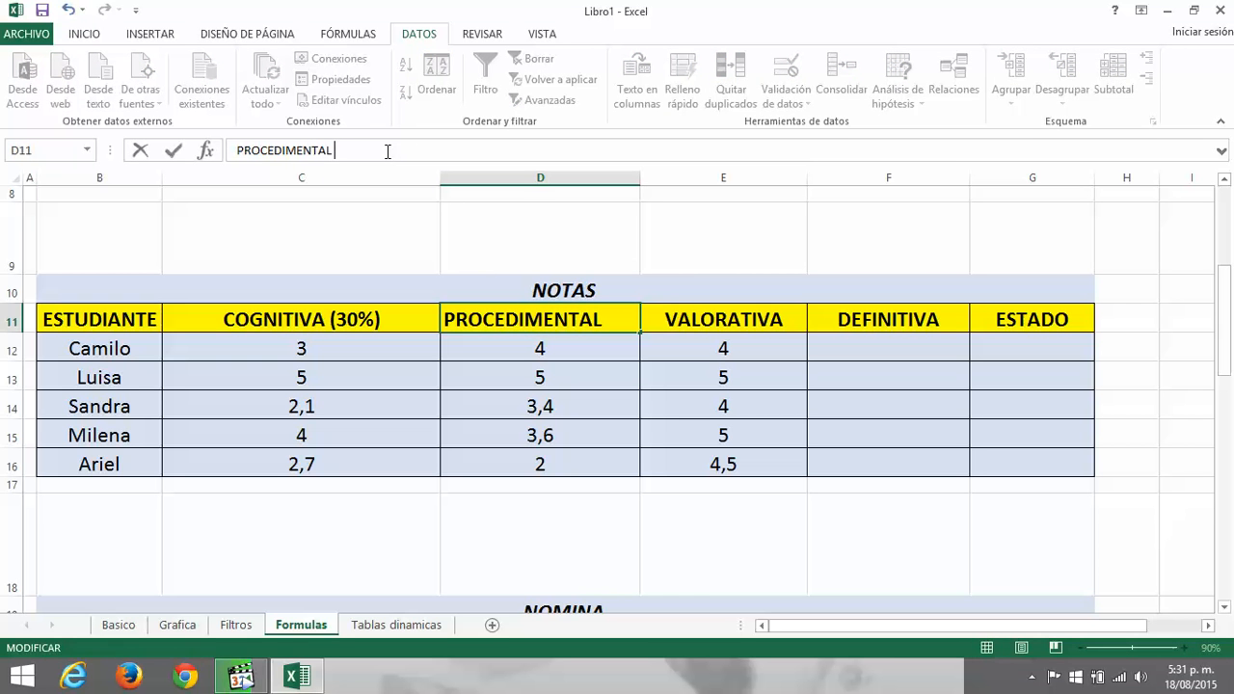
{"action": "type", "text": "(50%)"}
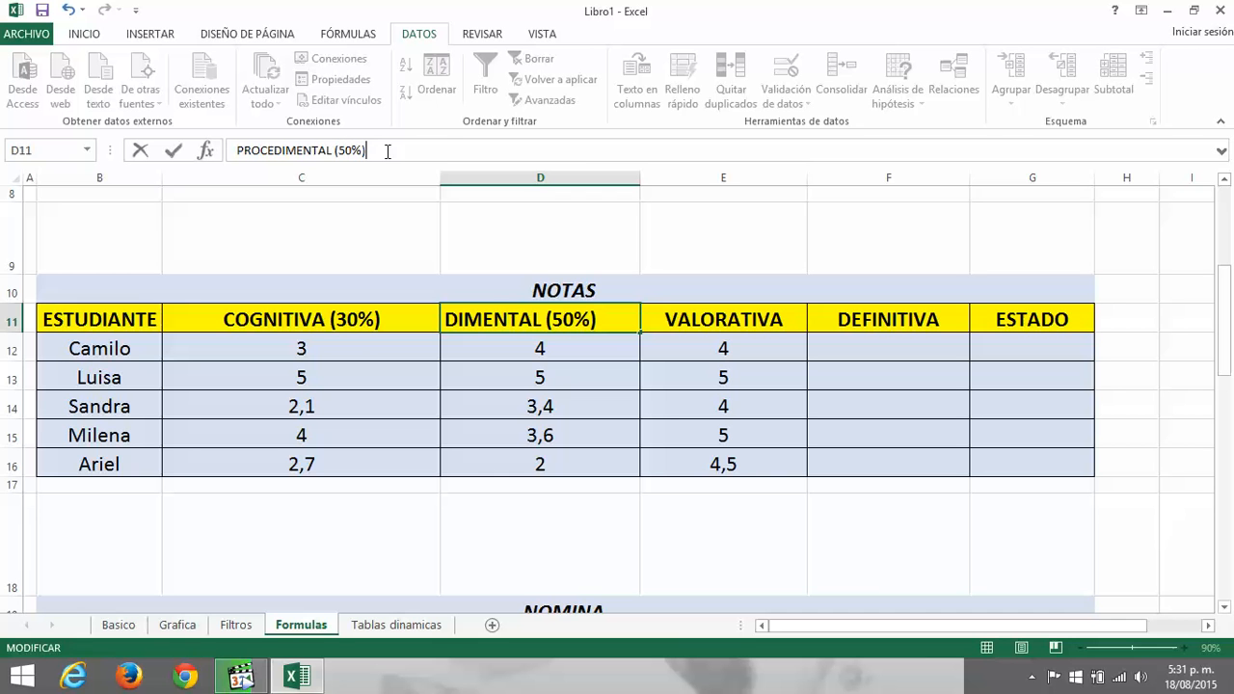
{"action": "left_click", "coordinate": [691, 319]}
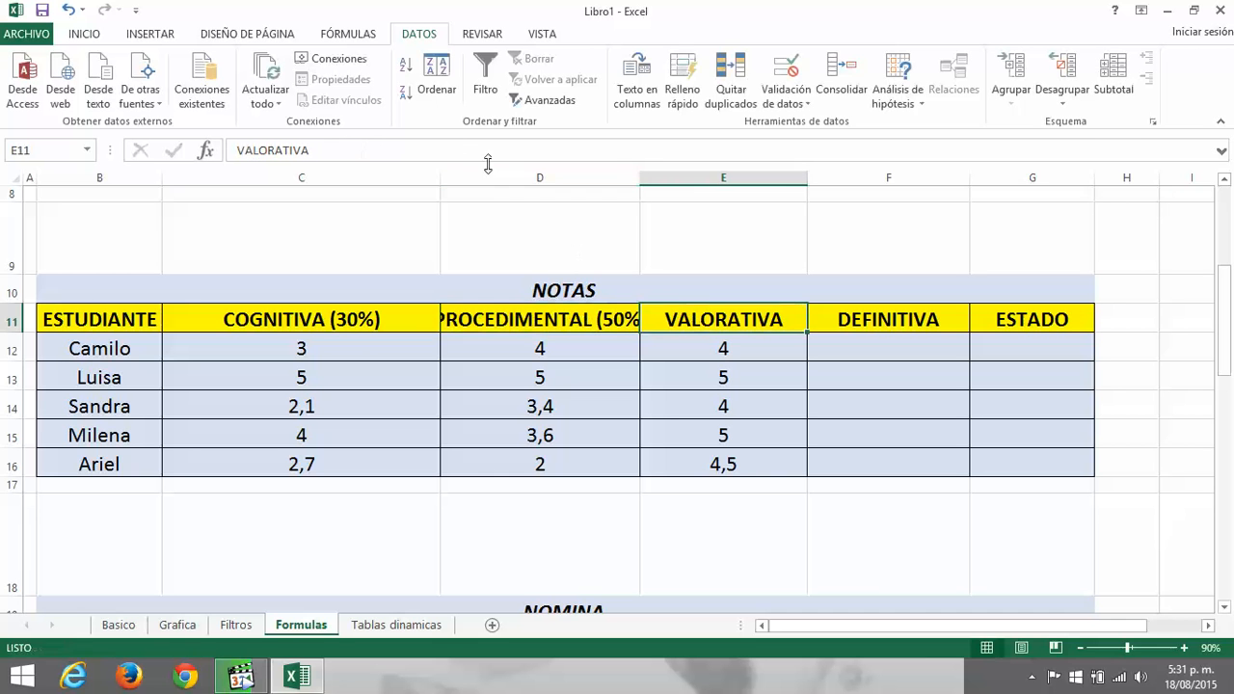
{"action": "left_click", "coordinate": [452, 152]}
{"action": "type", "text": "("}
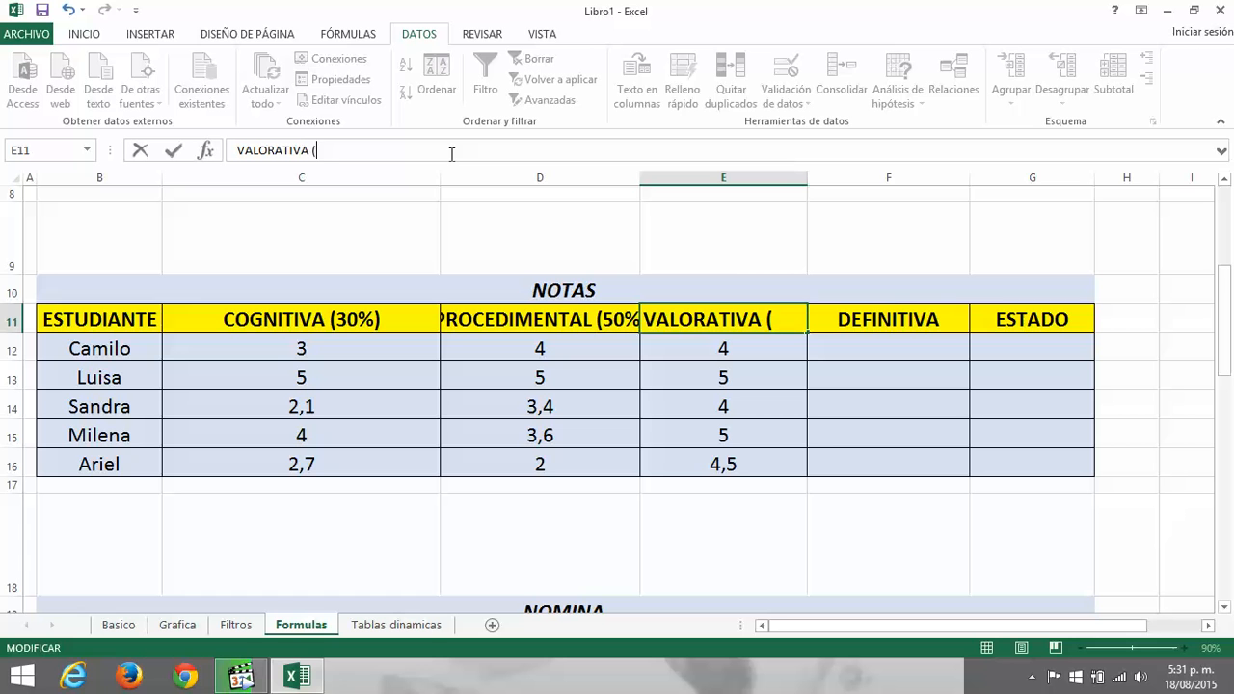
{"action": "type", "text": "20%)"}
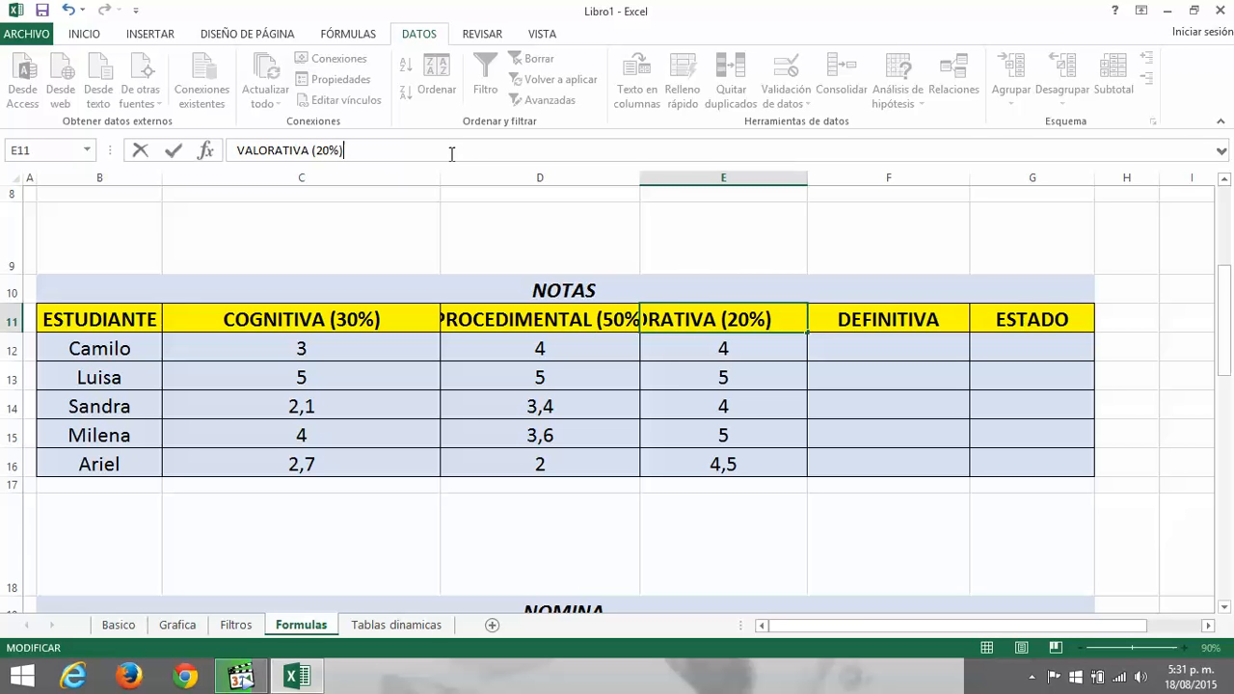
{"action": "left_click", "coordinate": [679, 351]}
Step: Autofit columns D and E to the new headers and review Camilo's grades 3, 4, 4
{"action": "double_click", "coordinate": [806, 180]}
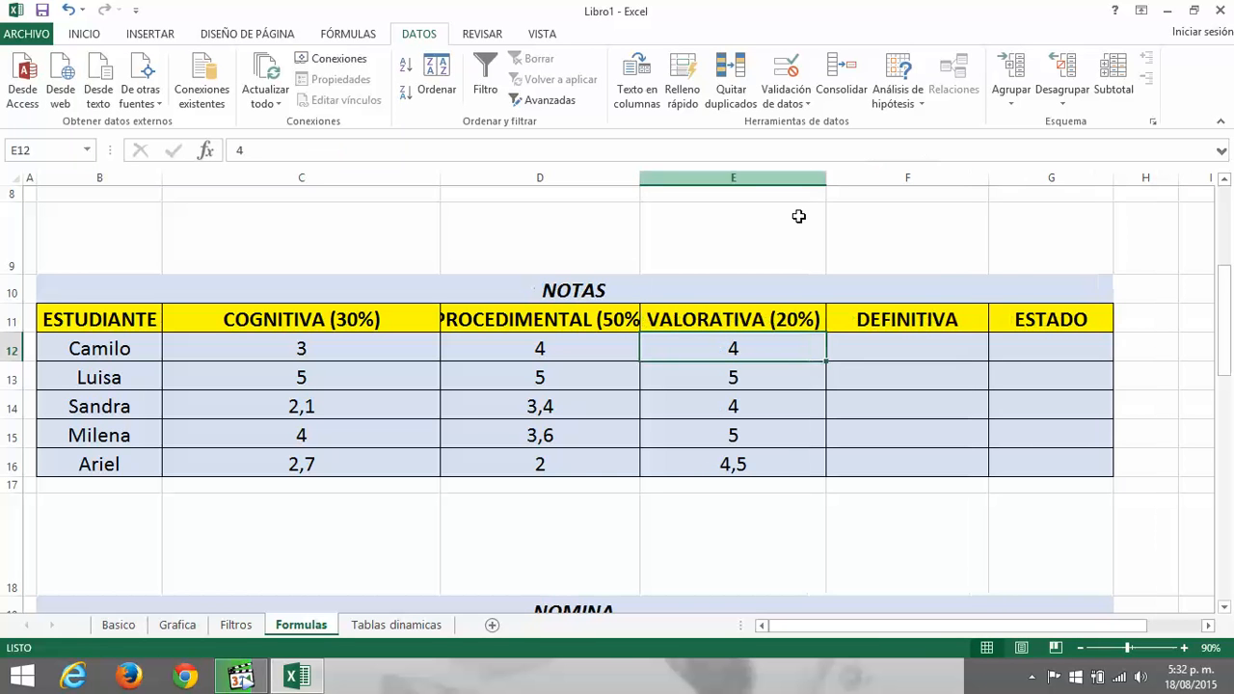
{"action": "double_click", "coordinate": [639, 182]}
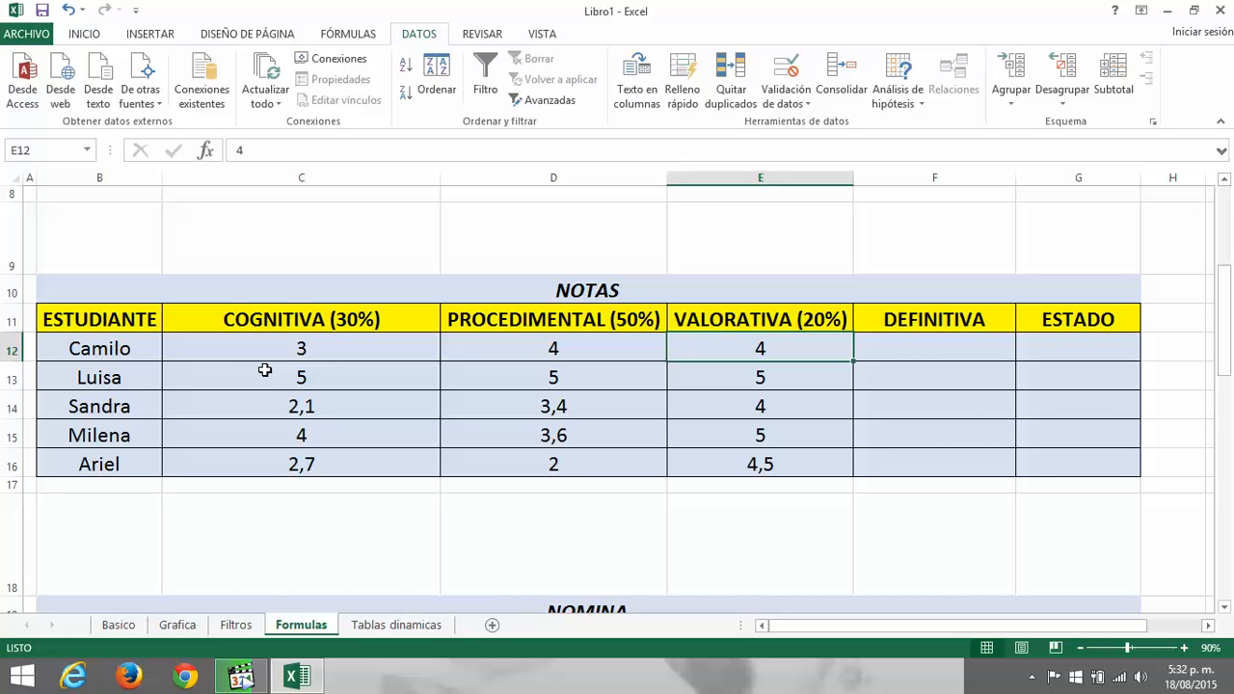
{"action": "left_click", "coordinate": [310, 352]}
{"action": "left_click", "coordinate": [513, 355]}
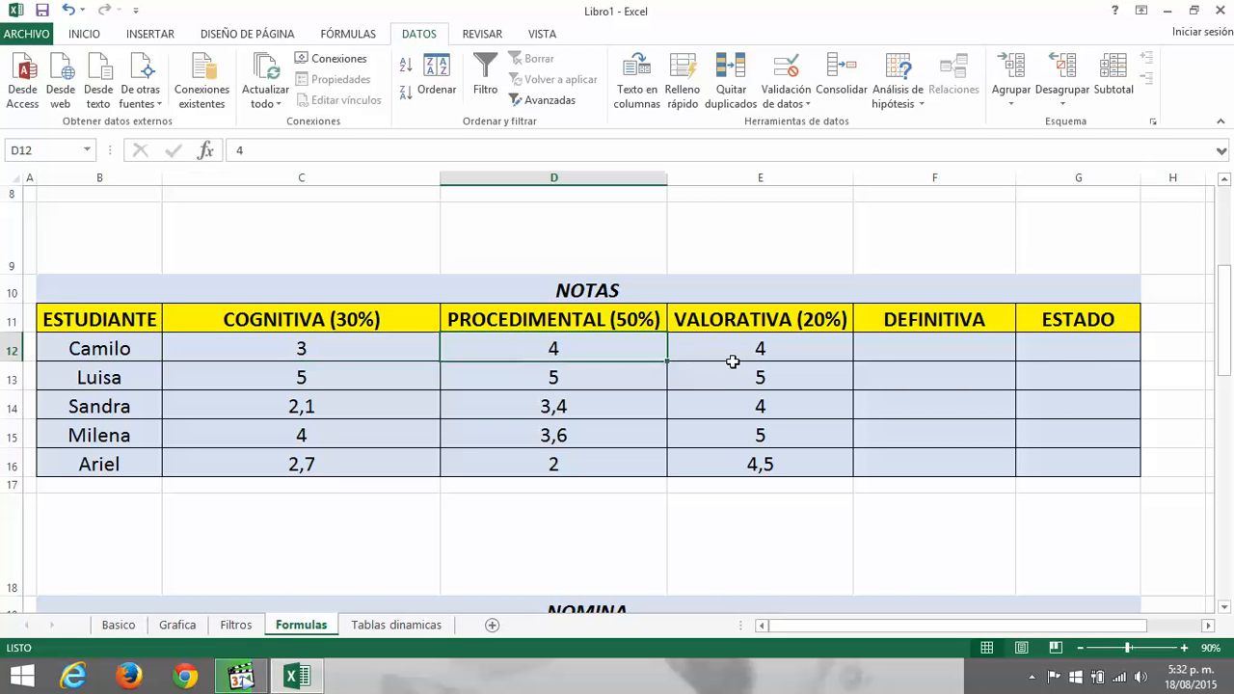
{"action": "left_click", "coordinate": [740, 351]}
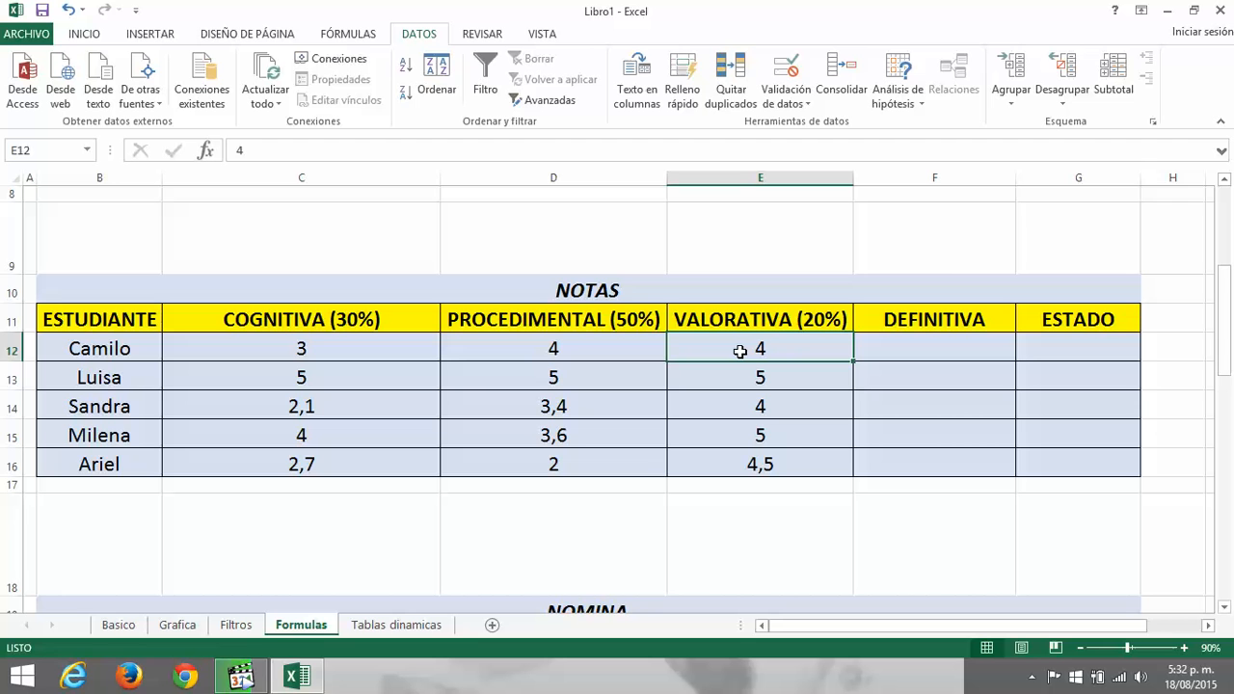
{"action": "left_click", "coordinate": [922, 350]}
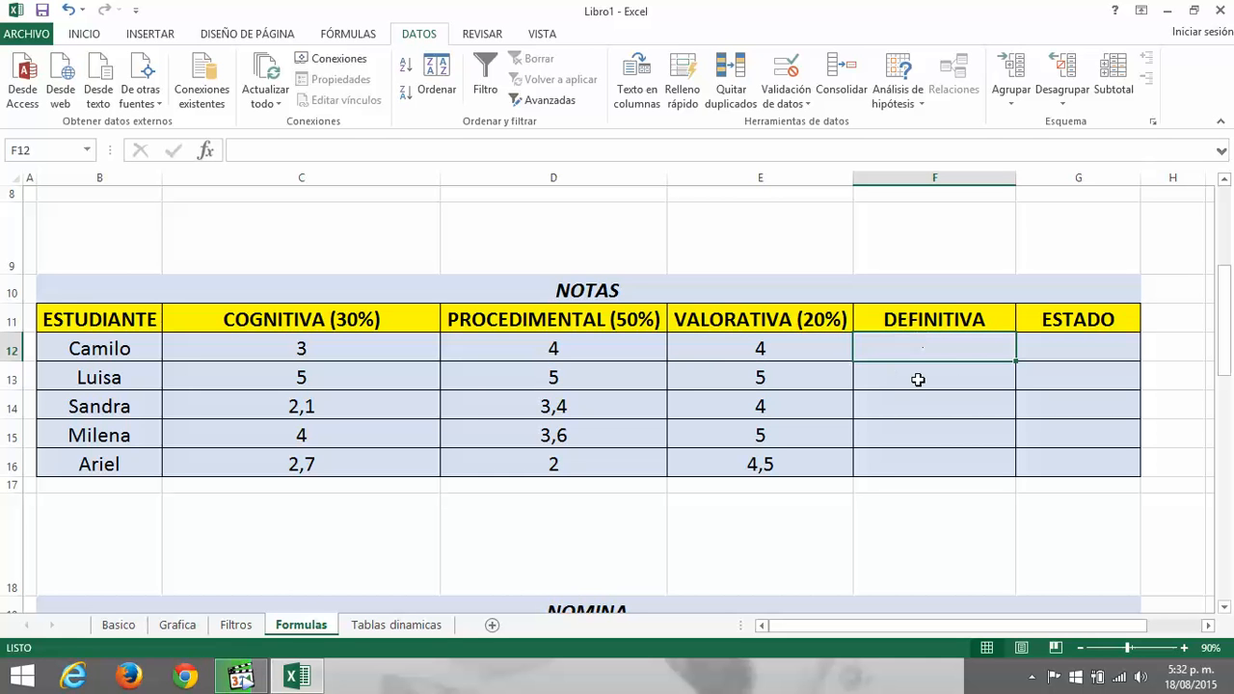
Step: Begin Camilo's weighted DEFINITIVA formula in F12 by entering =(
{"action": "left_click", "coordinate": [327, 151]}
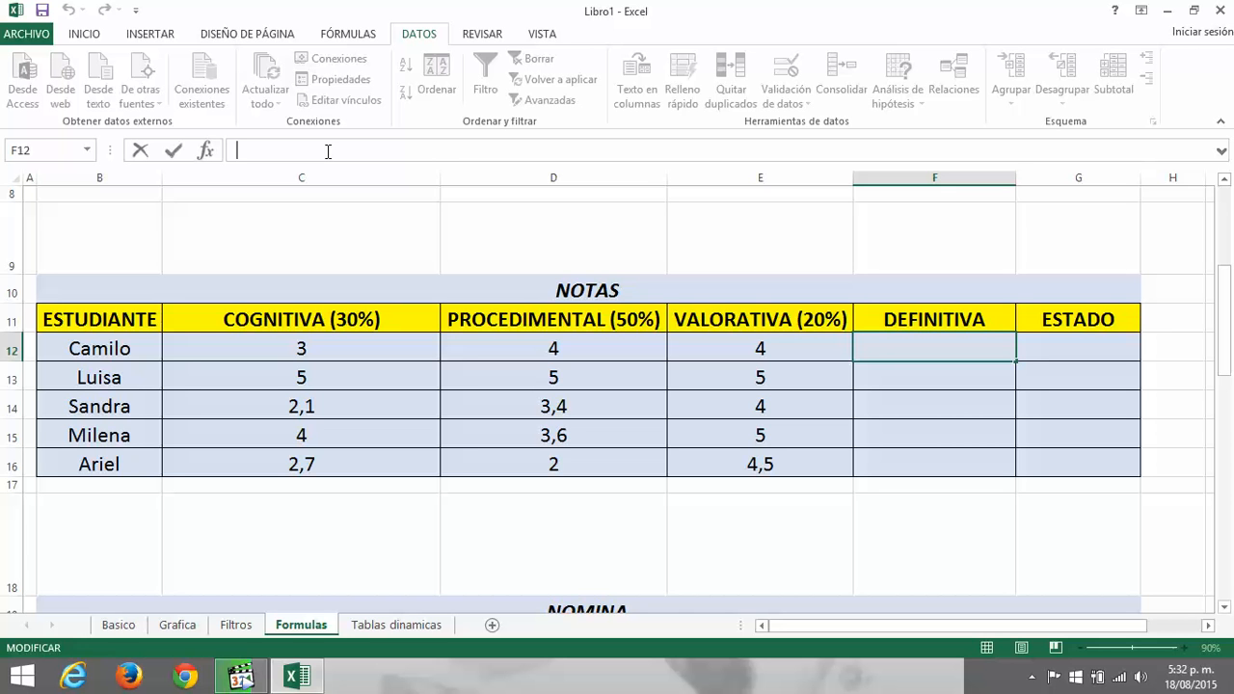
{"action": "type", "text": "="}
{"action": "type", "text": "(("}
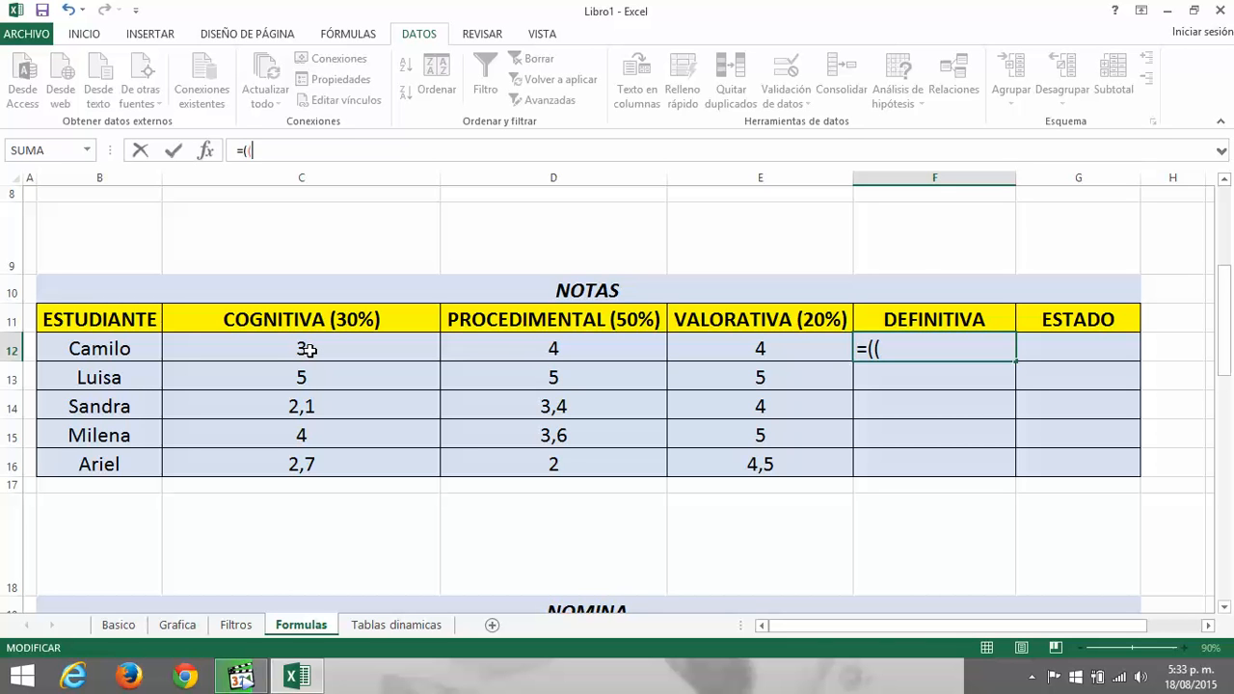
Step: Weight Camilo's COGNITIVA grade C12 by 0,3 in F12, giving =((C12*0,3)+(
{"action": "left_click", "coordinate": [307, 350]}
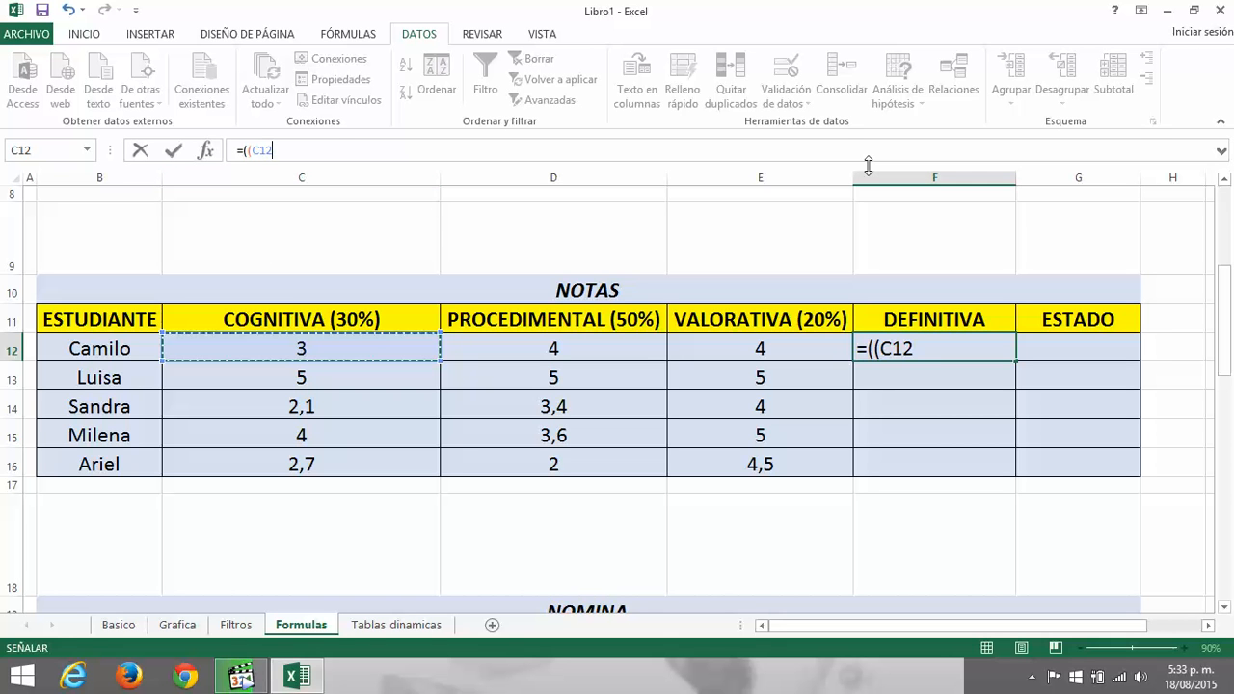
{"action": "type", "text": "*"}
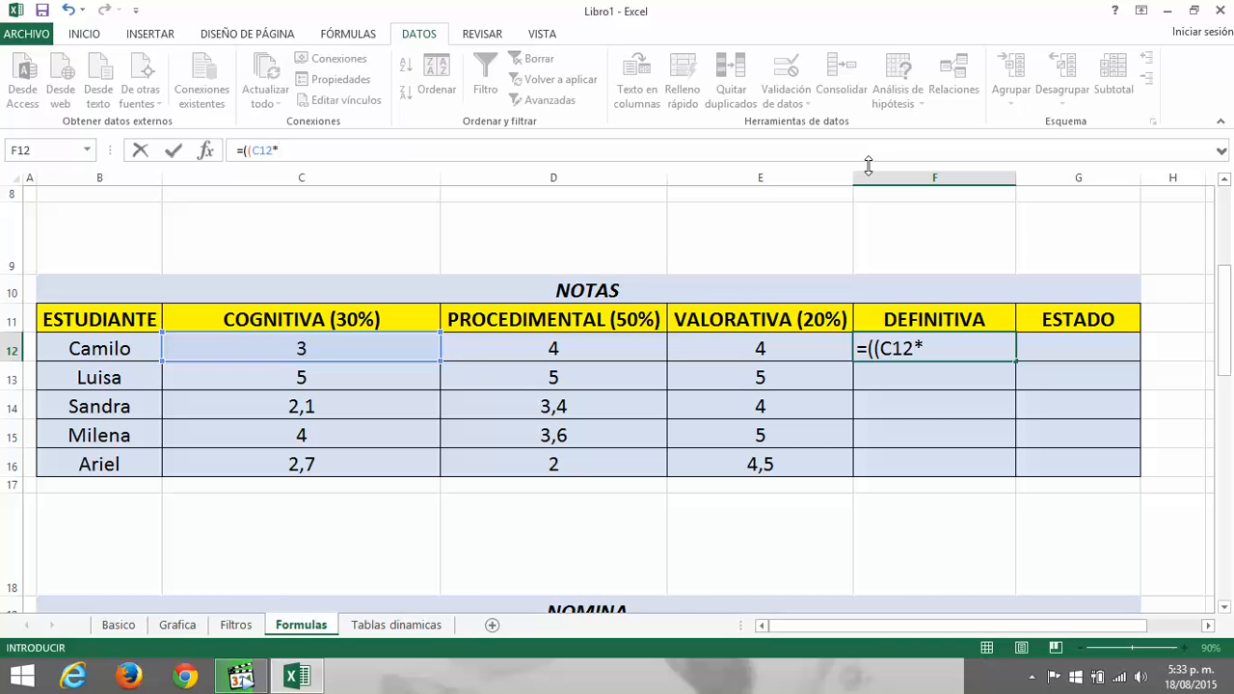
{"action": "type", "text": "#"}
{"action": "key", "text": "BackSpace"}
{"action": "type", "text": "30/100"}
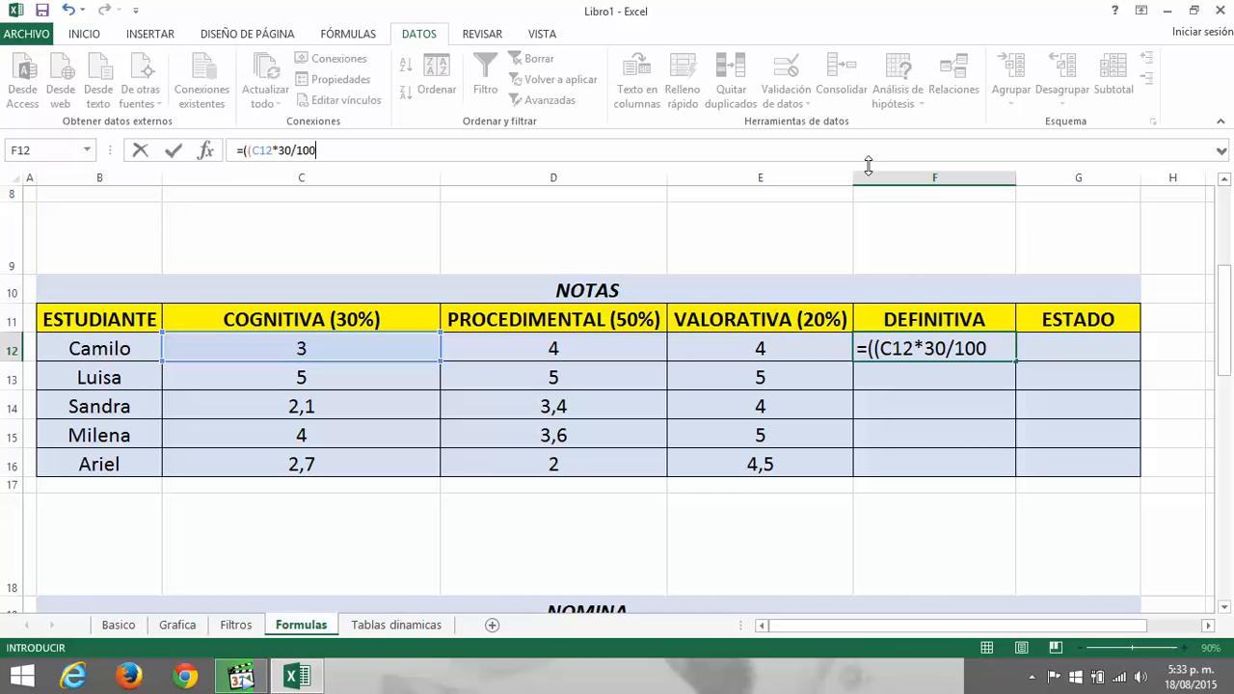
{"action": "key", "text": "BackSpace"}
{"action": "key", "text": "BackSpace"}
{"action": "key", "text": "BackSpace"}
{"action": "key", "text": "BackSpace"}
{"action": "key", "text": "BackSpace"}
{"action": "key", "text": "BackSpace"}
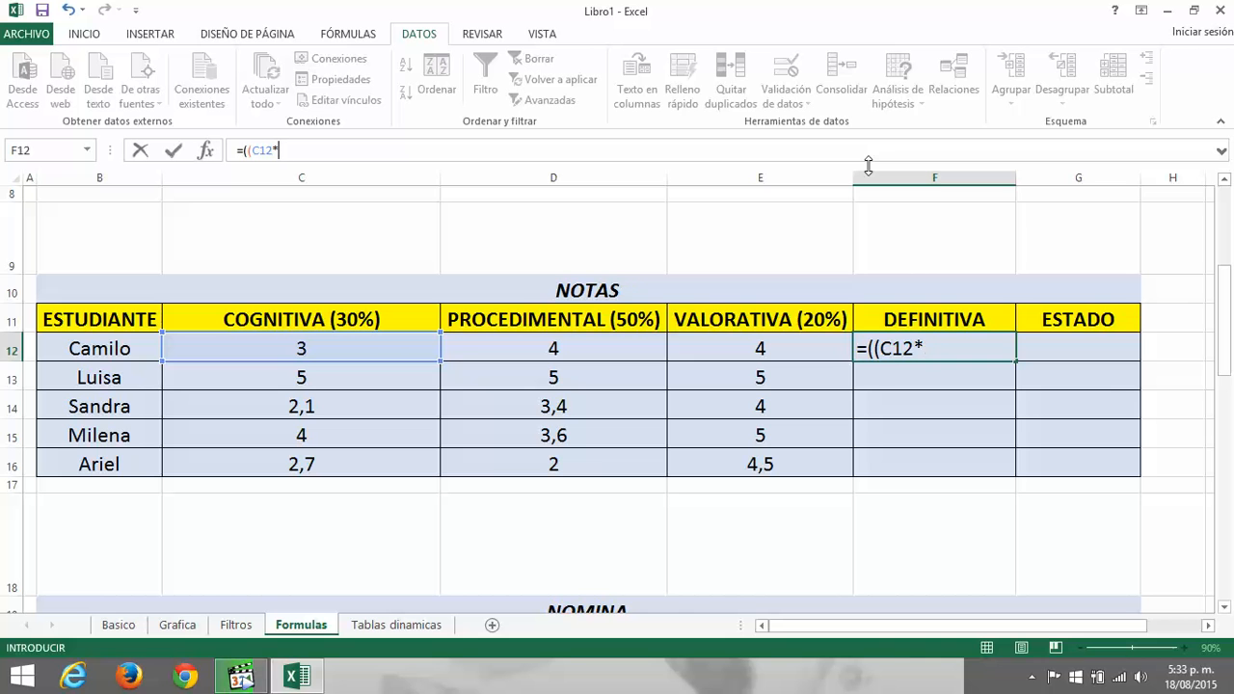
{"action": "type", "text": "0,3)"}
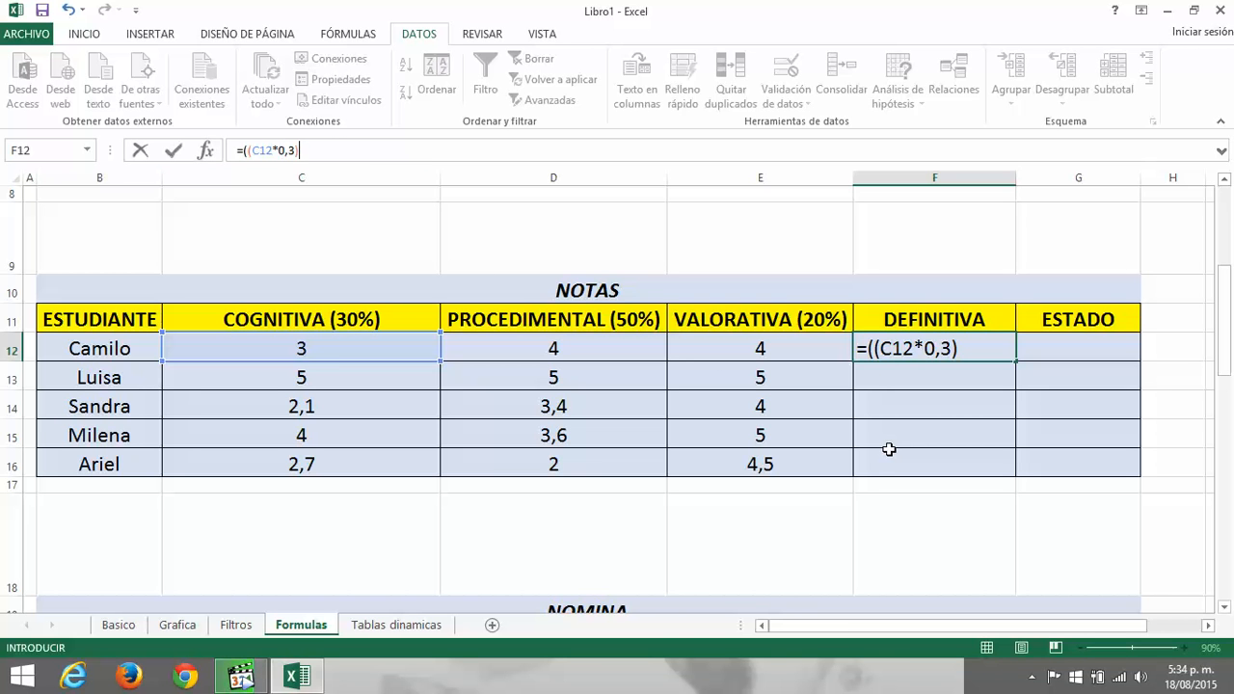
{"action": "type", "text": "+("}
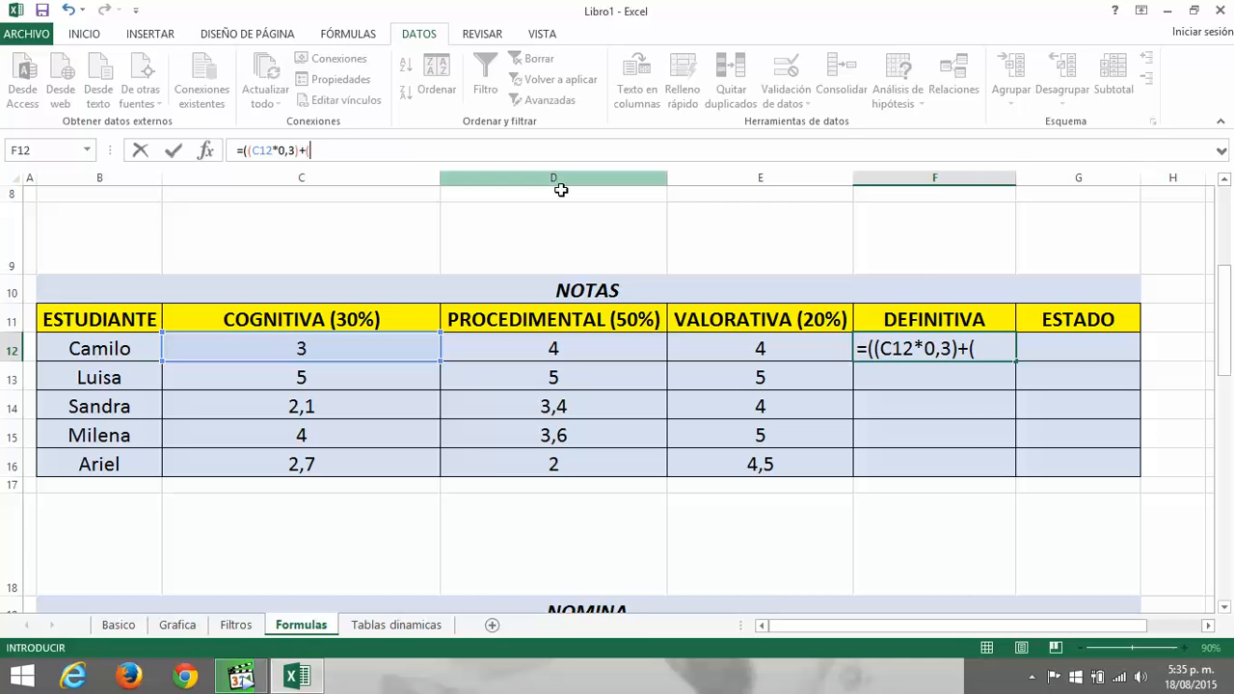
Step: Complete F12 as =((C12*0,3)+(D12*0,5)+(E12*0,2)), giving Camilo 3,7
{"action": "left_click", "coordinate": [567, 348]}
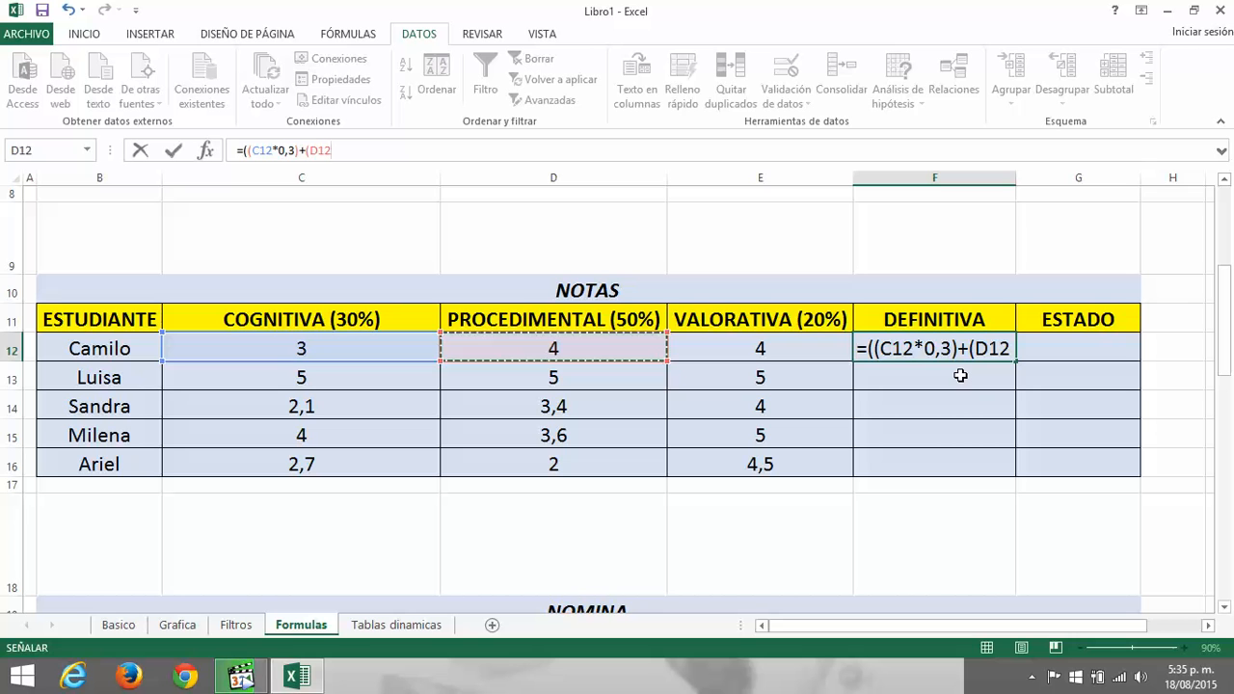
{"action": "type", "text": "*"}
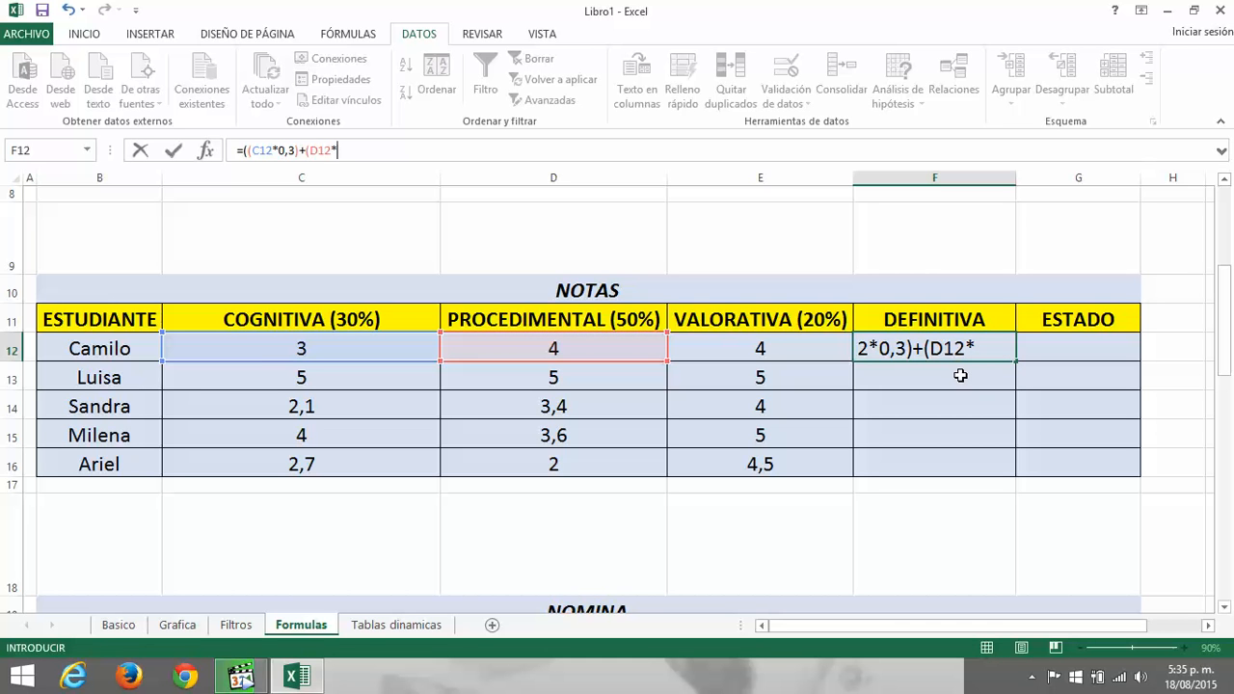
{"action": "type", "text": "0,5"}
{"action": "type", "text": ")+("}
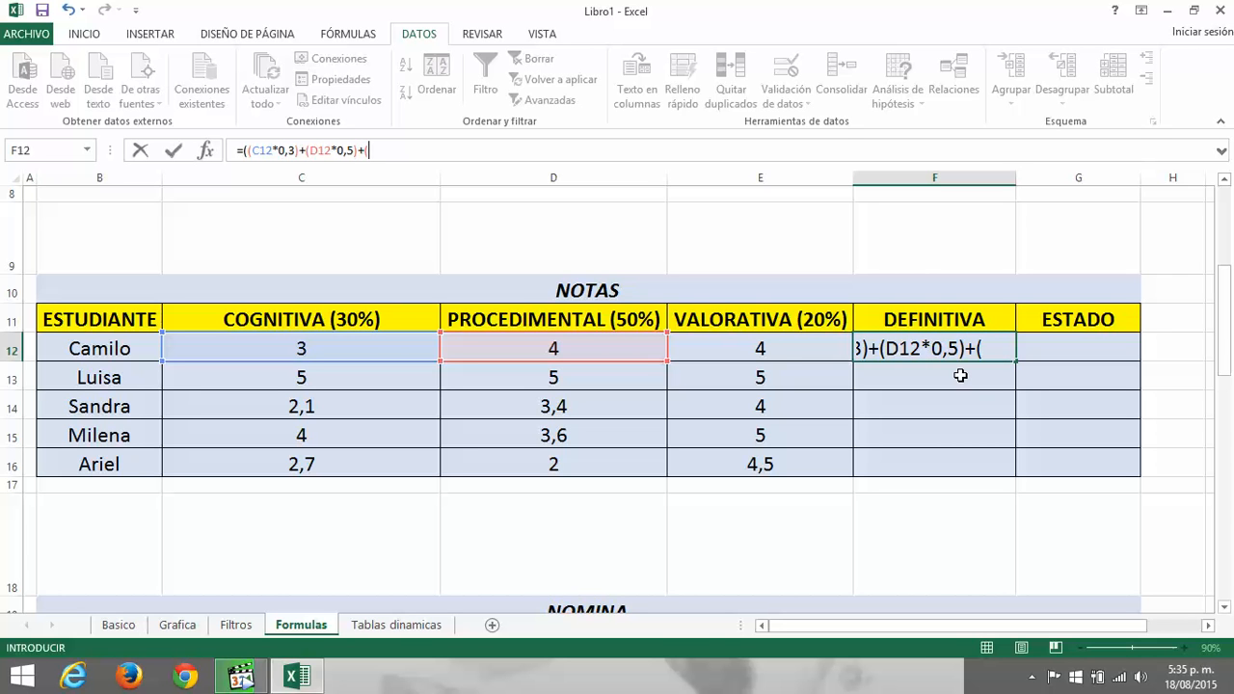
{"action": "left_click", "coordinate": [781, 351]}
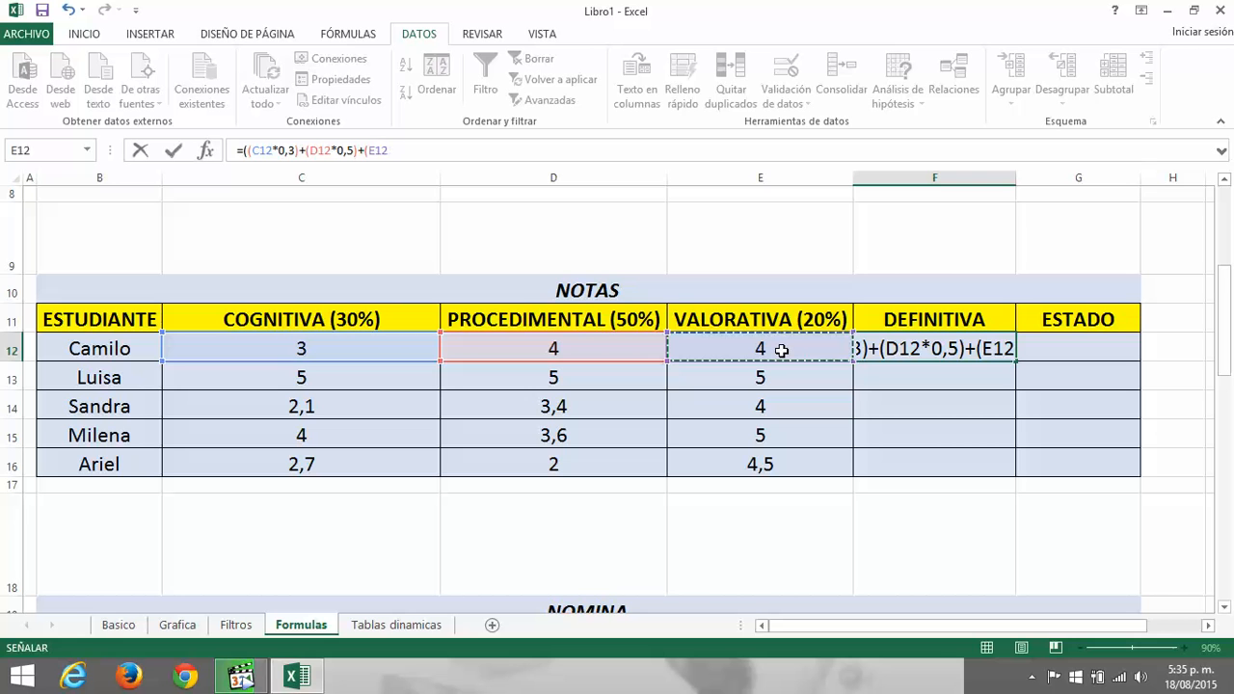
{"action": "type", "text": "*"}
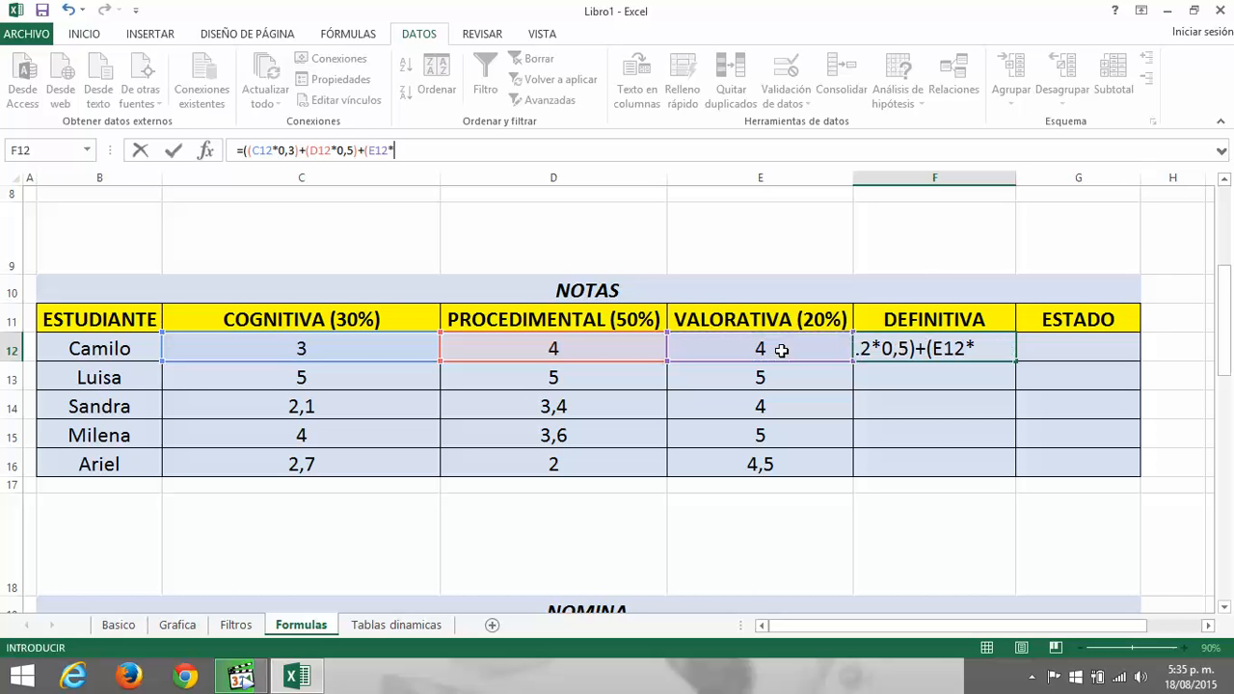
{"action": "type", "text": "0,2"}
{"action": "type", "text": "))"}
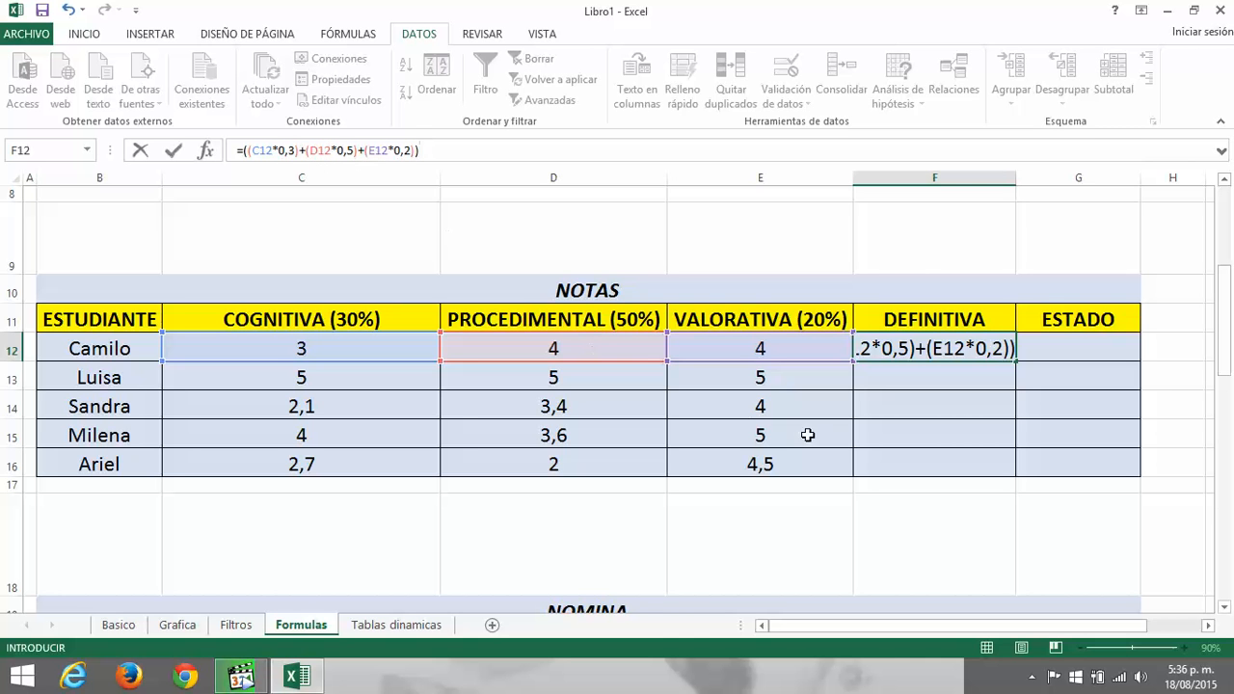
{"action": "key", "text": "Return"}
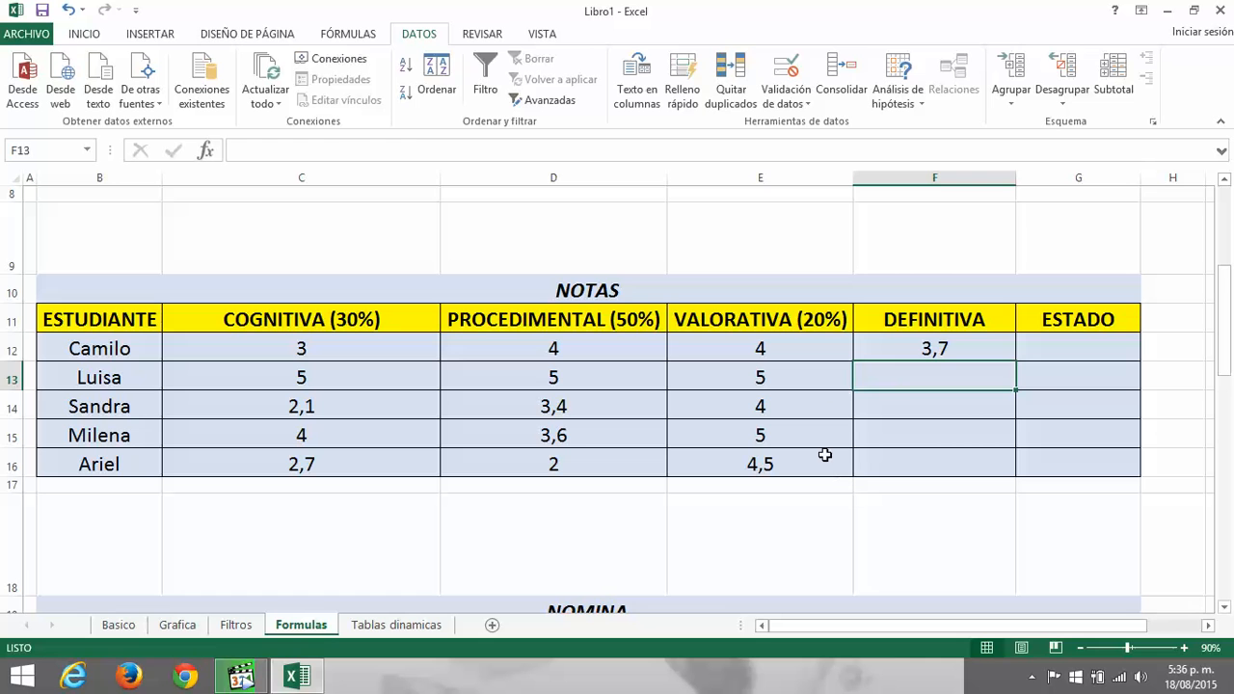
Step: Fill F12's DEFINITIVA formula down to F16 and check Ariel's copied formula and grades
{"action": "left_click", "coordinate": [886, 348]}
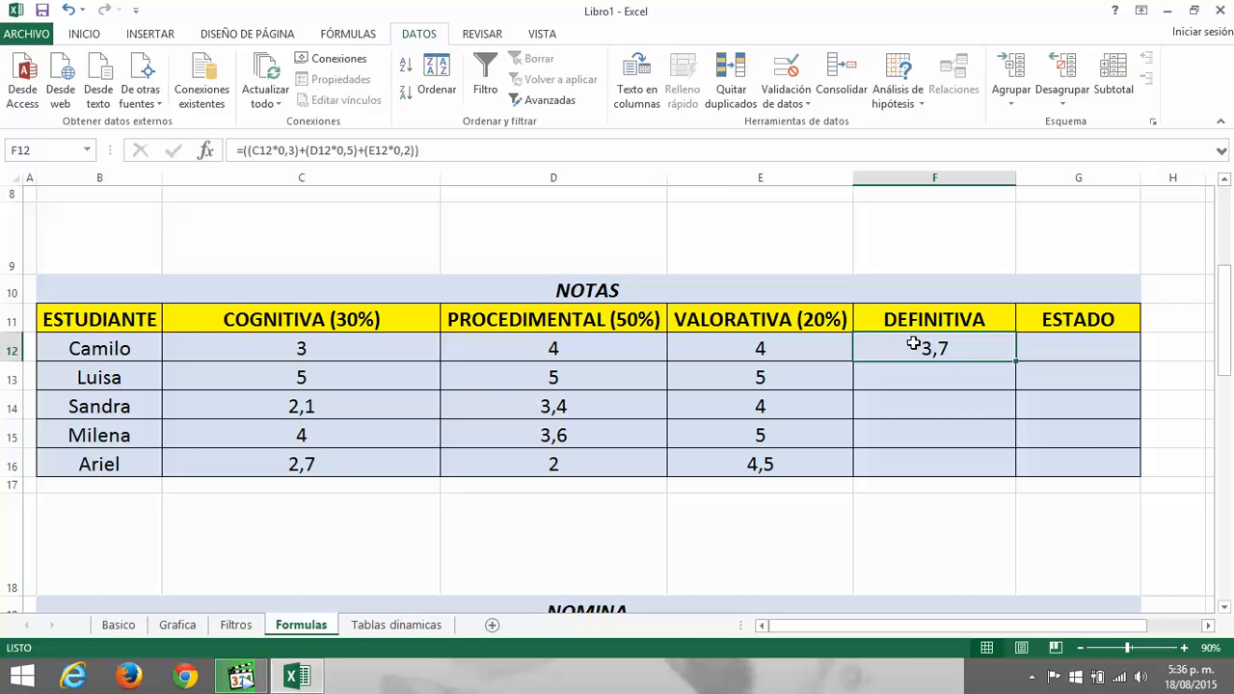
{"action": "left_click_drag", "start_coordinate": [1020, 361], "coordinate": [1023, 465]}
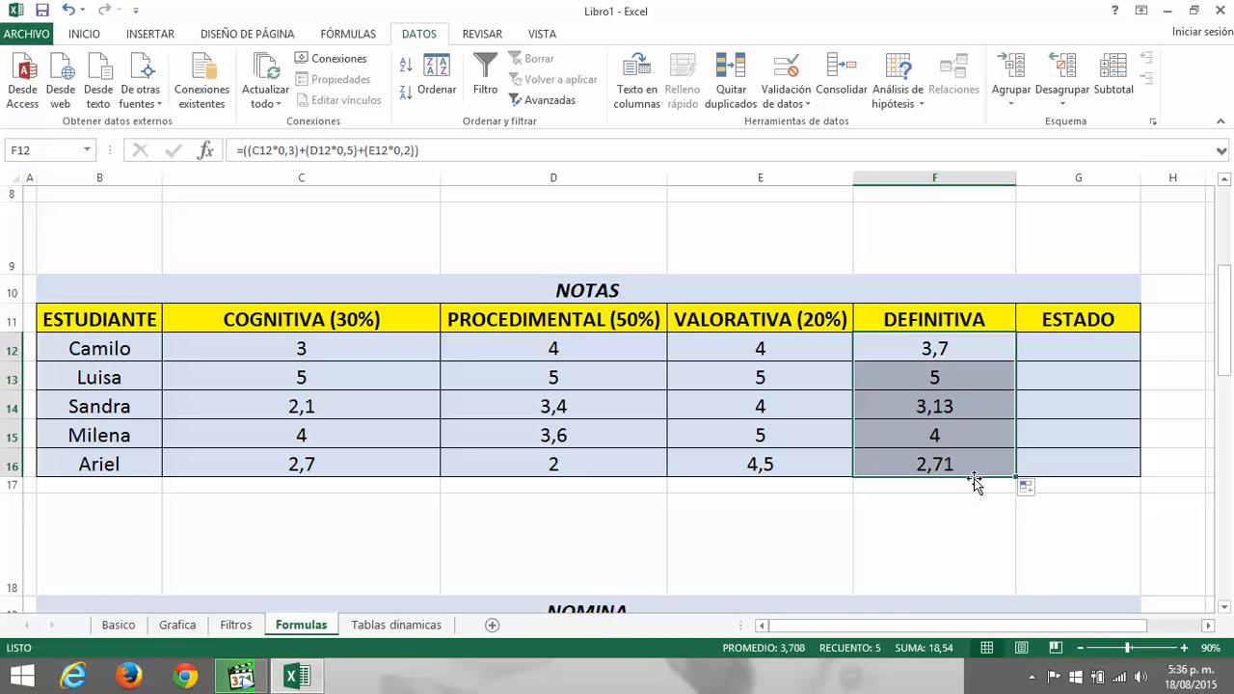
{"action": "left_click", "coordinate": [812, 436]}
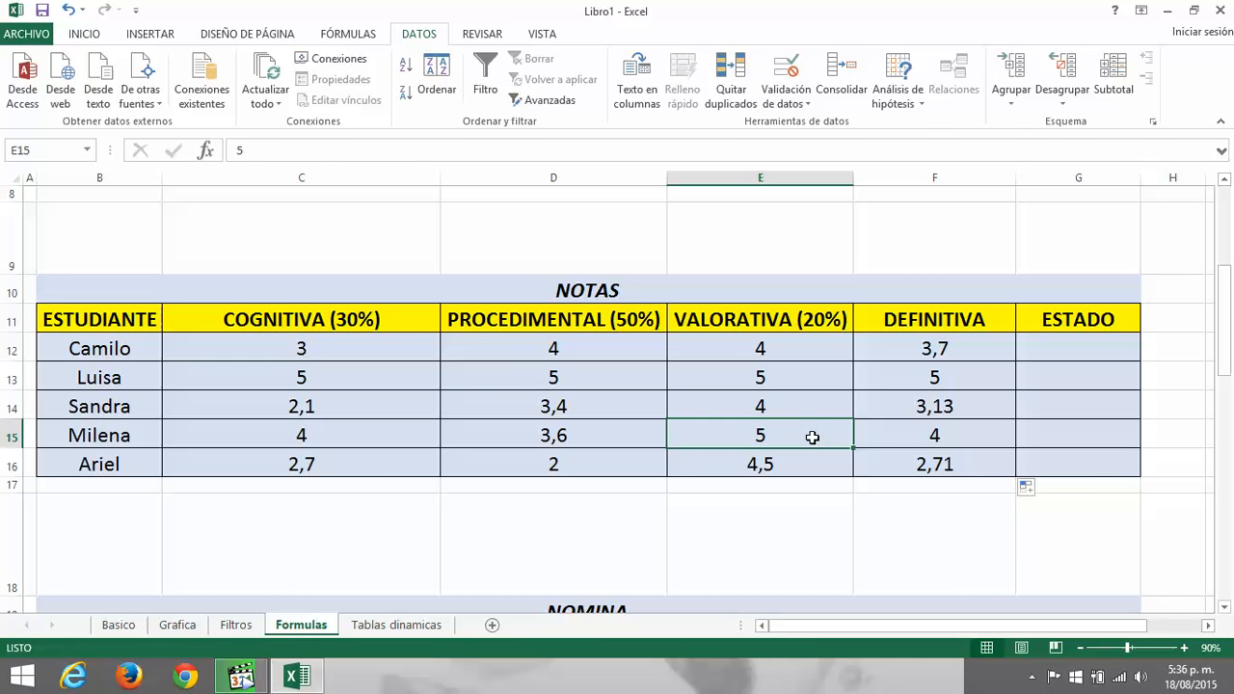
{"action": "left_click", "coordinate": [421, 463]}
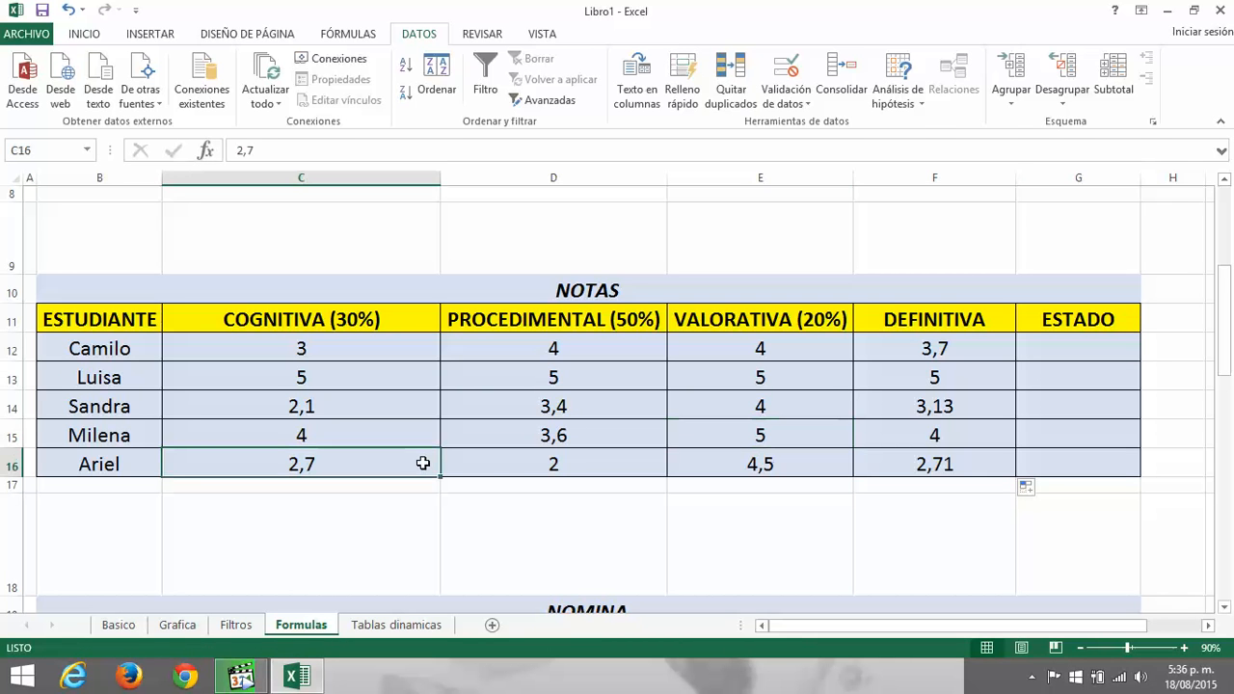
{"action": "left_click", "coordinate": [514, 466]}
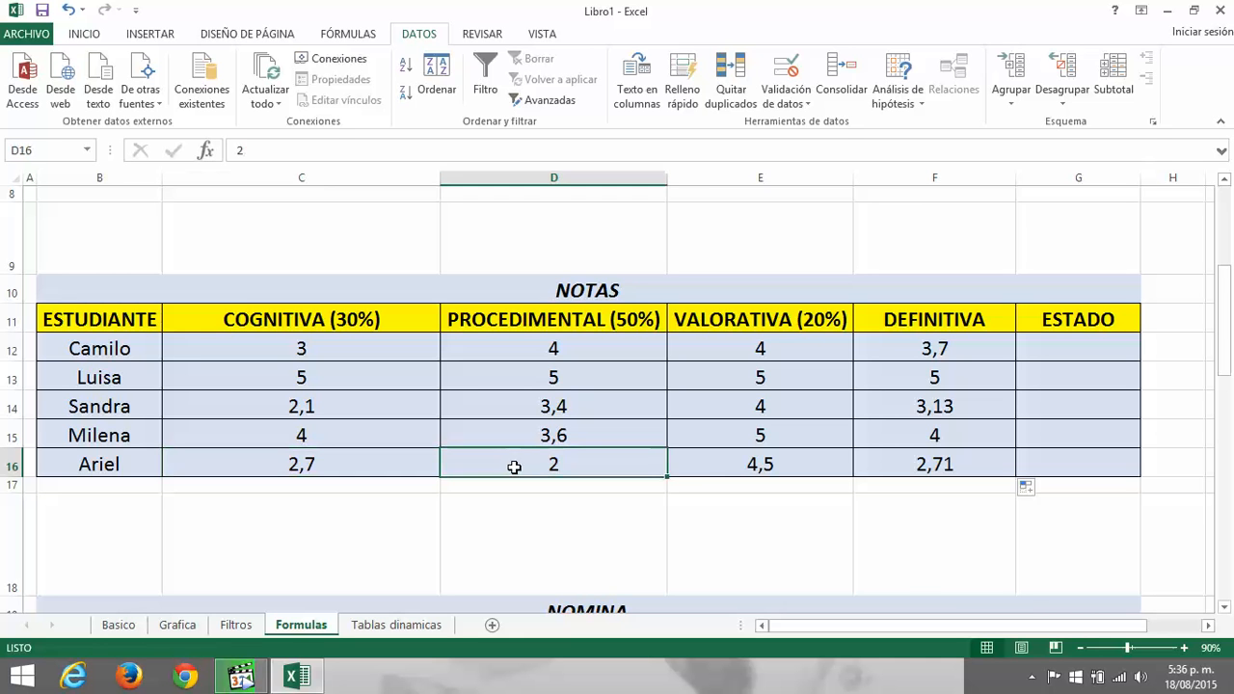
{"action": "left_click", "coordinate": [781, 465]}
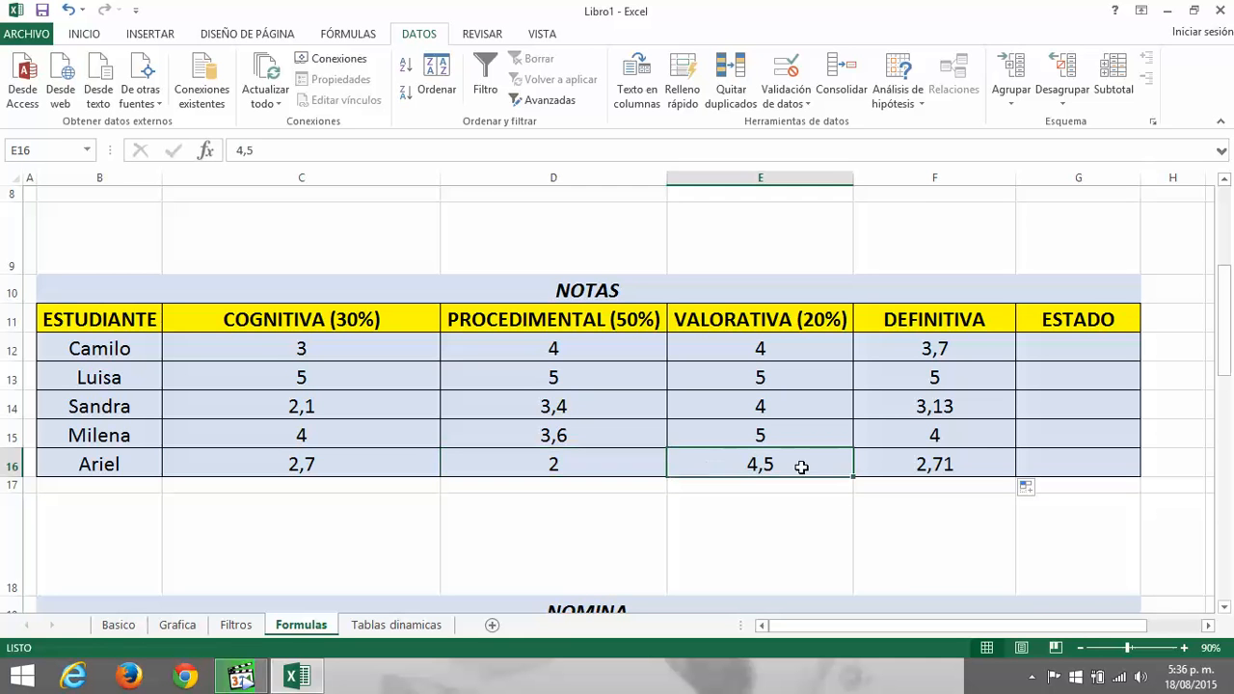
{"action": "left_click", "coordinate": [955, 459]}
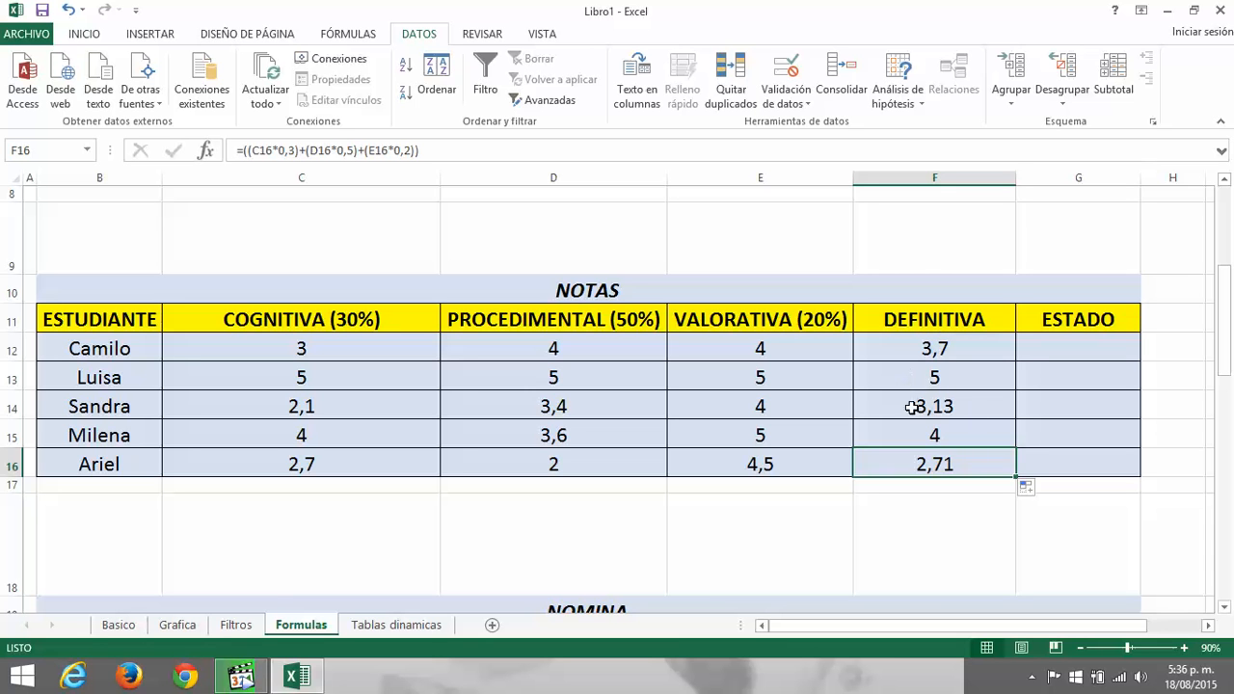
{"action": "left_click", "coordinate": [900, 349]}
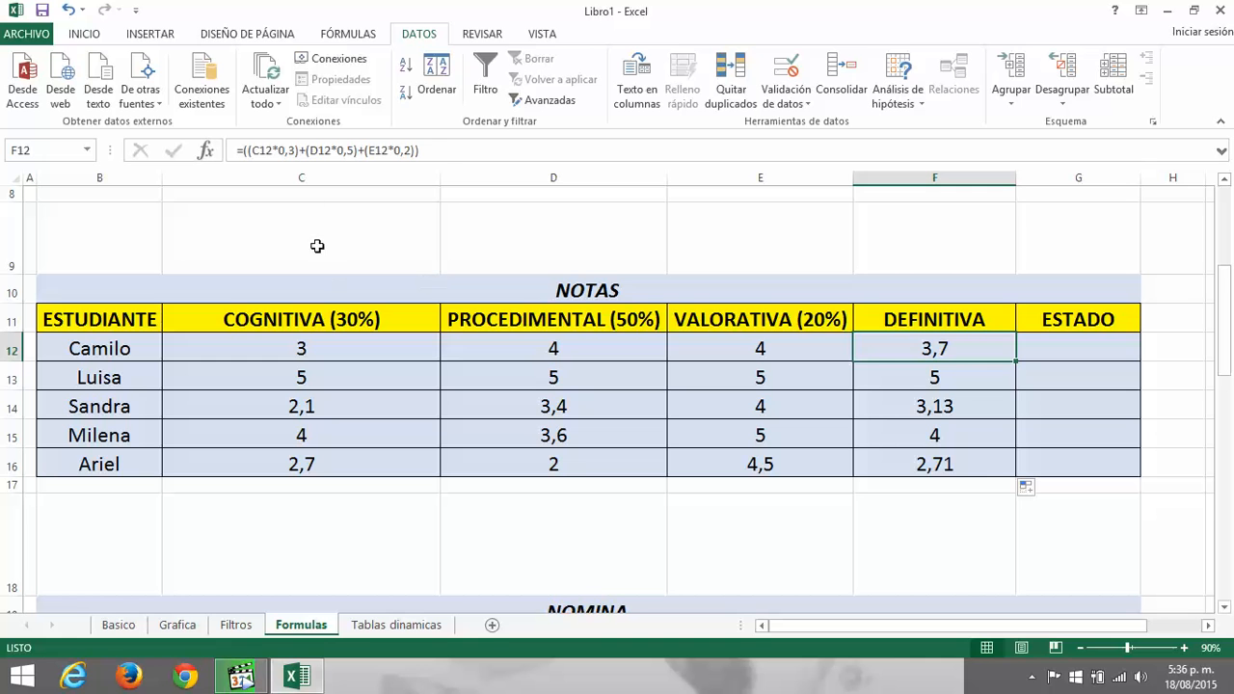
{"action": "left_click", "coordinate": [294, 154]}
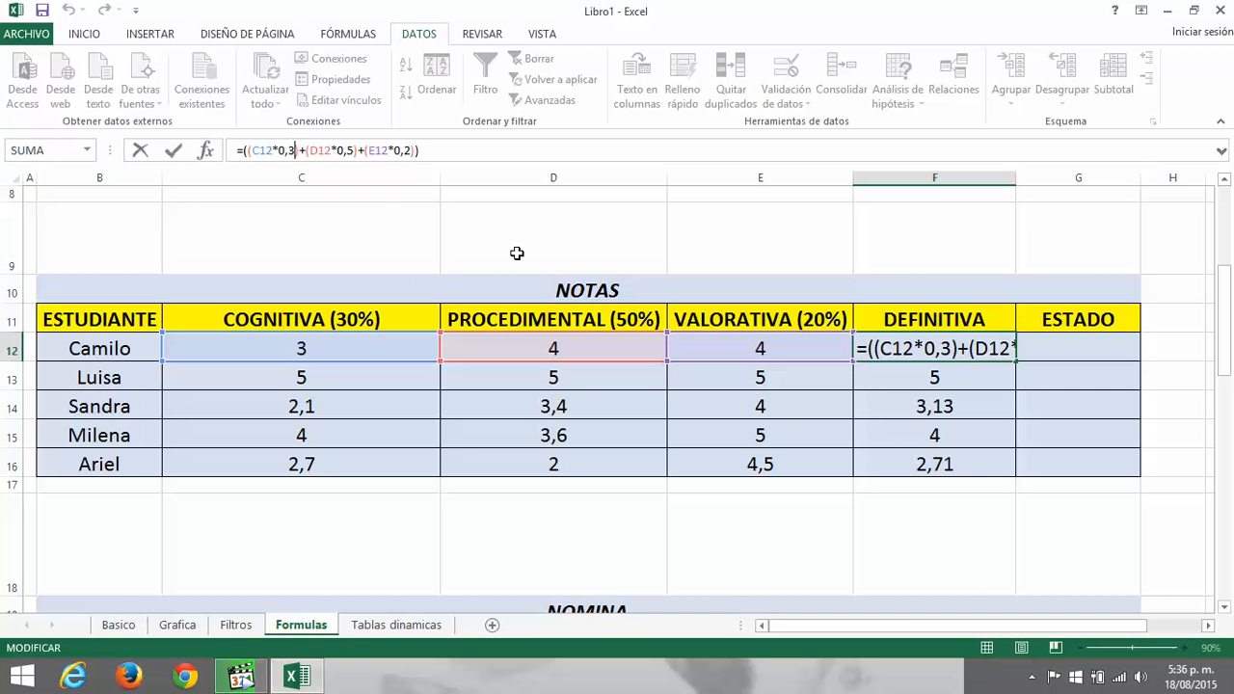
{"action": "key", "text": "BackSpace"}
{"action": "key", "text": "BackSpace"}
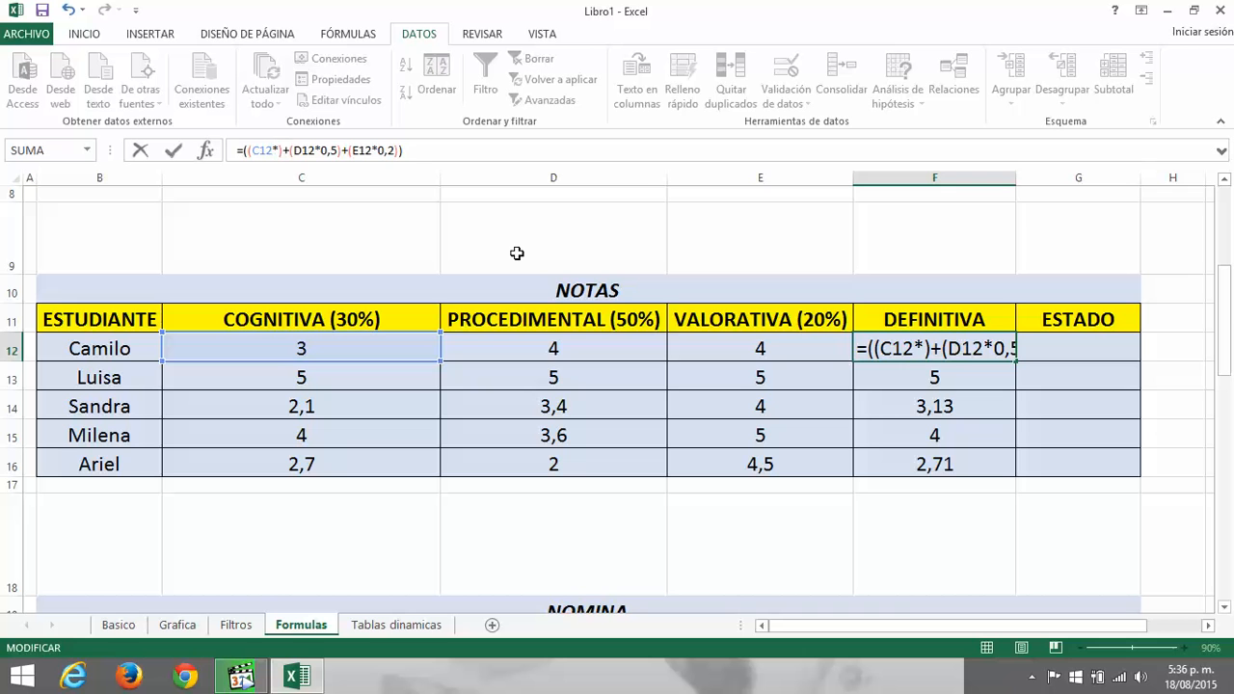
{"action": "type", "text": "30"}
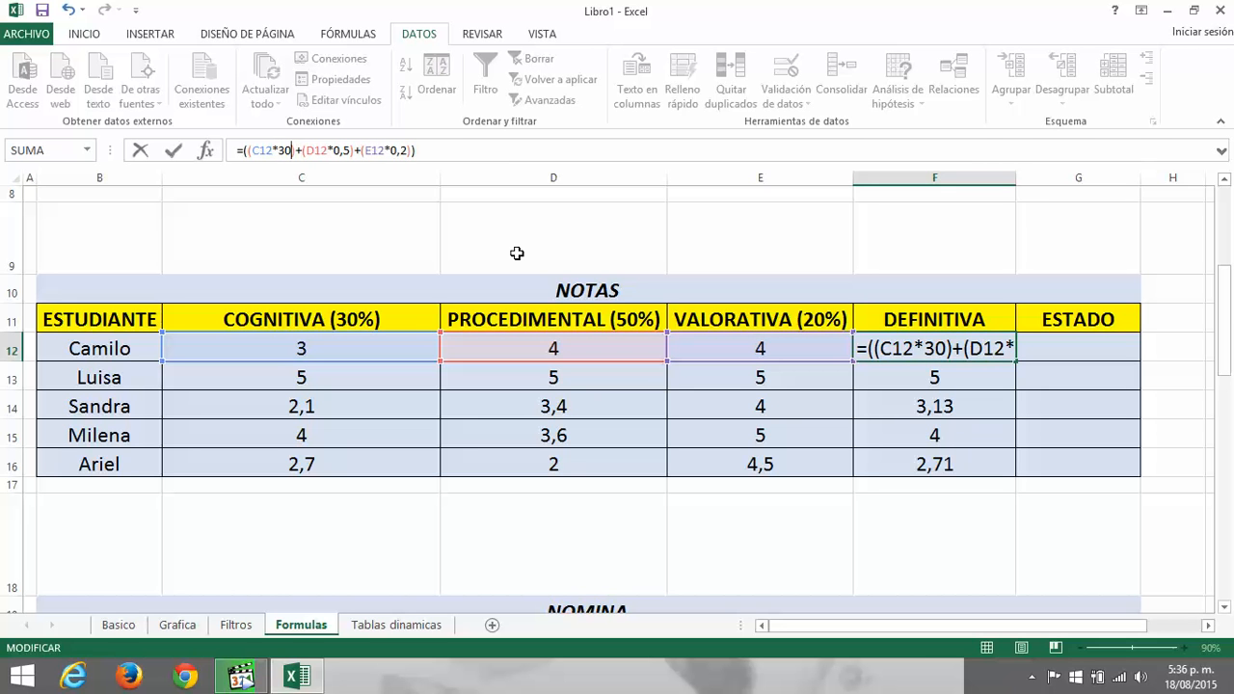
{"action": "type", "text": "%"}
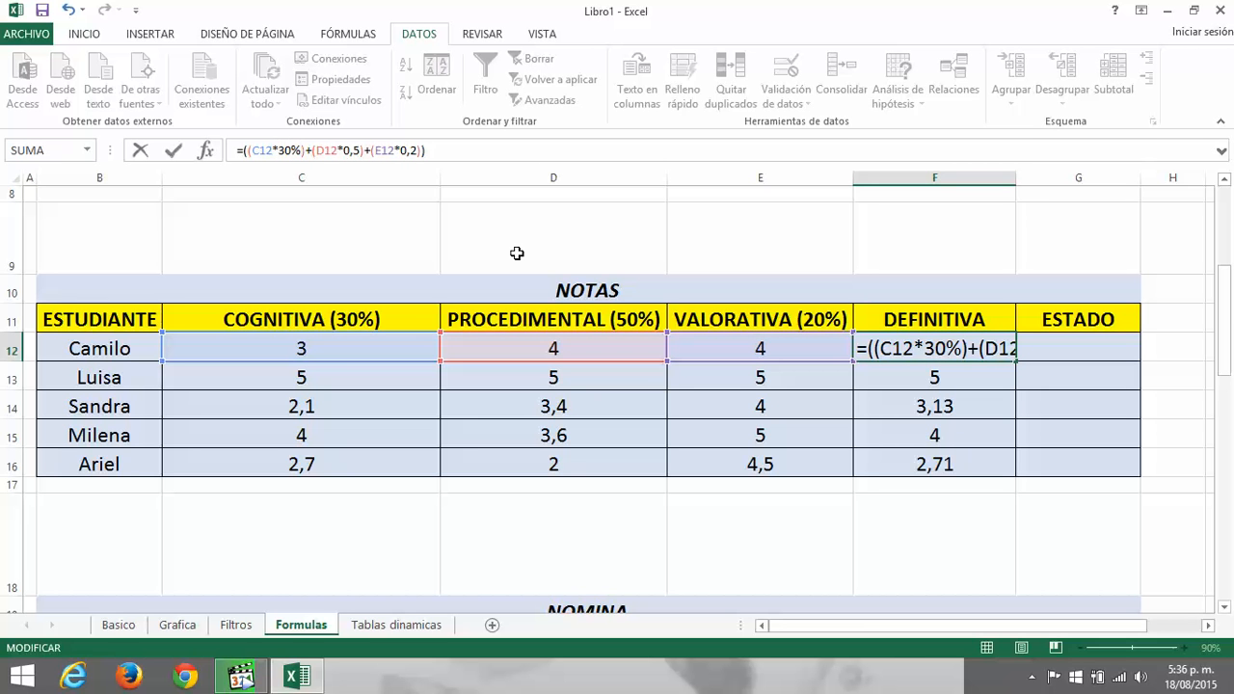
{"action": "key", "text": "Return"}
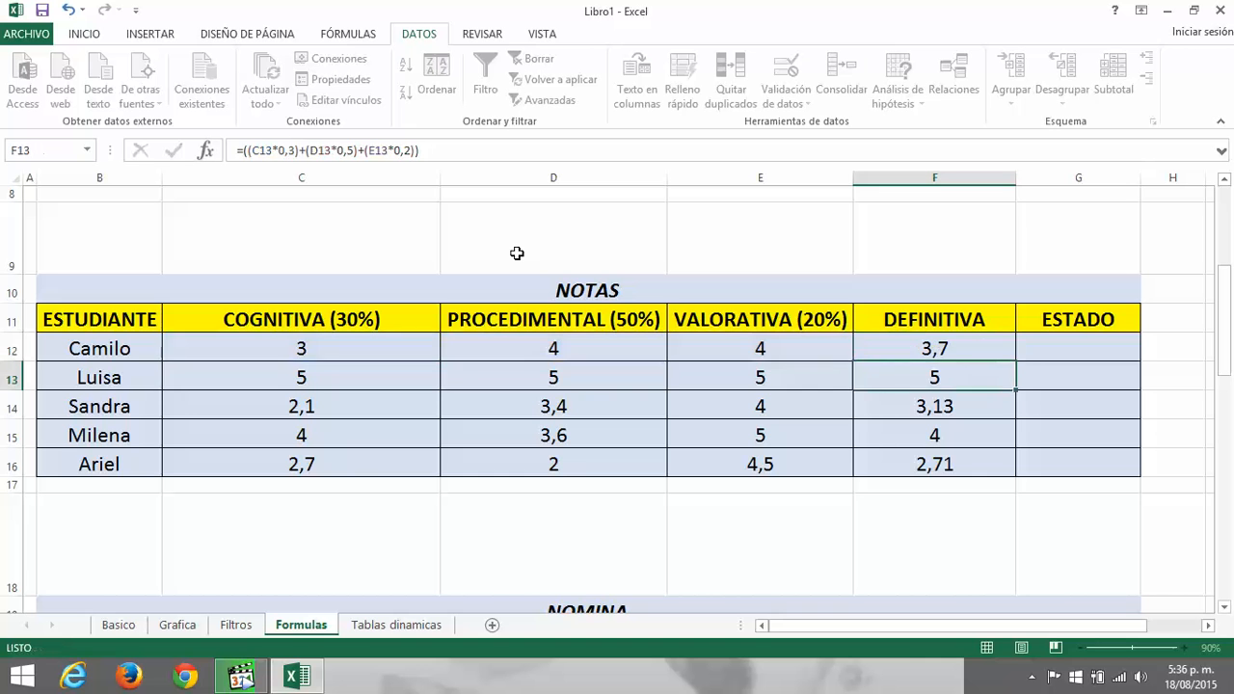
{"action": "left_click", "coordinate": [884, 352]}
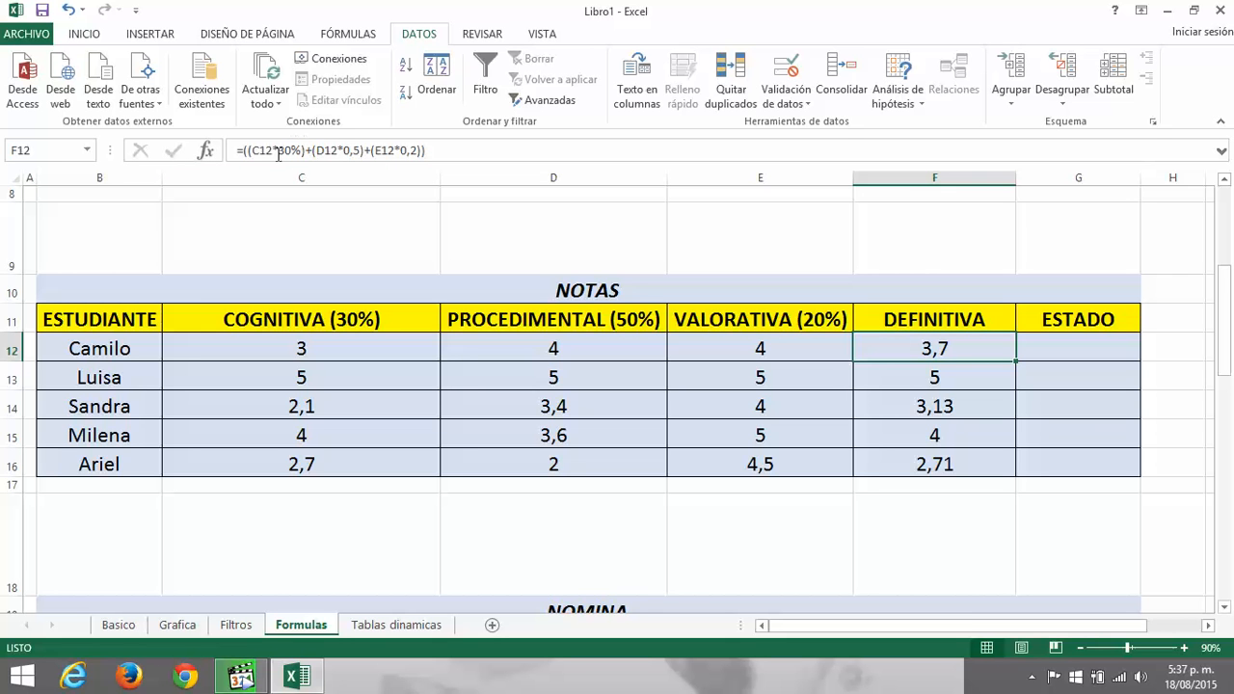
{"action": "left_click_drag", "start_coordinate": [278, 152], "coordinate": [302, 154]}
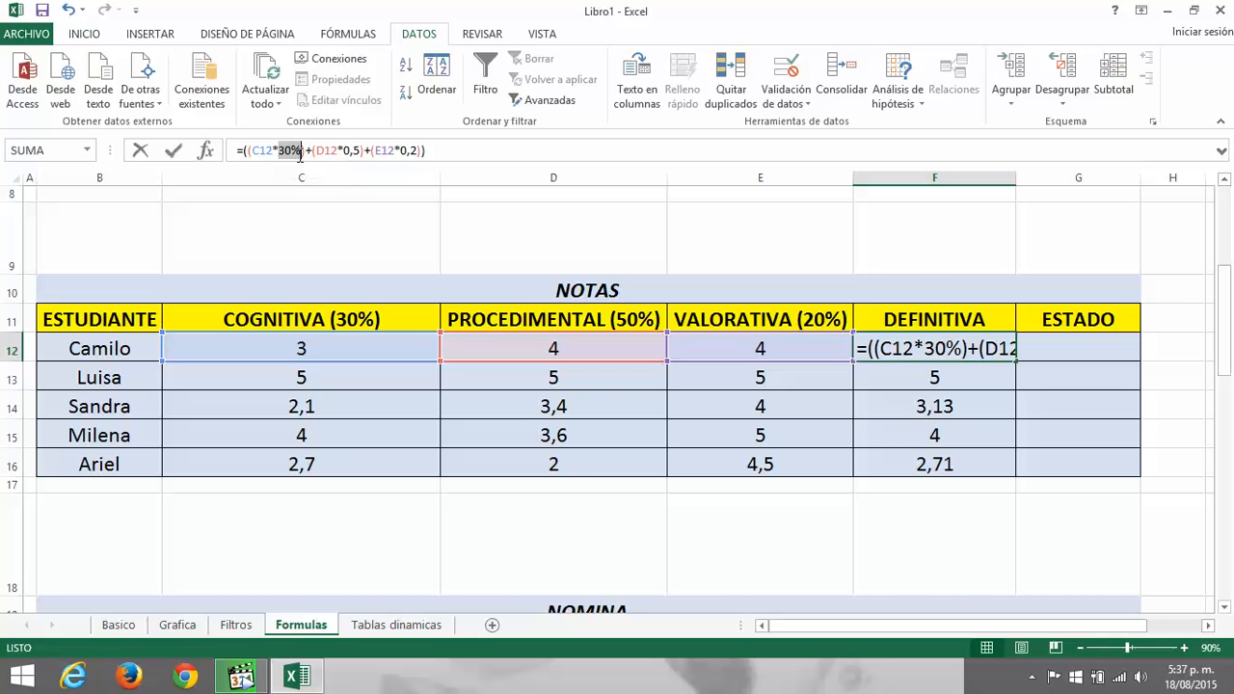
{"action": "left_click", "coordinate": [927, 348]}
{"action": "left_click_drag", "start_coordinate": [935, 348], "coordinate": [956, 363]}
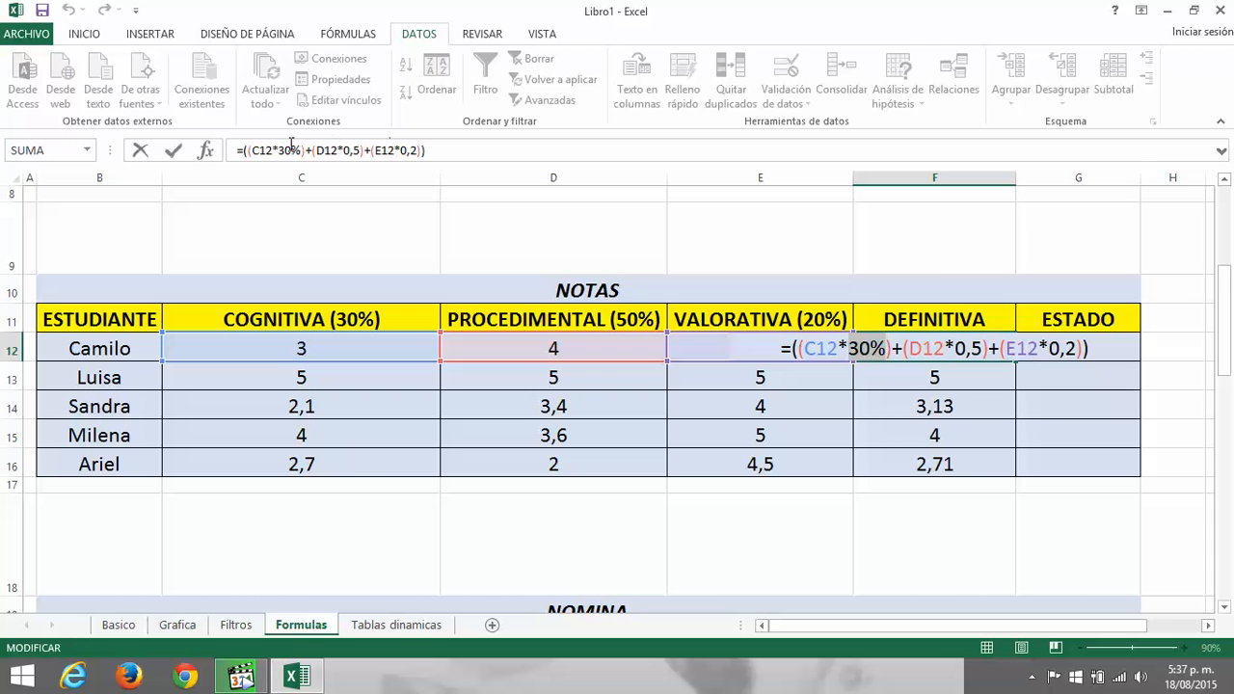
{"action": "left_click", "coordinate": [487, 224]}
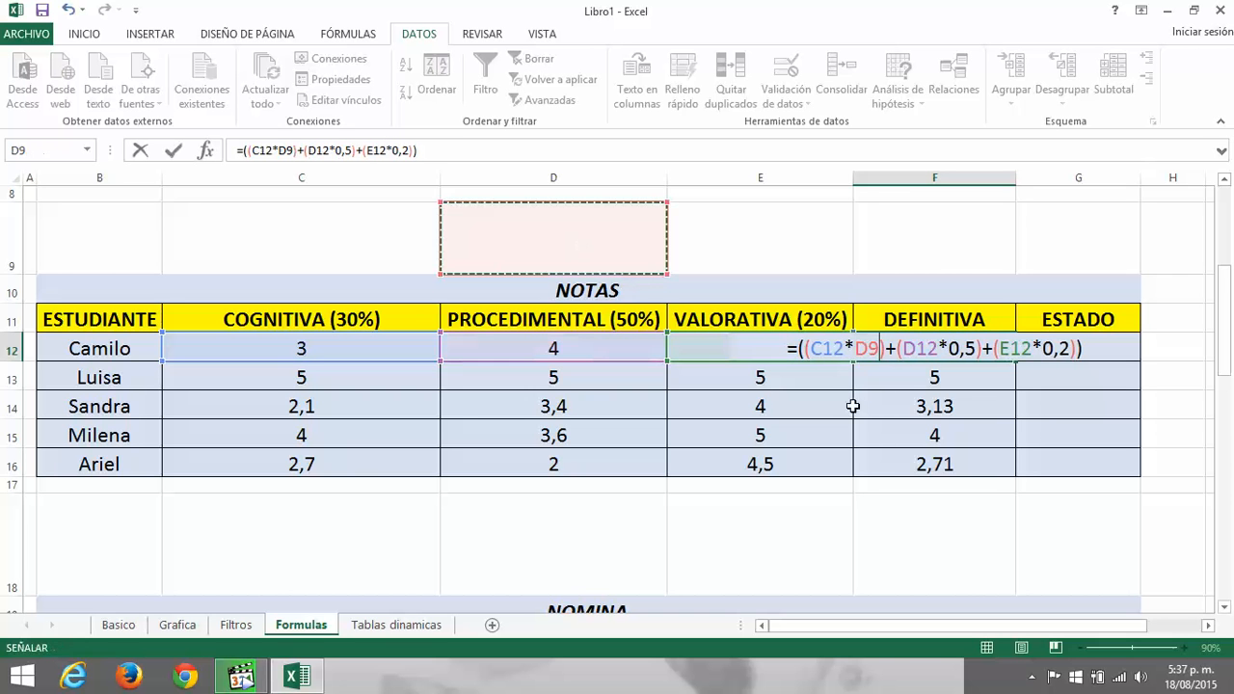
{"action": "left_click", "coordinate": [898, 379]}
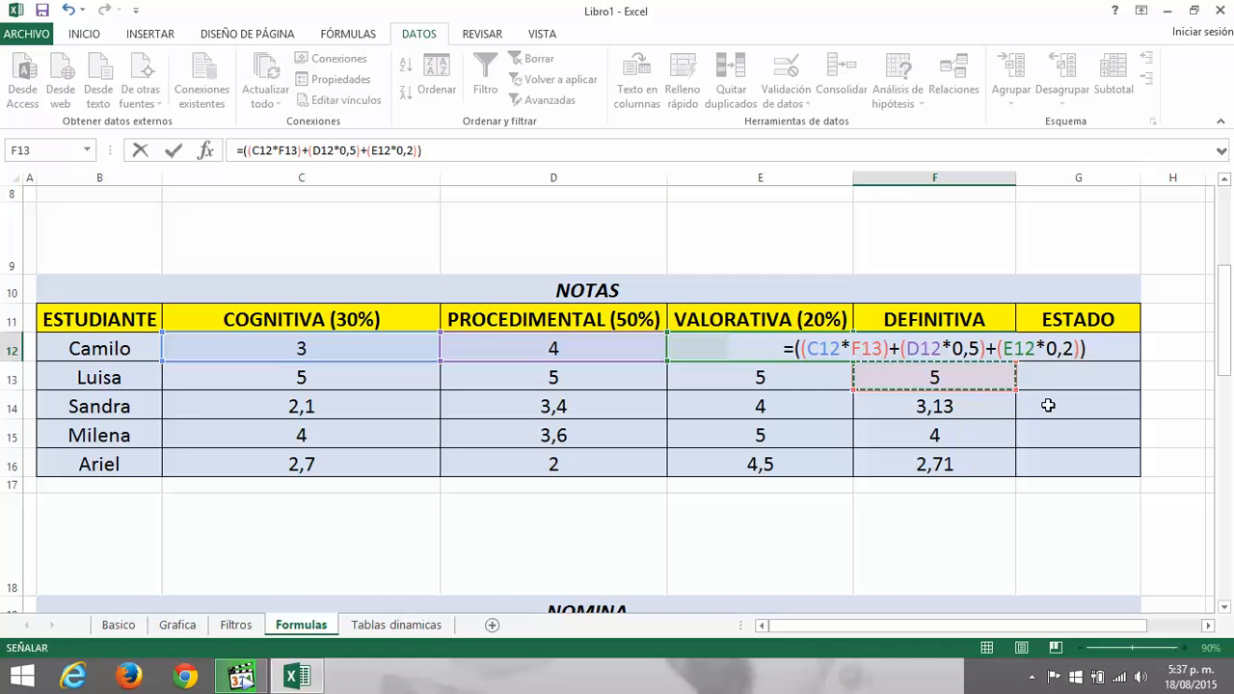
{"action": "key", "text": "Escape"}
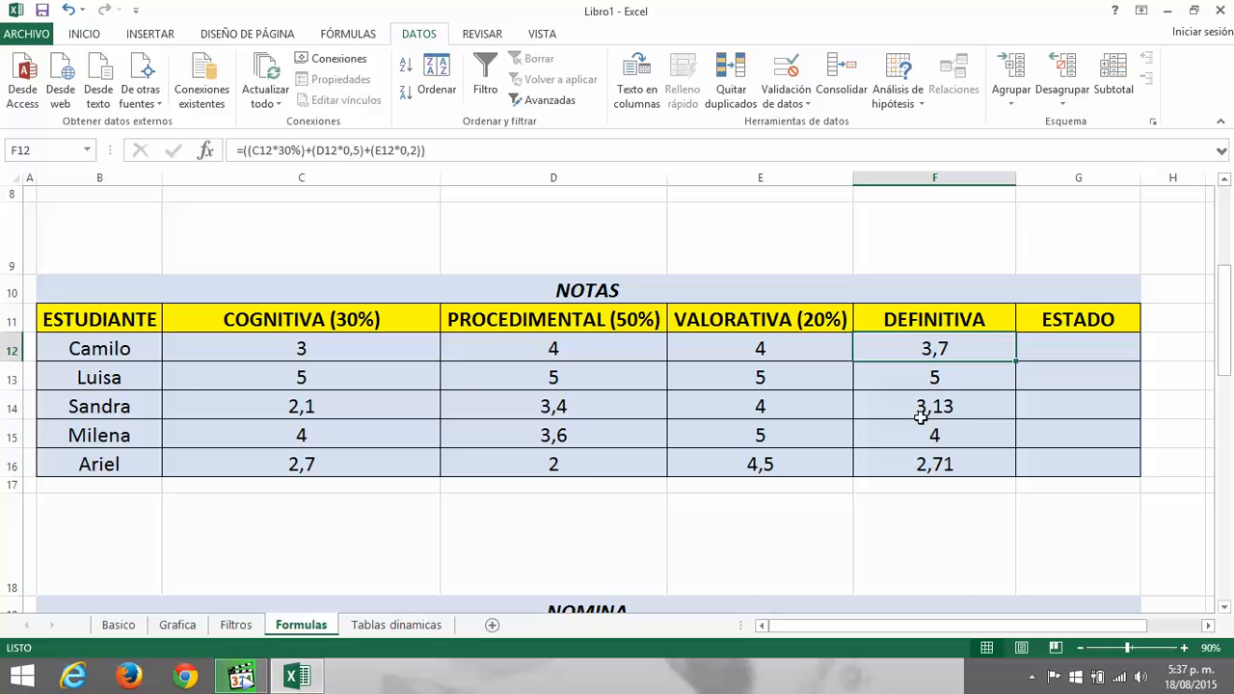
{"action": "left_click", "coordinate": [1043, 348]}
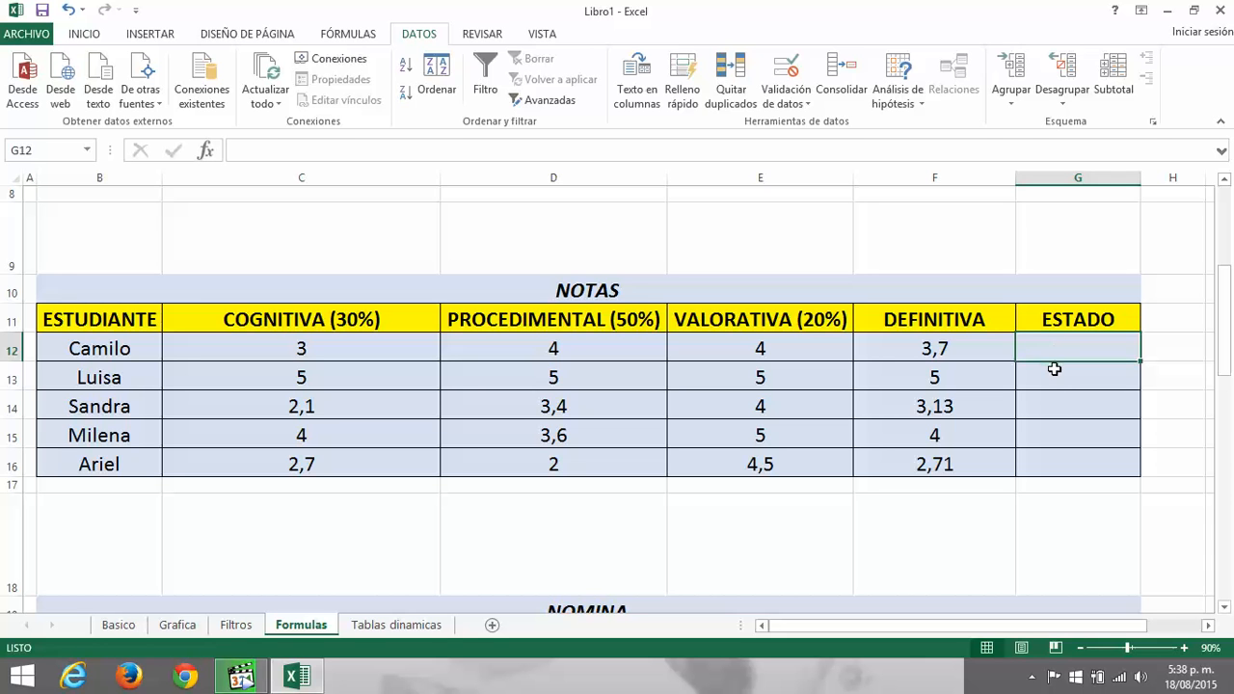
Step: Start G12's pass/fail formula with the condition F12>=3
{"action": "left_click", "coordinate": [1055, 368]}
{"action": "left_click", "coordinate": [1055, 350]}
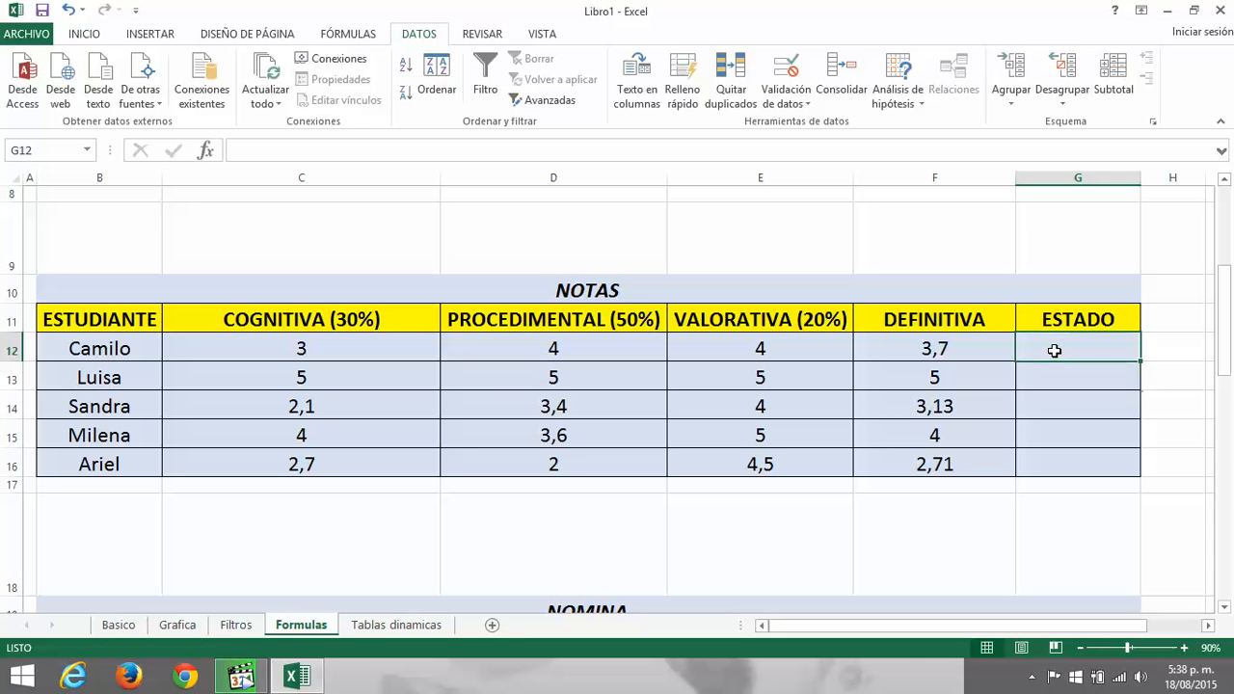
{"action": "left_click", "coordinate": [350, 148]}
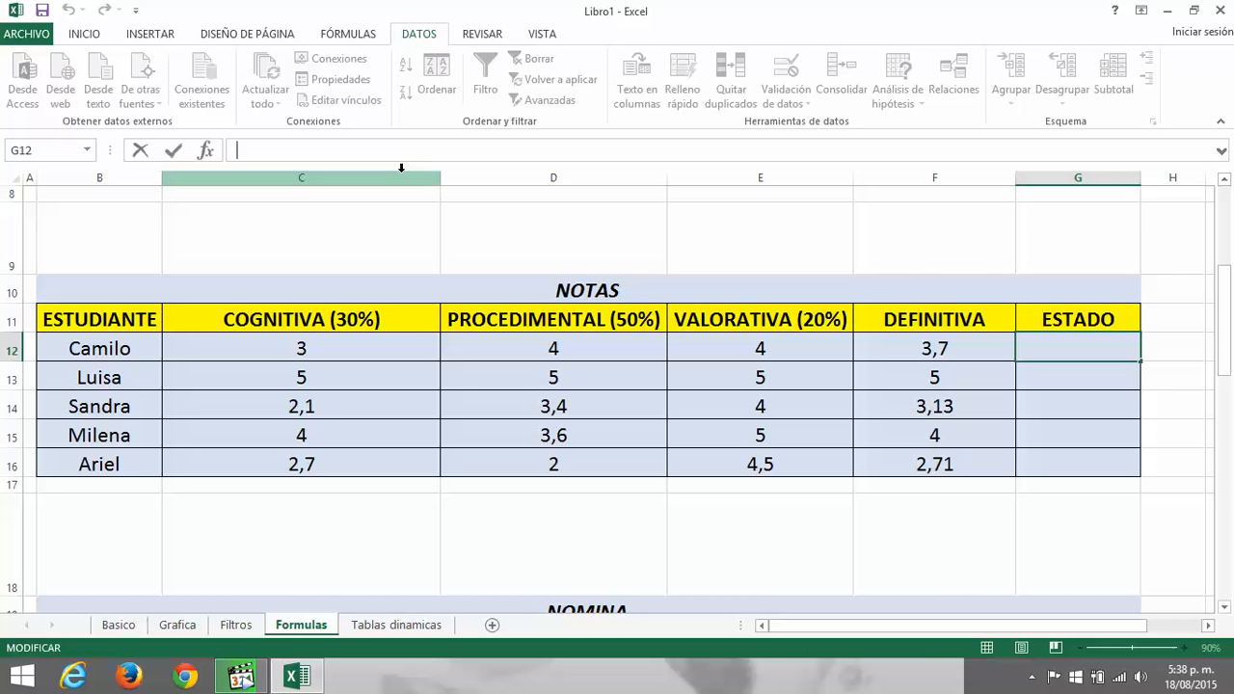
{"action": "type", "text": "="}
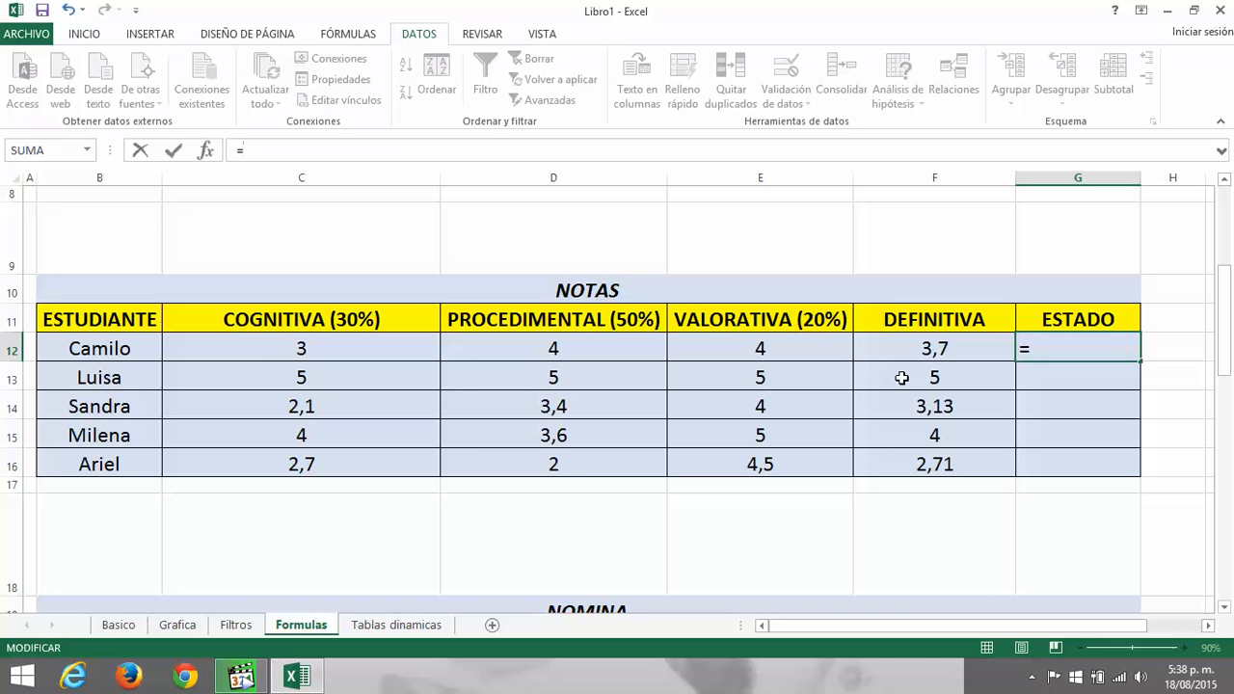
{"action": "type", "text": "("}
{"action": "type", "text": "f12"}
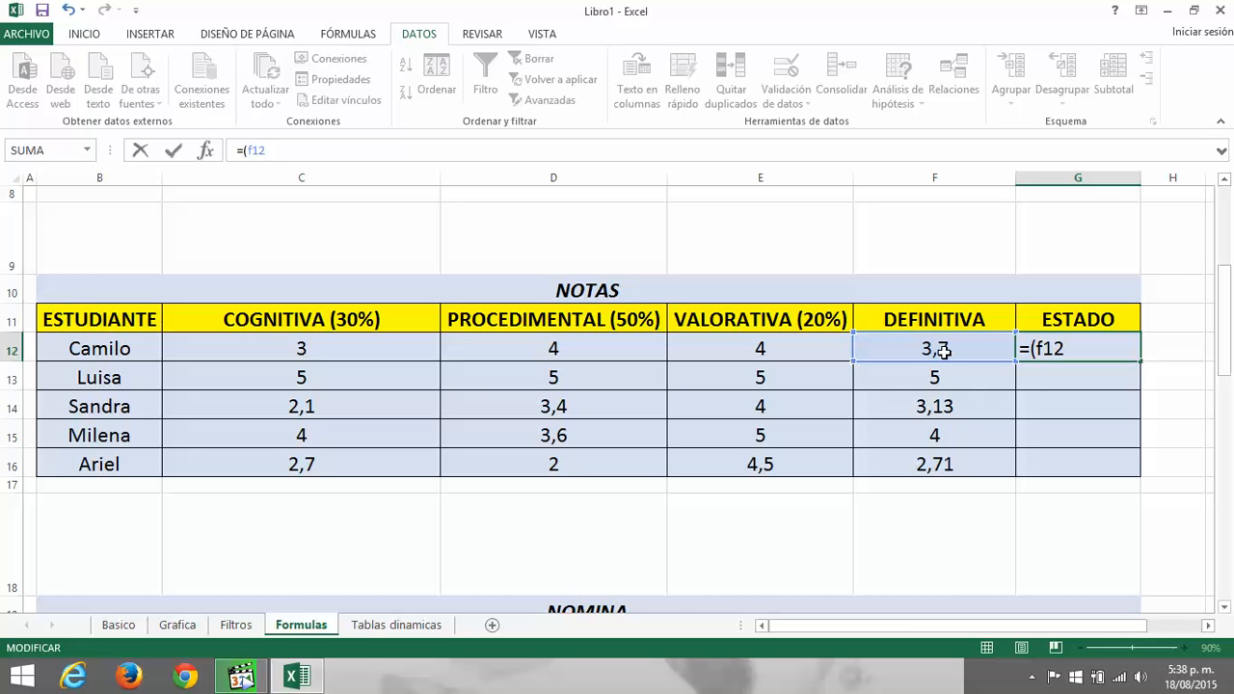
{"action": "type", "text": "><"}
{"action": "key", "text": "BackSpace"}
{"action": "type", "text": "0"}
{"action": "key", "text": "BackSpace"}
{"action": "type", "text": "="}
{"action": "type", "text": "3"}
Step: Add the results "Aprobo" and "Reprobo" to G12's formula and commit it
{"action": "type", "text": "\"Aprobo"}
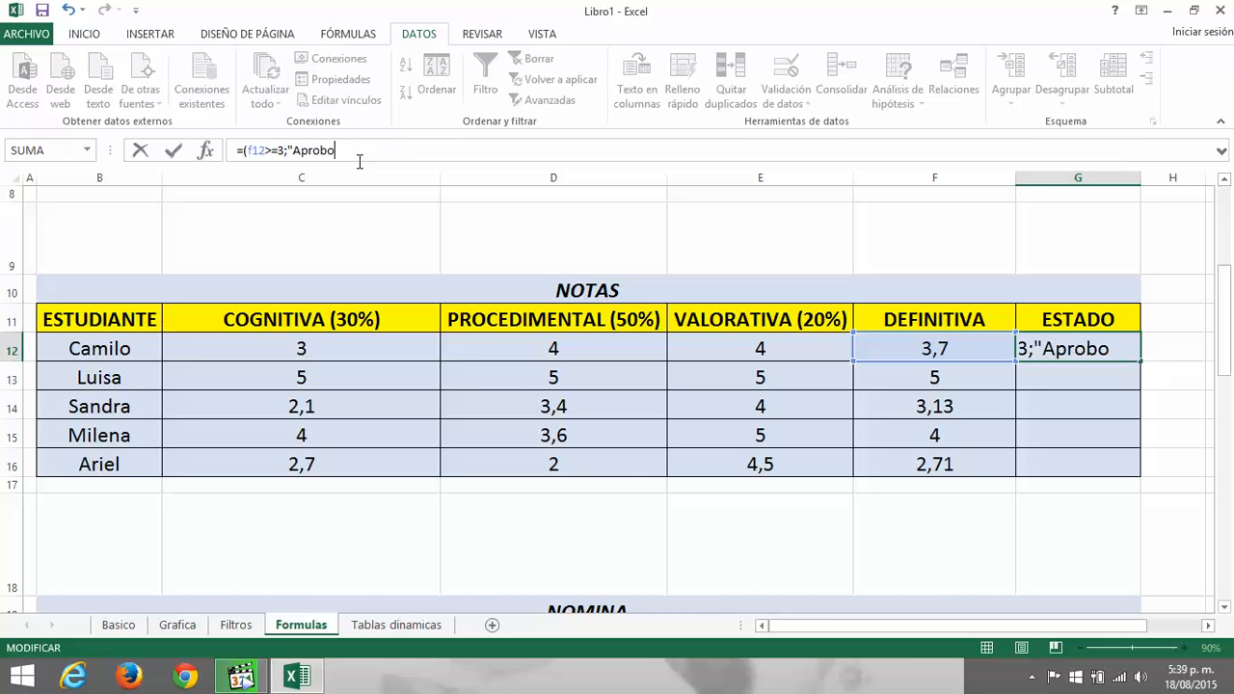
{"action": "type", "text": "\""}
{"action": "type", "text": ";\"REpr"}
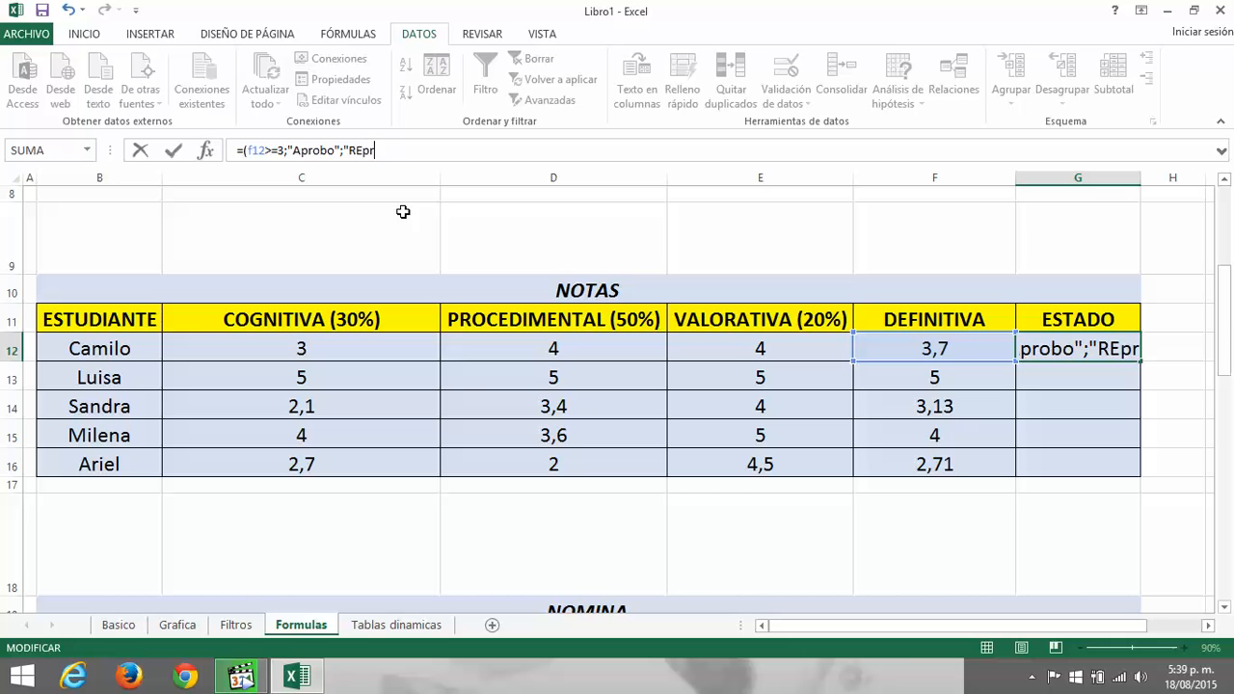
{"action": "key", "text": "BackSpace"}
{"action": "key", "text": "BackSpace"}
{"action": "key", "text": "BackSpace"}
{"action": "type", "text": "eprobo"}
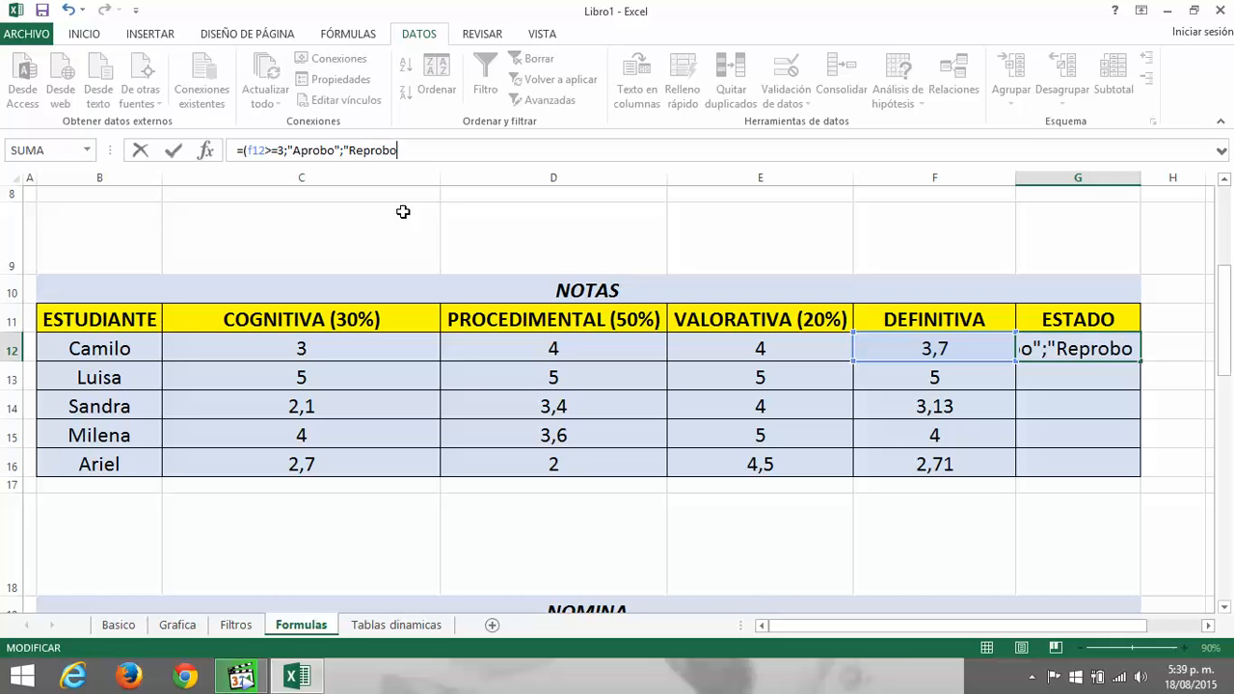
{"action": "type", "text": "\""}
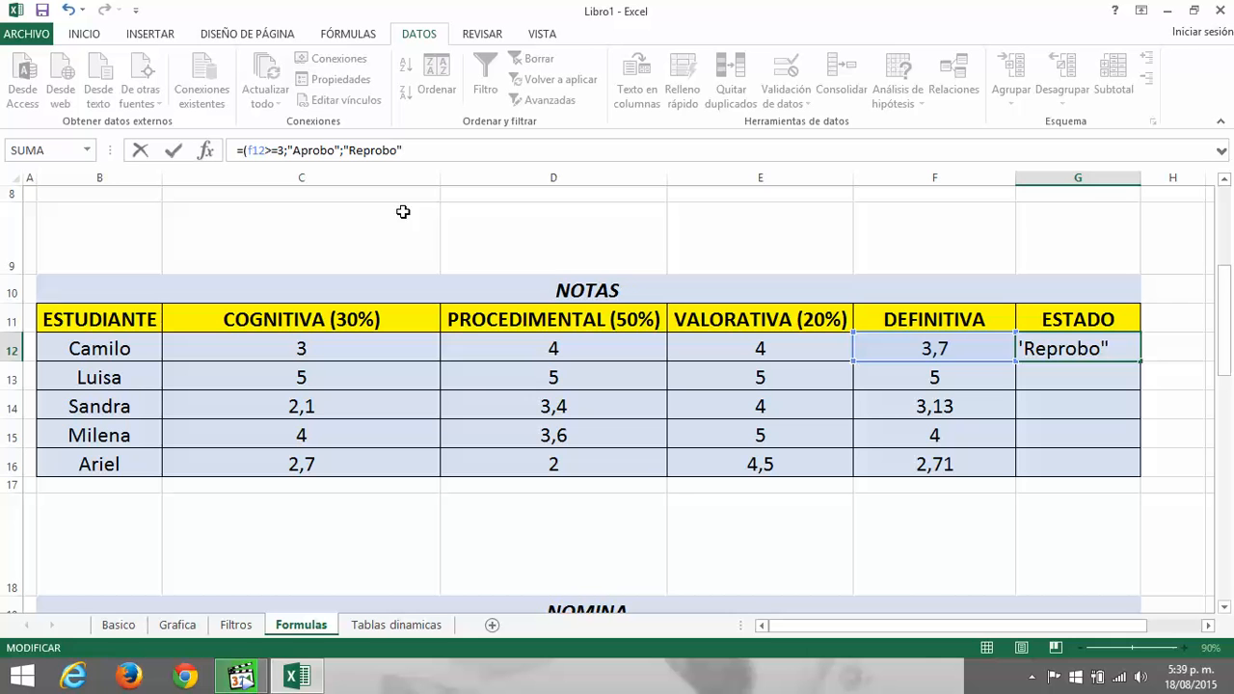
{"action": "type", "text": ")"}
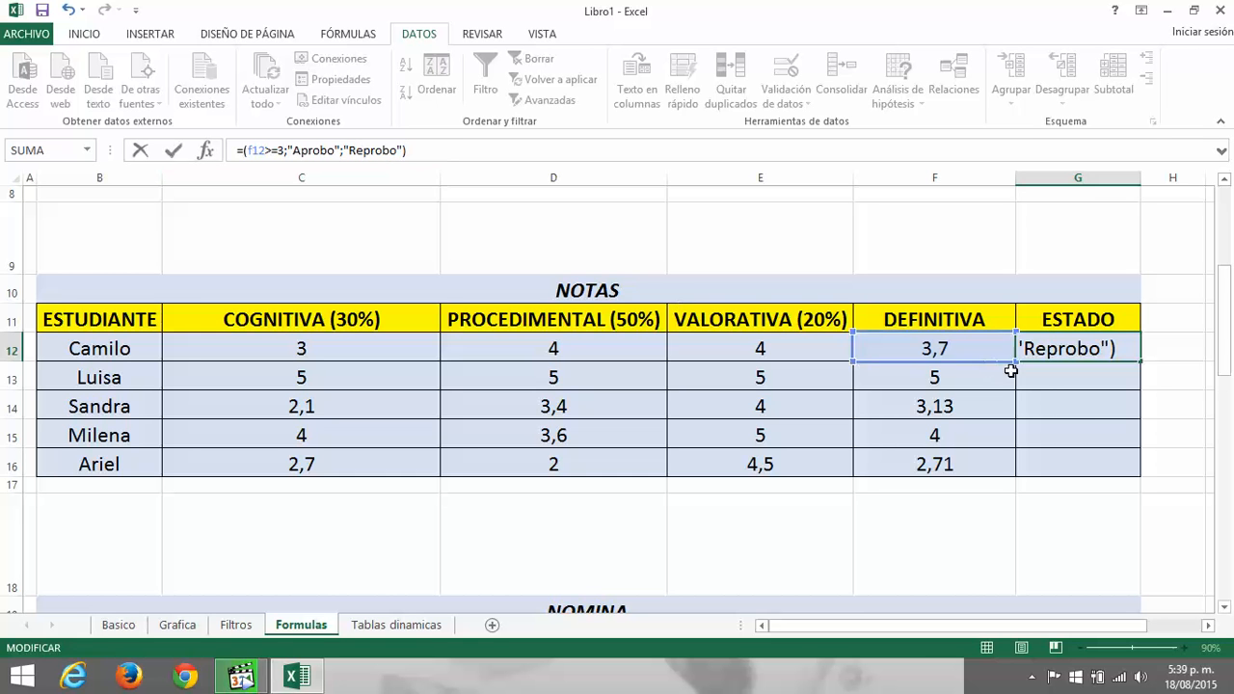
{"action": "key", "text": "Return"}
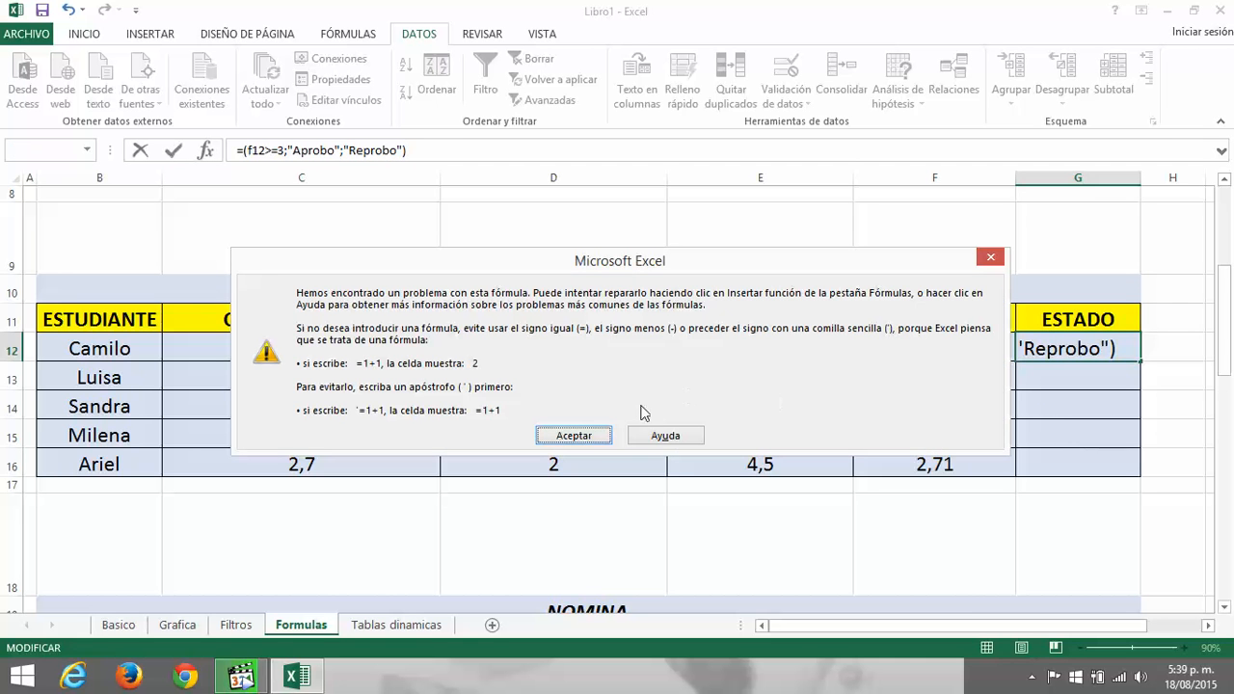
Step: Insert the missing SI so G12 reads =SI(F12>=3;"Aprobo";"Reprobo")
{"action": "left_click", "coordinate": [580, 436]}
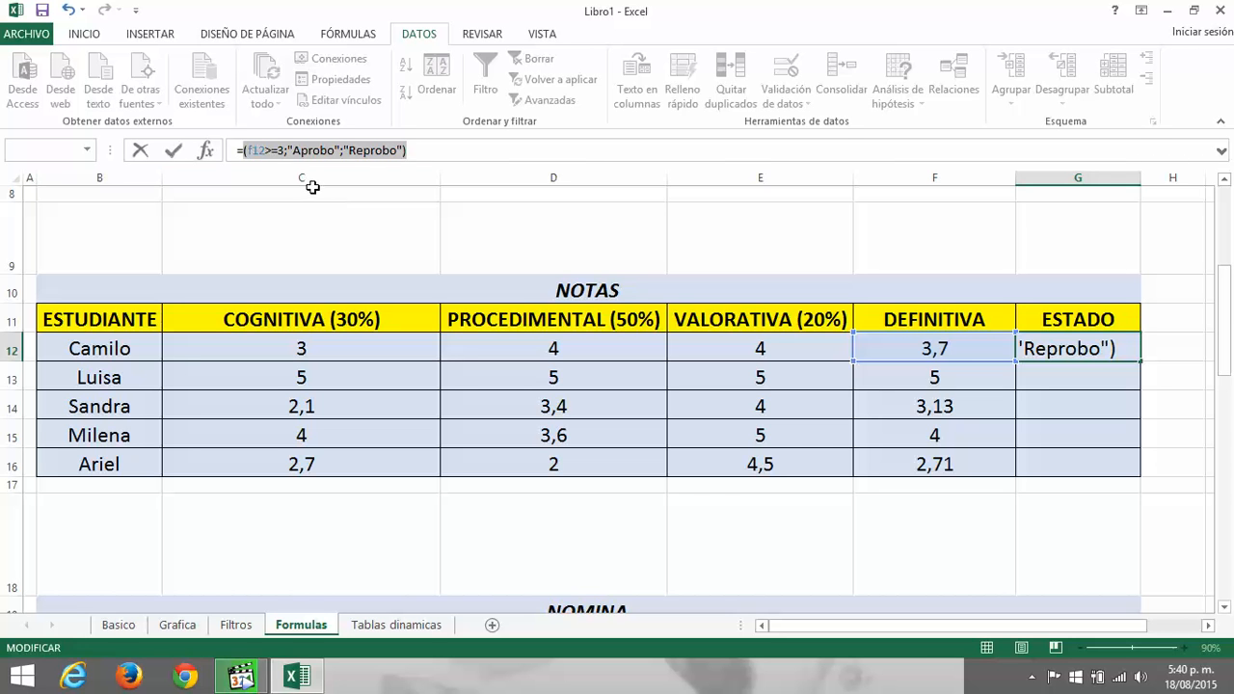
{"action": "left_click", "coordinate": [235, 150]}
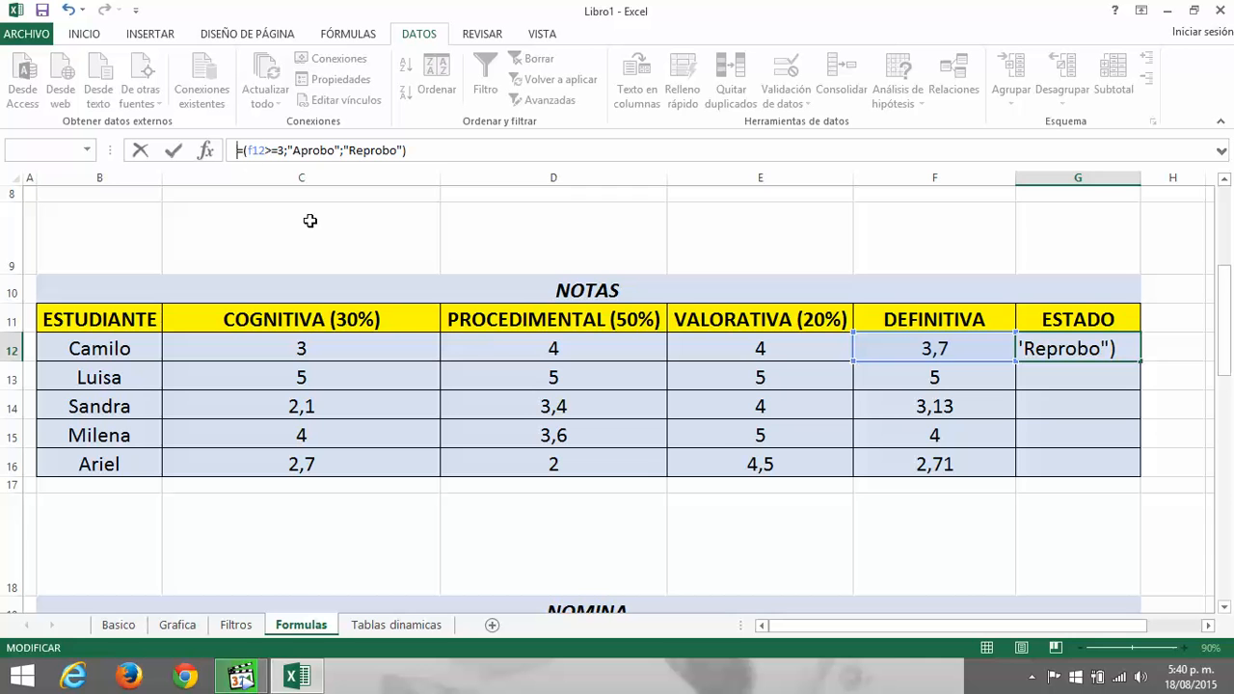
{"action": "type", "text": "si"}
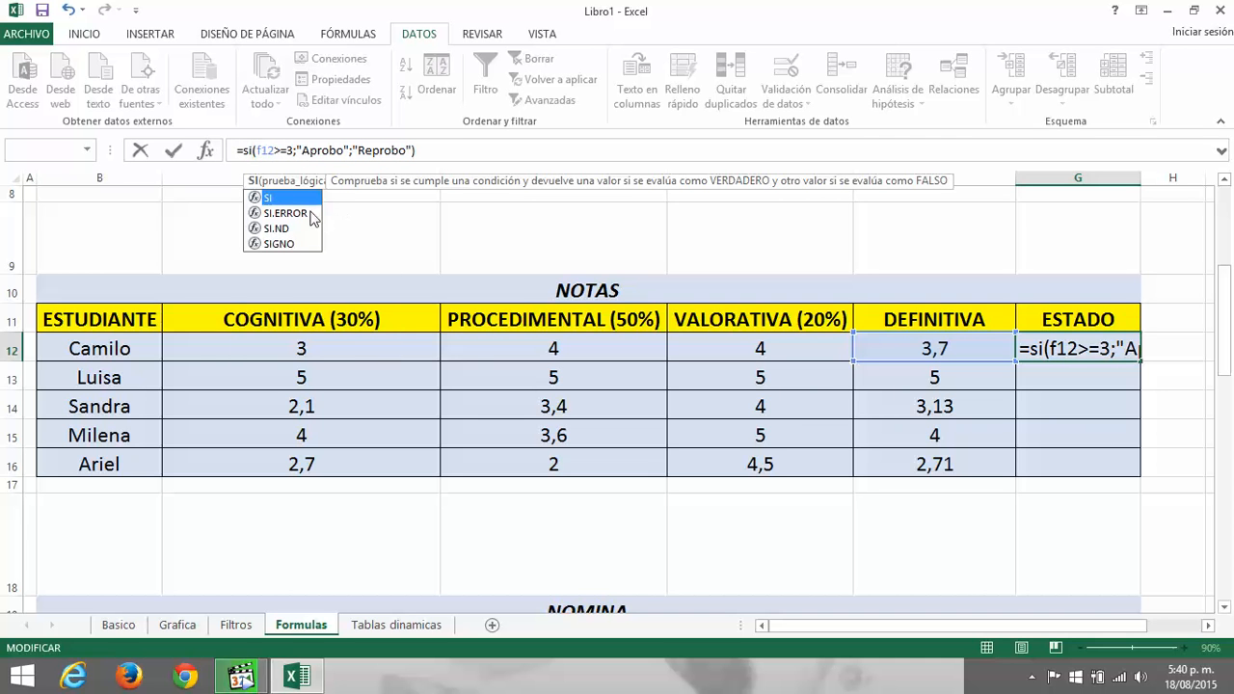
{"action": "key", "text": "Escape"}
{"action": "left_click", "coordinate": [450, 146]}
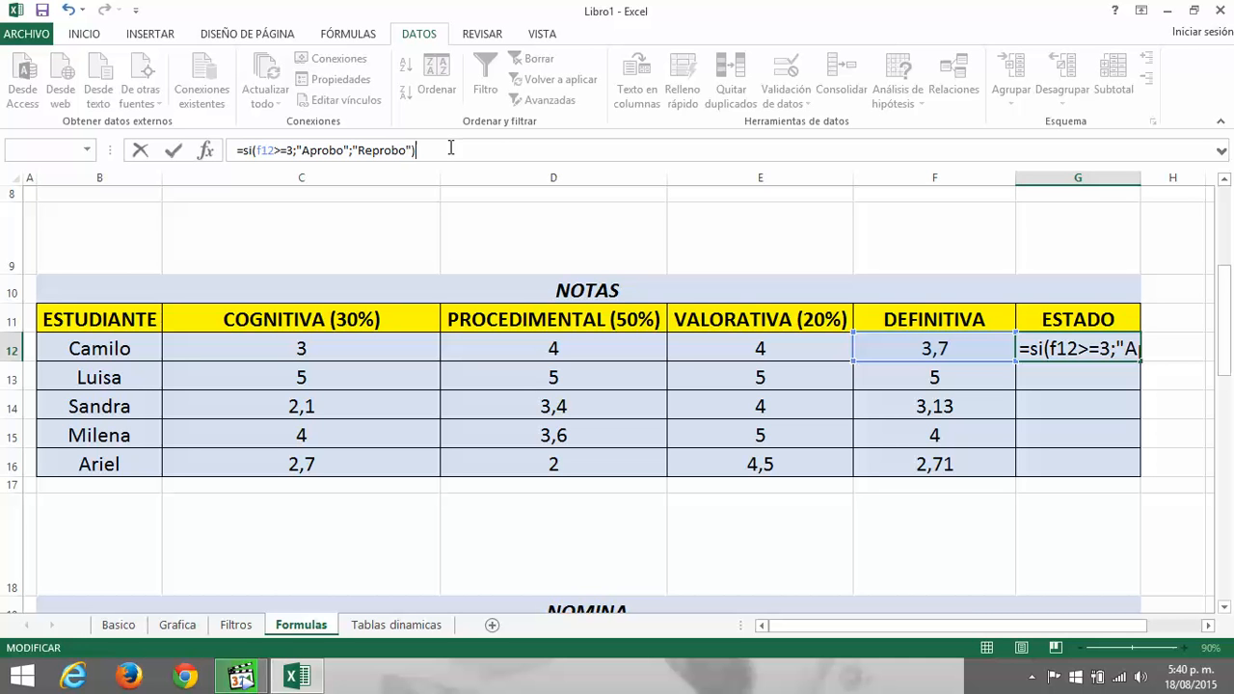
{"action": "key", "text": "Return"}
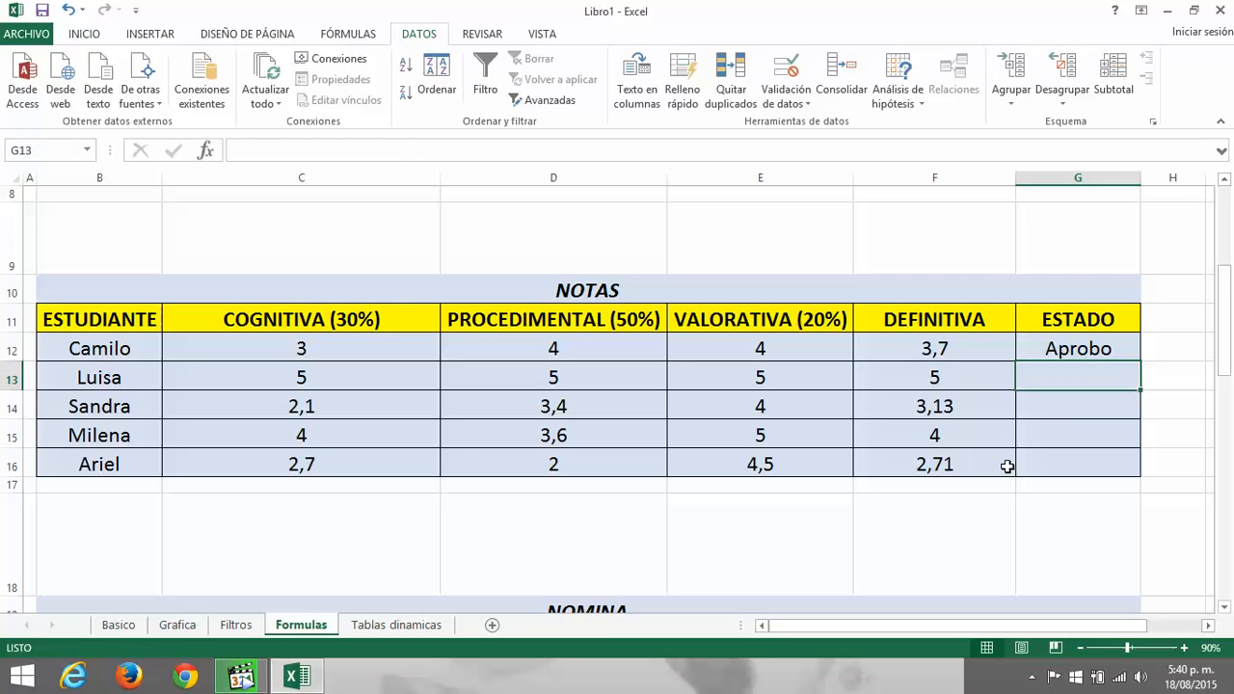
Step: Fill the ESTADO formula from G12 down to G16 for all five students
{"action": "left_click", "coordinate": [1083, 345]}
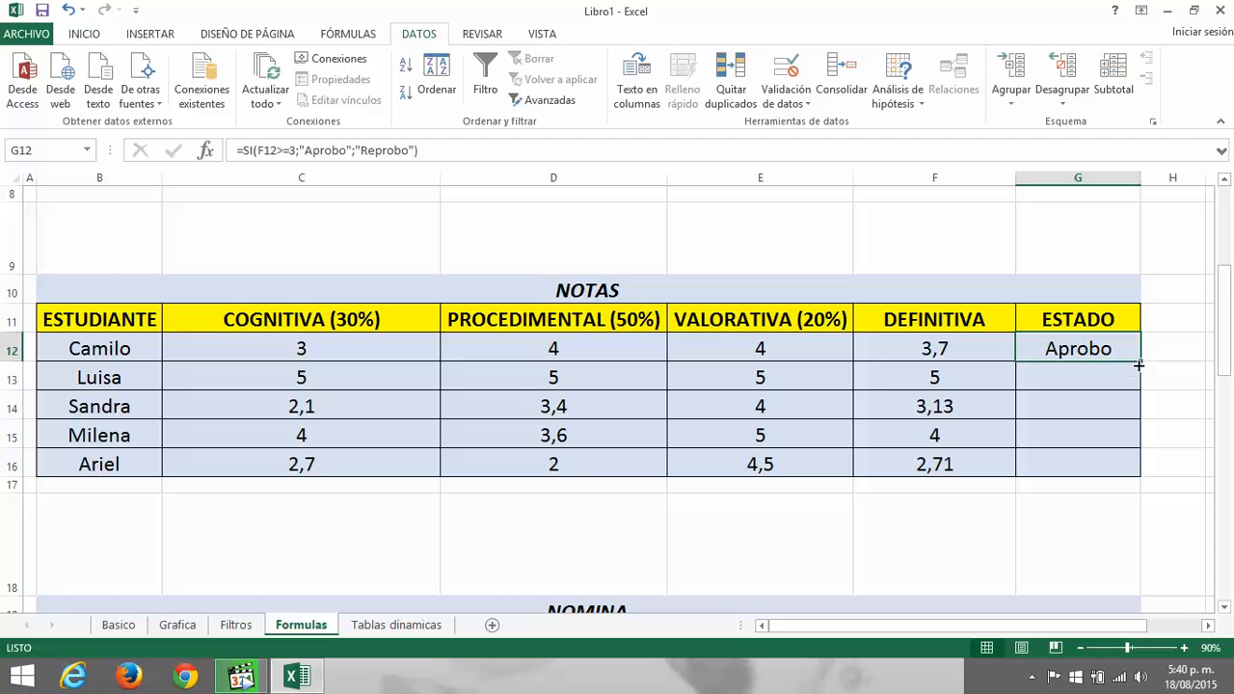
{"action": "left_click_drag", "start_coordinate": [1141, 362], "coordinate": [1132, 473]}
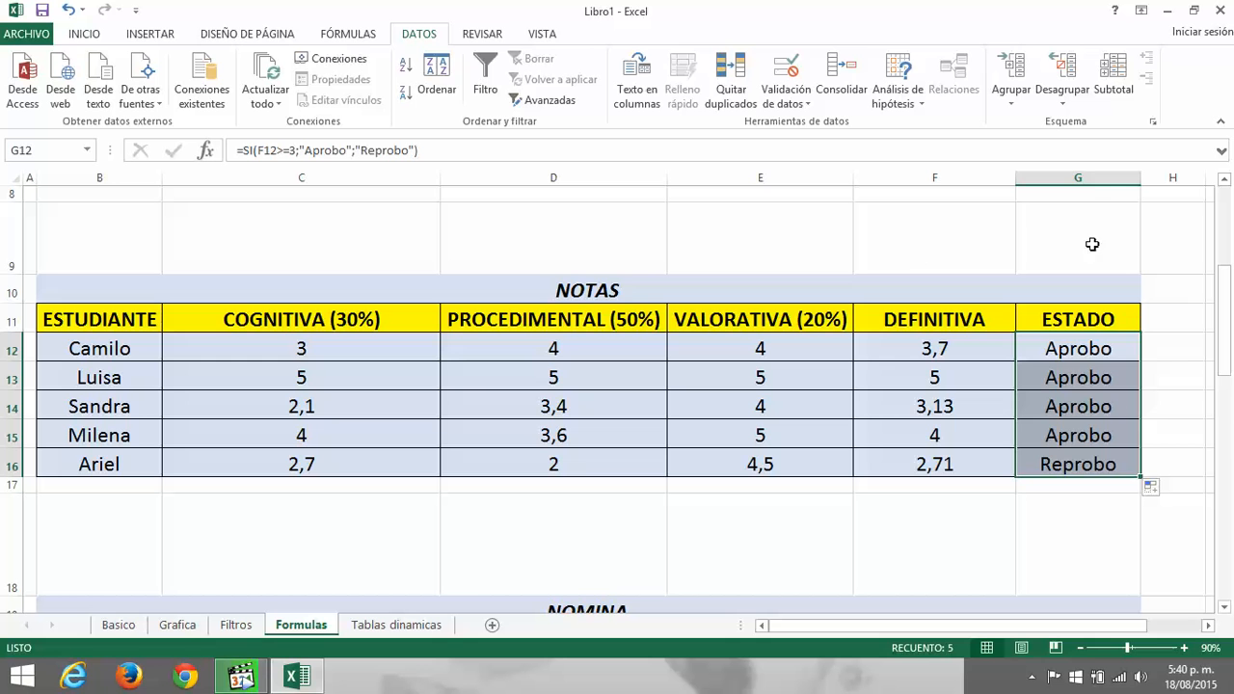
{"action": "left_click", "coordinate": [1172, 403]}
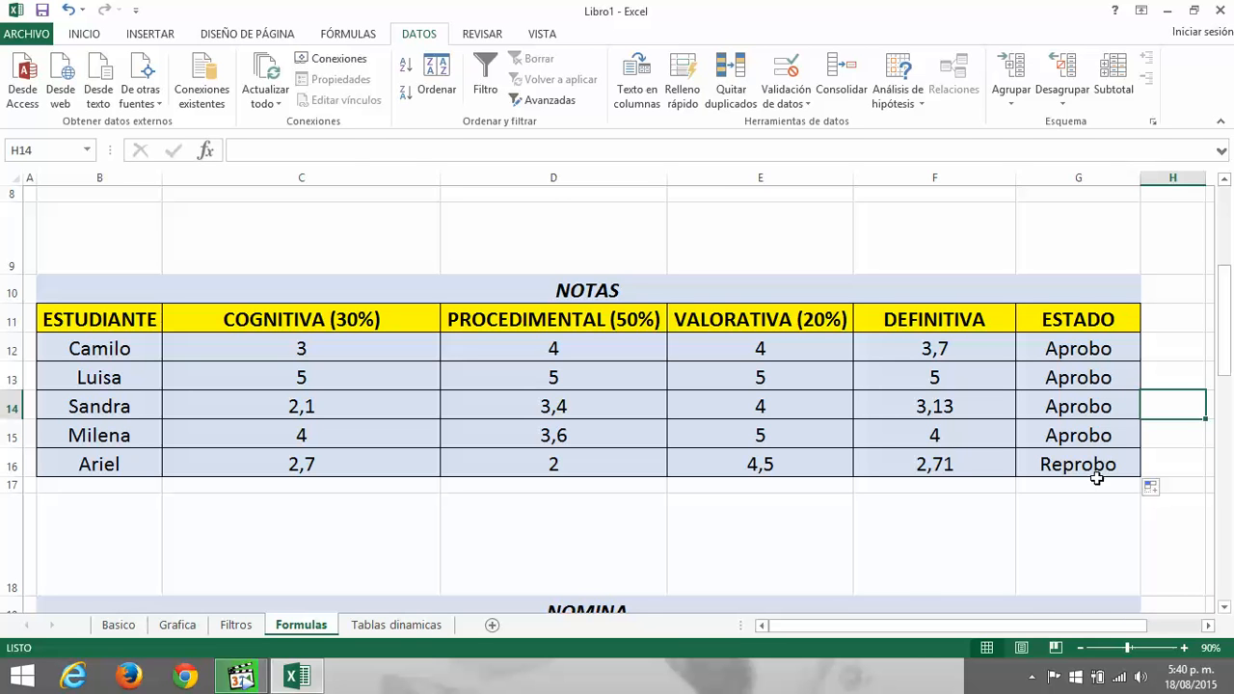
{"action": "left_click", "coordinate": [1057, 353]}
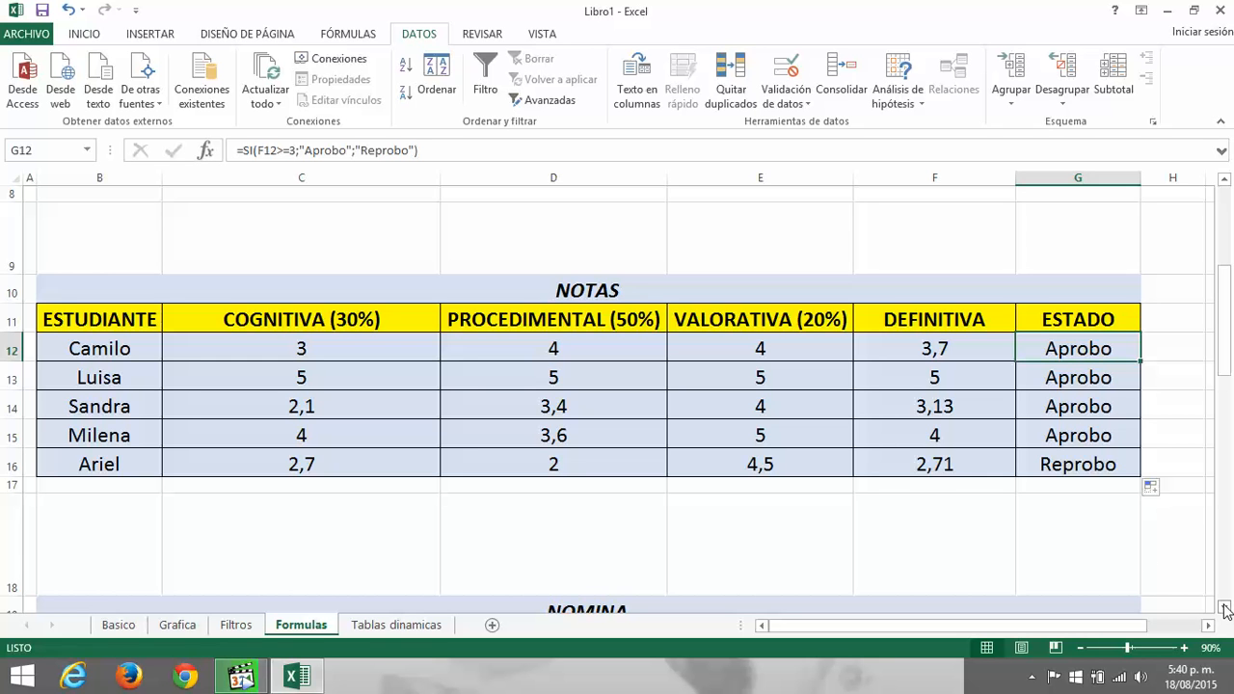
Step: Scroll to the NOMINA table and select the five salaries in C21:C25
{"action": "left_click_drag", "start_coordinate": [1224, 610], "coordinate": [1224, 609]}
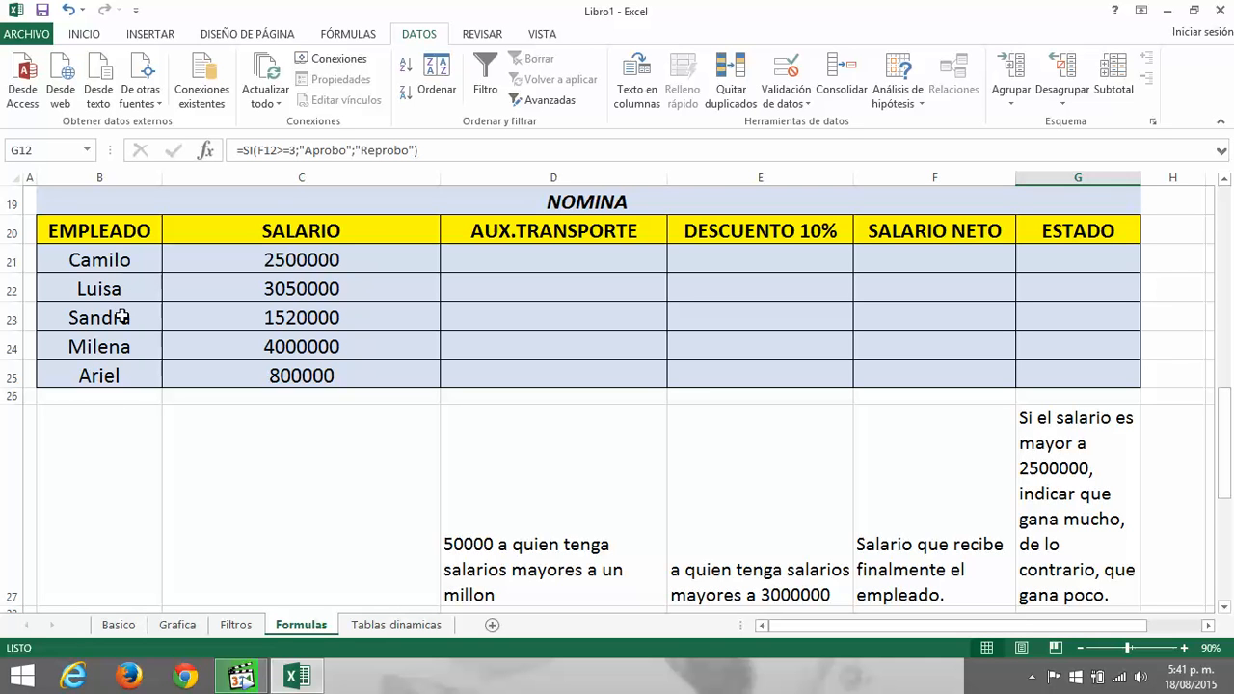
{"action": "left_click", "coordinate": [331, 259]}
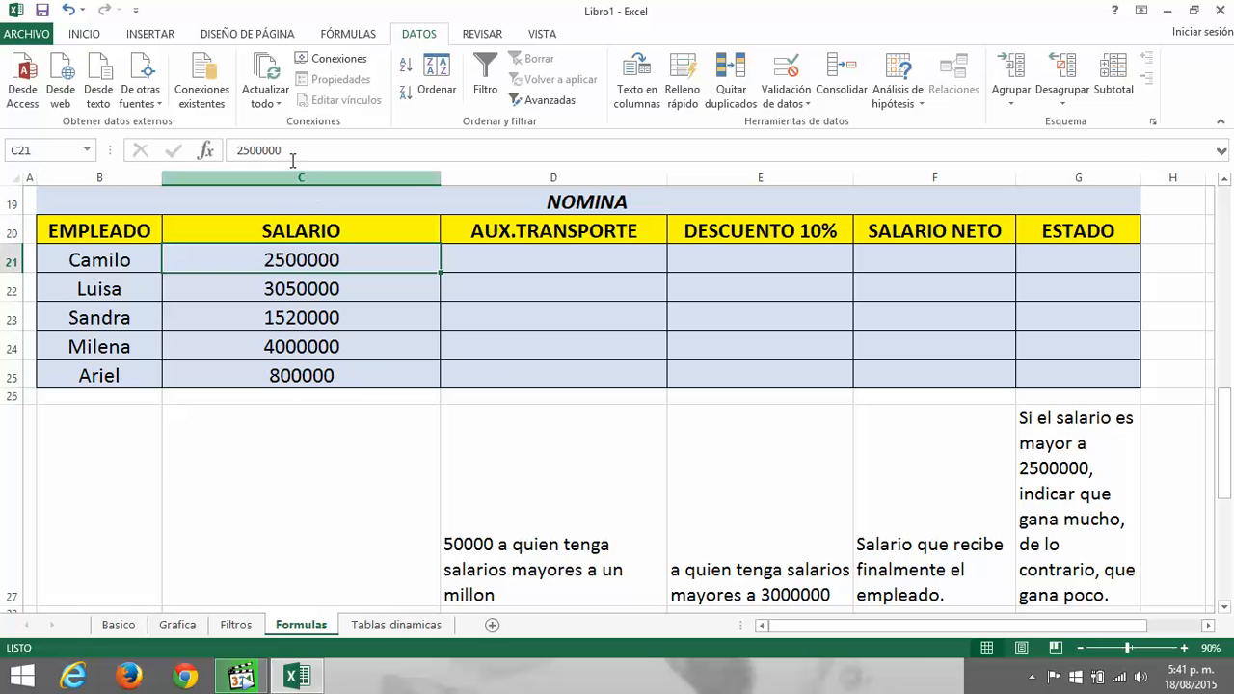
{"action": "left_click", "coordinate": [312, 285]}
{"action": "left_click", "coordinate": [315, 260]}
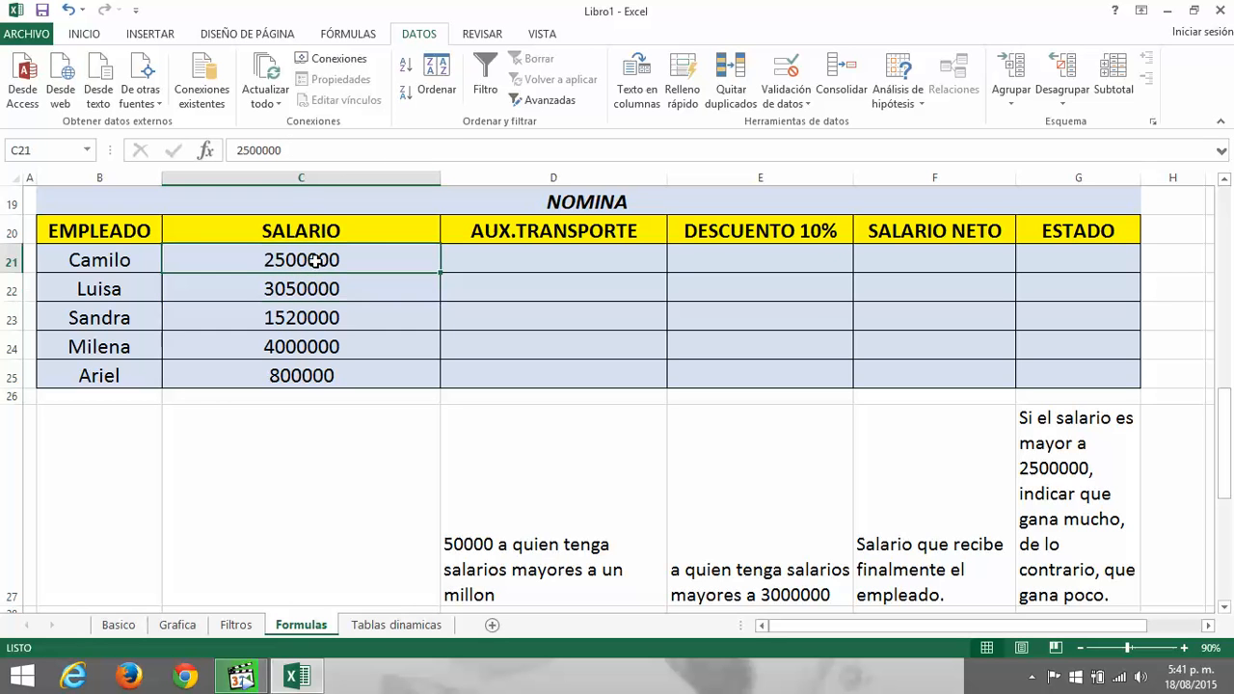
{"action": "left_click", "coordinate": [309, 311]}
{"action": "left_click", "coordinate": [307, 288]}
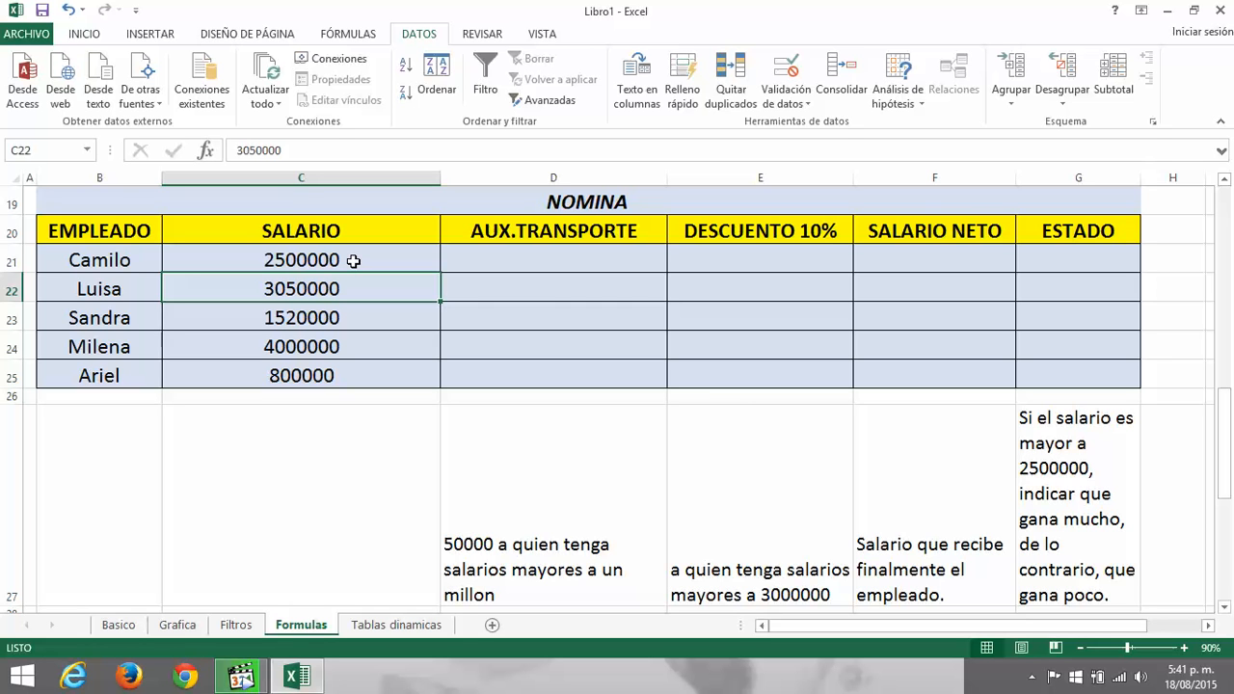
{"action": "left_click_drag", "start_coordinate": [354, 260], "coordinate": [366, 371]}
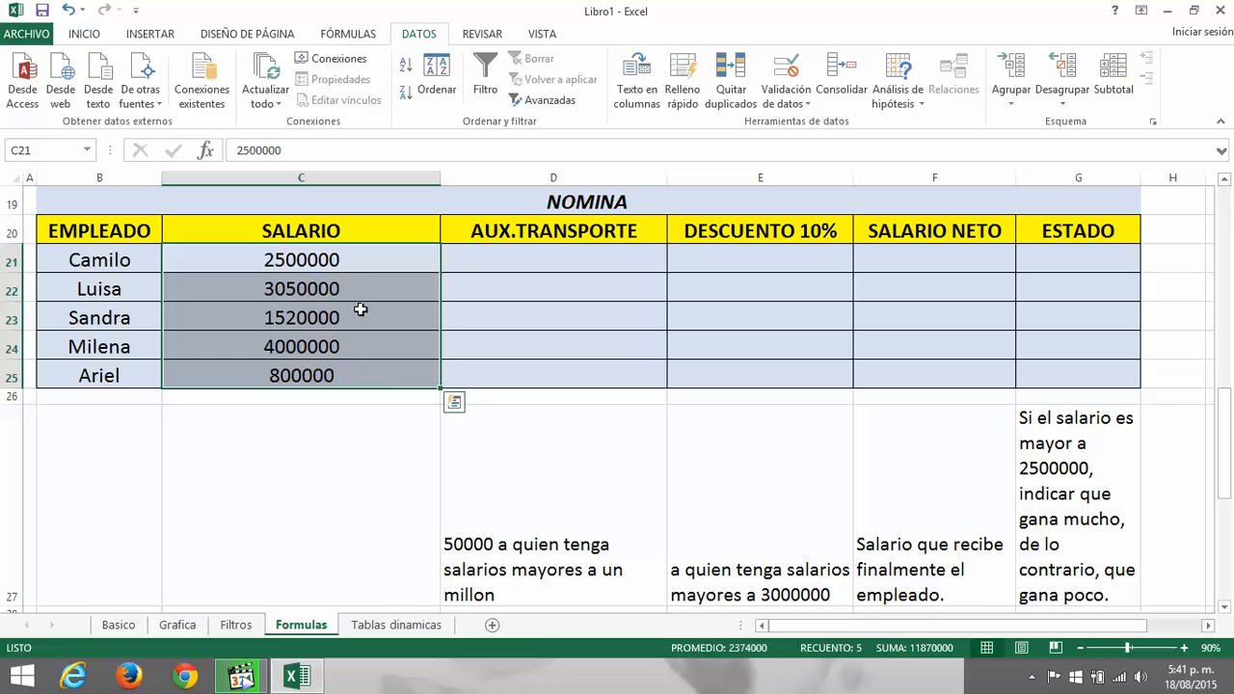
Step: Format C21:C25 as Moneda with 2 decimals and the $ symbol
{"action": "right_click", "coordinate": [353, 287]}
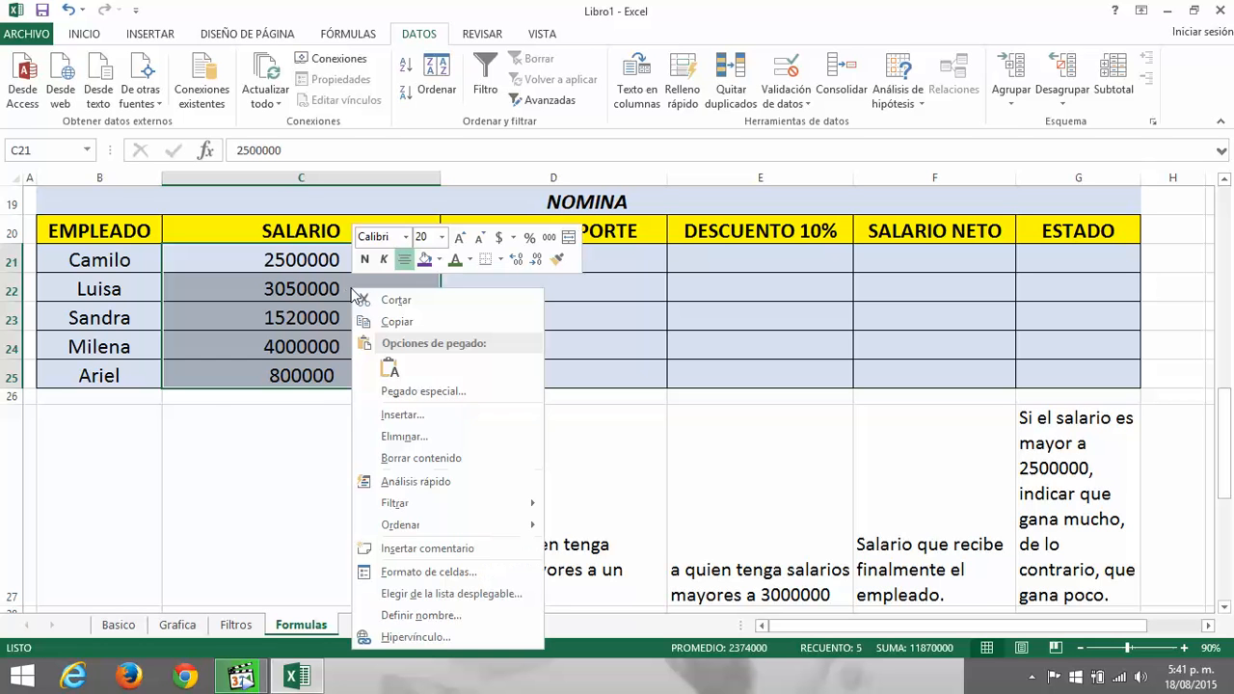
{"action": "left_click", "coordinate": [457, 573]}
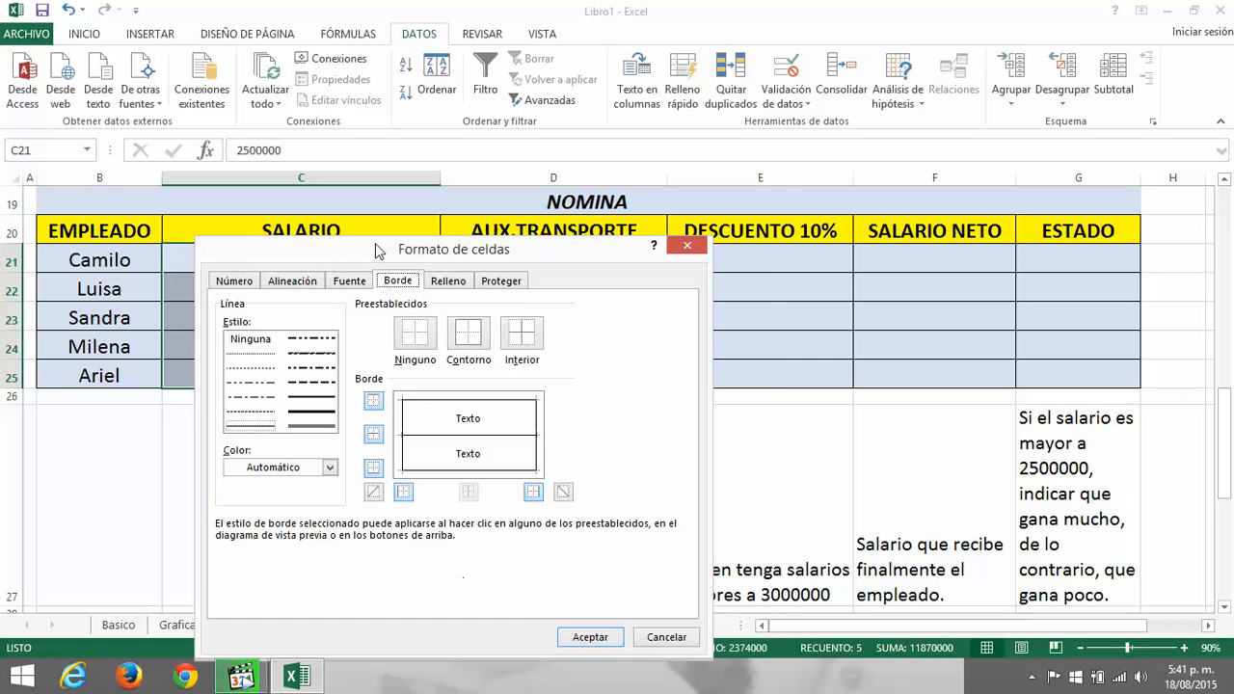
{"action": "left_click_drag", "start_coordinate": [374, 250], "coordinate": [451, 187]}
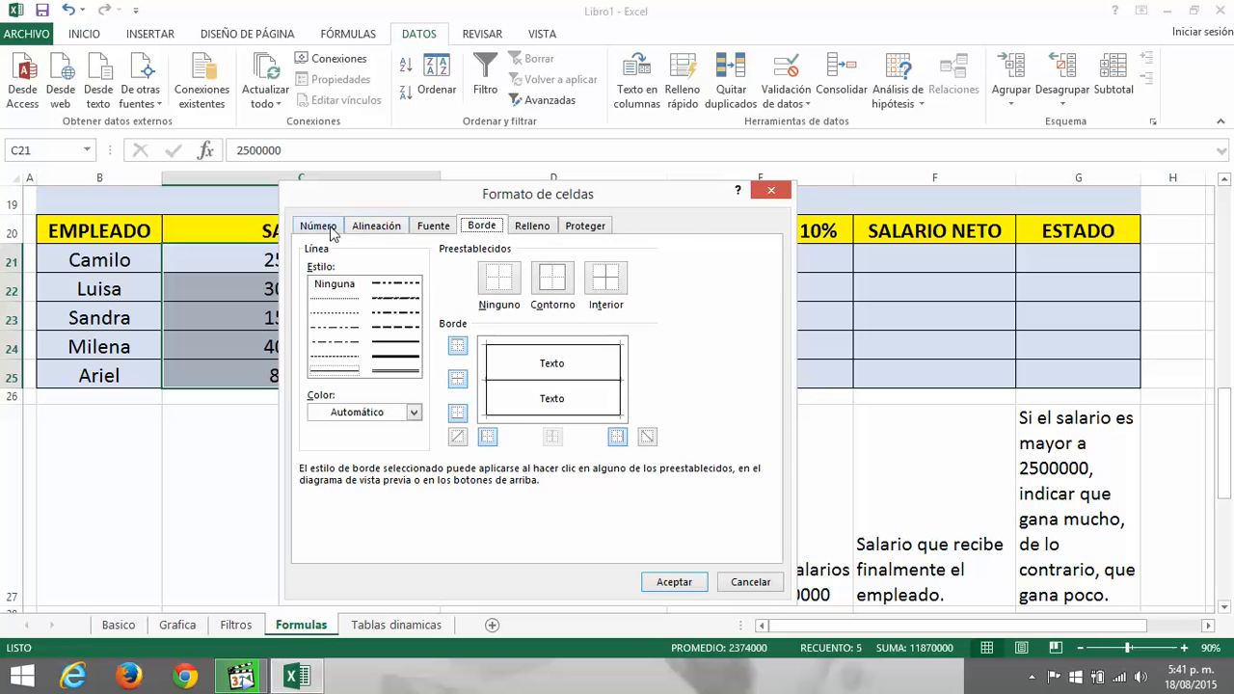
{"action": "left_click", "coordinate": [333, 229]}
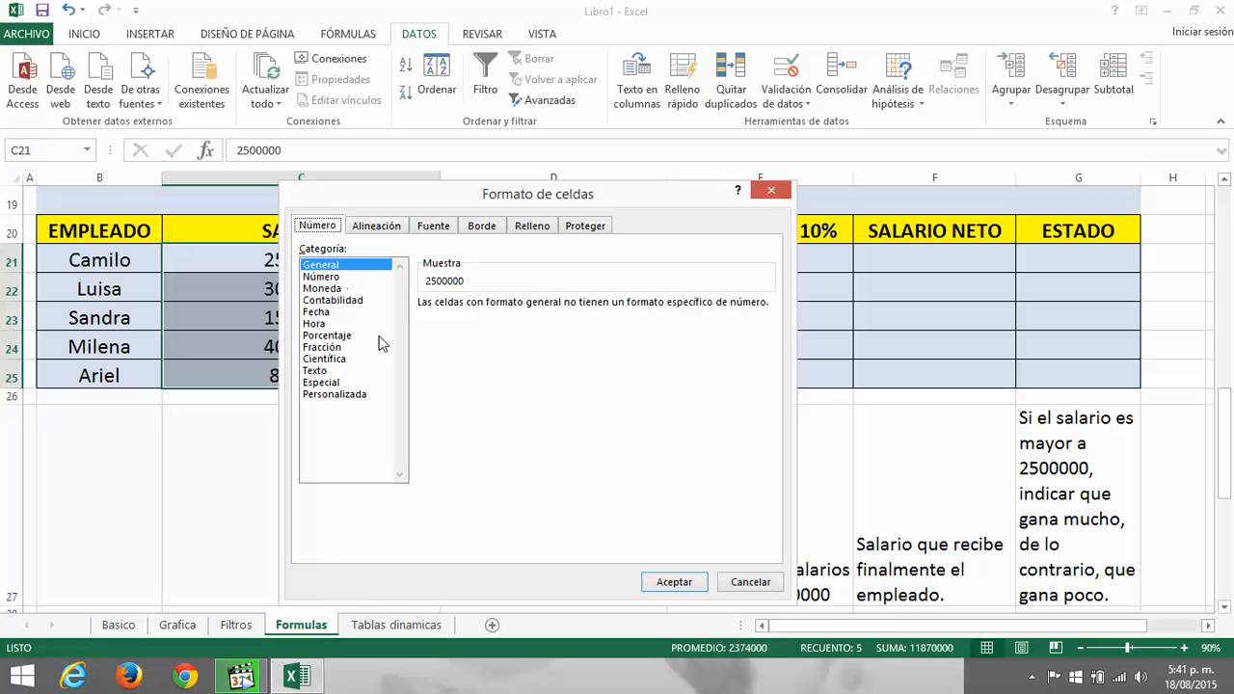
{"action": "left_click_drag", "start_coordinate": [358, 203], "coordinate": [541, 164]}
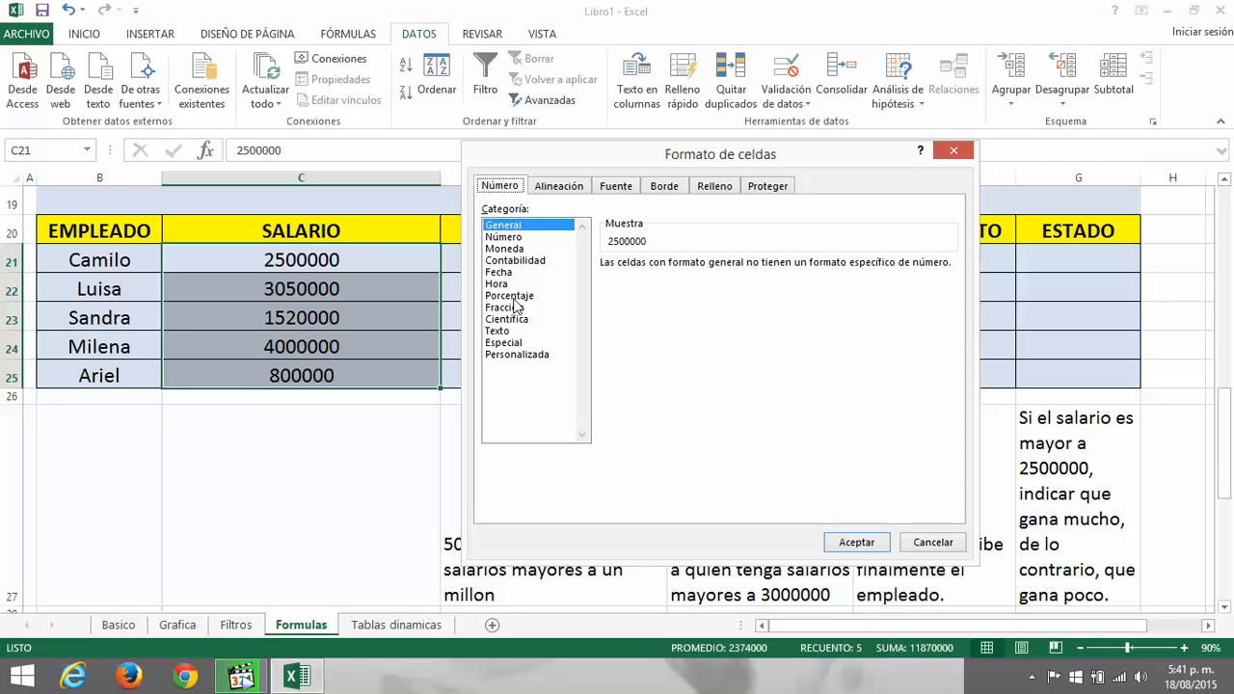
{"action": "left_click", "coordinate": [516, 250]}
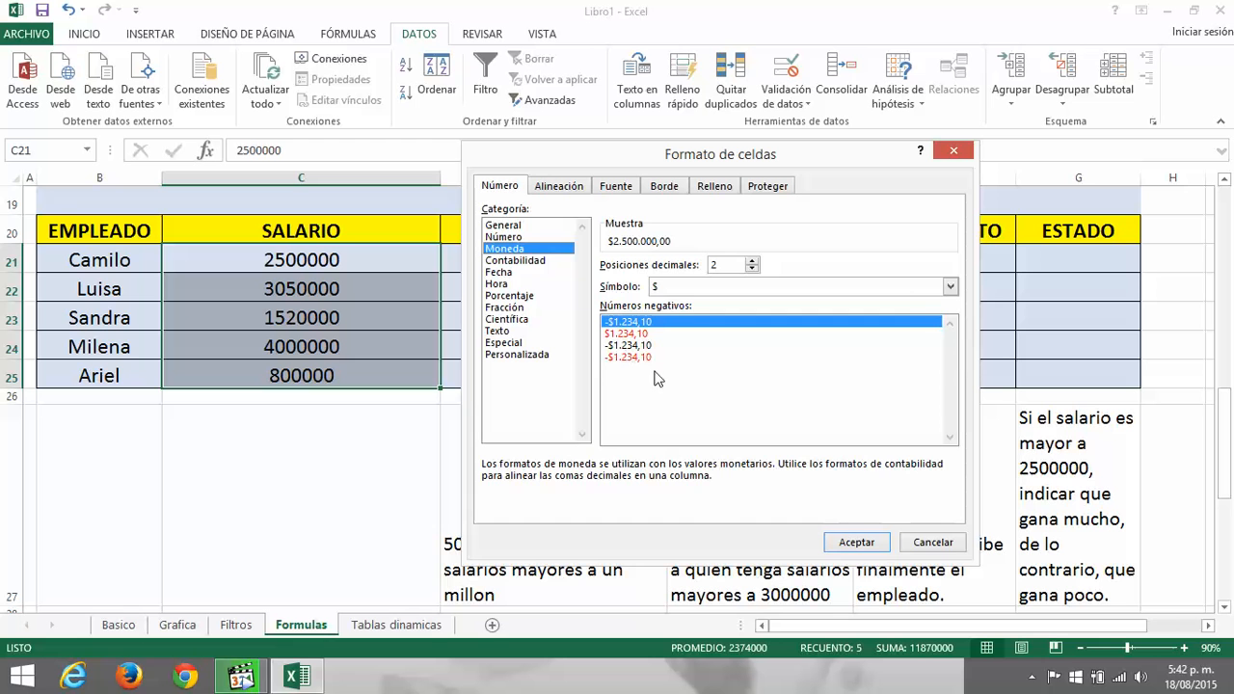
{"action": "left_click", "coordinate": [950, 286]}
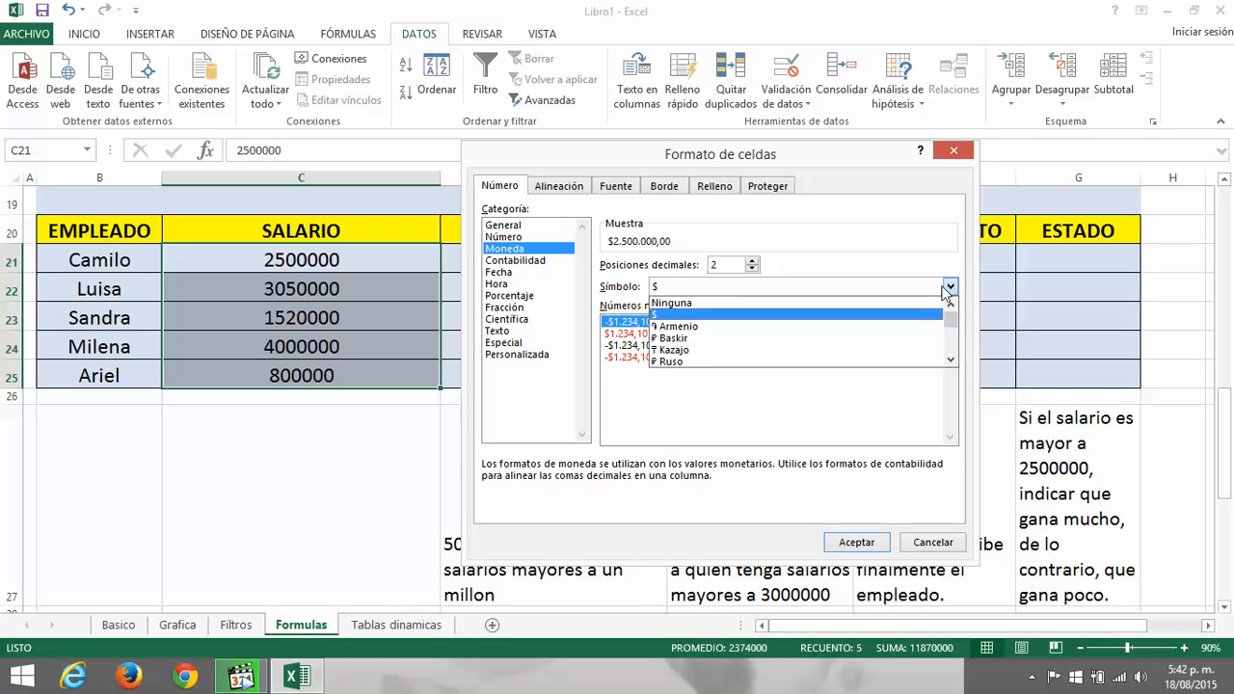
{"action": "left_click", "coordinate": [683, 315]}
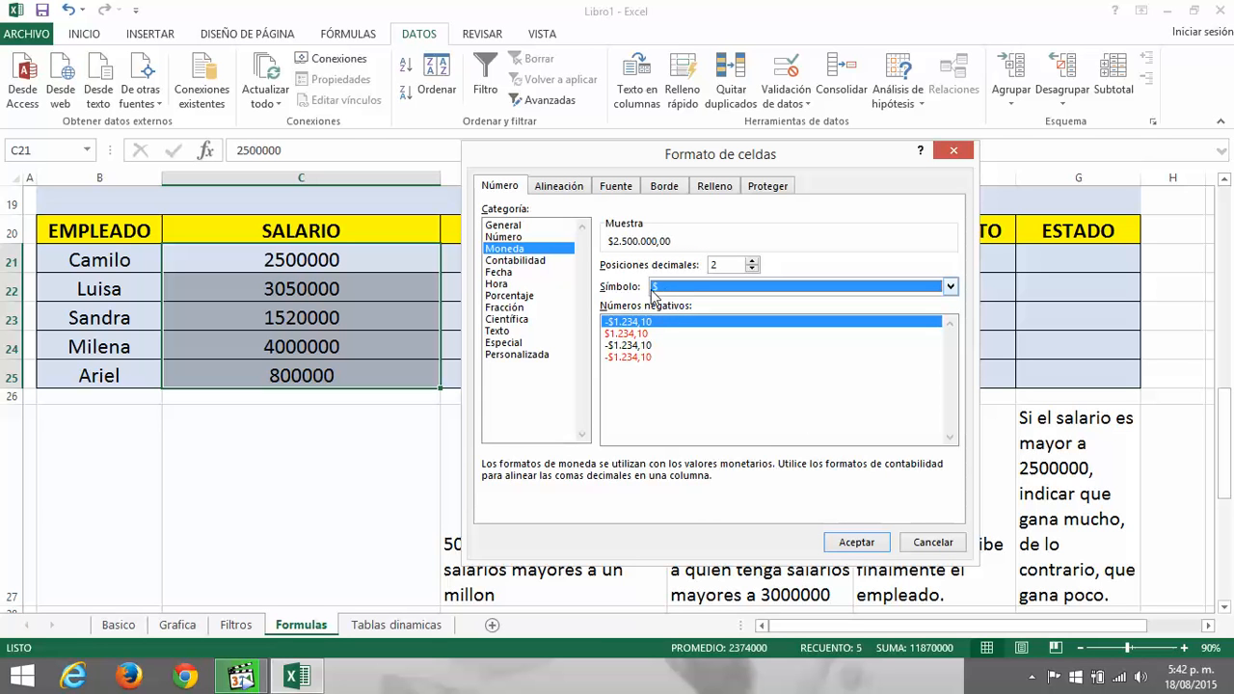
{"action": "left_click", "coordinate": [857, 542]}
{"action": "left_click", "coordinate": [467, 319]}
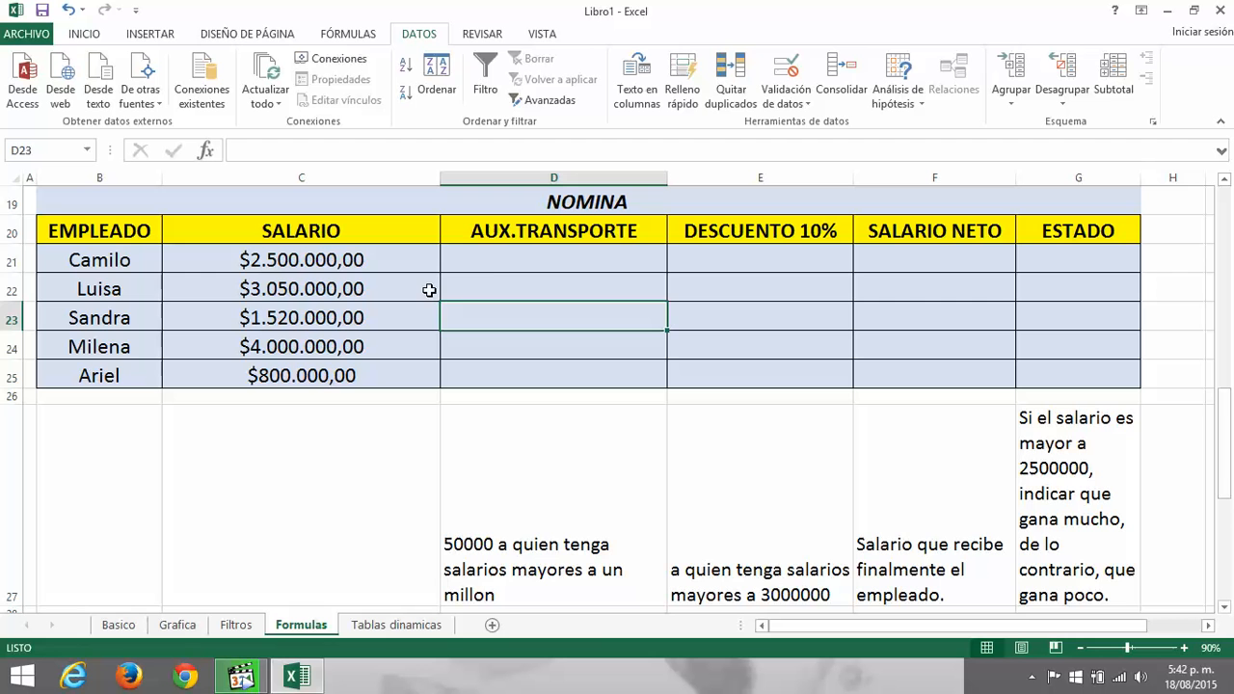
Step: Align the transport allowance note in D27 to the top of its cell
{"action": "left_click", "coordinate": [499, 268]}
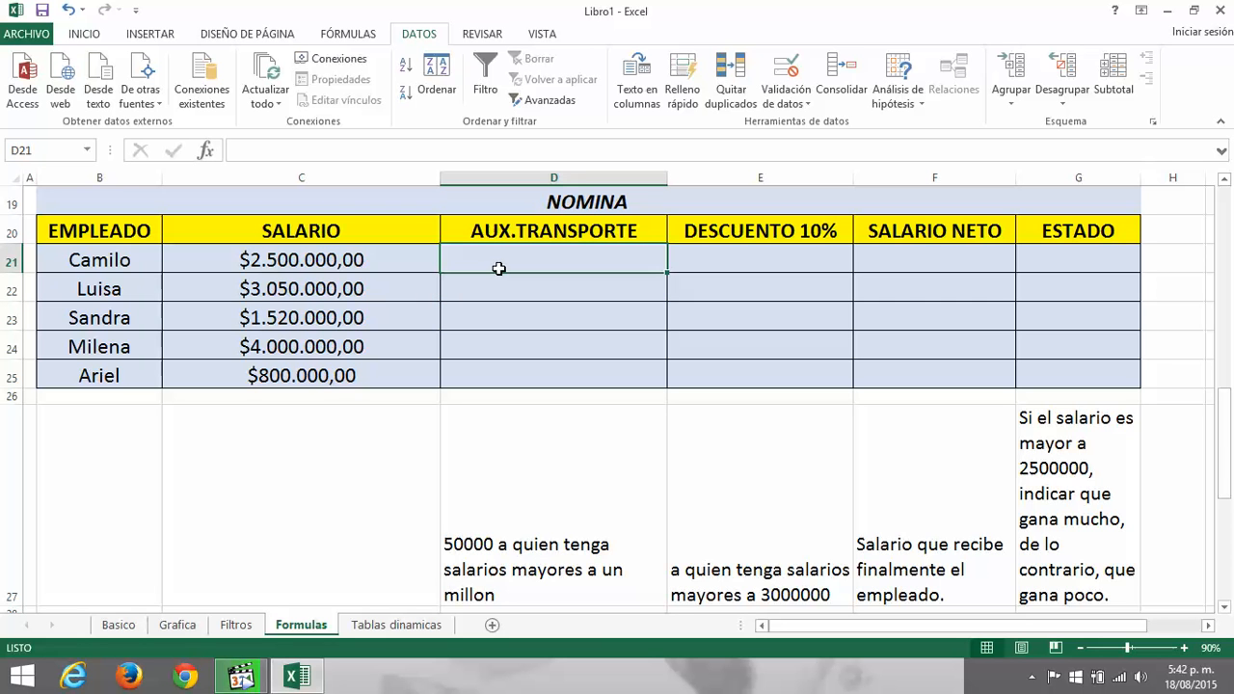
{"action": "left_click", "coordinate": [1226, 610]}
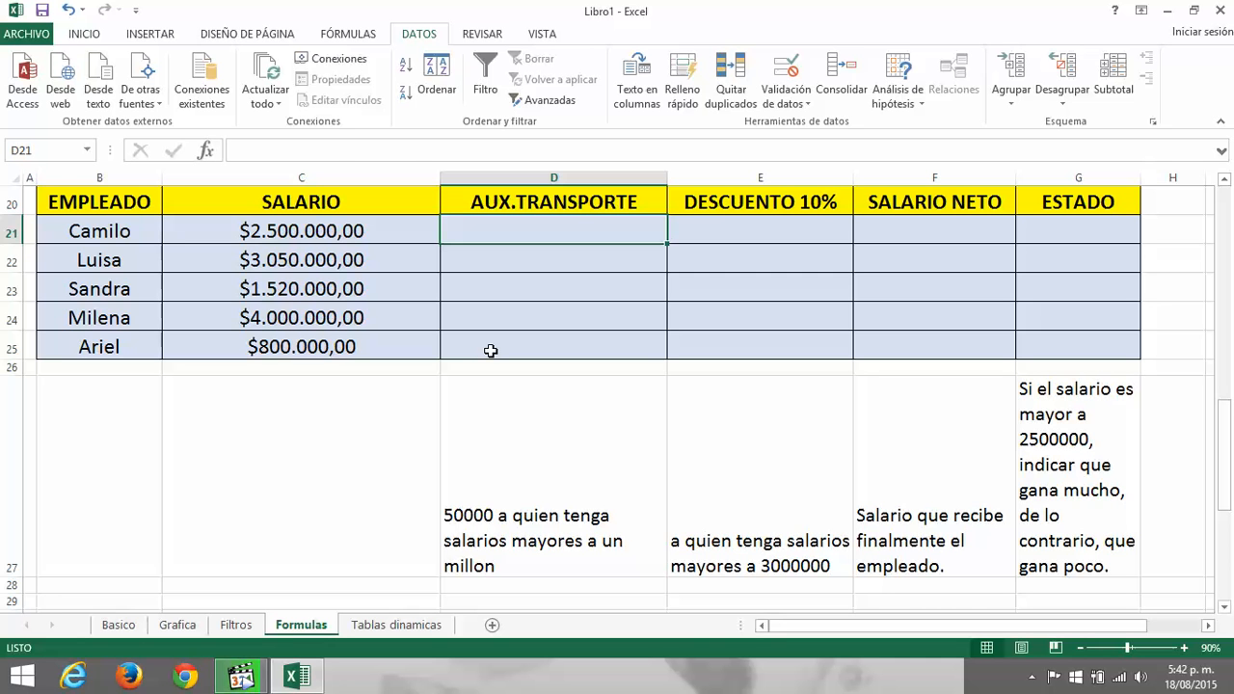
{"action": "left_click", "coordinate": [554, 454]}
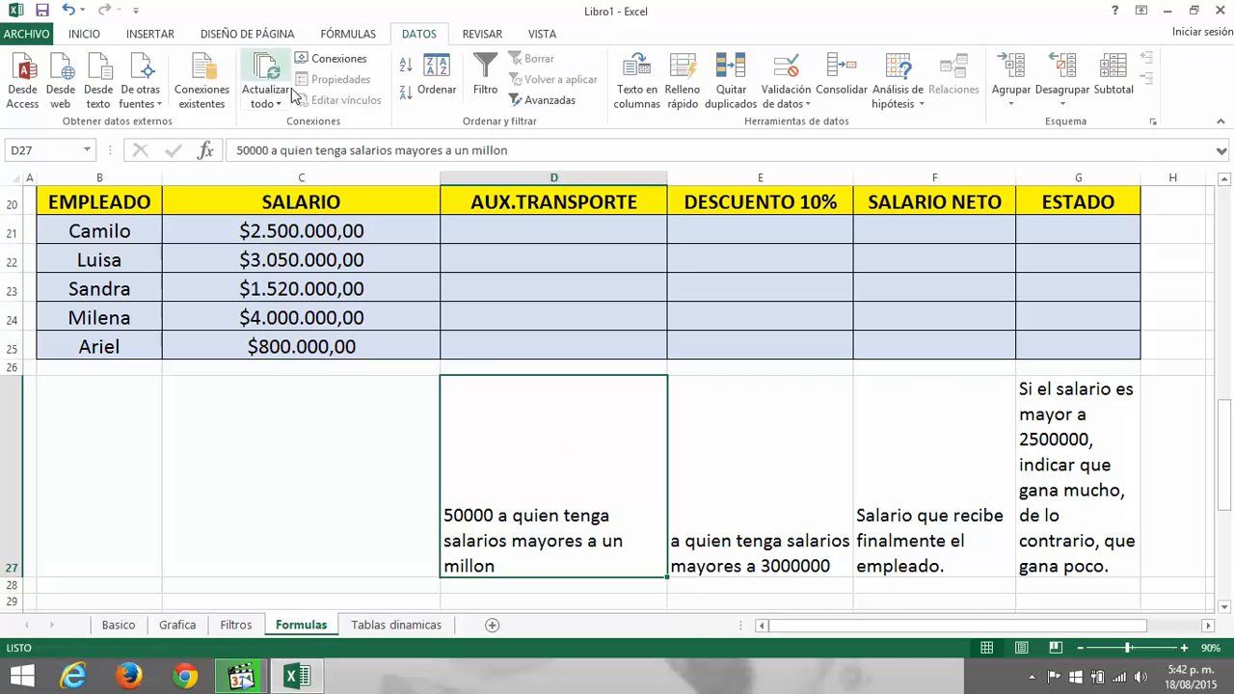
{"action": "left_click", "coordinate": [97, 34]}
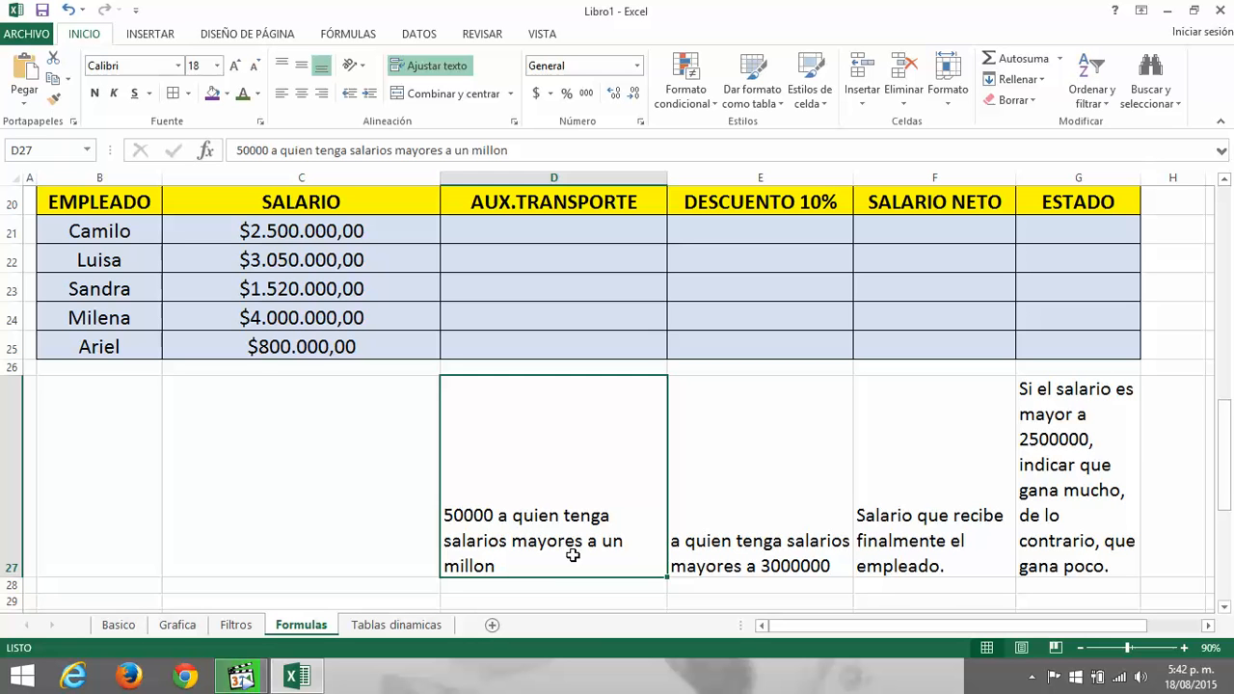
{"action": "left_click", "coordinate": [302, 67]}
{"action": "left_click", "coordinate": [282, 67]}
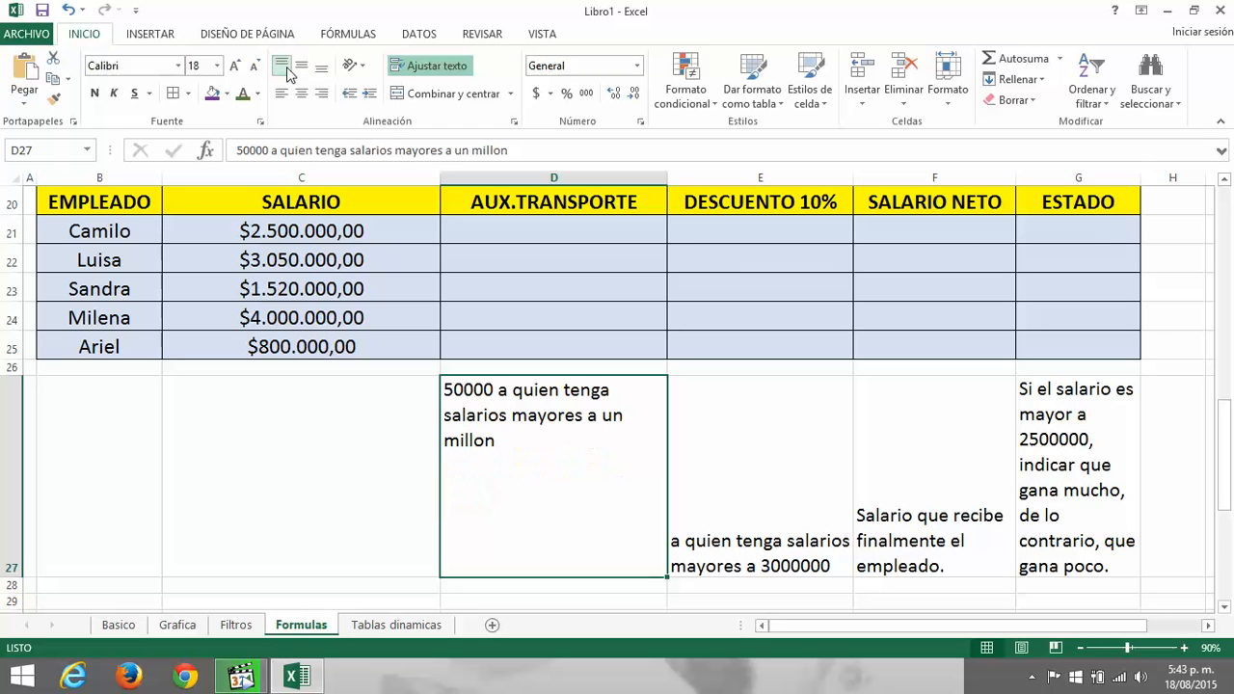
{"action": "left_click", "coordinate": [321, 67]}
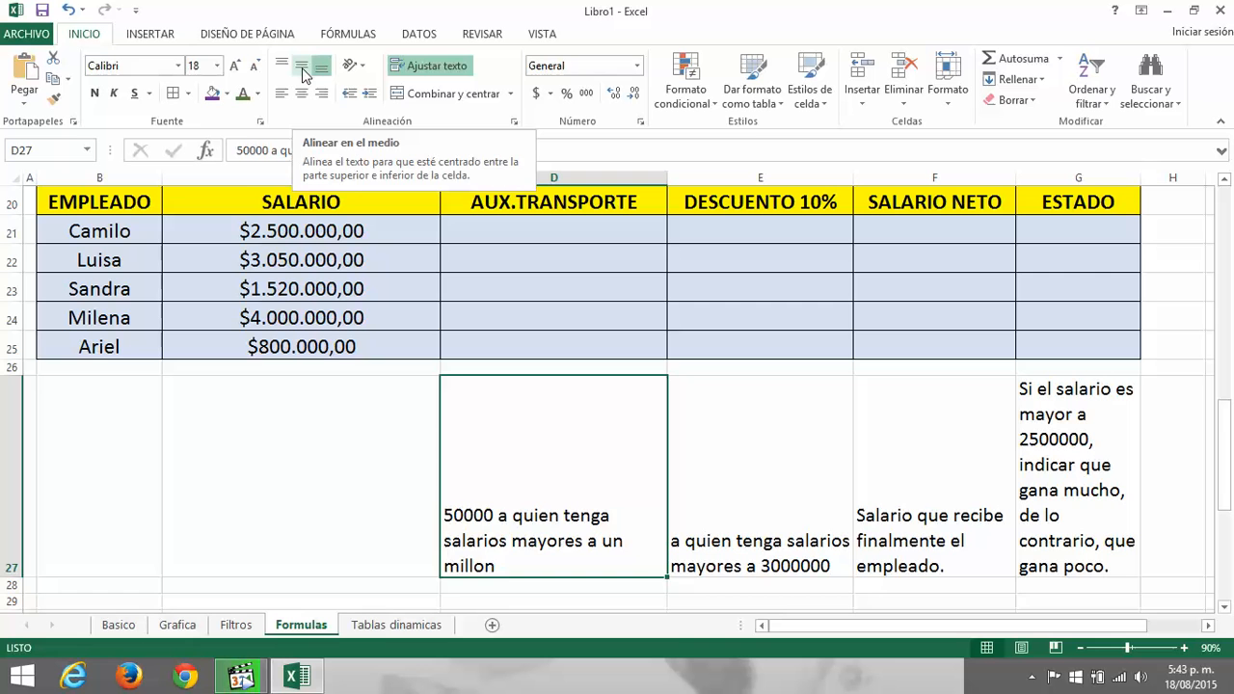
{"action": "left_click", "coordinate": [303, 69]}
{"action": "left_click", "coordinate": [282, 66]}
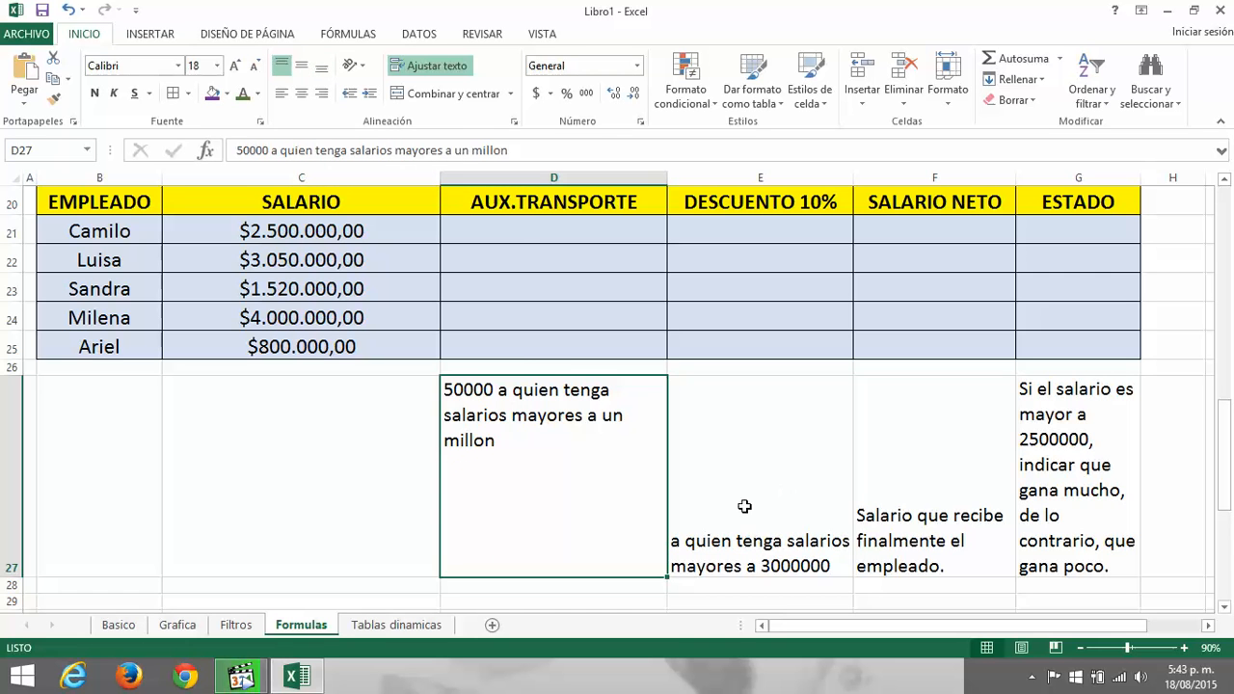
Step: Top-align the discount and net salary notes in E27 and F27
{"action": "left_click", "coordinate": [744, 506]}
{"action": "left_click", "coordinate": [282, 65]}
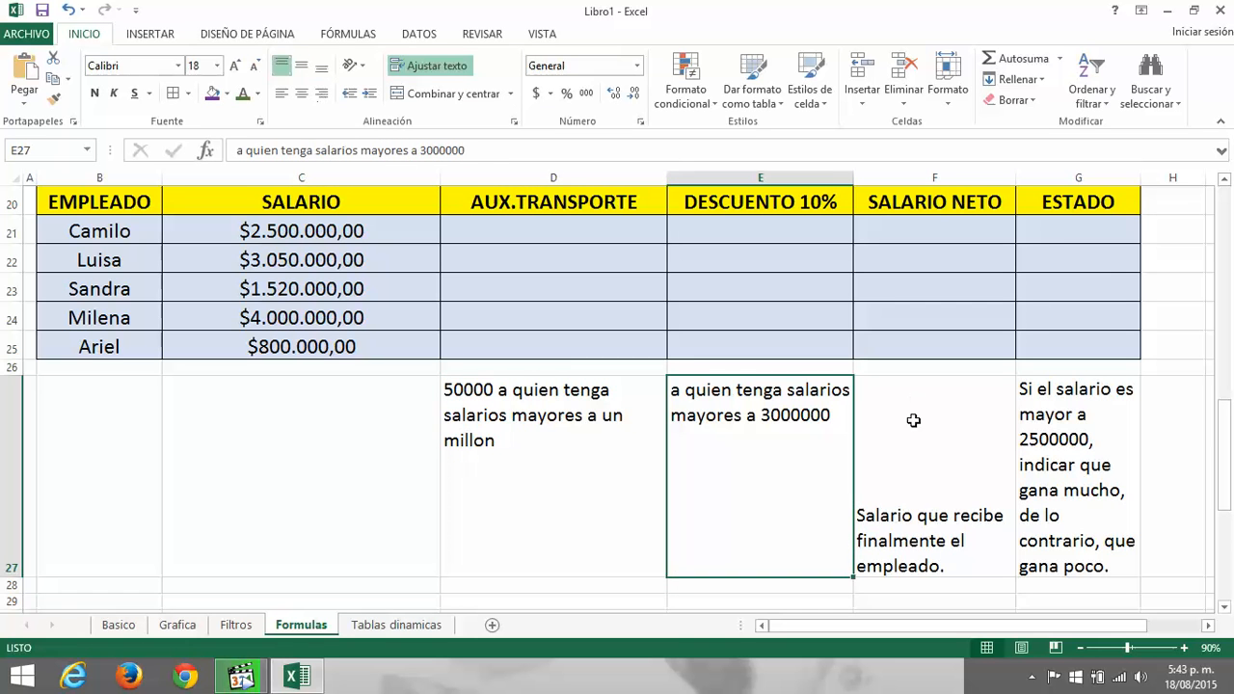
{"action": "left_click", "coordinate": [913, 421]}
{"action": "left_click", "coordinate": [281, 66]}
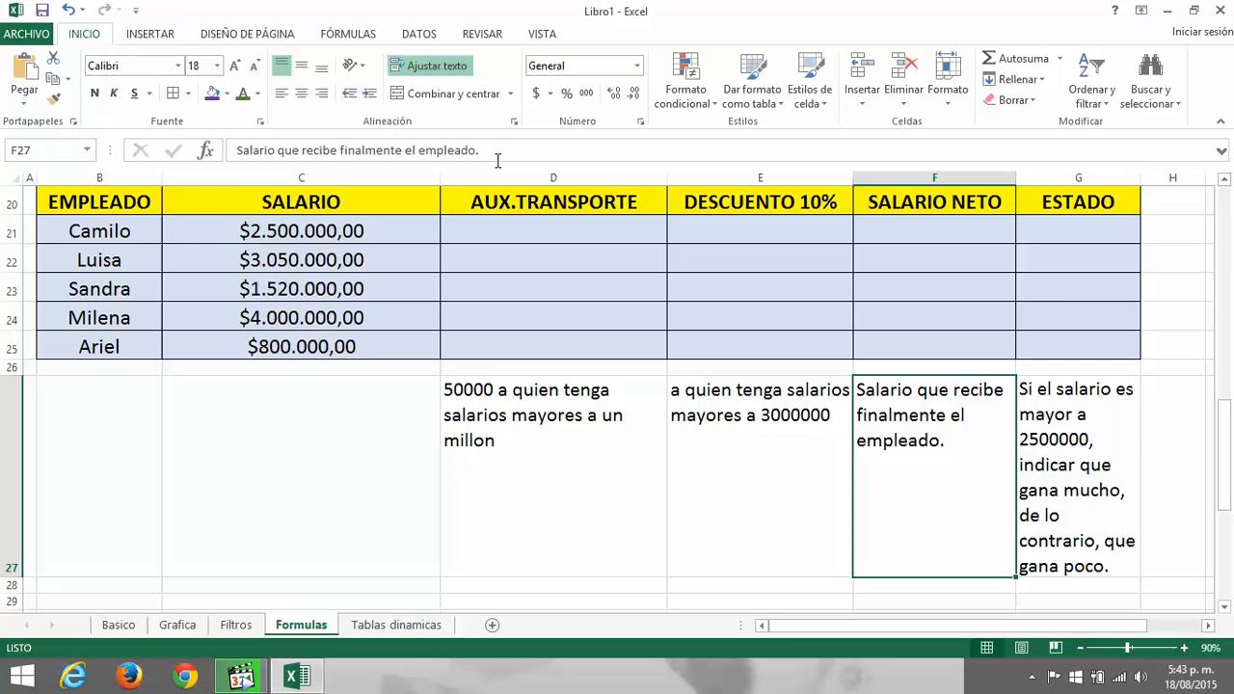
{"action": "left_click", "coordinate": [1225, 180]}
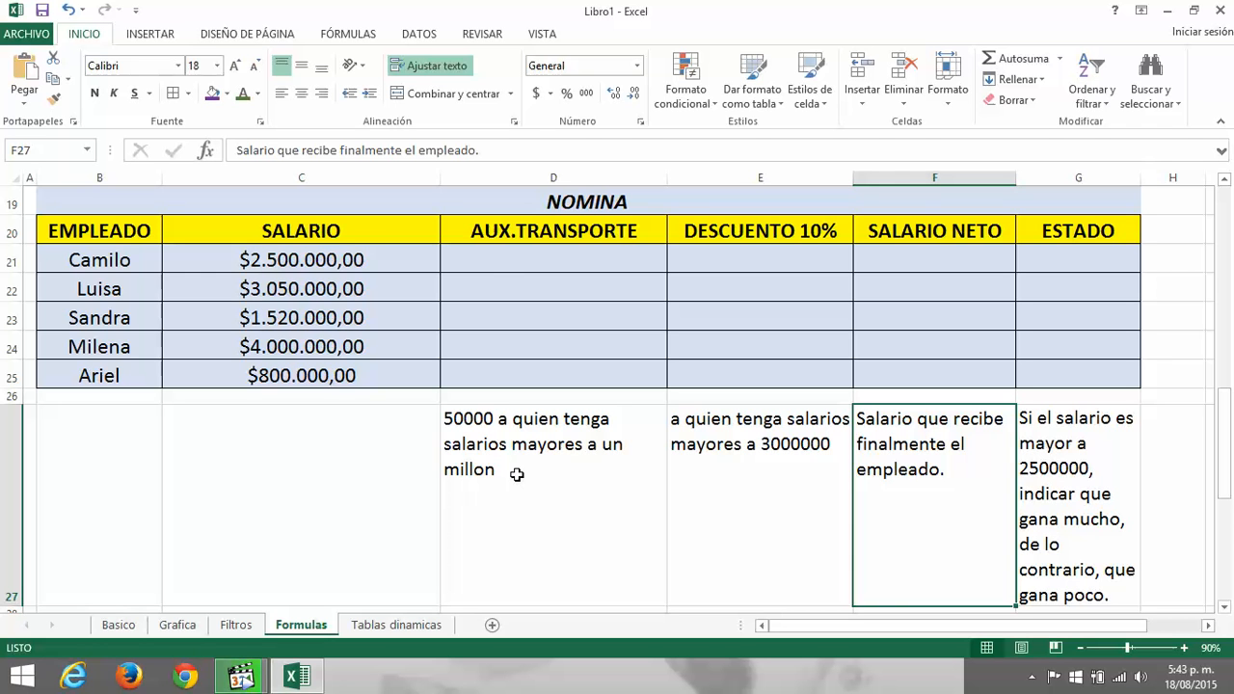
Step: Enter =SI(C21>1000000;50000;0) in D21 for Camilo's transport allowance
{"action": "left_click", "coordinate": [482, 261]}
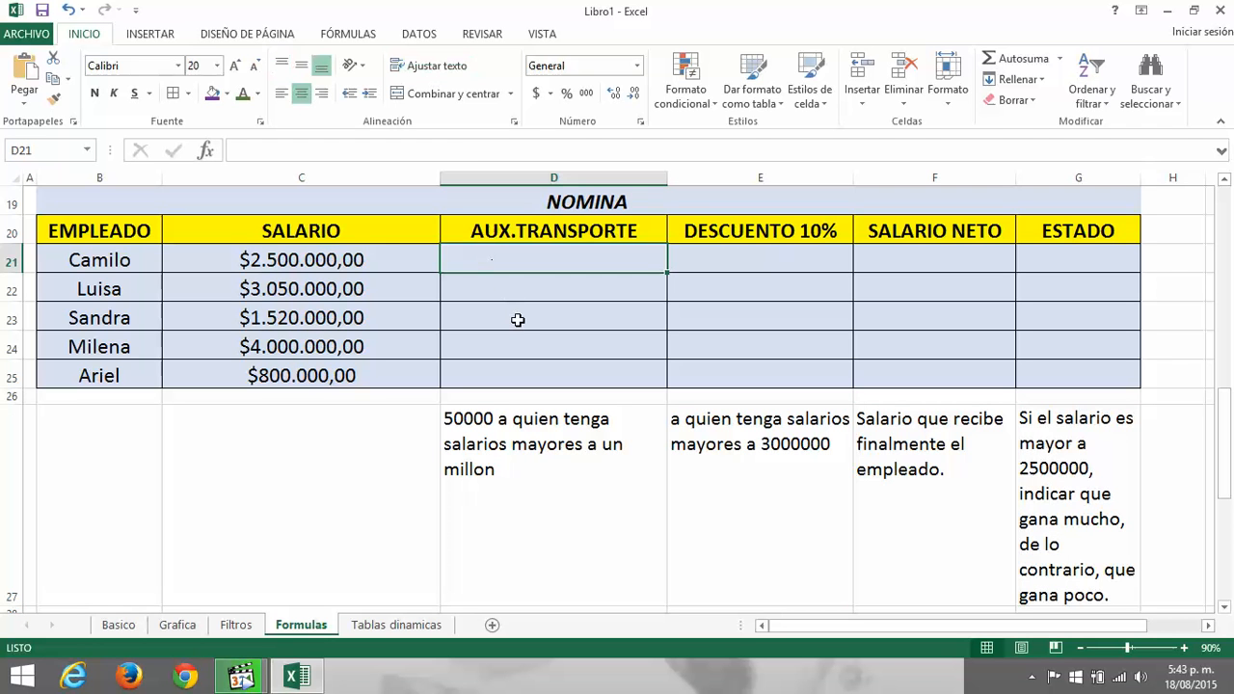
{"action": "left_click", "coordinate": [260, 150]}
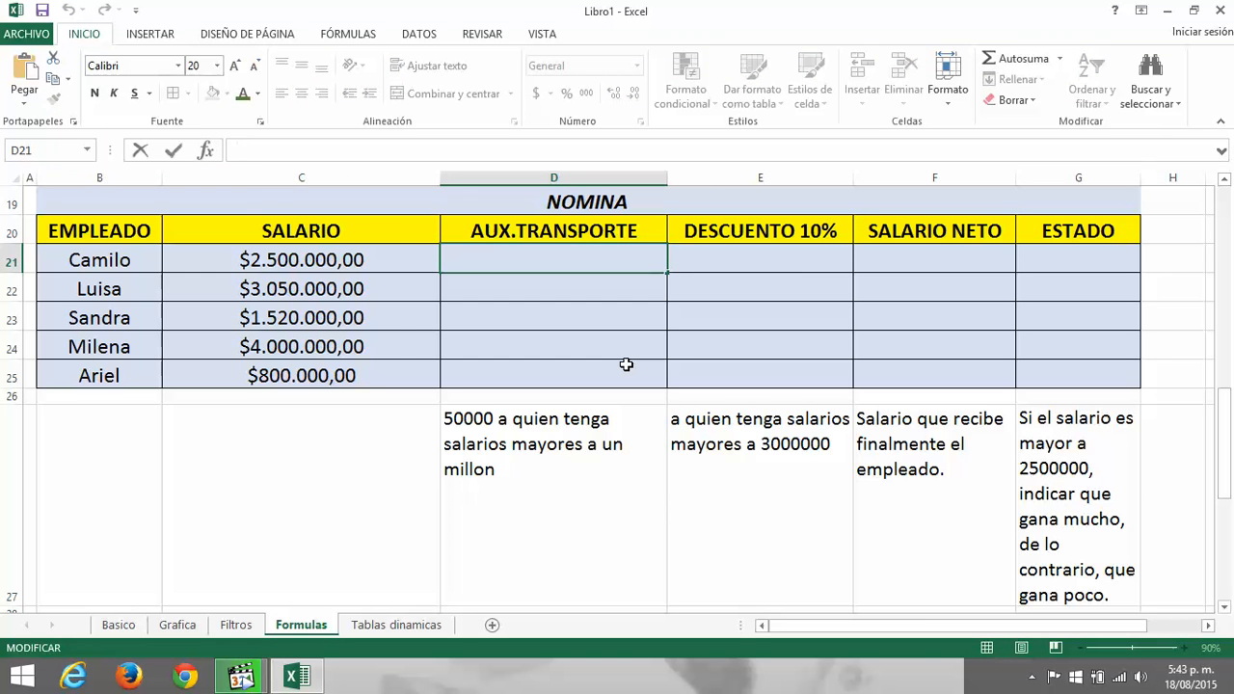
{"action": "type", "text": "=si"}
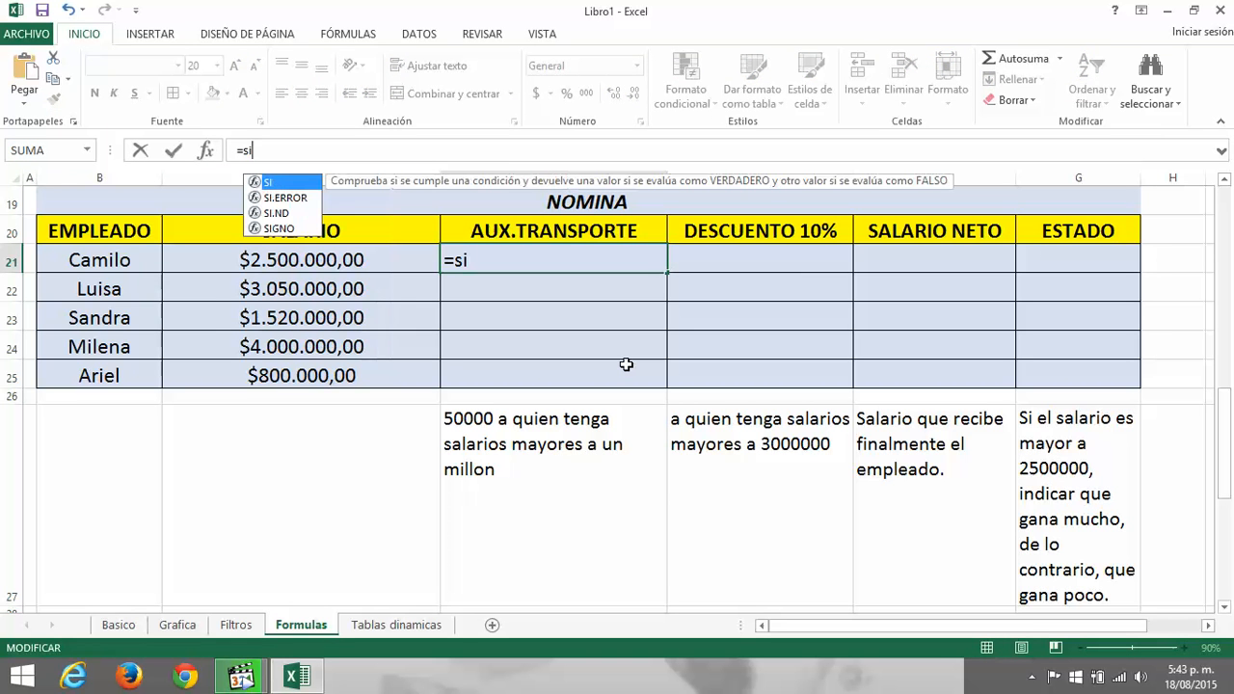
{"action": "type", "text": "("}
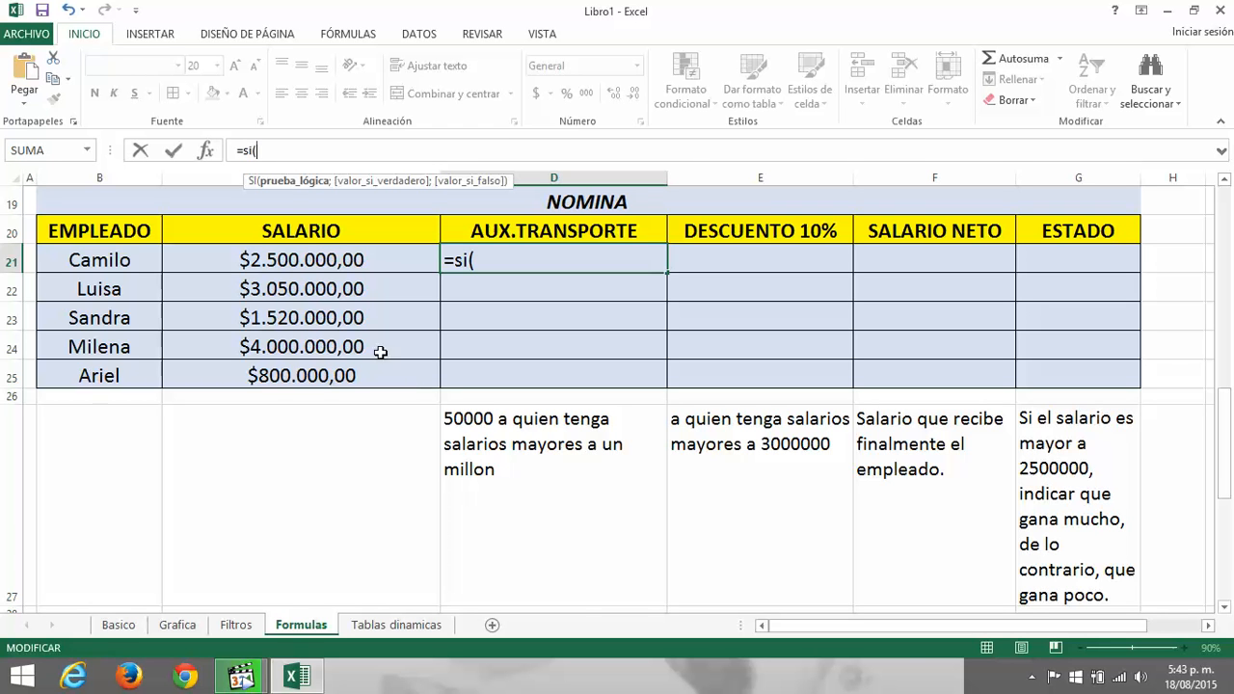
{"action": "left_click", "coordinate": [298, 261]}
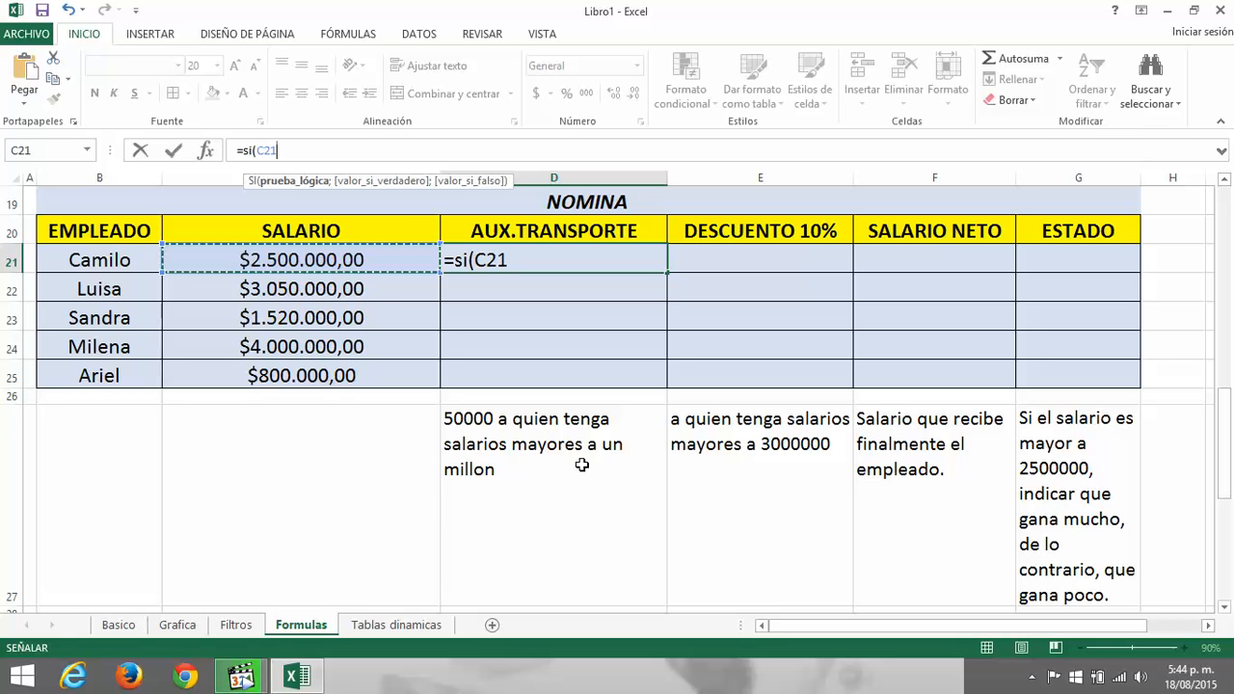
{"action": "type", "text": ">"}
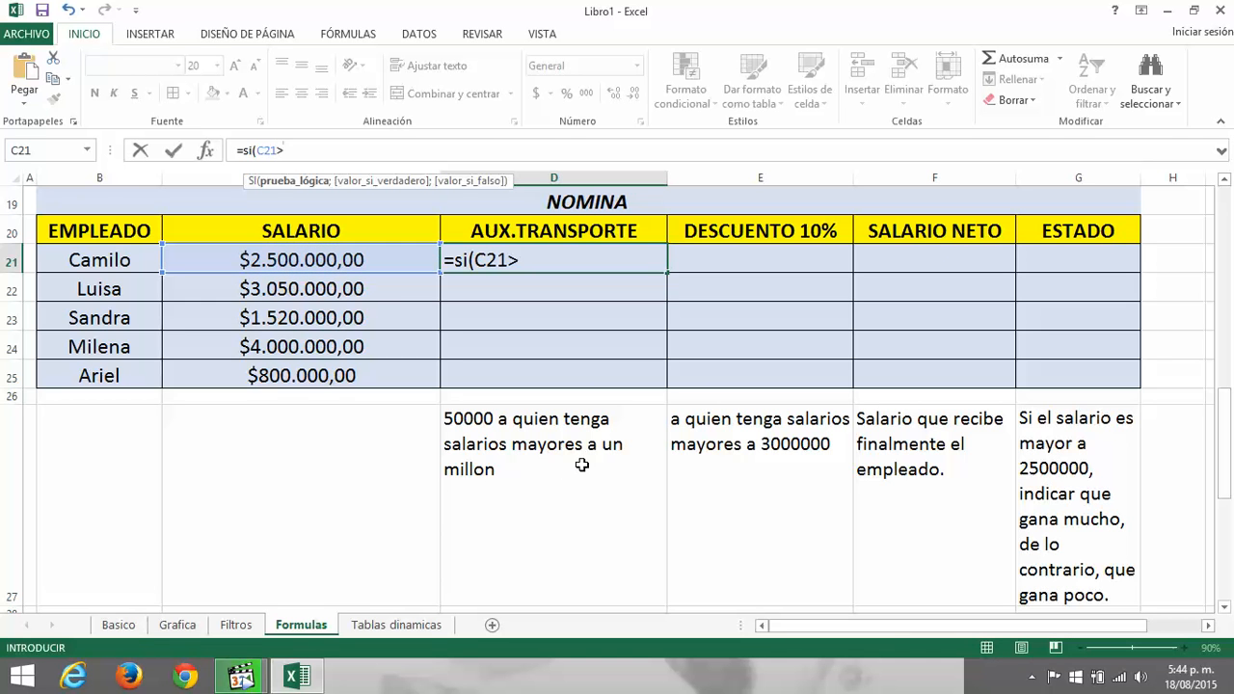
{"action": "type", "text": "1000000"}
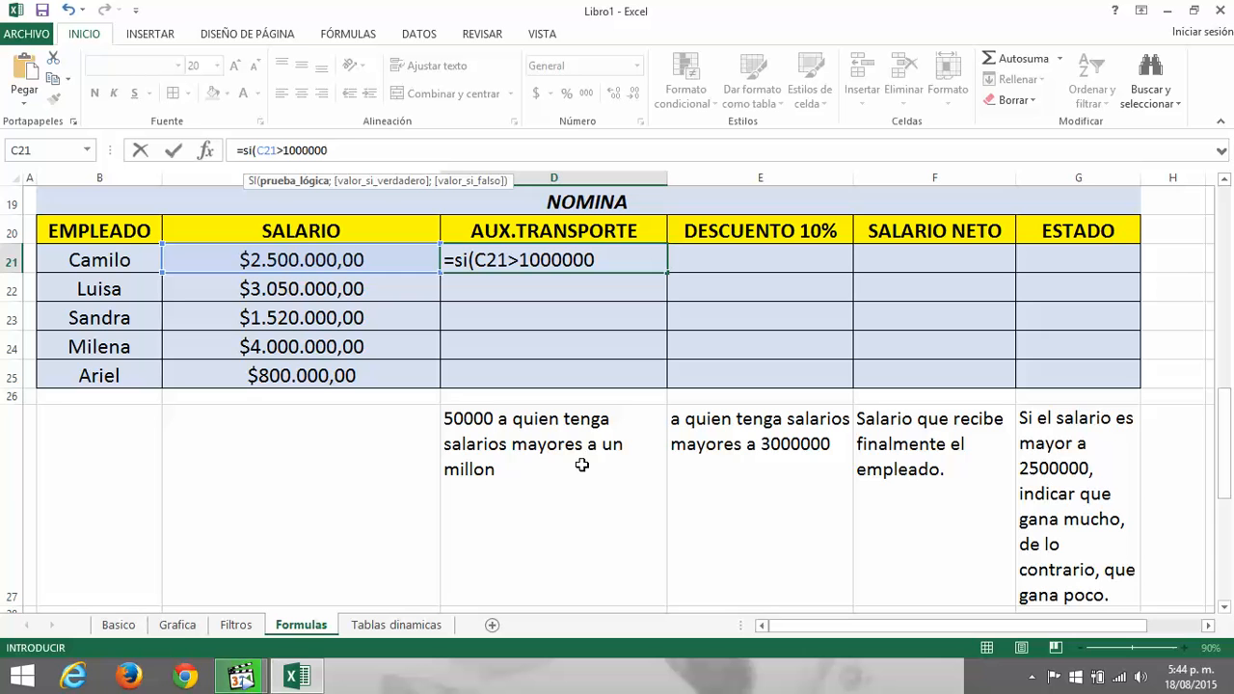
{"action": "type", "text": ";"}
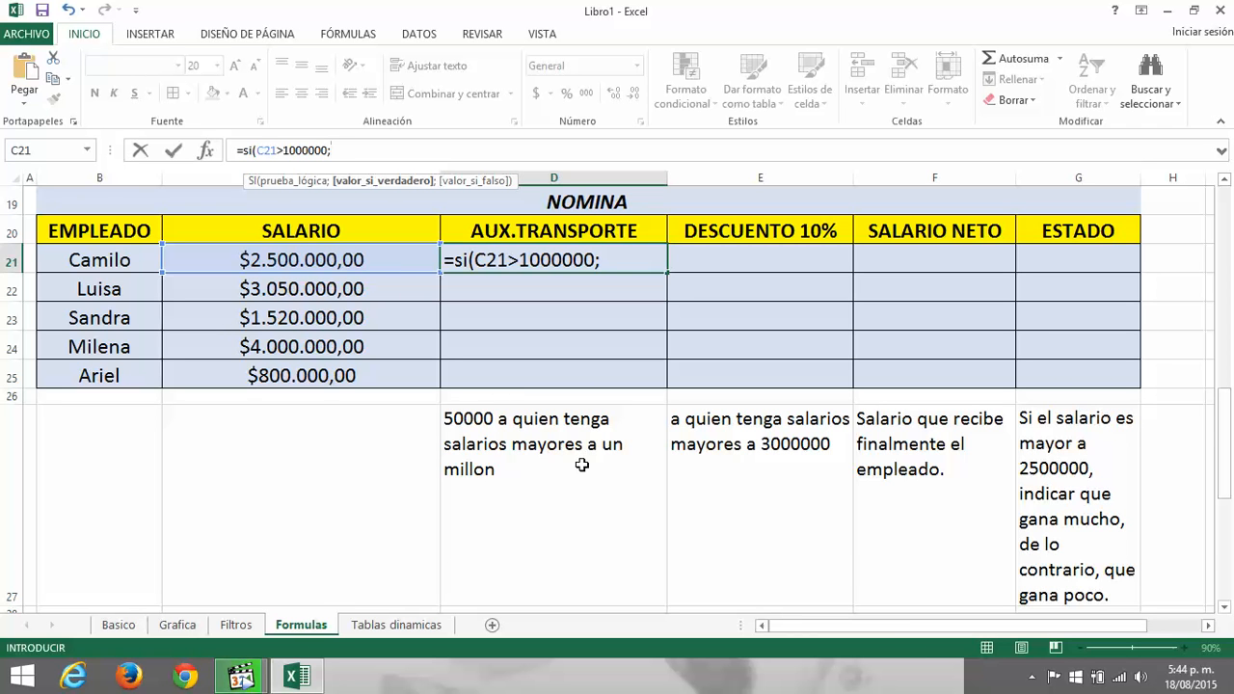
{"action": "type", "text": "50000"}
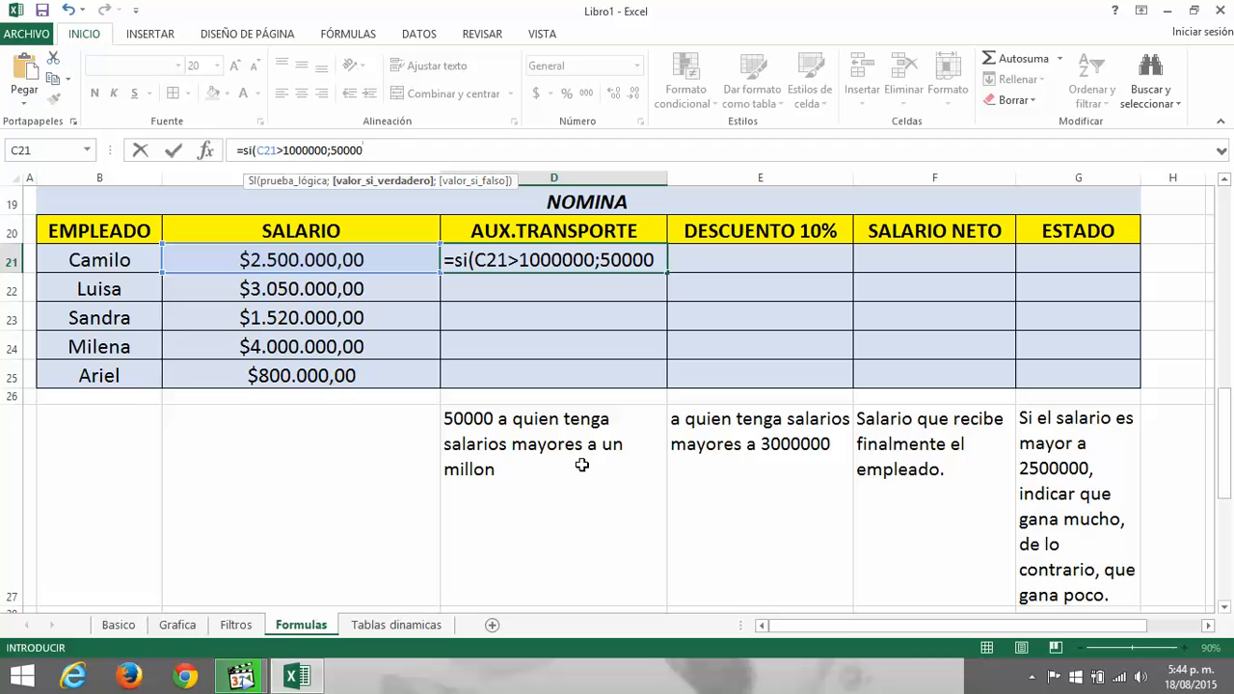
{"action": "type", "text": ";"}
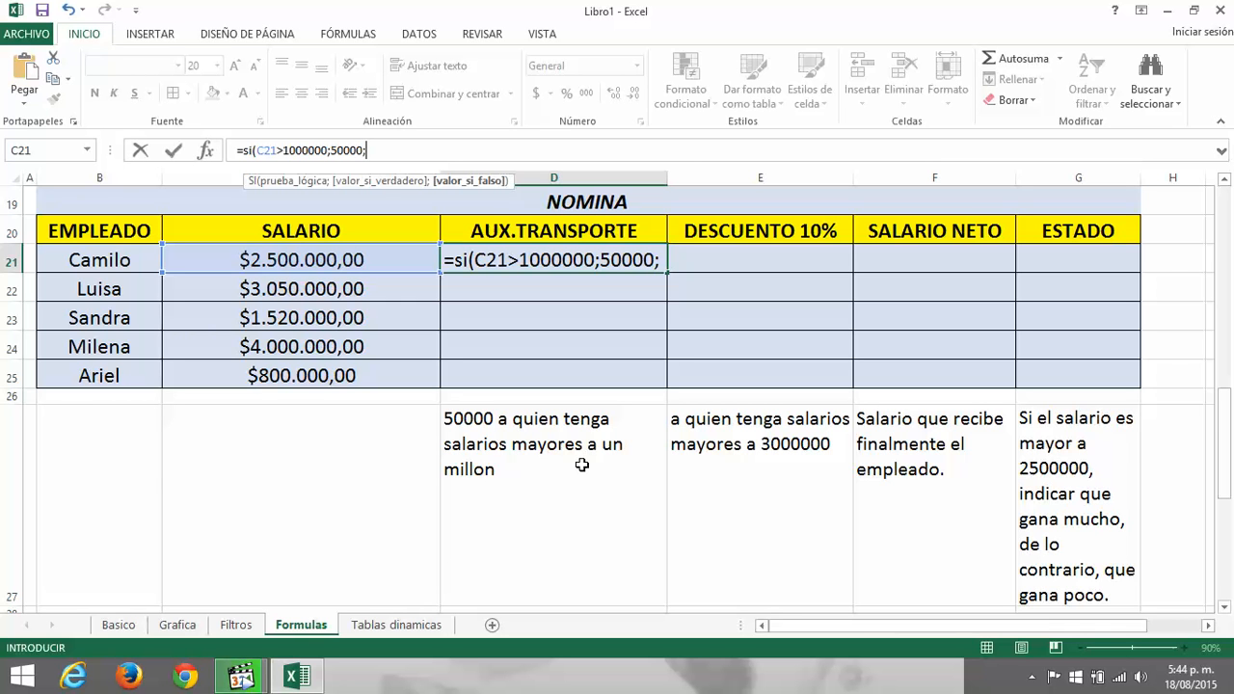
{"action": "type", "text": "0"}
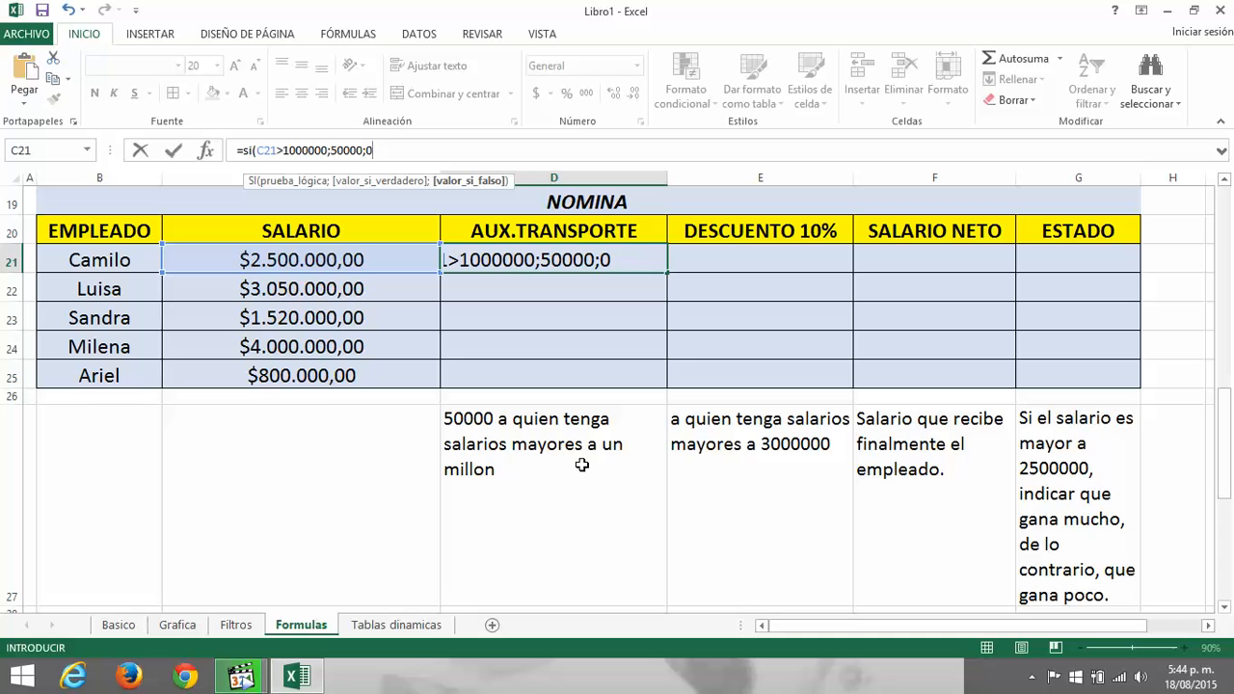
{"action": "type", "text": ")"}
{"action": "key", "text": "Return"}
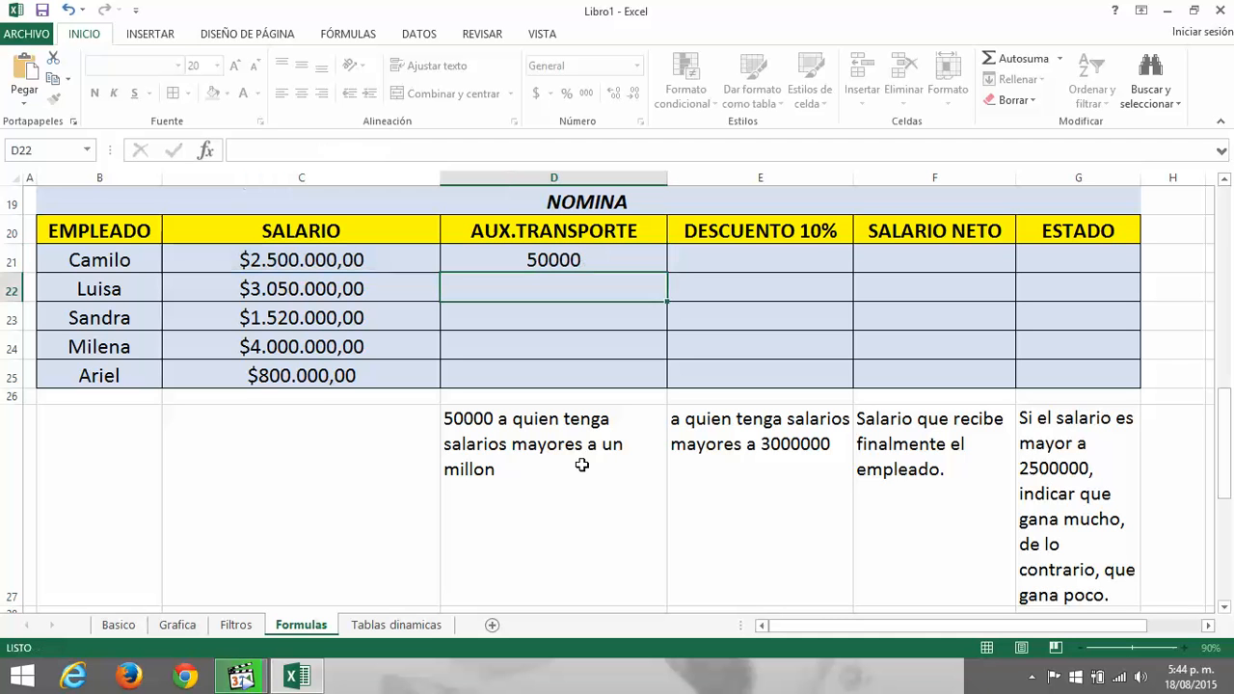
{"action": "left_click", "coordinate": [573, 256]}
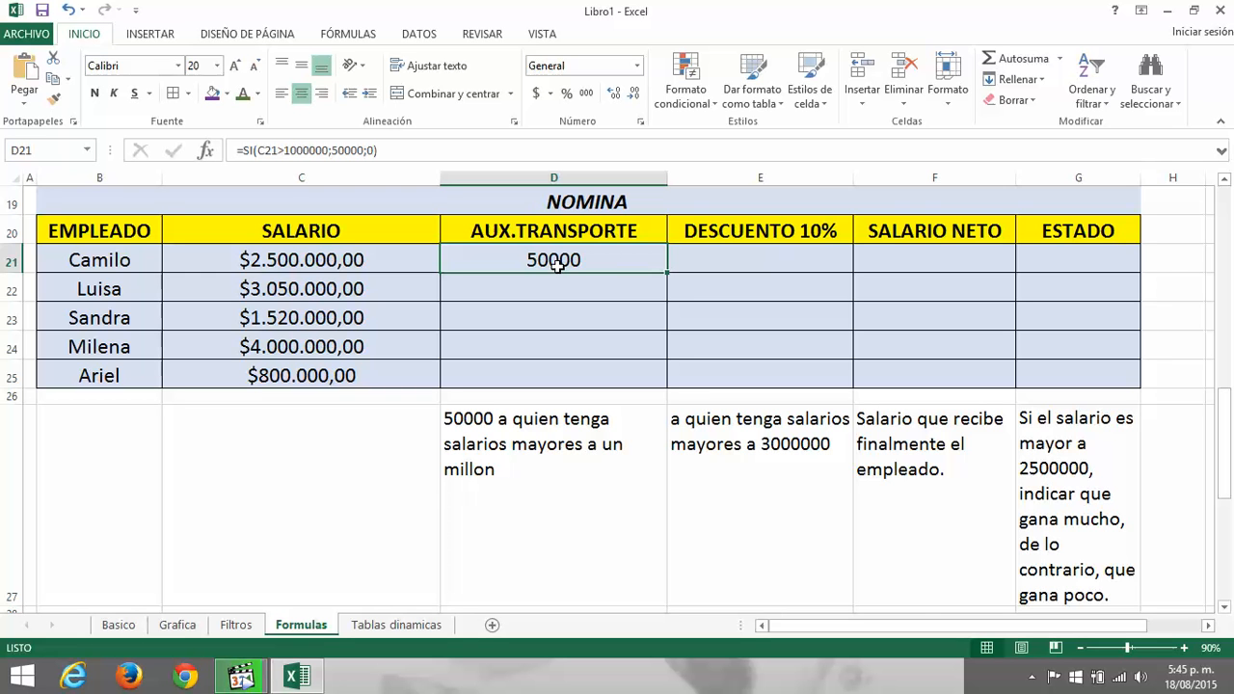
Step: Replace 'mayores' with 'menores' in the D27 allowance note
{"action": "left_click", "coordinate": [545, 440]}
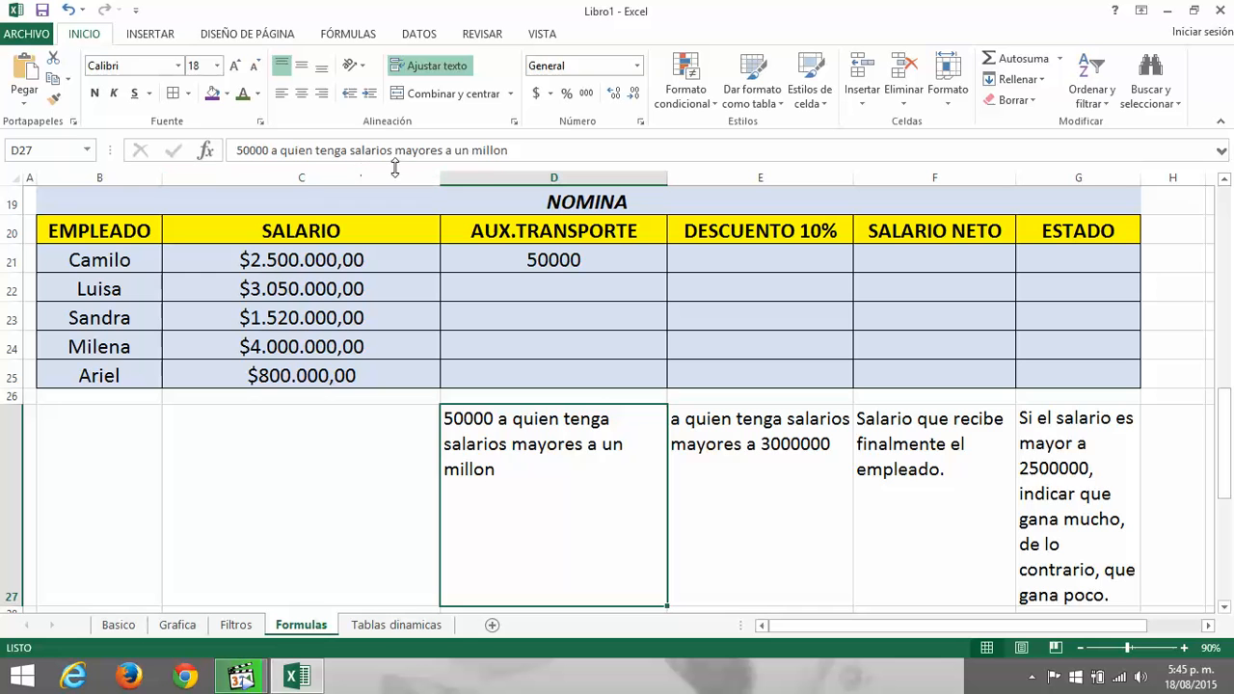
{"action": "left_click", "coordinate": [439, 152]}
{"action": "left_click_drag", "start_coordinate": [439, 152], "coordinate": [394, 152]}
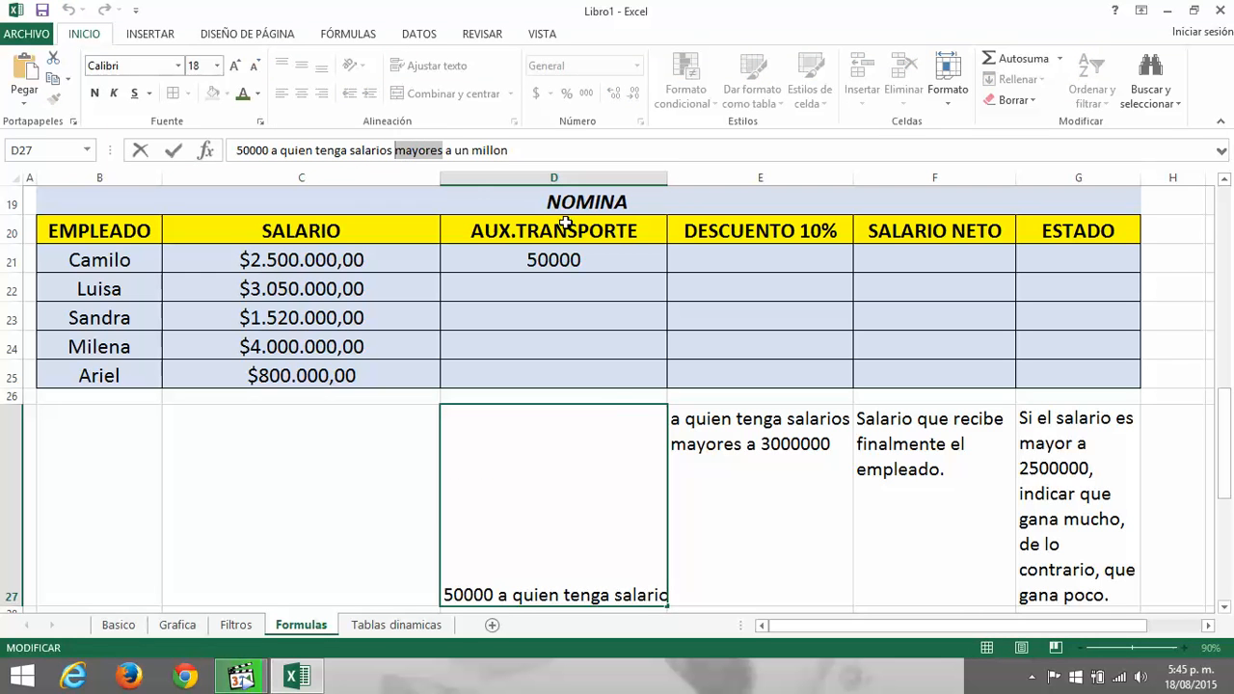
{"action": "type", "text": "menores"}
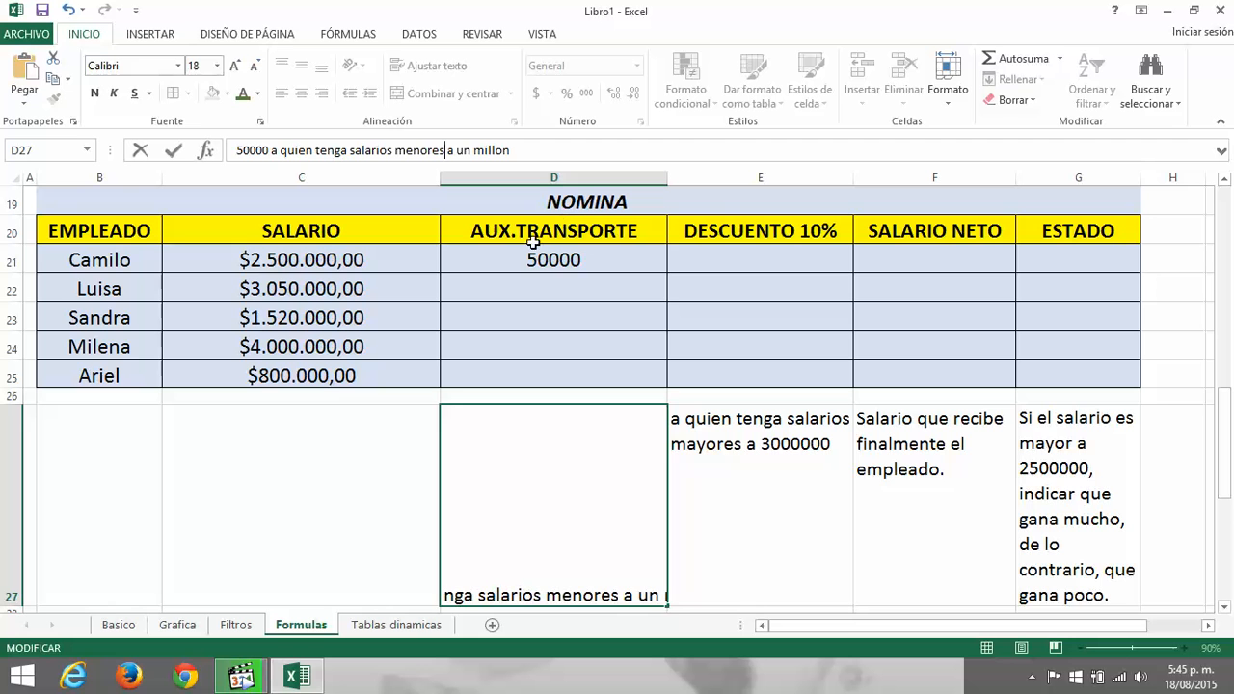
{"action": "left_click", "coordinate": [542, 265]}
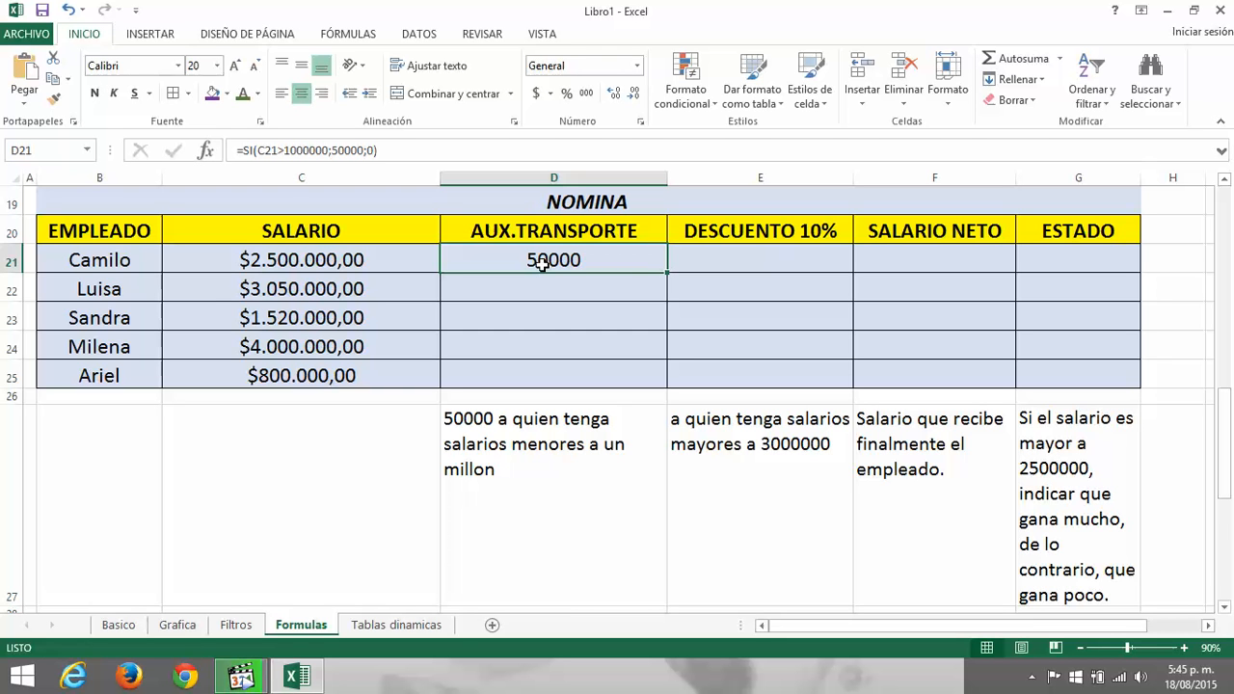
Step: Change D21's condition to C21<1000000, so Camilo's allowance becomes 0
{"action": "left_click", "coordinate": [284, 151]}
{"action": "key", "text": "BackSpace"}
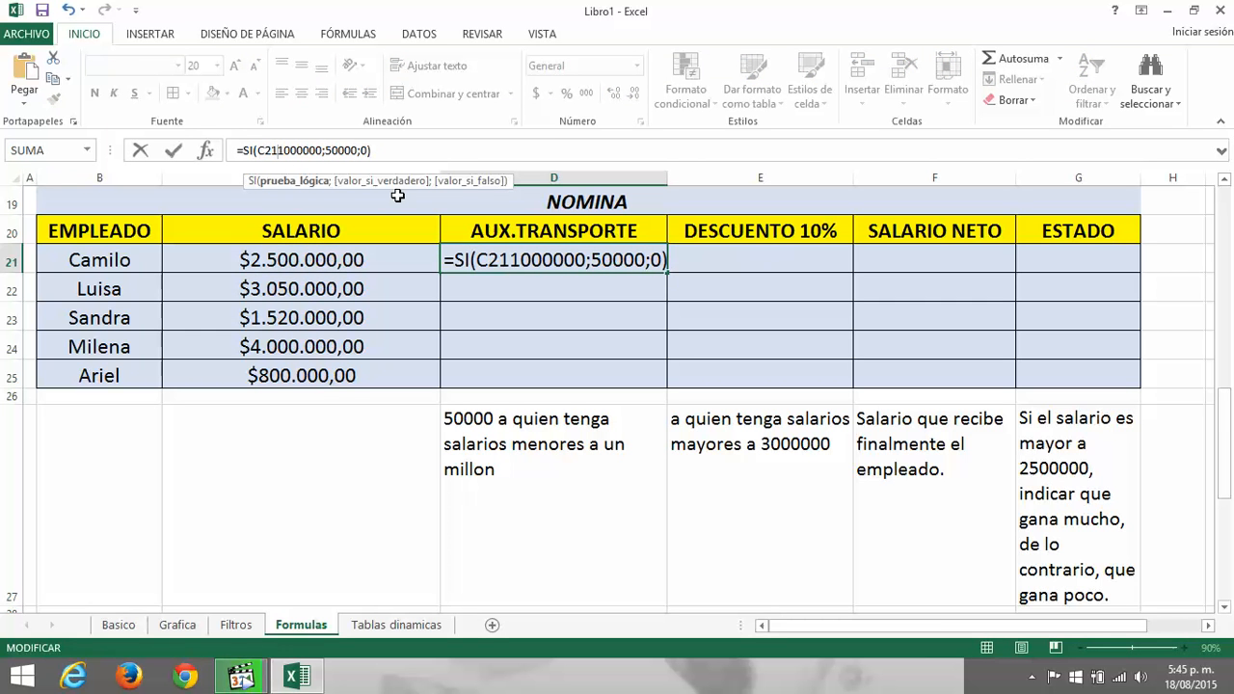
{"action": "type", "text": "<"}
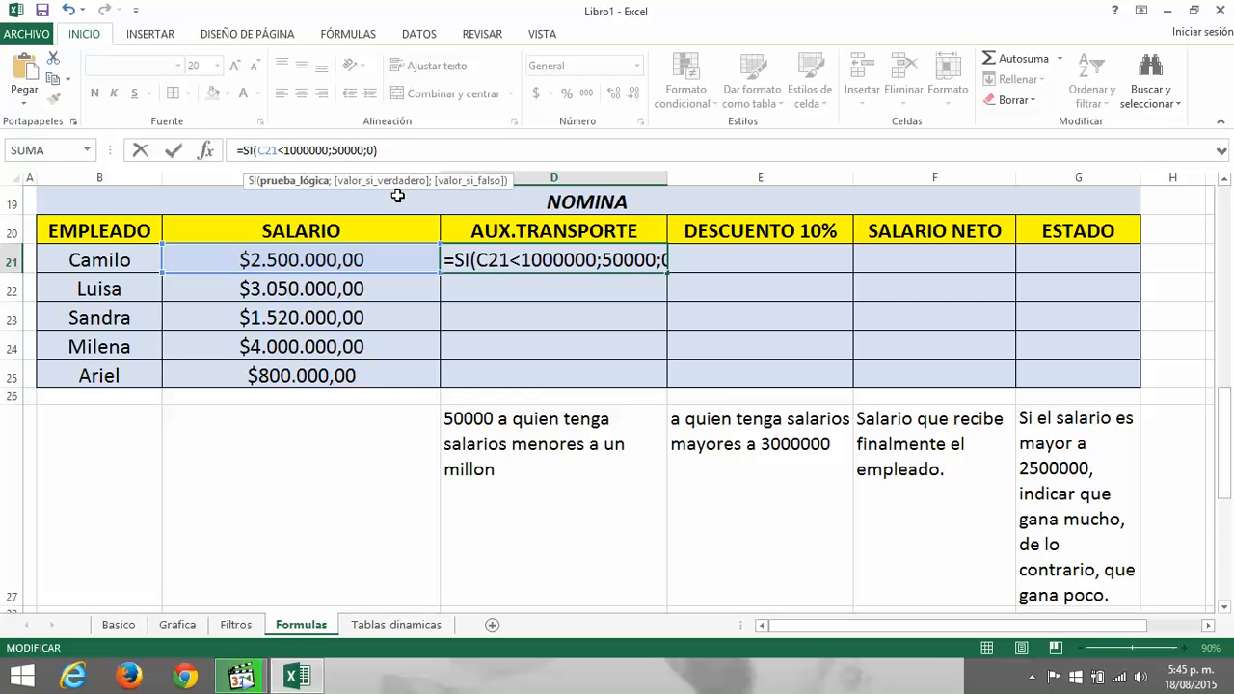
{"action": "key", "text": "Return"}
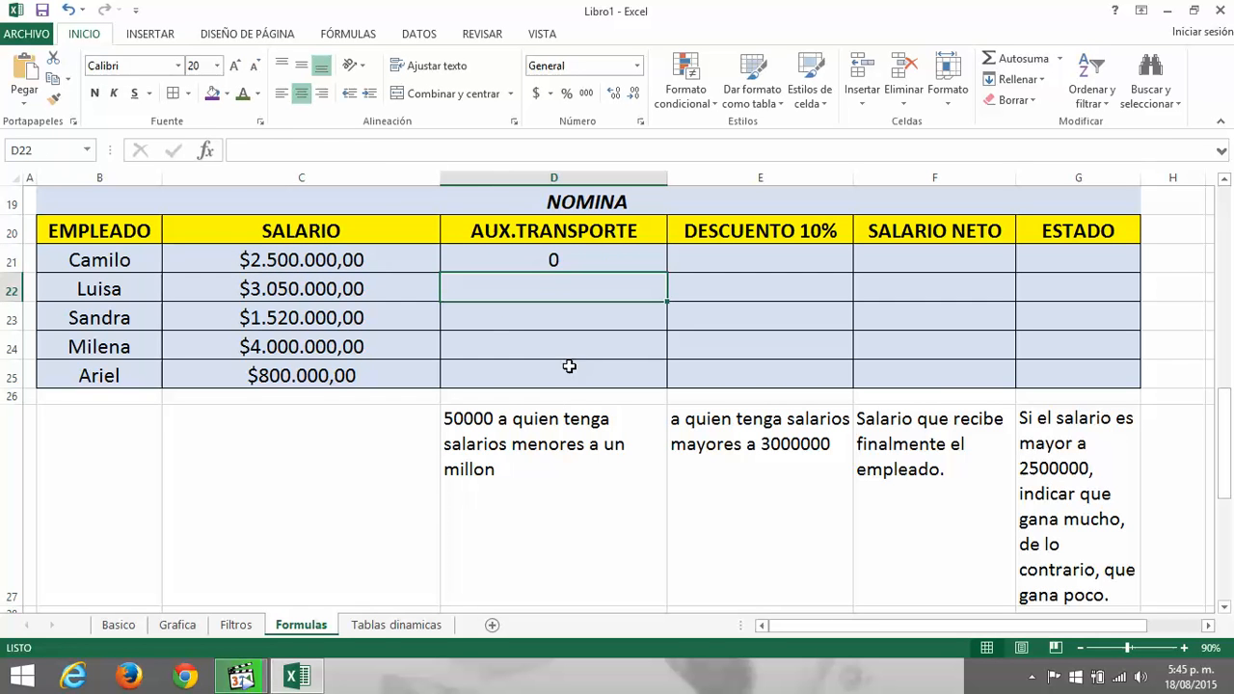
{"action": "left_click", "coordinate": [554, 263]}
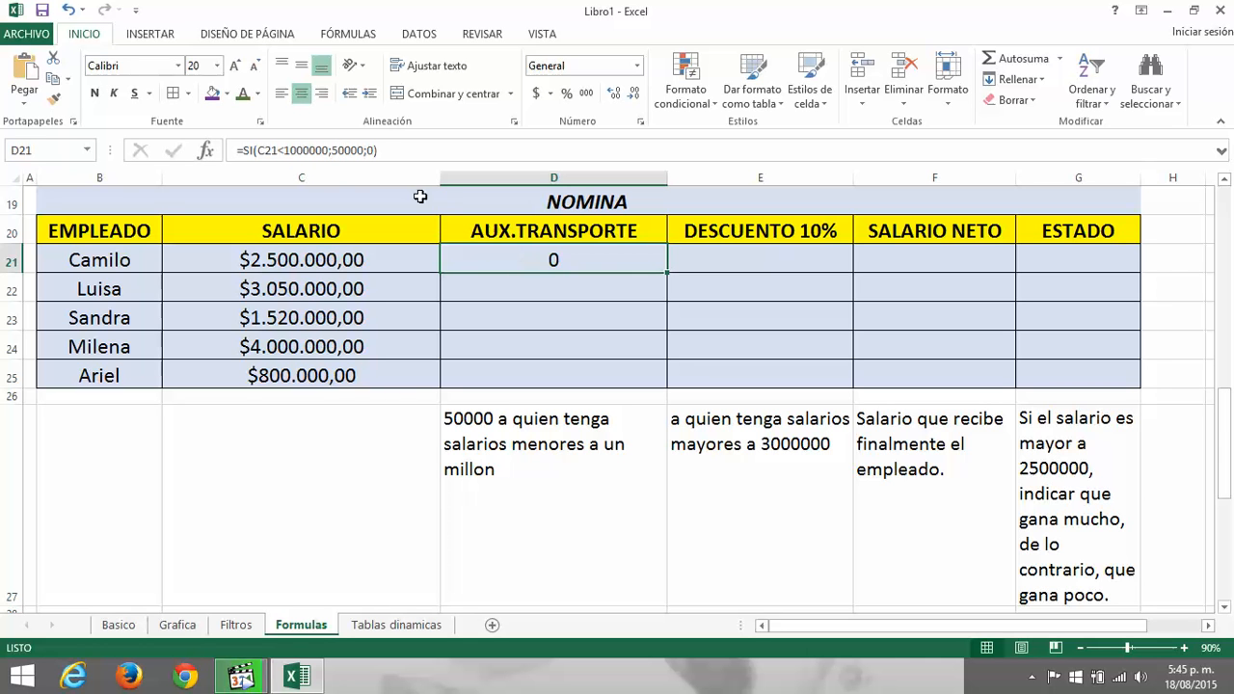
{"action": "left_click", "coordinate": [378, 150]}
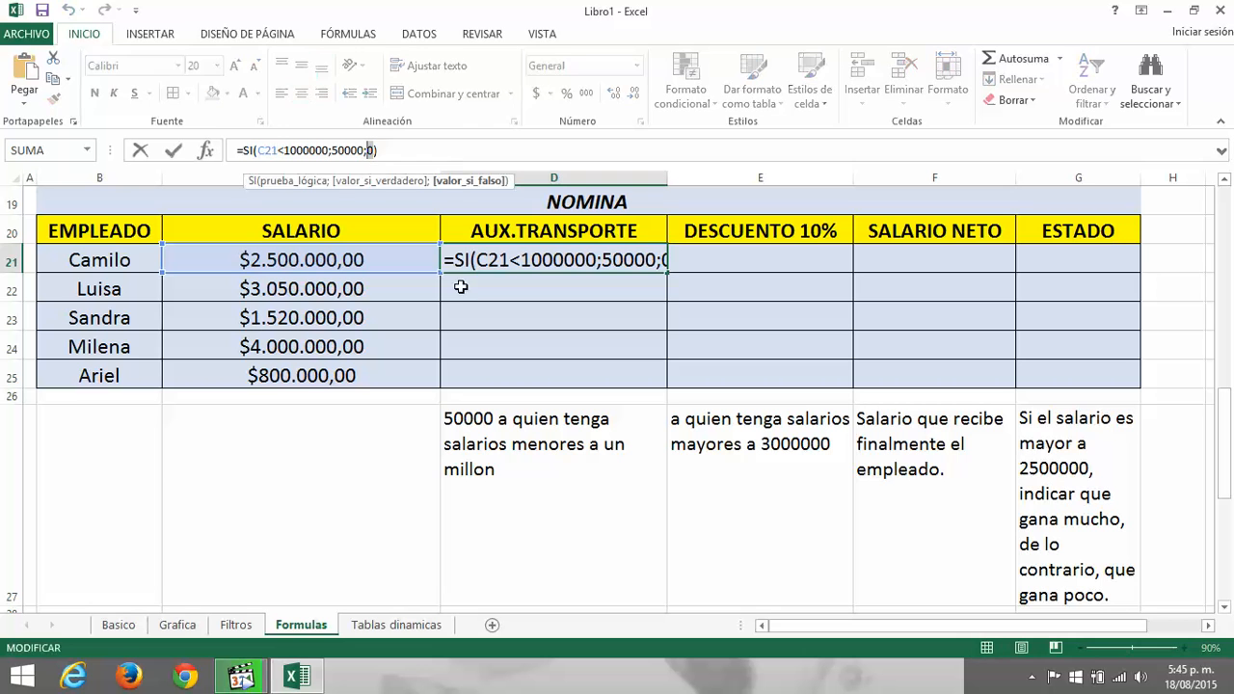
{"action": "left_click", "coordinate": [537, 288]}
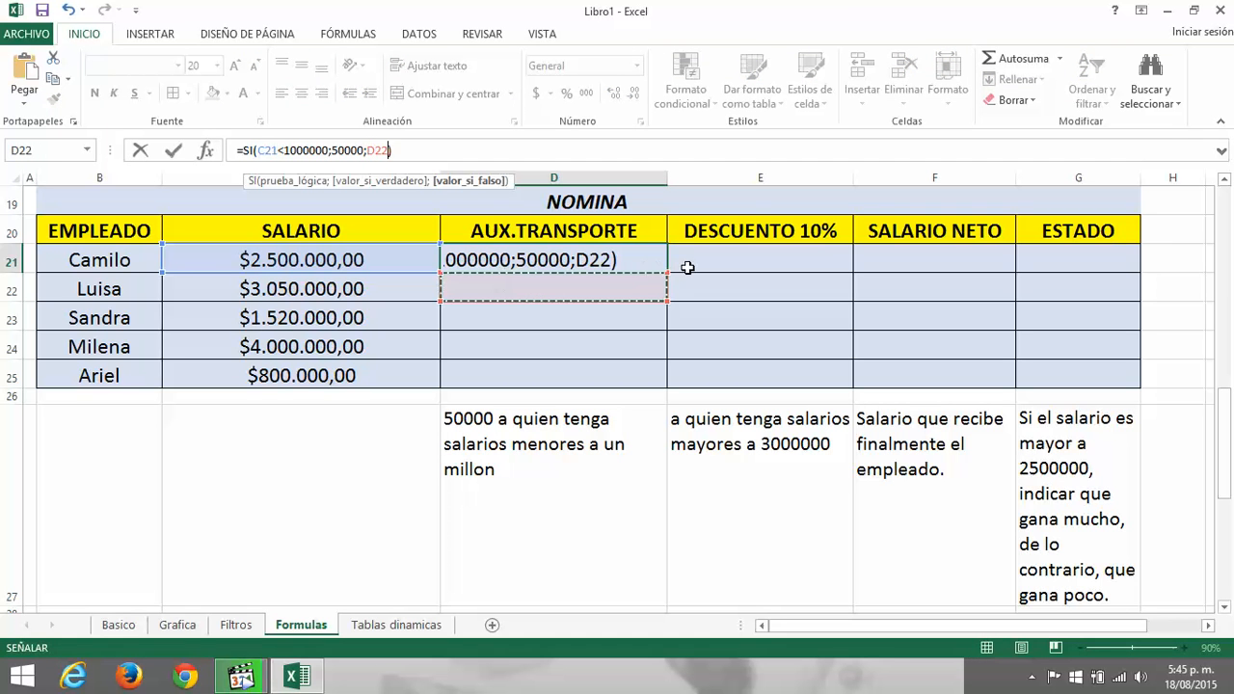
{"action": "key", "text": "Escape"}
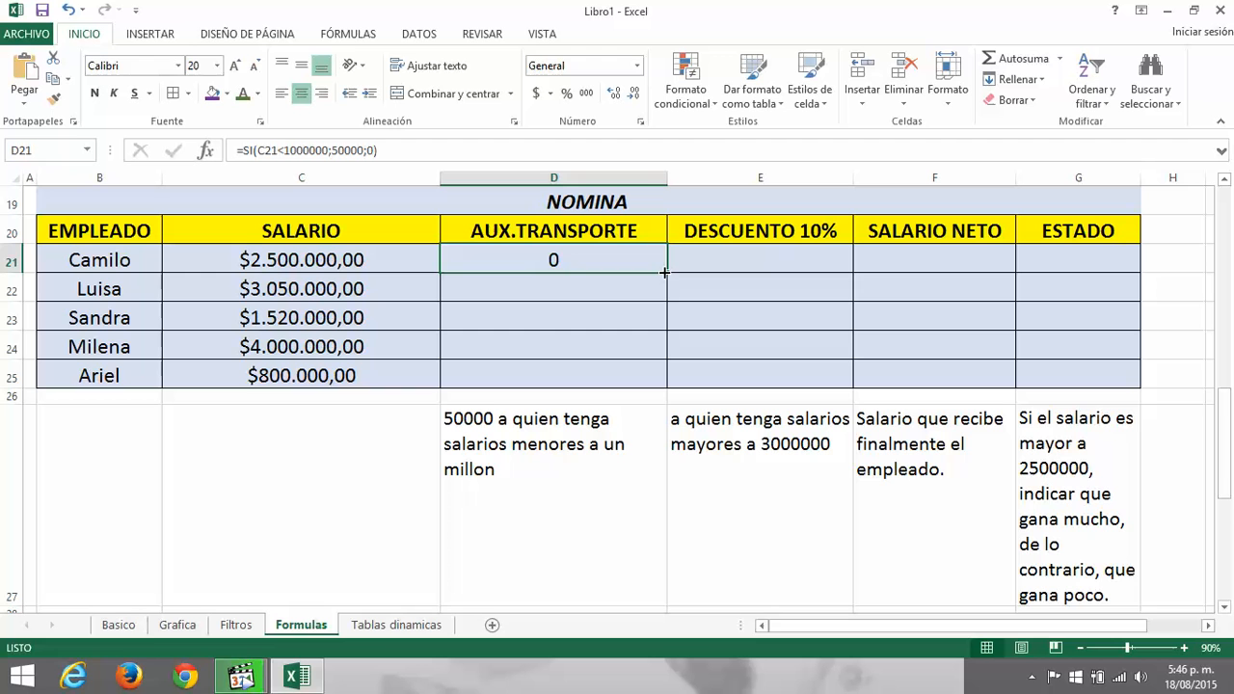
Step: Fill D21's allowance formula down to D25, giving 50000 only for Ariel
{"action": "left_click_drag", "start_coordinate": [664, 272], "coordinate": [668, 377]}
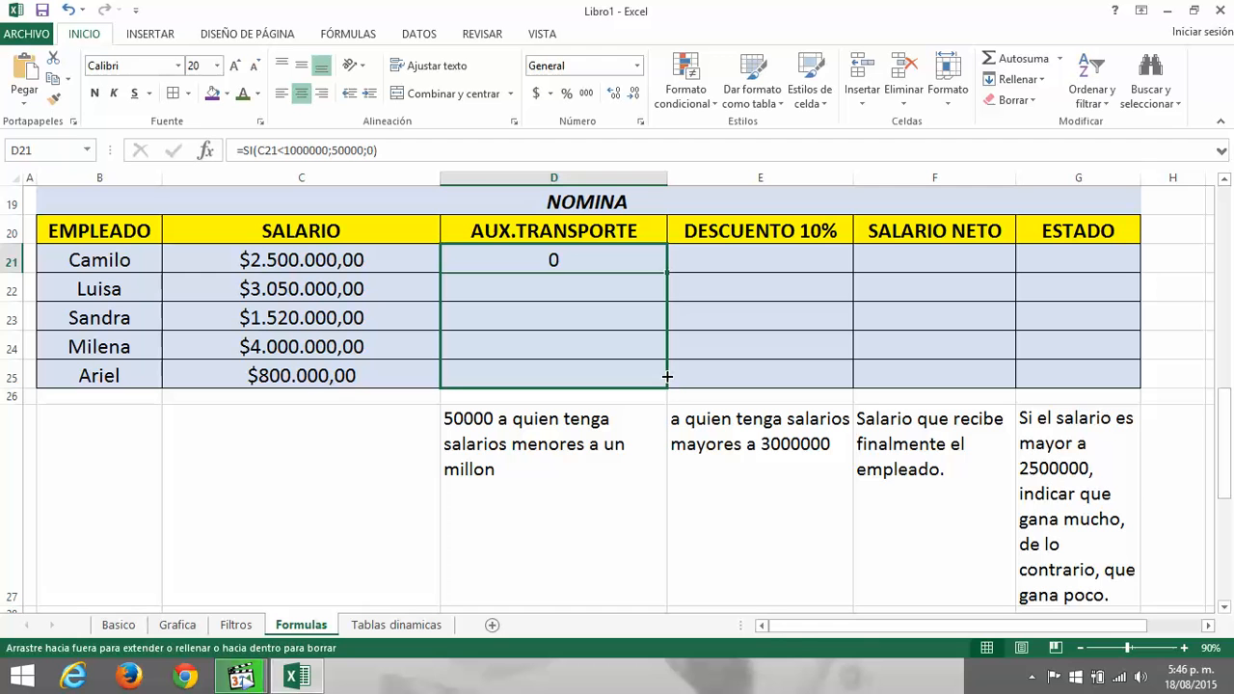
{"action": "left_click_drag", "start_coordinate": [667, 377], "coordinate": [667, 377]}
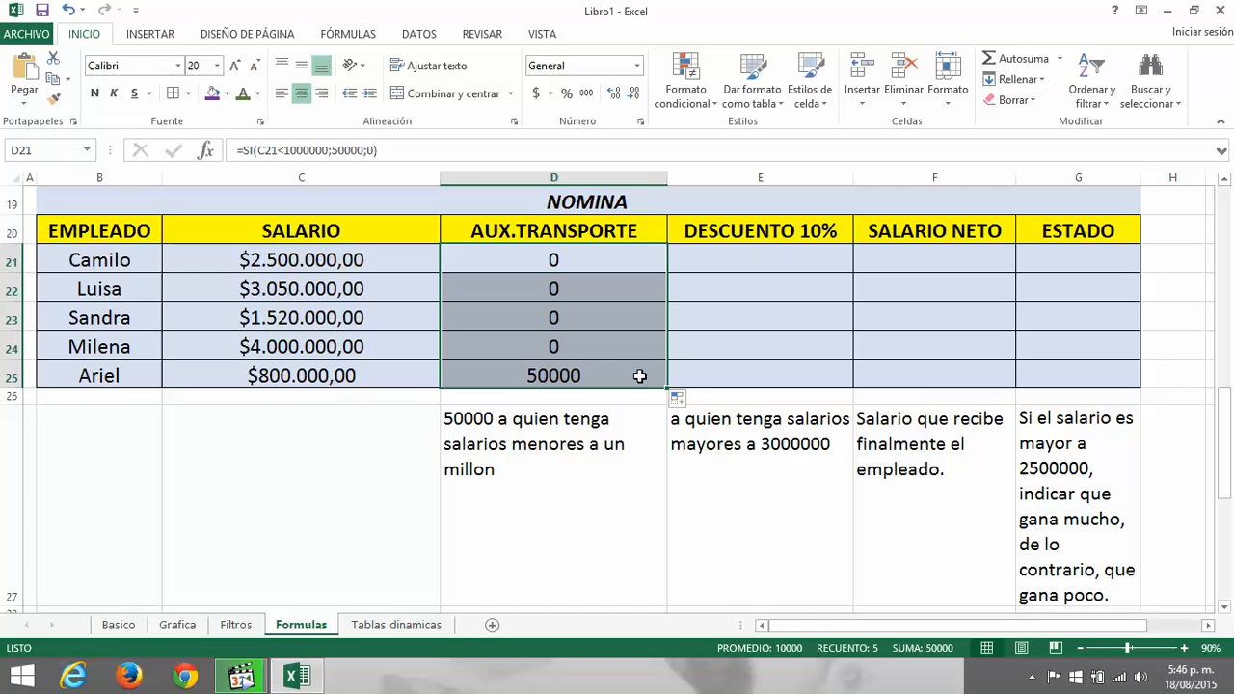
{"action": "left_click", "coordinate": [699, 320]}
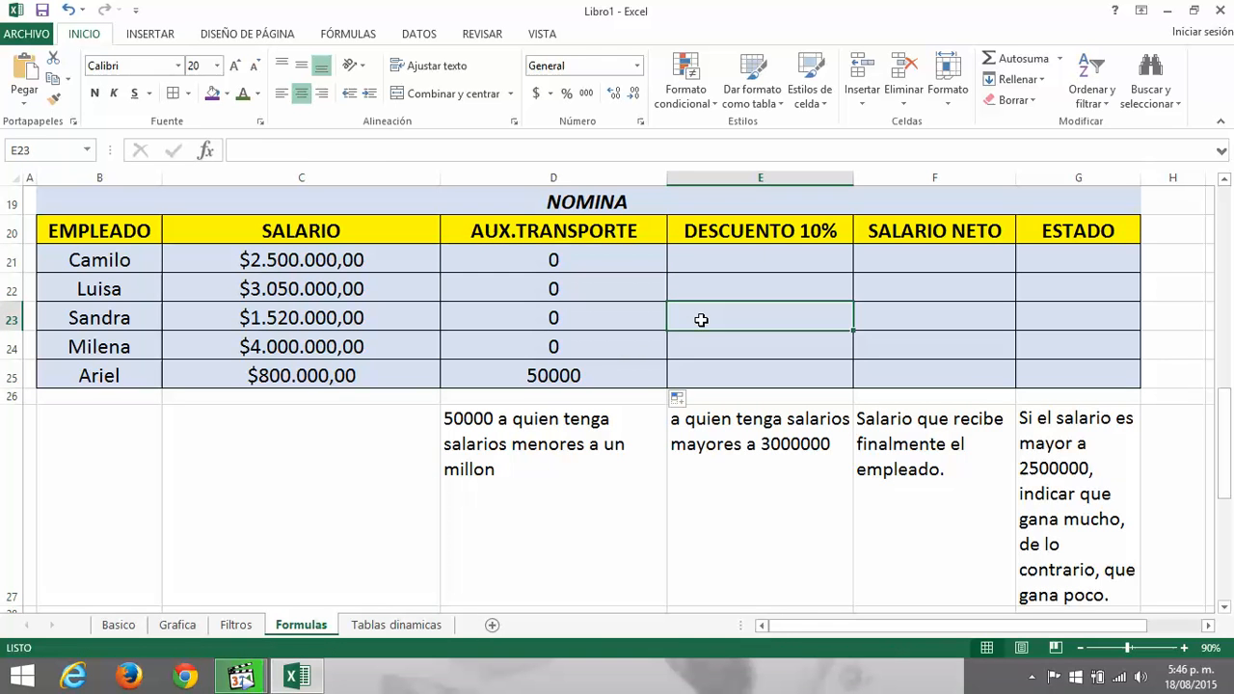
{"action": "left_click", "coordinate": [612, 374]}
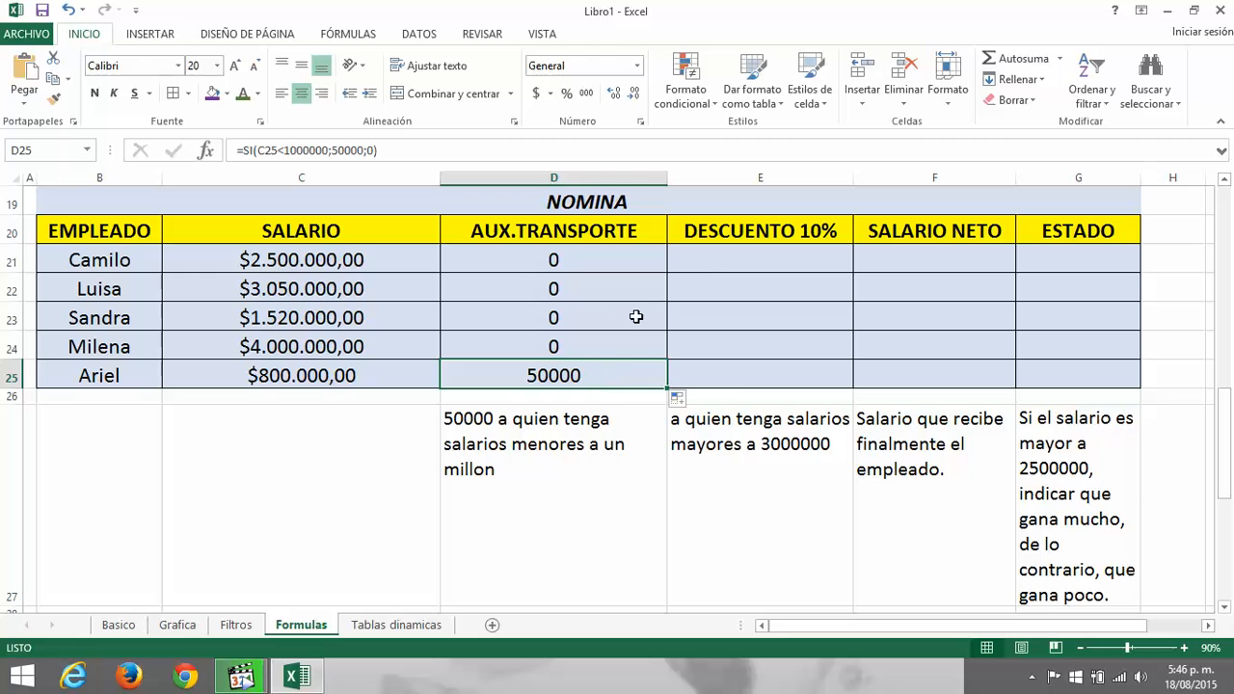
{"action": "left_click", "coordinate": [732, 261]}
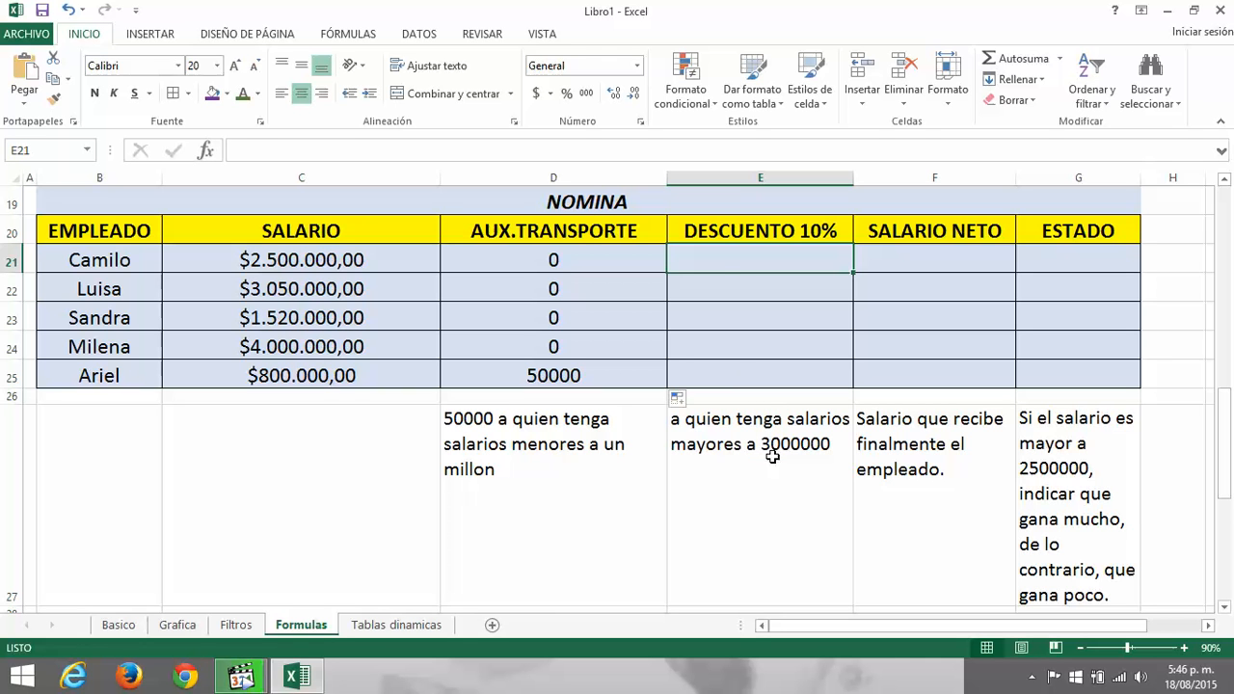
Step: Enter =SI(C21>3000000;C21*0,1;0) in E21, giving a 10% discount on salaries above 3000000
{"action": "left_click", "coordinate": [313, 151]}
{"action": "type", "text": "=si"}
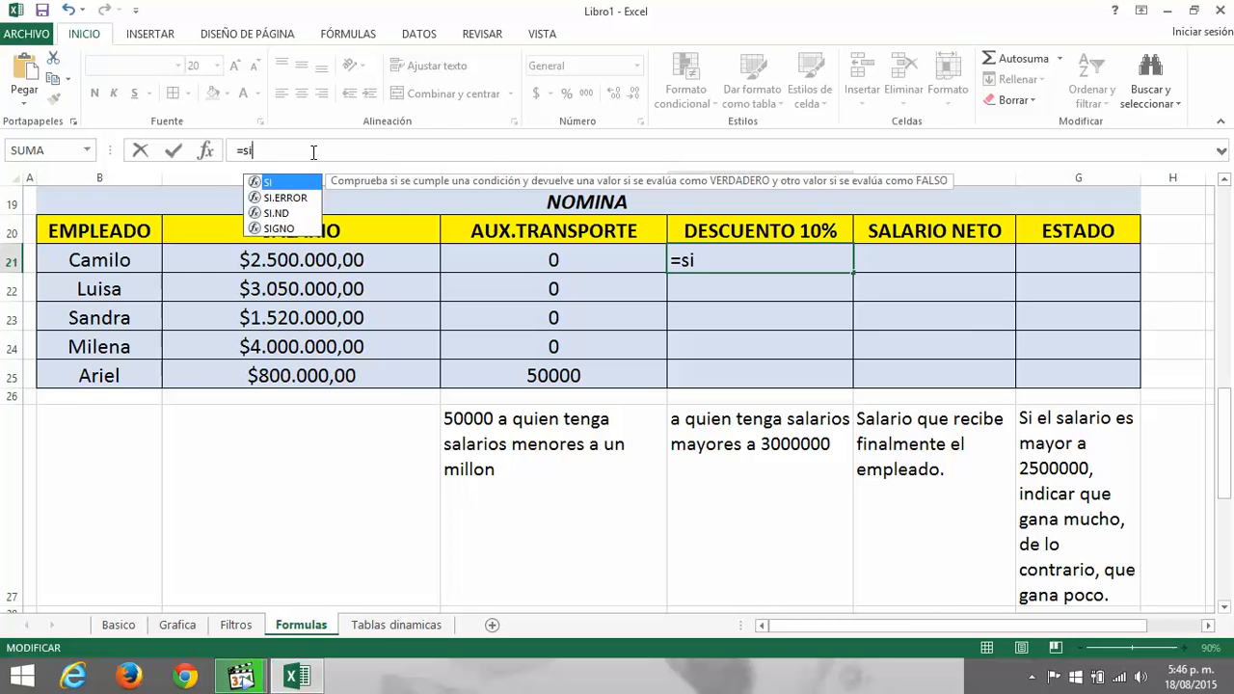
{"action": "type", "text": "("}
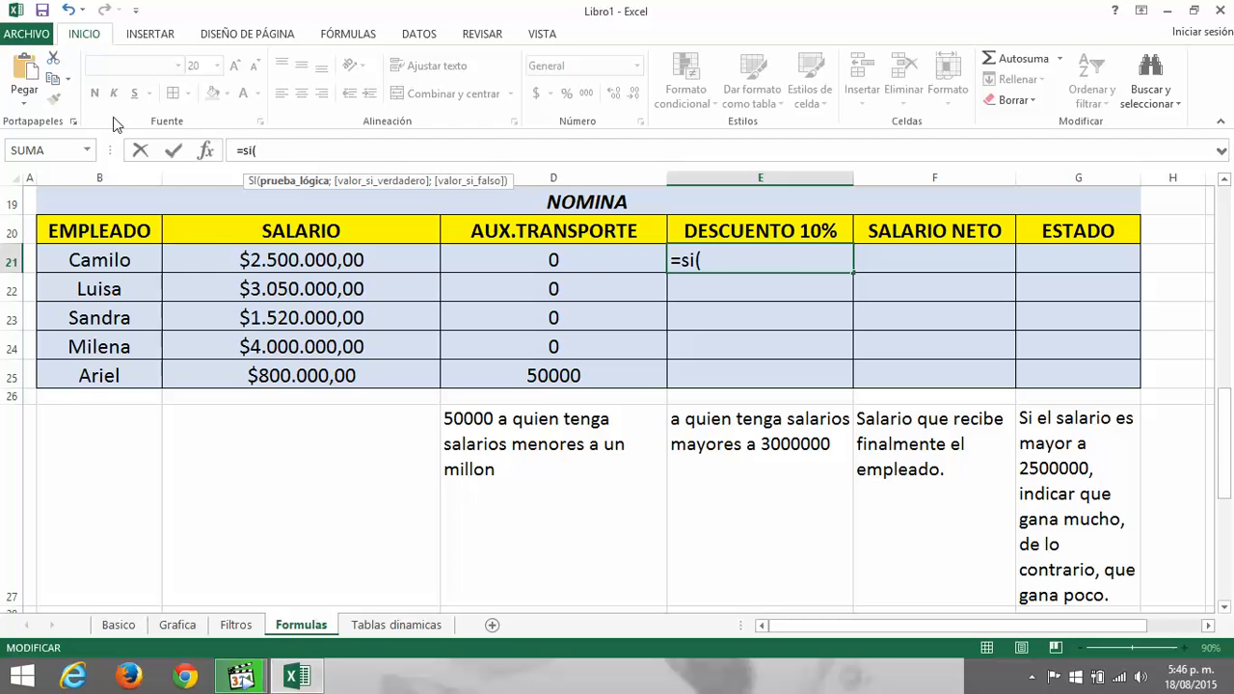
{"action": "left_click", "coordinate": [280, 263]}
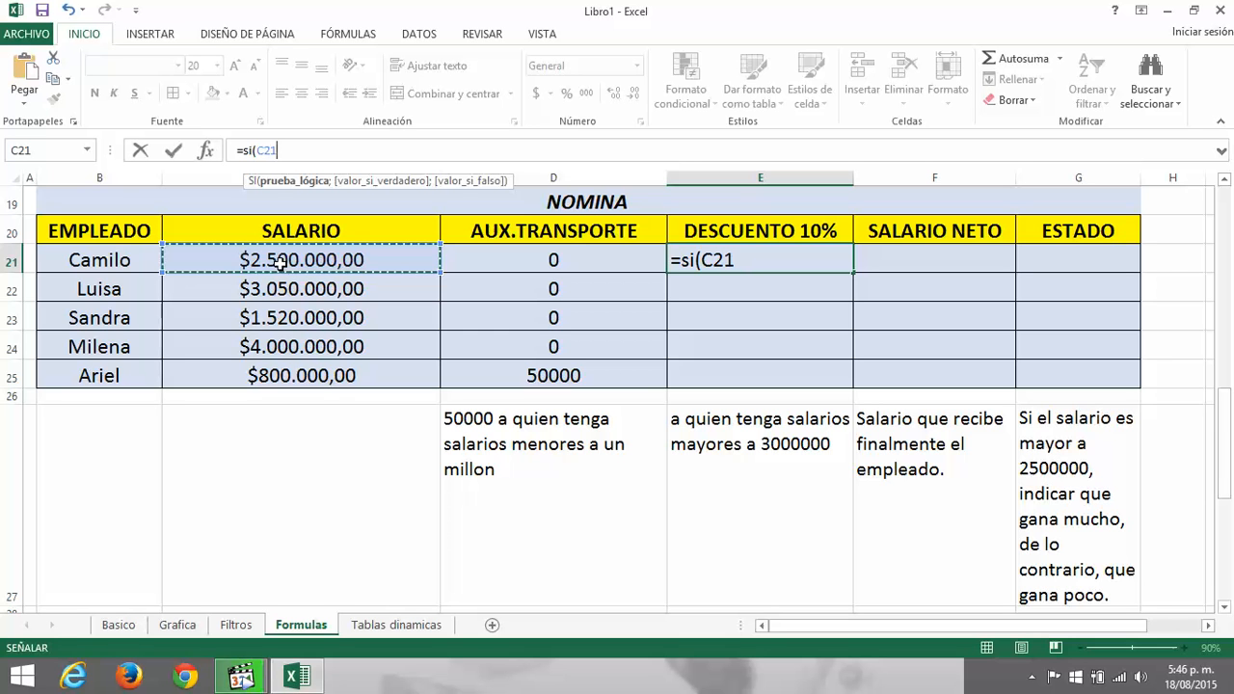
{"action": "type", "text": ">300"}
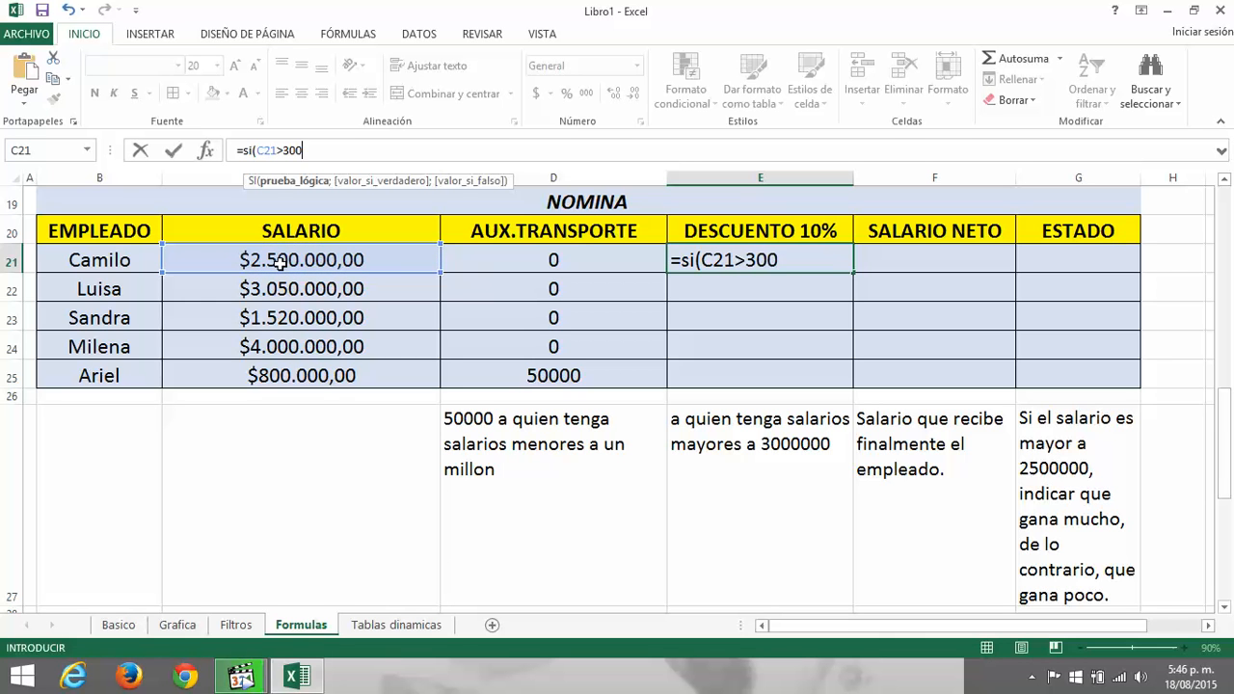
{"action": "type", "text": "0000;"}
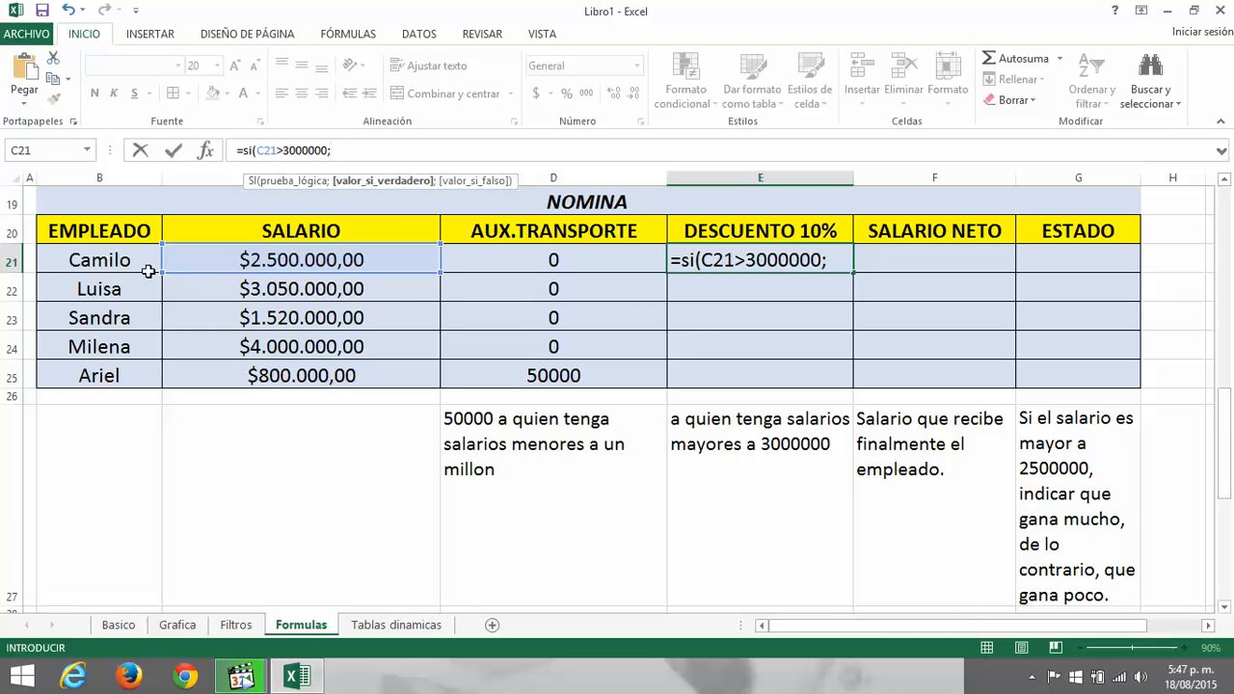
{"action": "left_click", "coordinate": [280, 262]}
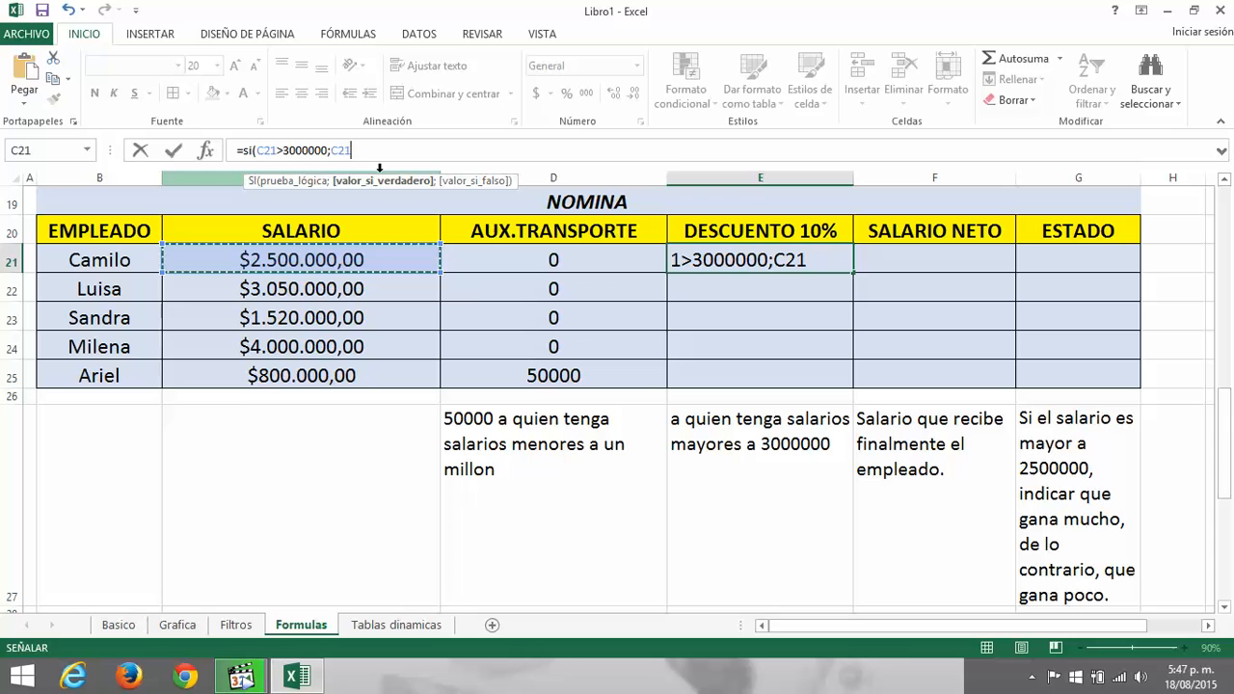
{"action": "type", "text": "*"}
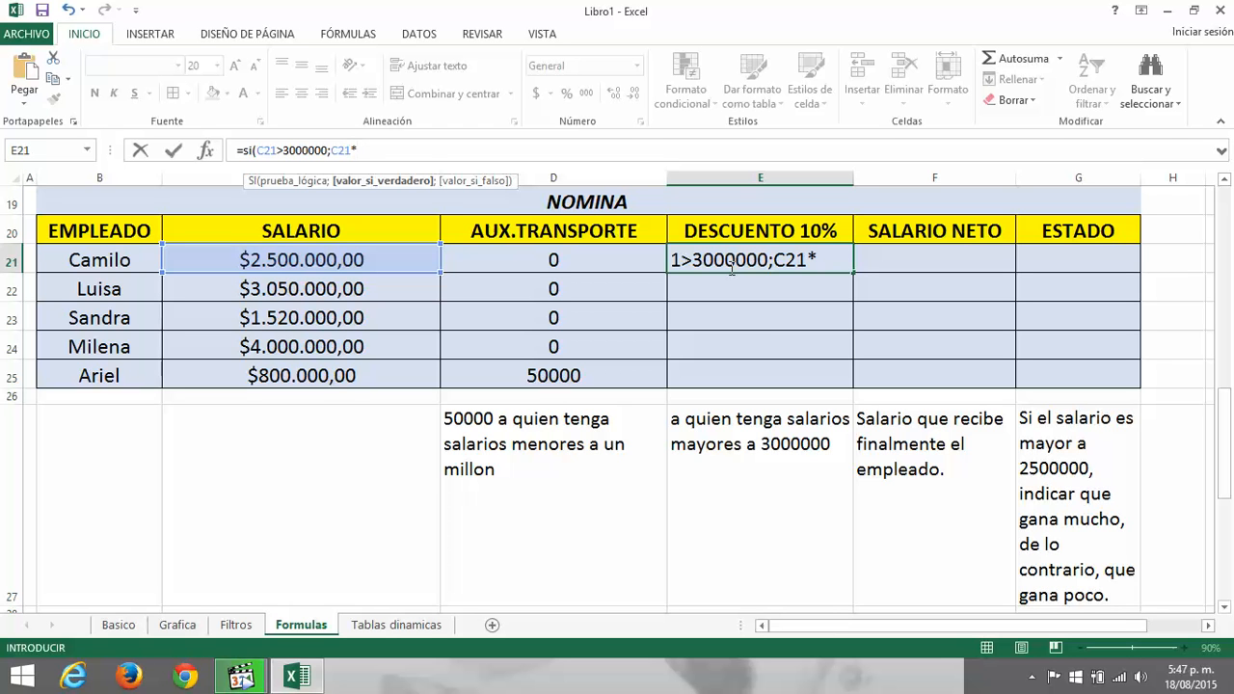
{"action": "type", "text": "0,1"}
{"action": "type", "text": ";"}
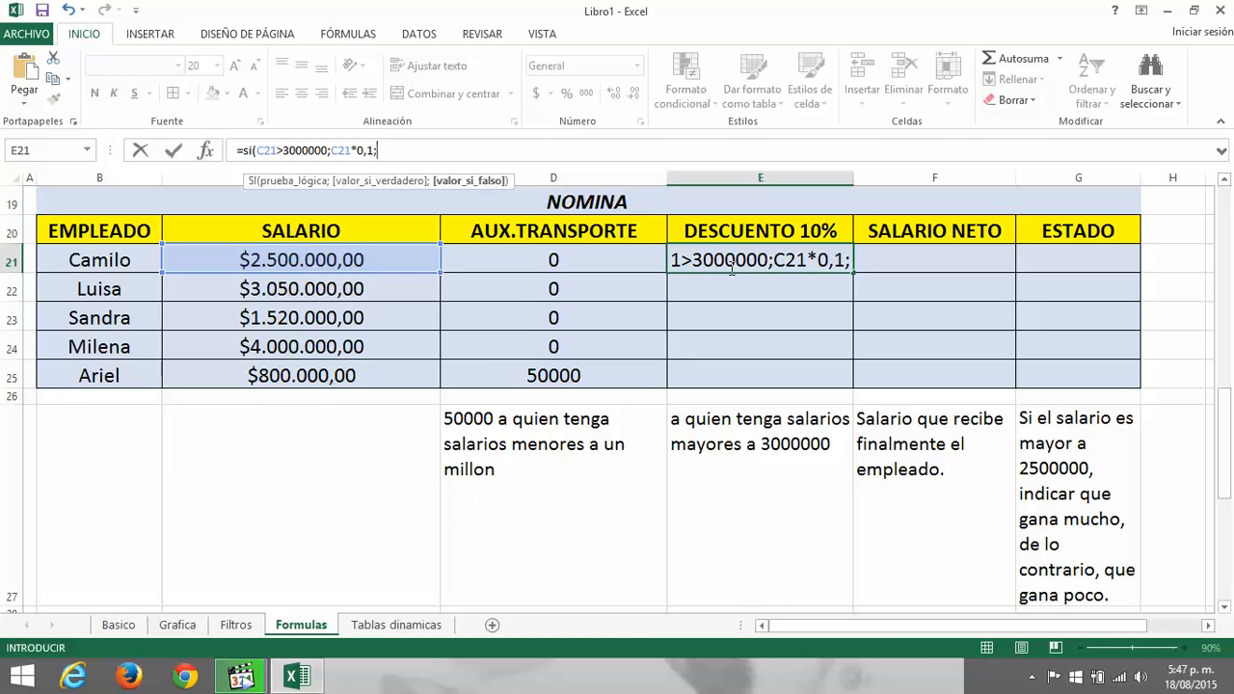
{"action": "type", "text": "0"}
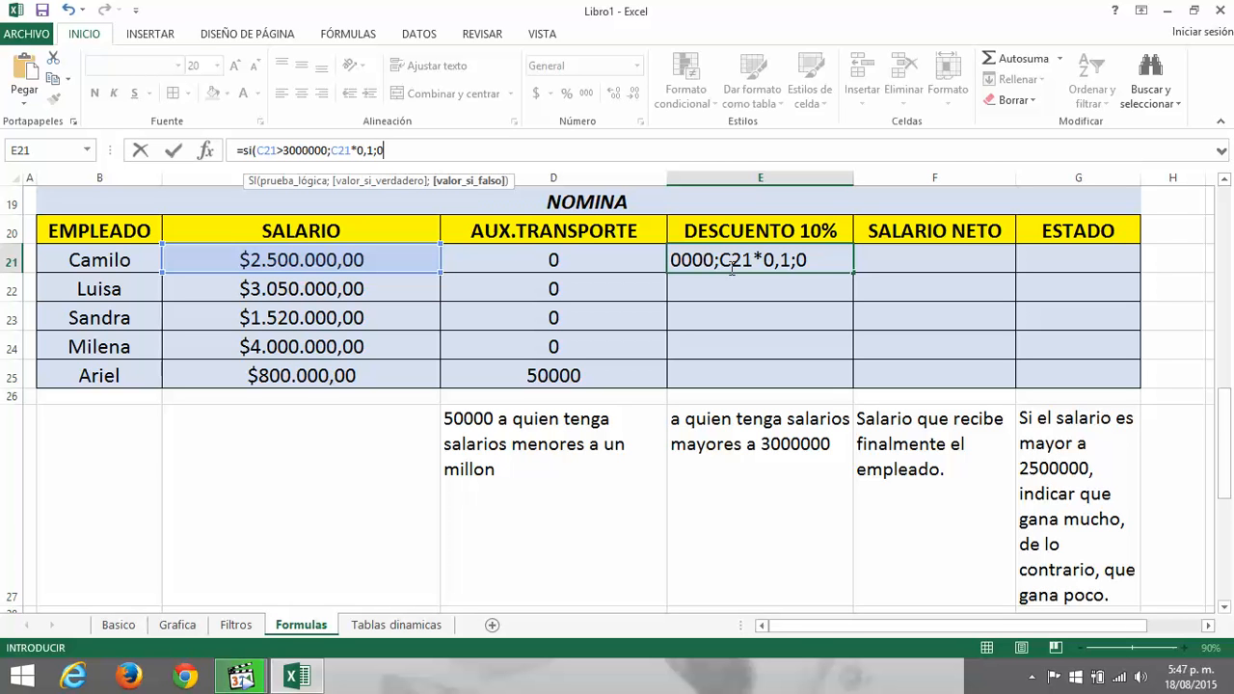
{"action": "type", "text": ")"}
{"action": "key", "text": "Return"}
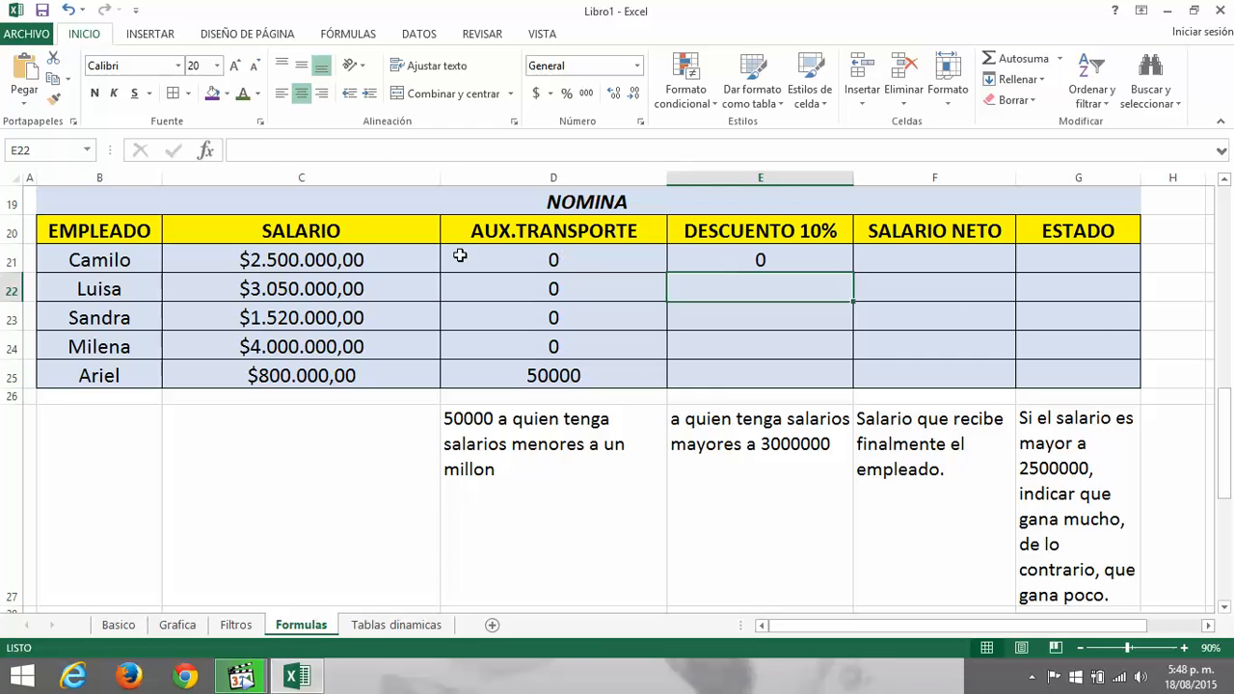
{"action": "left_click", "coordinate": [410, 254]}
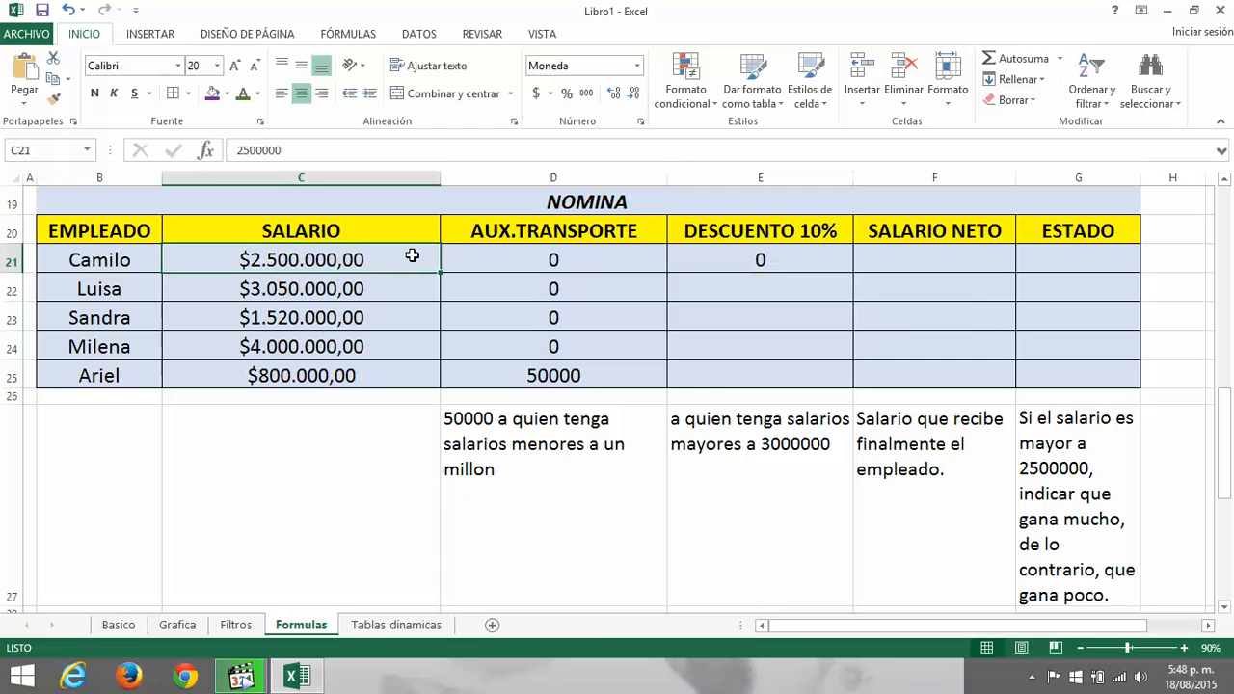
{"action": "left_click", "coordinate": [792, 254]}
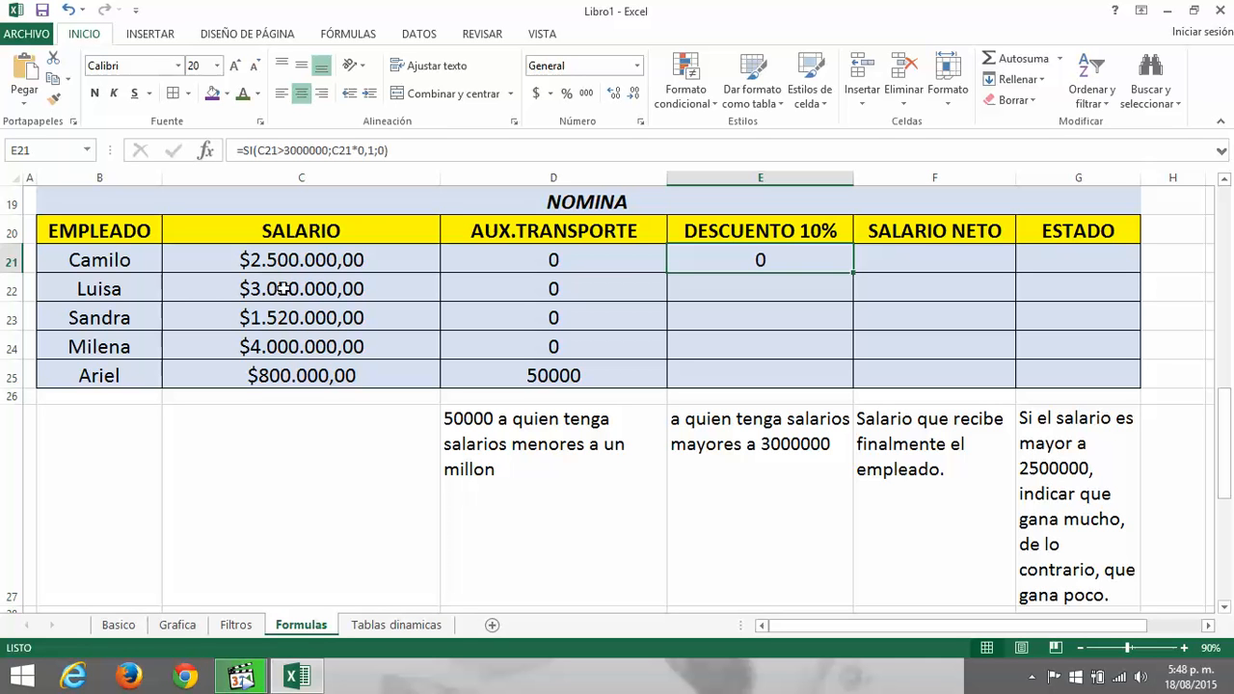
{"action": "left_click", "coordinate": [333, 289]}
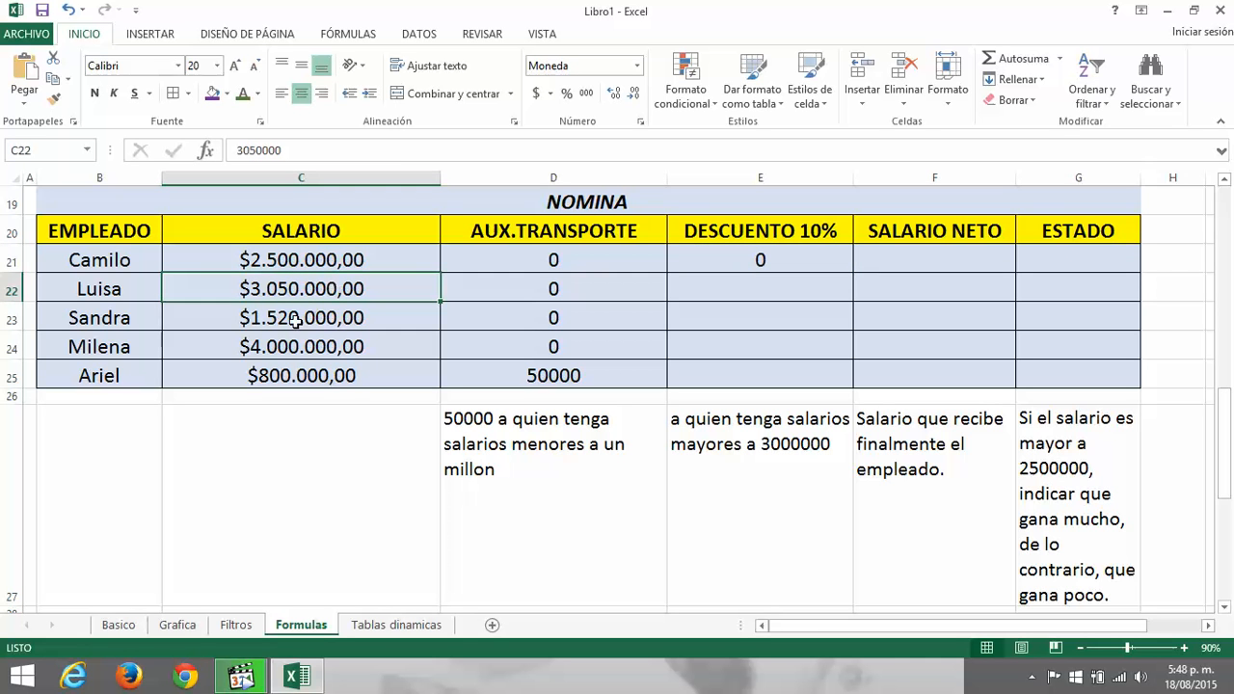
{"action": "left_click", "coordinate": [298, 349]}
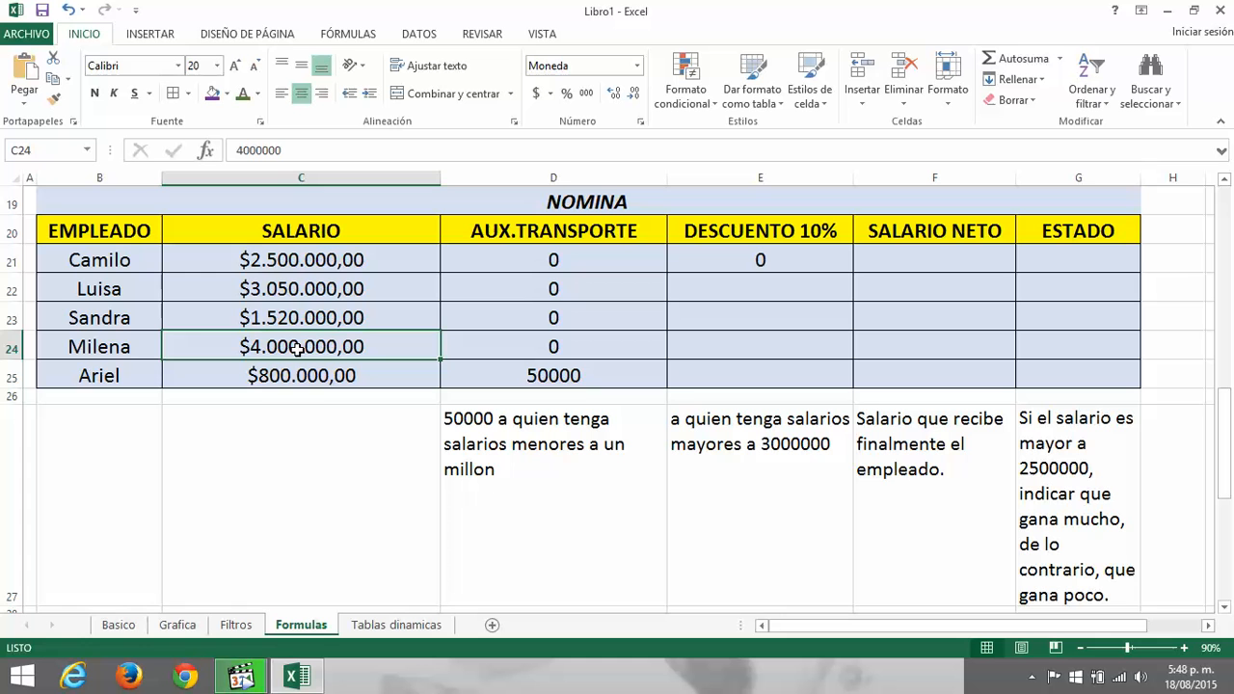
{"action": "left_click", "coordinate": [690, 262]}
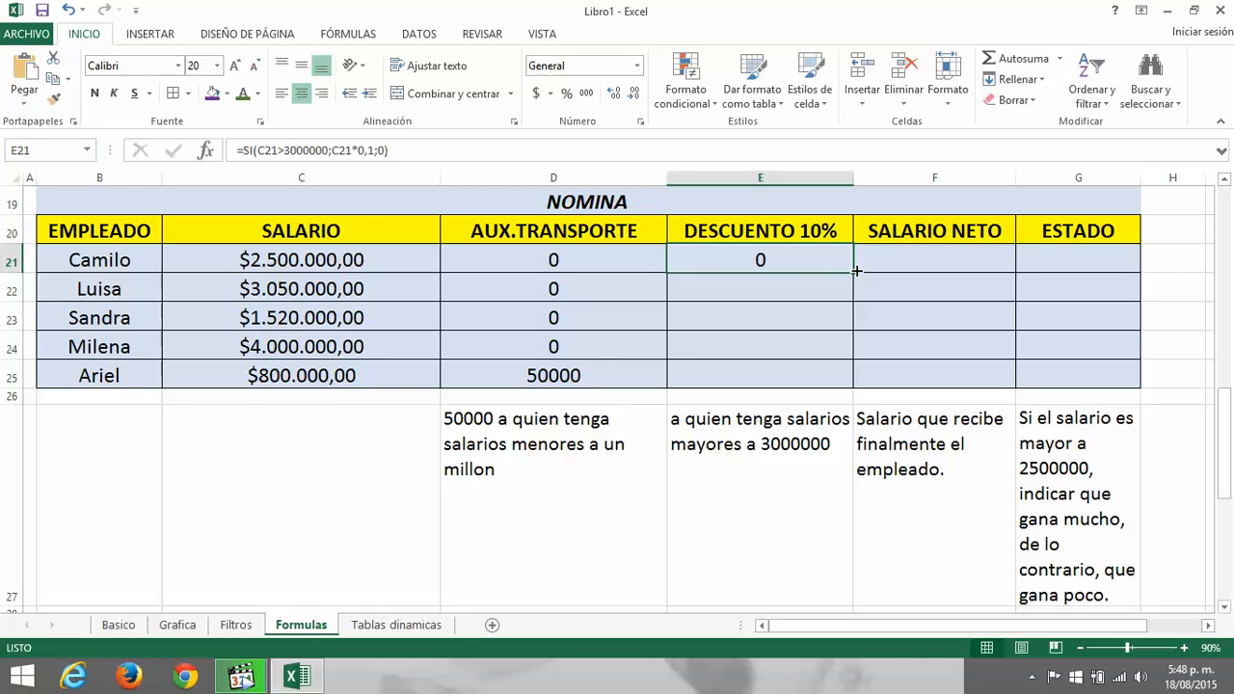
Step: Fill the discount formula down E21:E25, yielding 305000 and 400000 for the two highest salaries
{"action": "left_click_drag", "start_coordinate": [854, 272], "coordinate": [849, 376]}
{"action": "left_click", "coordinate": [810, 370]}
{"action": "left_click", "coordinate": [783, 349]}
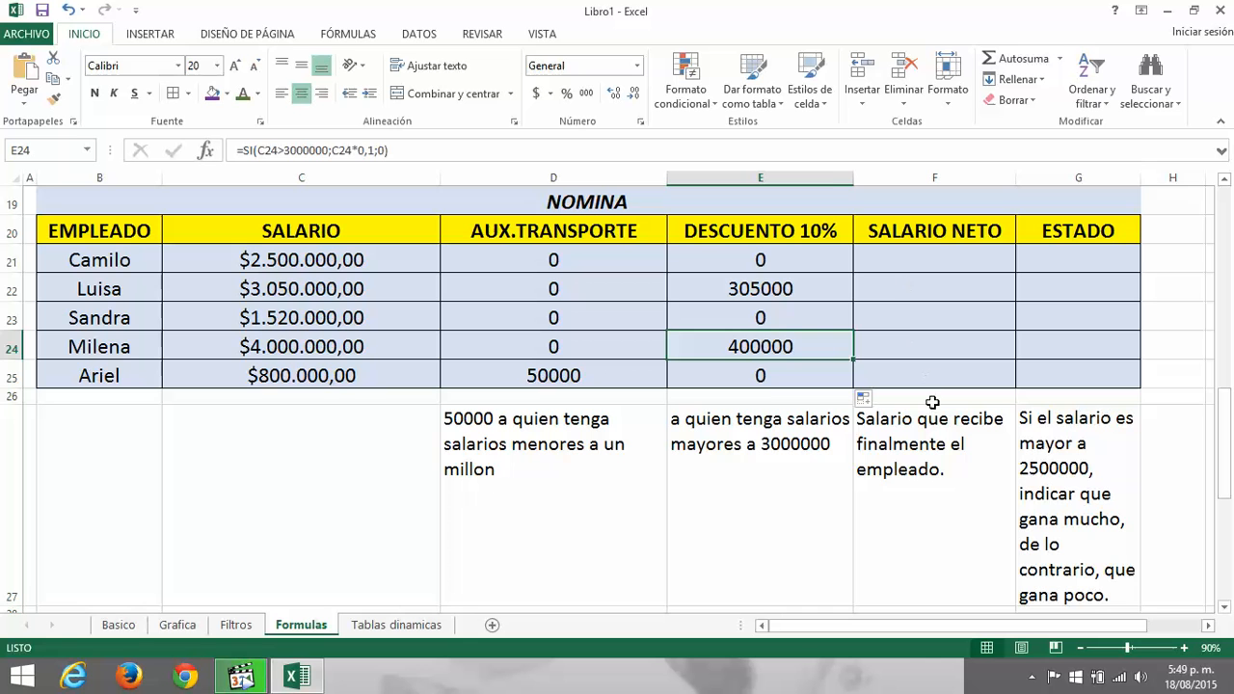
{"action": "left_click", "coordinate": [910, 270]}
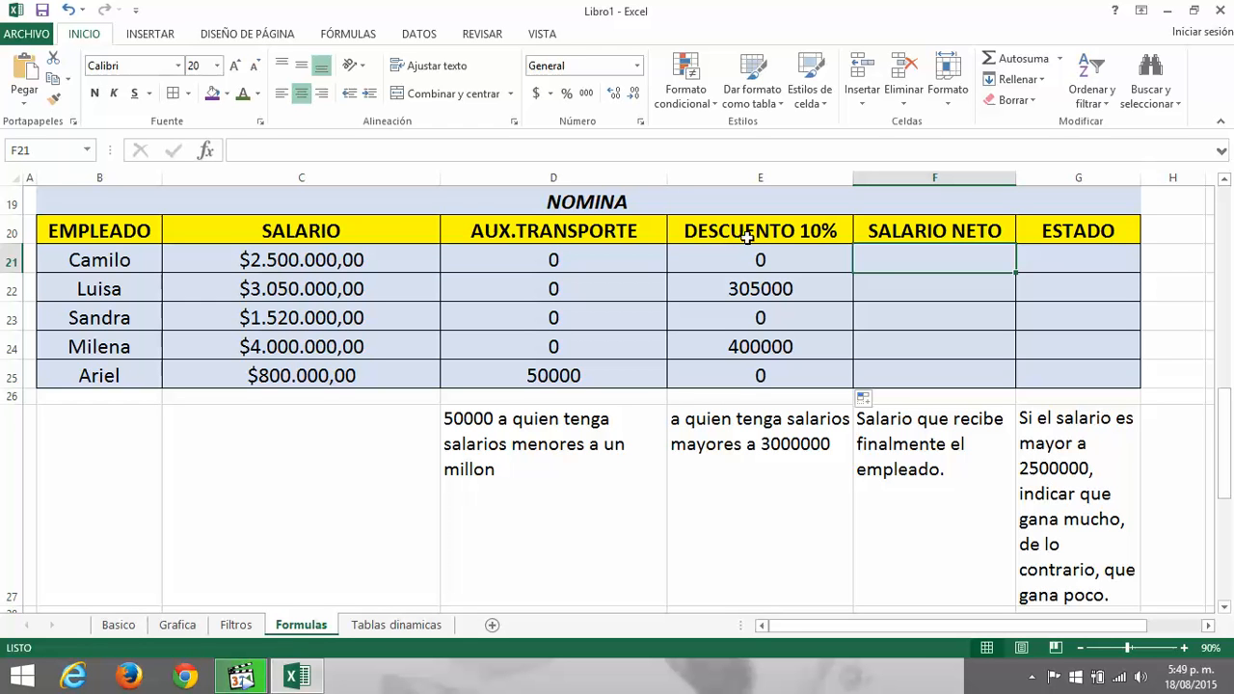
Step: Begin the net salary formula in F21 as =((C21 with nested parentheses
{"action": "double_click", "coordinate": [893, 262]}
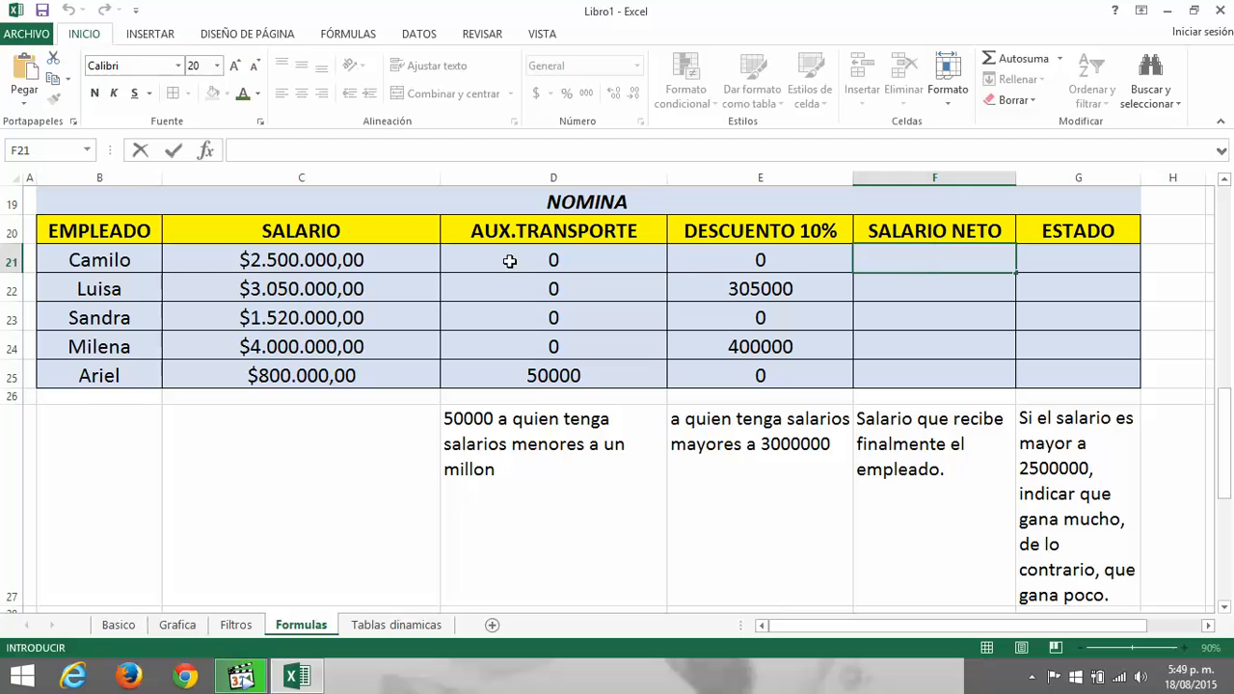
{"action": "left_click", "coordinate": [904, 283]}
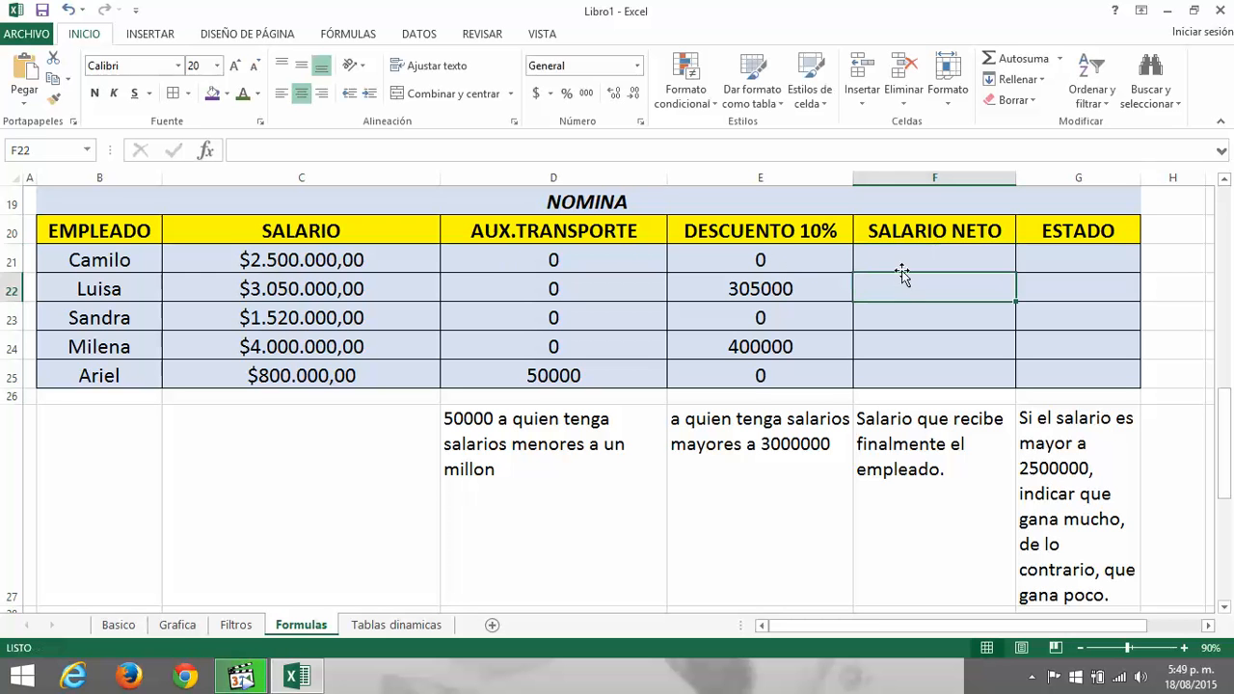
{"action": "left_click", "coordinate": [904, 262]}
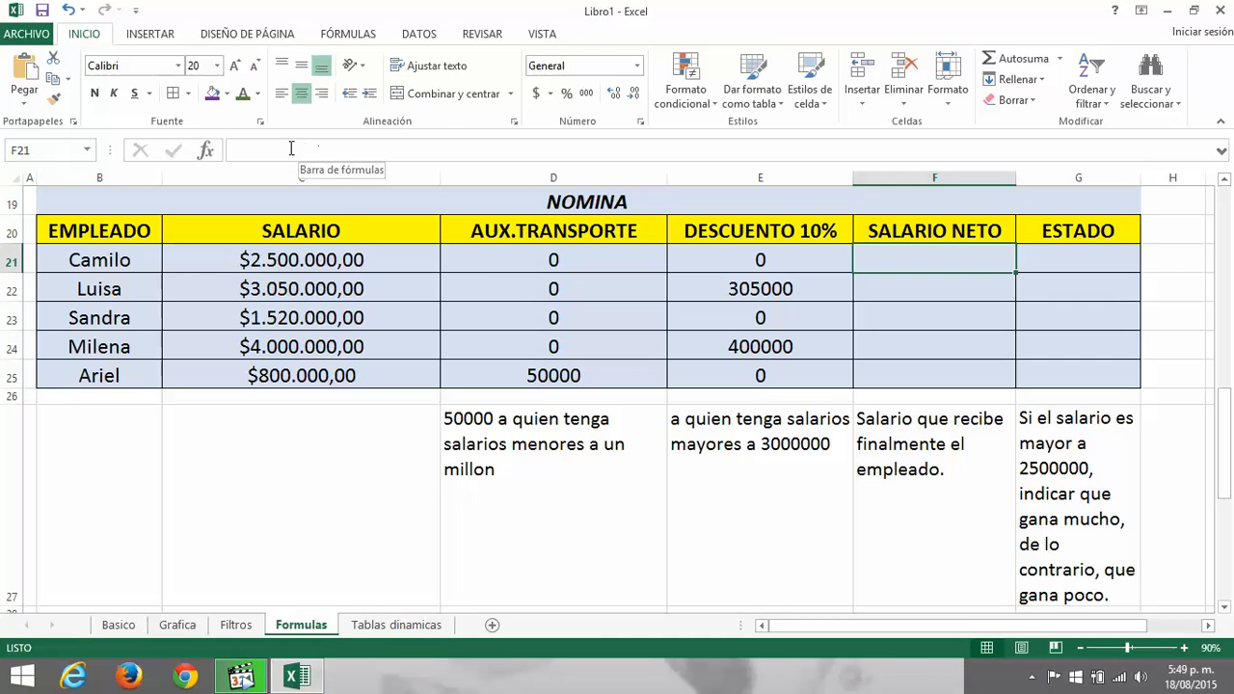
{"action": "left_click", "coordinate": [243, 150]}
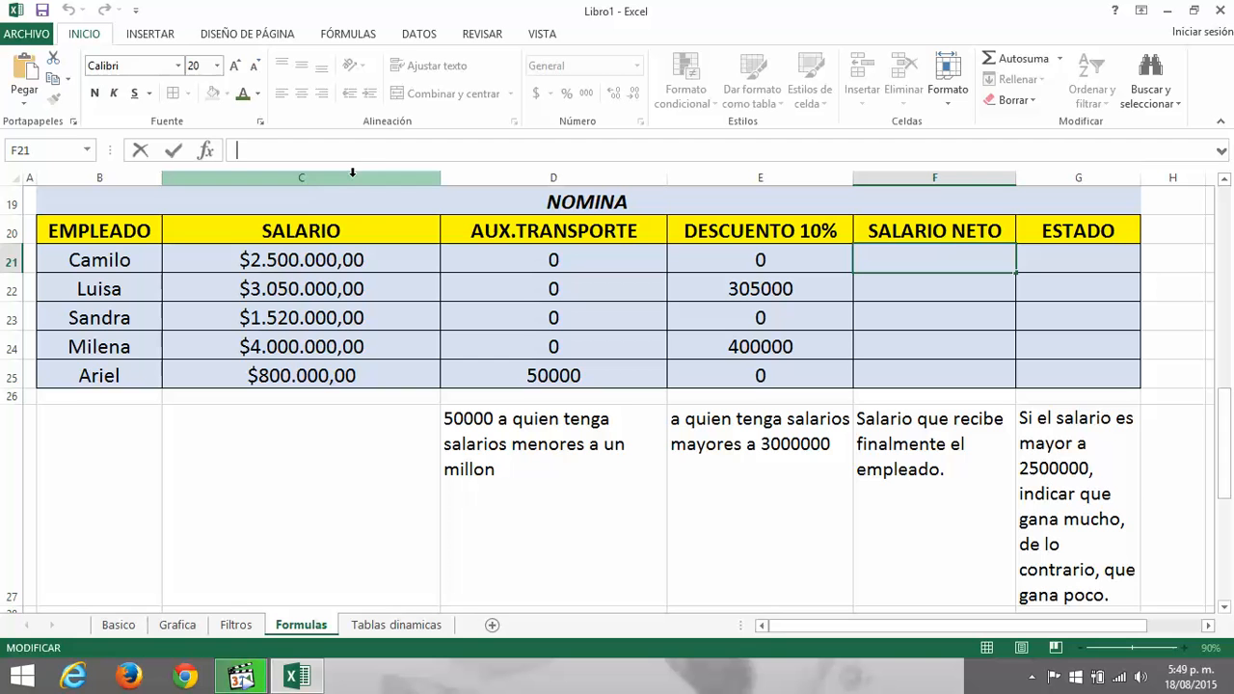
{"action": "type", "text": "="}
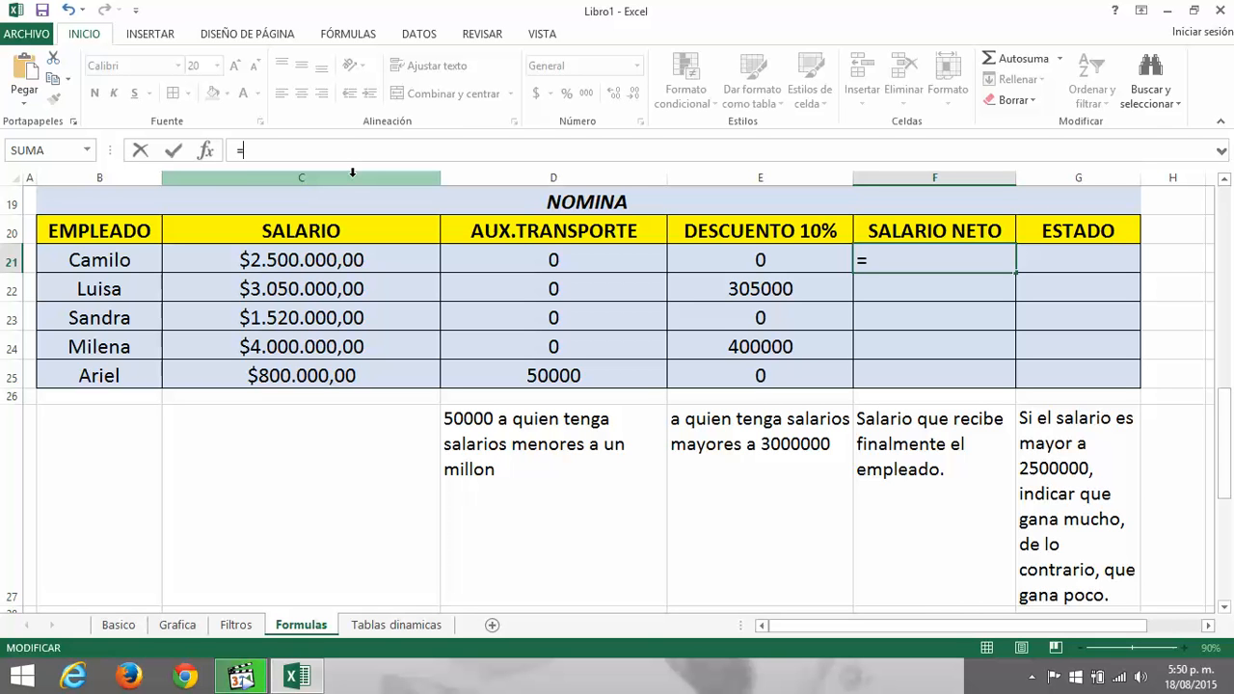
{"action": "type", "text": "("}
{"action": "left_click", "coordinate": [305, 261]}
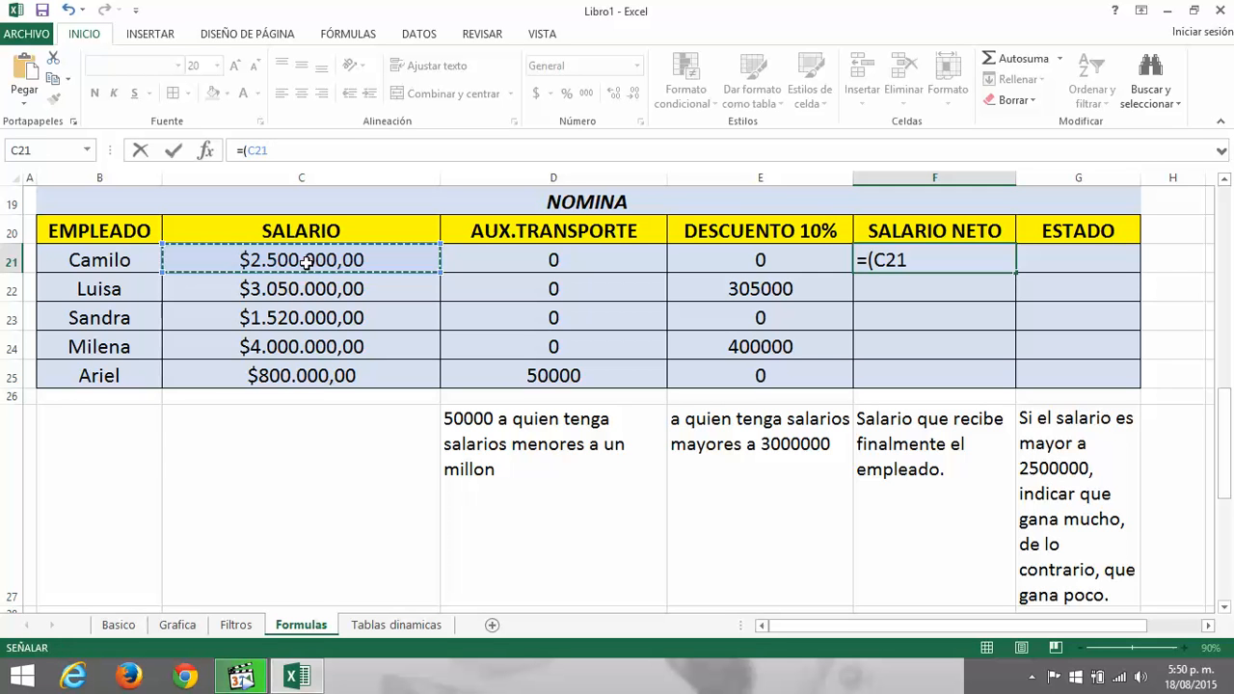
{"action": "left_click", "coordinate": [251, 151]}
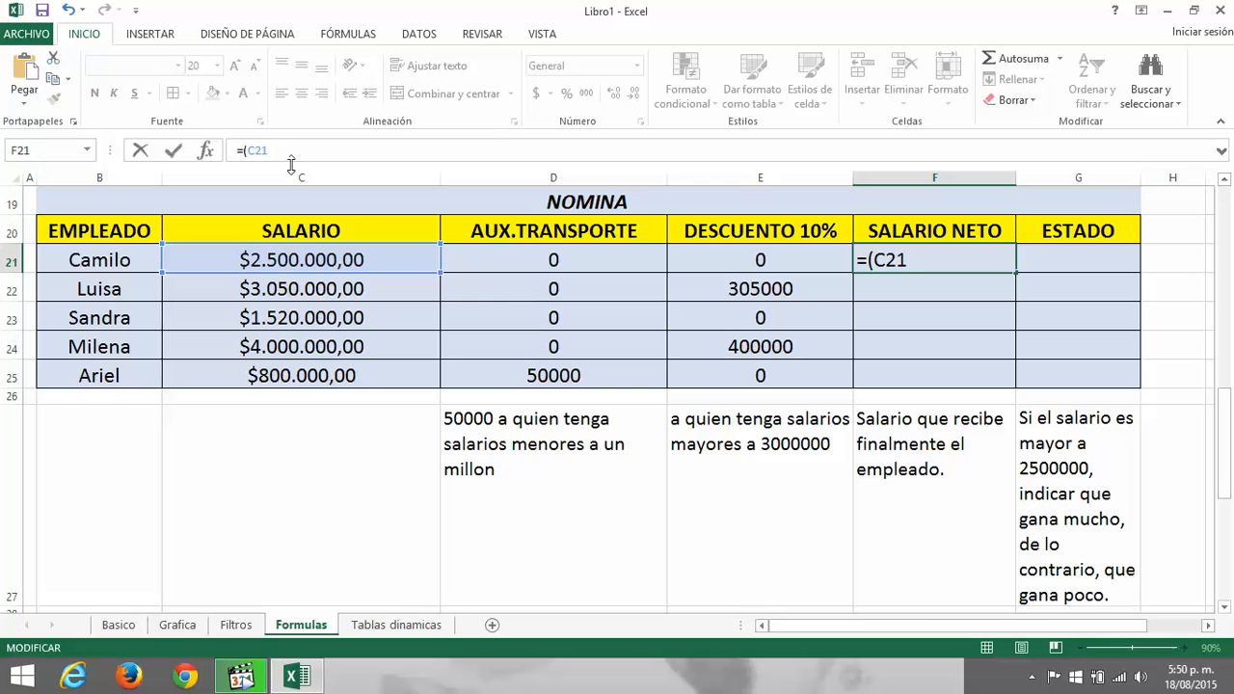
{"action": "type", "text": "("}
Step: Complete F21 as =((C21+D21)-E21), showing $2.500.000,00
{"action": "left_click", "coordinate": [330, 158]}
{"action": "type", "text": "+"}
{"action": "left_click", "coordinate": [511, 256]}
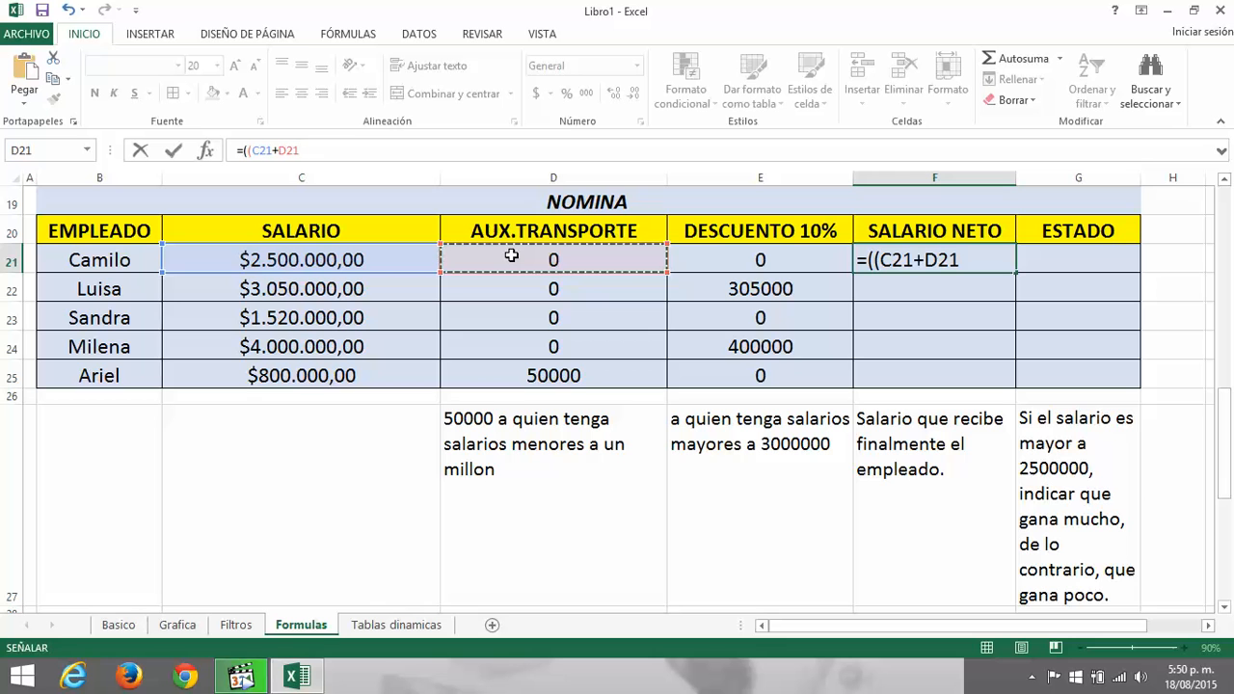
{"action": "type", "text": ")"}
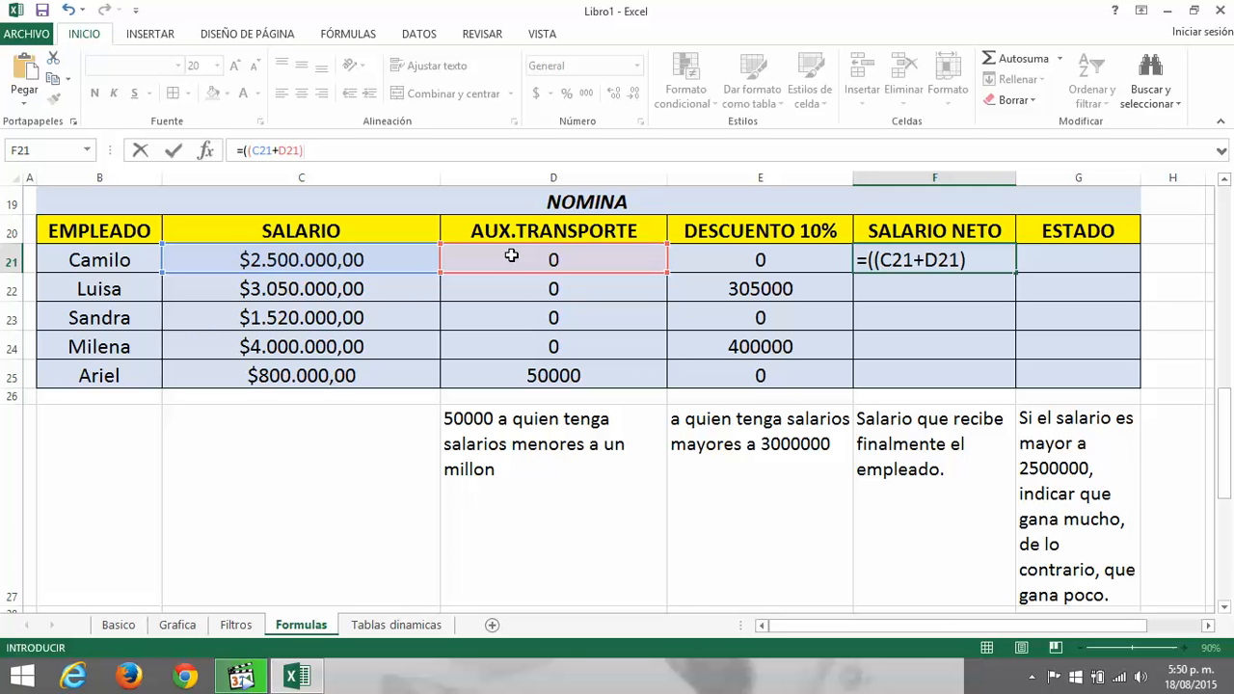
{"action": "type", "text": "-"}
{"action": "left_click", "coordinate": [741, 262]}
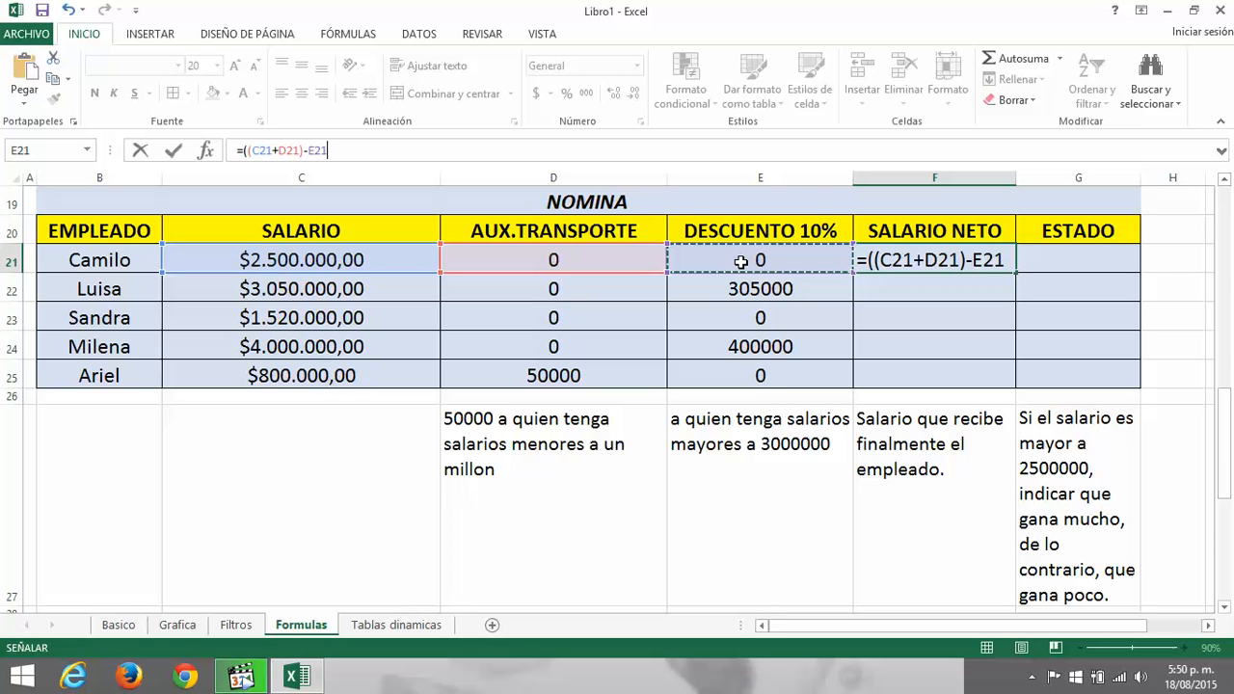
{"action": "type", "text": ")"}
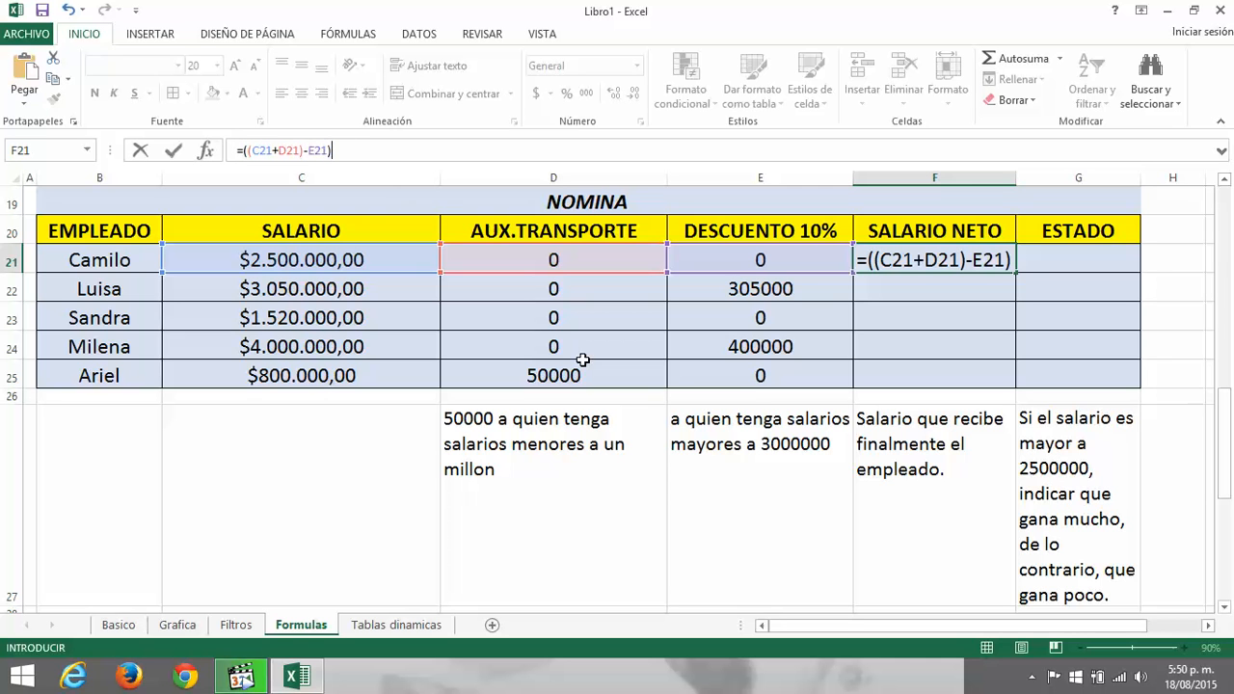
{"action": "key", "text": "Return"}
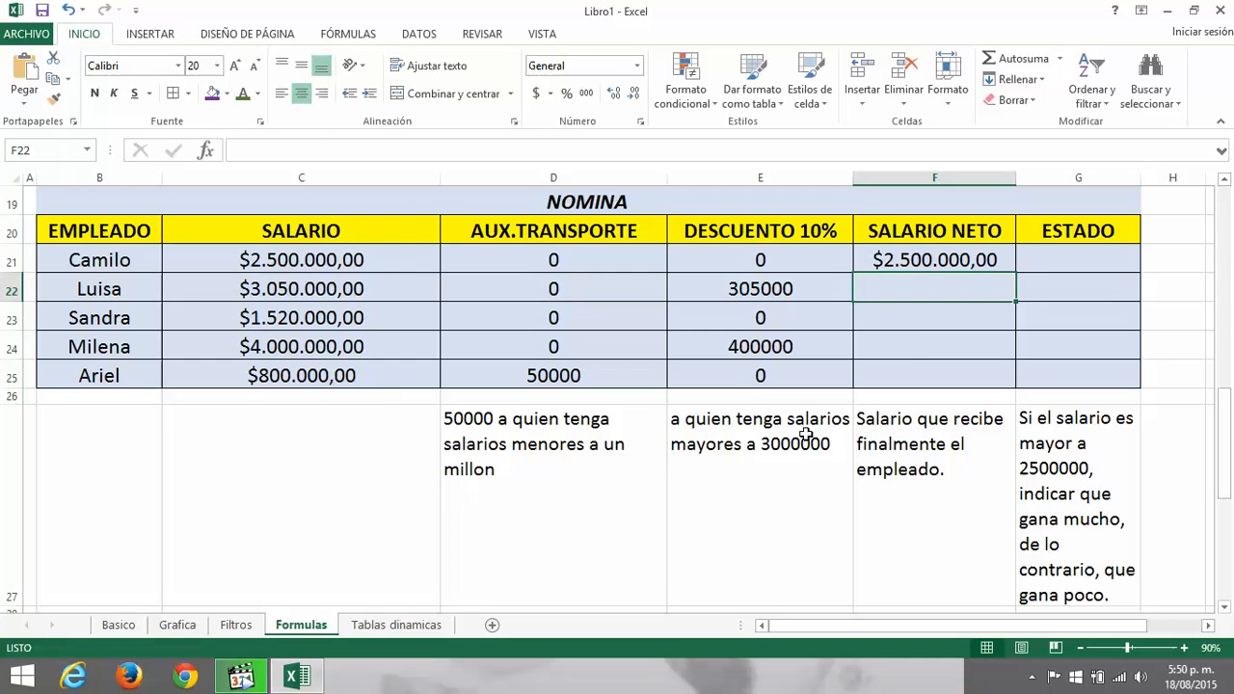
Step: Fill the net salary formula down F21:F25, giving $2.745.000,00, $1.520.000,00, $3.600.000,00 and $850.000,00
{"action": "left_click", "coordinate": [912, 260]}
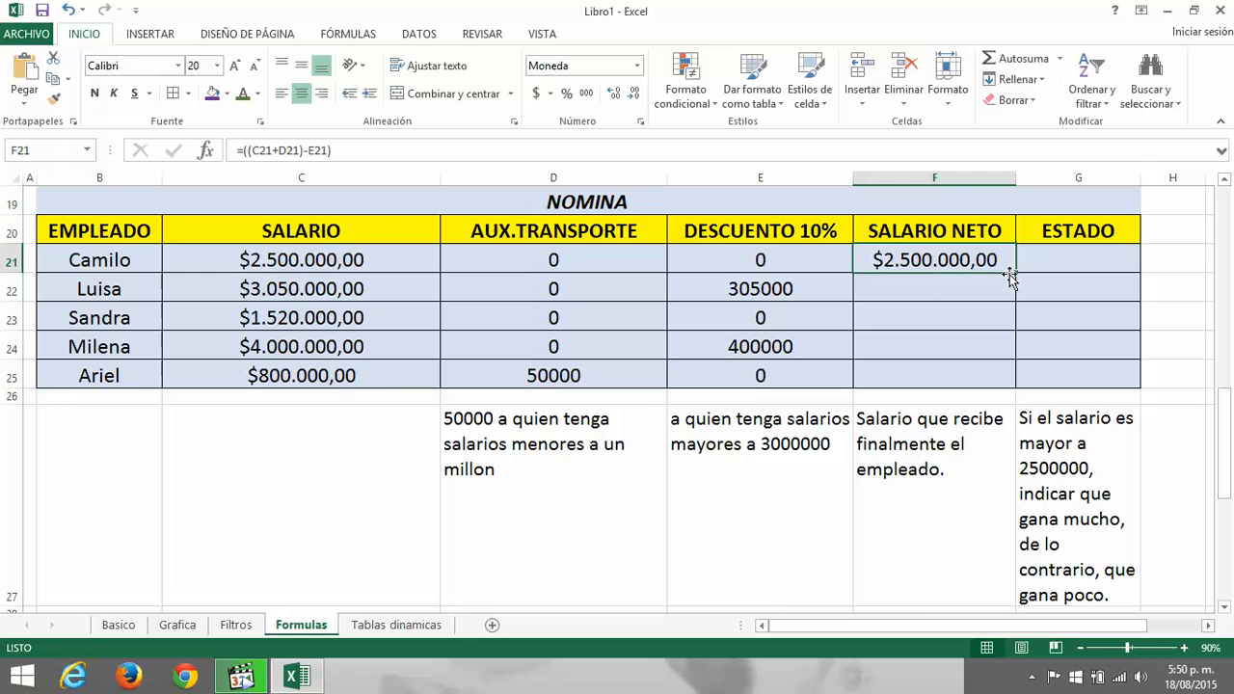
{"action": "left_click_drag", "start_coordinate": [1012, 275], "coordinate": [1010, 379]}
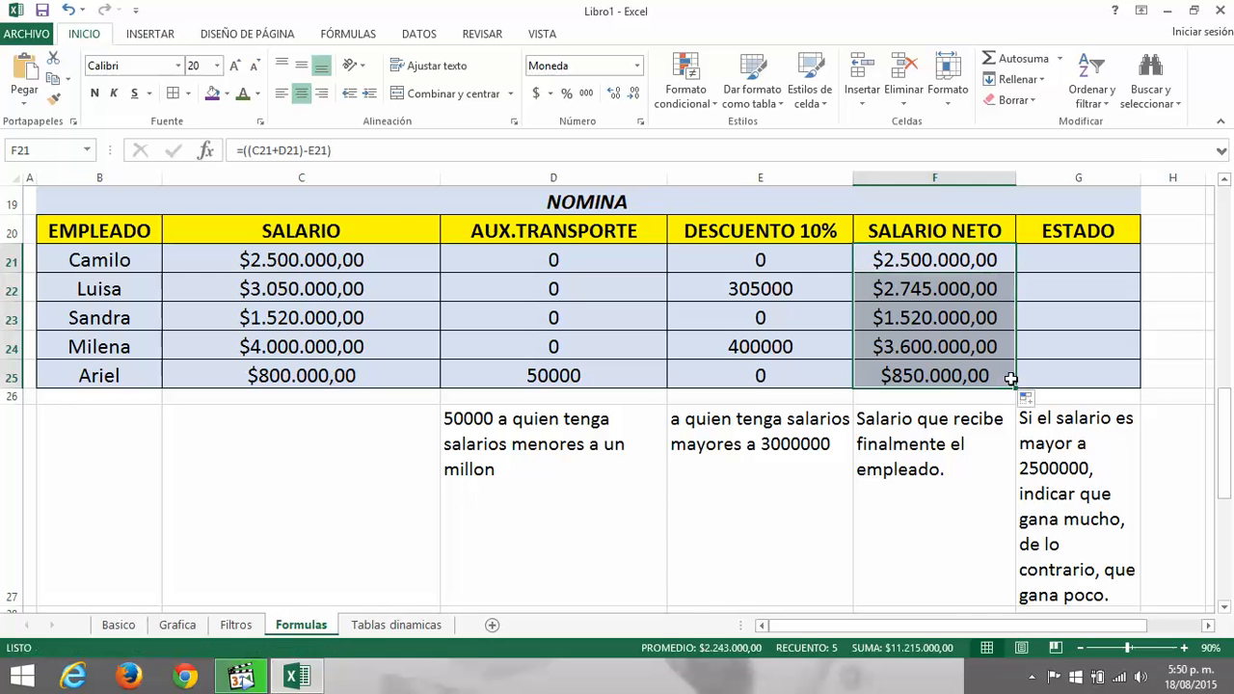
{"action": "left_click", "coordinate": [1024, 288]}
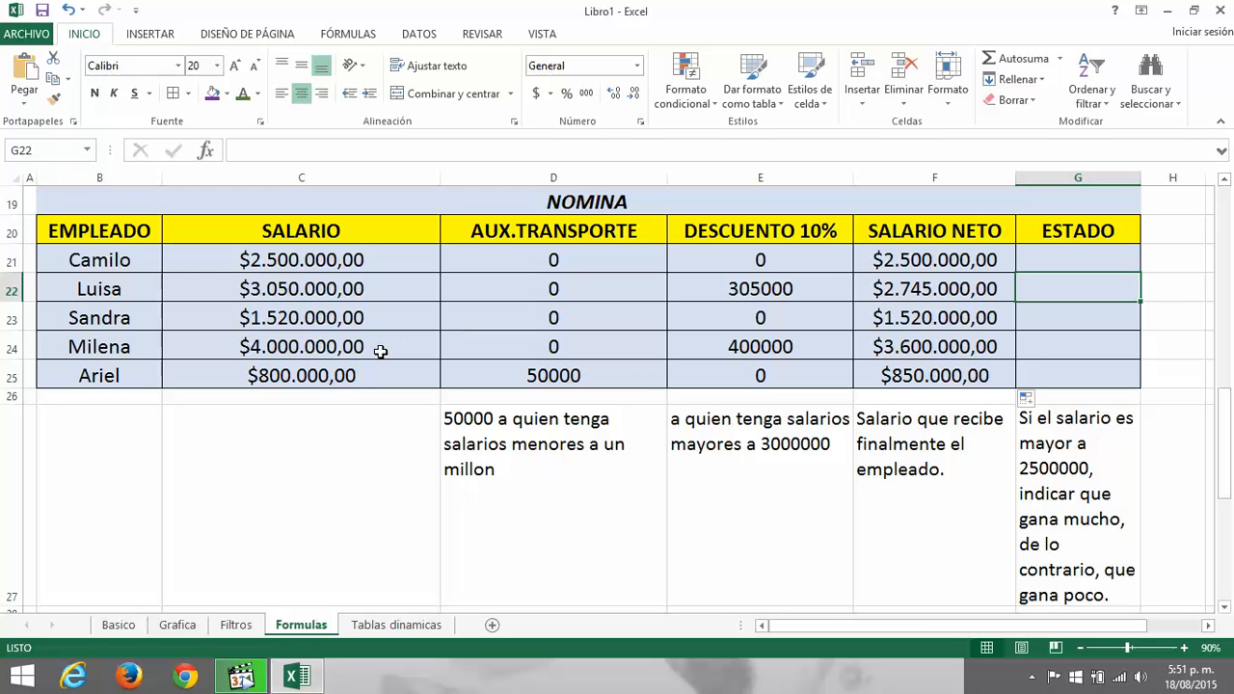
{"action": "left_click", "coordinate": [888, 347]}
{"action": "left_click", "coordinate": [914, 261]}
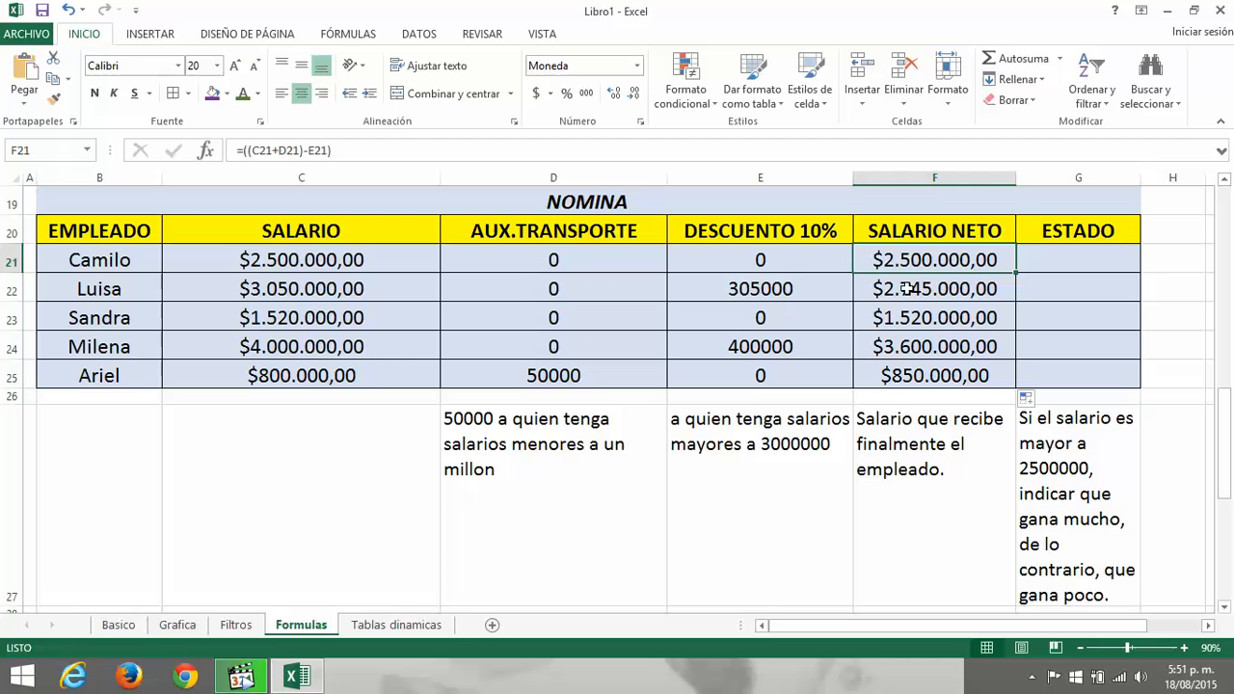
{"action": "left_click", "coordinate": [908, 289]}
{"action": "left_click", "coordinate": [912, 321]}
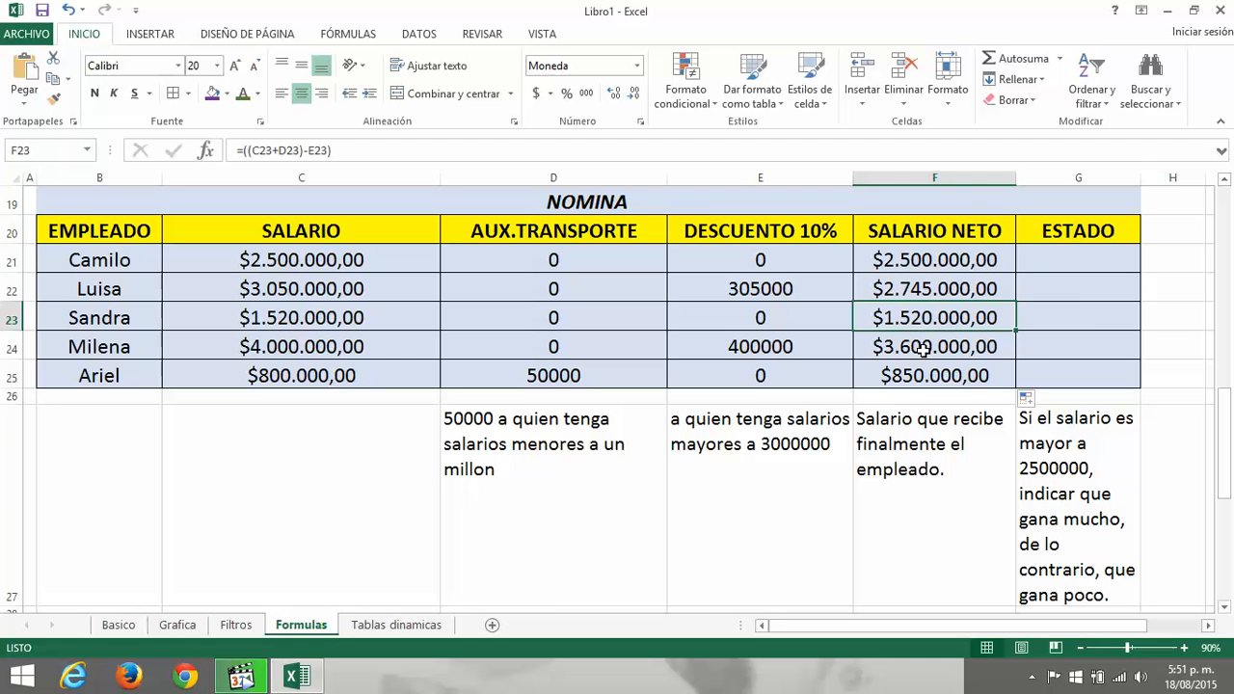
{"action": "left_click", "coordinate": [922, 351]}
{"action": "left_click", "coordinate": [917, 289]}
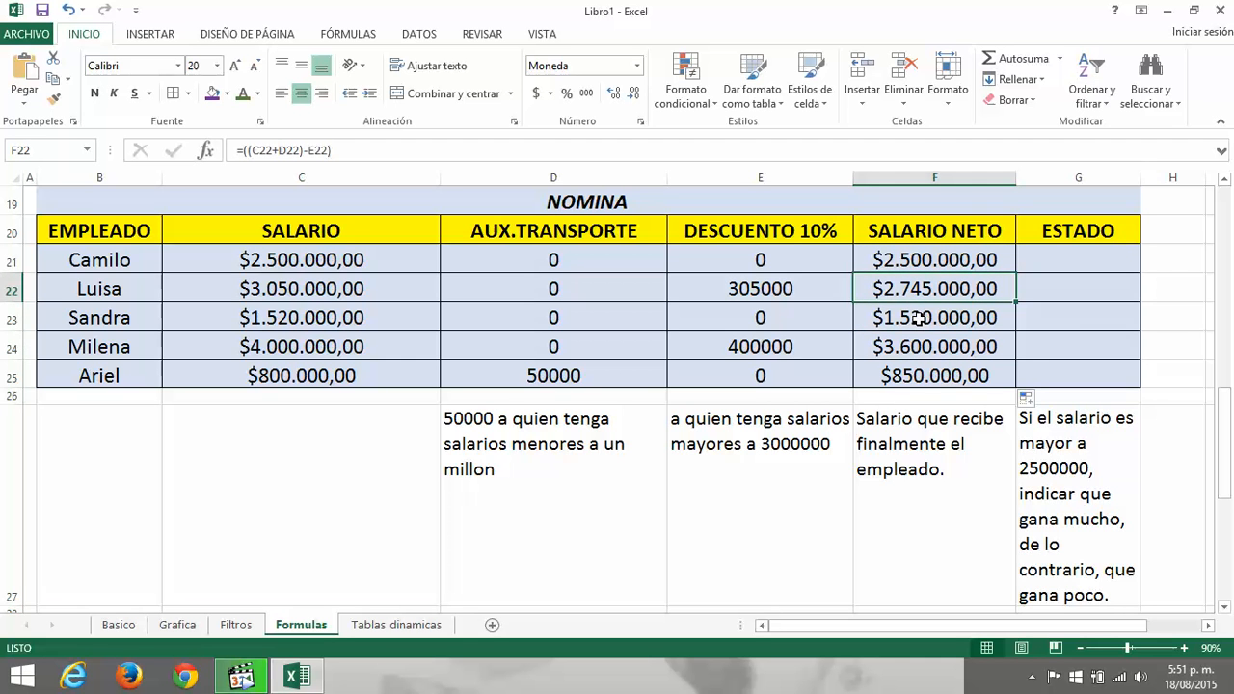
{"action": "left_click", "coordinate": [918, 318]}
{"action": "left_click", "coordinate": [917, 290]}
{"action": "left_click", "coordinate": [1070, 260]}
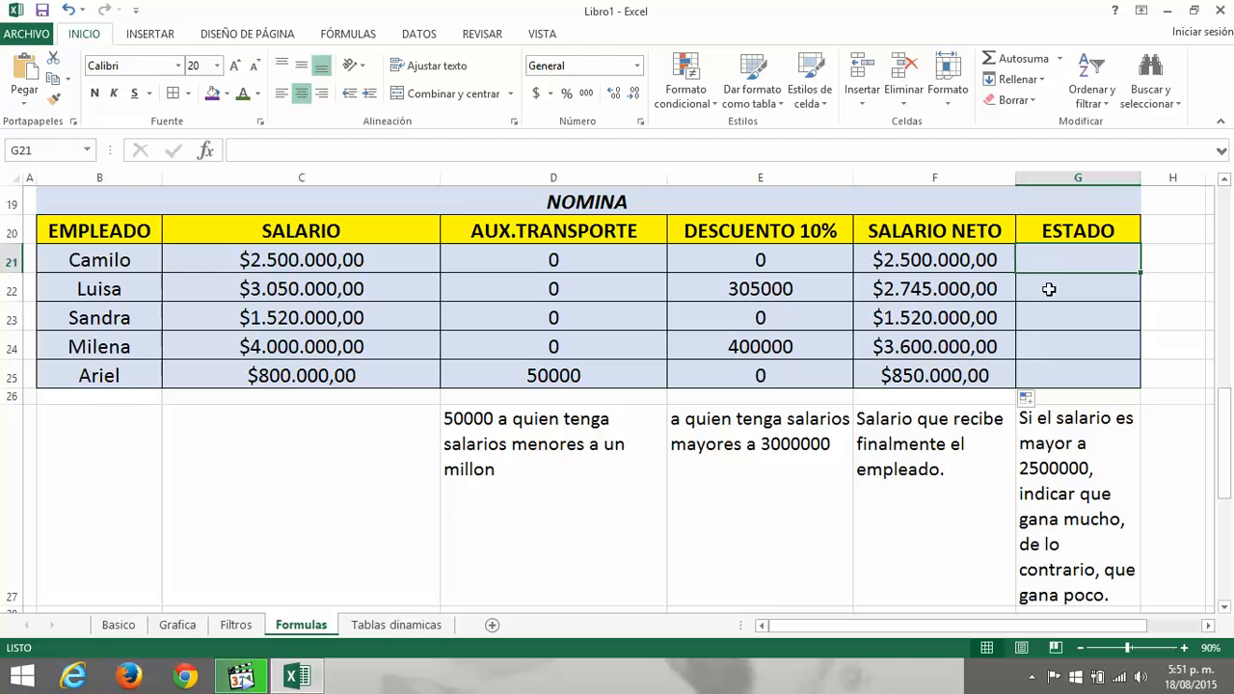
Step: Start G21's formula as =SI(C21>2500000;"Gana mucho";… with Gana mucho as the true result
{"action": "left_click", "coordinate": [1050, 289]}
{"action": "left_click", "coordinate": [1050, 257]}
{"action": "left_click", "coordinate": [264, 148]}
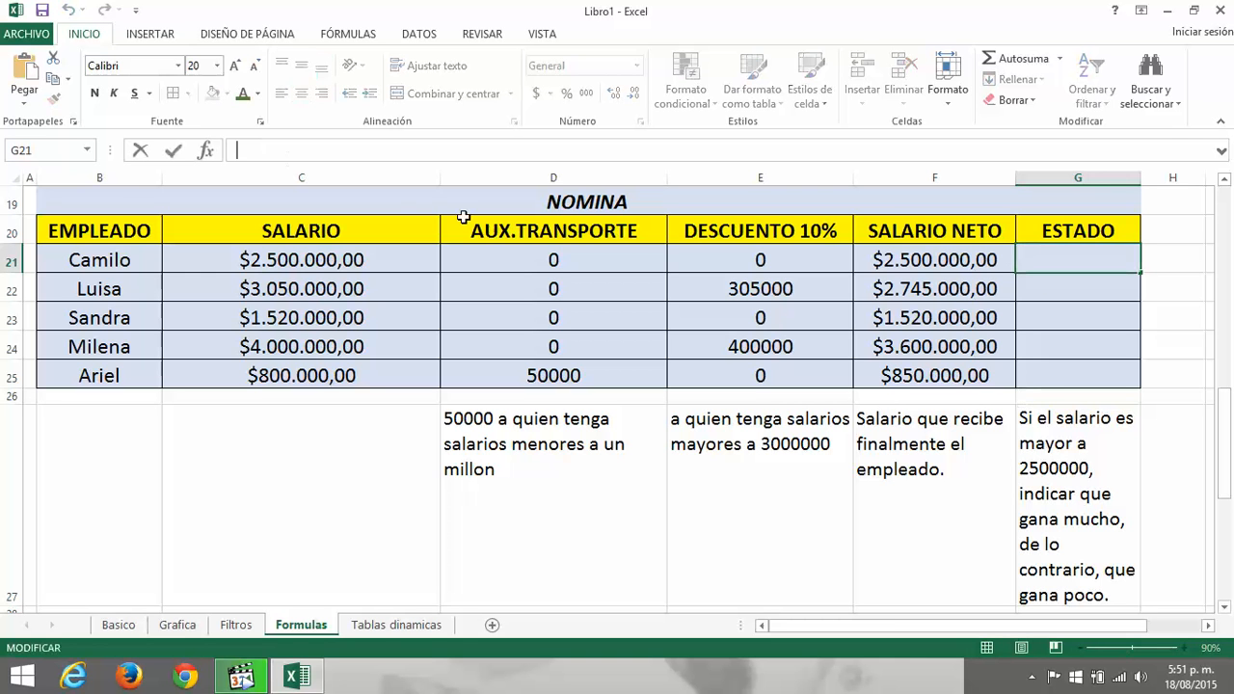
{"action": "type", "text": "=si"}
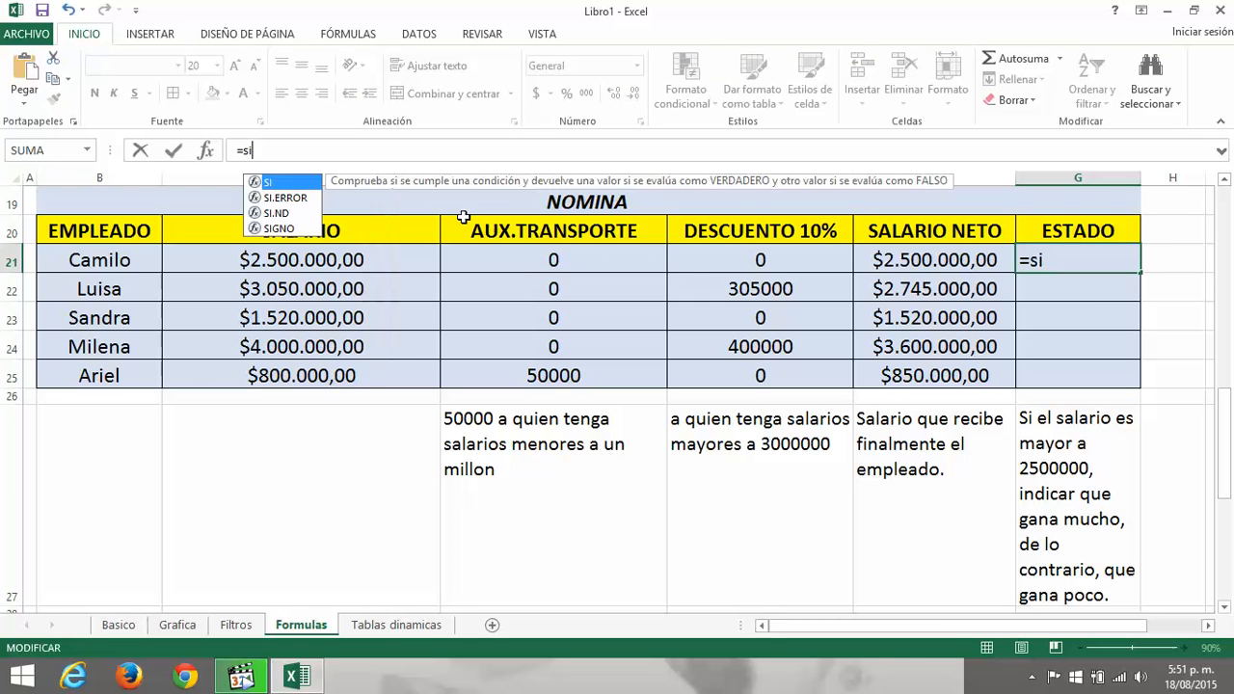
{"action": "type", "text": "("}
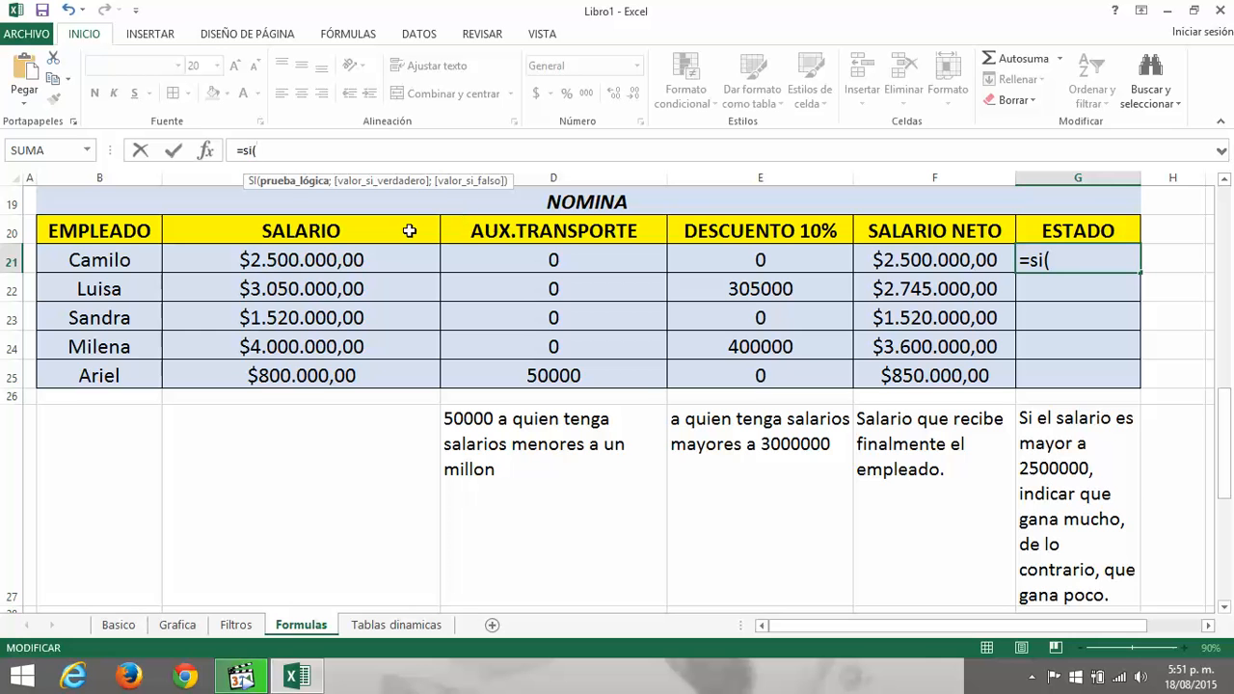
{"action": "left_click", "coordinate": [323, 260]}
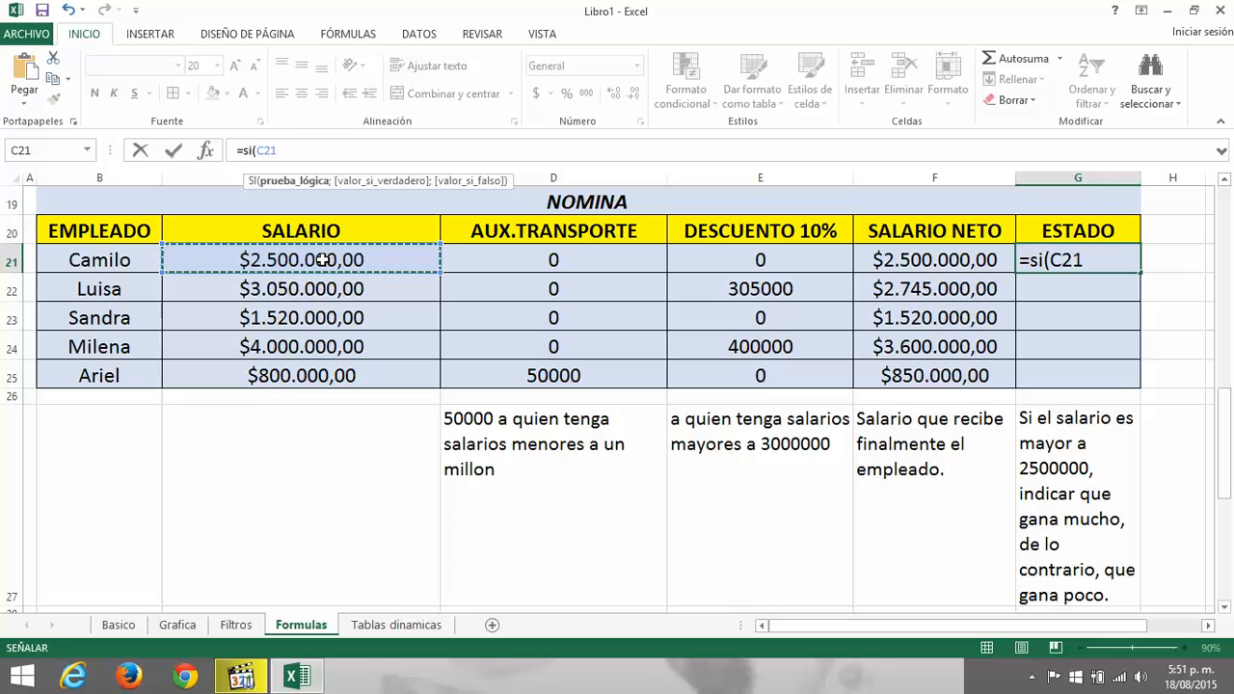
{"action": "type", "text": ">250"}
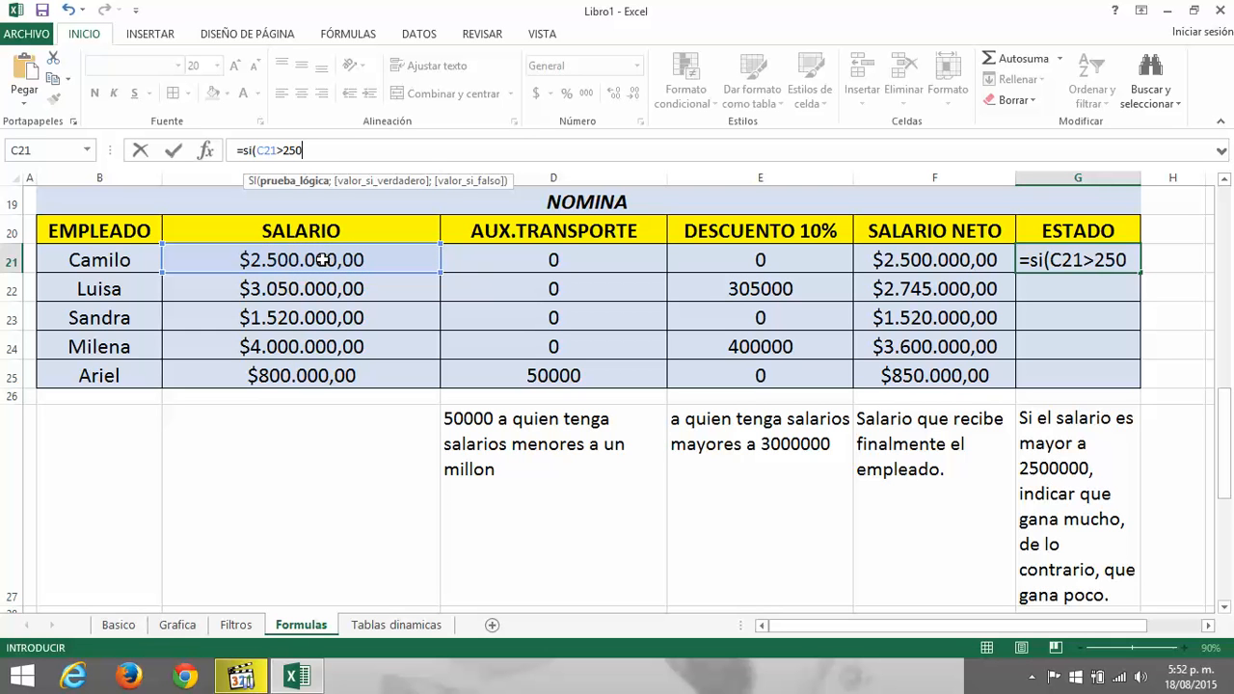
{"action": "type", "text": "0000"}
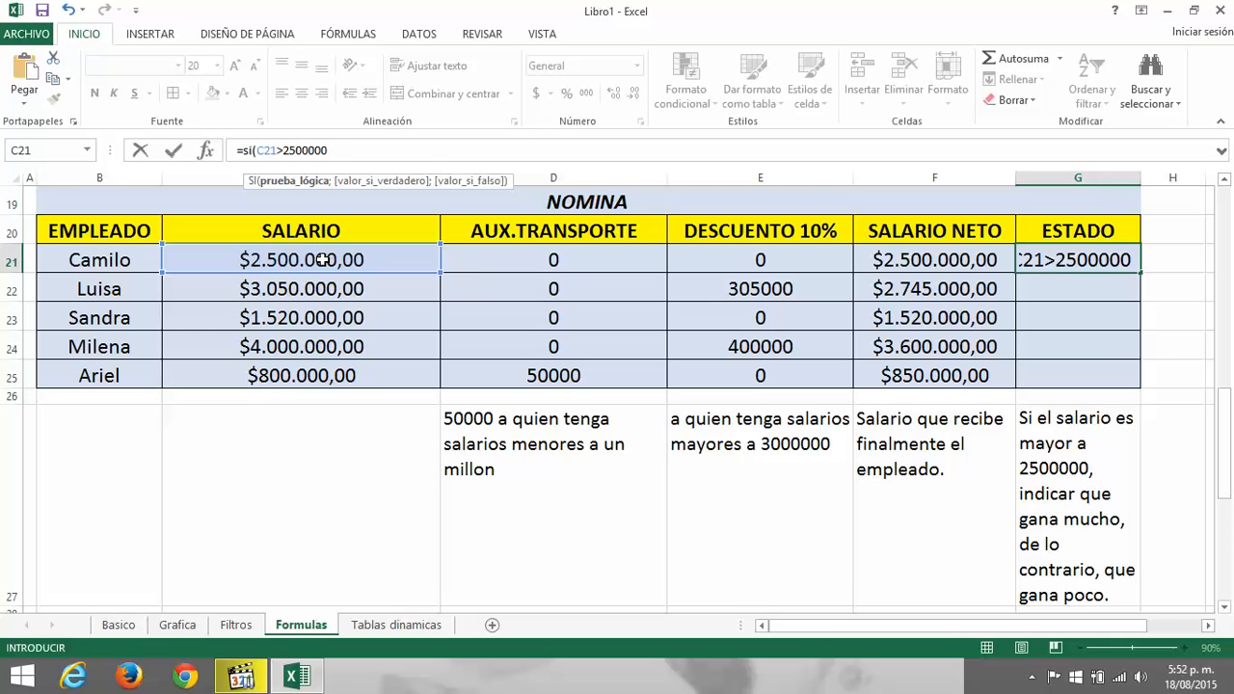
{"action": "type", "text": ";"}
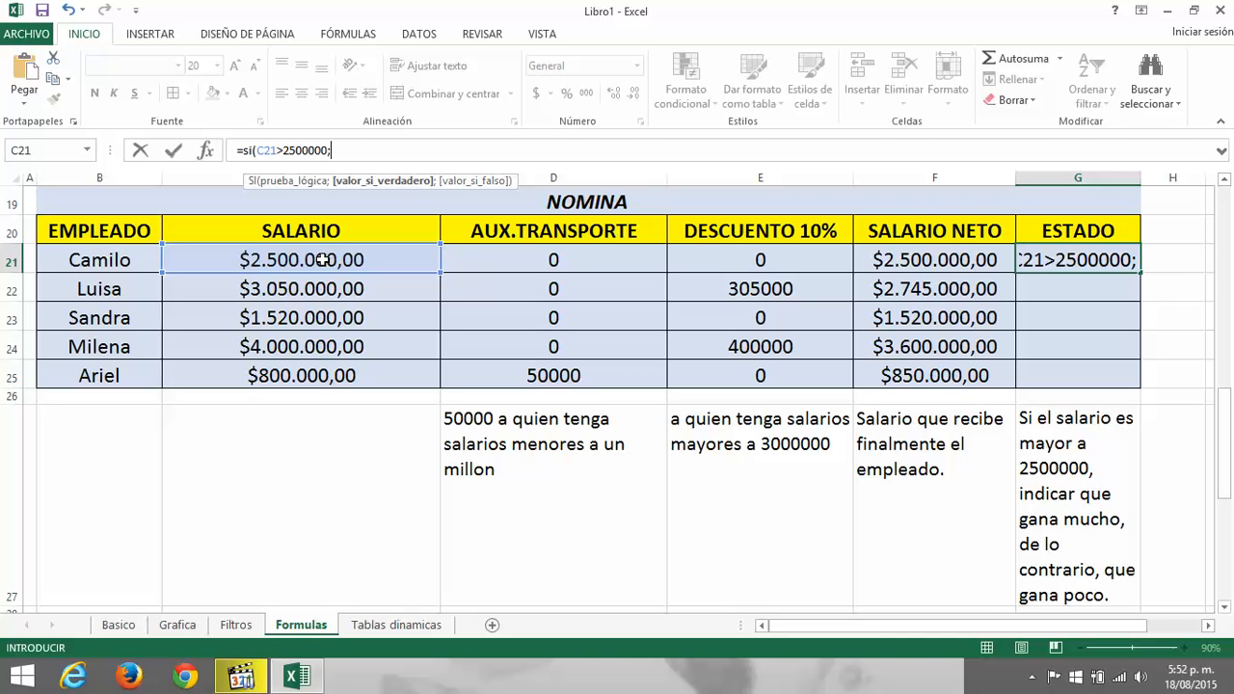
{"action": "type", "text": "\""}
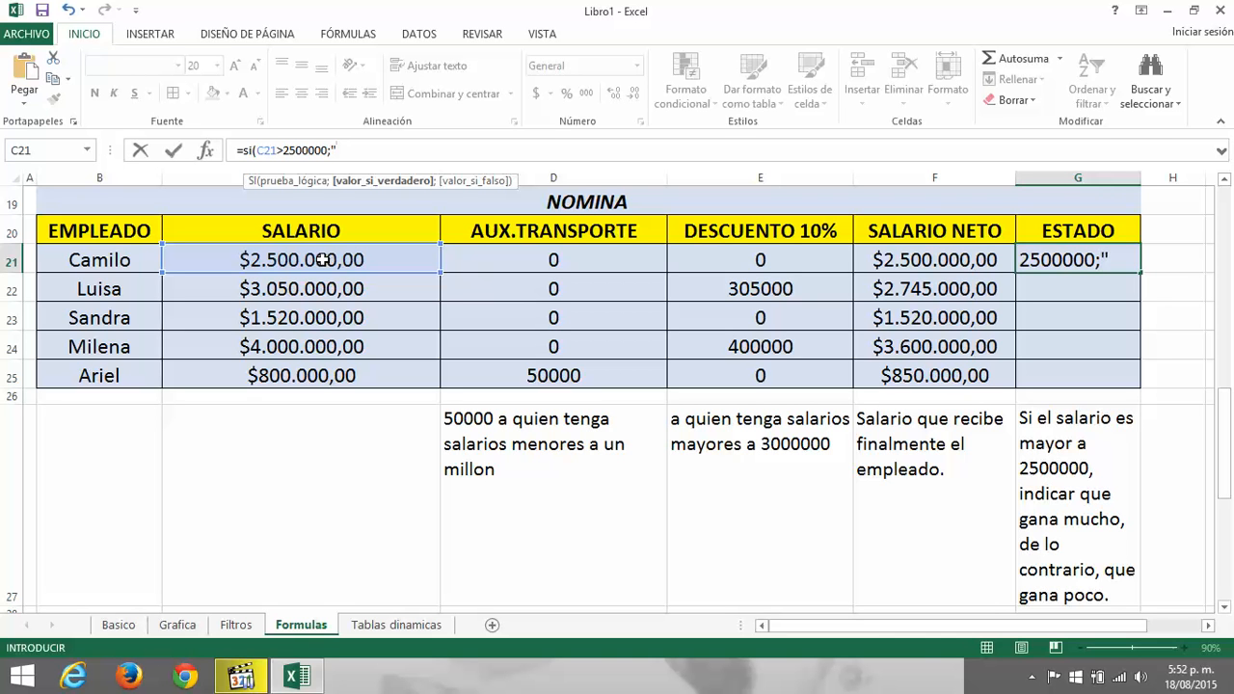
{"action": "type", "text": "Gna"}
{"action": "key", "text": "BackSpace"}
{"action": "key", "text": "BackSpace"}
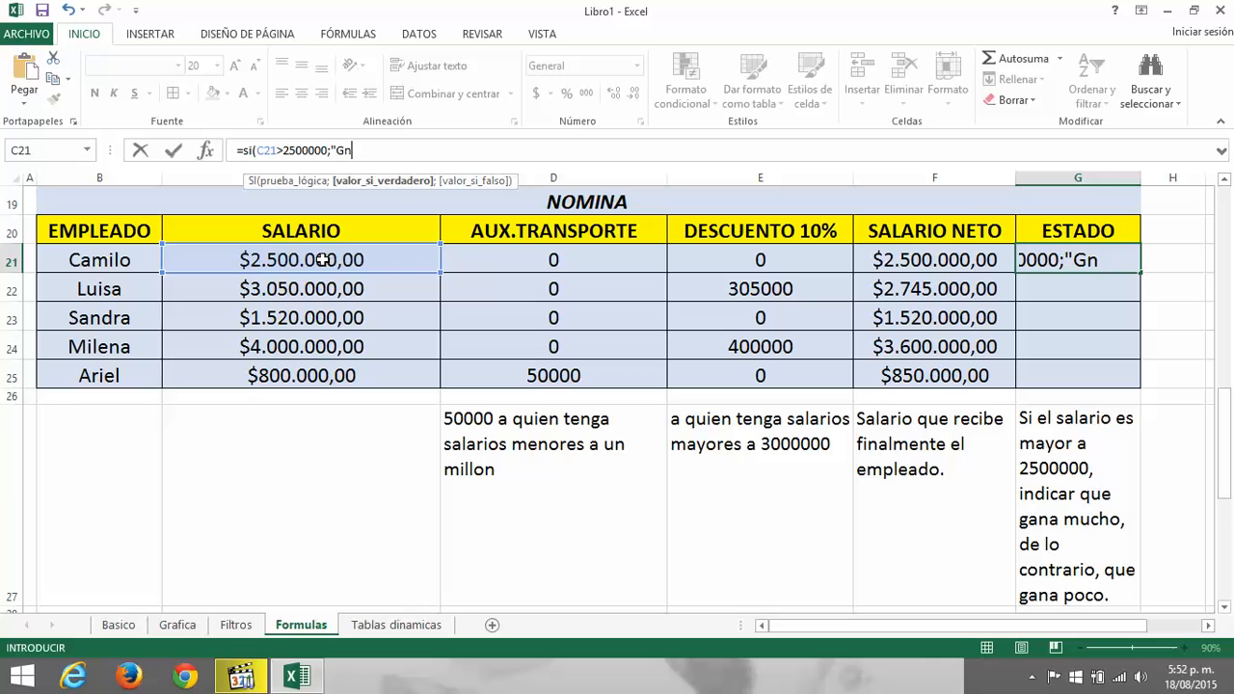
{"action": "type", "text": "ana mucho\""}
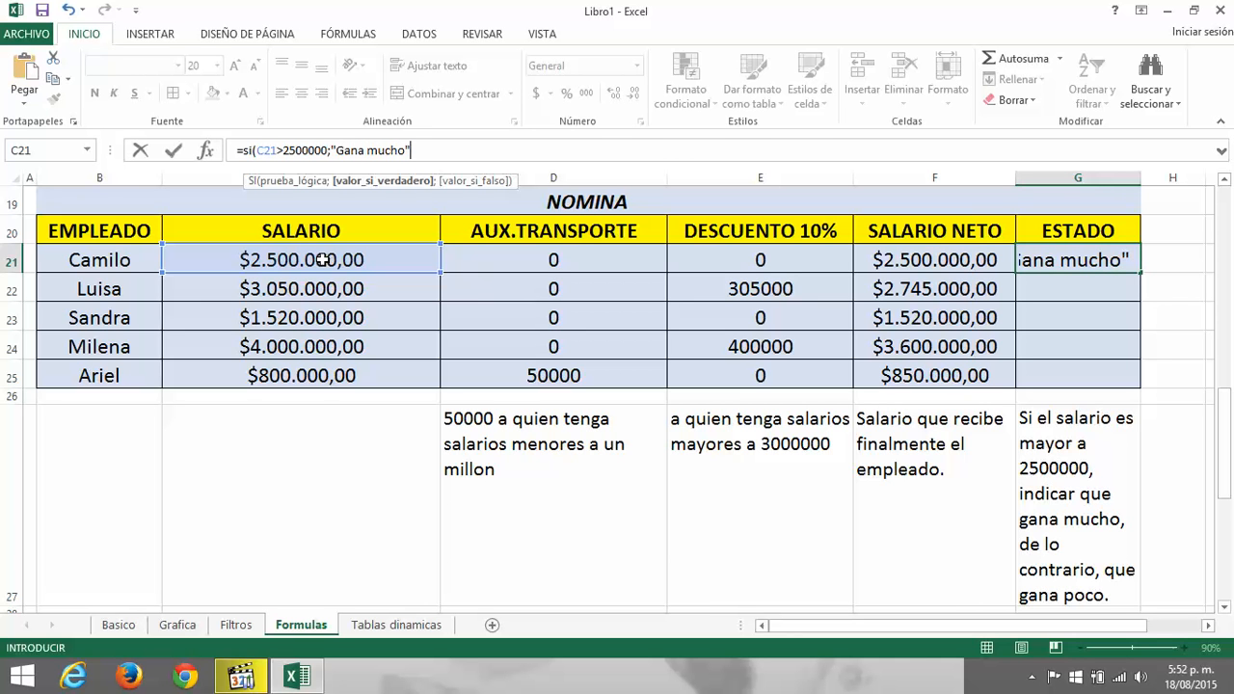
{"action": "type", "text": ";"}
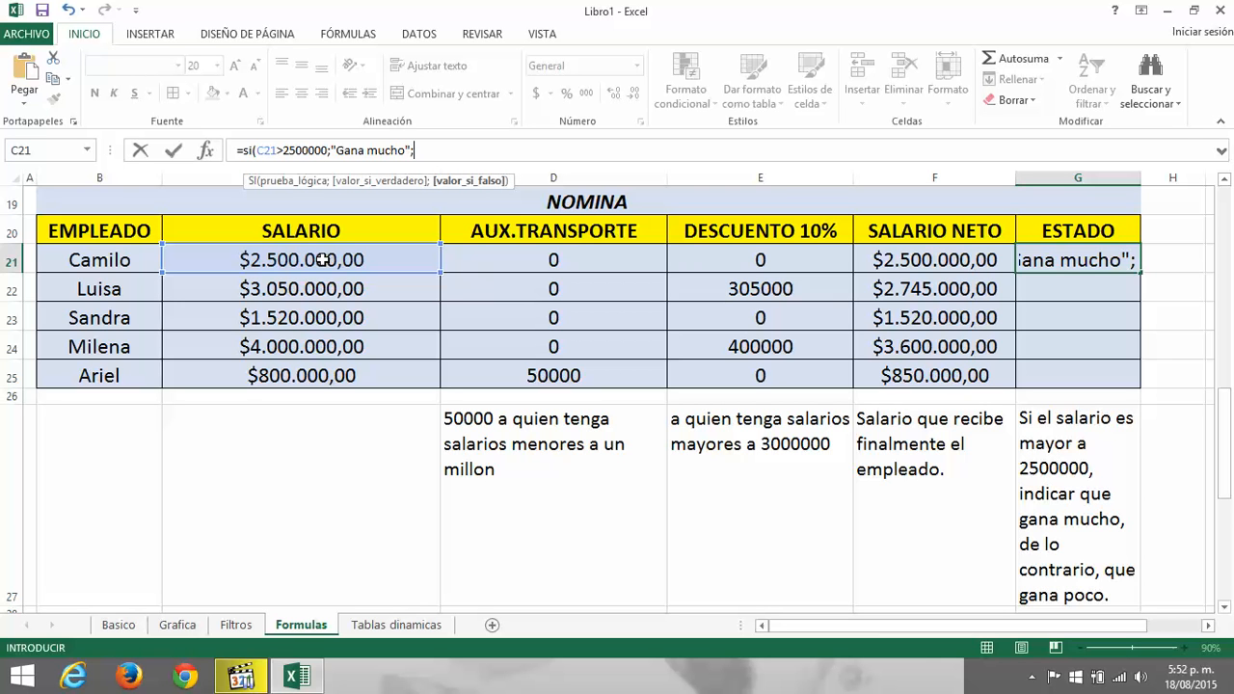
{"action": "type", "text": "\"\""}
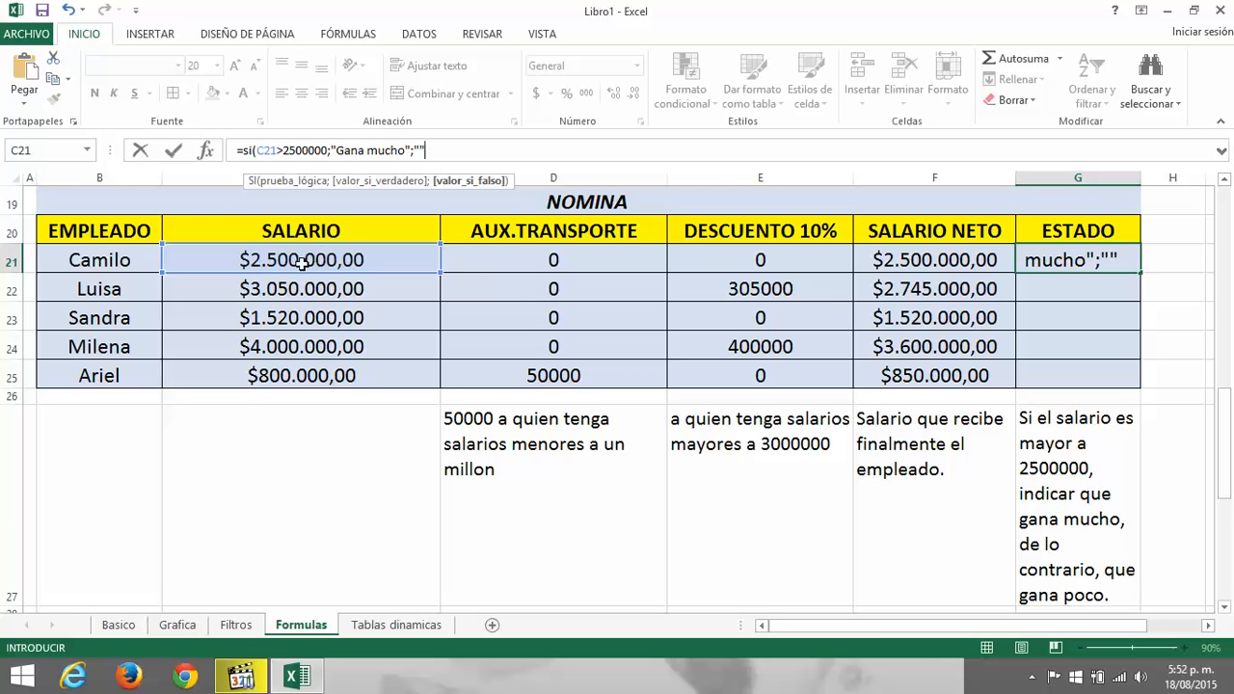
Step: Add "gana poco" as the false result and commit, so G21 shows gana poco
{"action": "left_click", "coordinate": [420, 150]}
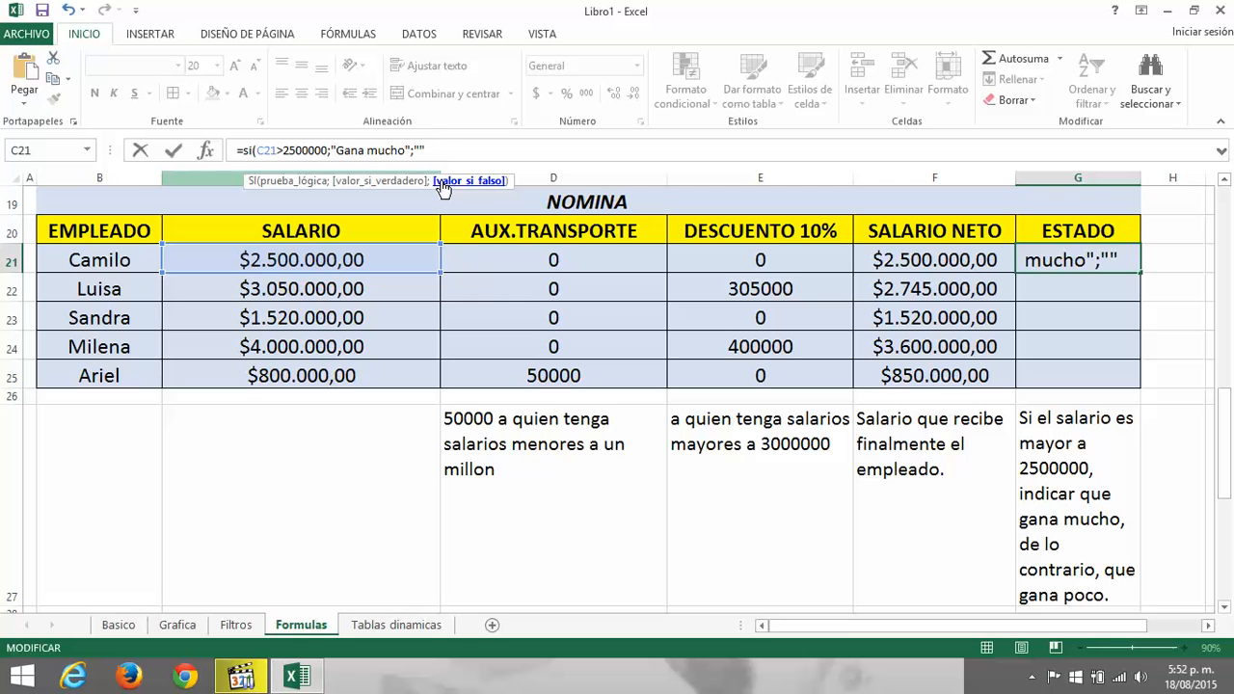
{"action": "type", "text": "gana "}
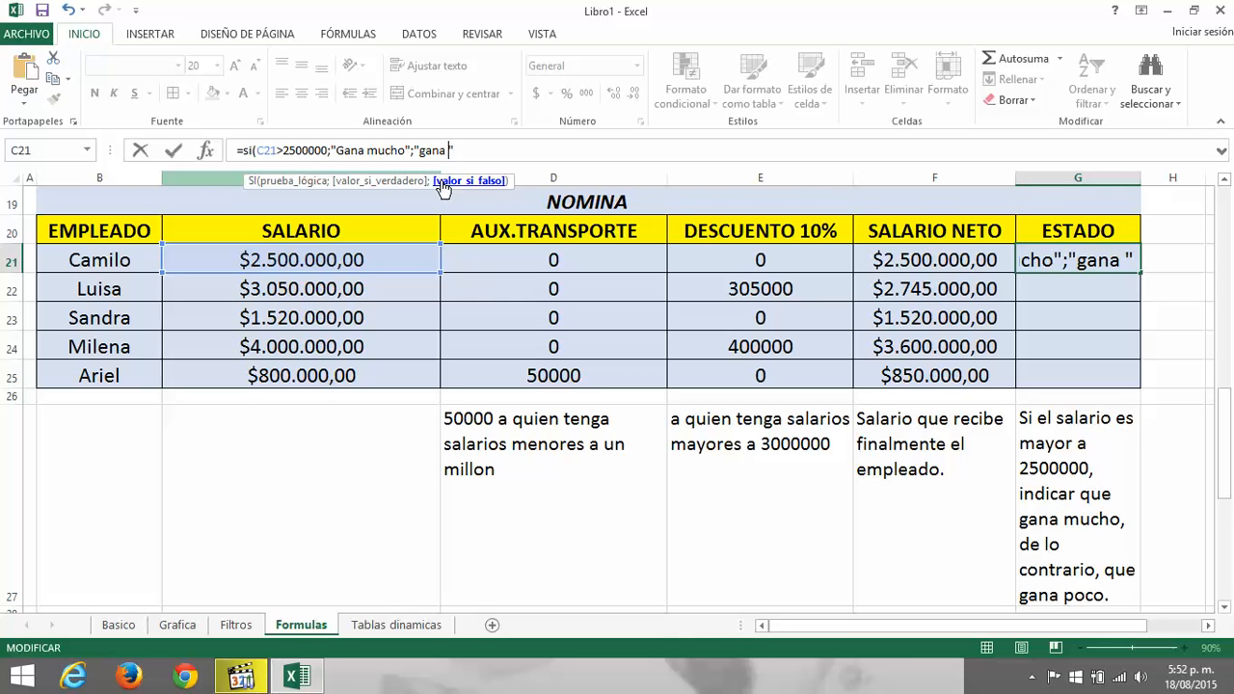
{"action": "type", "text": "´poco"}
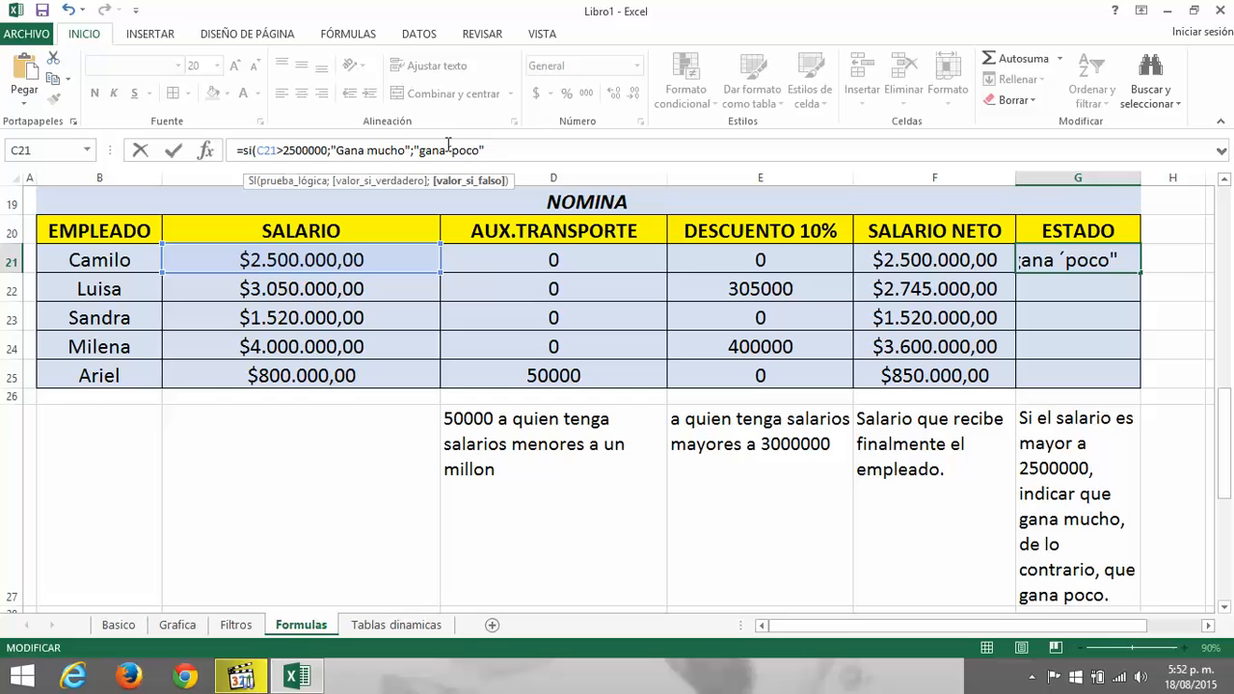
{"action": "left_click", "coordinate": [451, 149]}
{"action": "key", "text": "Delete"}
{"action": "type", "text": ")"}
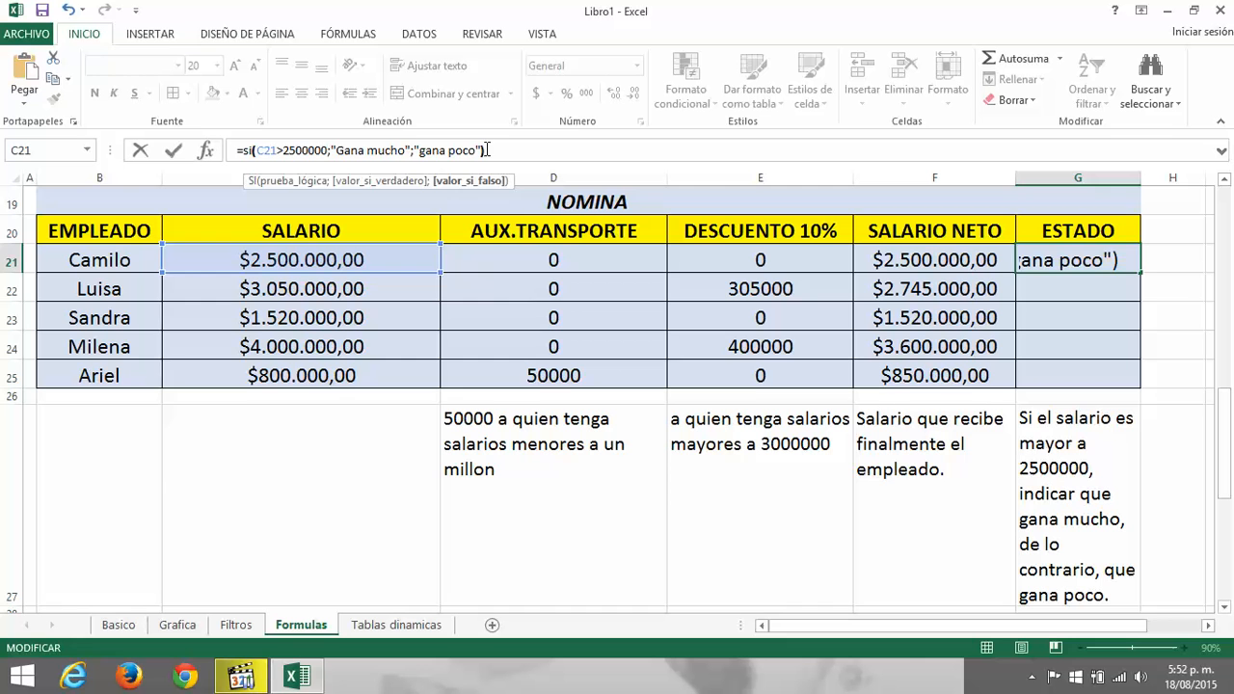
{"action": "key", "text": "Return"}
{"action": "left_click", "coordinate": [1073, 262]}
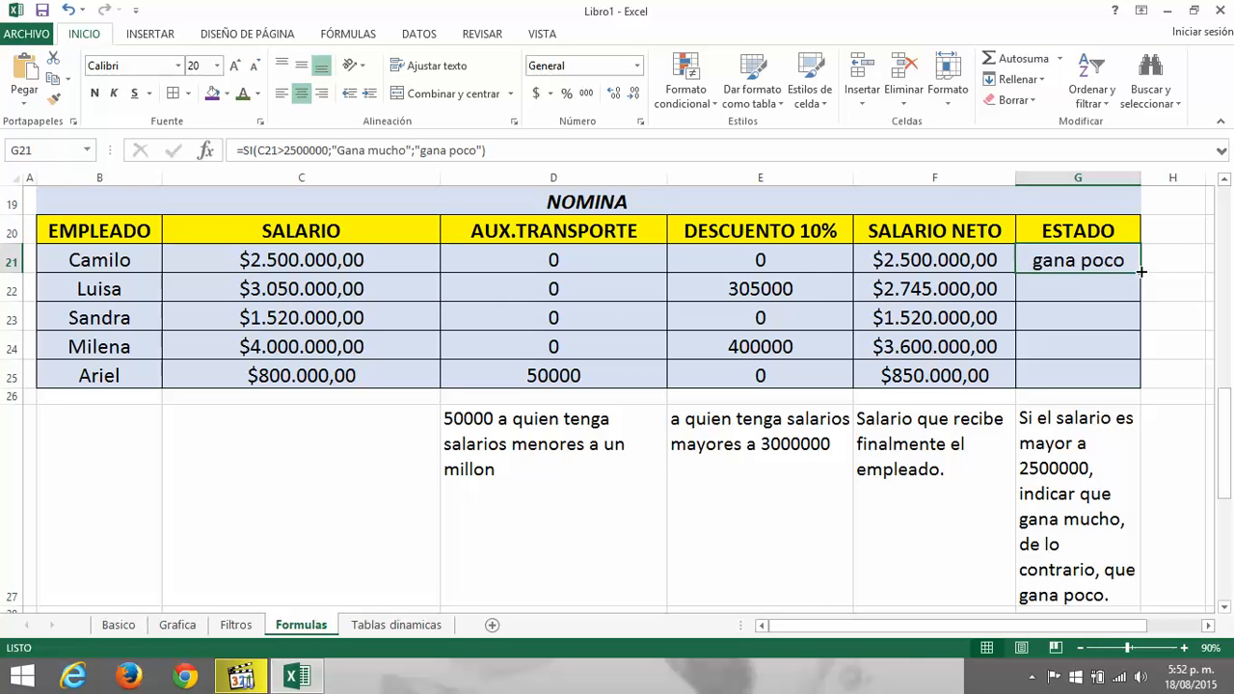
Step: Fill the ESTADO formula down G21:G25, then resume the music at about 01:21 and minimize the player
{"action": "left_click_drag", "start_coordinate": [1140, 272], "coordinate": [1140, 376]}
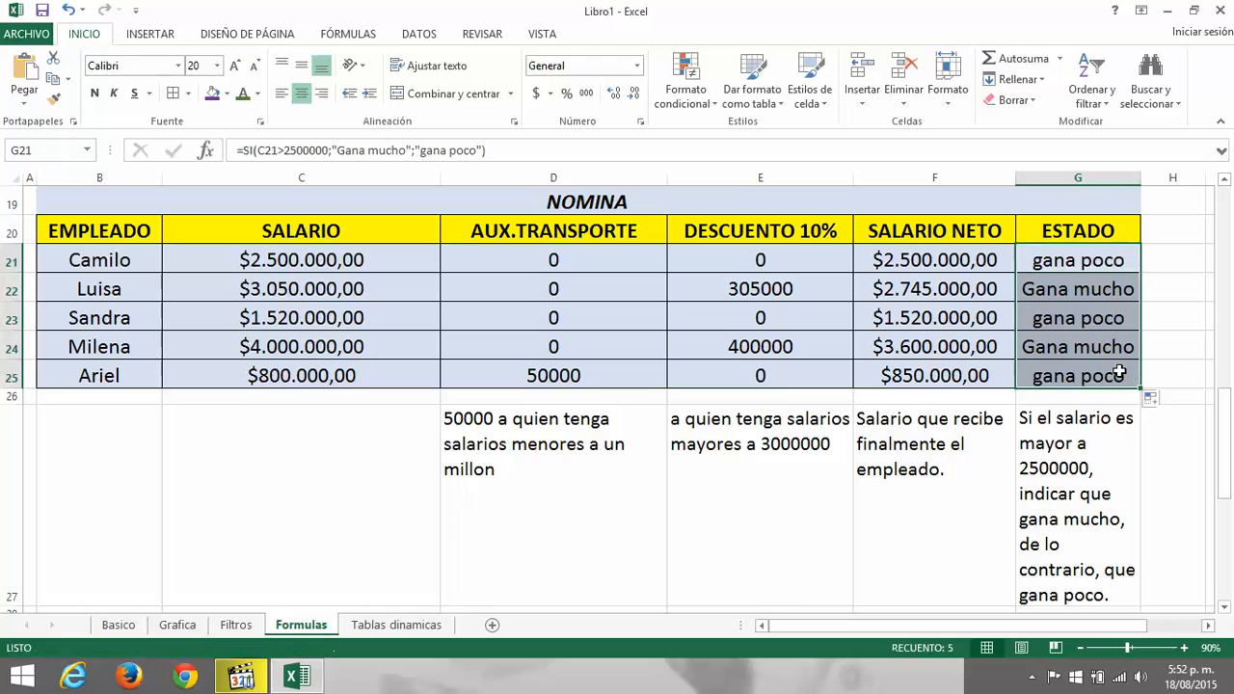
{"action": "left_click", "coordinate": [1057, 291]}
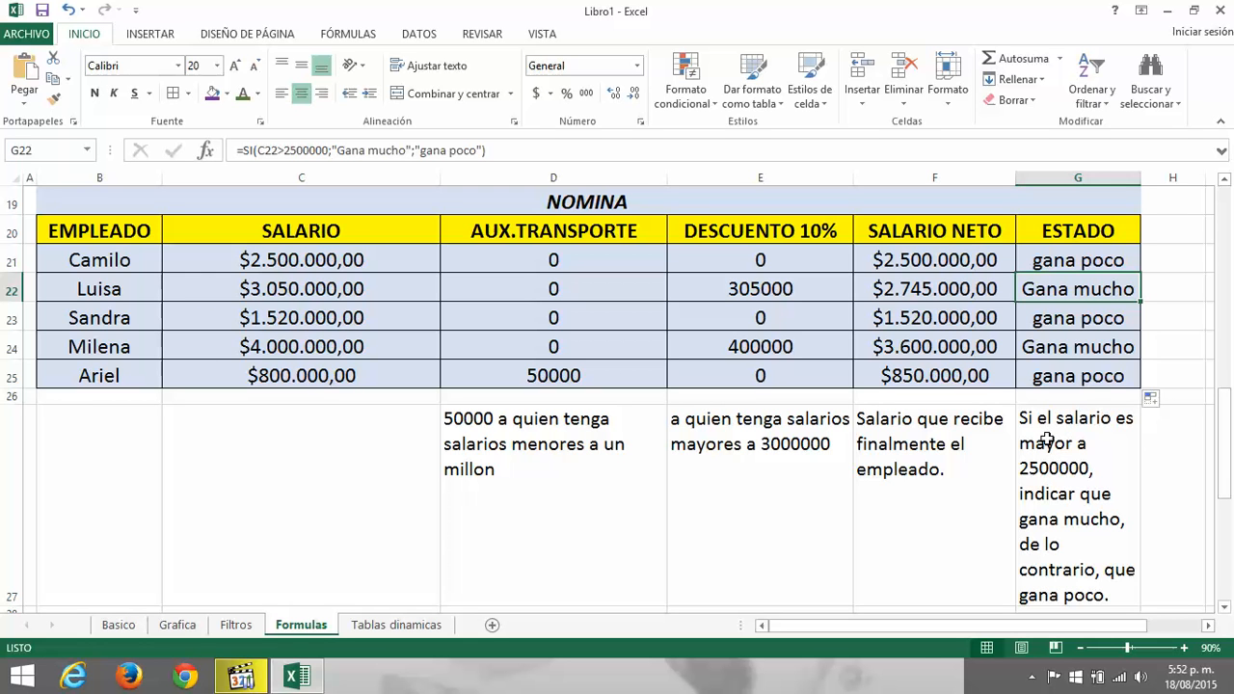
{"action": "left_click", "coordinate": [243, 679]}
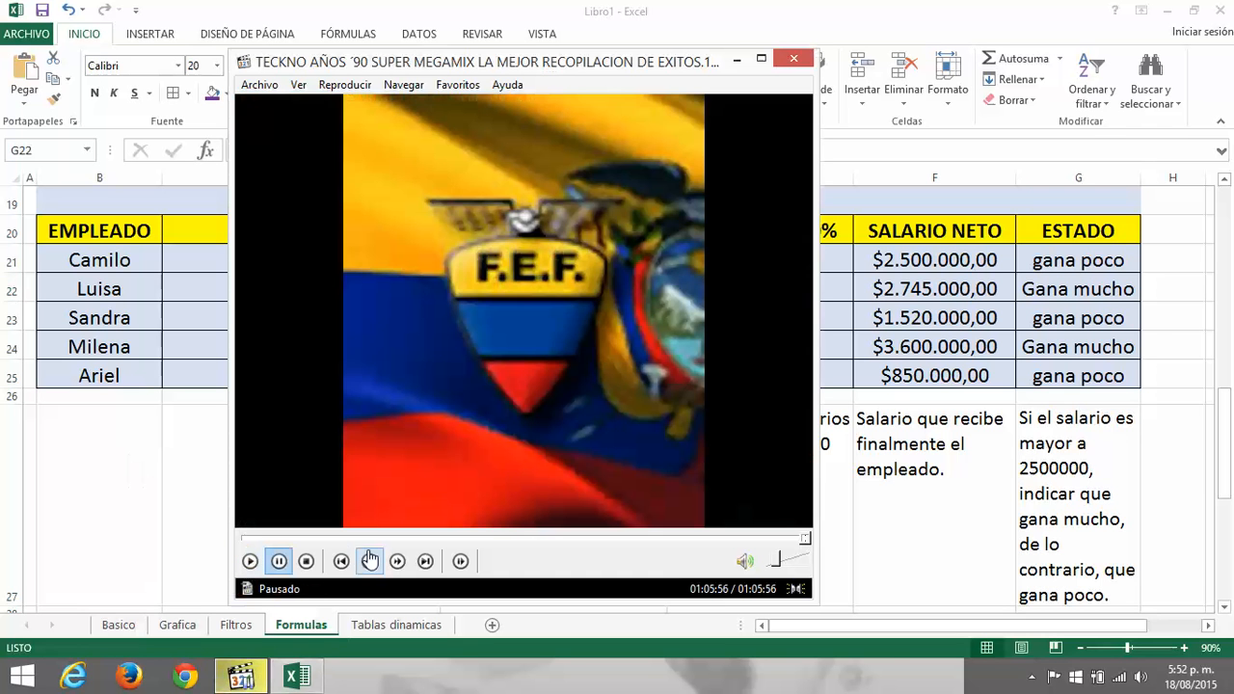
{"action": "left_click", "coordinate": [256, 542]}
{"action": "left_click", "coordinate": [251, 561]}
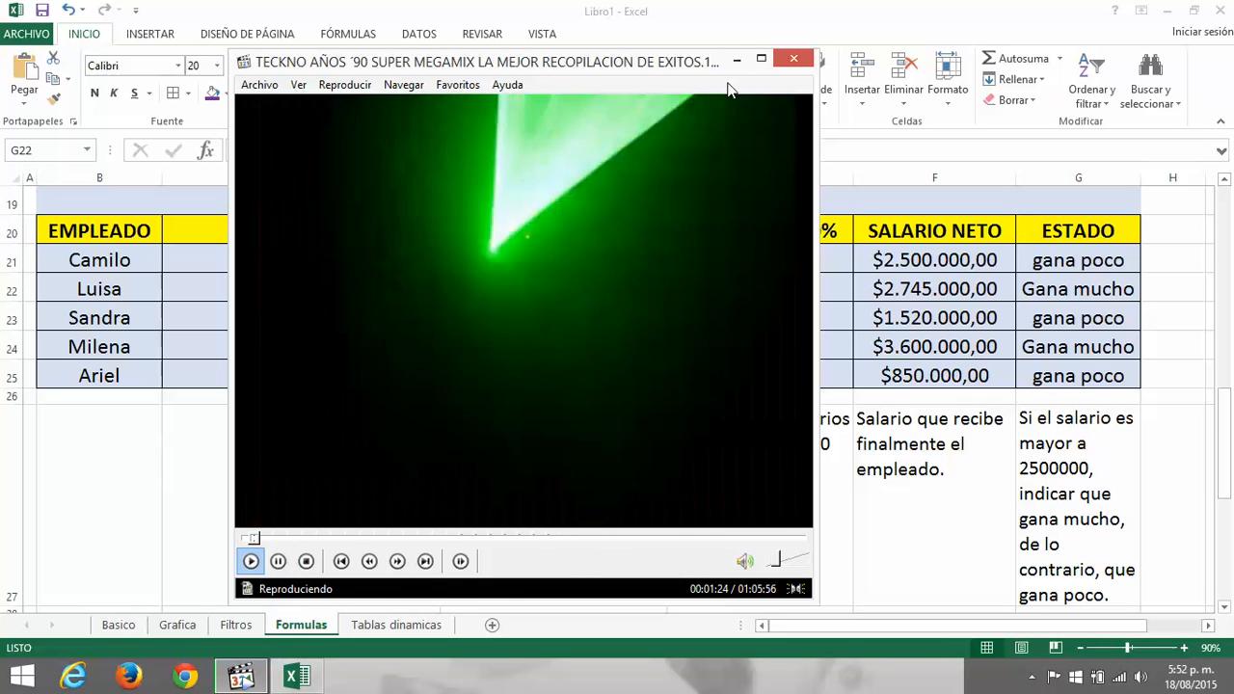
{"action": "left_click", "coordinate": [737, 60]}
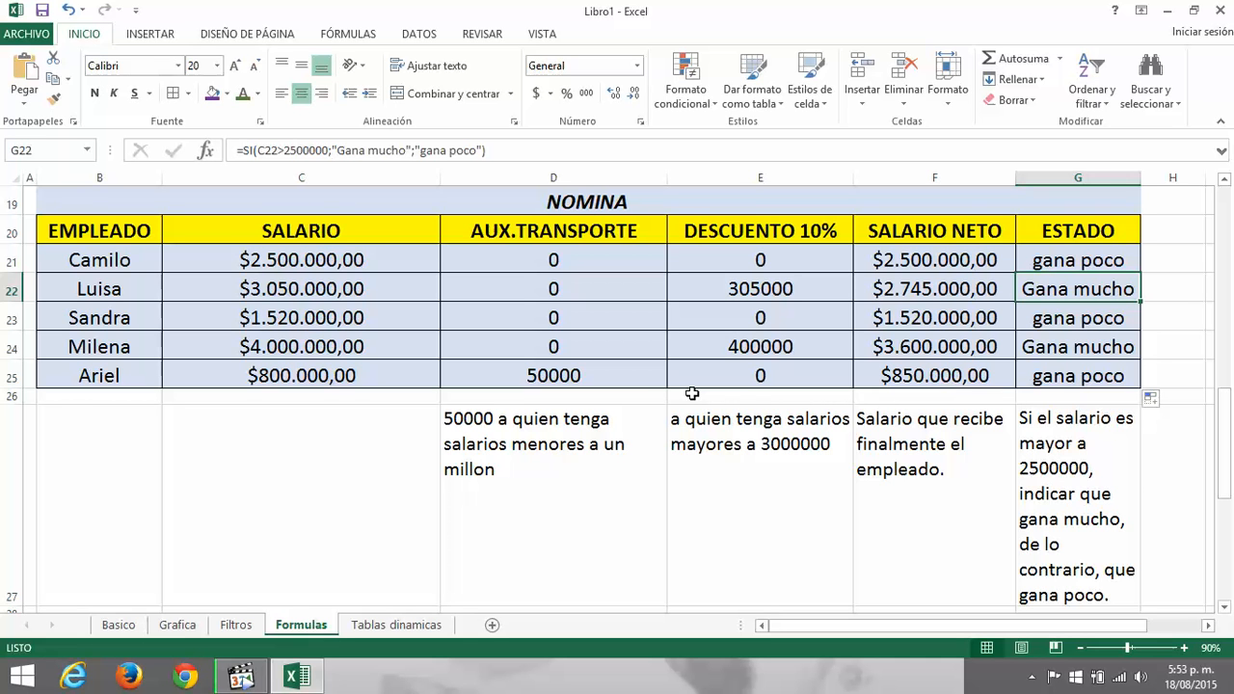
{"action": "mouse_move", "coordinate": [1228, 465]}
{"action": "left_mouse_down"}
{"action": "mouse_move", "coordinate": [1232, 549]}
{"action": "mouse_move", "coordinate": [1232, 448]}
{"action": "left_mouse_up"}
Step: Put the average =PROMEDIO(C21:C25) in C26 beneath the SALARIO values
{"action": "left_click", "coordinate": [1064, 61]}
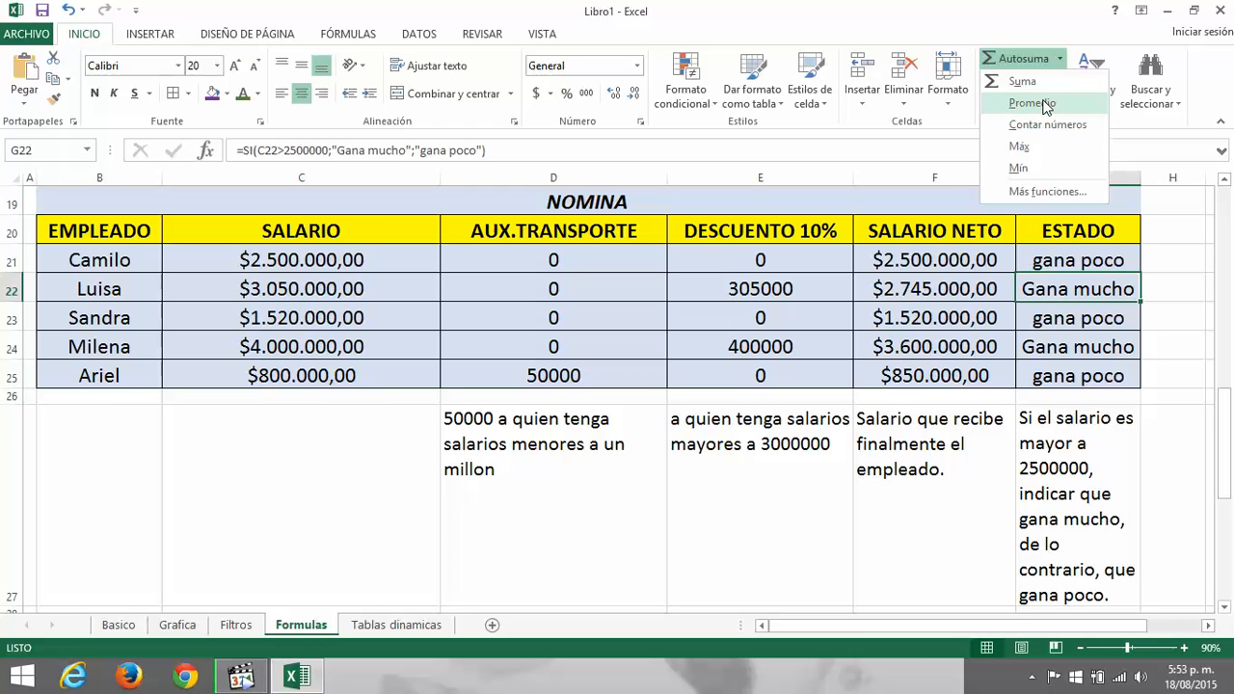
{"action": "left_click", "coordinate": [311, 402]}
{"action": "left_click", "coordinate": [306, 393]}
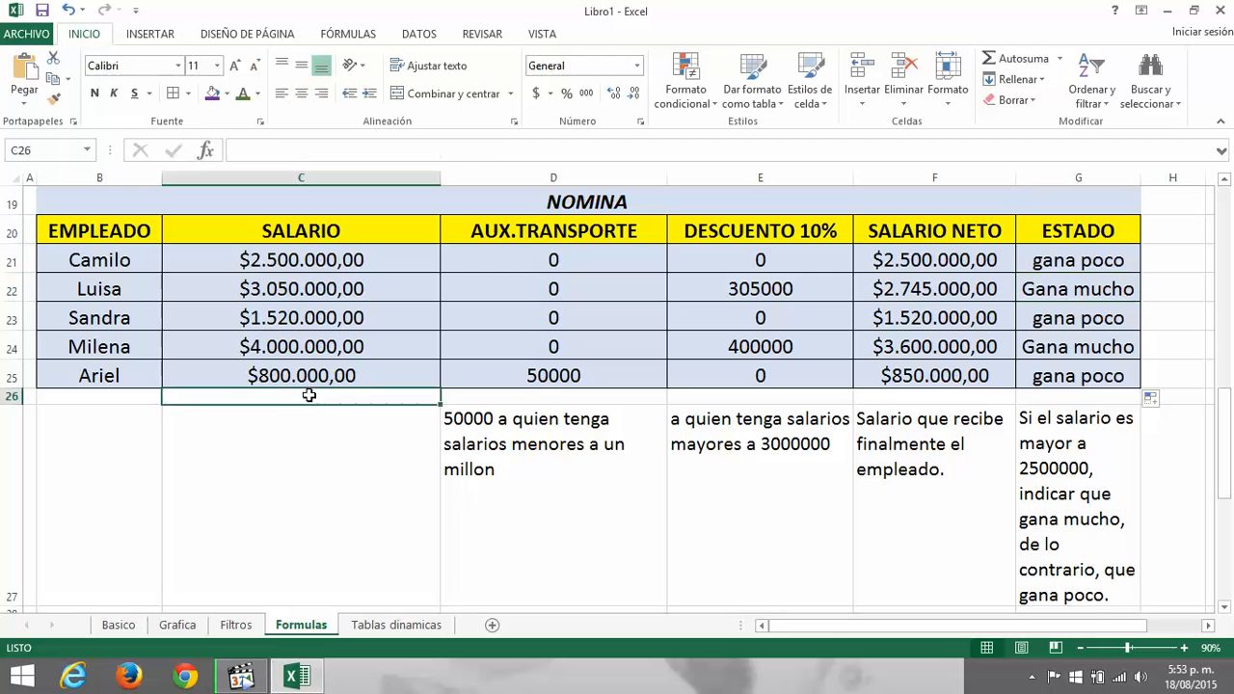
{"action": "left_click_drag", "start_coordinate": [301, 260], "coordinate": [328, 374]}
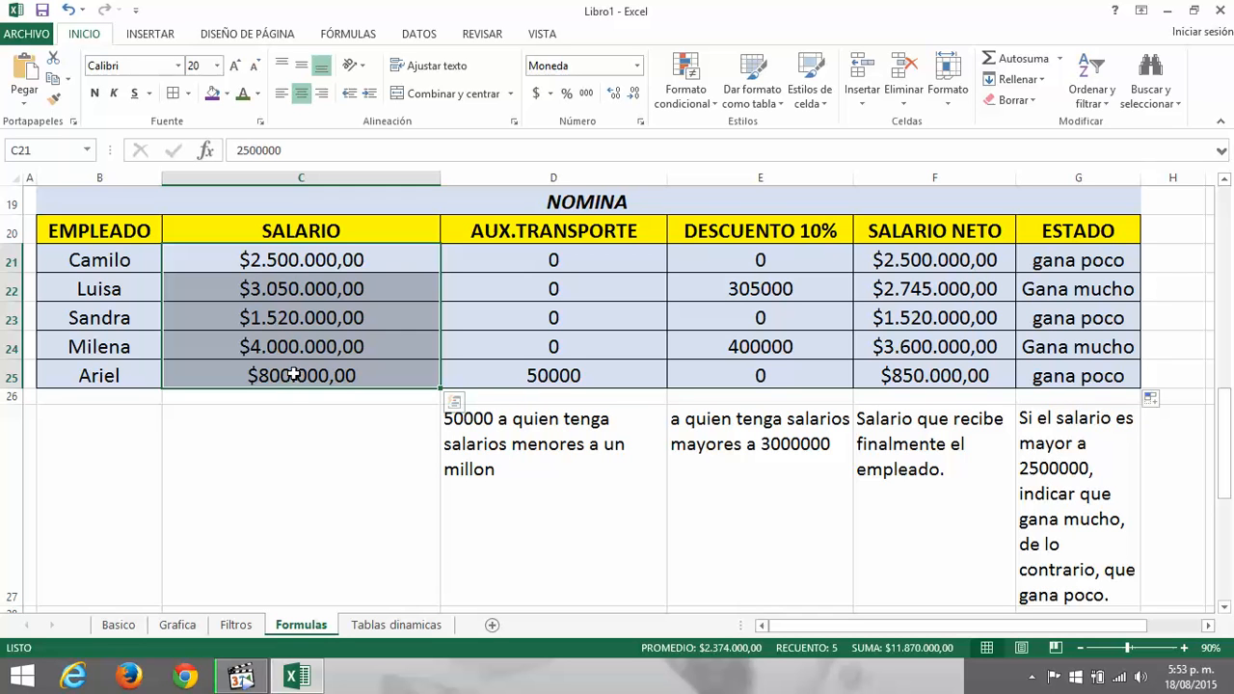
{"action": "left_click", "coordinate": [1061, 59]}
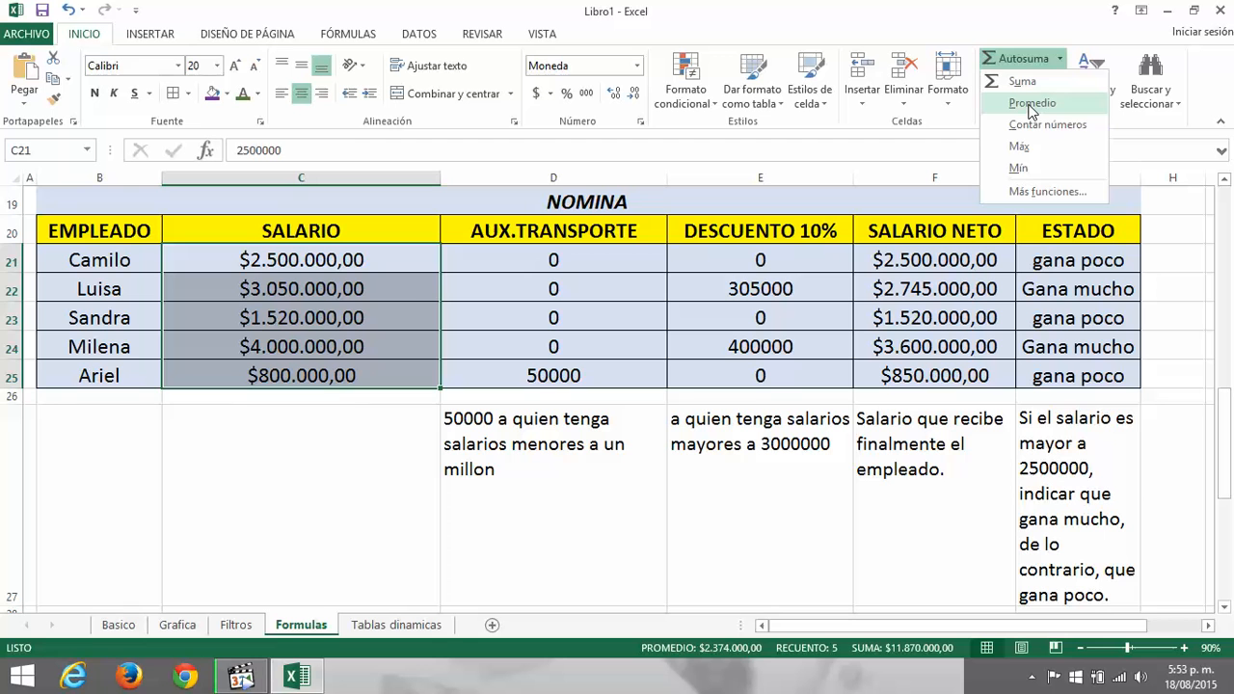
{"action": "left_click", "coordinate": [1032, 106]}
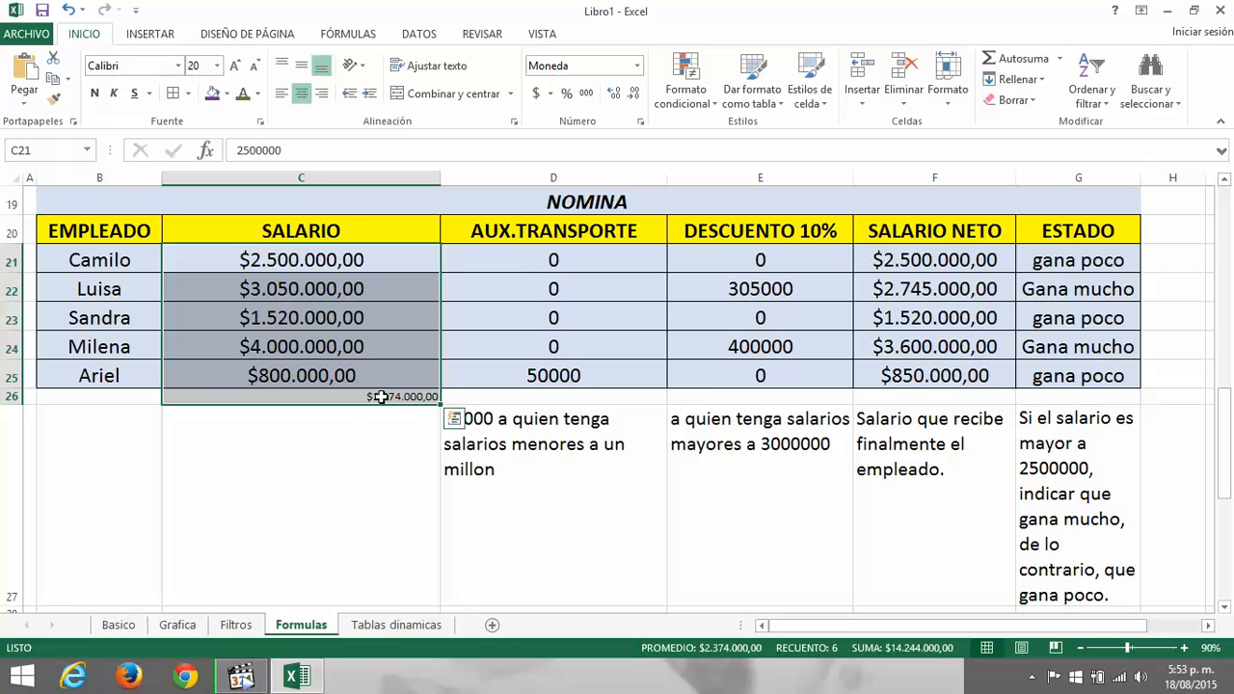
{"action": "left_click", "coordinate": [381, 396]}
Step: Copy C22's currency format onto C26, so it shows $2.374.000,00
{"action": "left_click", "coordinate": [335, 288]}
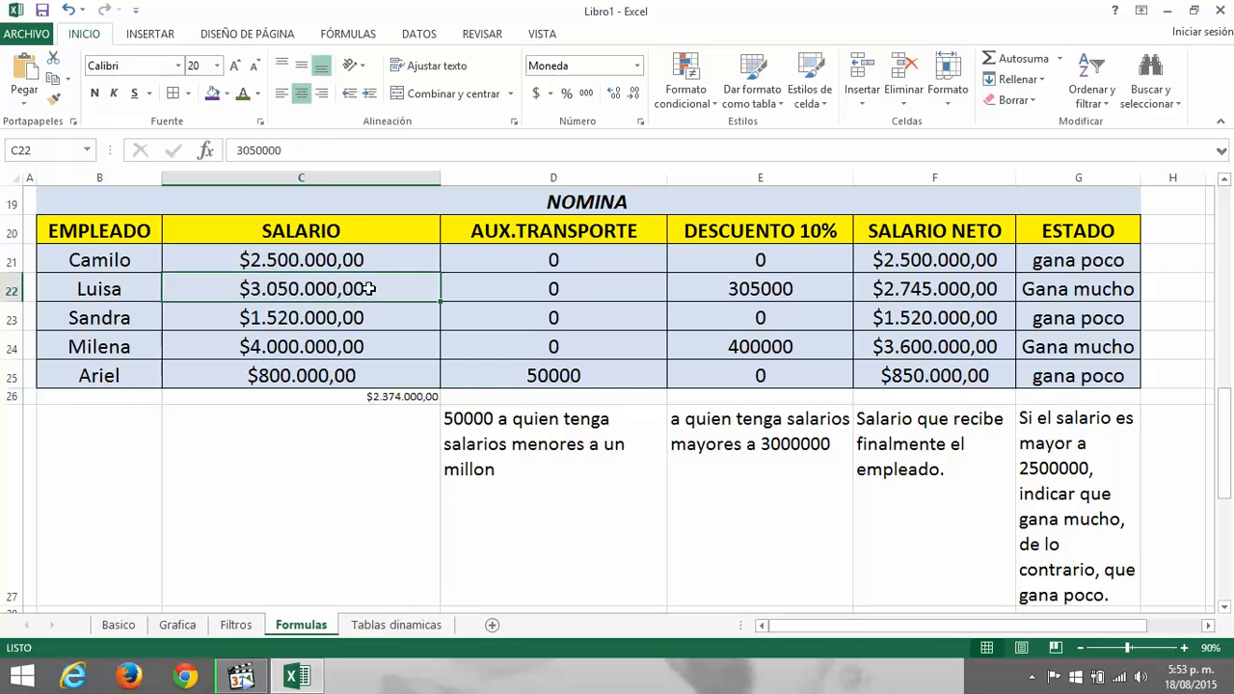
{"action": "left_click", "coordinate": [54, 97]}
{"action": "left_click", "coordinate": [363, 397]}
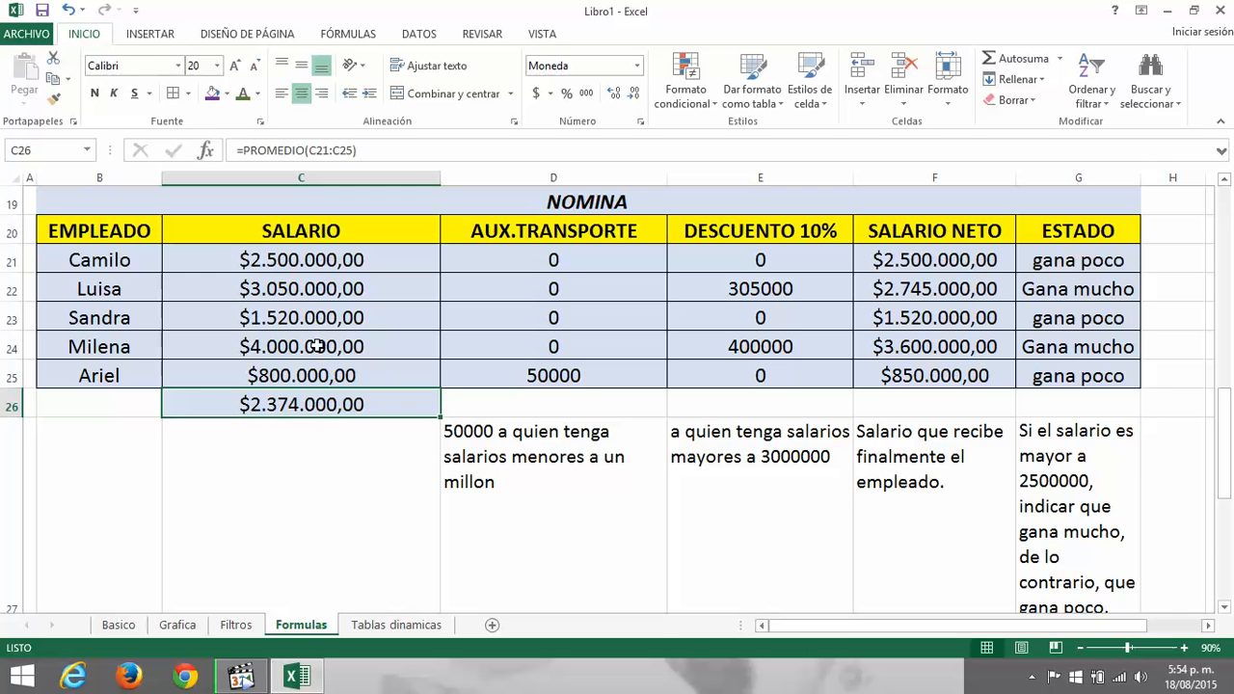
Step: Clear the average from C26
{"action": "left_click", "coordinate": [1060, 59]}
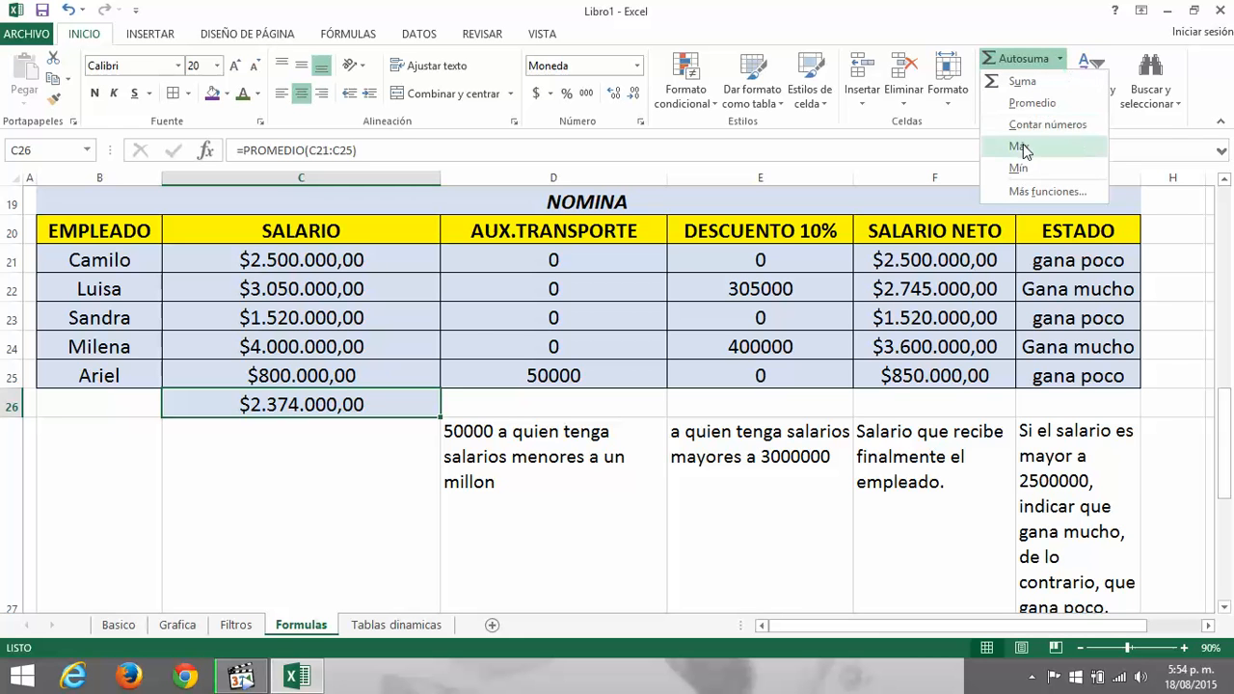
{"action": "left_click", "coordinate": [336, 445]}
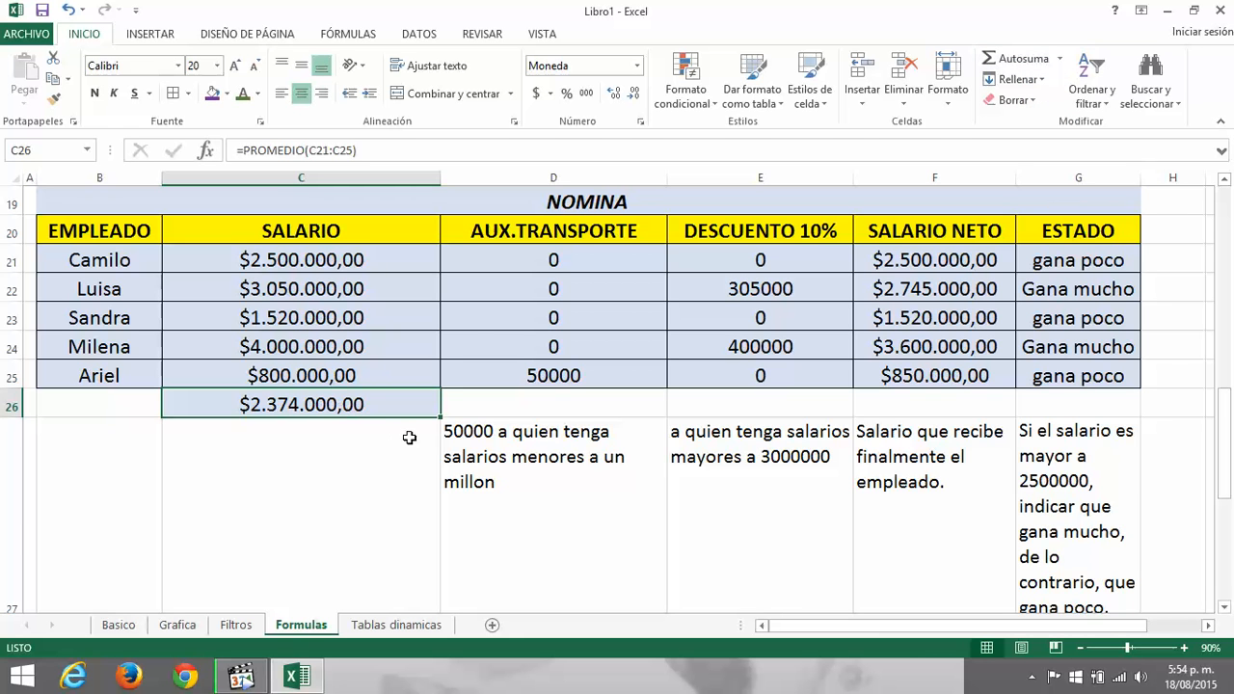
{"action": "key", "text": "Delete"}
{"action": "left_click", "coordinate": [377, 433]}
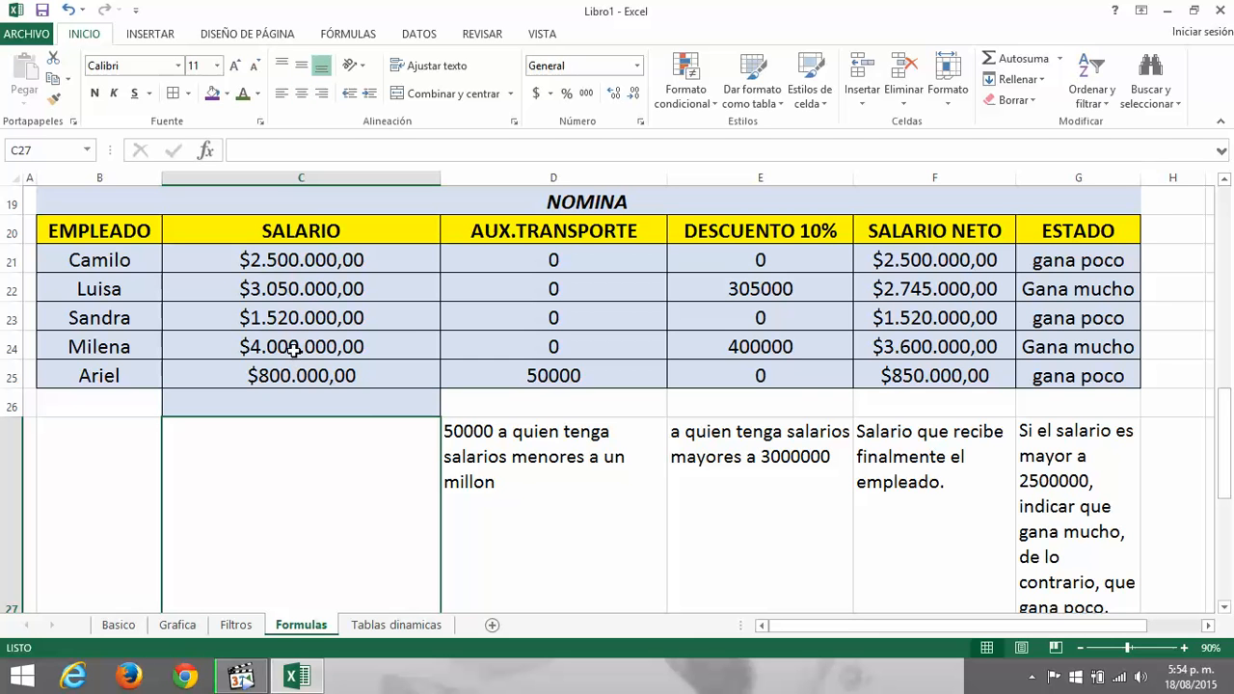
Step: Insert the maximum of C21:C25 into C26, then delete it
{"action": "left_click_drag", "start_coordinate": [386, 271], "coordinate": [393, 367]}
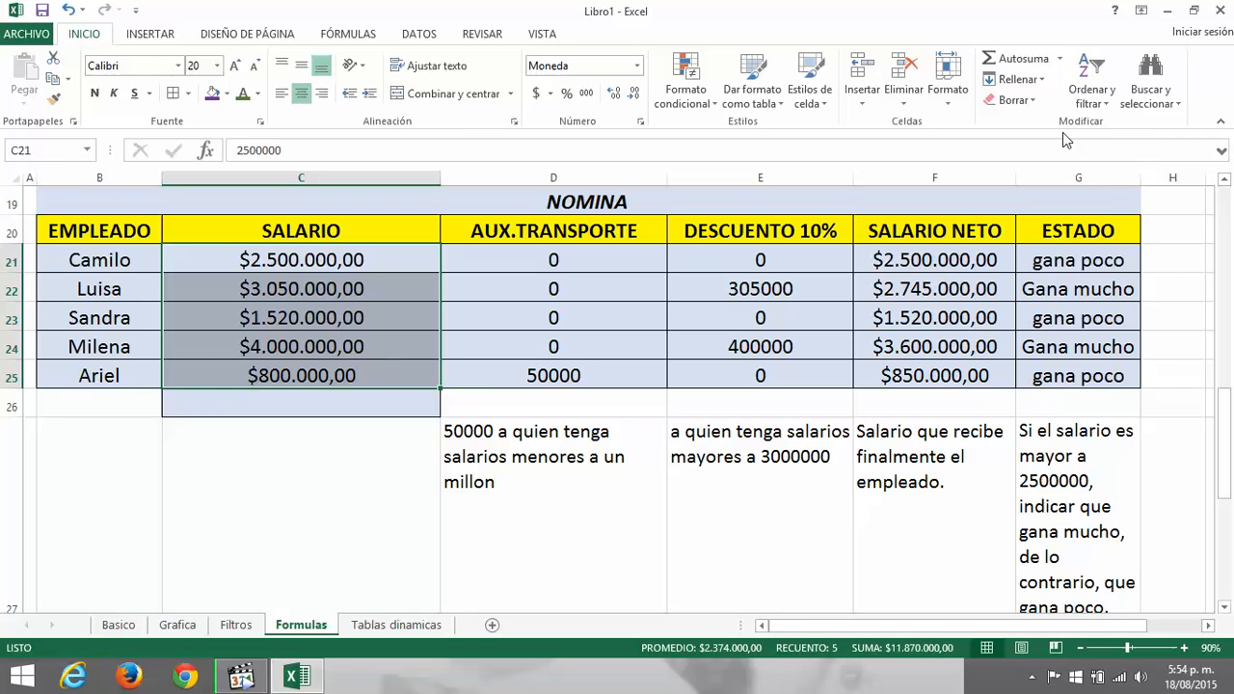
{"action": "left_click", "coordinate": [1059, 62]}
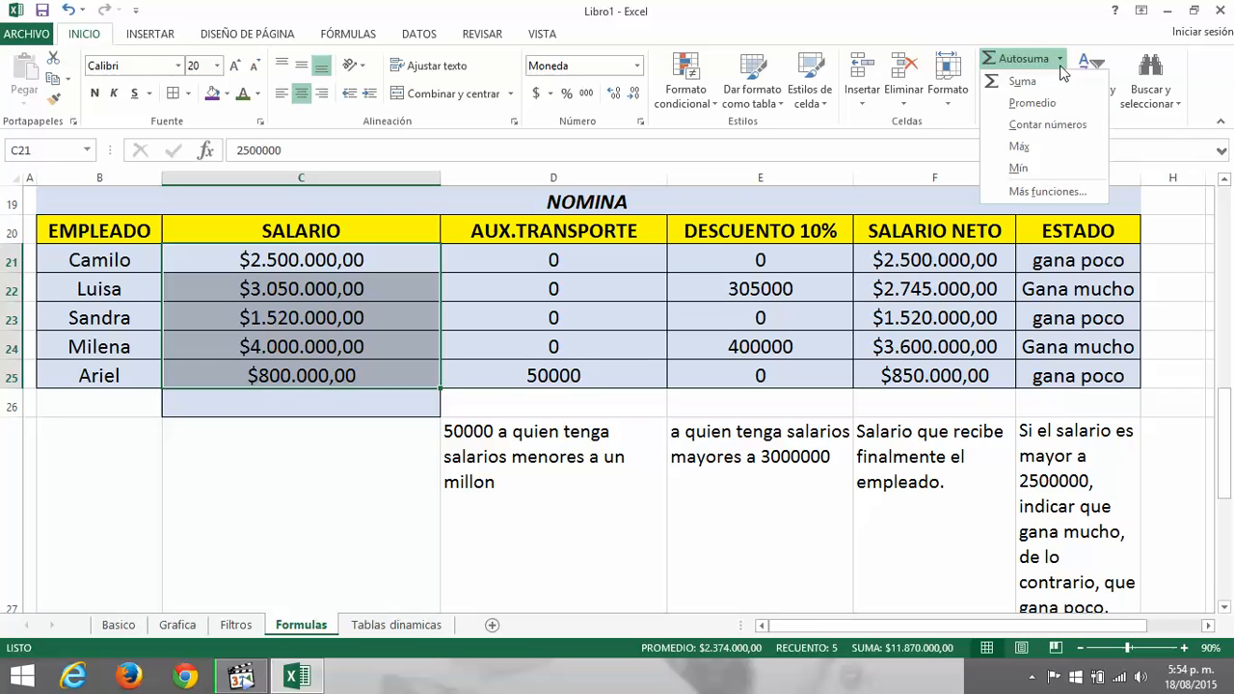
{"action": "left_click", "coordinate": [1022, 146]}
{"action": "left_click", "coordinate": [295, 424]}
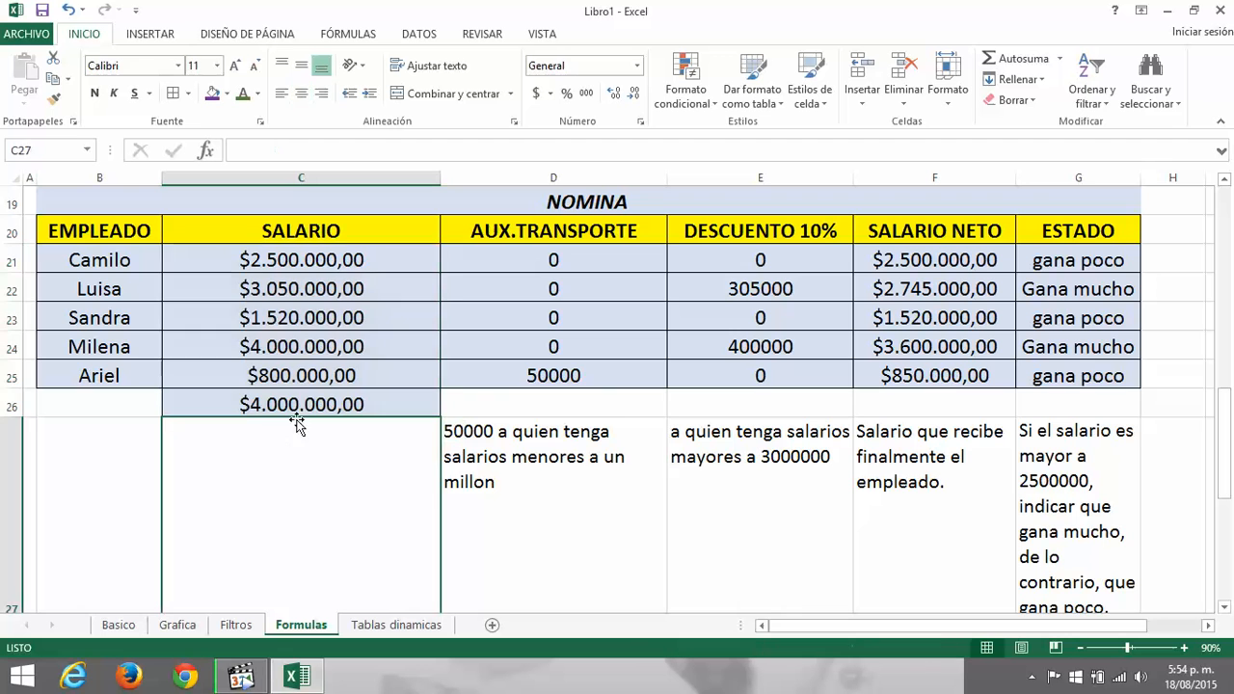
{"action": "left_click", "coordinate": [296, 405]}
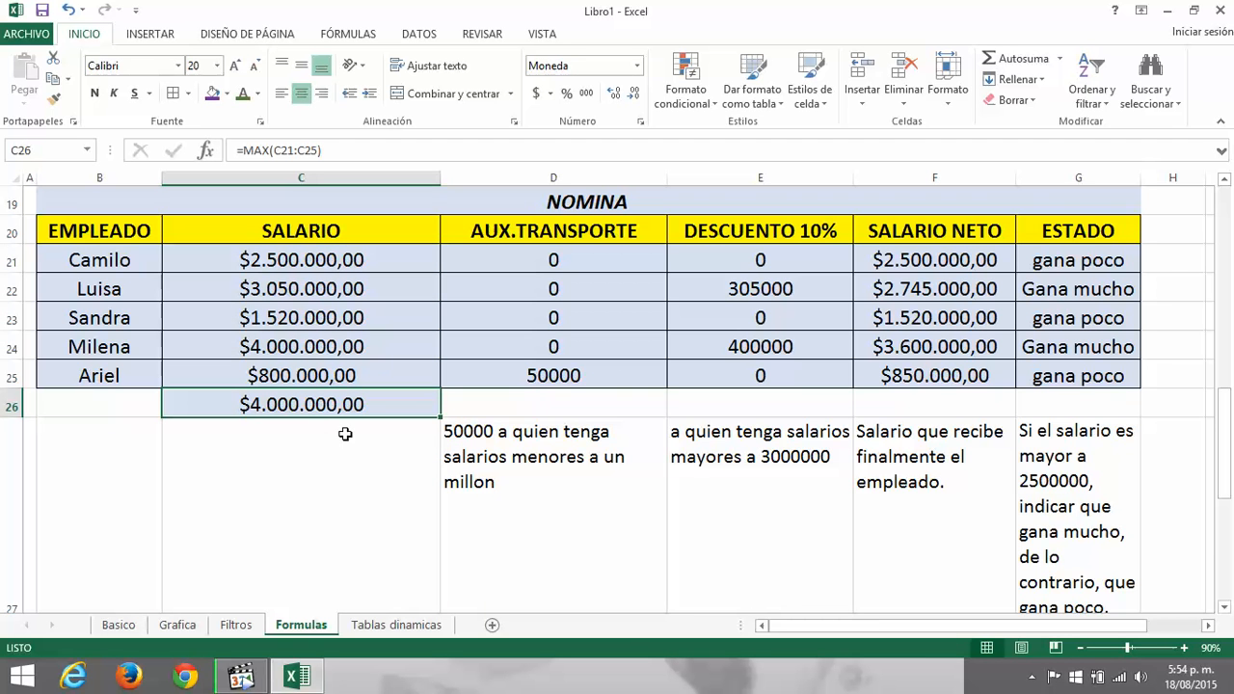
{"action": "key", "text": "Delete"}
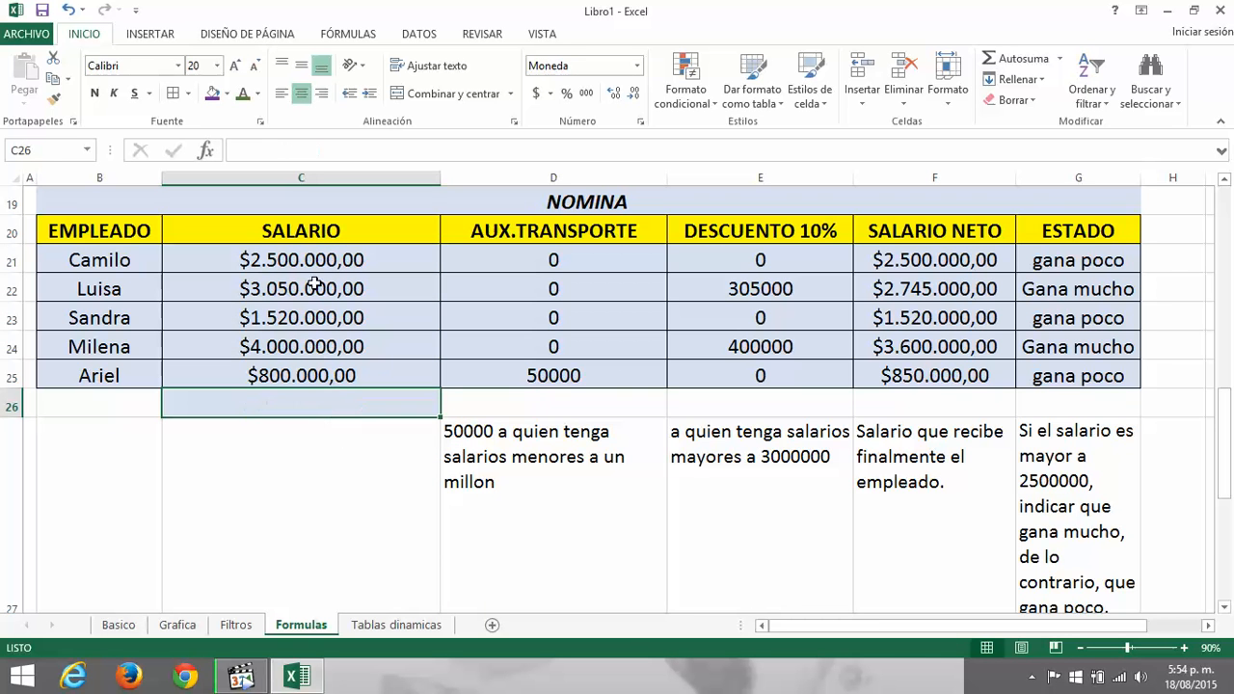
Step: Insert the minimum of C21:C25 into C26, delete it, and reselect the salaries
{"action": "left_click_drag", "start_coordinate": [314, 262], "coordinate": [335, 370]}
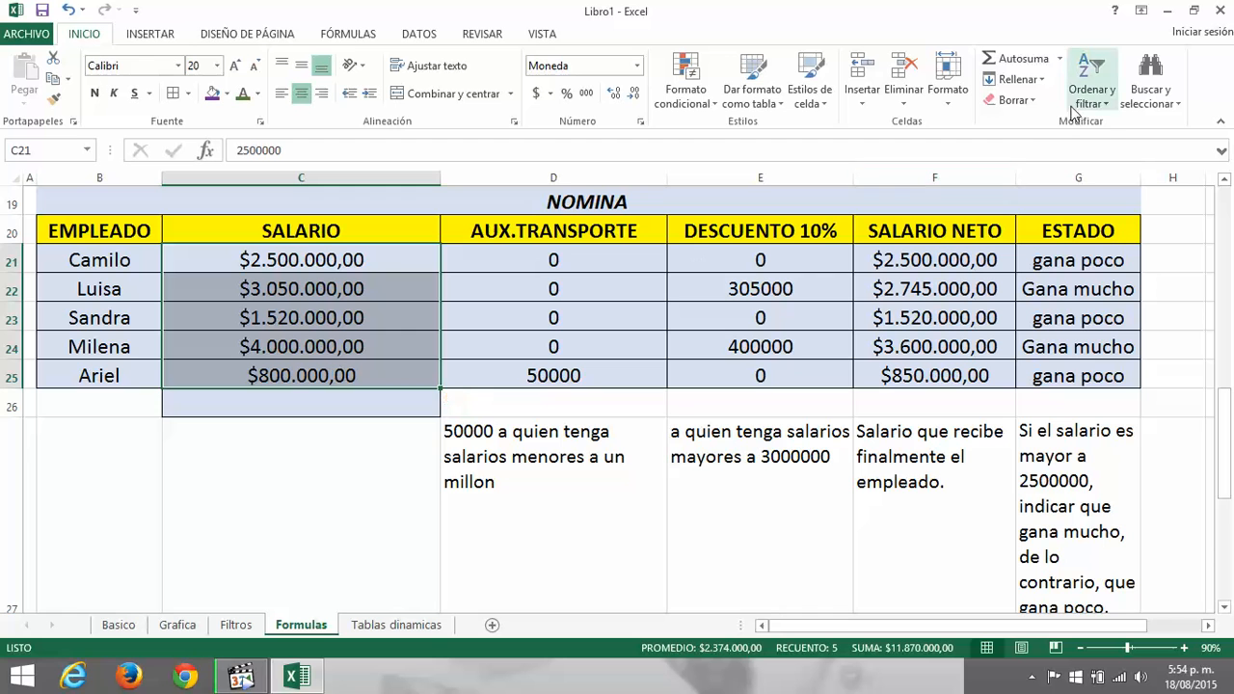
{"action": "left_click", "coordinate": [1059, 60]}
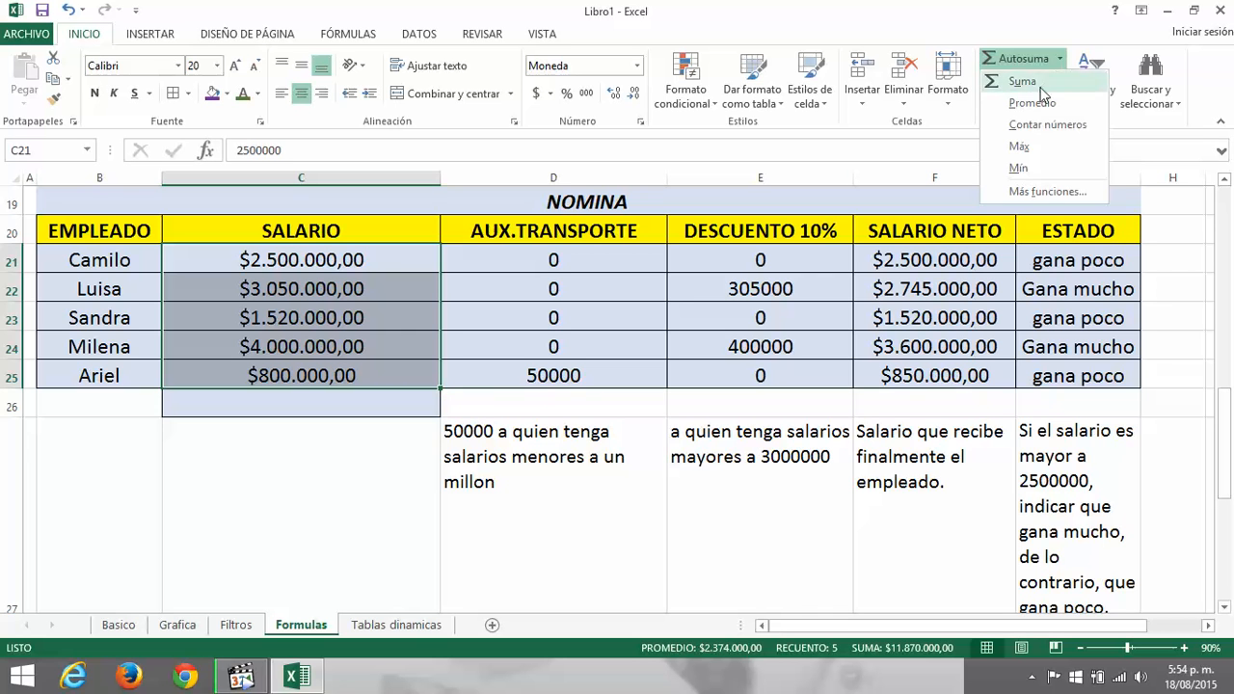
{"action": "left_click", "coordinate": [1023, 169]}
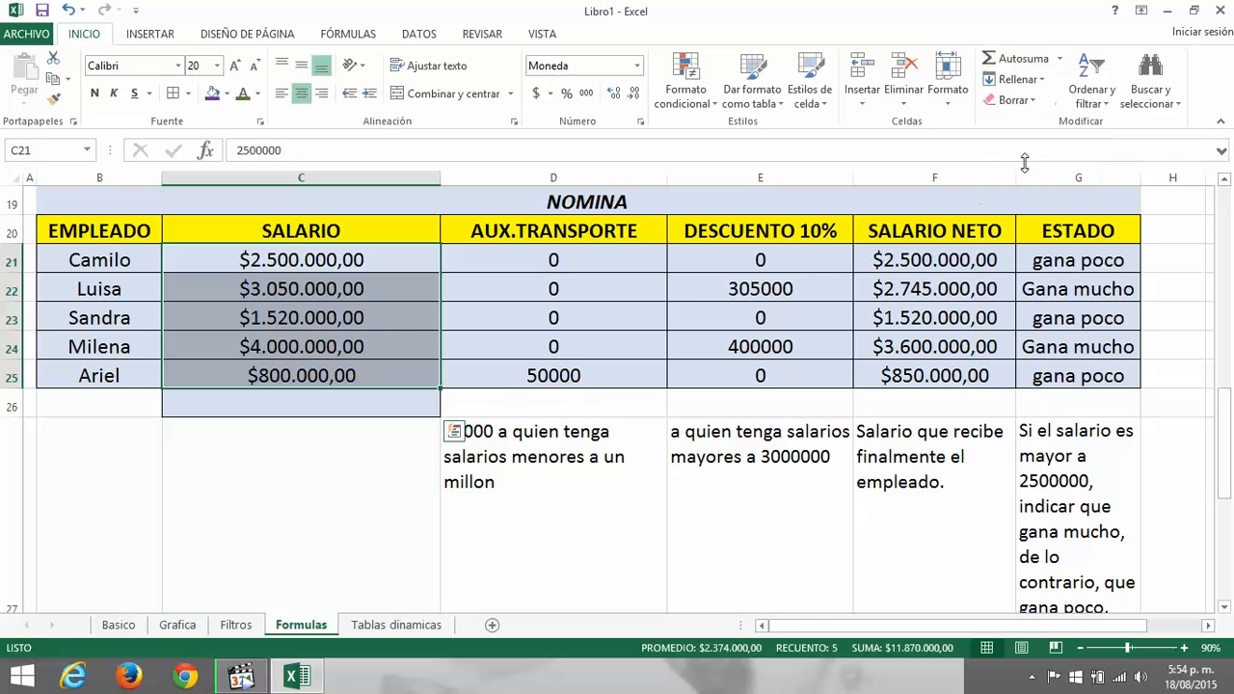
{"action": "left_click", "coordinate": [367, 413]}
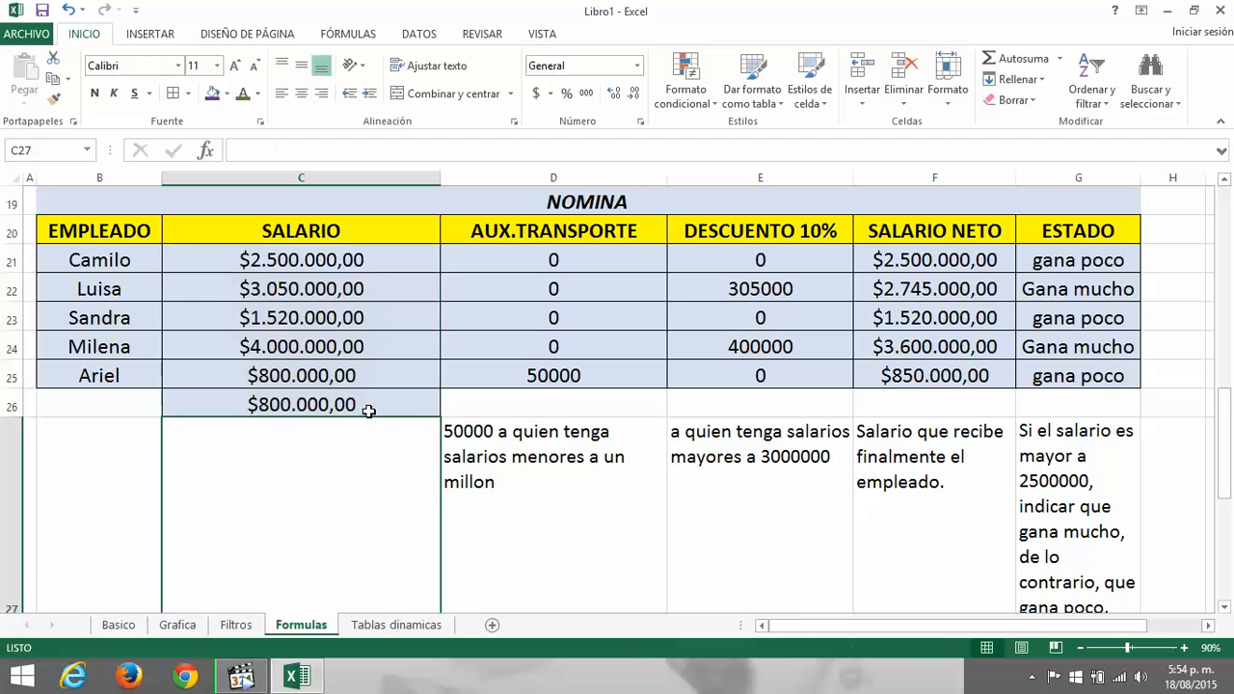
{"action": "key", "text": "Delete"}
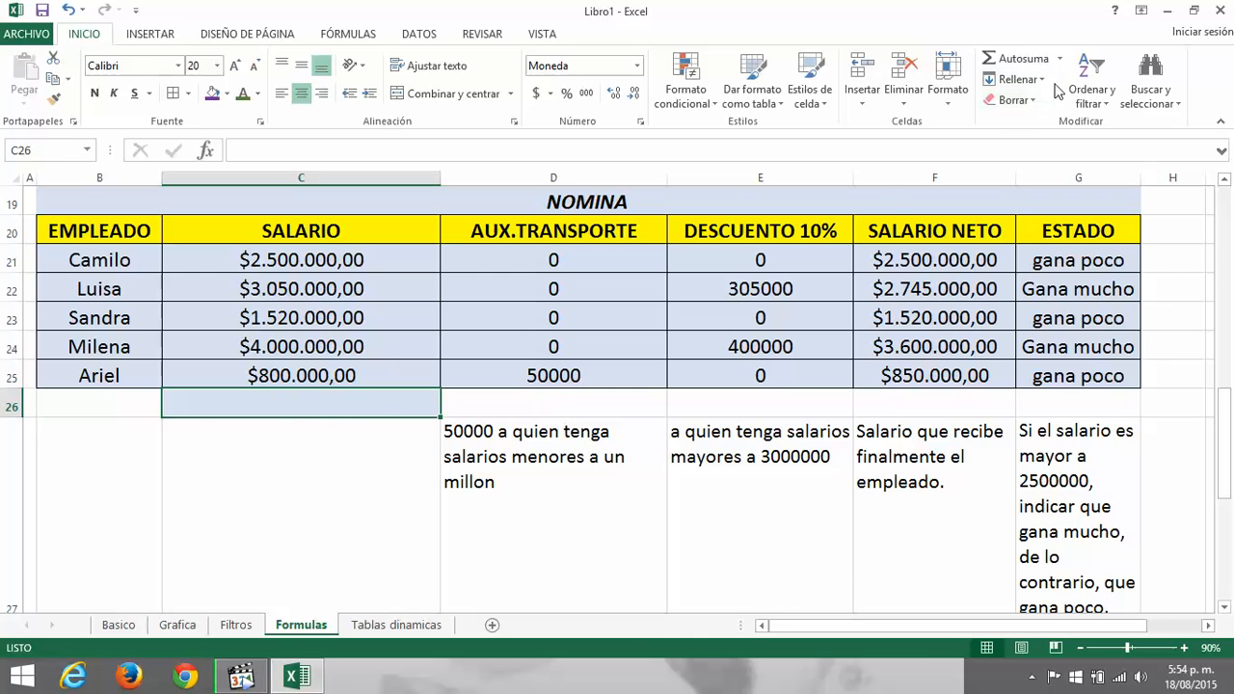
{"action": "left_click_drag", "start_coordinate": [305, 261], "coordinate": [315, 371]}
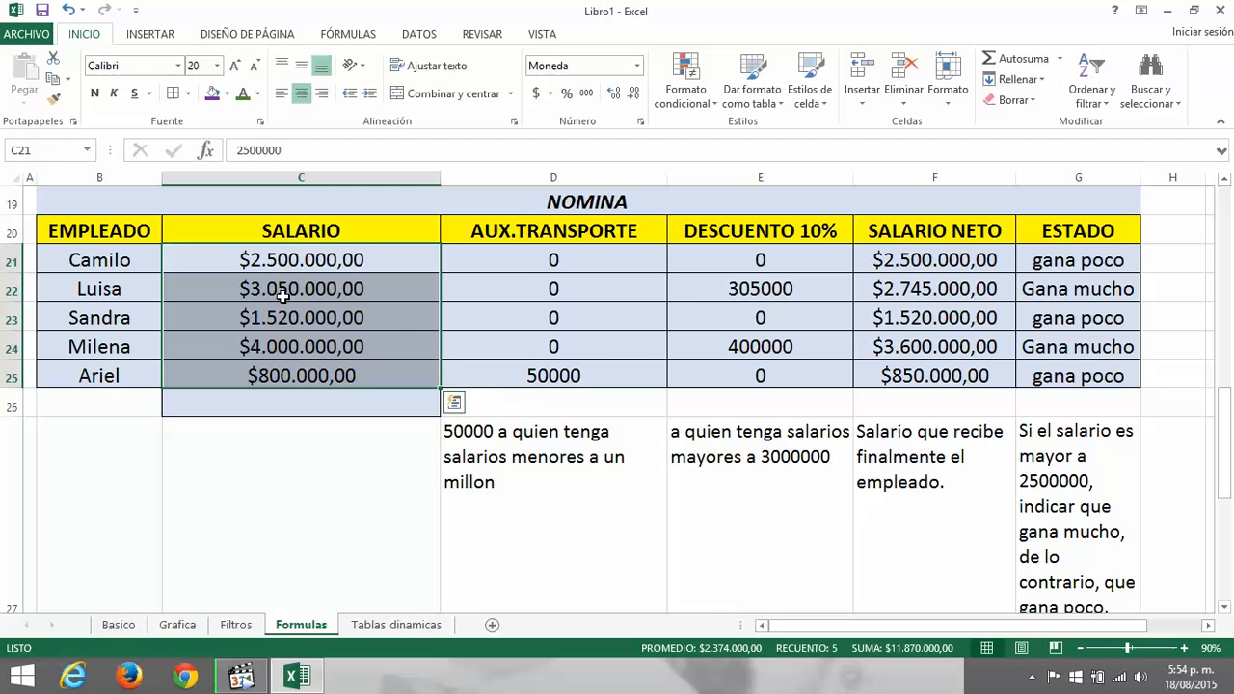
Step: Insert =CONTAR(C21:C25) in C26 and give it General format so it shows 5
{"action": "left_click", "coordinate": [1058, 61]}
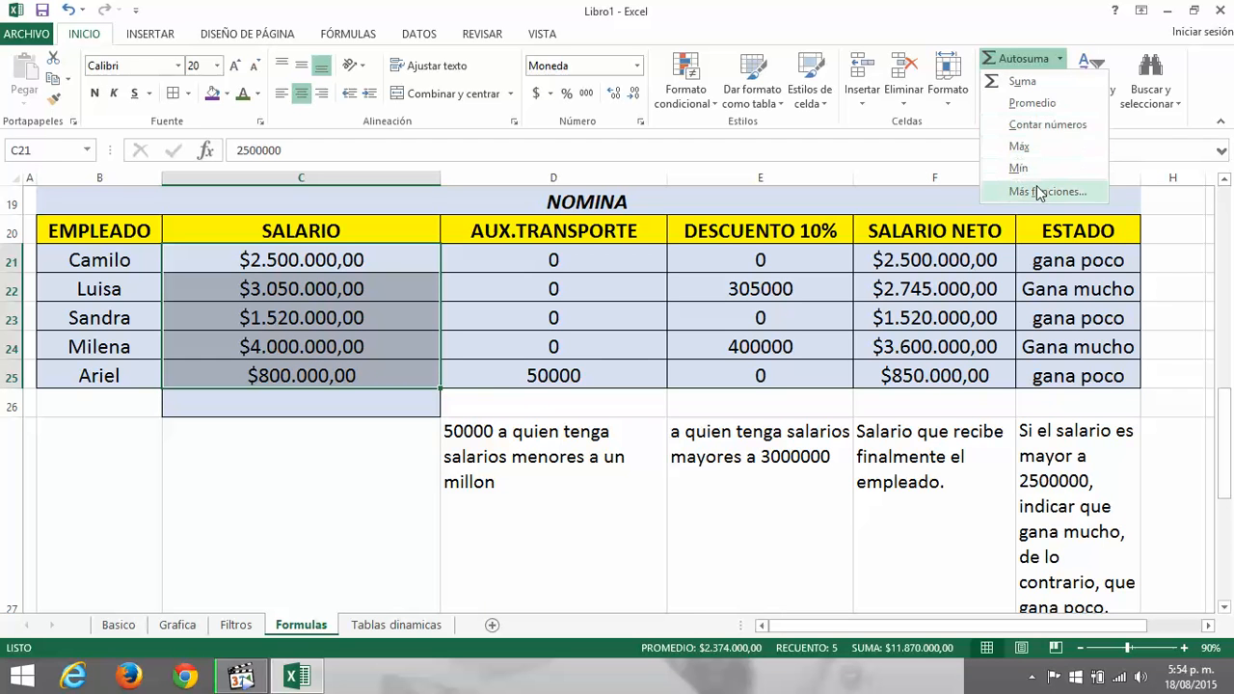
{"action": "left_click", "coordinate": [1044, 135]}
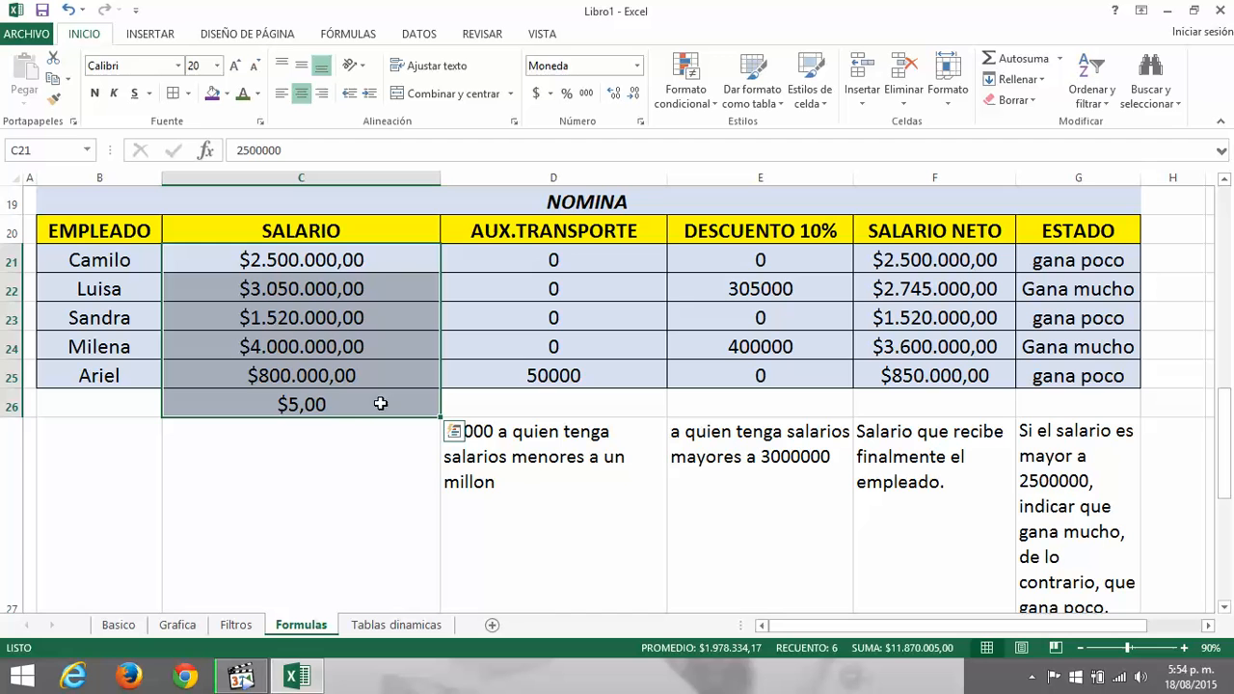
{"action": "left_click", "coordinate": [330, 423]}
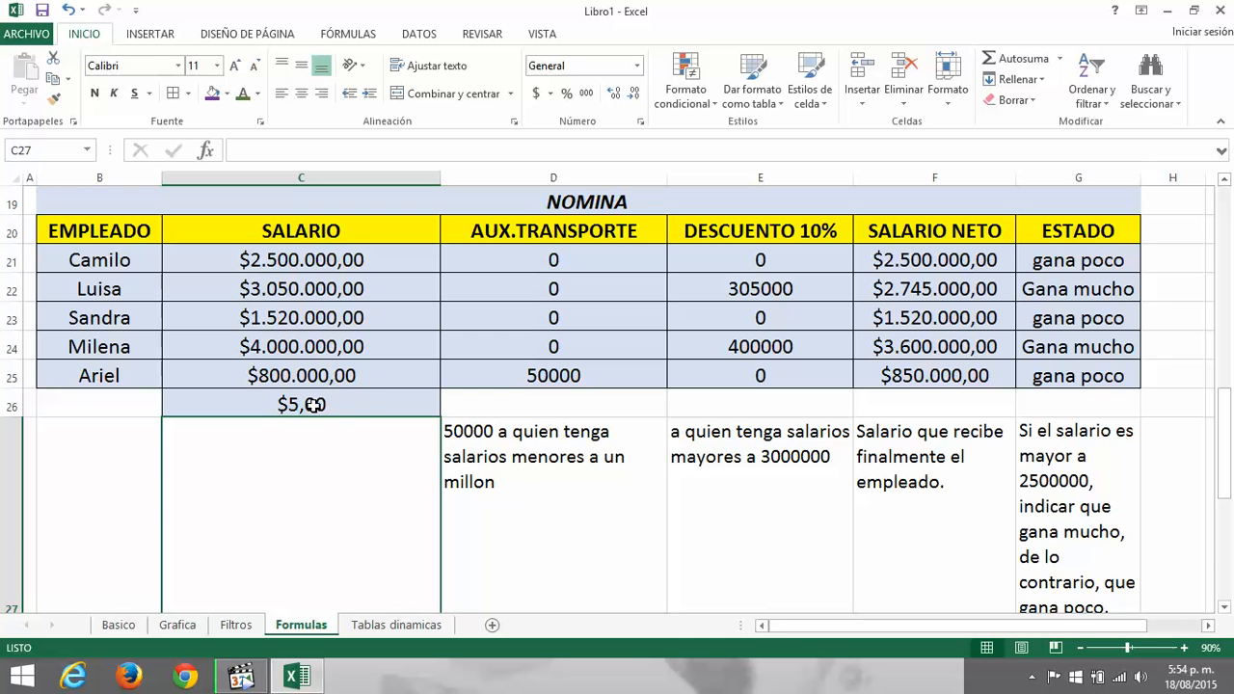
{"action": "right_click", "coordinate": [330, 410]}
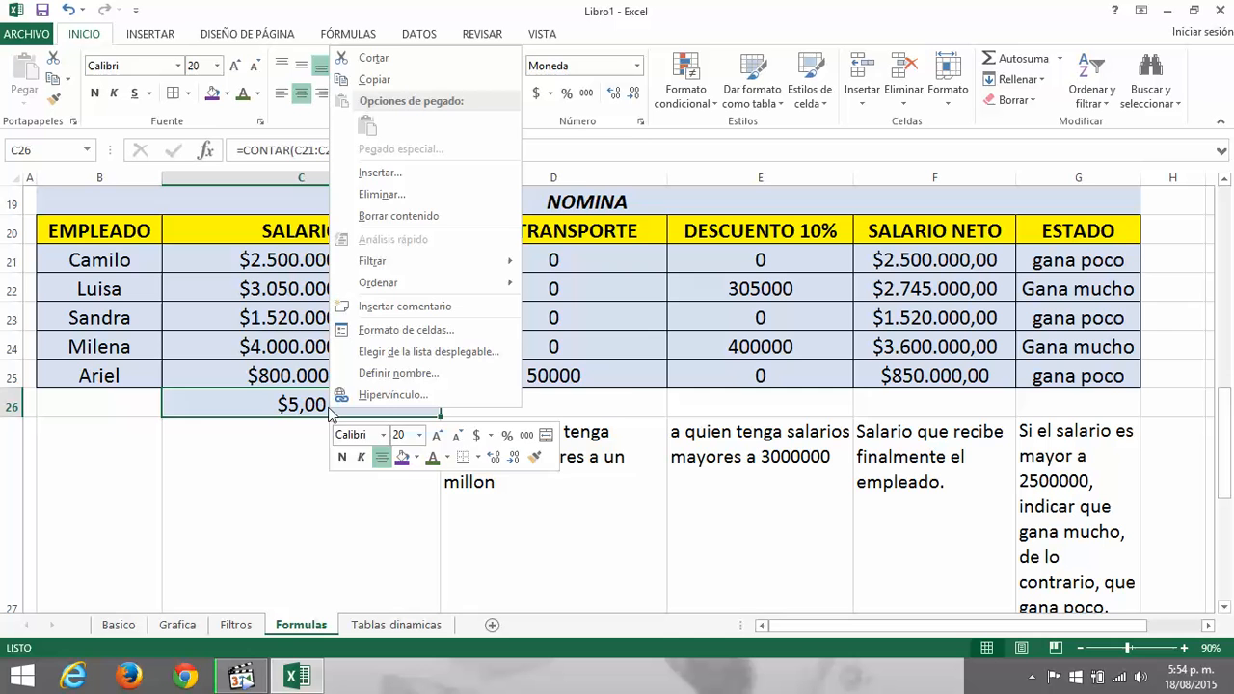
{"action": "left_click", "coordinate": [386, 326]}
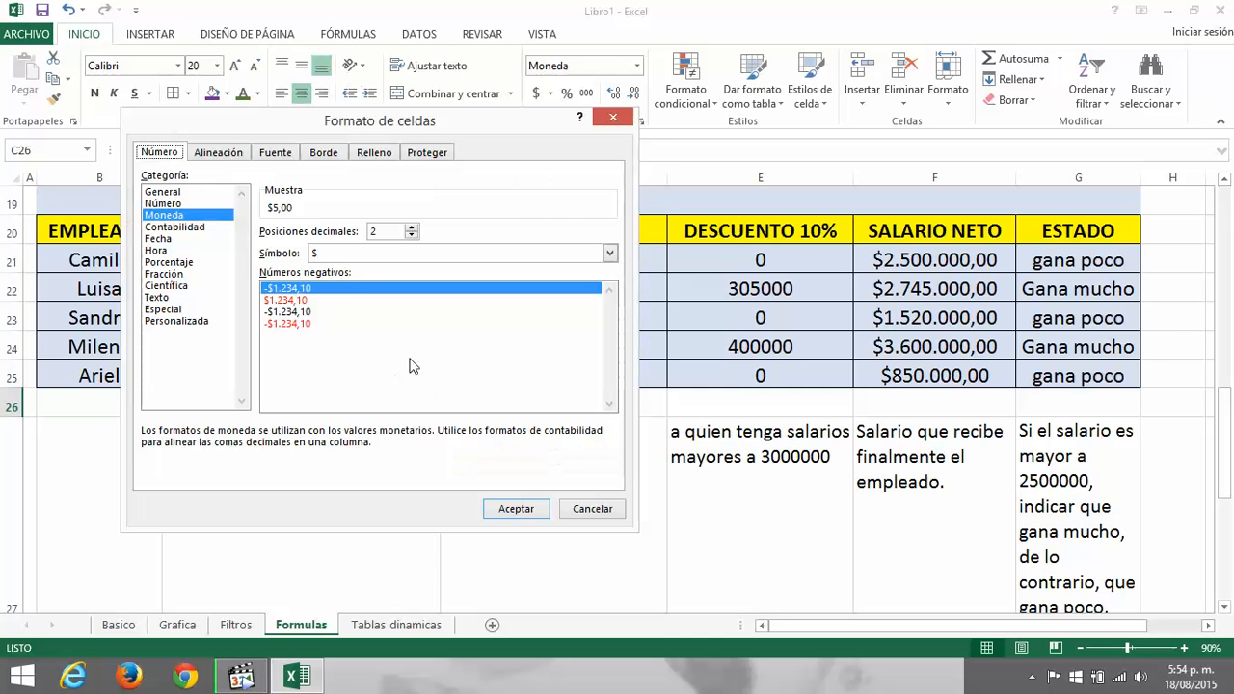
{"action": "left_click", "coordinate": [163, 192]}
{"action": "left_click", "coordinate": [513, 506]}
{"action": "left_click", "coordinate": [337, 424]}
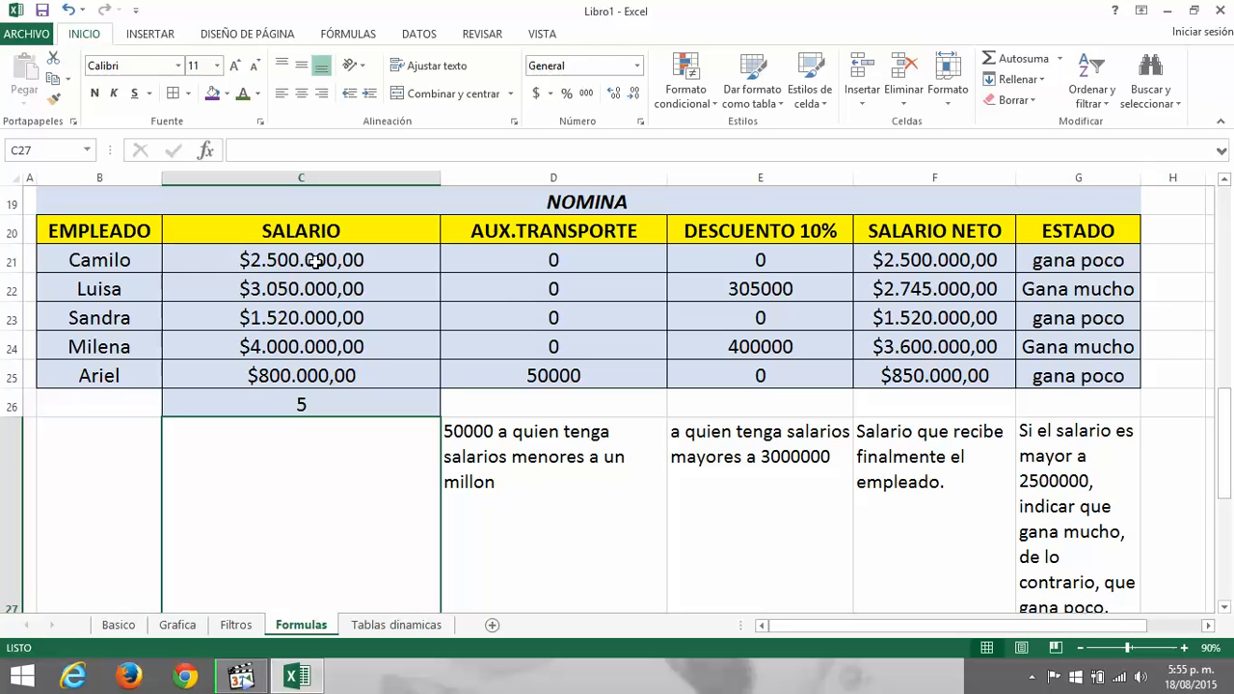
{"action": "left_click", "coordinate": [315, 261]}
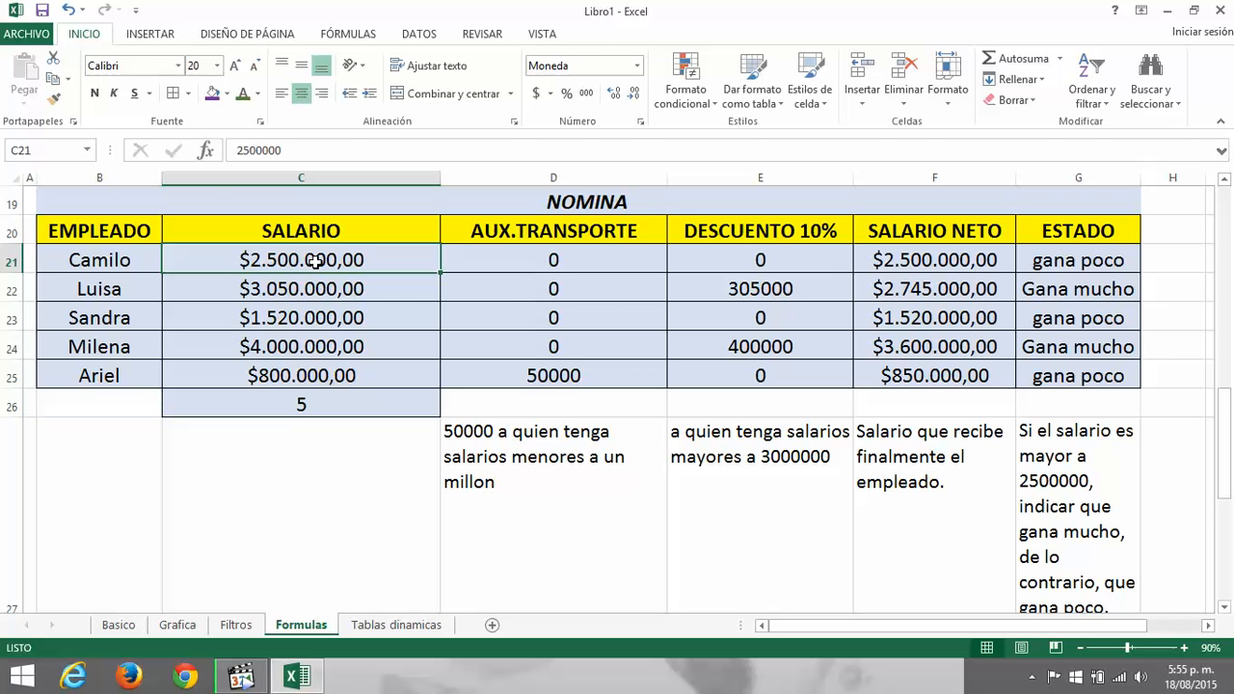
Step: Paint C21's currency format onto D21:E25, showing values like $50.000,00 and $305.000,00
{"action": "left_click", "coordinate": [55, 101]}
{"action": "mouse_move", "coordinate": [485, 262]}
{"action": "left_mouse_down"}
{"action": "mouse_move", "coordinate": [569, 350]}
{"action": "mouse_move", "coordinate": [690, 378]}
{"action": "left_mouse_up"}
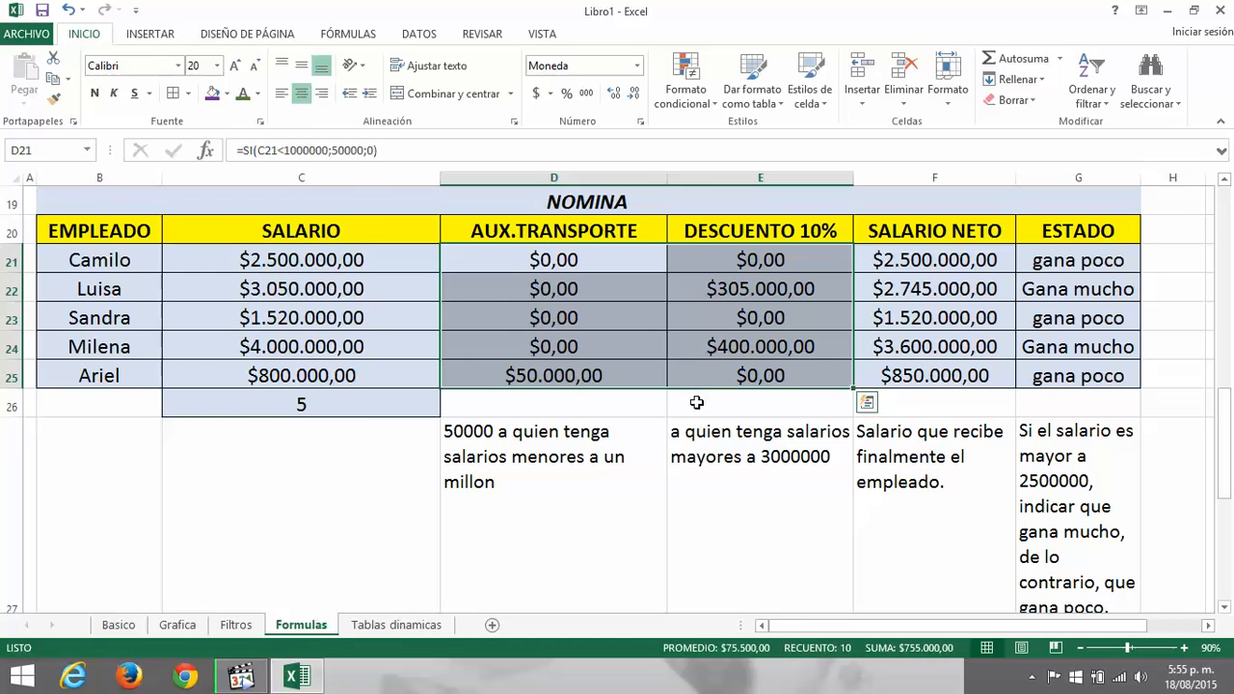
{"action": "left_click", "coordinate": [703, 402]}
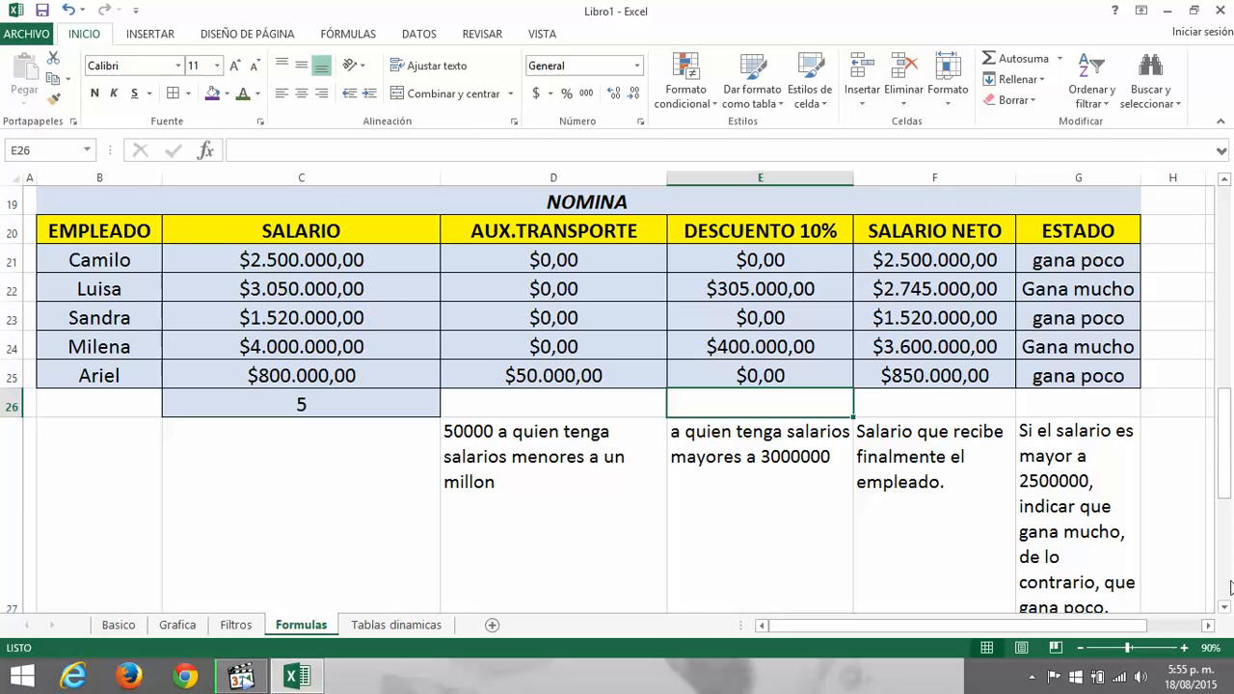
Step: Scroll down to the ESTUDIANTE table with its birth dates and empty EDAD column
{"action": "scroll", "coordinate": [1227, 615], "scroll_direction": "down", "scroll_amount": 4}
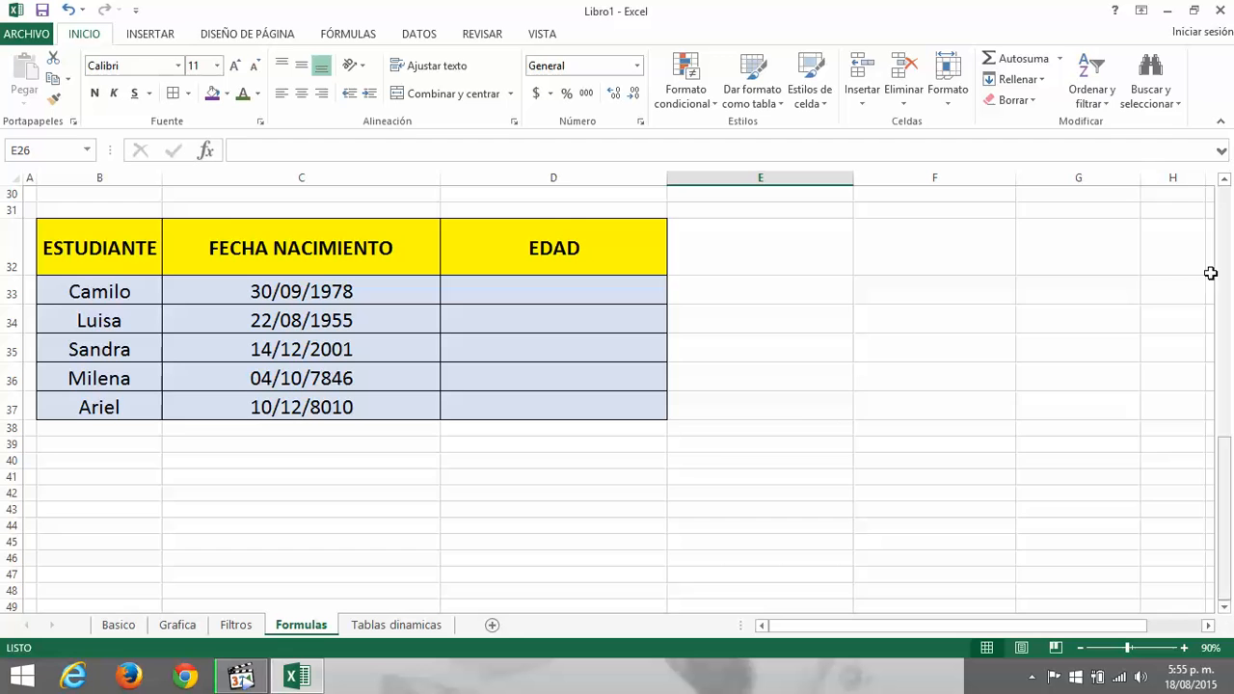
{"action": "left_click", "coordinate": [1225, 182]}
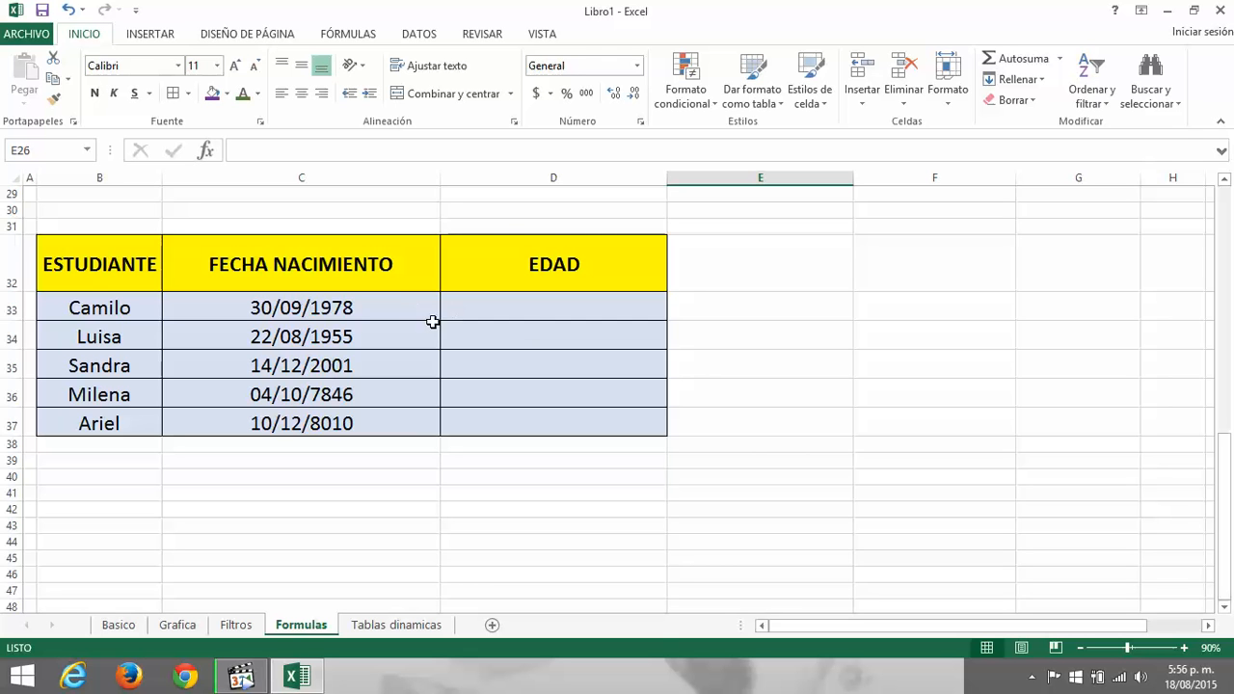
Step: Enter =SIFECHA(C33;HOY();"y") in D33 so the first student's age shows 36
{"action": "left_click", "coordinate": [368, 312]}
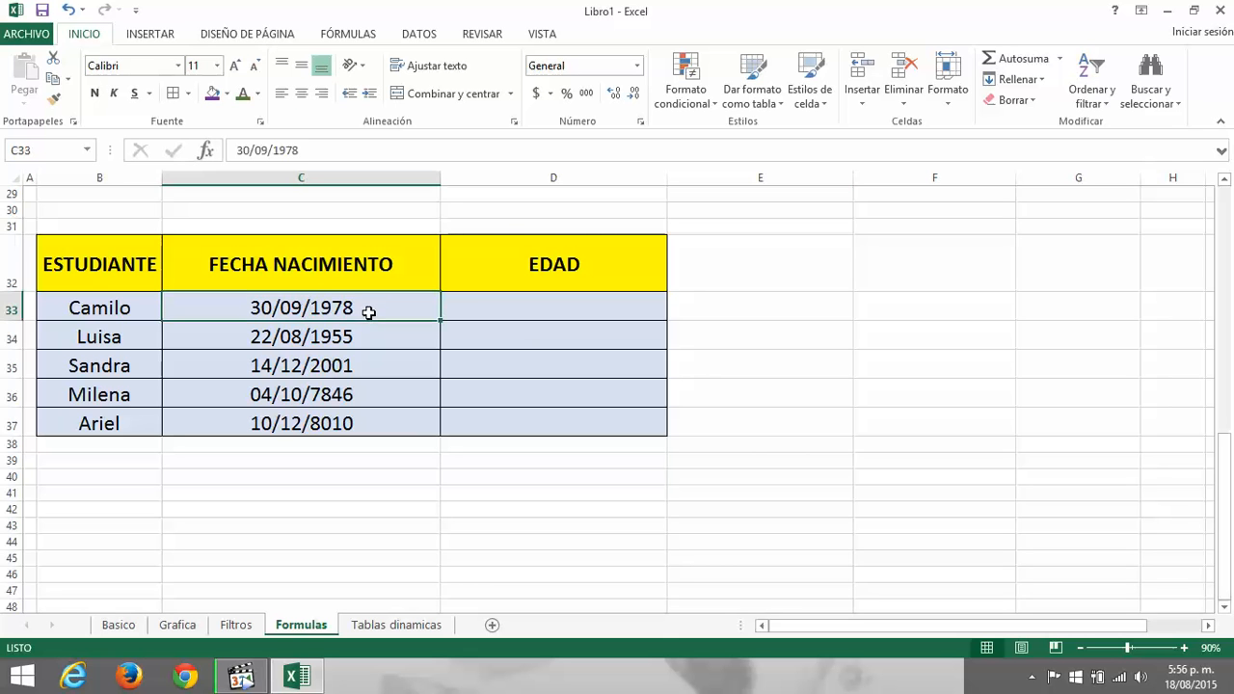
{"action": "left_click", "coordinate": [482, 314]}
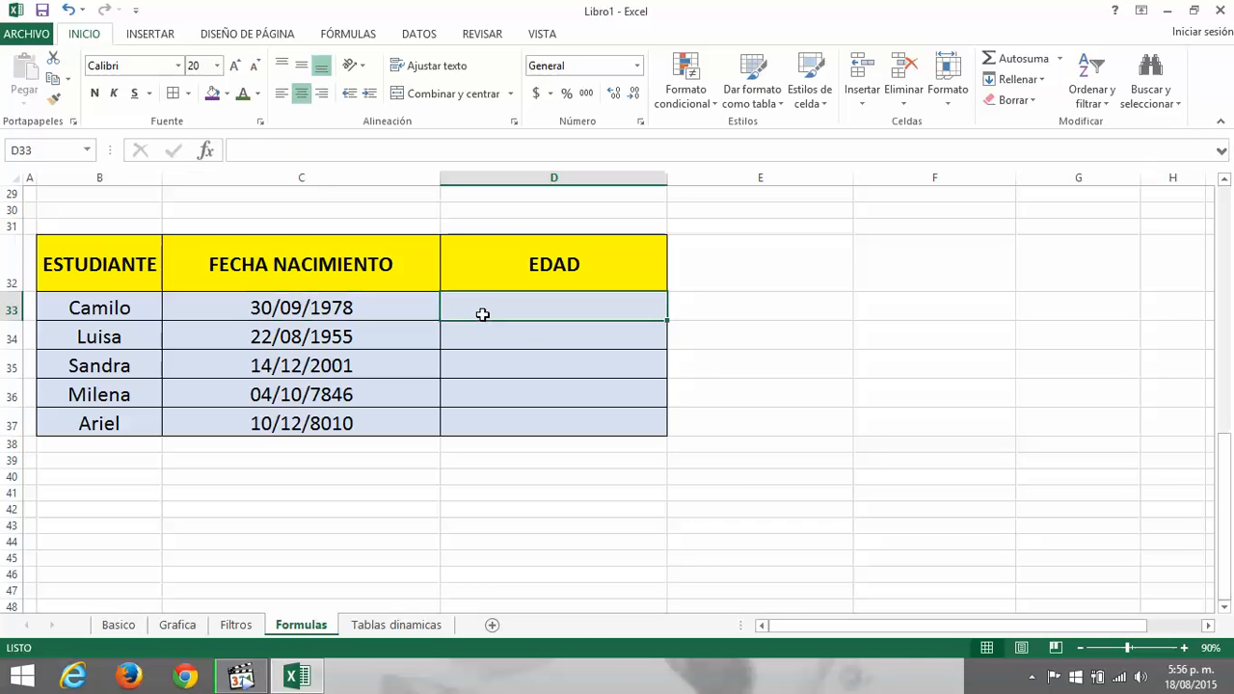
{"action": "left_click", "coordinate": [278, 149]}
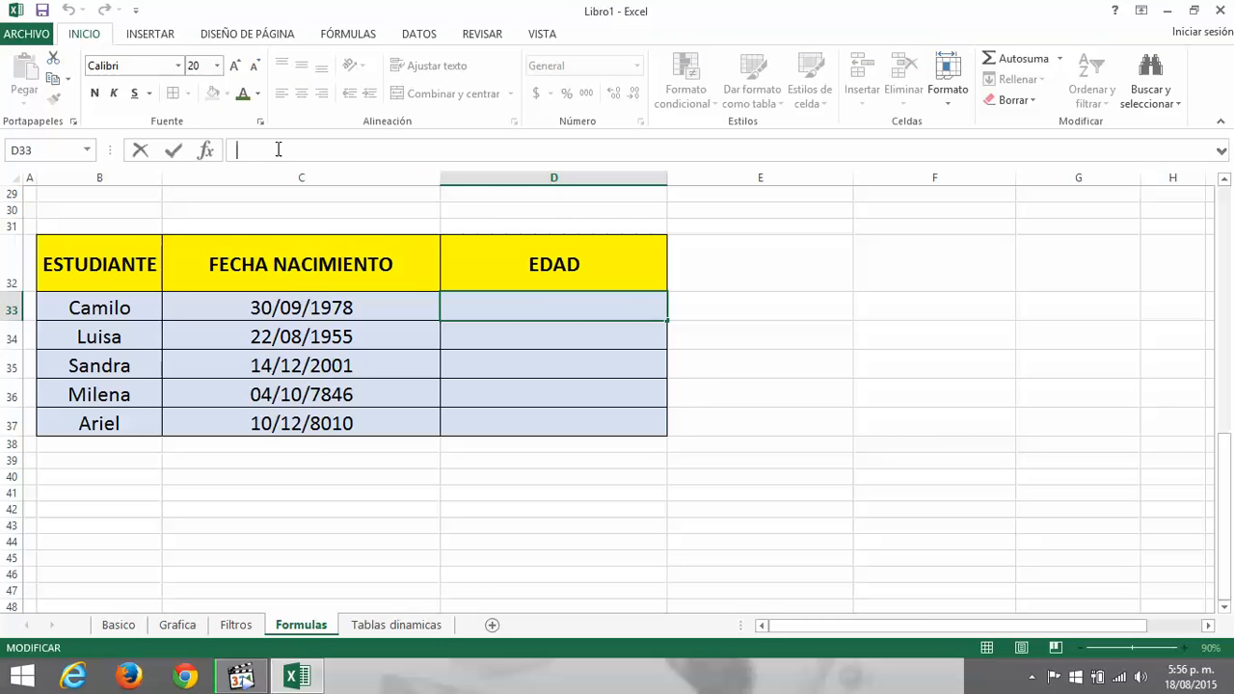
{"action": "type", "text": "="}
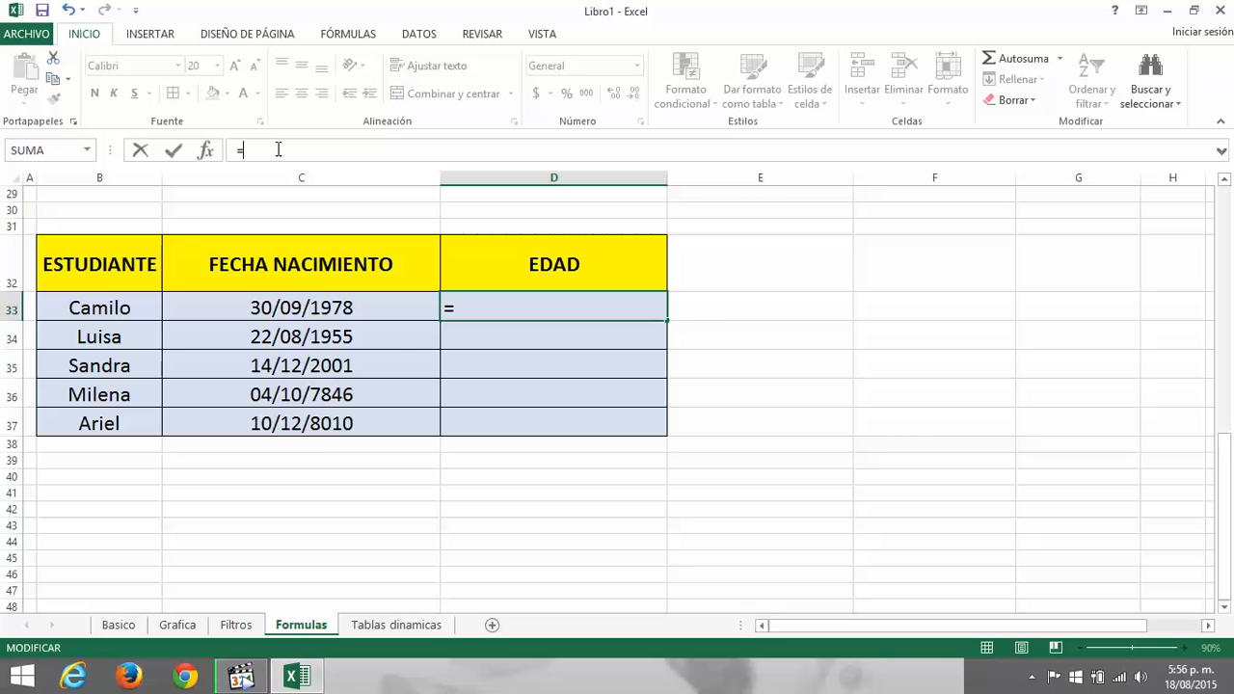
{"action": "type", "text": "sifecha"}
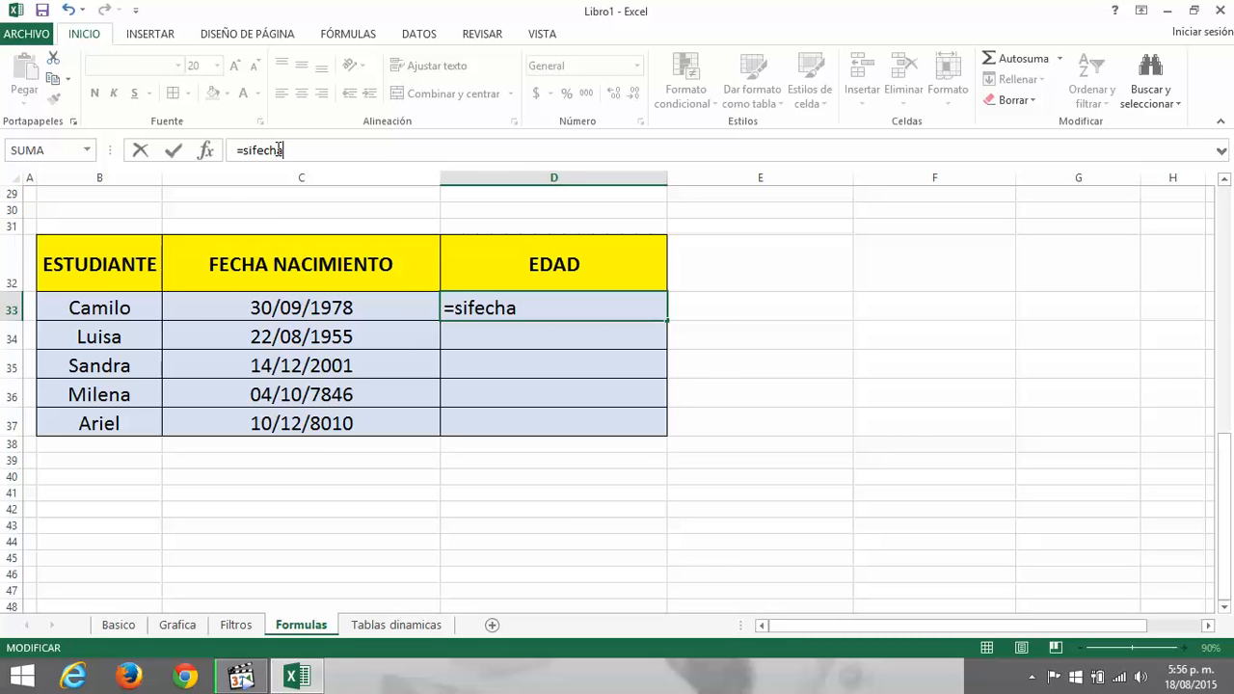
{"action": "type", "text": "("}
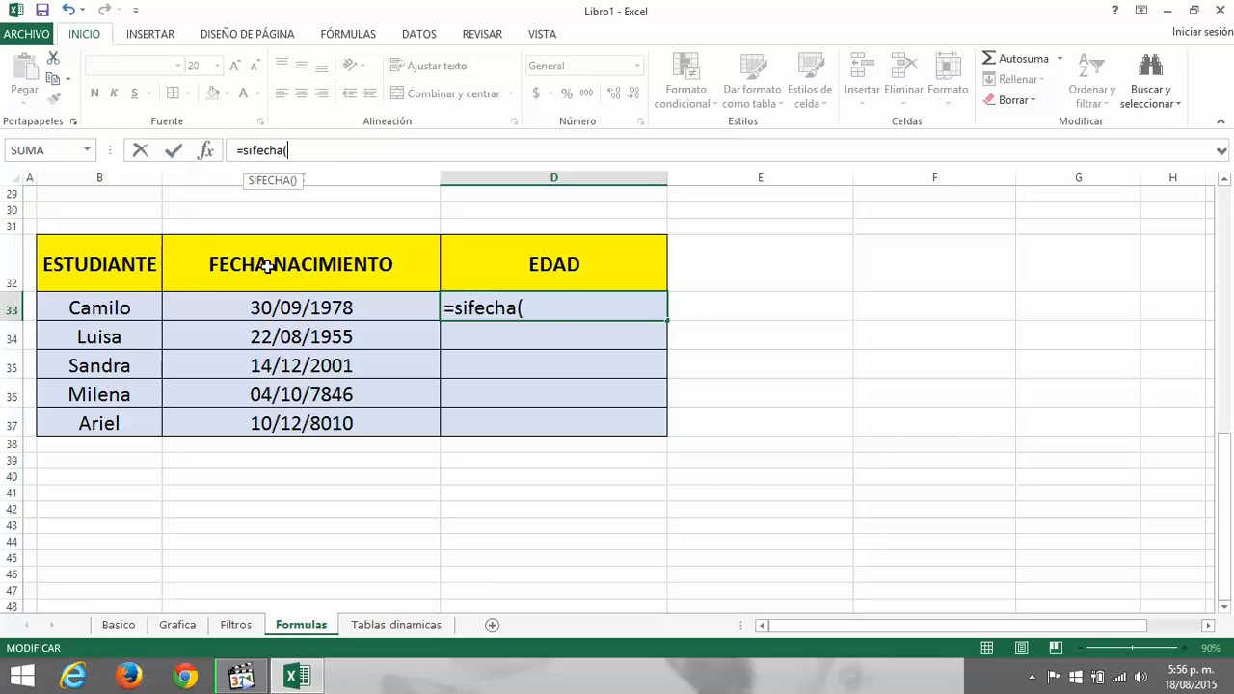
{"action": "left_click", "coordinate": [289, 305]}
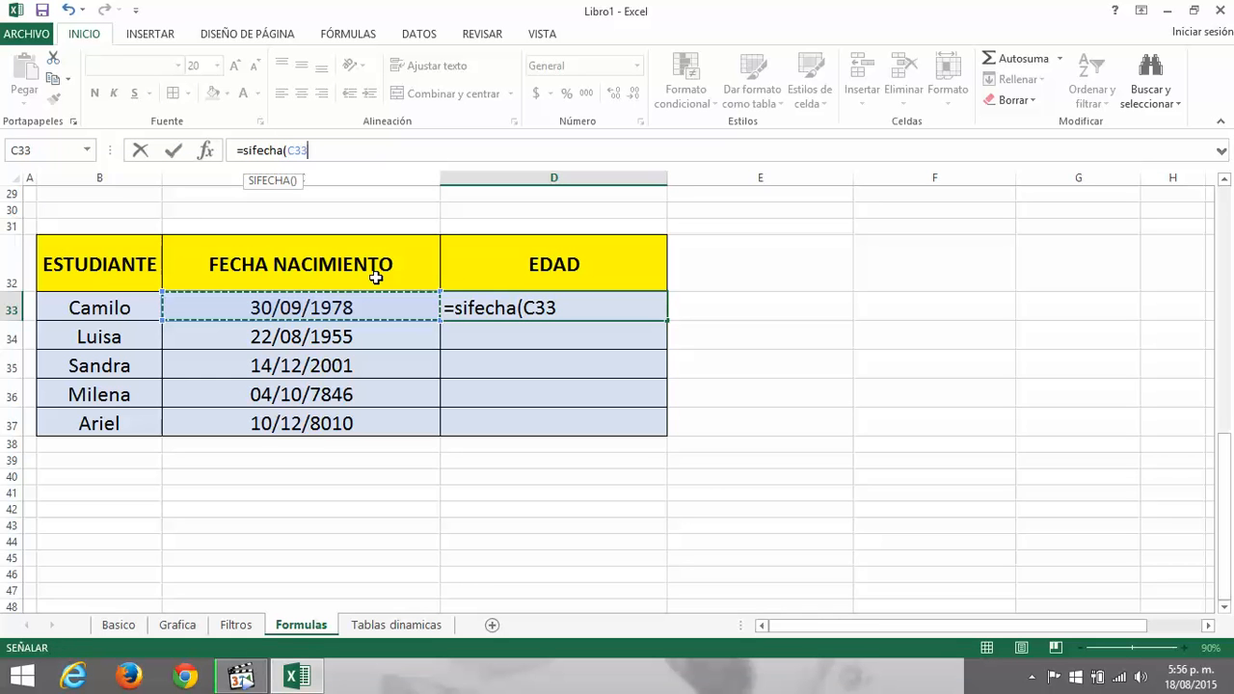
{"action": "type", "text": ";"}
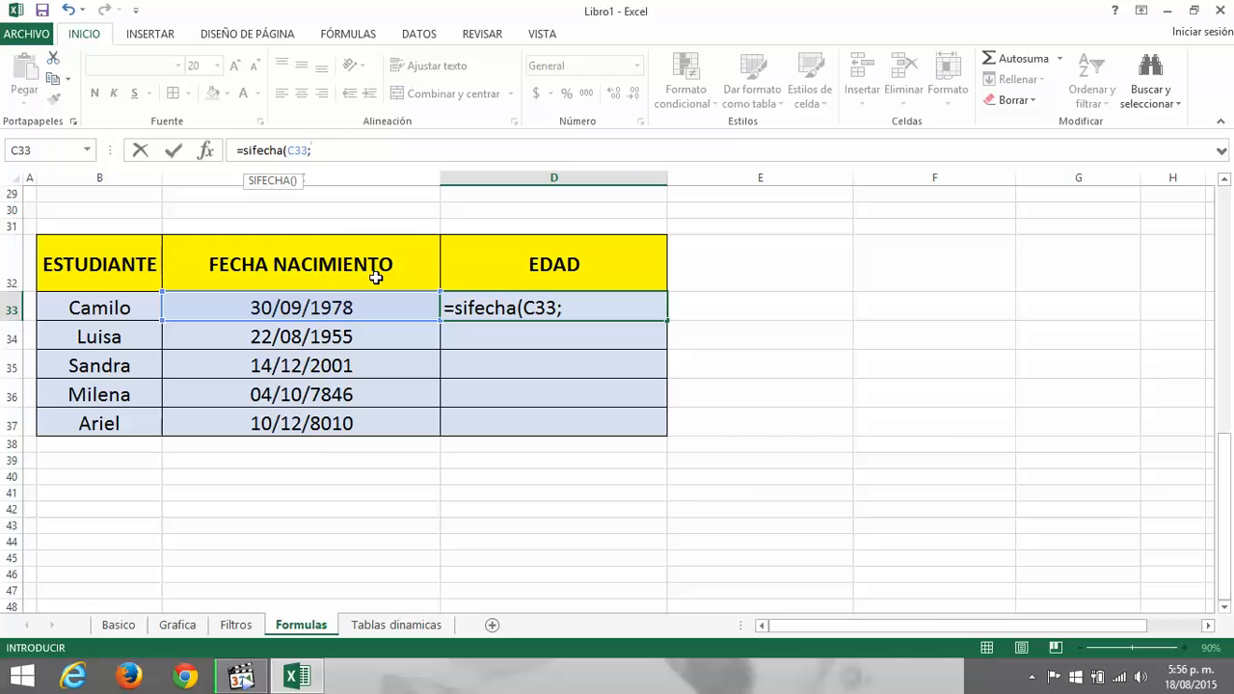
{"action": "type", "text": "hoy"}
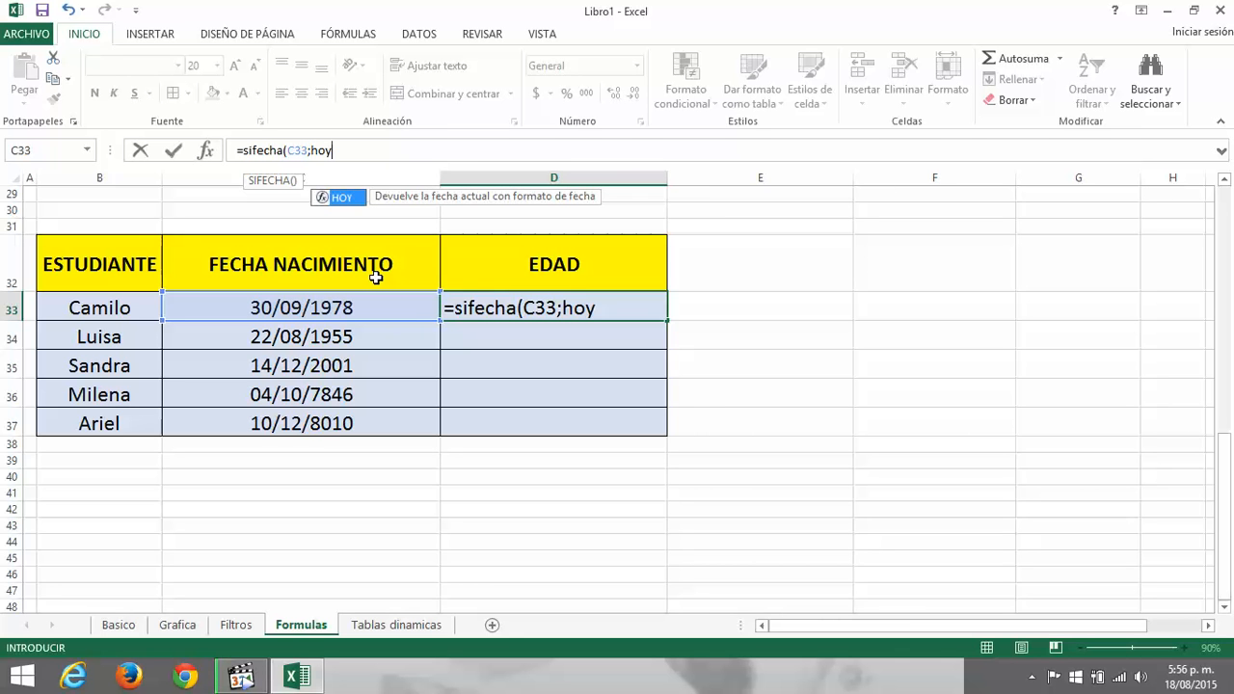
{"action": "type", "text": "("}
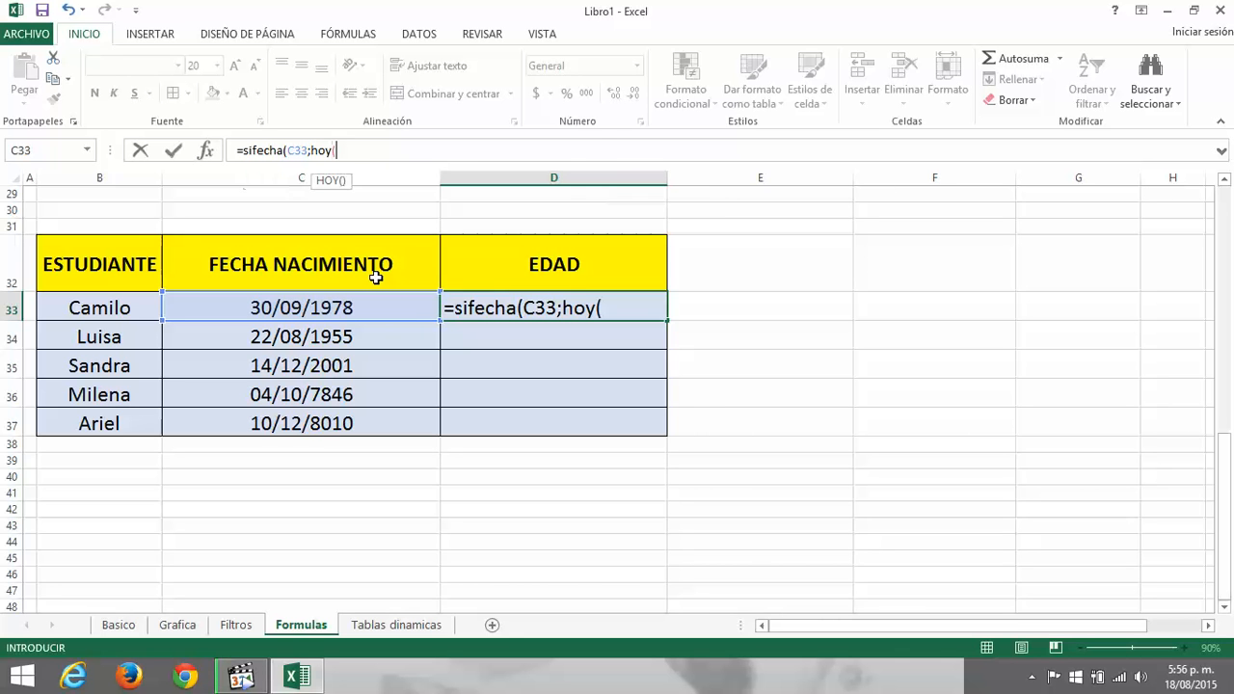
{"action": "type", "text": ")"}
{"action": "type", "text": ";"}
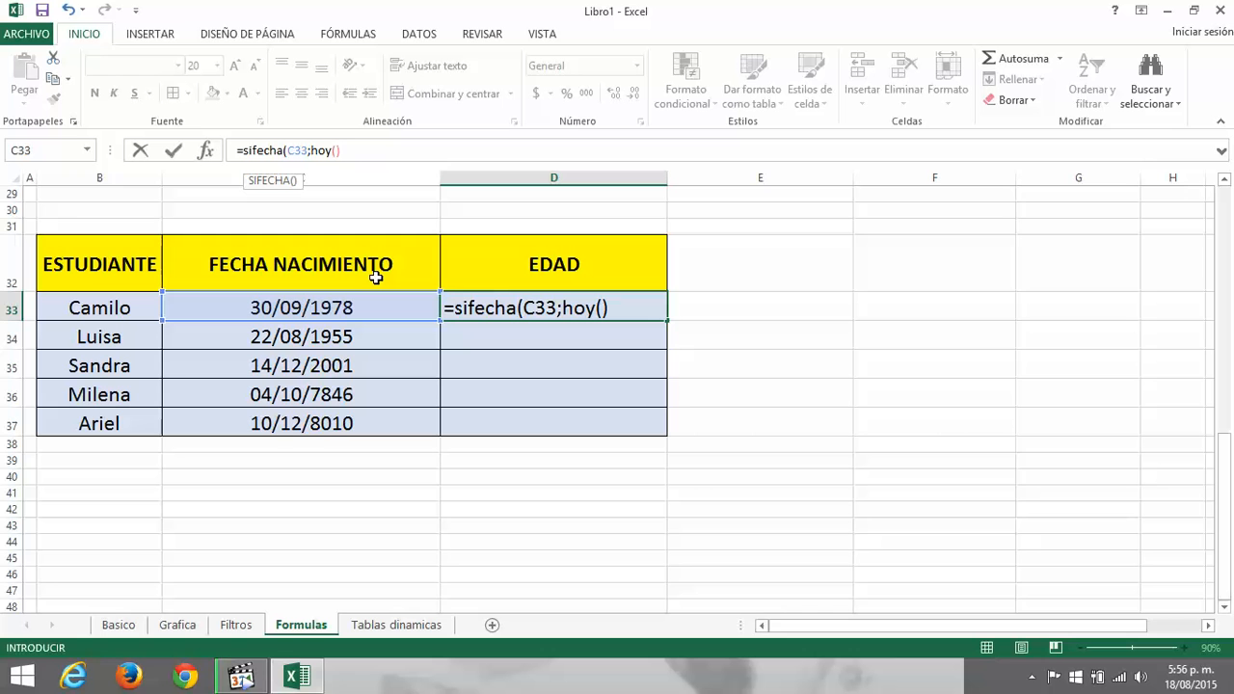
{"action": "type", "text": "\"y\")"}
{"action": "key", "text": "Return"}
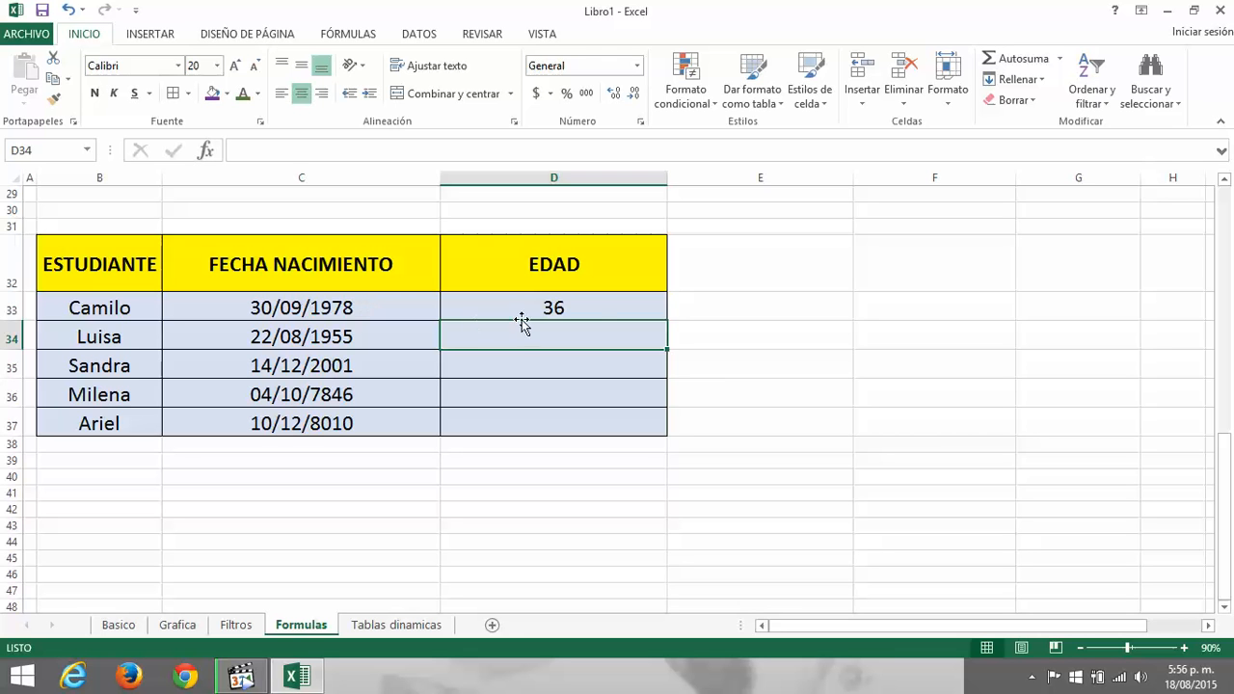
{"action": "left_click", "coordinate": [598, 308]}
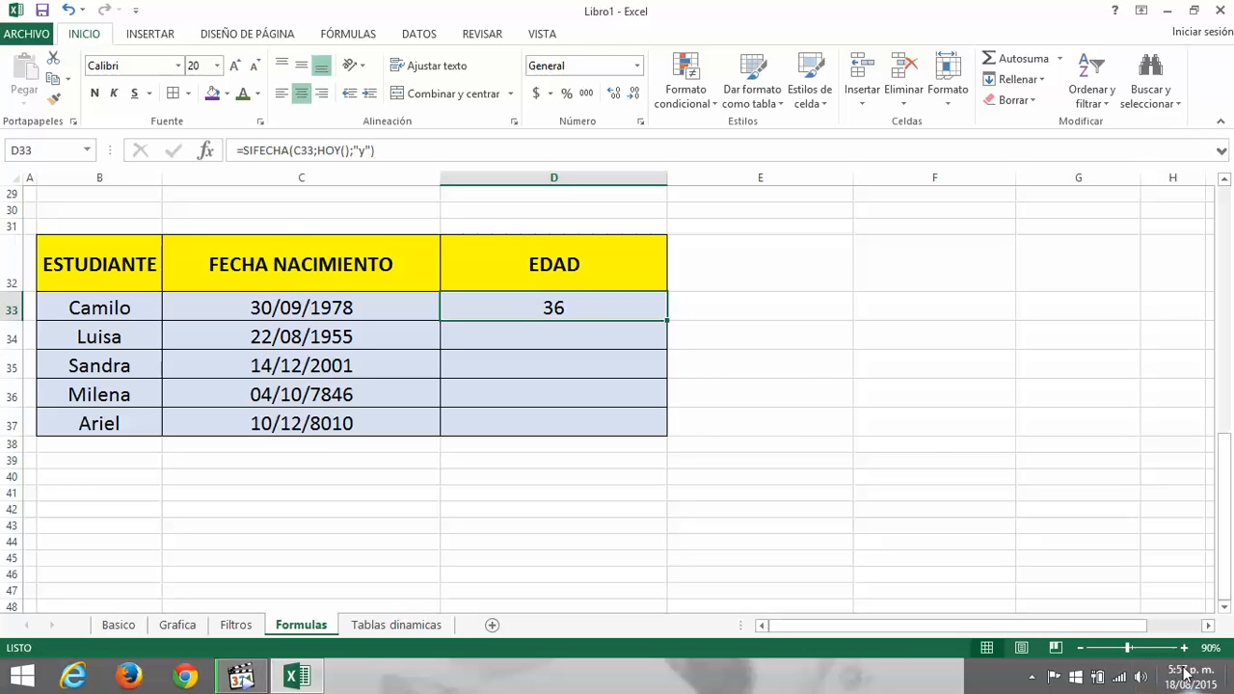
Step: Fill the age formula down to D37 and inspect the #¡NUM! error and its birth date in C36
{"action": "mouse_move", "coordinate": [1184, 672]}
{"action": "left_click_drag", "start_coordinate": [665, 324], "coordinate": [660, 432]}
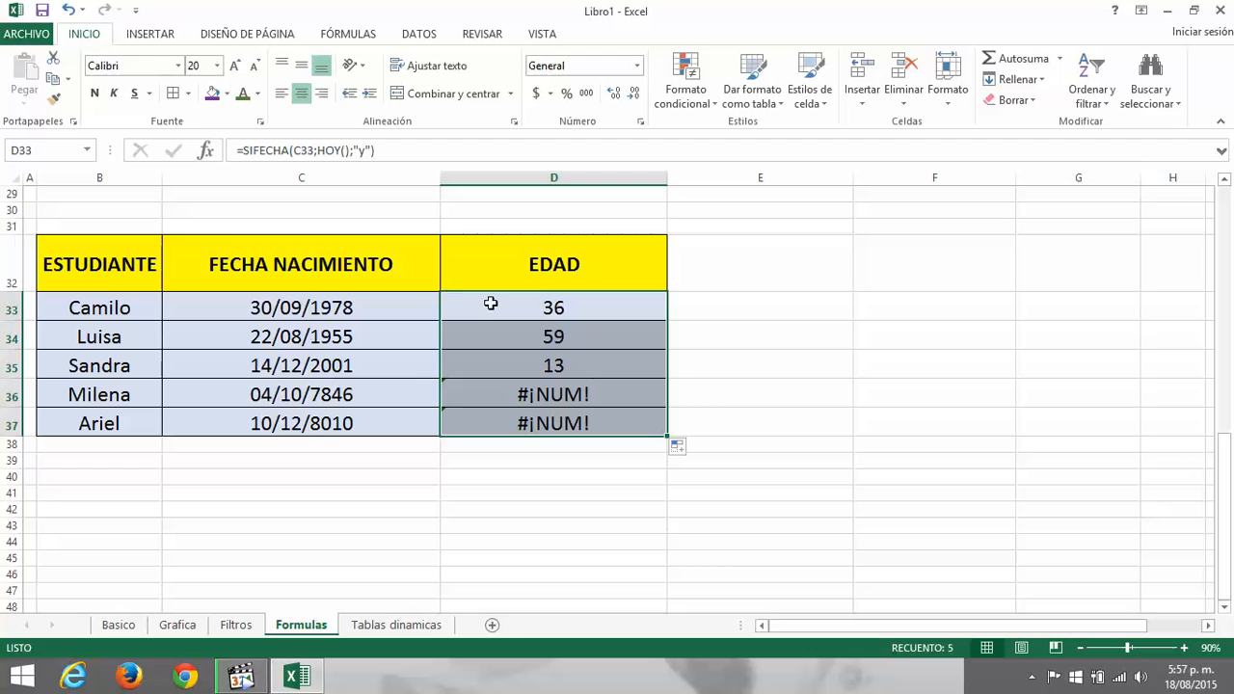
{"action": "left_click", "coordinate": [576, 390]}
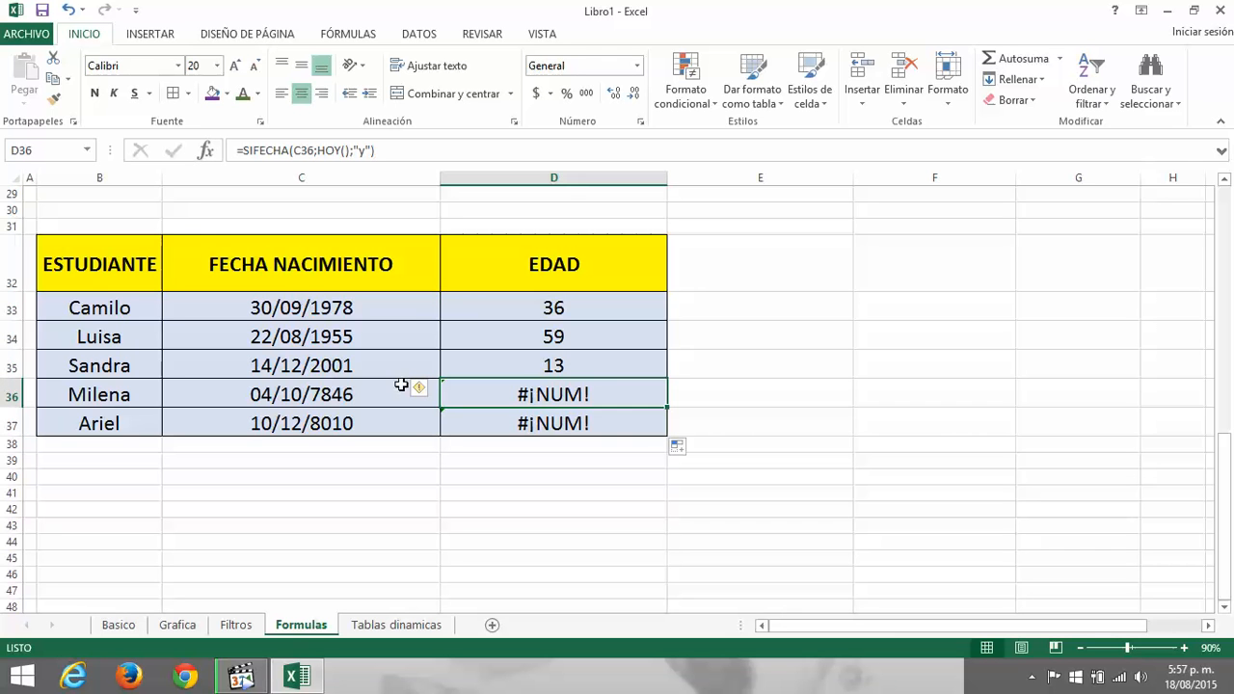
{"action": "left_click", "coordinate": [325, 391]}
Step: Replace the birth dates in C36 and C37 with 04/12/2000 and 23/4/1999
{"action": "left_click_drag", "start_coordinate": [309, 147], "coordinate": [234, 149]}
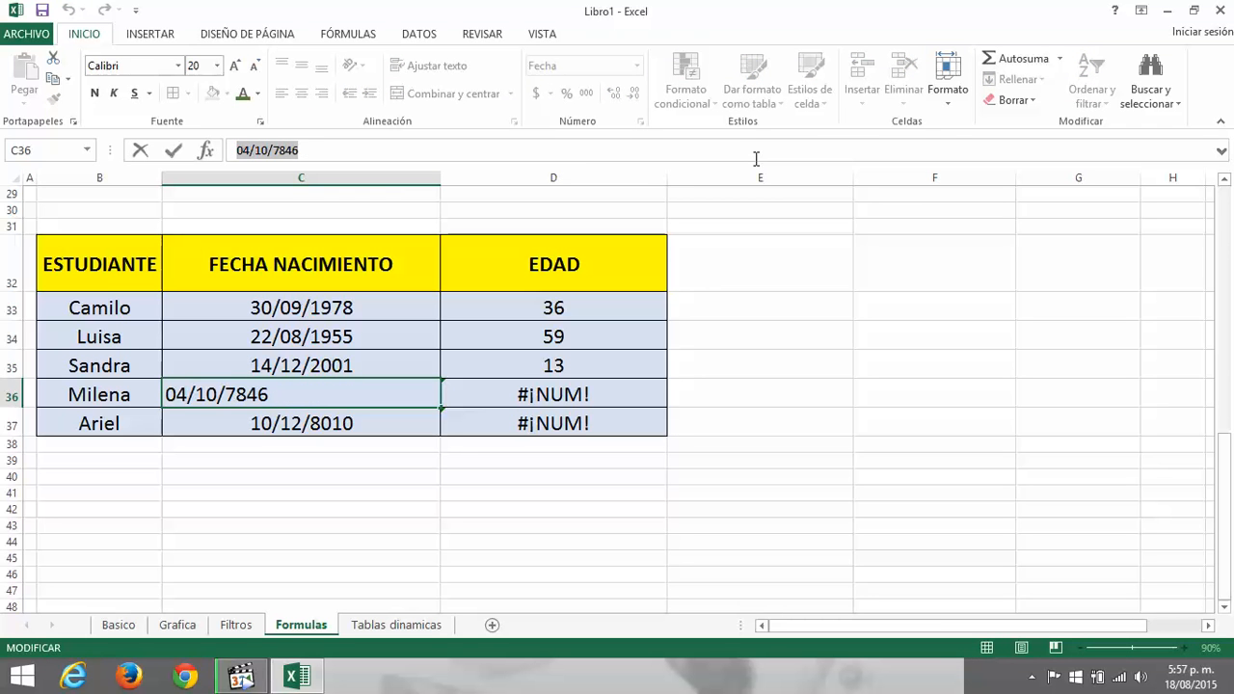
{"action": "type", "text": "04/"}
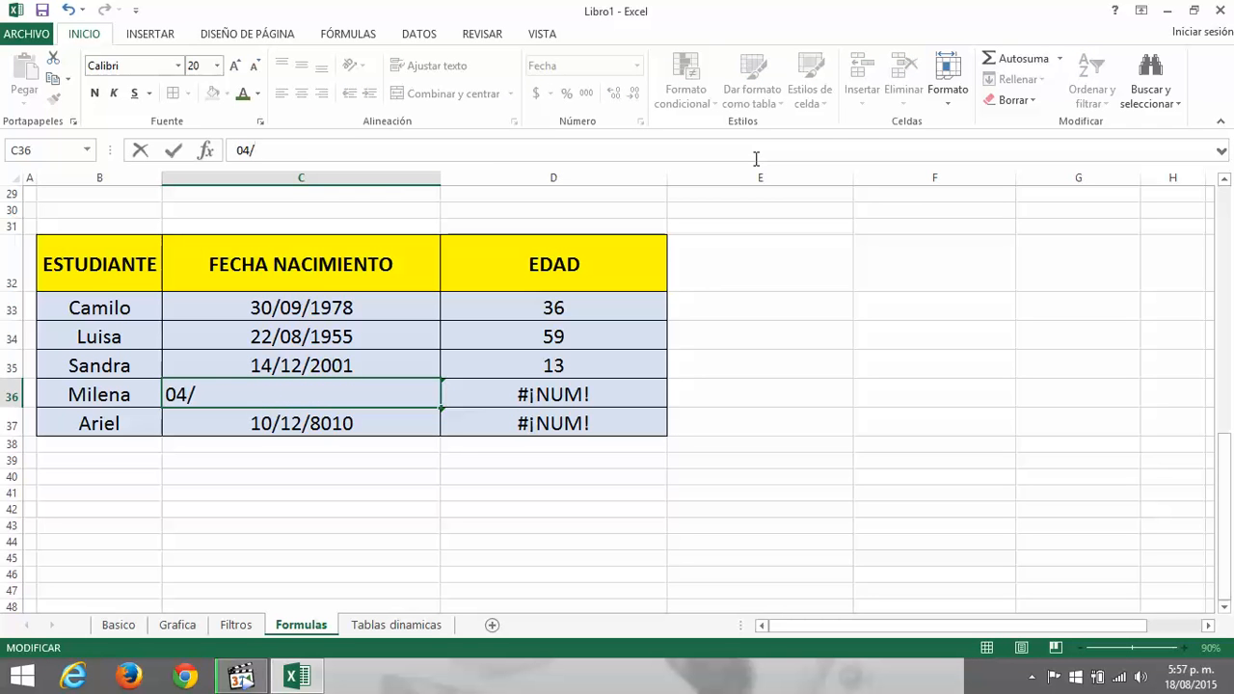
{"action": "type", "text": "12/2000"}
{"action": "key", "text": "Return"}
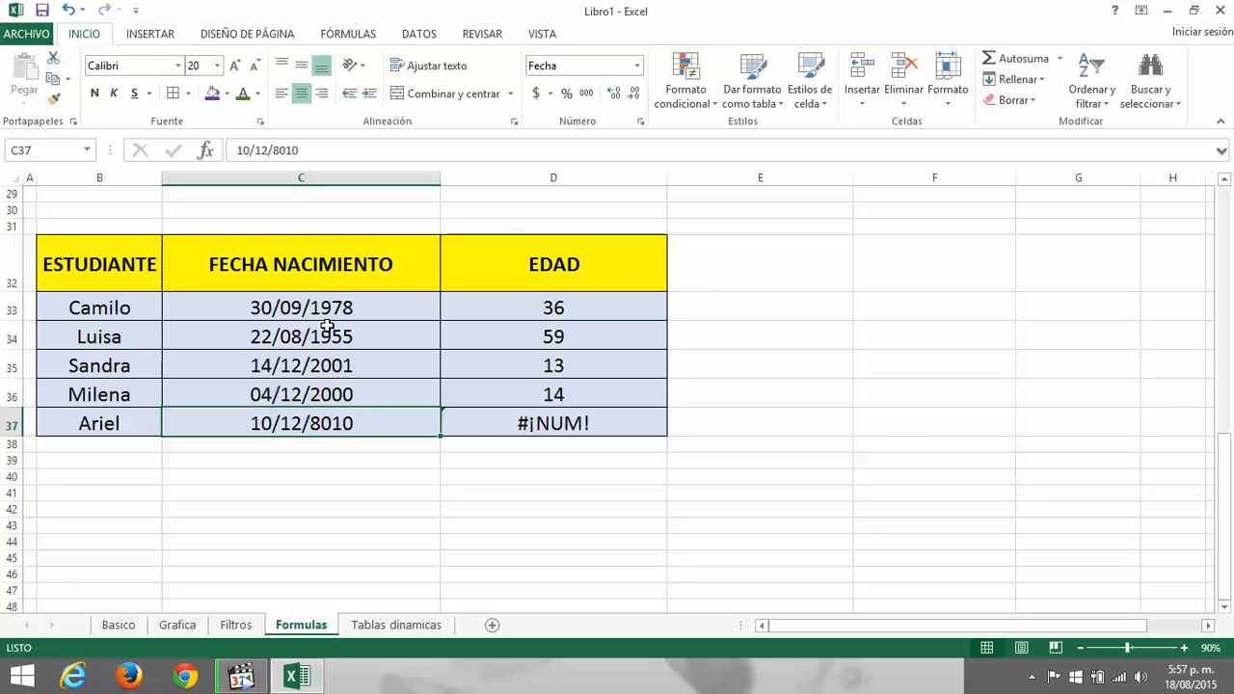
{"action": "left_click_drag", "start_coordinate": [302, 151], "coordinate": [249, 154]}
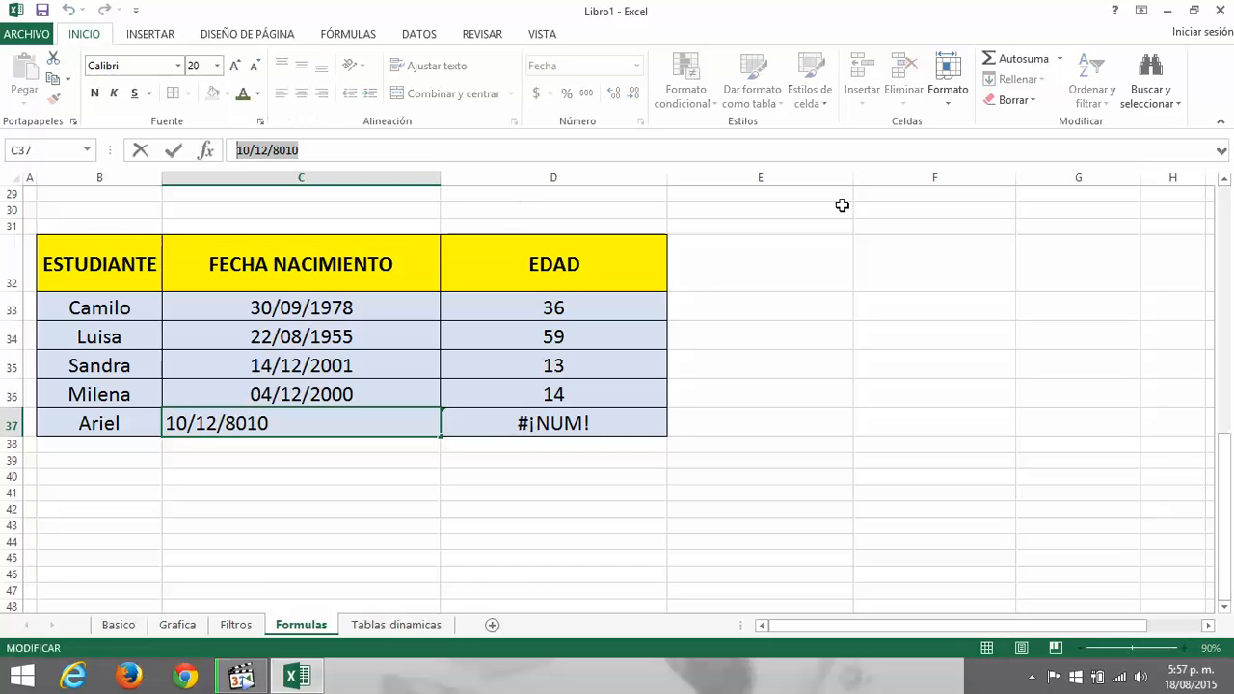
{"action": "type", "text": "23/"}
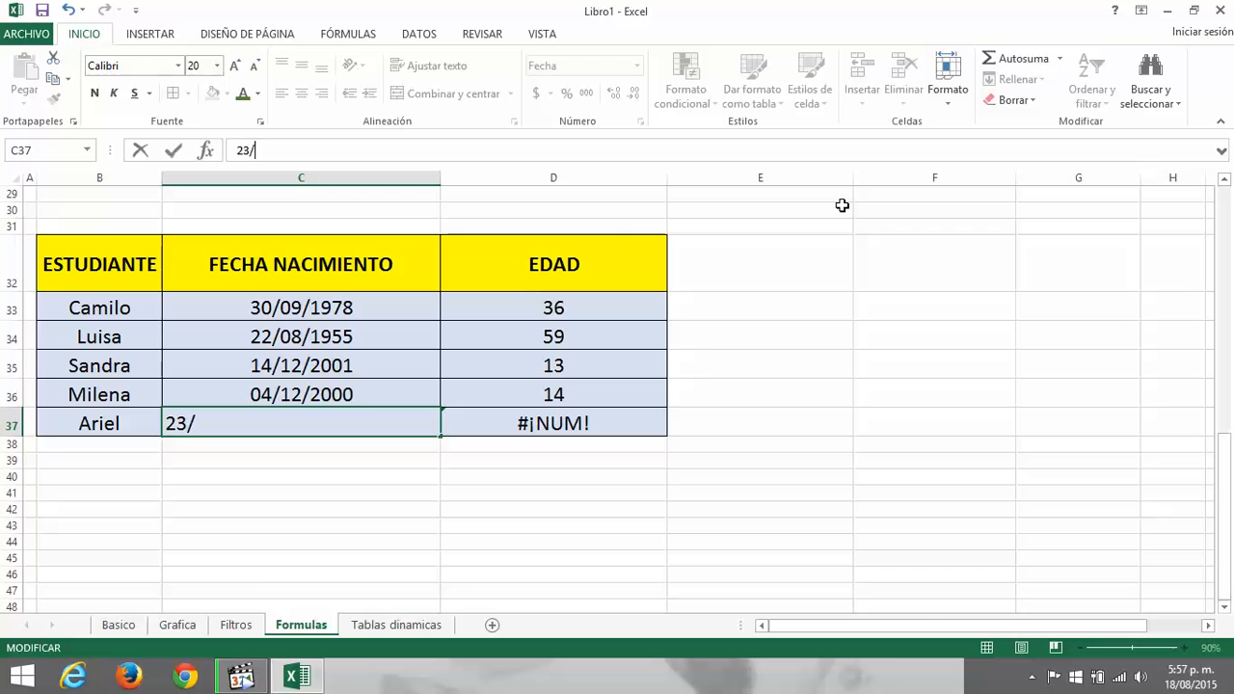
{"action": "type", "text": "4/1999"}
{"action": "key", "text": "Return"}
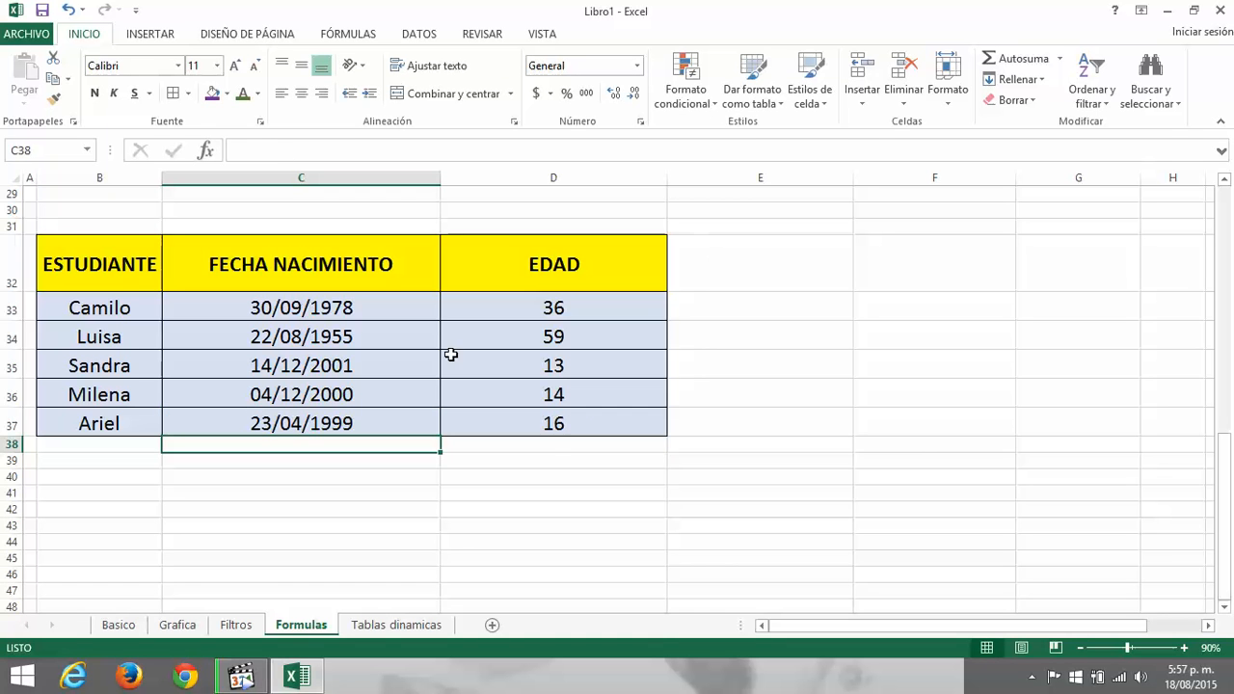
Step: Review the birth dates in C33 through C37, confirming the ages now read 14 and 16
{"action": "left_click", "coordinate": [299, 393]}
{"action": "left_click", "coordinate": [325, 425]}
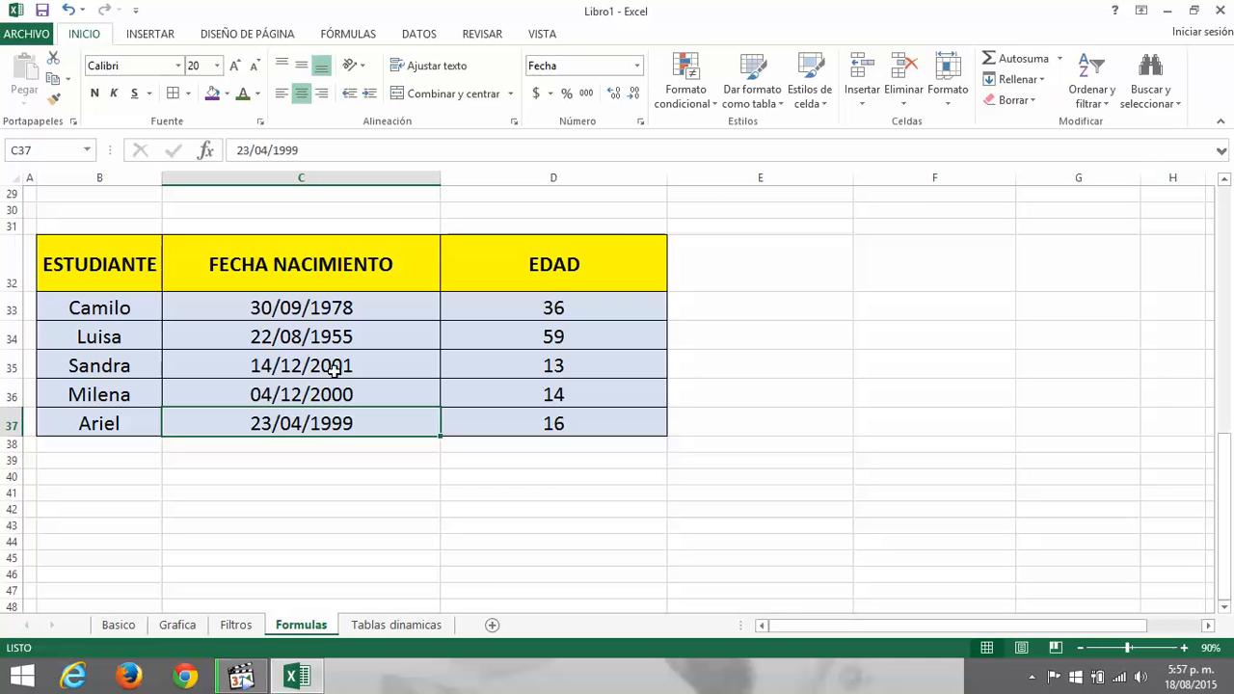
{"action": "left_click", "coordinate": [327, 308]}
{"action": "left_click", "coordinate": [323, 338]}
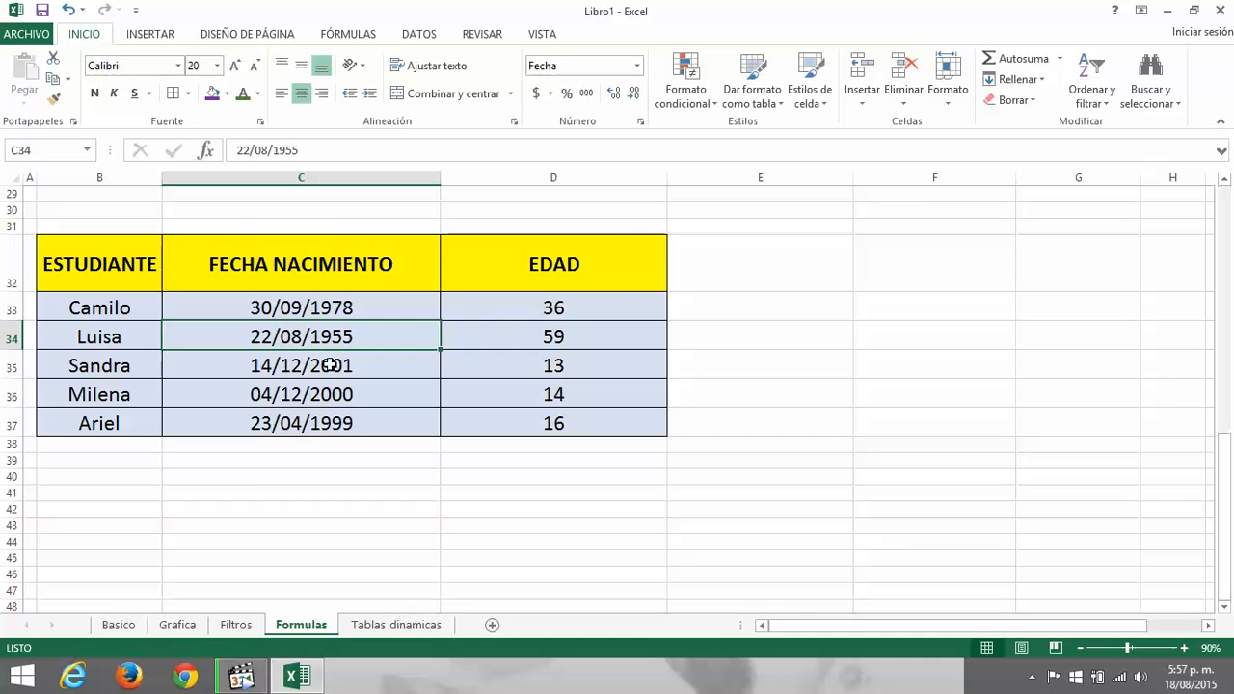
{"action": "left_click", "coordinate": [324, 363]}
{"action": "left_click", "coordinate": [347, 395]}
{"action": "left_click", "coordinate": [357, 421]}
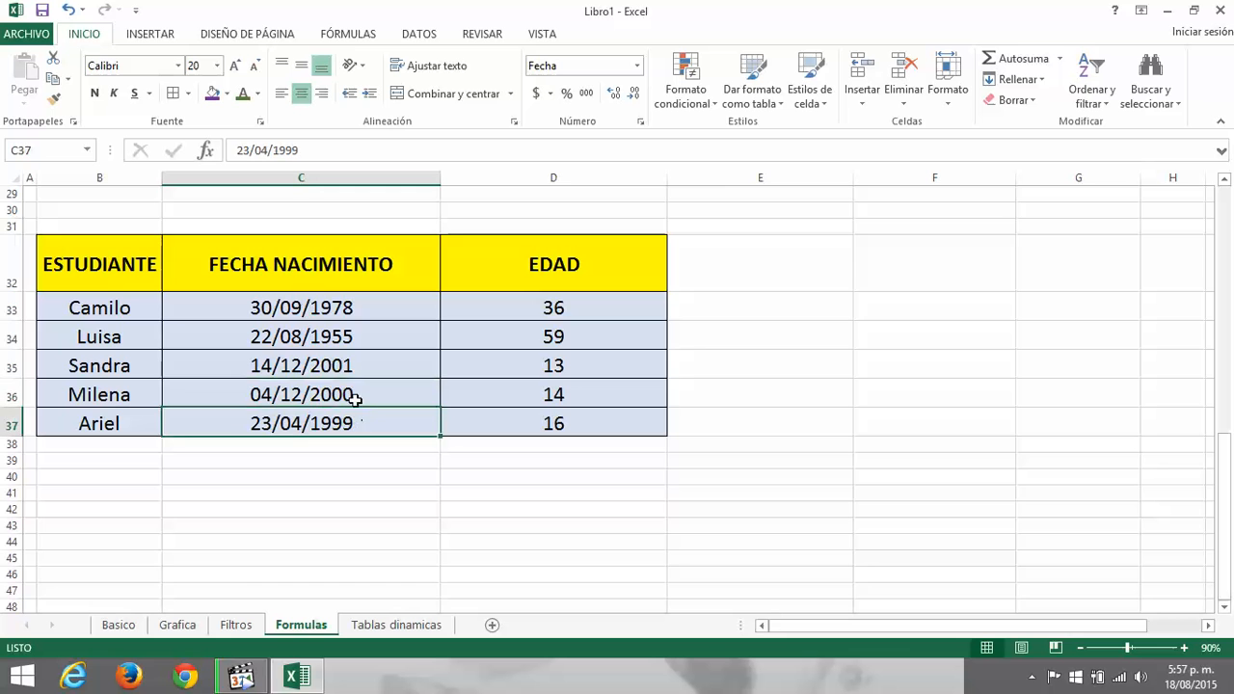
{"action": "left_click", "coordinate": [353, 398]}
{"action": "left_click", "coordinate": [354, 363]}
{"action": "left_click", "coordinate": [358, 334]}
{"action": "left_click", "coordinate": [365, 308]}
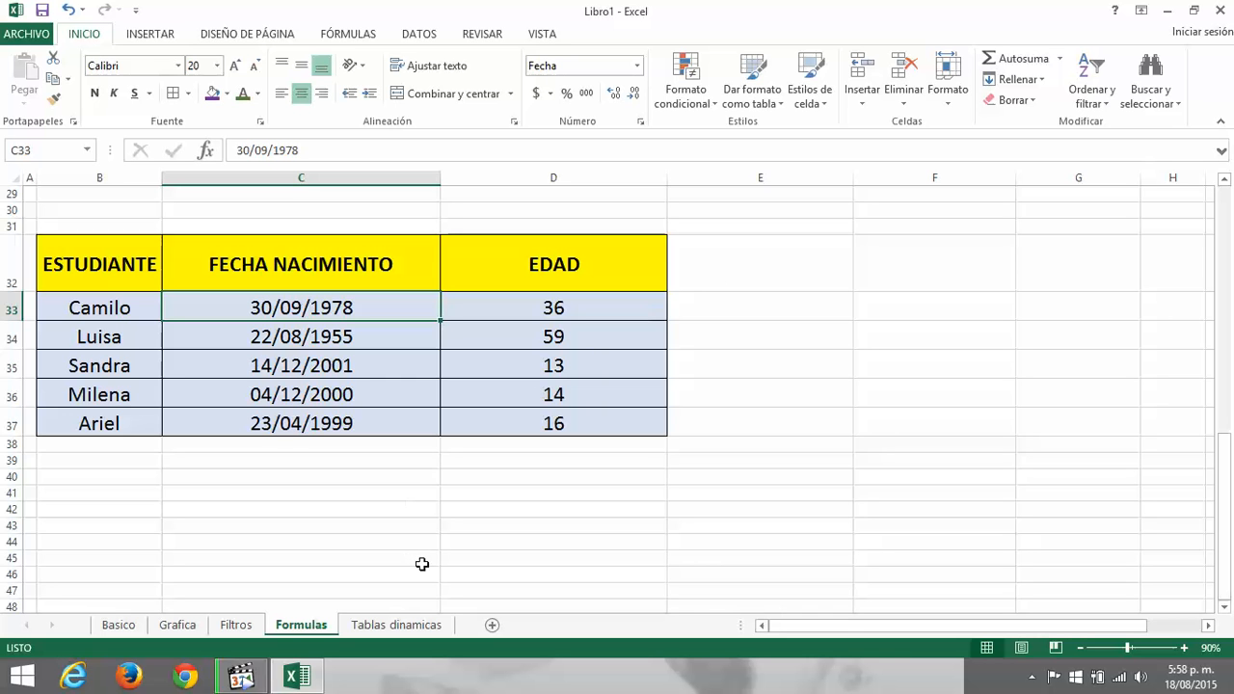
Step: On the Tablas dinamicas sheet, widen column F and select cell C4 in the salary table, then show the INSERTAR options
{"action": "left_click", "coordinate": [396, 625]}
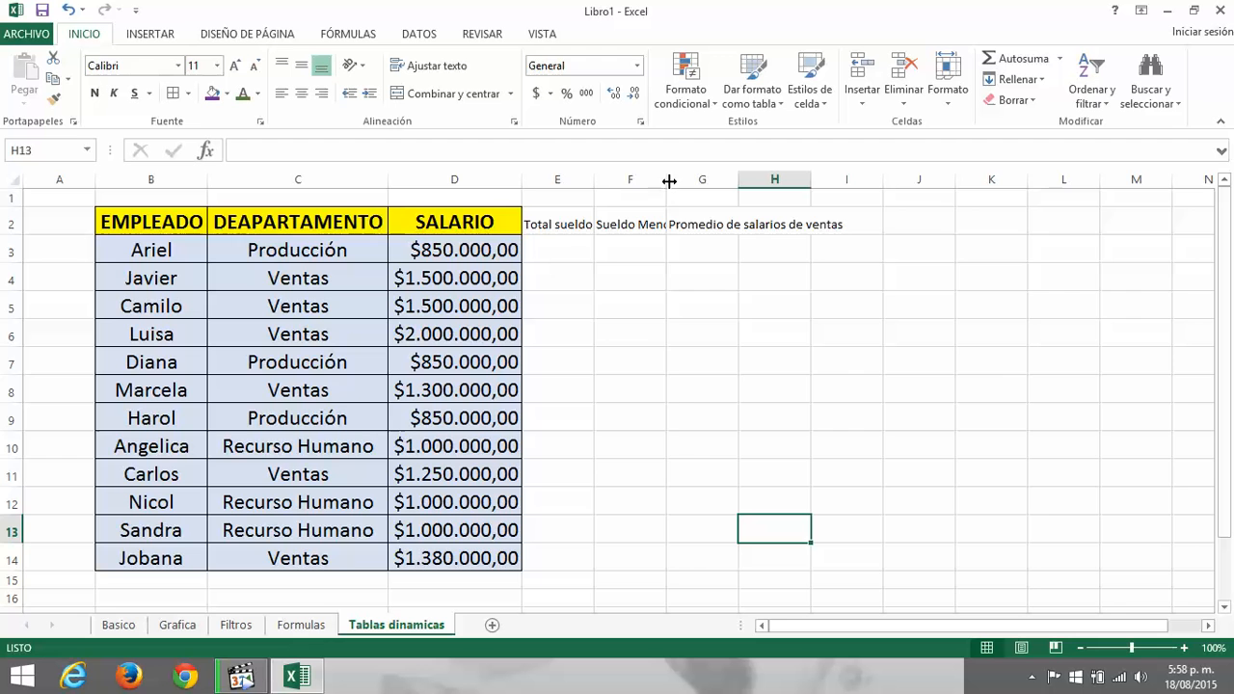
{"action": "left_click_drag", "start_coordinate": [670, 180], "coordinate": [862, 181]}
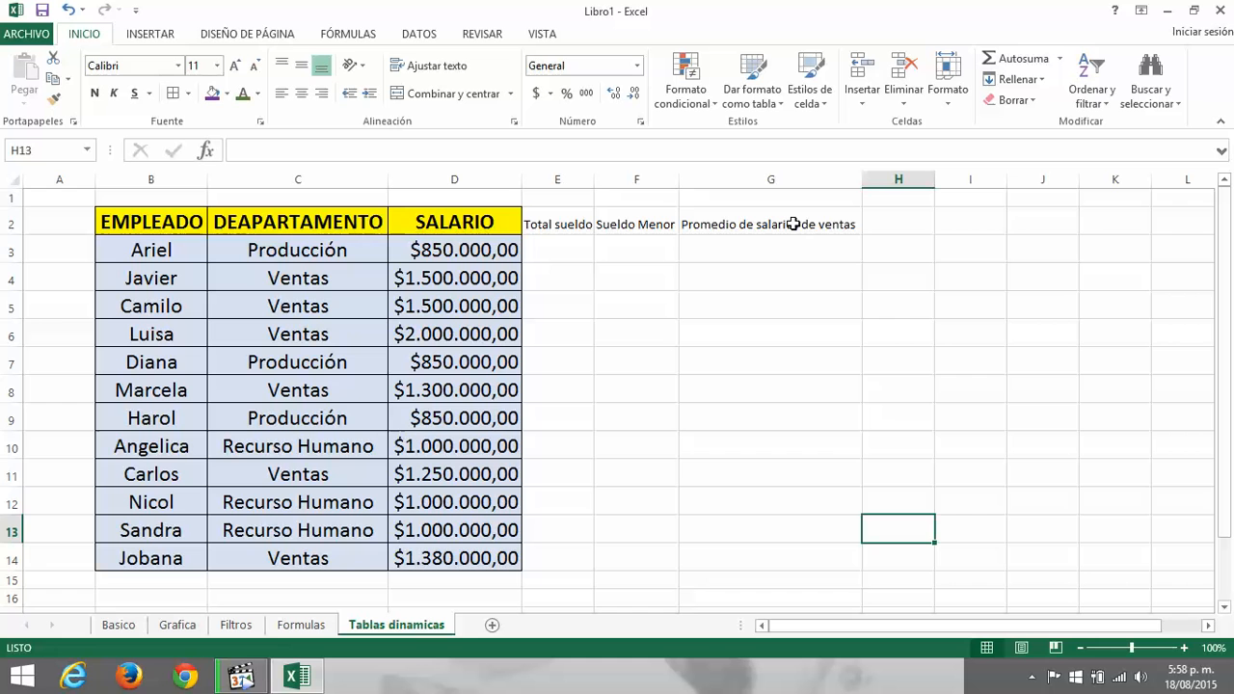
{"action": "left_click", "coordinate": [719, 315]}
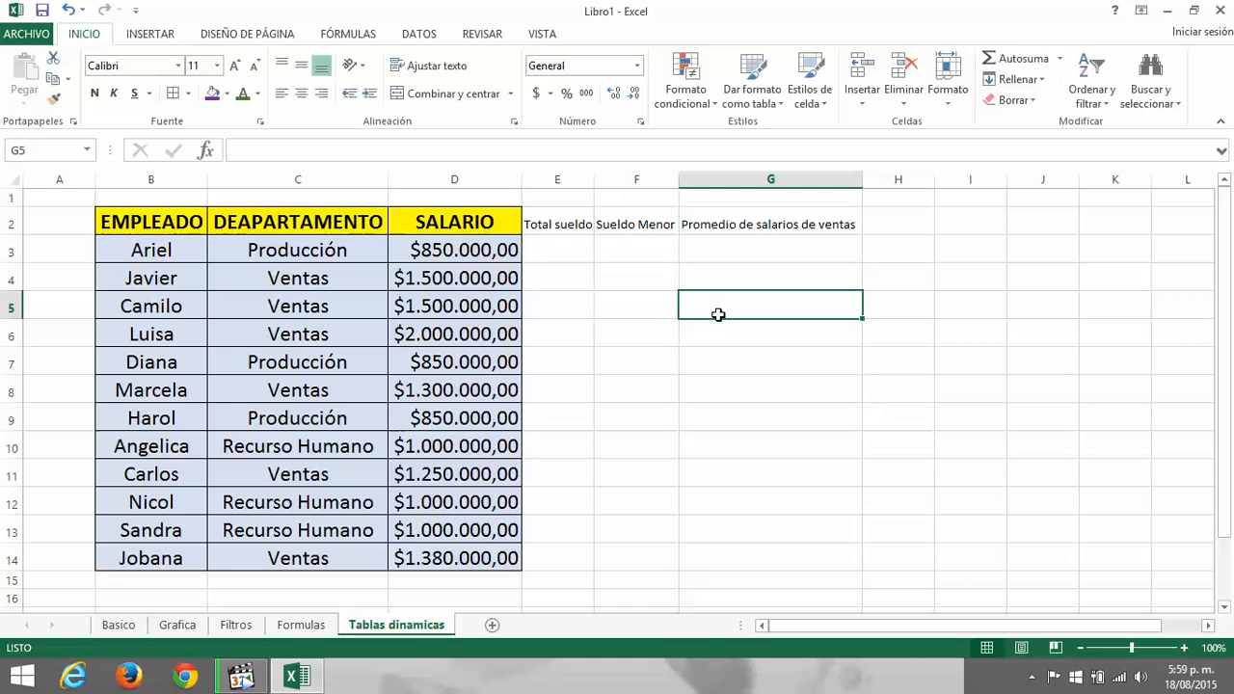
{"action": "left_click", "coordinate": [646, 283]}
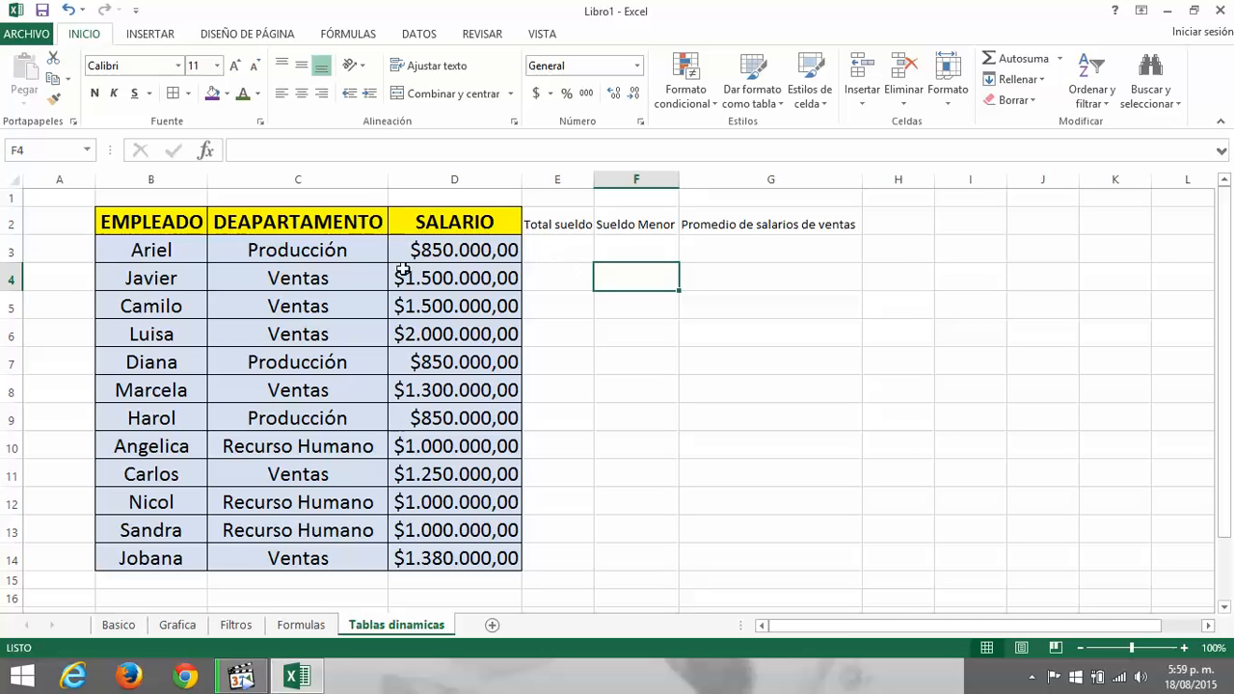
{"action": "left_click", "coordinate": [297, 278]}
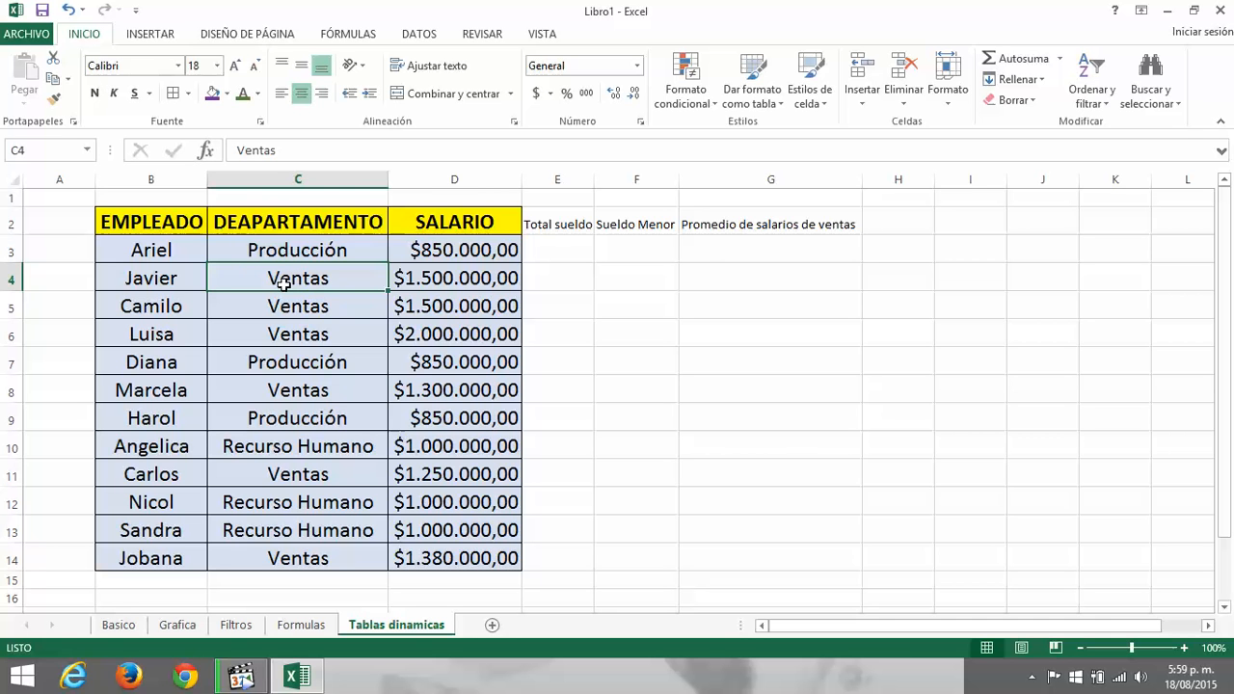
{"action": "left_click", "coordinate": [149, 36]}
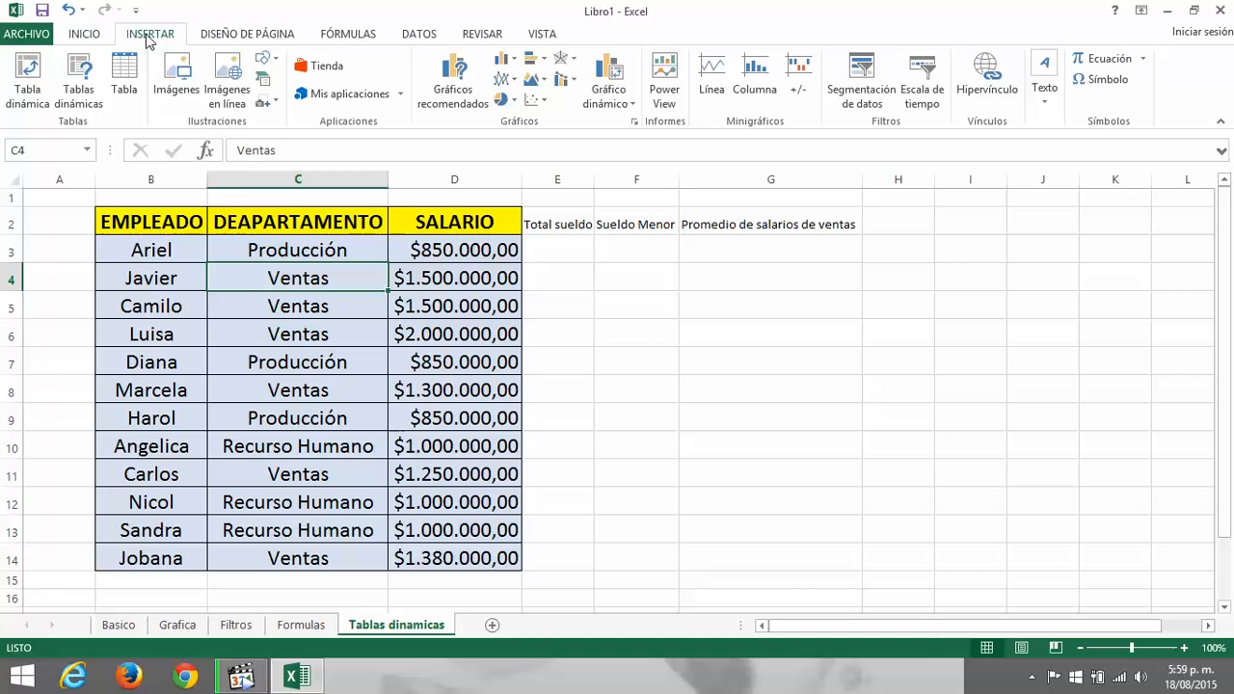
Step: Create a pivot table from B2:G14 on the existing sheet at cell E4
{"action": "left_click", "coordinate": [27, 87]}
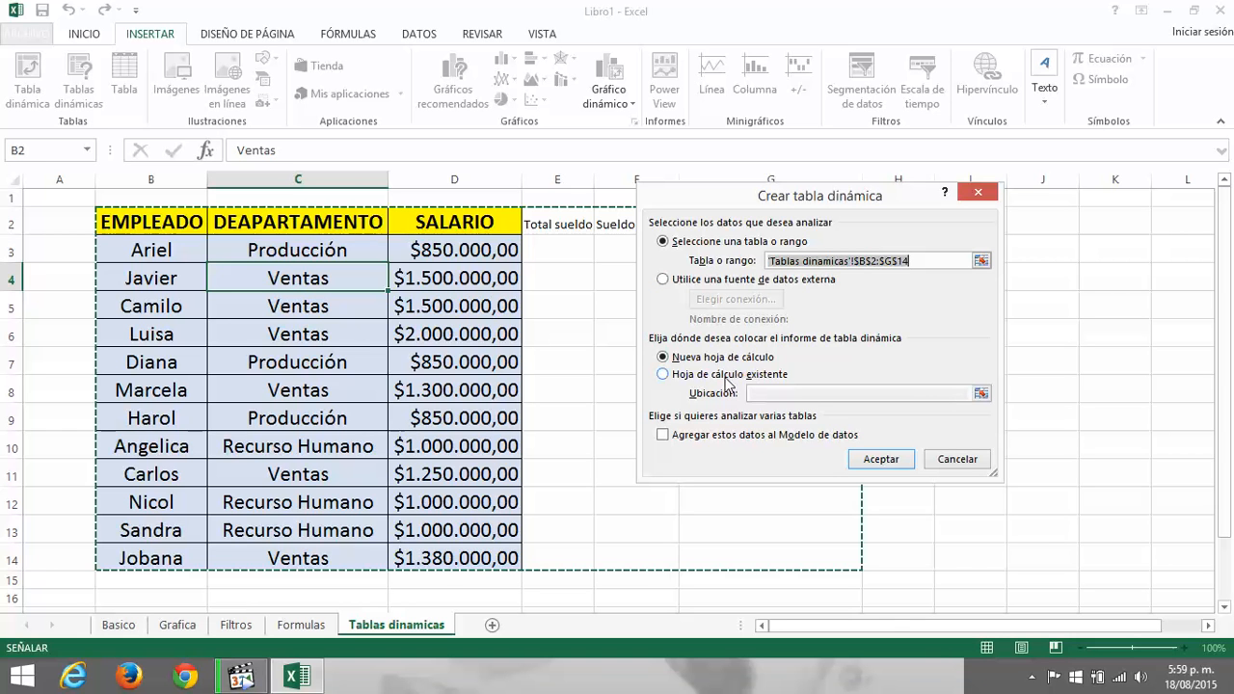
{"action": "left_click", "coordinate": [664, 375]}
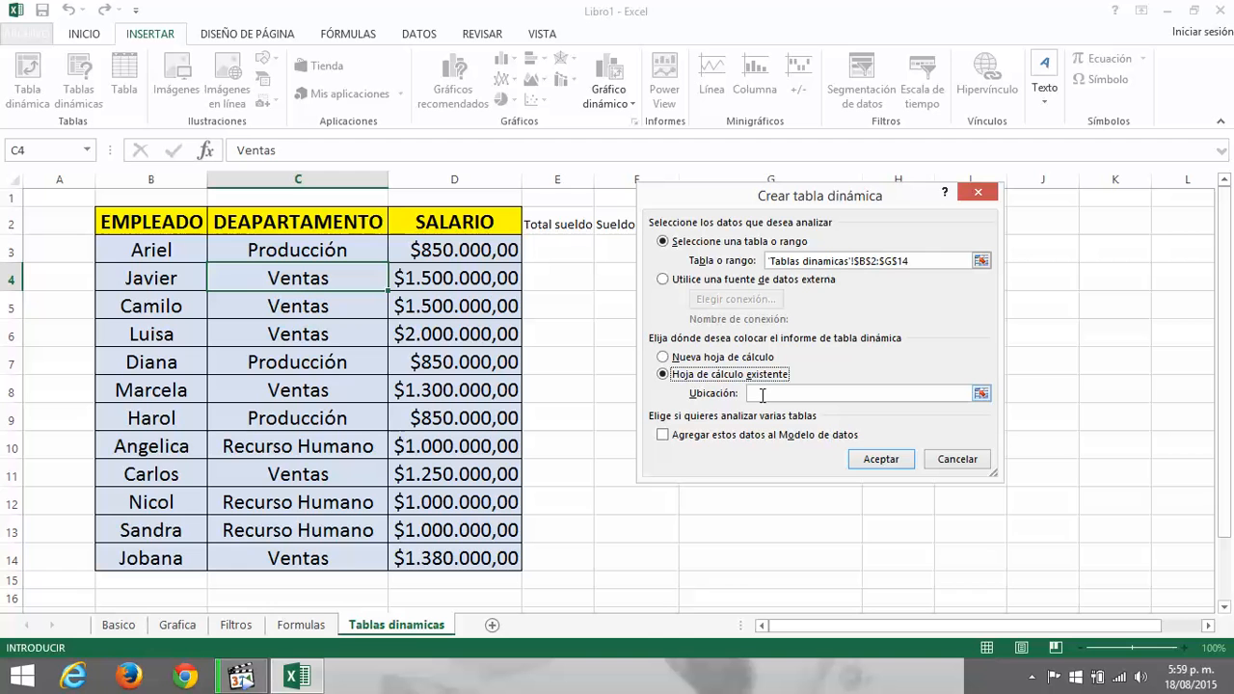
{"action": "left_click", "coordinate": [566, 280]}
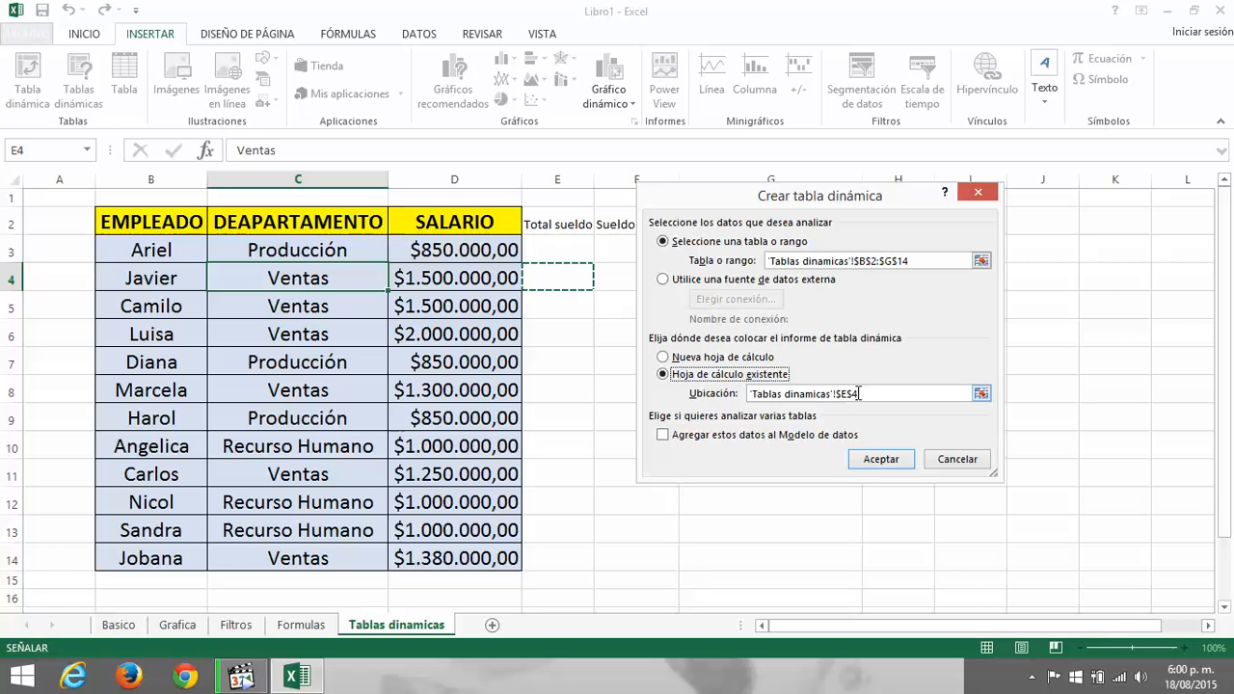
{"action": "left_click", "coordinate": [880, 460]}
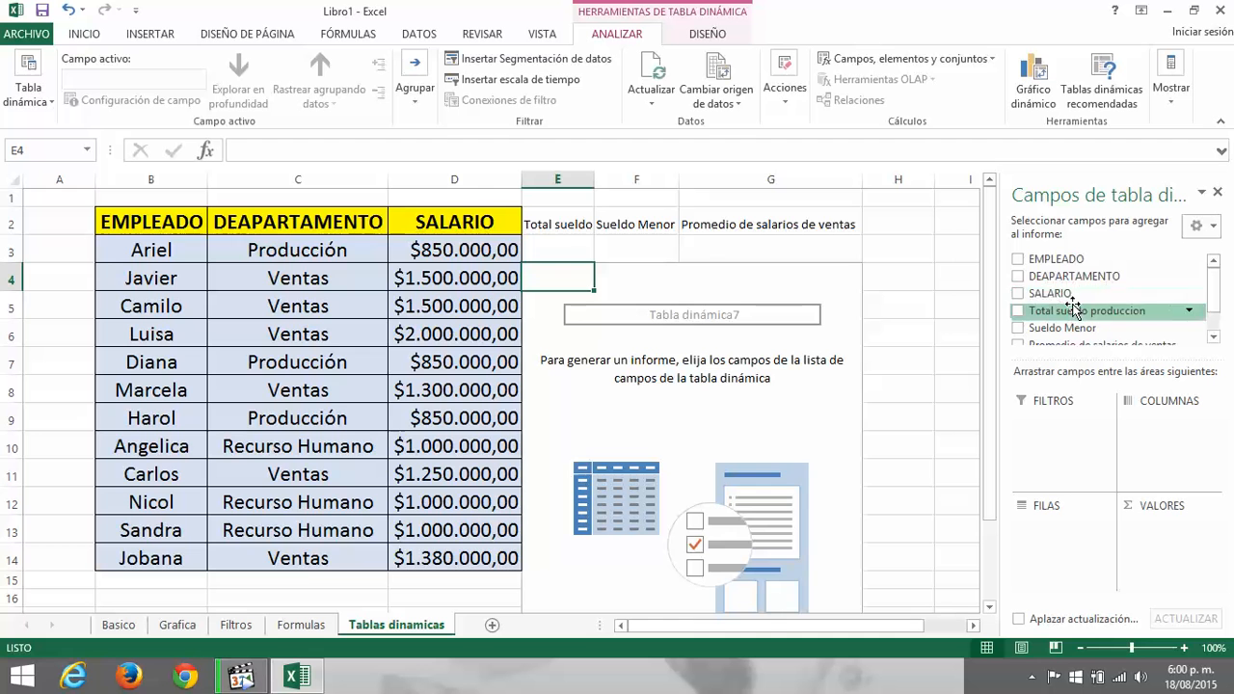
Step: Add SALARIO to the pivot values, showing a Suma de SALARIO total of 14480000
{"action": "left_click", "coordinate": [1019, 293]}
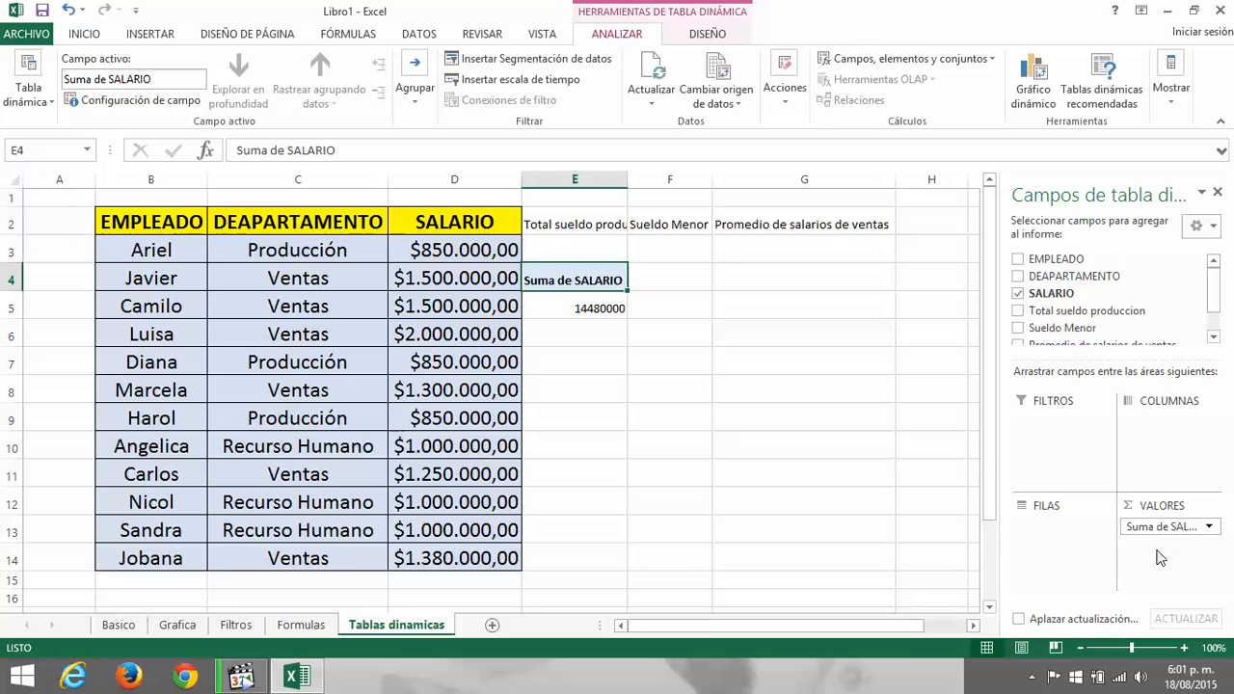
{"action": "left_click", "coordinate": [606, 310]}
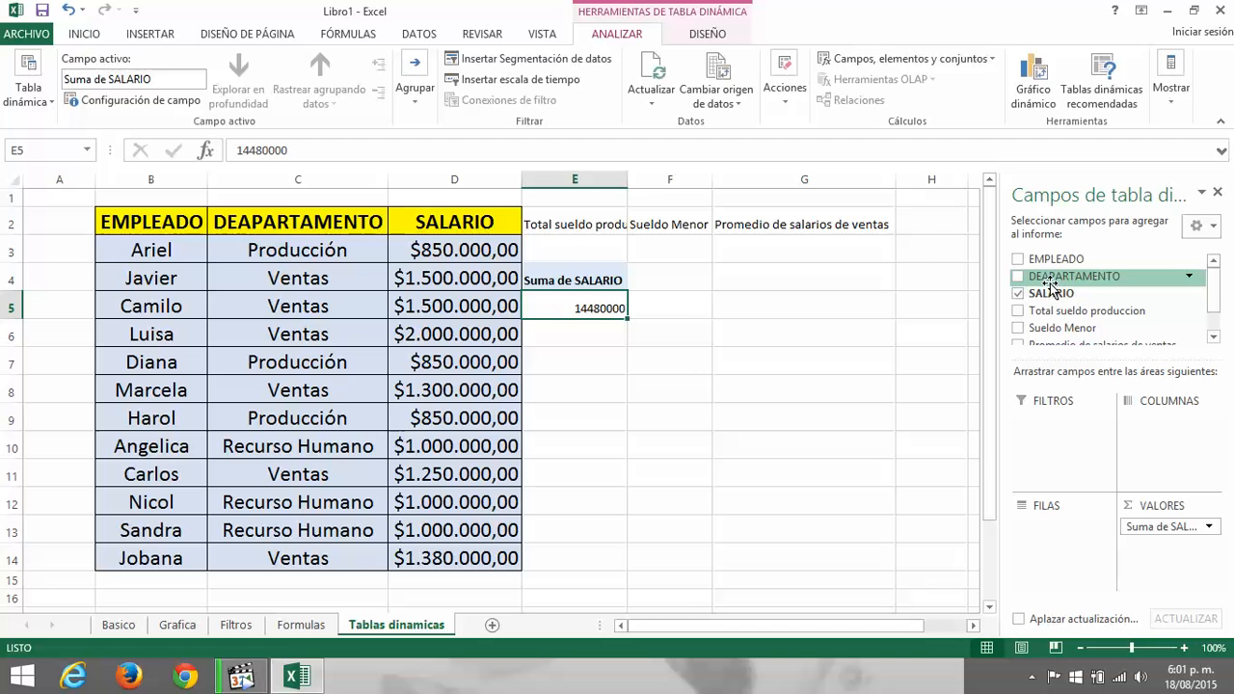
Step: Group the pivot rows by DEAPARTAMENTO and add SALARIO as a second value column
{"action": "left_click_drag", "start_coordinate": [1032, 278], "coordinate": [1061, 527]}
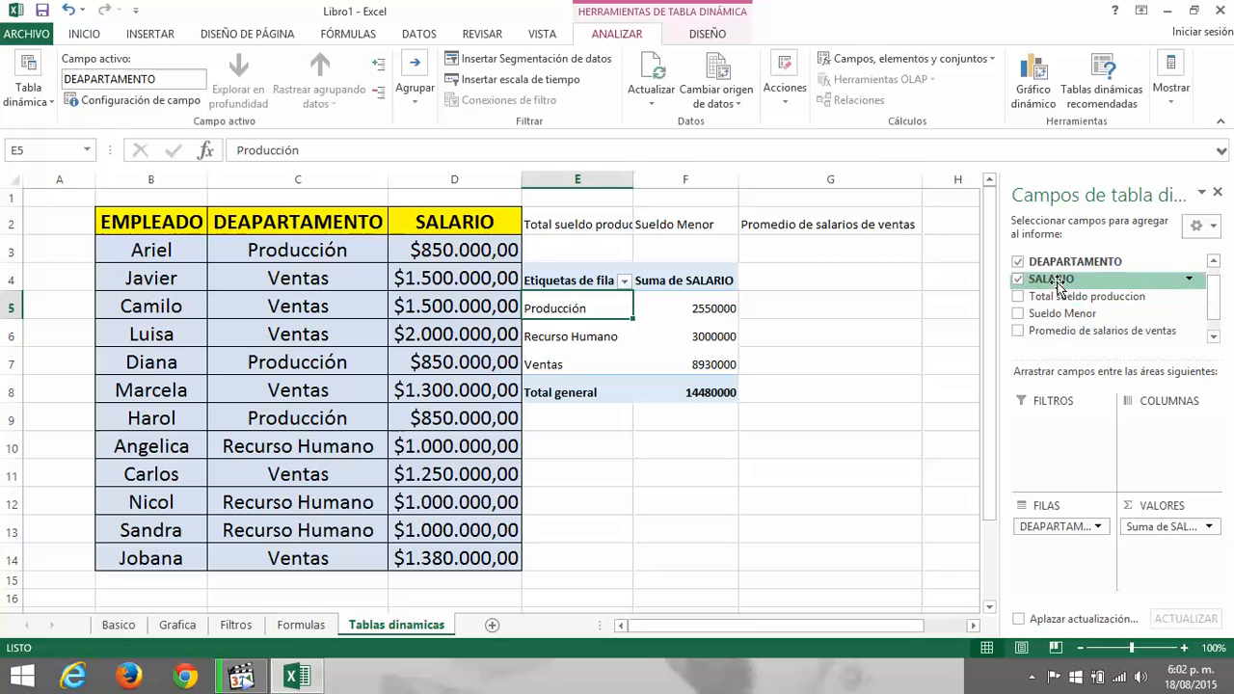
{"action": "left_click_drag", "start_coordinate": [1057, 282], "coordinate": [1136, 546]}
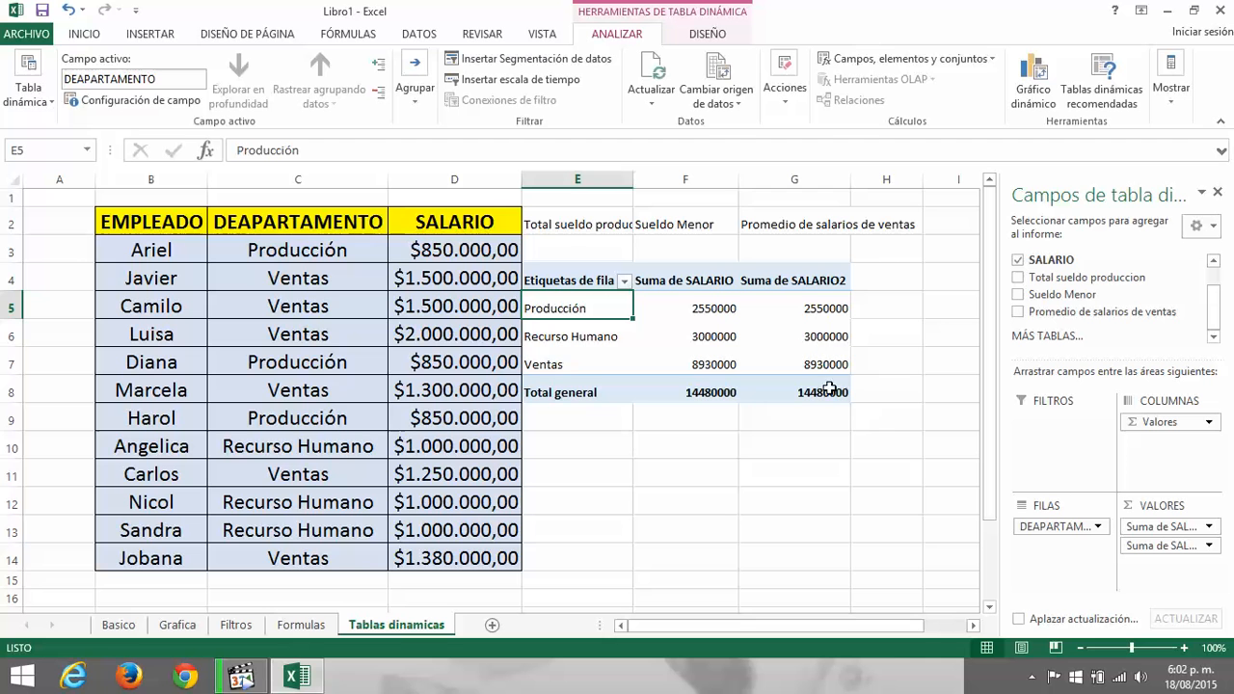
{"action": "mouse_move", "coordinate": [819, 402]}
{"action": "mouse_move", "coordinate": [716, 395]}
Step: Summarize the second salary column by Mín. and rename it Minimo
{"action": "left_click", "coordinate": [1210, 546]}
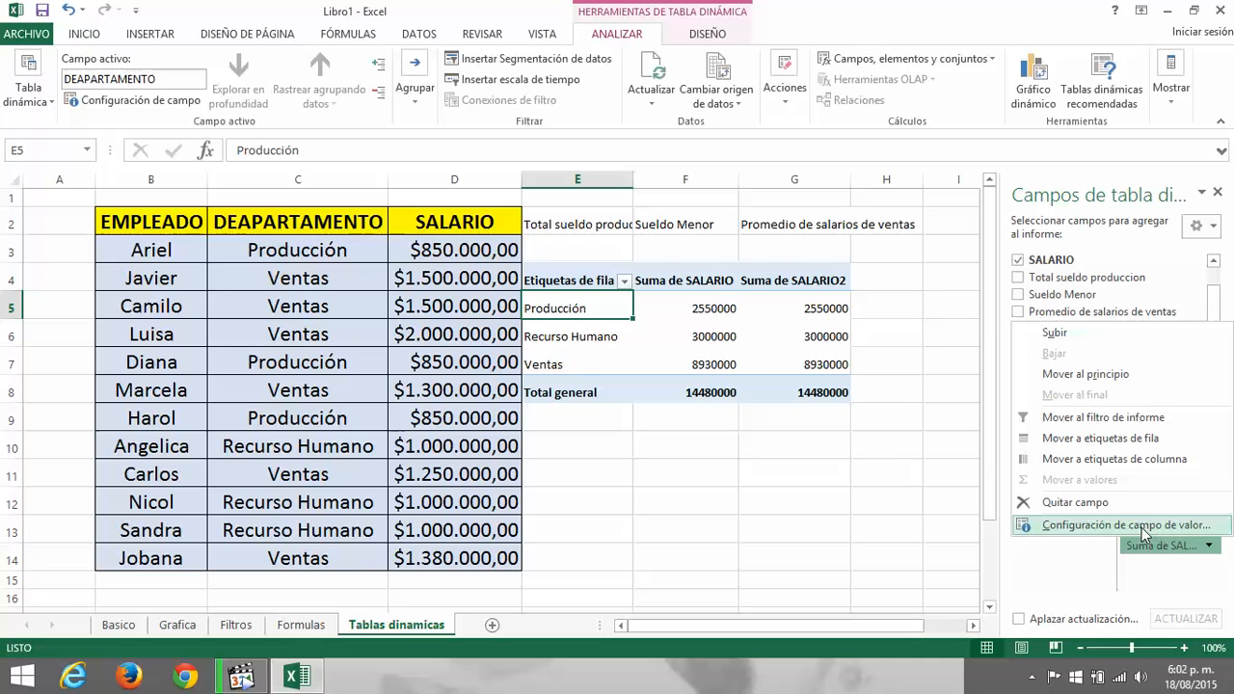
{"action": "left_click", "coordinate": [1143, 529]}
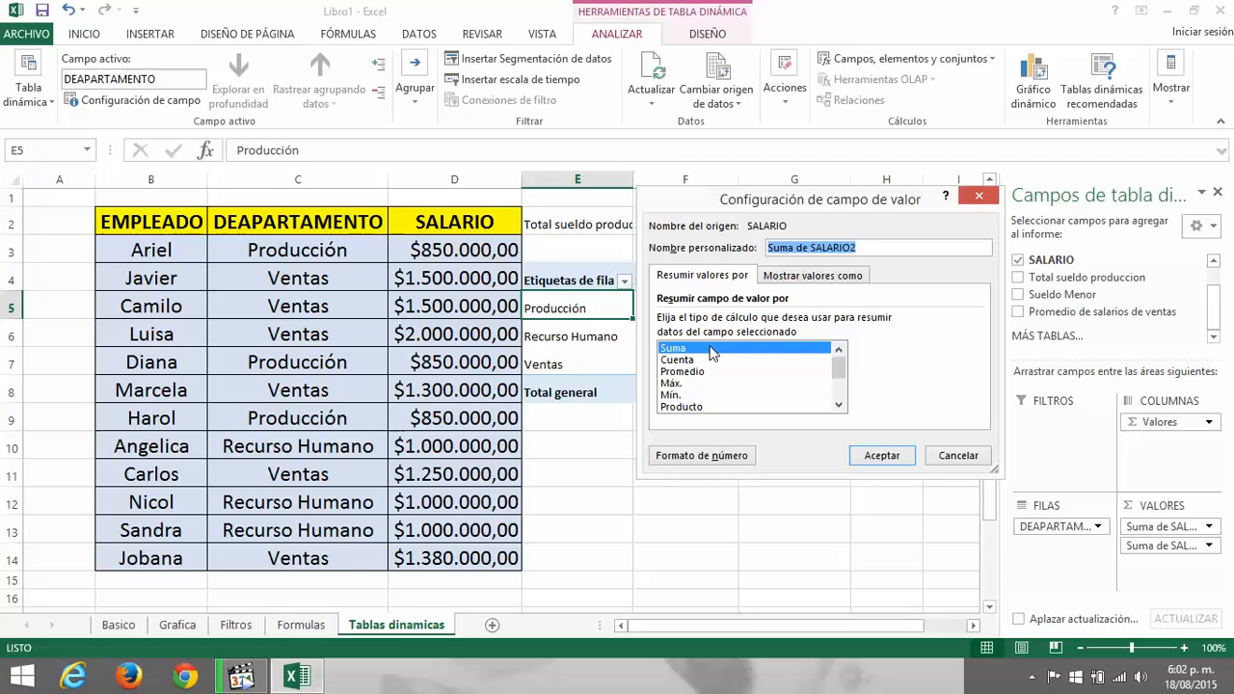
{"action": "left_click", "coordinate": [955, 456]}
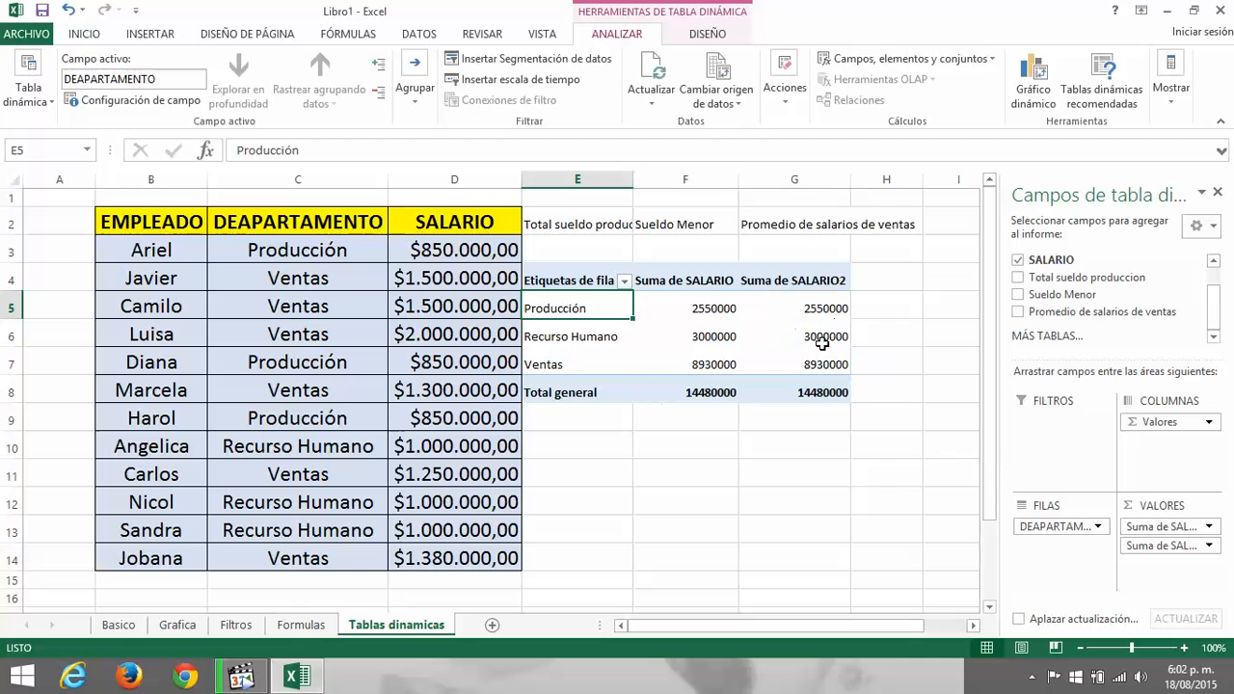
{"action": "left_click", "coordinate": [1209, 546]}
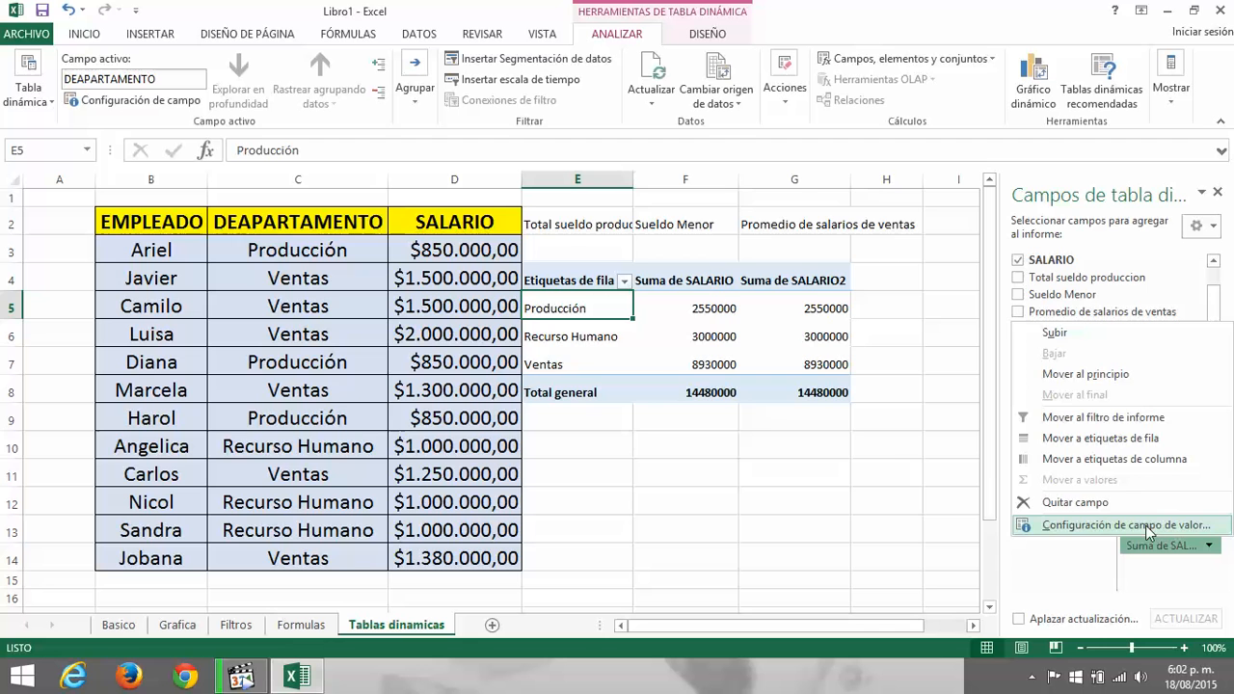
{"action": "left_click", "coordinate": [1147, 526]}
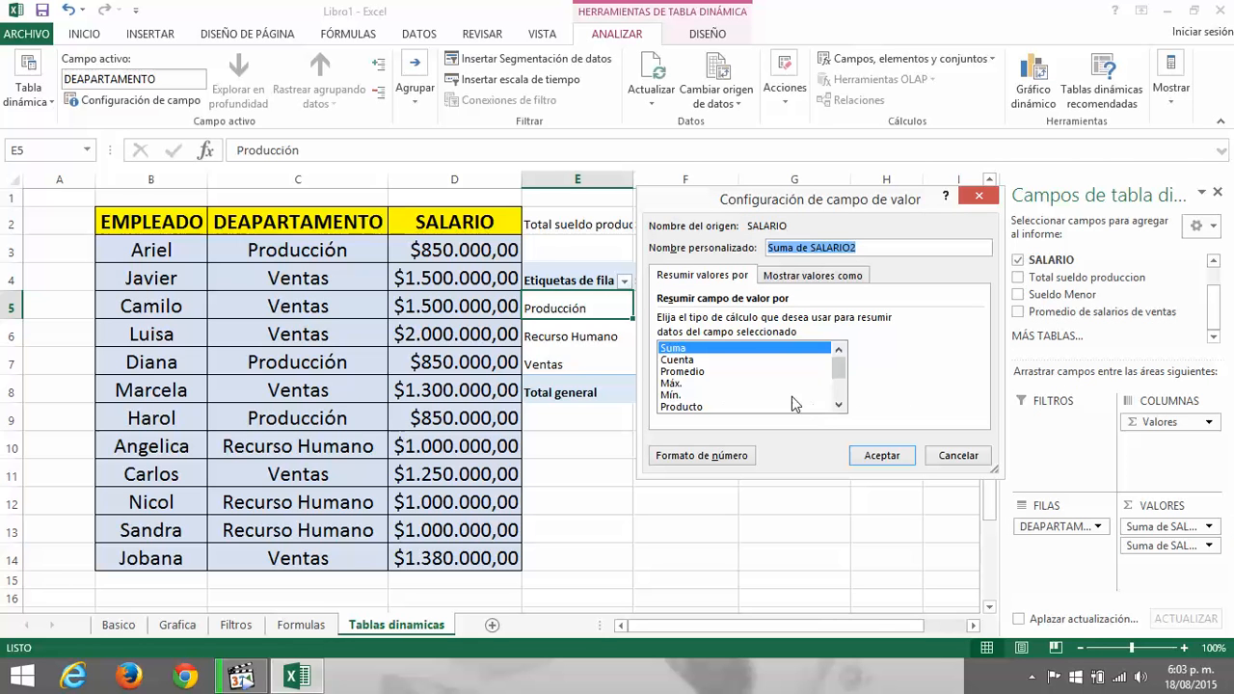
{"action": "left_click", "coordinate": [686, 395]}
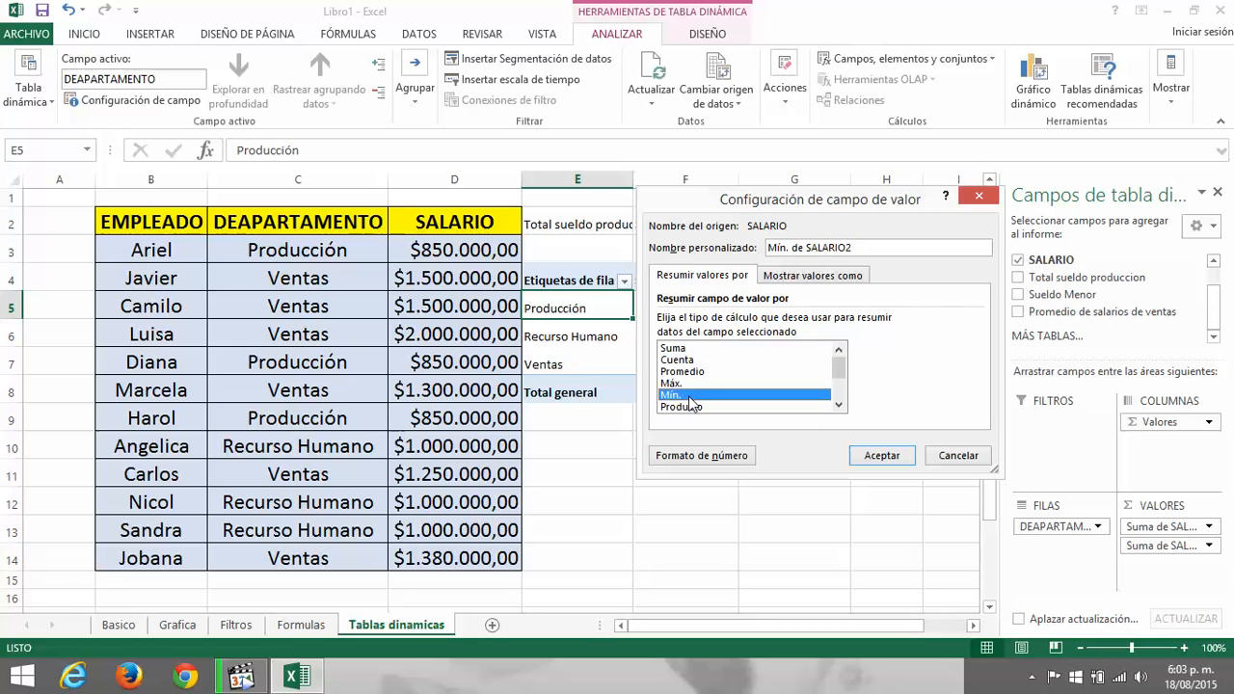
{"action": "left_click_drag", "start_coordinate": [855, 248], "coordinate": [776, 251]}
{"action": "key", "text": "BackSpace"}
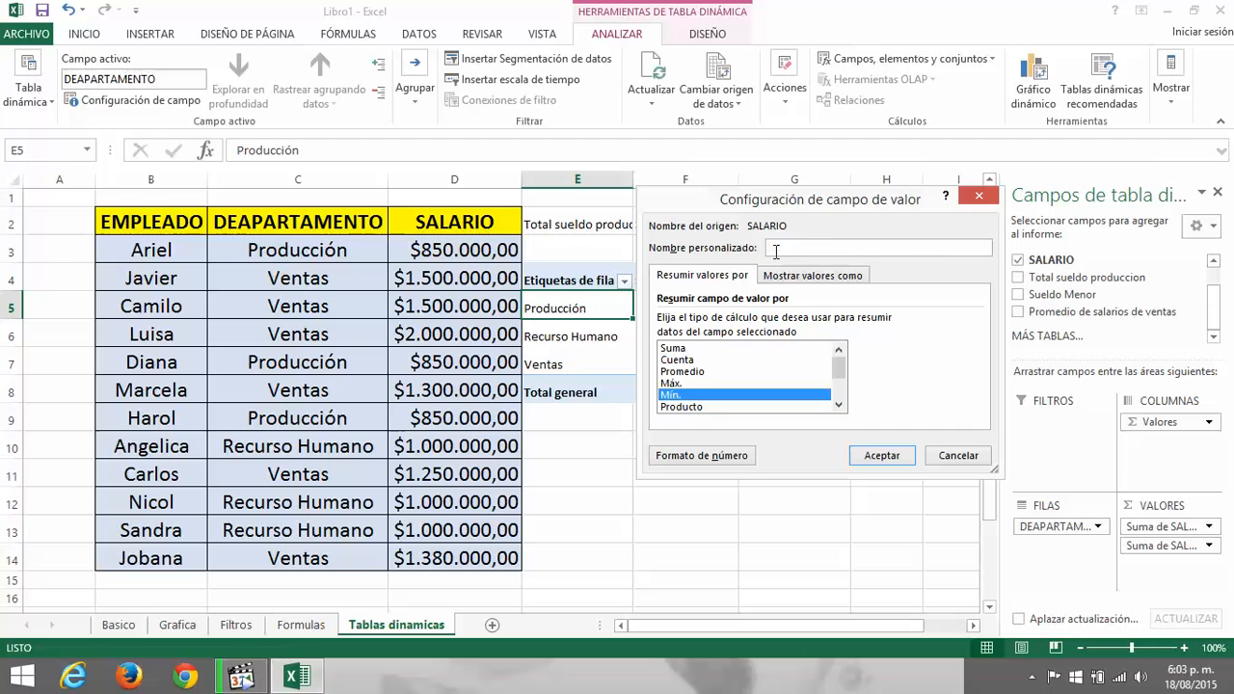
{"action": "key", "text": "ctrl+z"}
{"action": "type", "text": "Minimo"}
{"action": "left_click", "coordinate": [882, 456]}
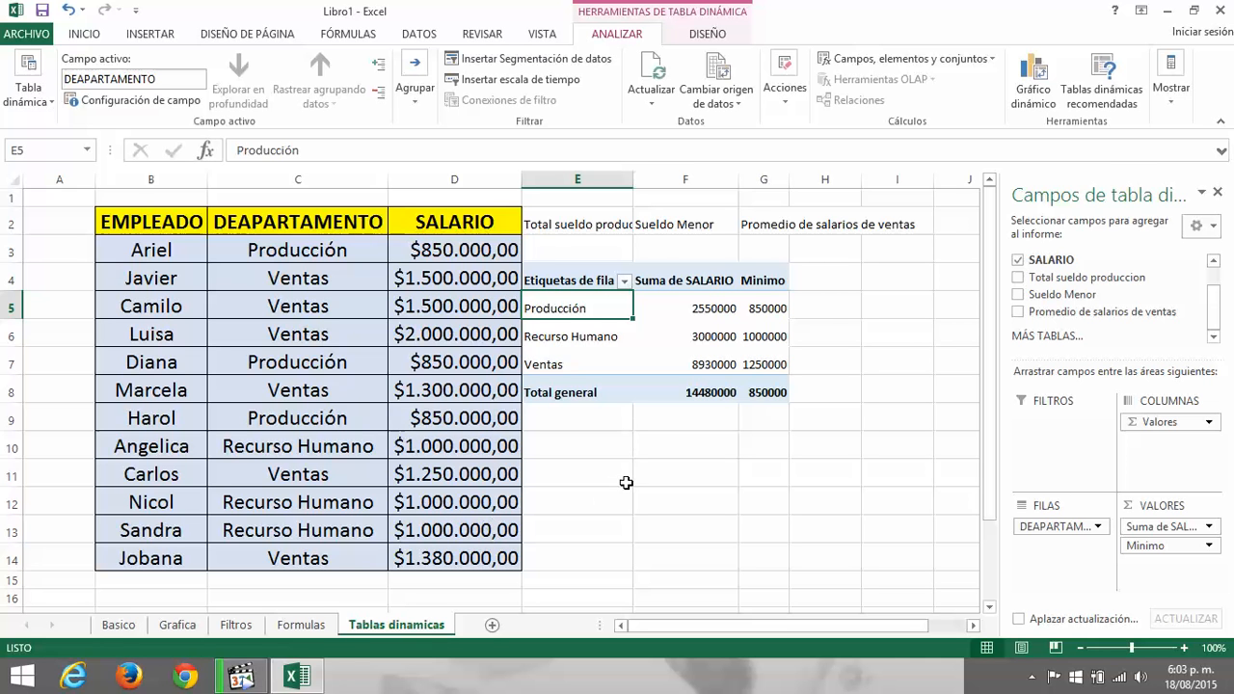
{"action": "mouse_move", "coordinate": [761, 384]}
{"action": "left_click", "coordinate": [763, 364]}
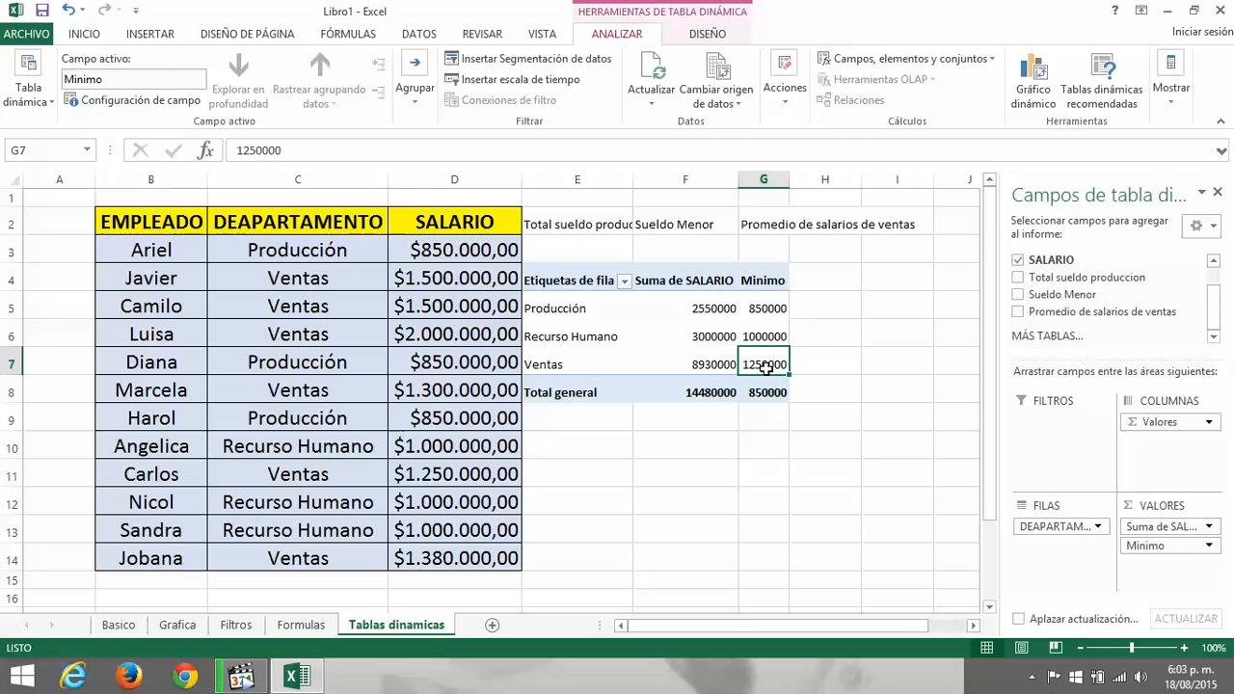
{"action": "mouse_move", "coordinate": [766, 368]}
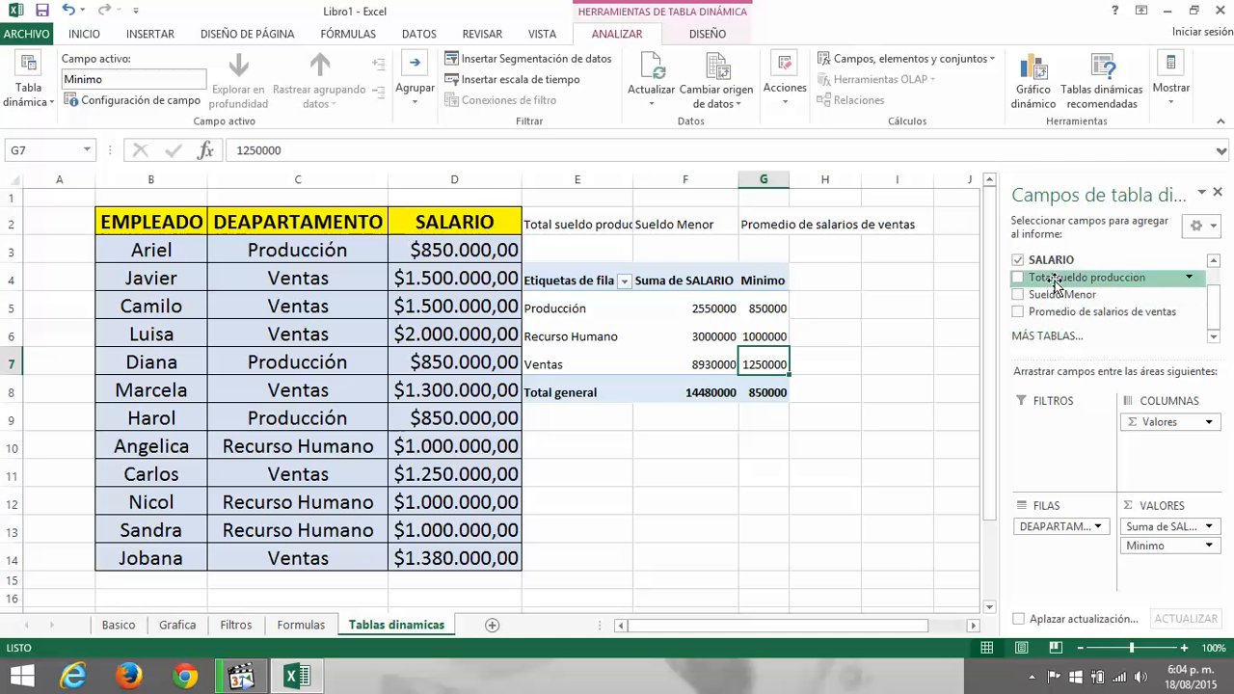
Step: Add SALARIO as a third value column summarized by Promedio and named Promedio
{"action": "left_click_drag", "start_coordinate": [1048, 266], "coordinate": [1130, 570]}
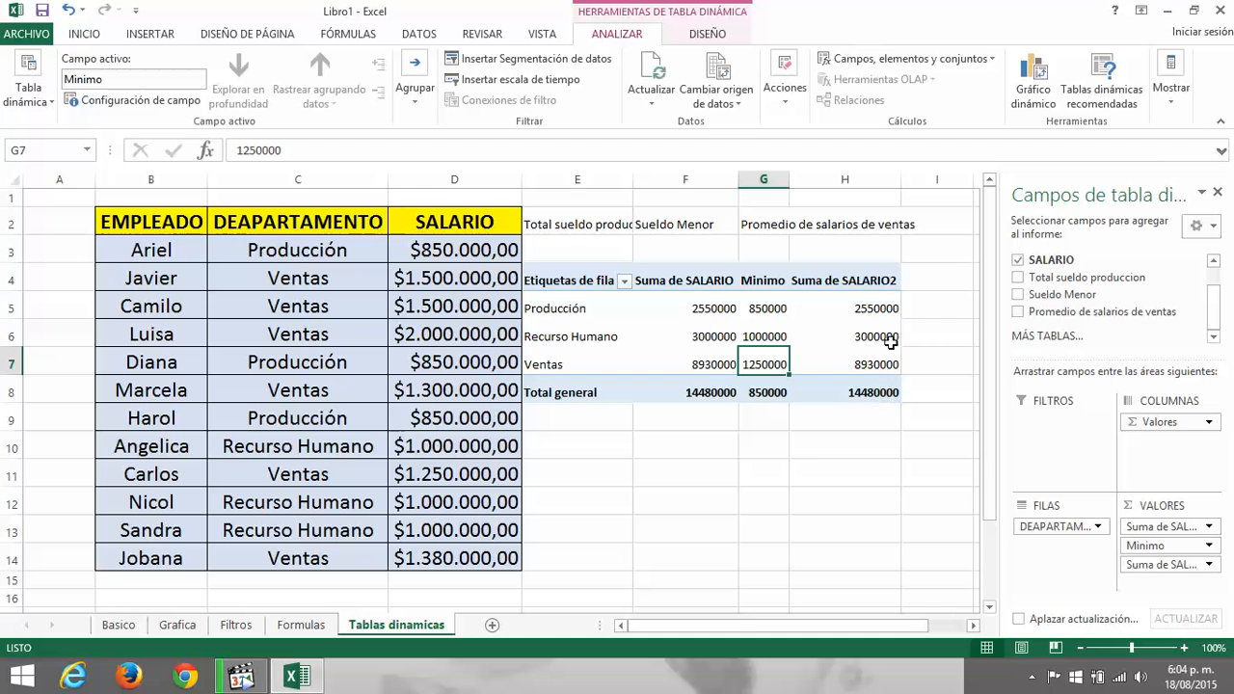
{"action": "left_click", "coordinate": [1210, 566]}
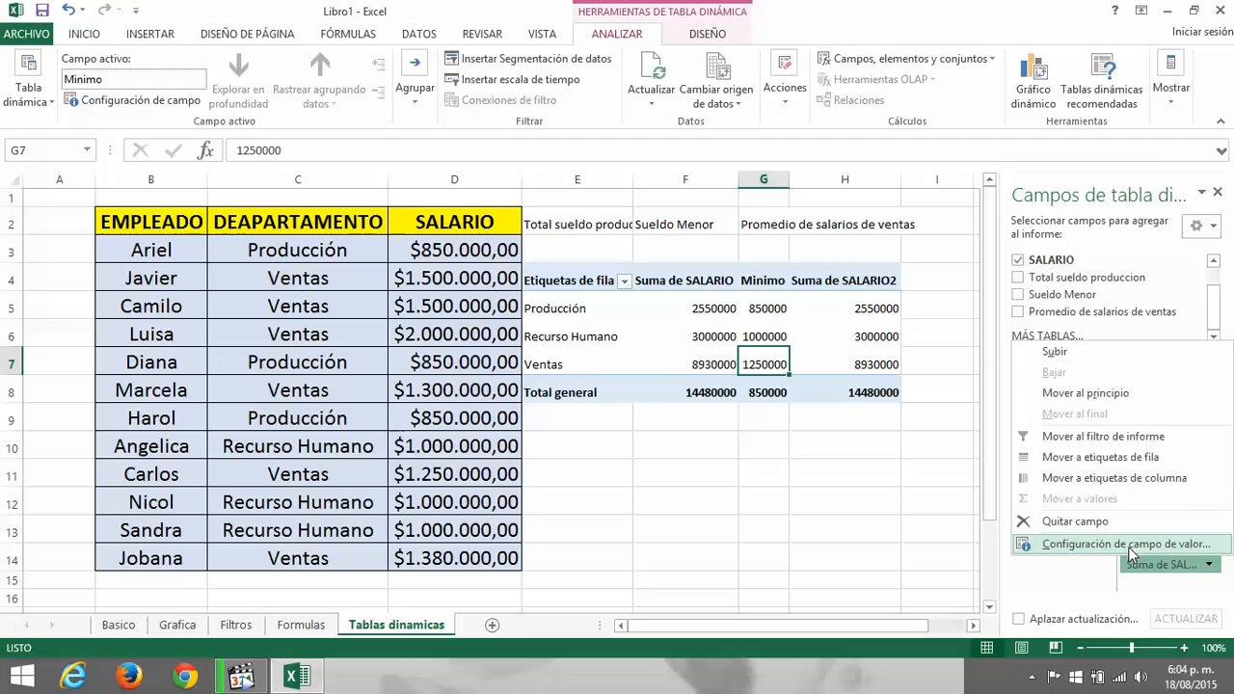
{"action": "left_click", "coordinate": [1126, 545]}
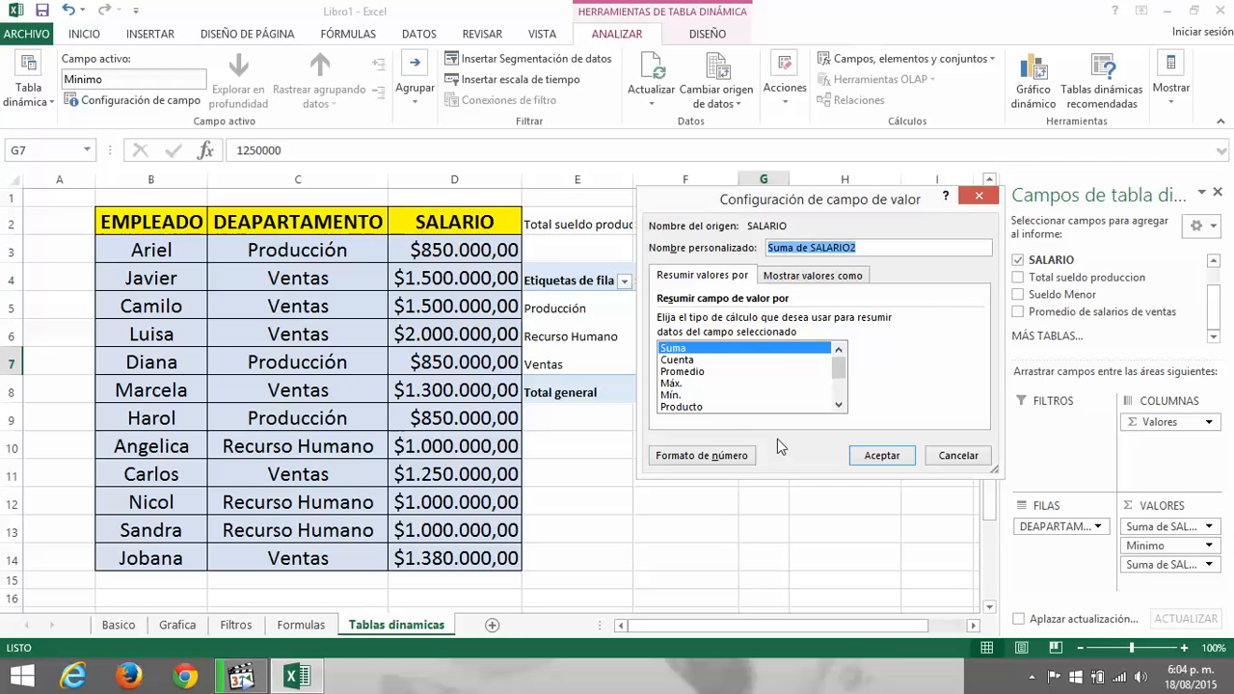
{"action": "left_click", "coordinate": [687, 372]}
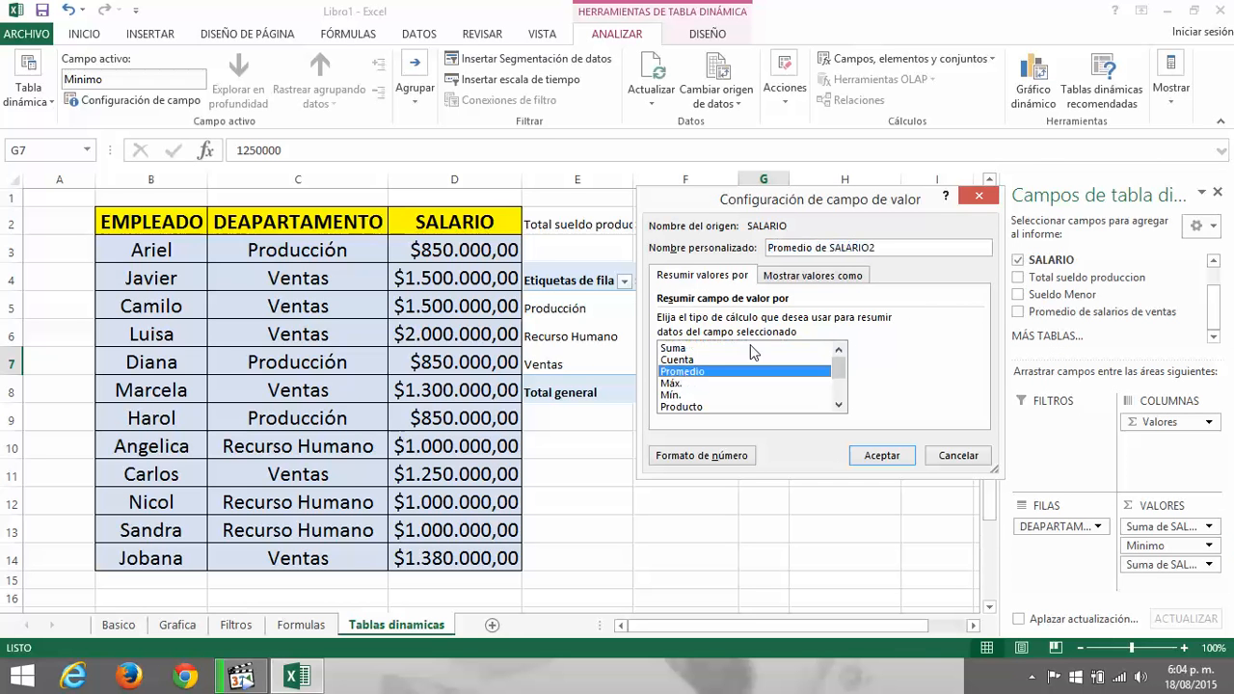
{"action": "left_click_drag", "start_coordinate": [877, 248], "coordinate": [762, 250]}
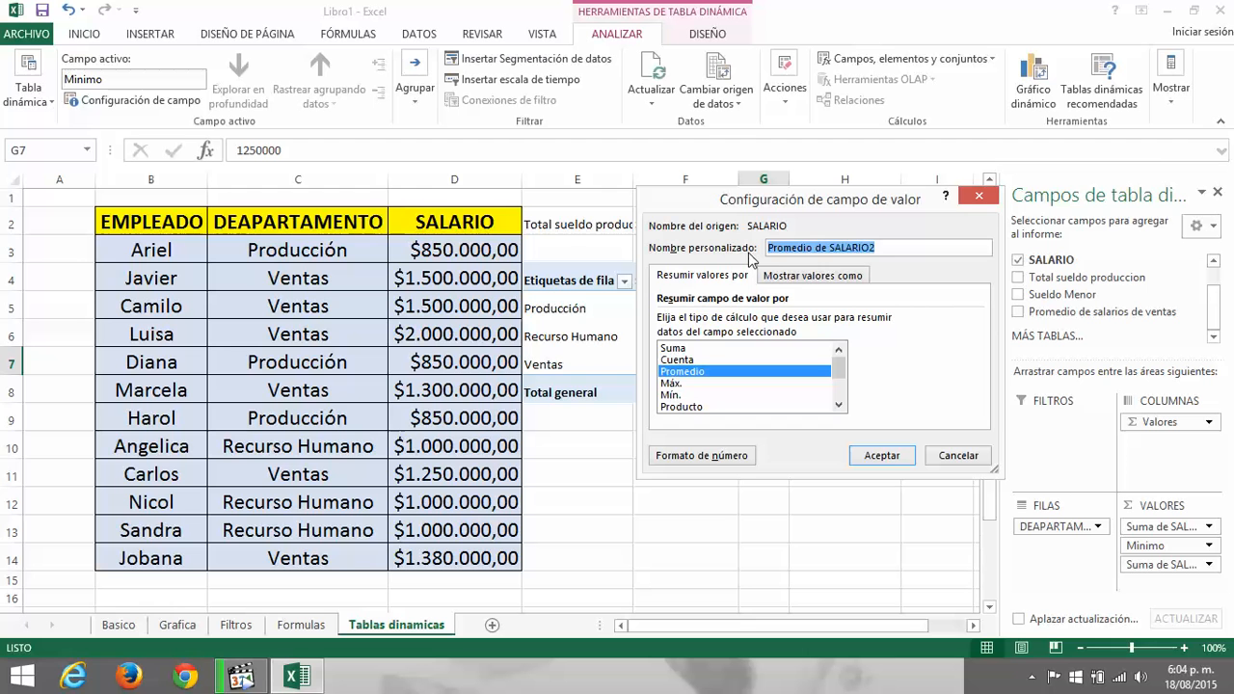
{"action": "type", "text": "Promedio"}
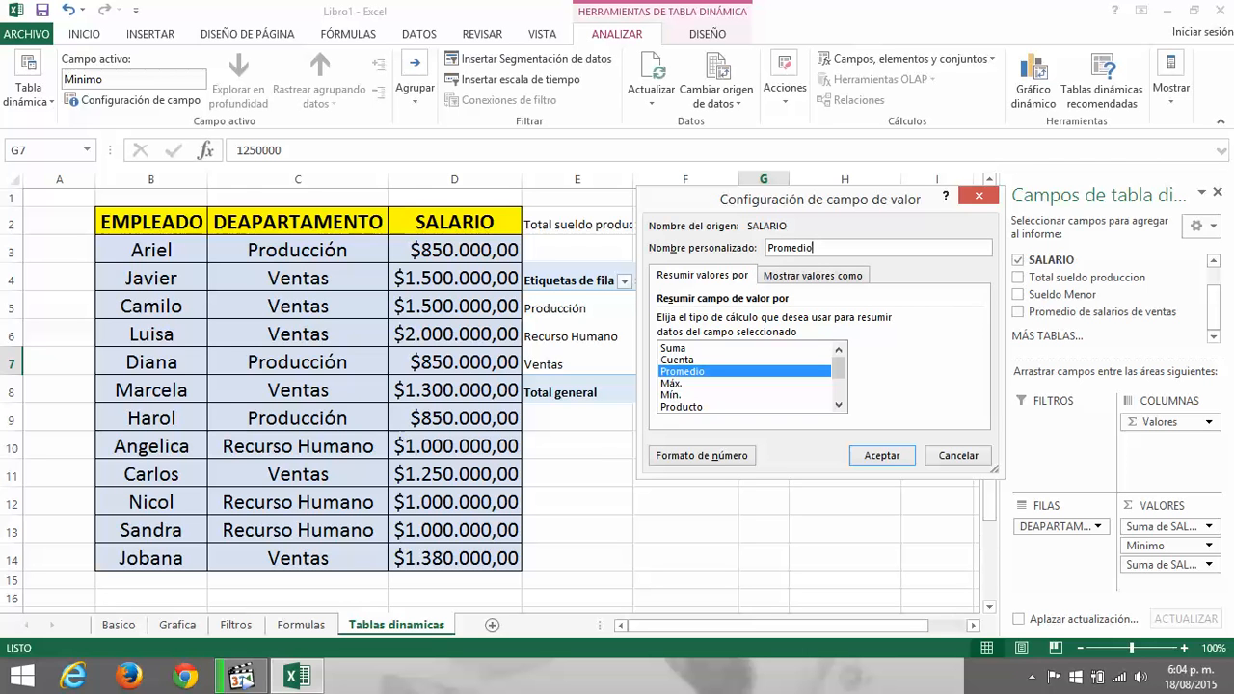
{"action": "left_click", "coordinate": [882, 454]}
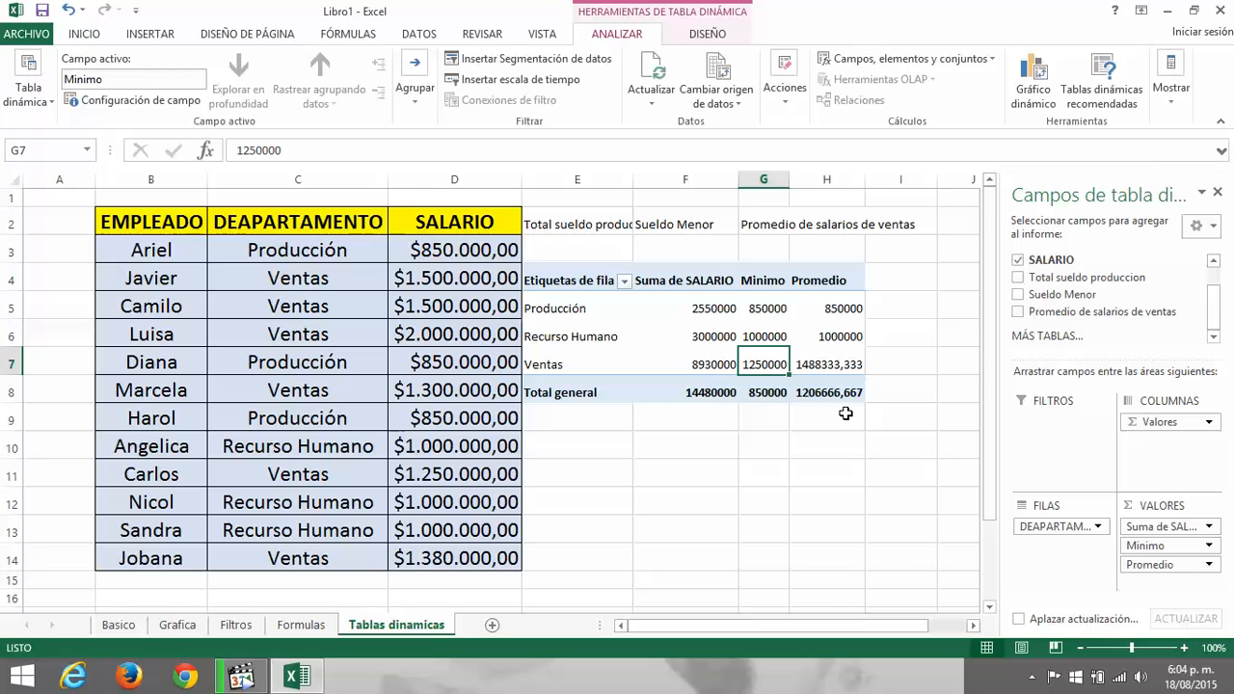
{"action": "mouse_move", "coordinate": [850, 395]}
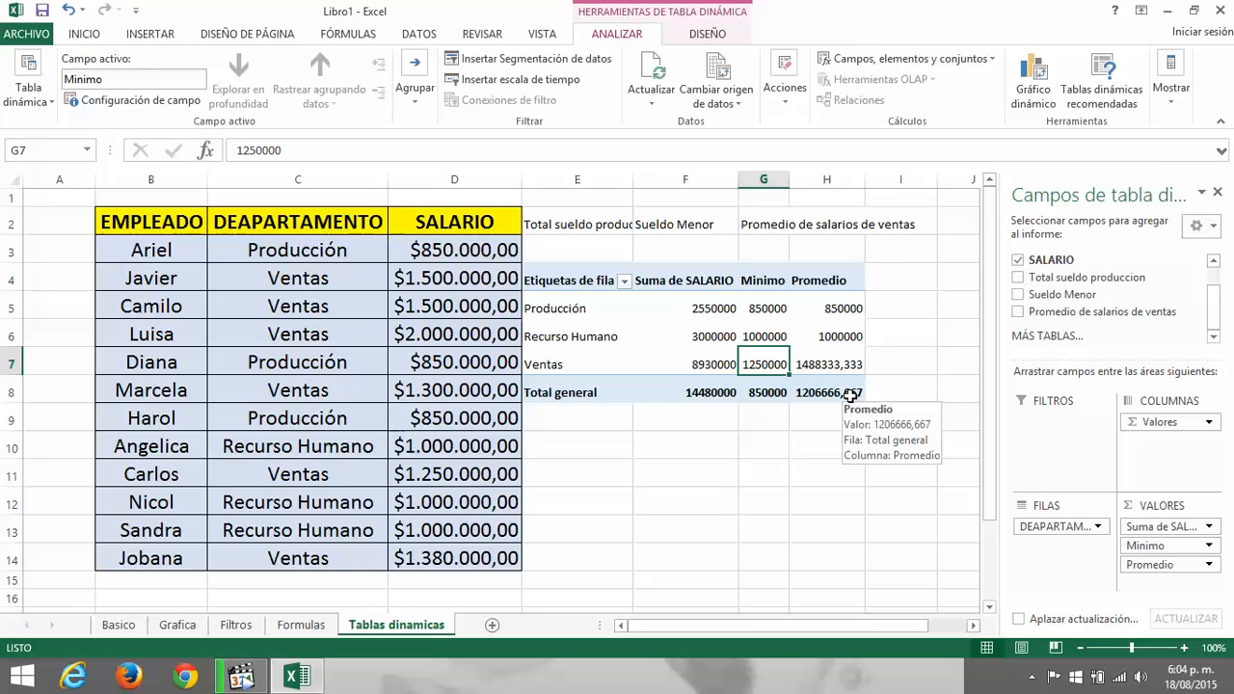
{"action": "left_click", "coordinate": [893, 365]}
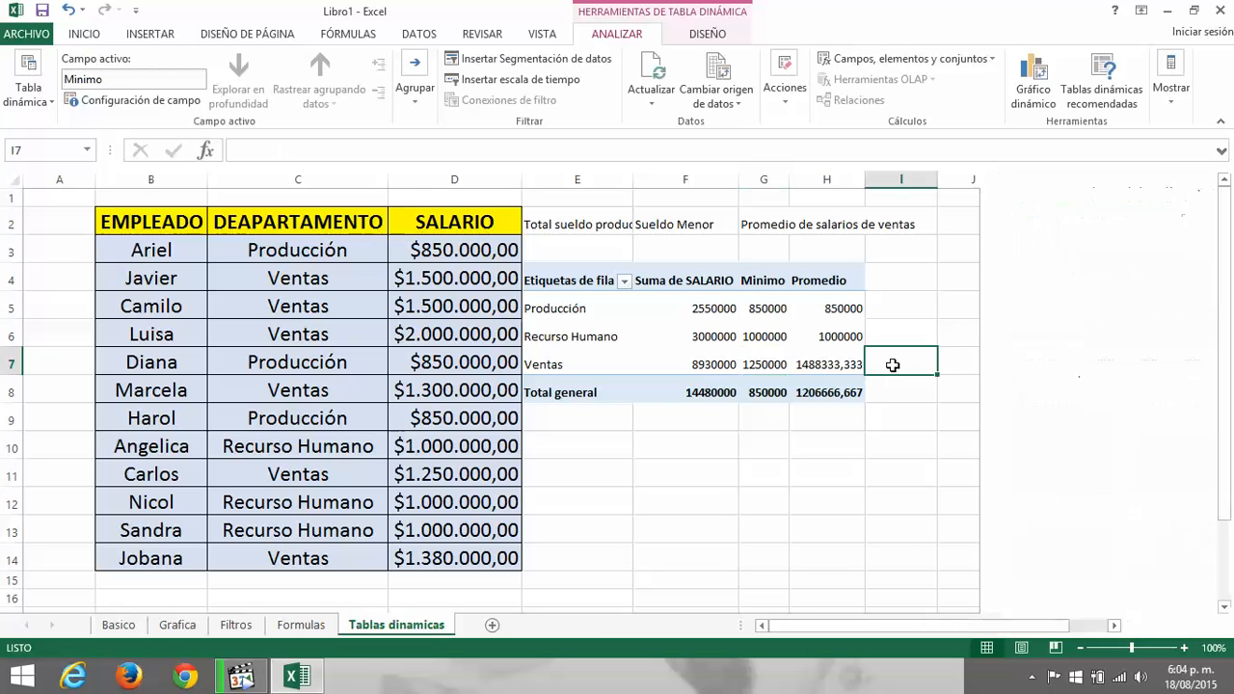
{"action": "left_click", "coordinate": [845, 329]}
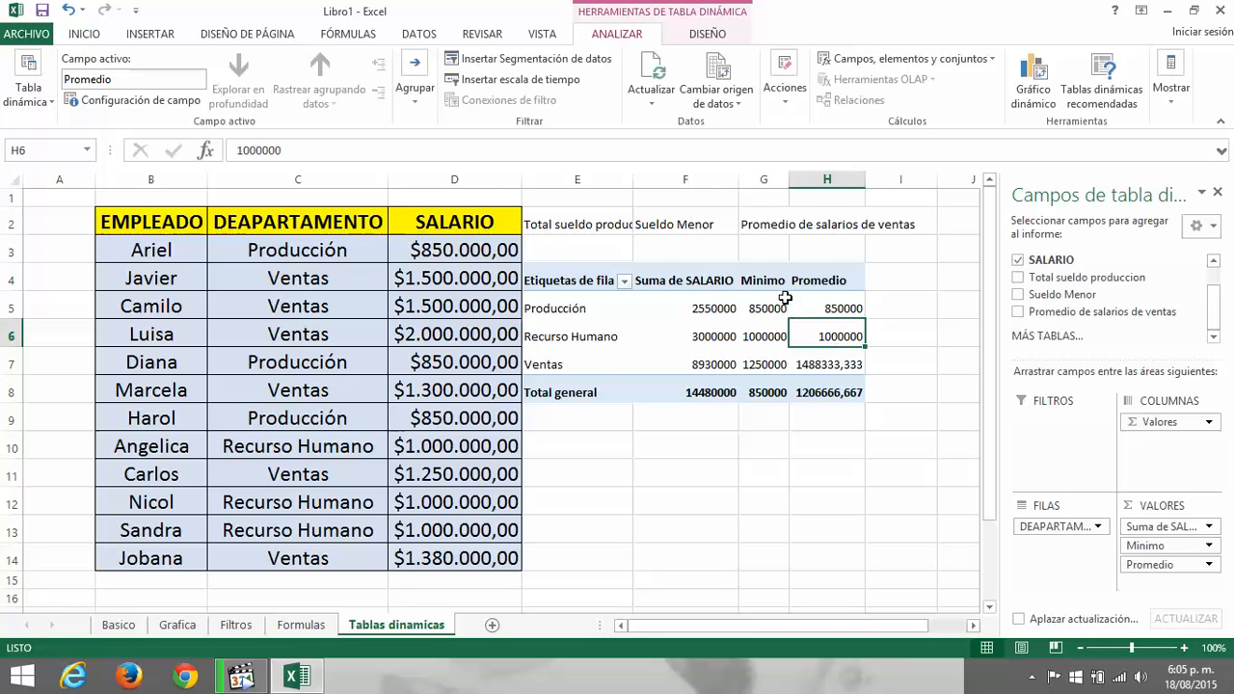
{"action": "mouse_move", "coordinate": [767, 353]}
{"action": "left_click", "coordinate": [625, 282]}
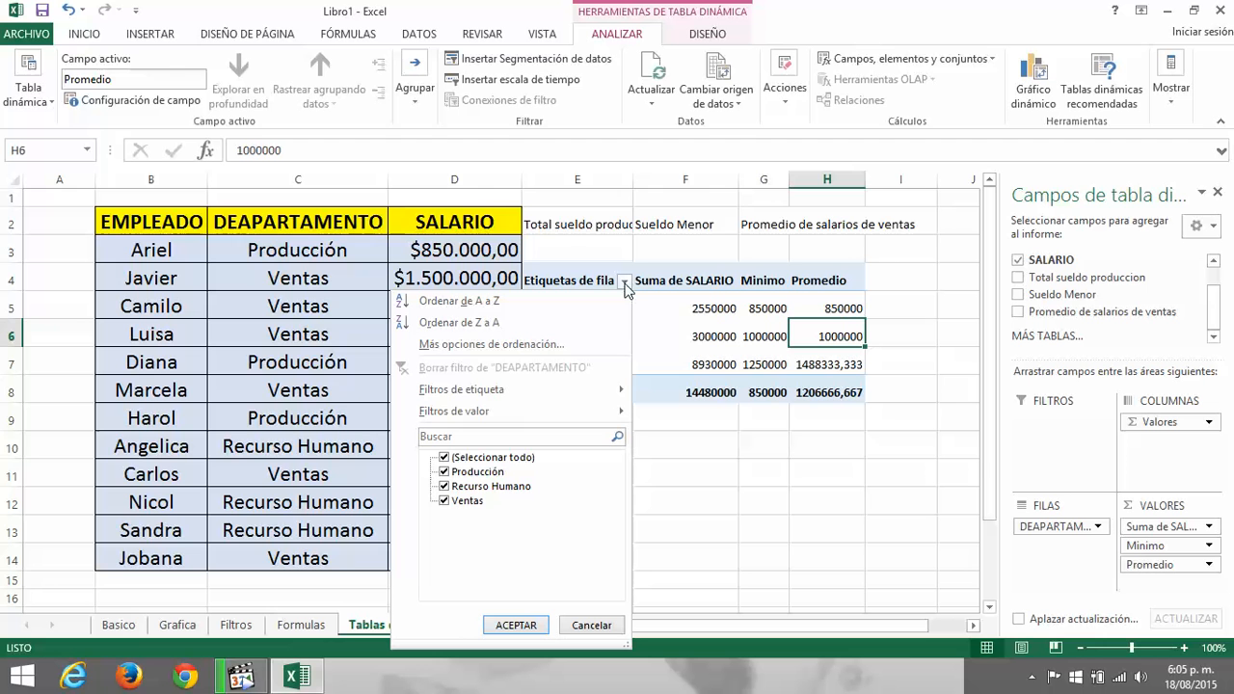
{"action": "left_click", "coordinate": [446, 471]}
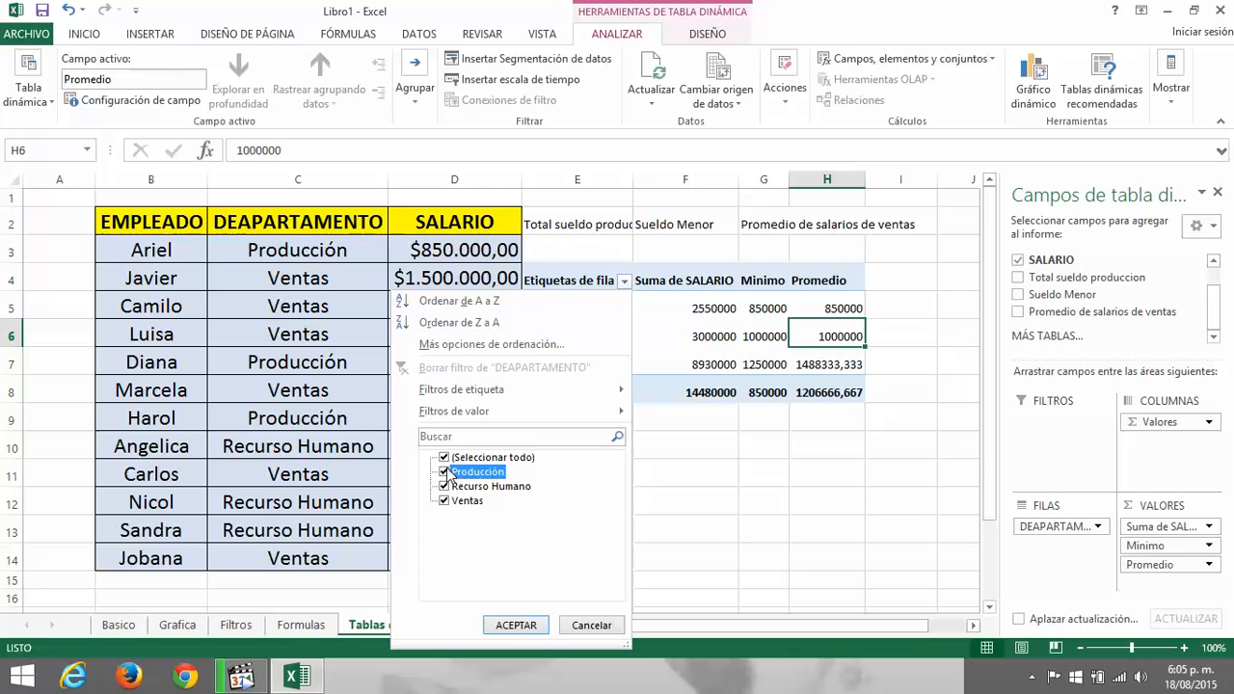
{"action": "left_click", "coordinate": [525, 626]}
{"action": "left_click", "coordinate": [624, 282]}
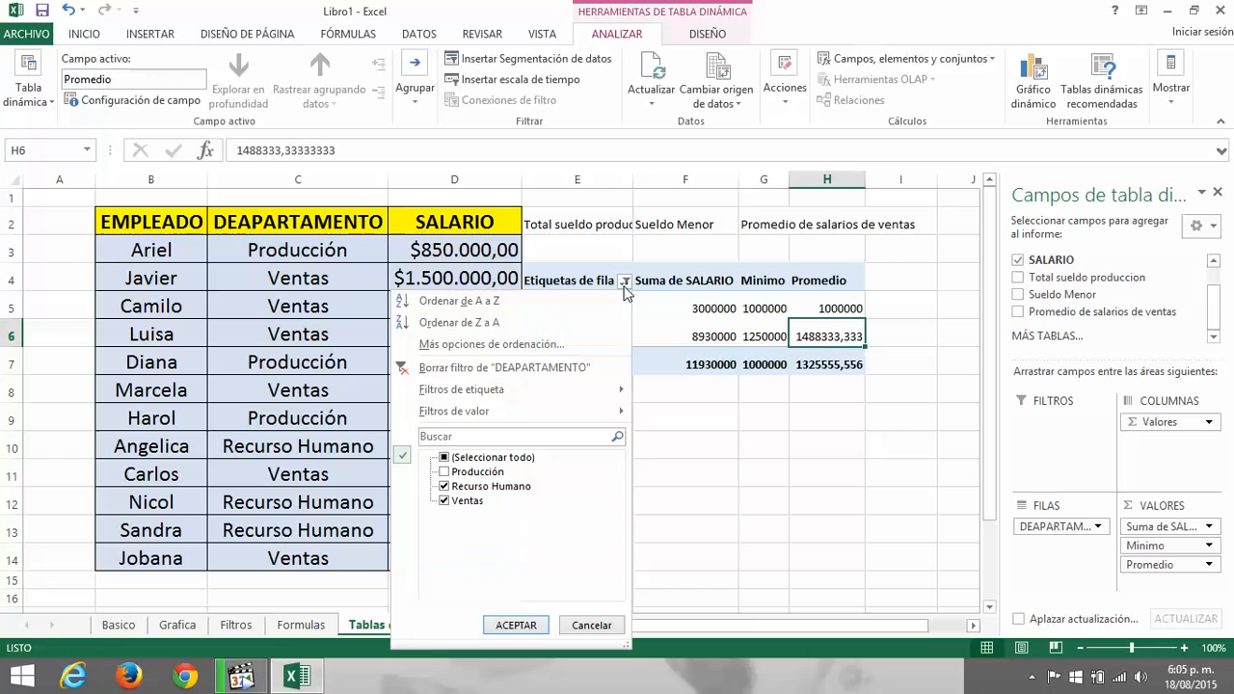
{"action": "left_click", "coordinate": [444, 487]}
{"action": "left_click", "coordinate": [444, 472]}
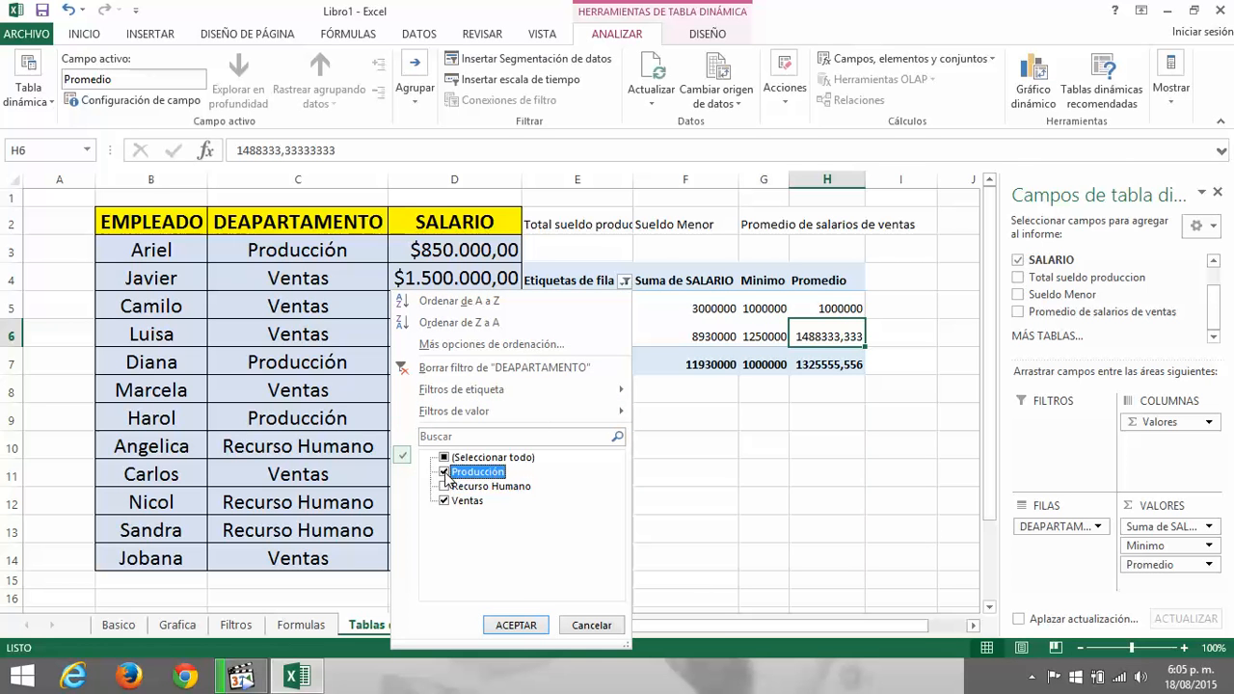
{"action": "left_click", "coordinate": [445, 486]}
{"action": "left_click", "coordinate": [516, 625]}
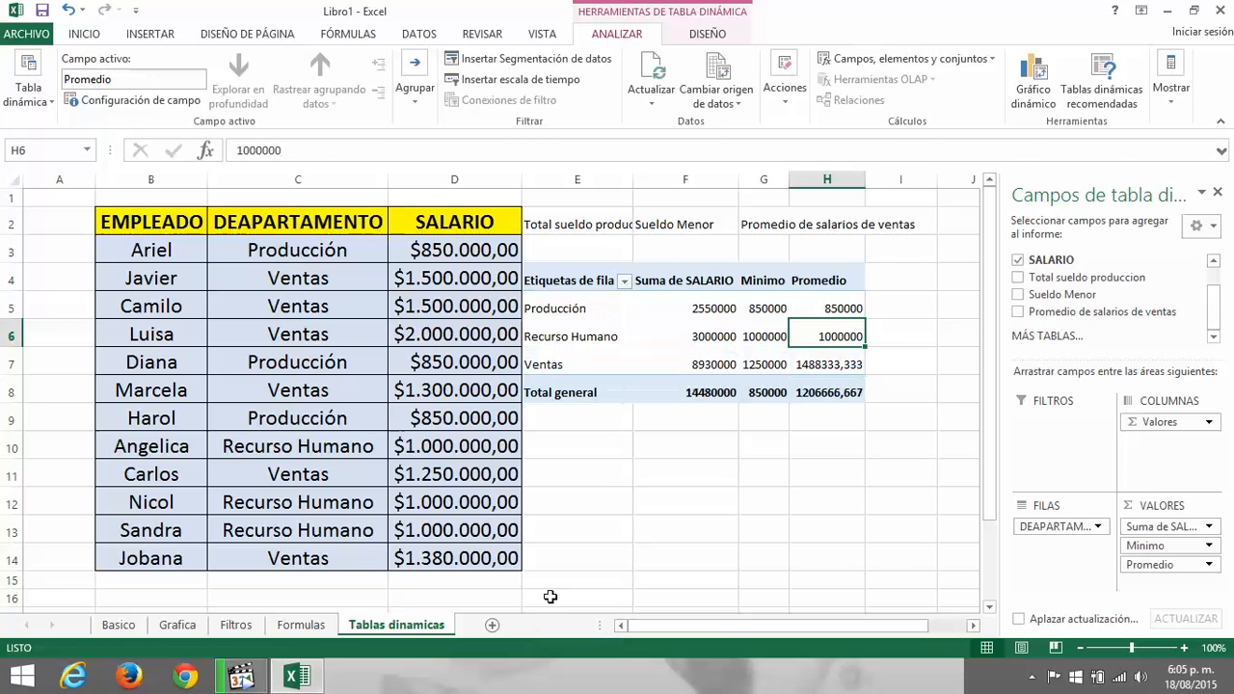
Step: Select an empty cell outside the pivot table, then the Recurso Humano row label
{"action": "left_click", "coordinate": [590, 500]}
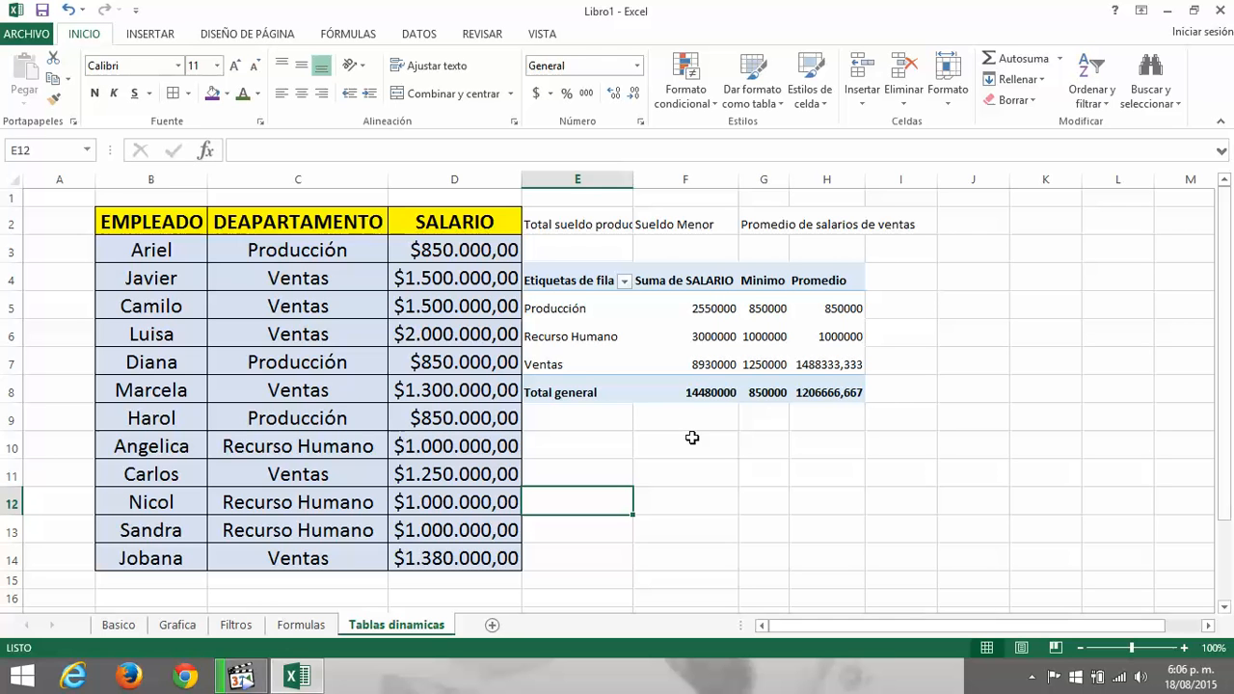
{"action": "left_click", "coordinate": [572, 336]}
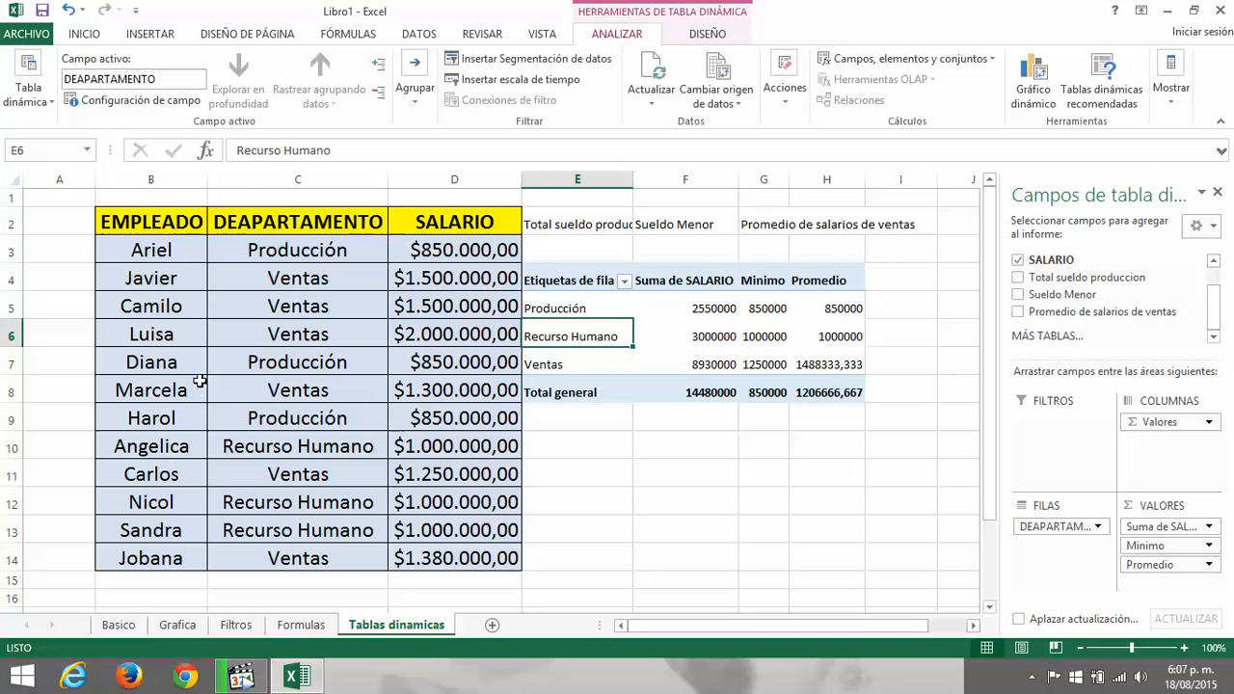
Step: Open Save As for the workbook and browse the local C: and D: drives
{"action": "left_click", "coordinate": [30, 37]}
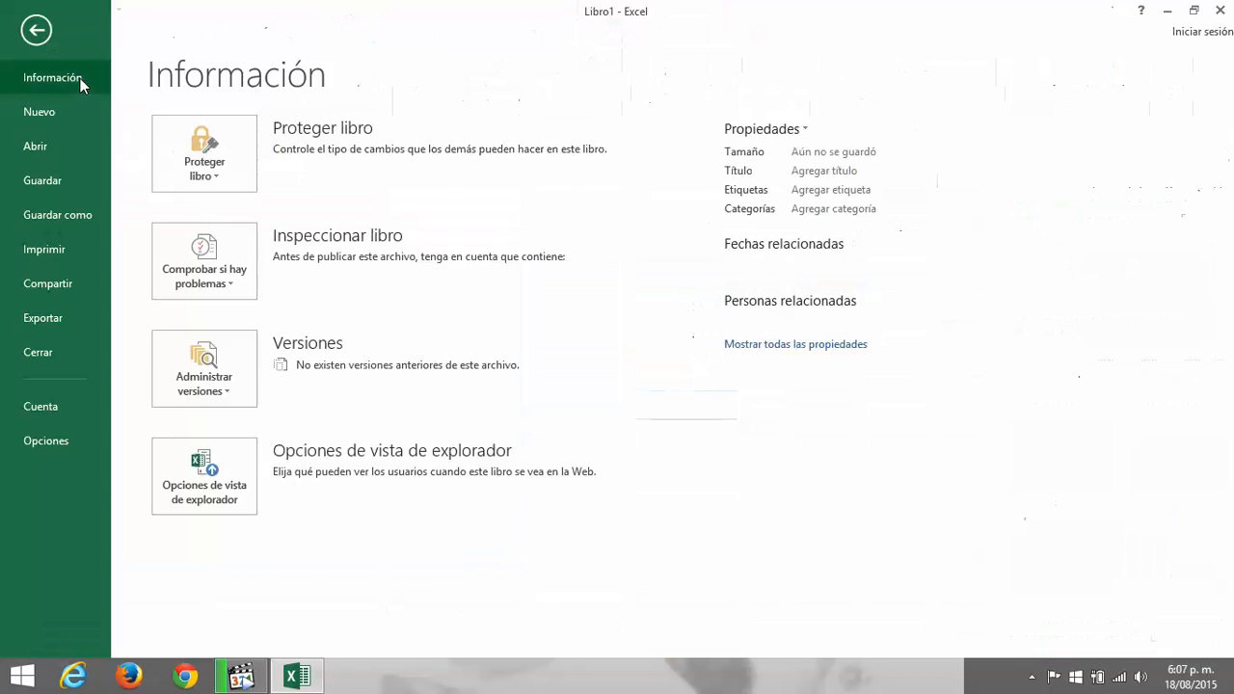
{"action": "left_click", "coordinate": [74, 215]}
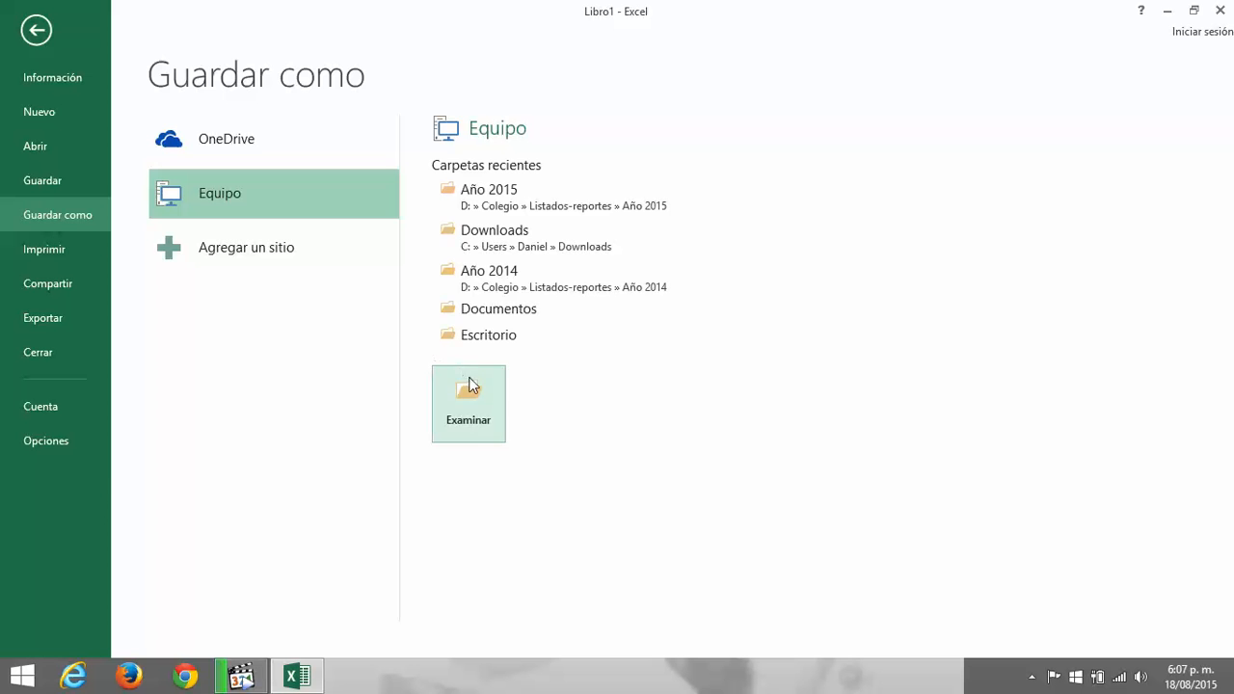
{"action": "left_click", "coordinate": [471, 387]}
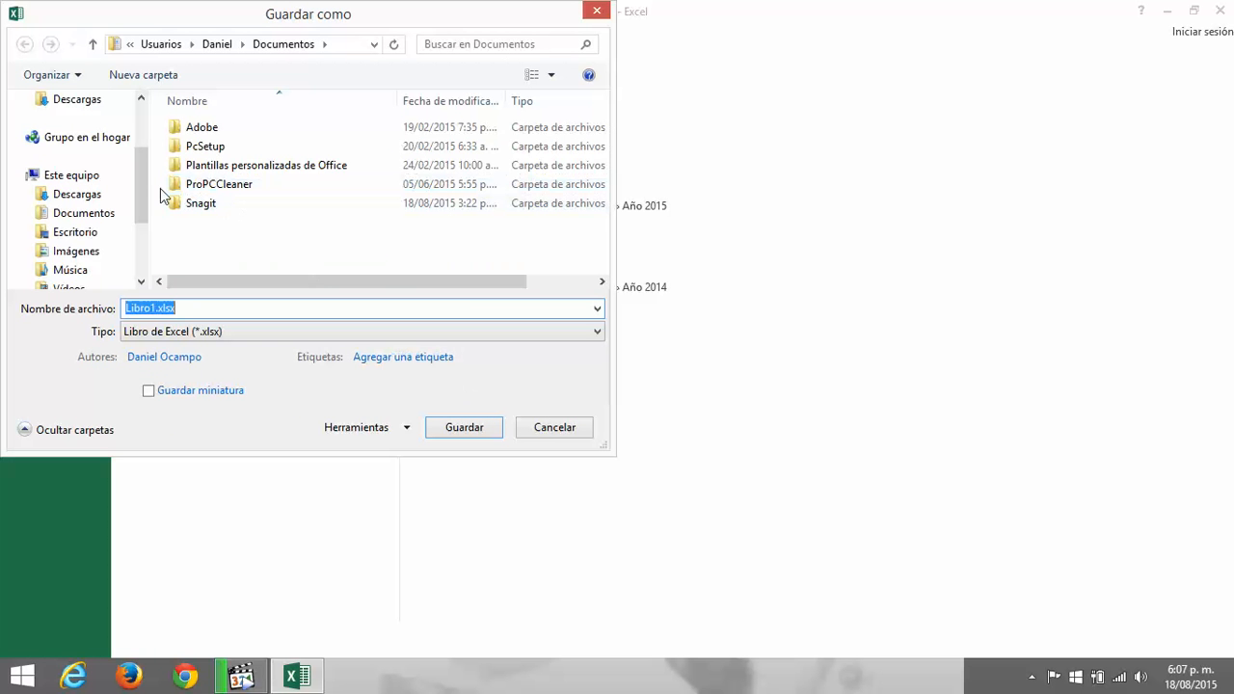
{"action": "scroll", "coordinate": [138, 187], "scroll_direction": "down", "scroll_amount": 2}
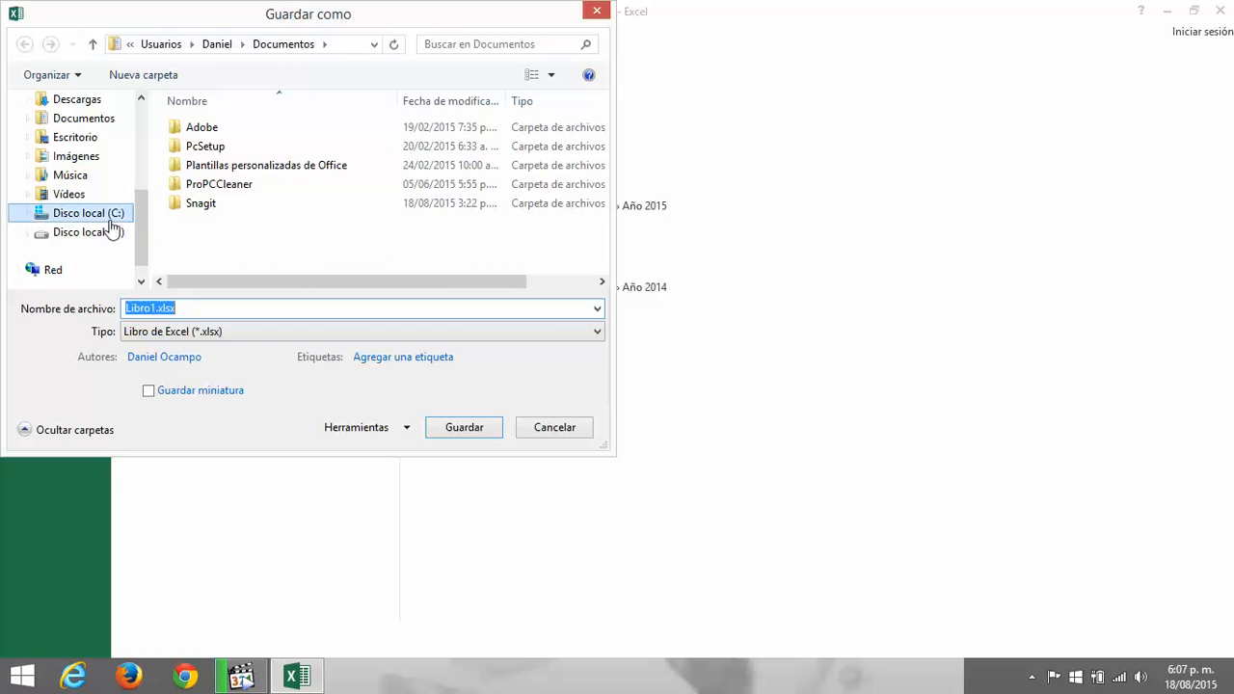
{"action": "left_click", "coordinate": [110, 219]}
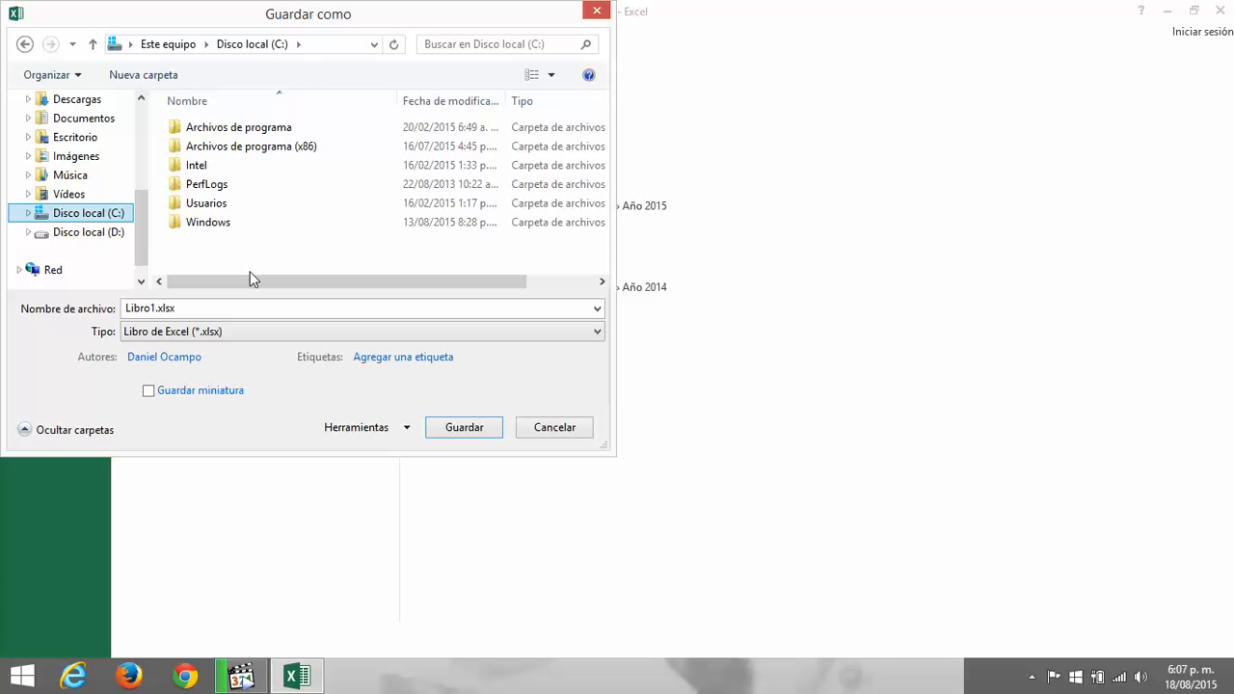
{"action": "left_click", "coordinate": [106, 231]}
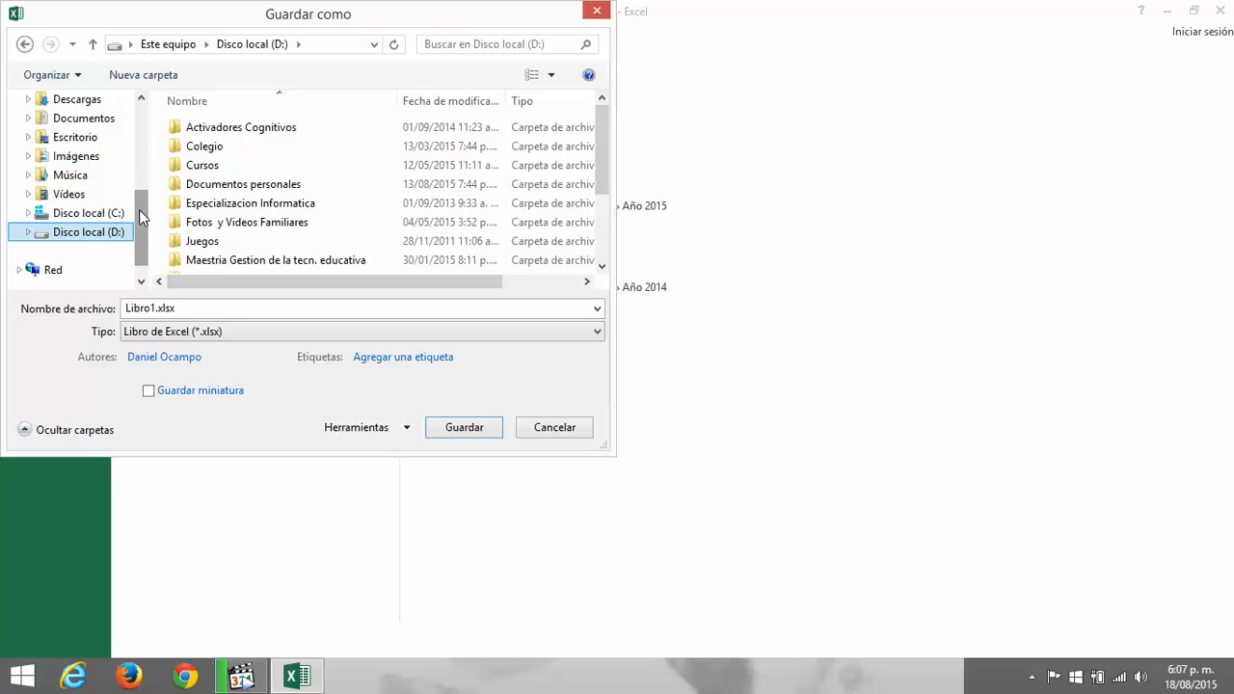
{"action": "scroll", "coordinate": [139, 209], "scroll_direction": "up", "scroll_amount": 3}
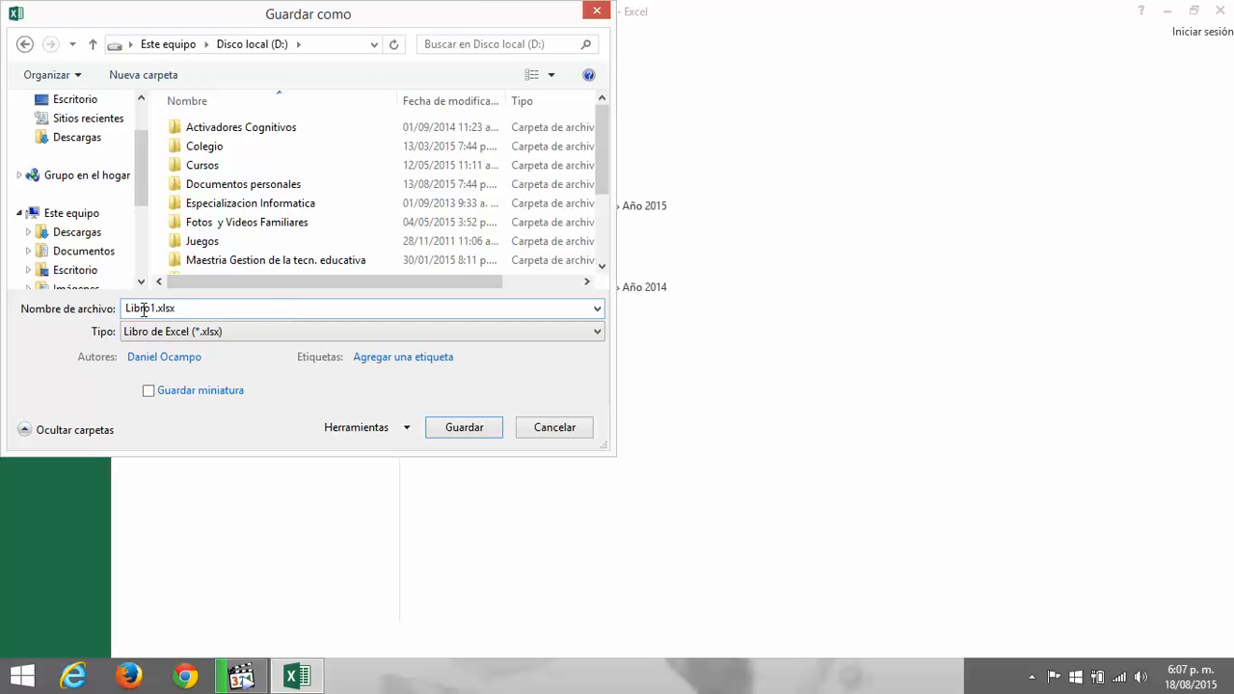
Step: Try the Excel 97-2003 (.xls) type, switch back to .xlsx, and cancel without saving
{"action": "double_click", "coordinate": [178, 309]}
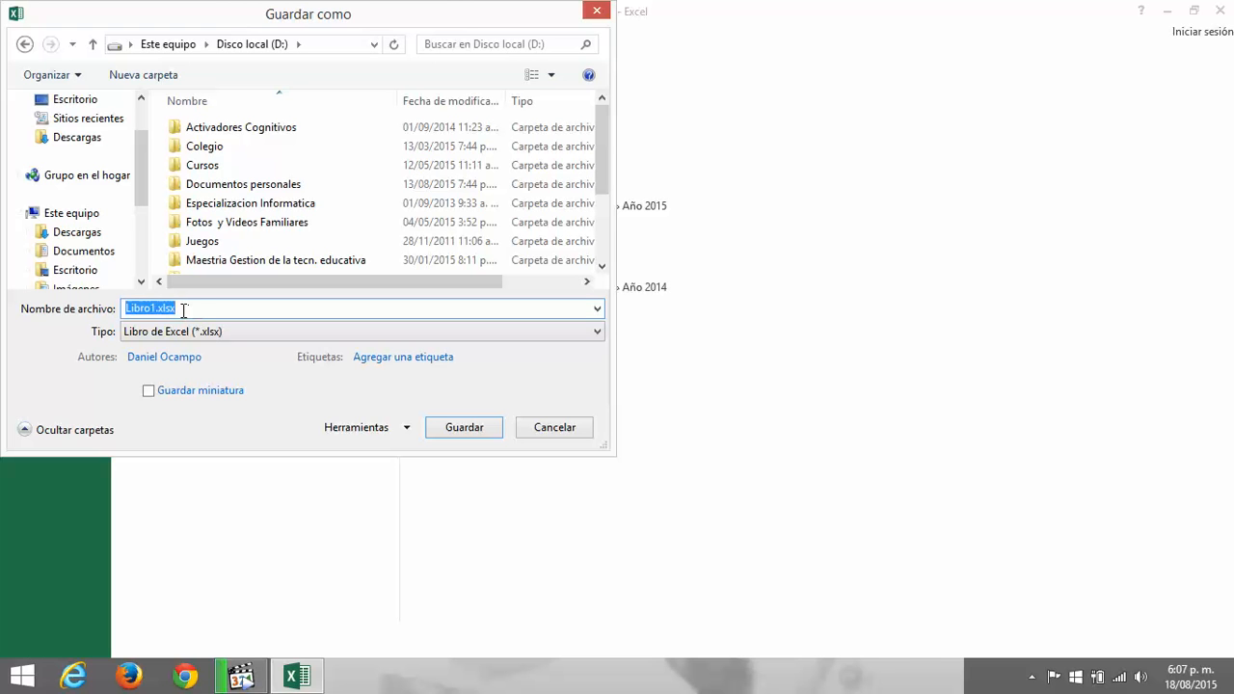
{"action": "left_click_drag", "start_coordinate": [177, 309], "coordinate": [161, 310]}
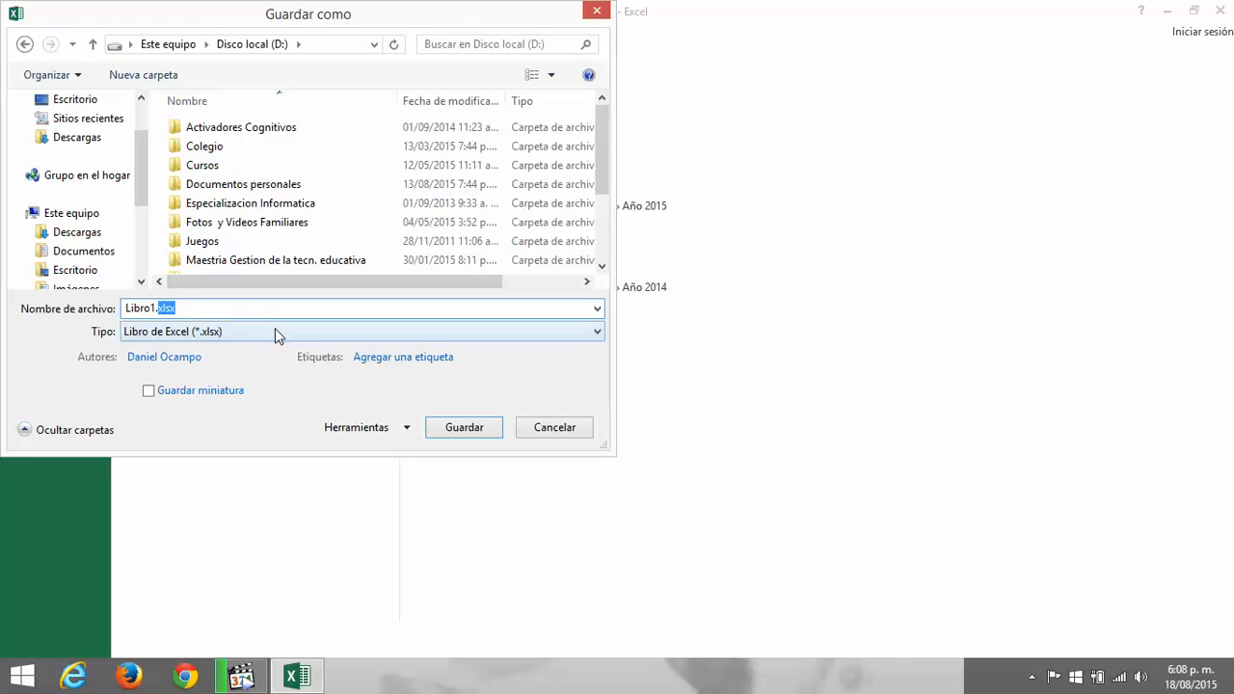
{"action": "left_click", "coordinate": [316, 333]}
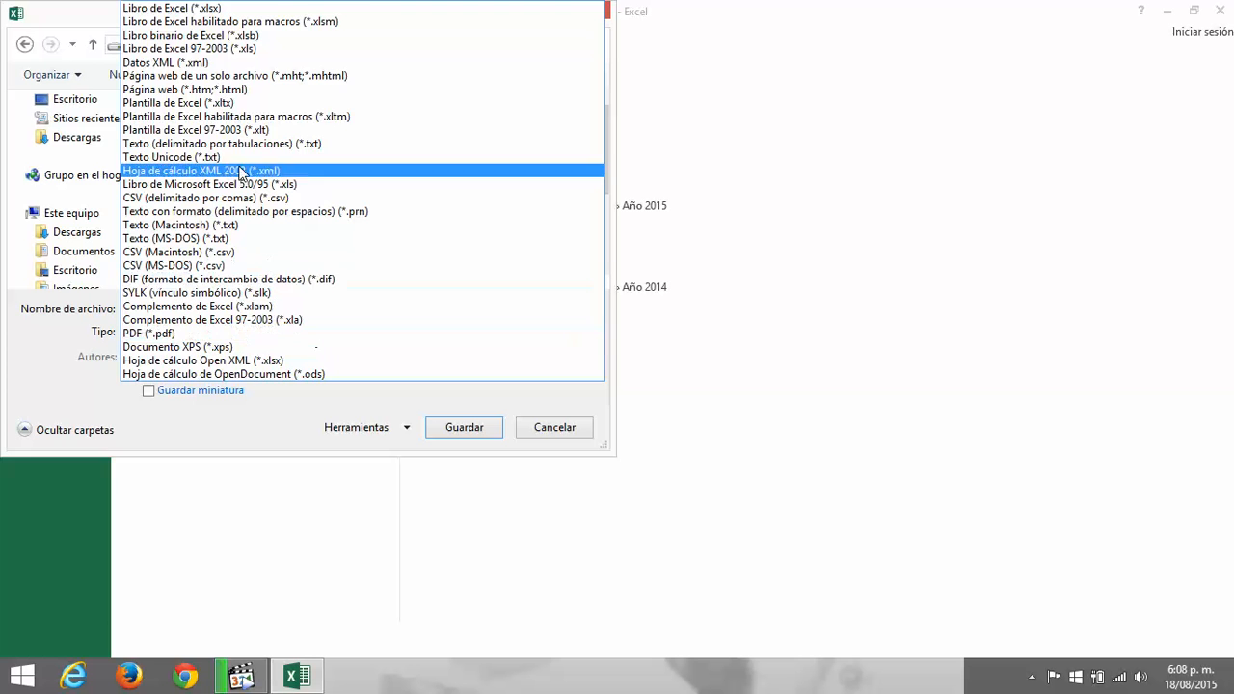
{"action": "left_click", "coordinate": [205, 49]}
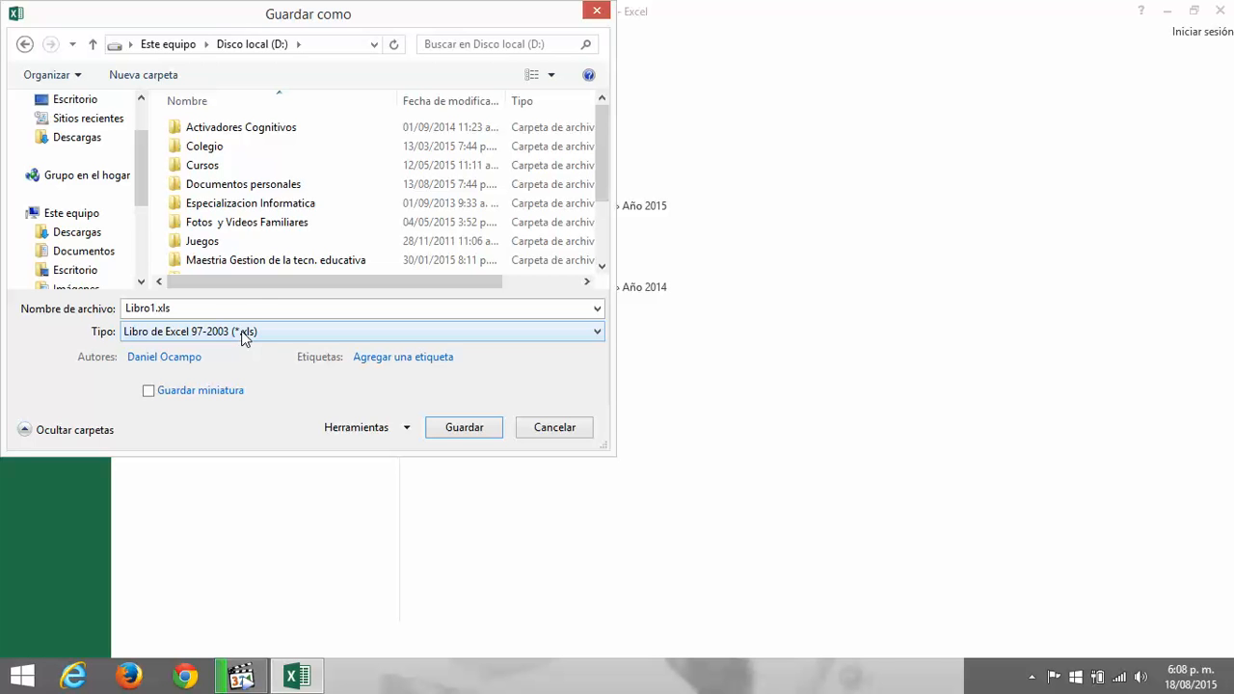
{"action": "left_click", "coordinate": [268, 337]}
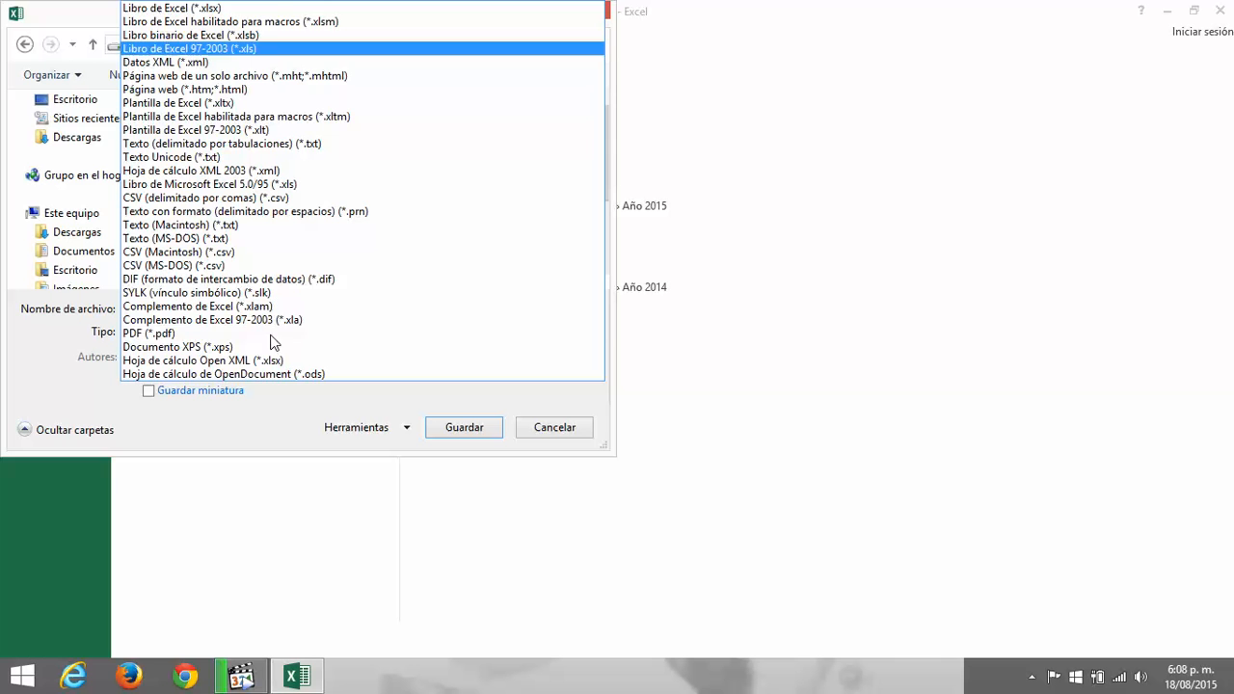
{"action": "left_click", "coordinate": [216, 8]}
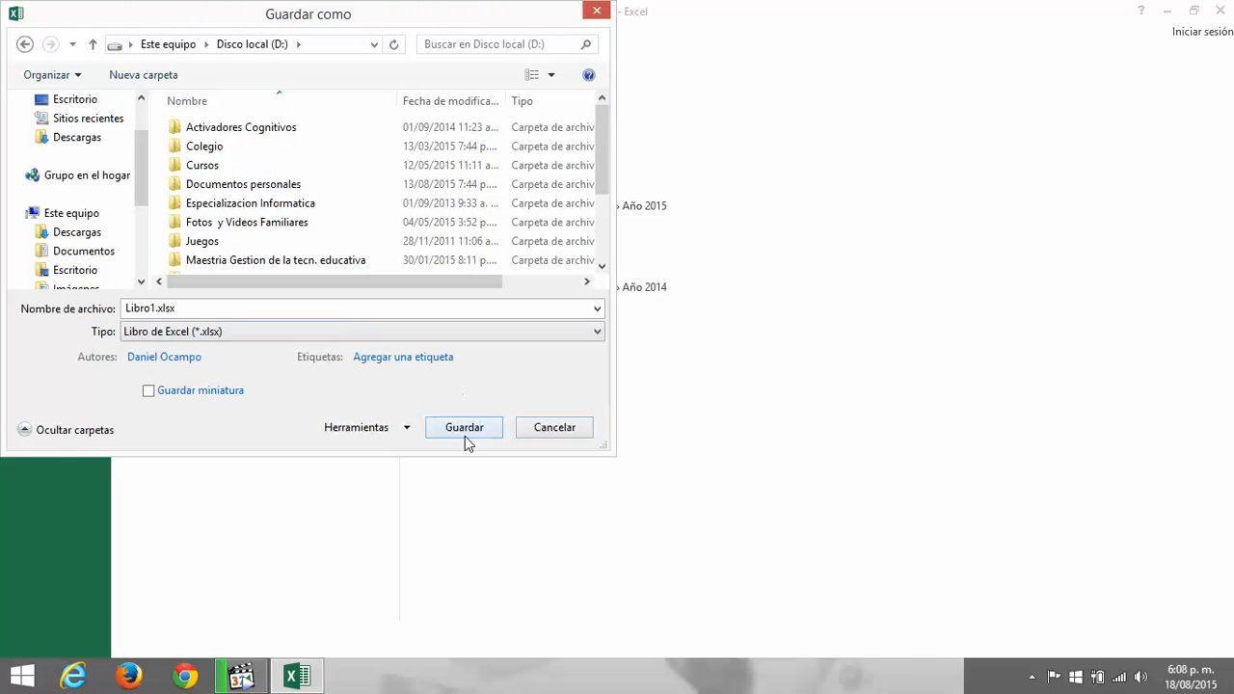
{"action": "left_click", "coordinate": [555, 427]}
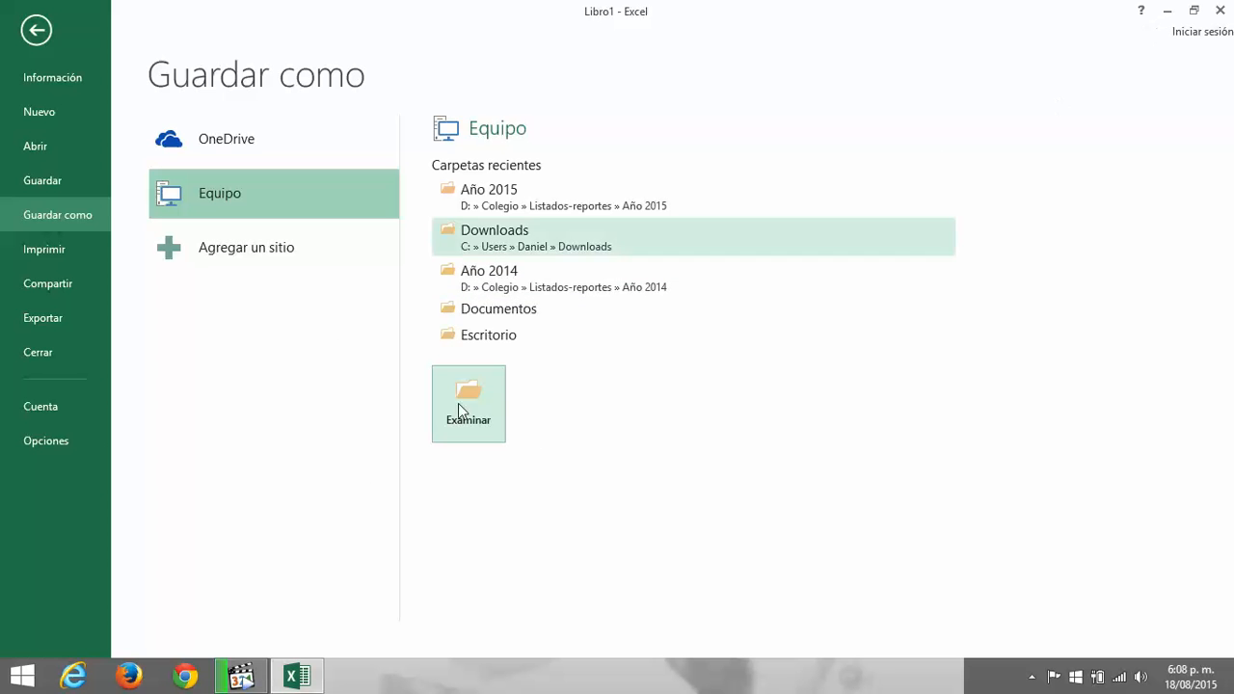
Step: Leave the Save As page for the pivot table sheet, then minimize Excel to the desktop
{"action": "left_click", "coordinate": [37, 29]}
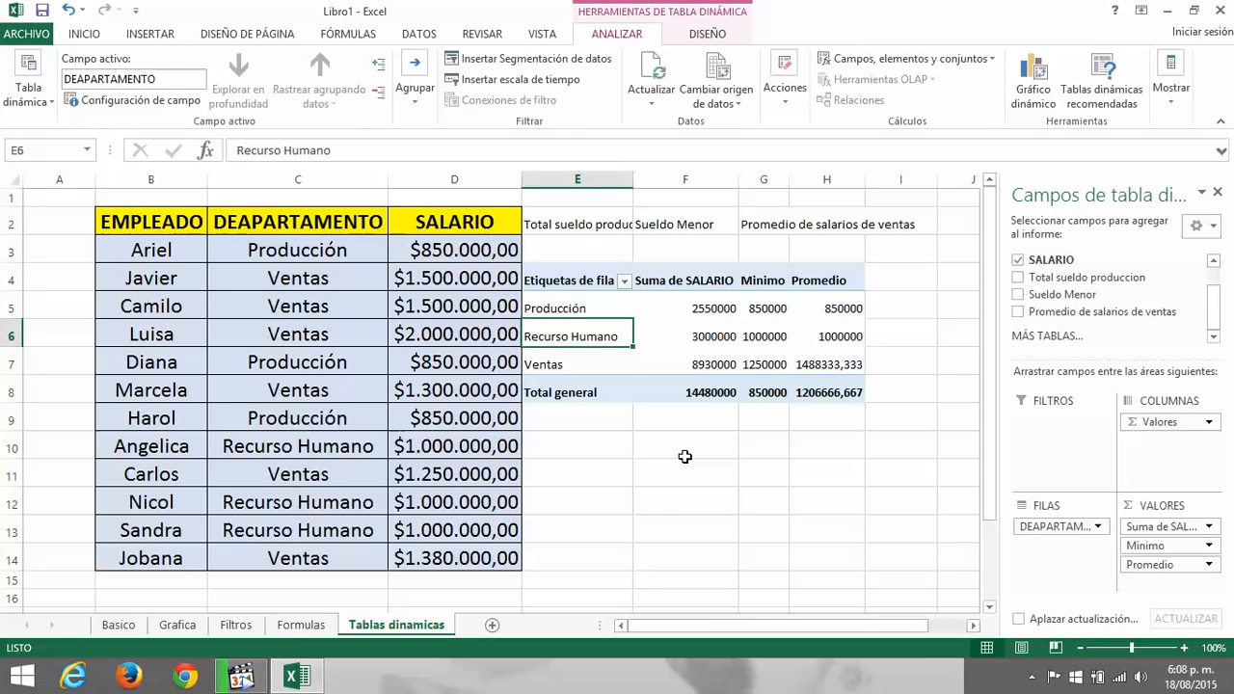
{"action": "key", "text": "super+d"}
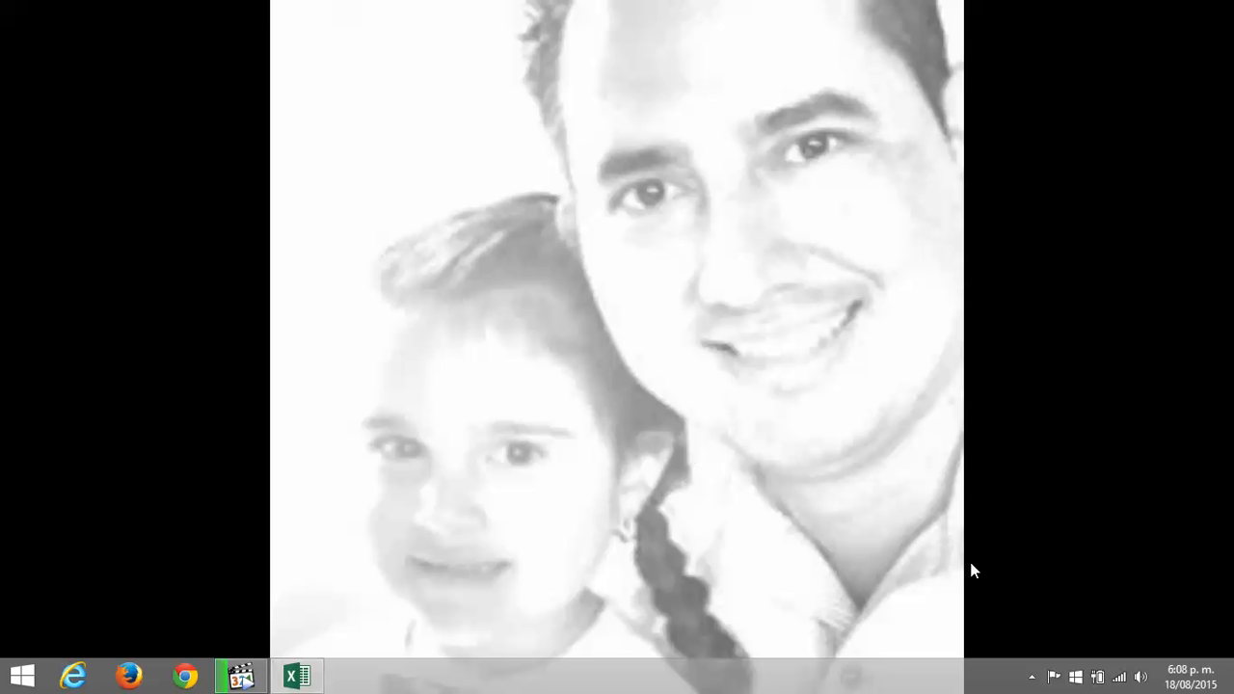